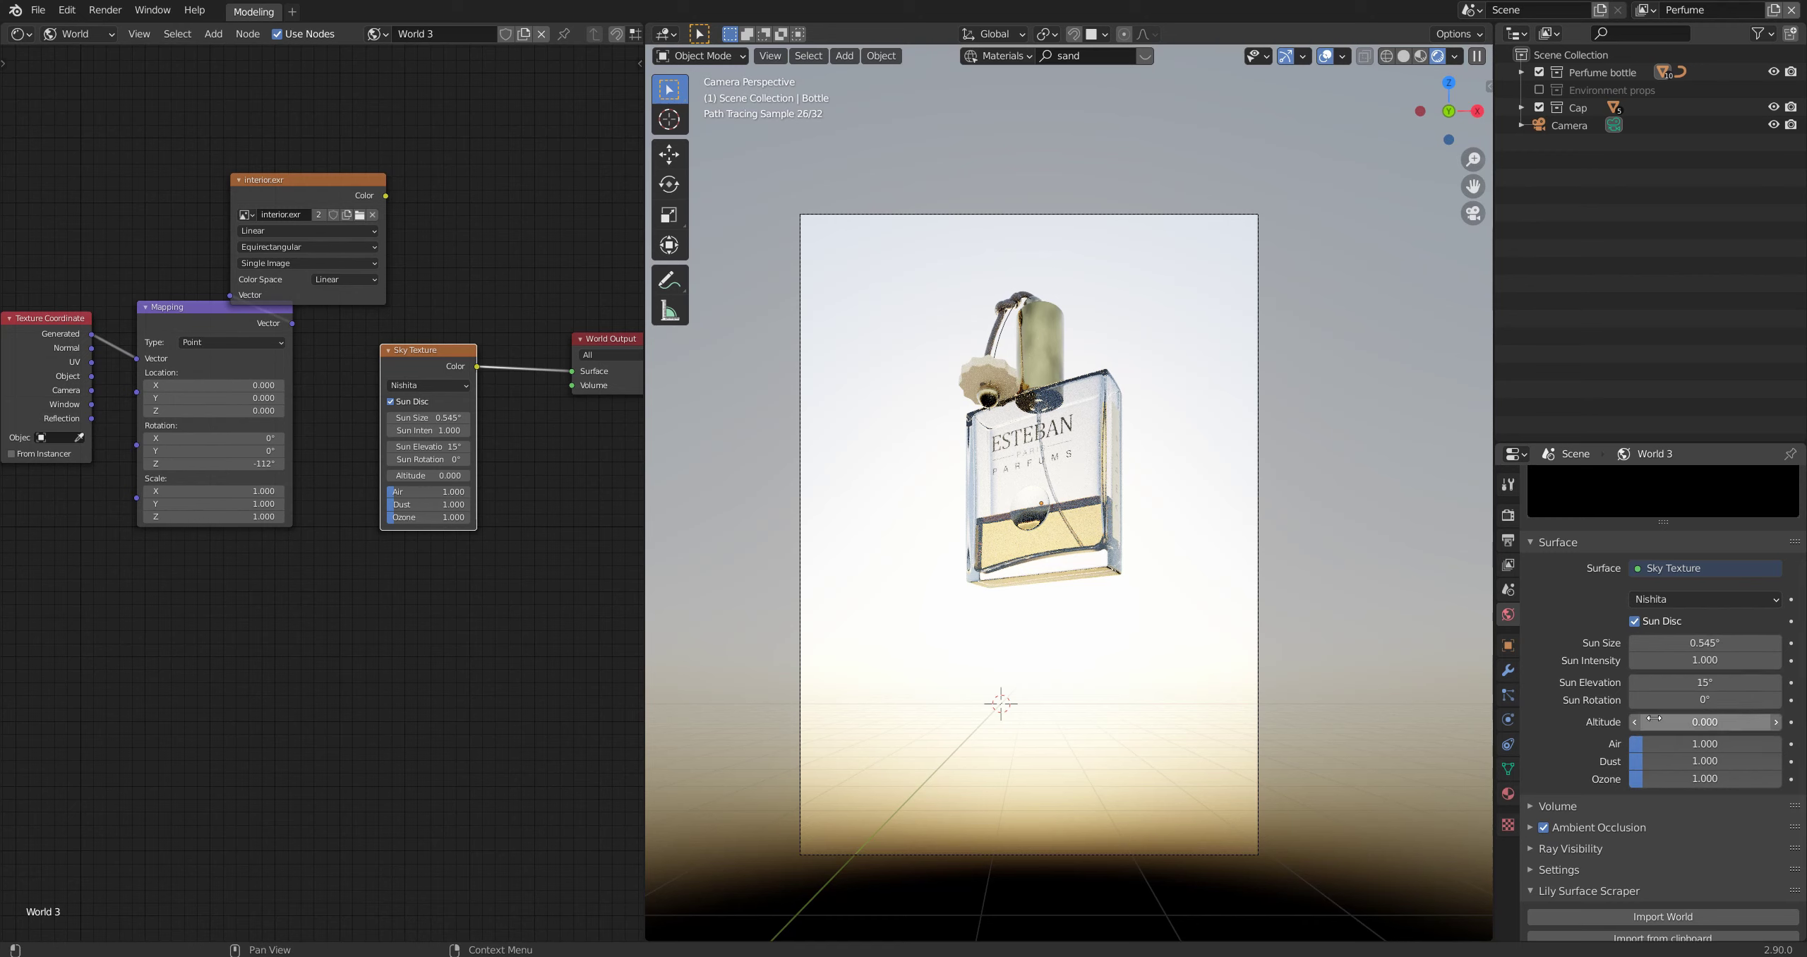
Step: Set the Nishita sky's sun elevation to 44.5° and its altitude to 11.6
{"action": "left_click_drag", "start_coordinate": [1670, 682], "coordinate": [1746, 683]}
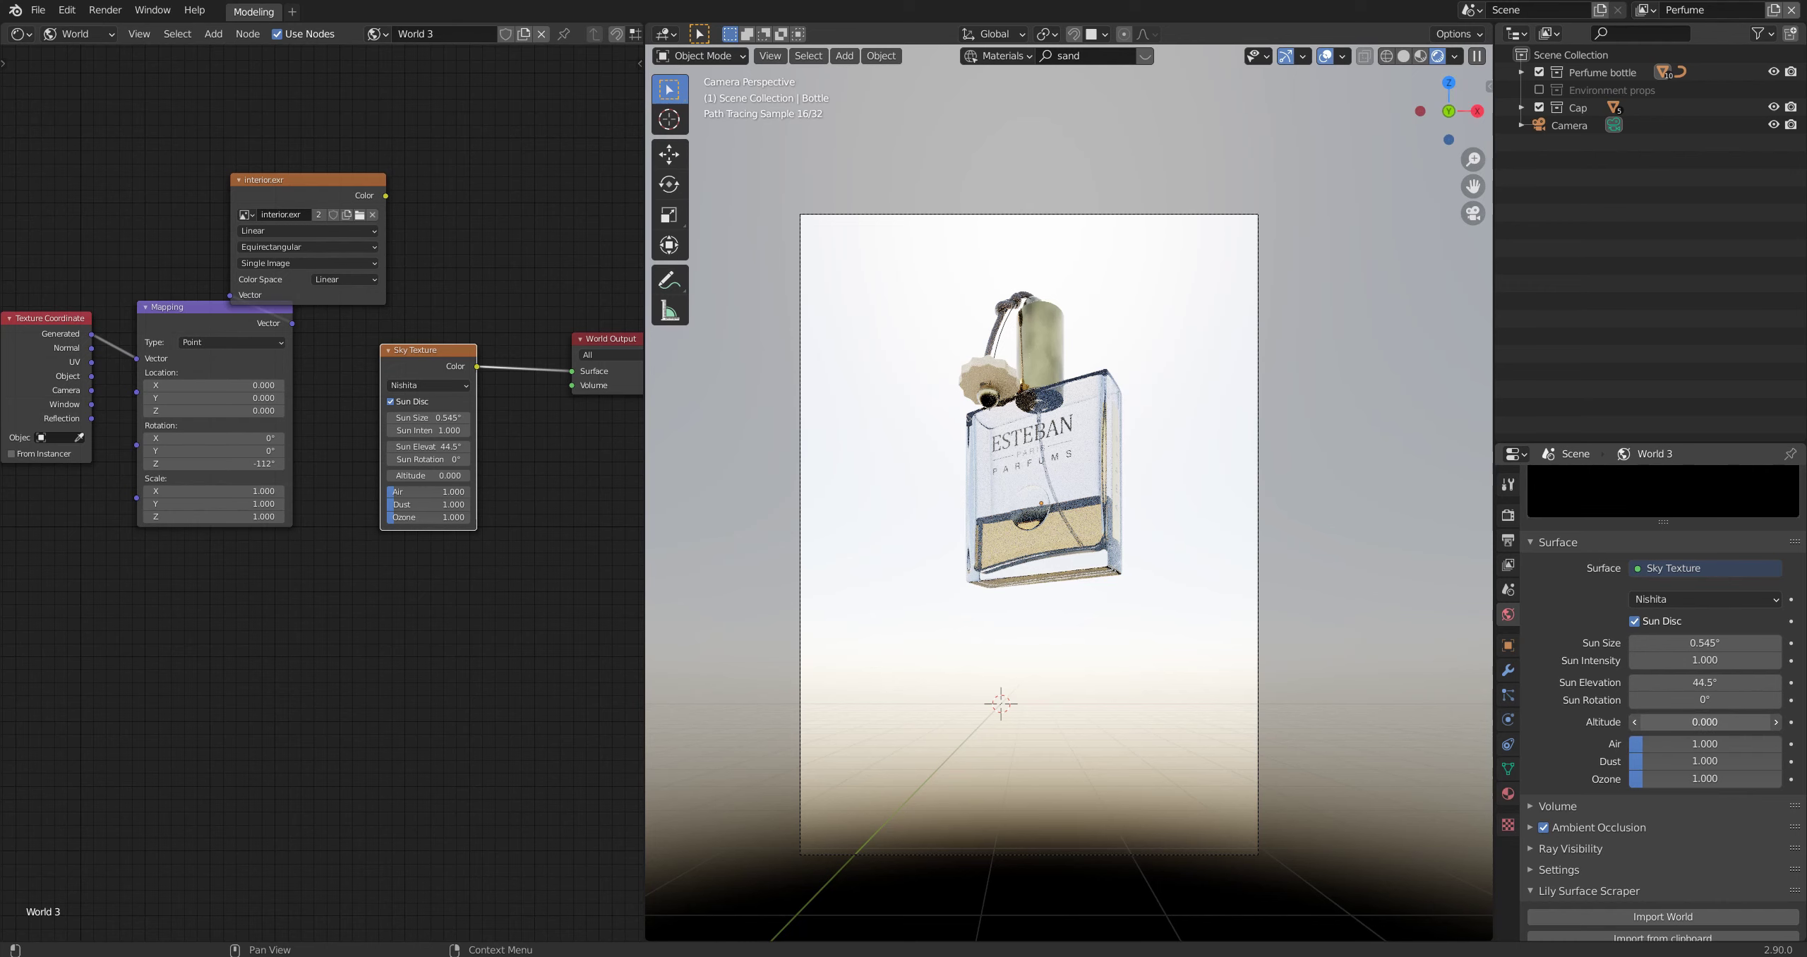
{"action": "left_click_drag", "start_coordinate": [1705, 722], "coordinate": [1763, 722]}
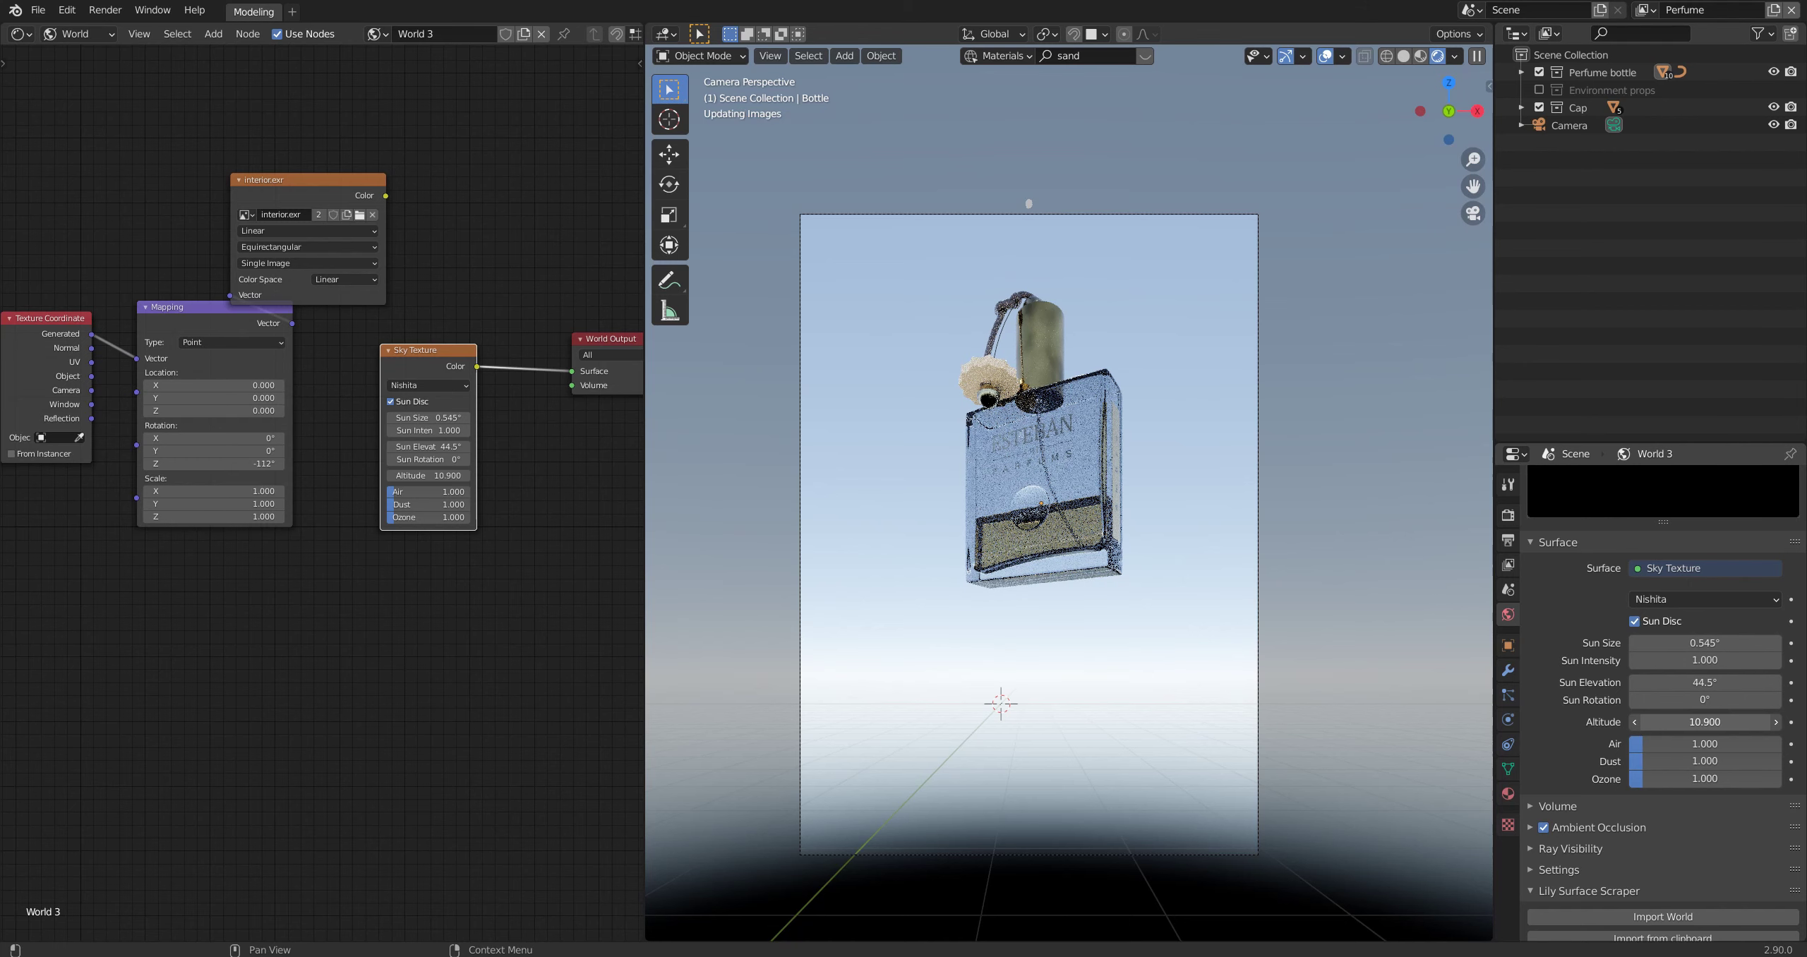
{"action": "left_click_drag", "start_coordinate": [1705, 722], "coordinate": [1710, 723]}
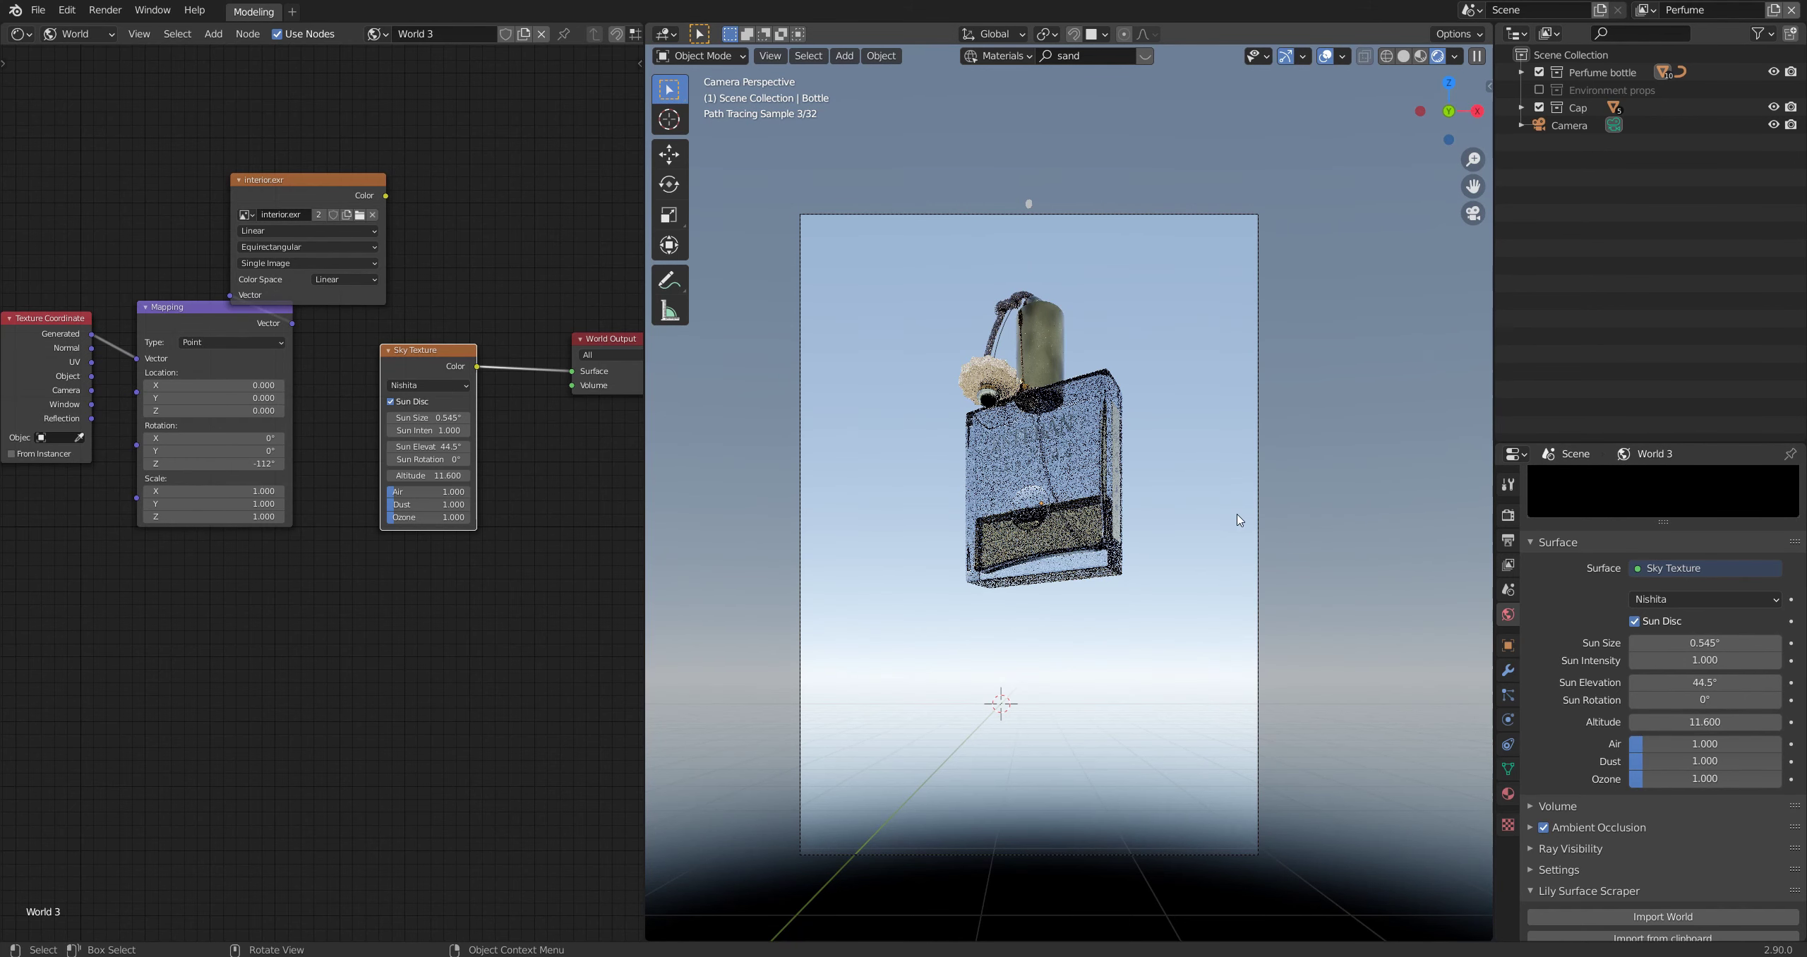
Step: Raise the sky's Air density to 5.817 and its Dust density to 3.018
{"action": "key", "text": "KP_0"}
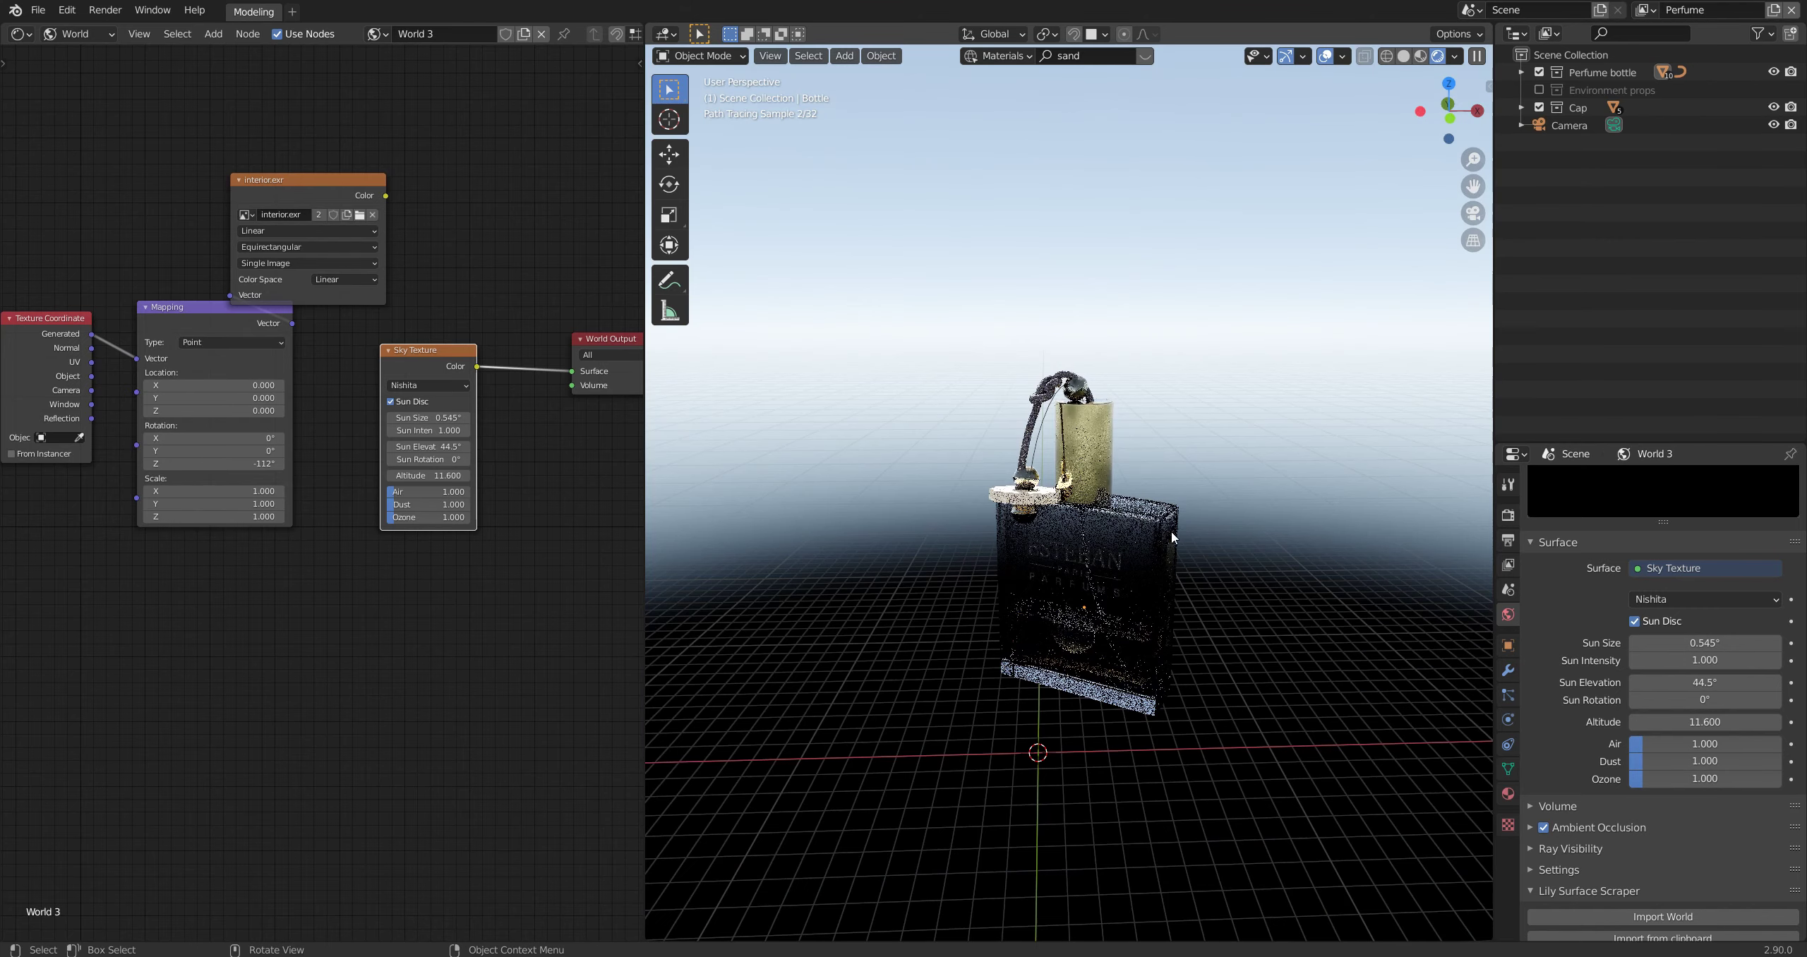
{"action": "scroll", "coordinate": [1172, 538], "scroll_direction": "down", "scroll_amount": 5}
{"action": "middle_click_drag", "start_coordinate": [1172, 538], "coordinate": [1139, 524]}
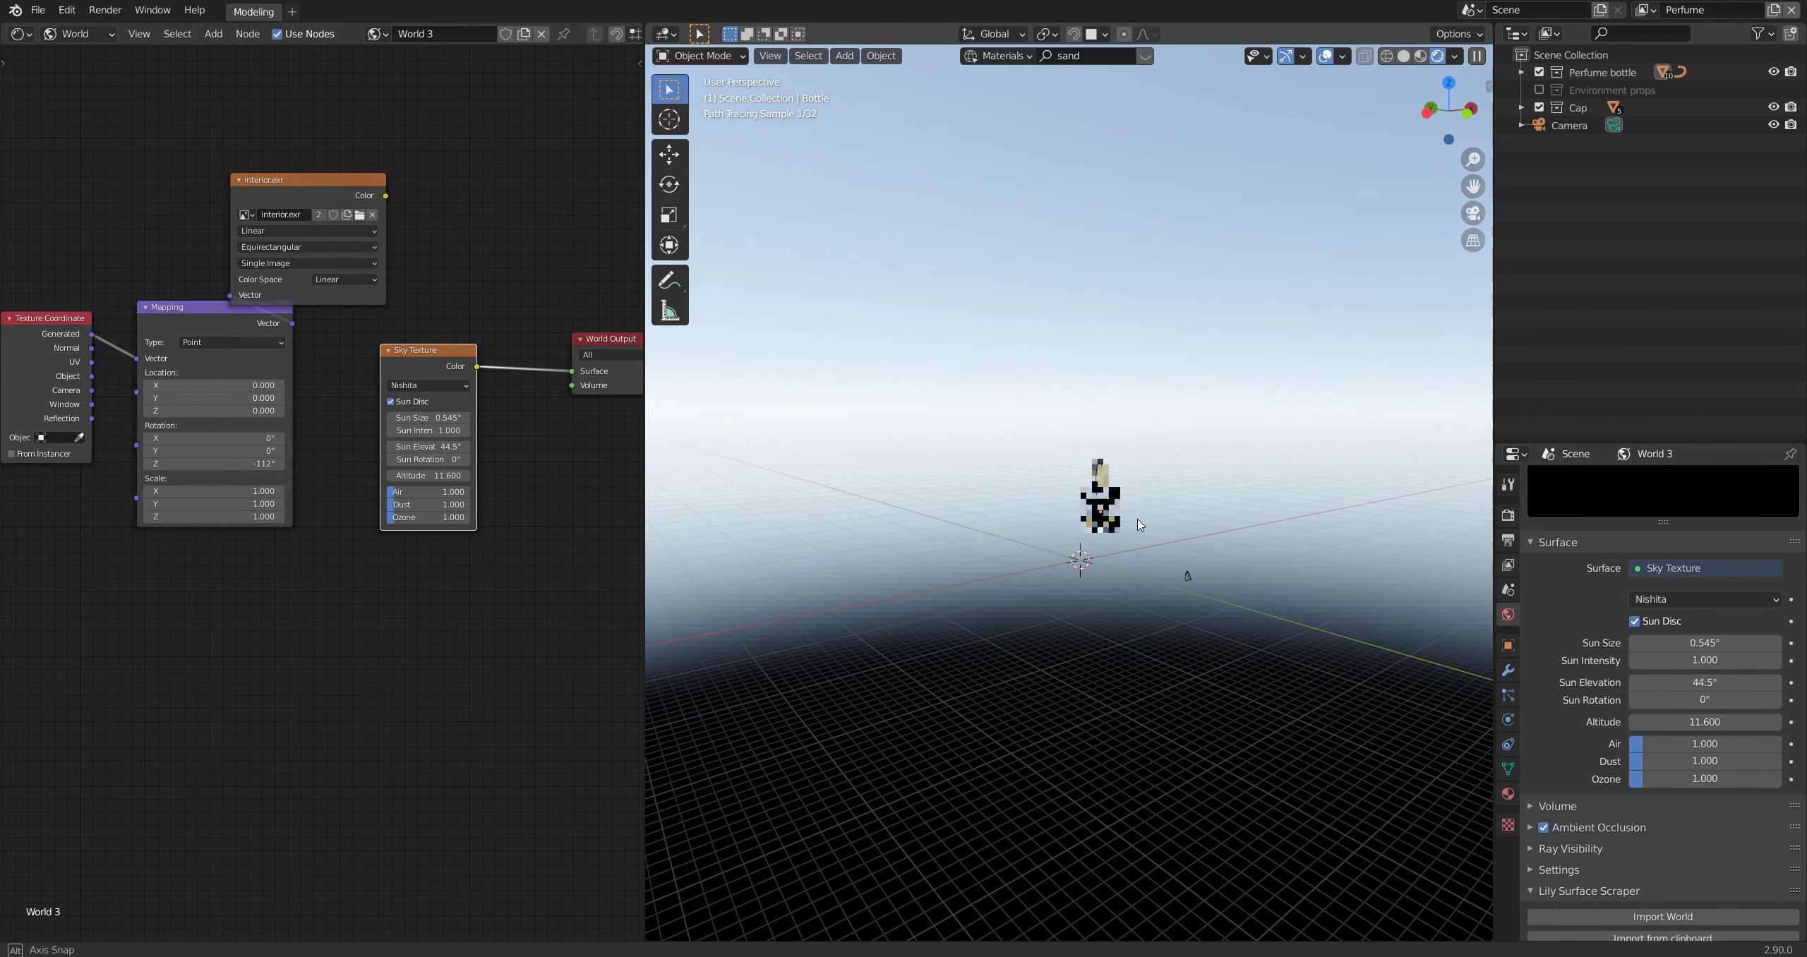
{"action": "left_click_drag", "start_coordinate": [1705, 743], "coordinate": [1744, 744]}
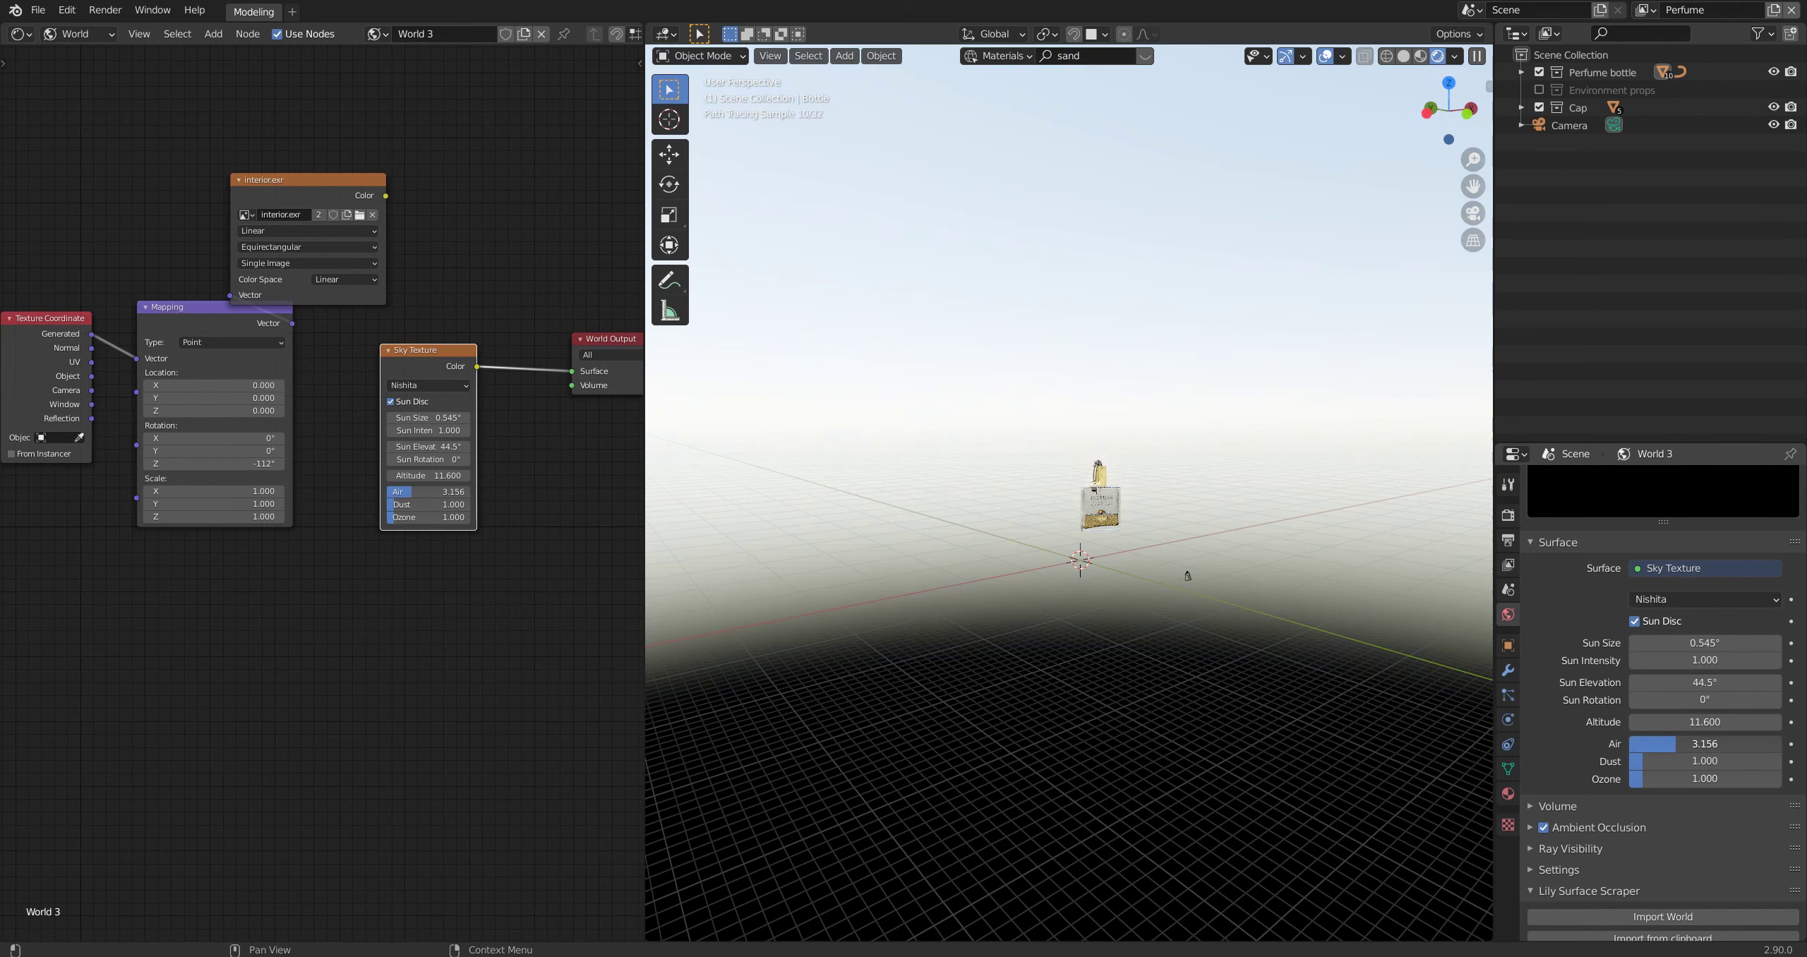
{"action": "key", "text": "KP_0"}
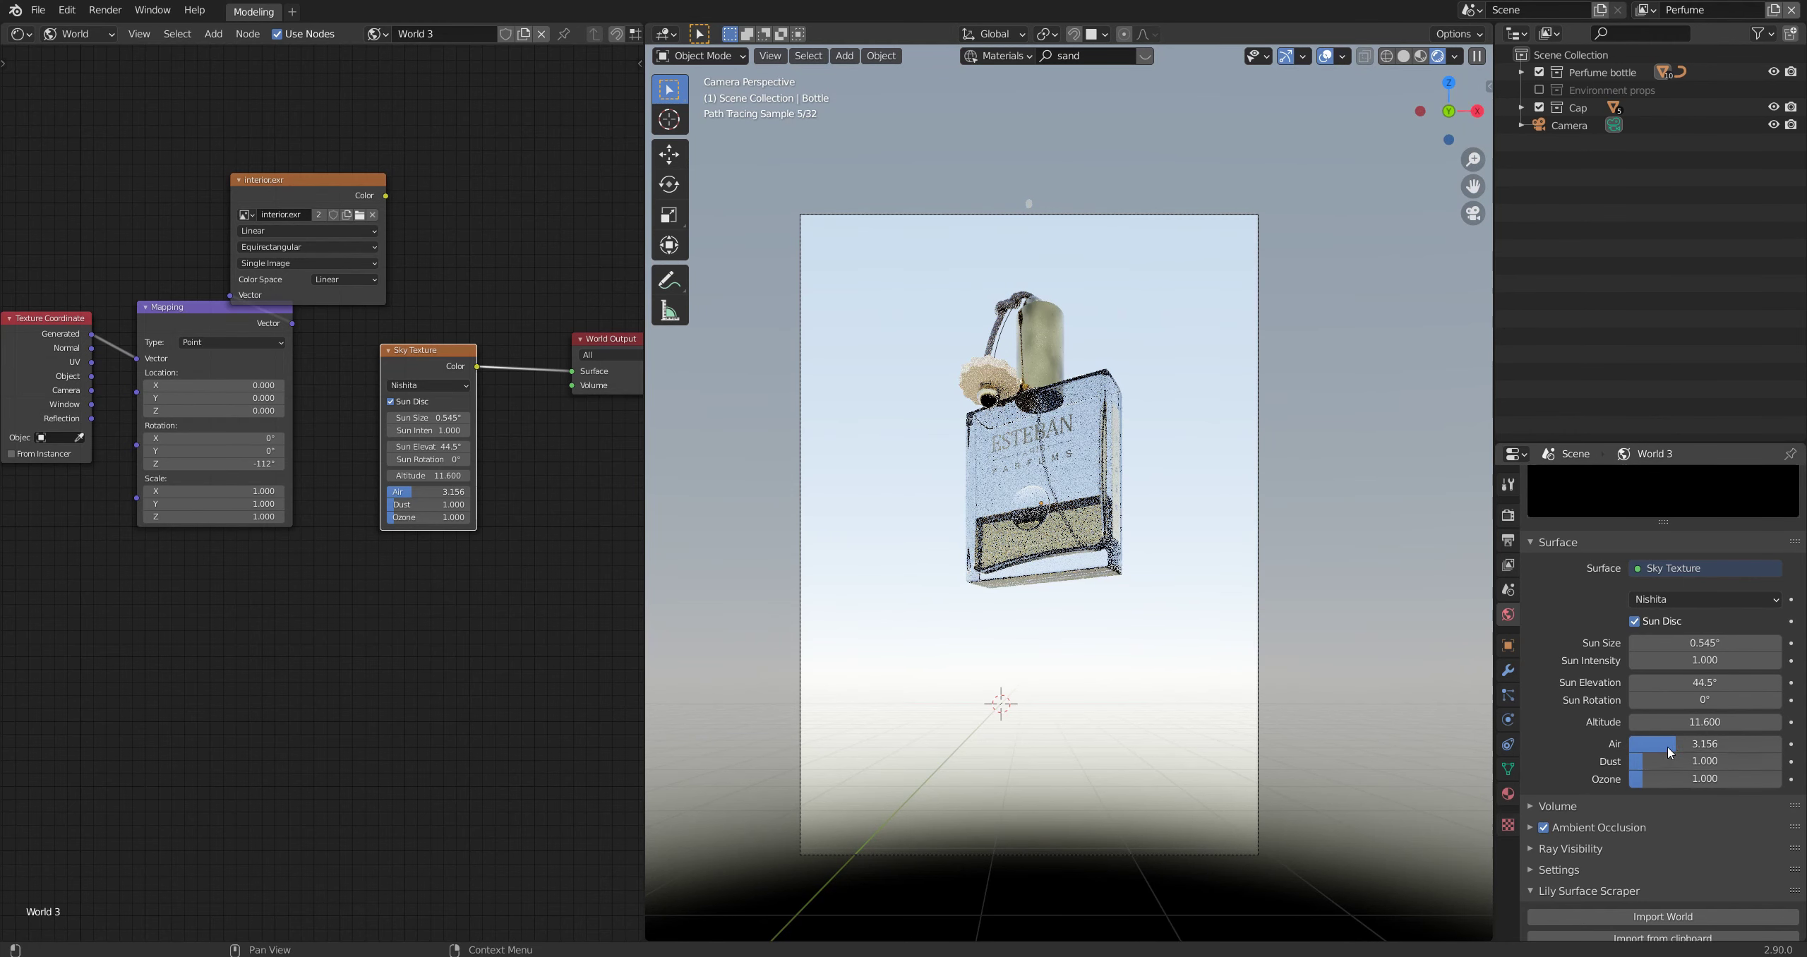
{"action": "left_click_drag", "start_coordinate": [1675, 744], "coordinate": [1728, 744]}
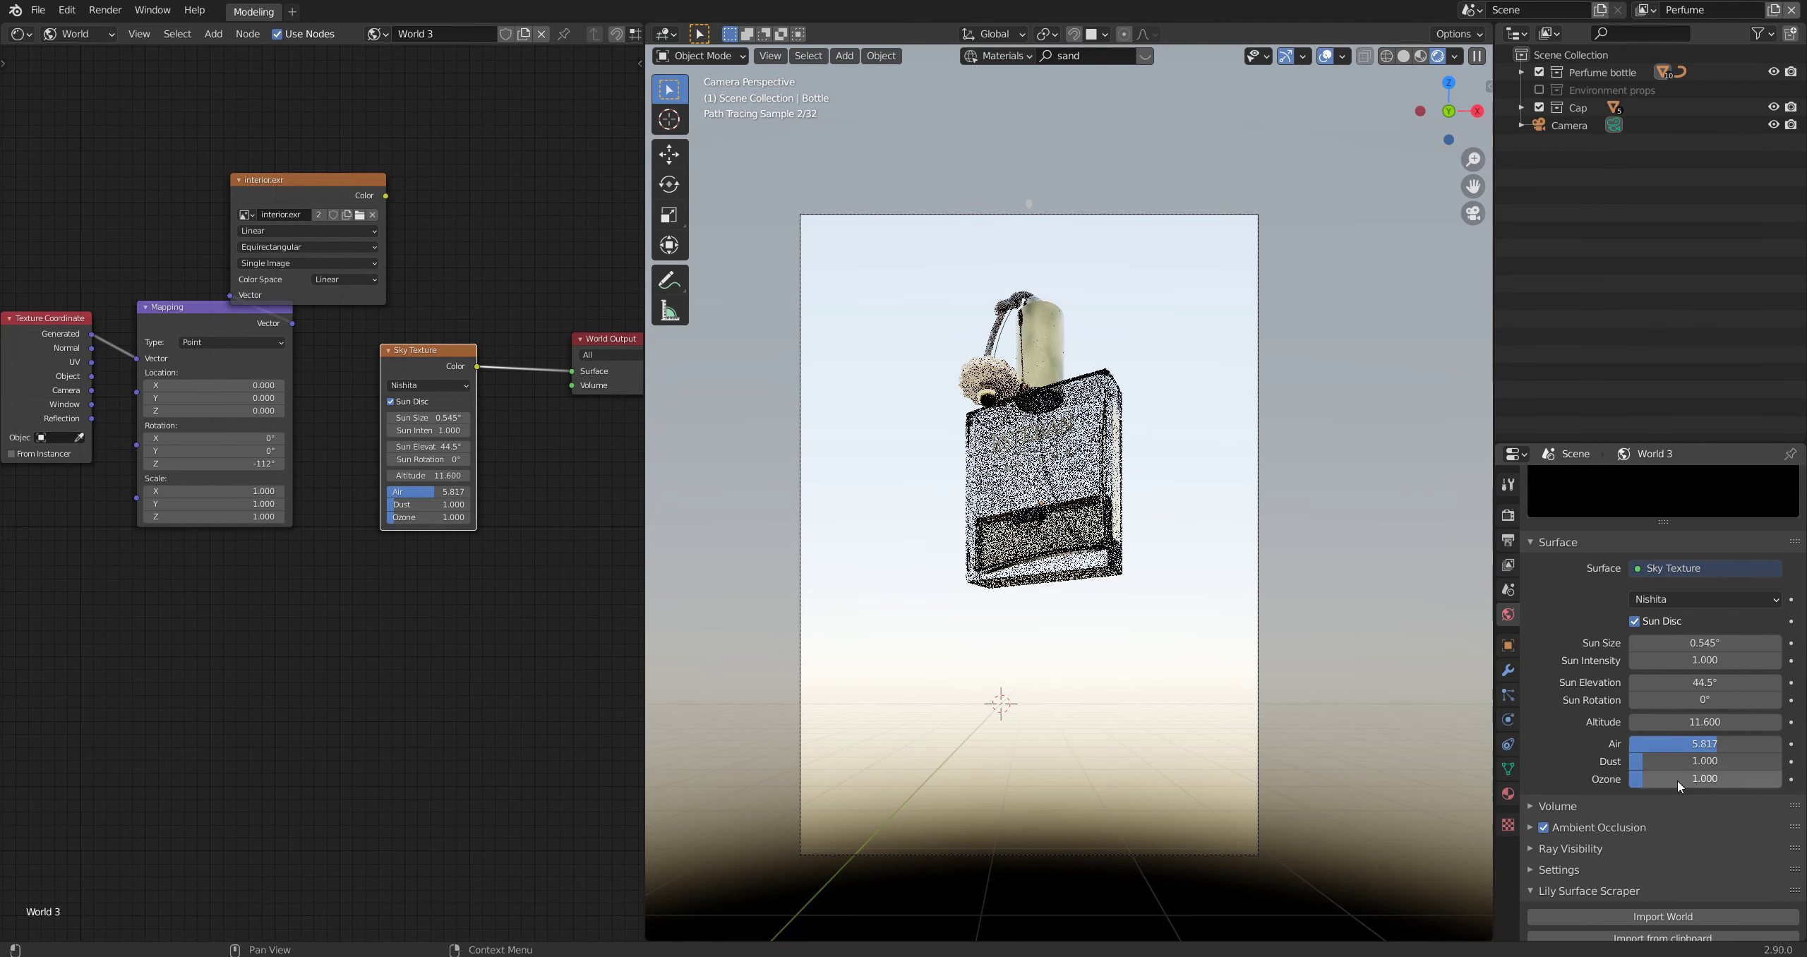
{"action": "left_click_drag", "start_coordinate": [1676, 762], "coordinate": [1686, 762]}
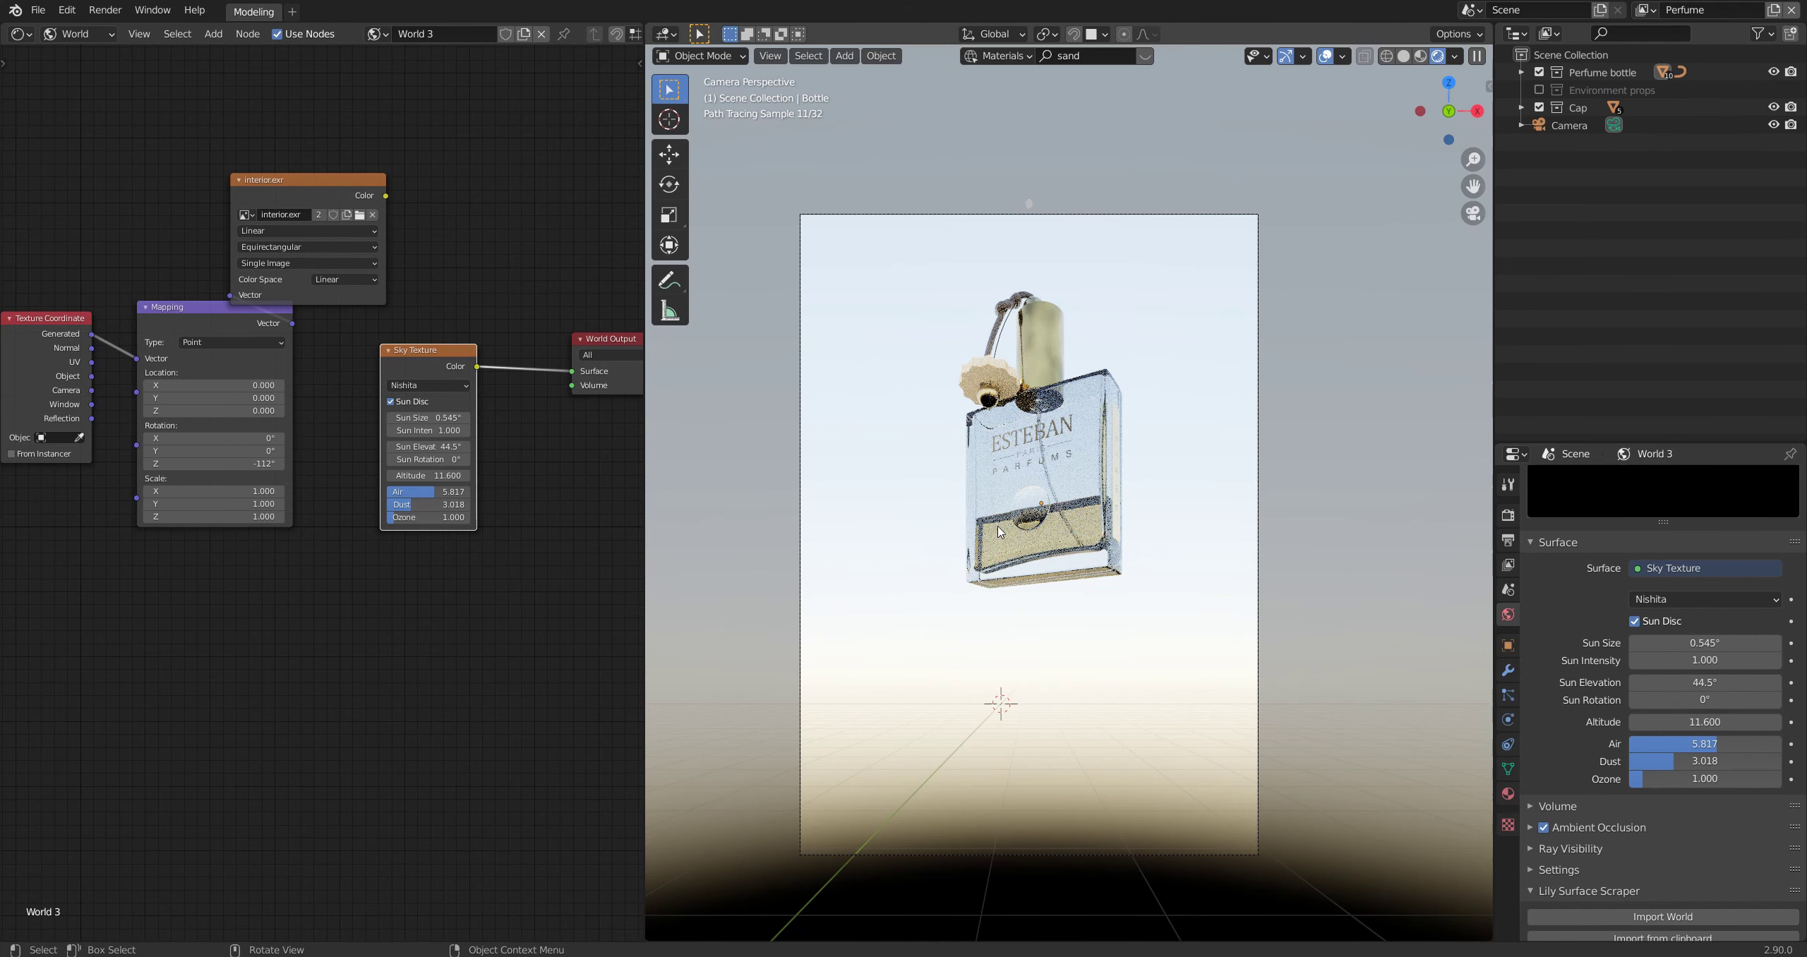
Step: Turn the sky's sun disc off and back on to compare the sky around the bottle
{"action": "middle_click_drag", "start_coordinate": [1005, 496], "coordinate": [1070, 458]}
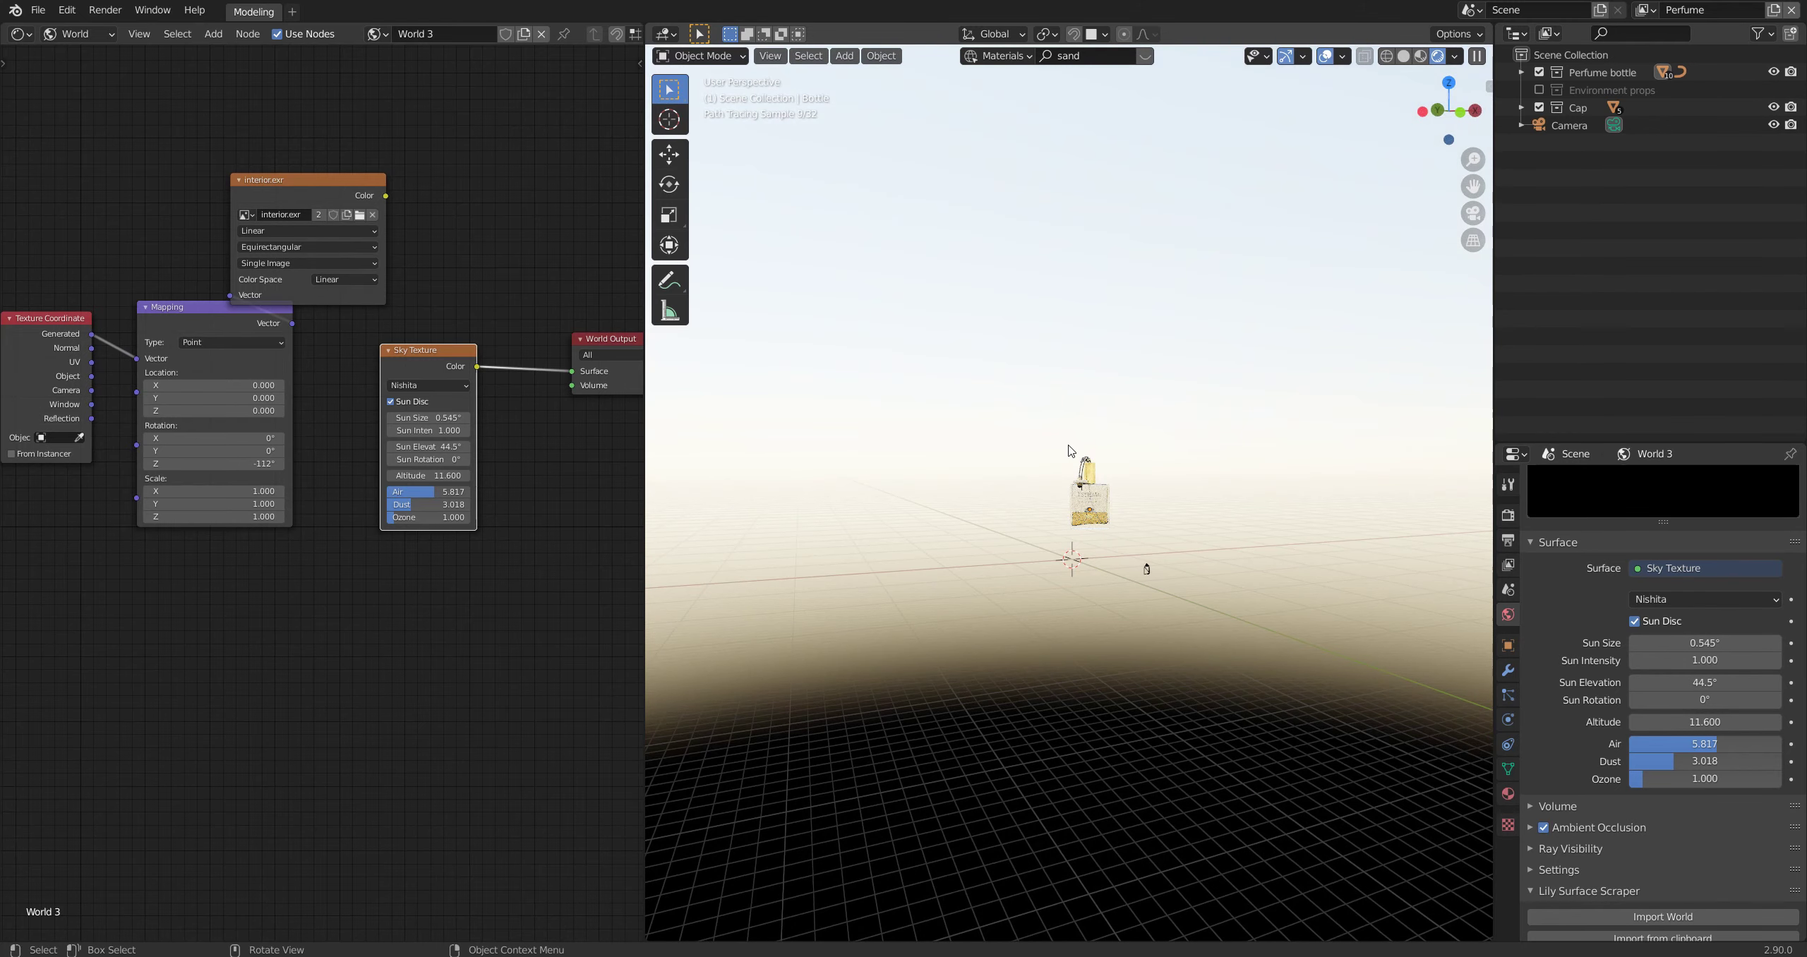
{"action": "middle_click_drag", "start_coordinate": [1197, 436], "coordinate": [1041, 485]}
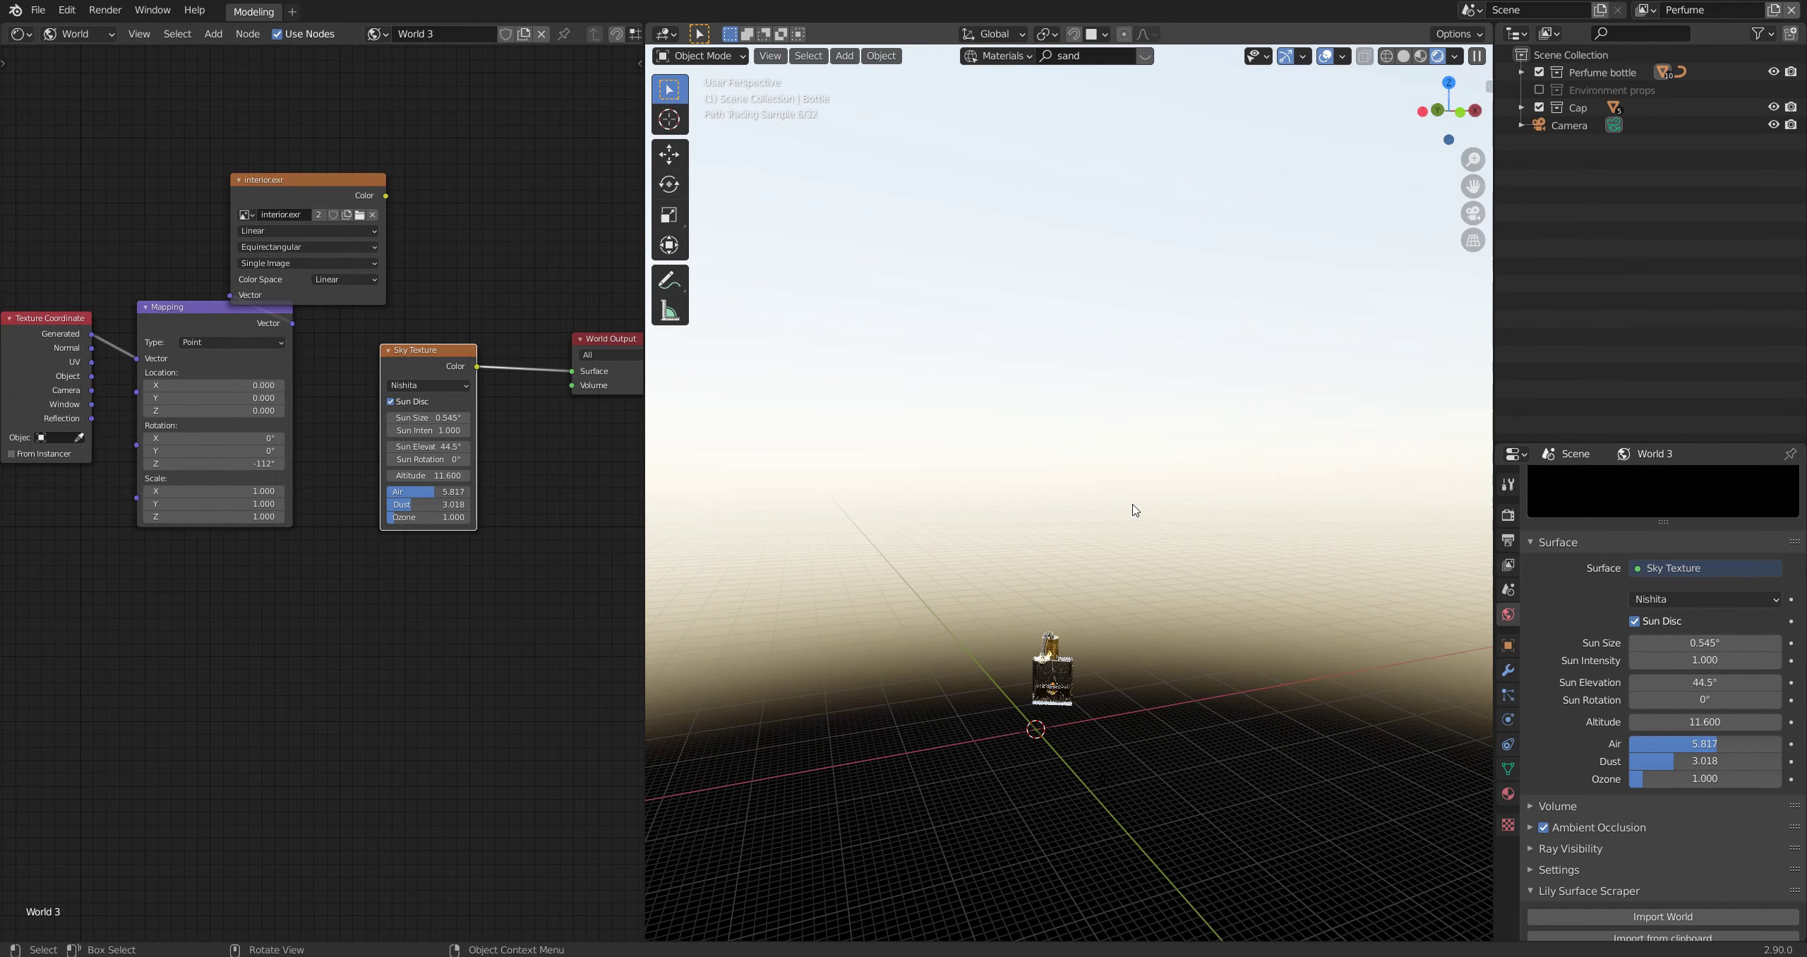
{"action": "scroll", "coordinate": [1133, 505], "scroll_direction": "down", "scroll_amount": 1}
{"action": "left_click", "coordinate": [1636, 622]}
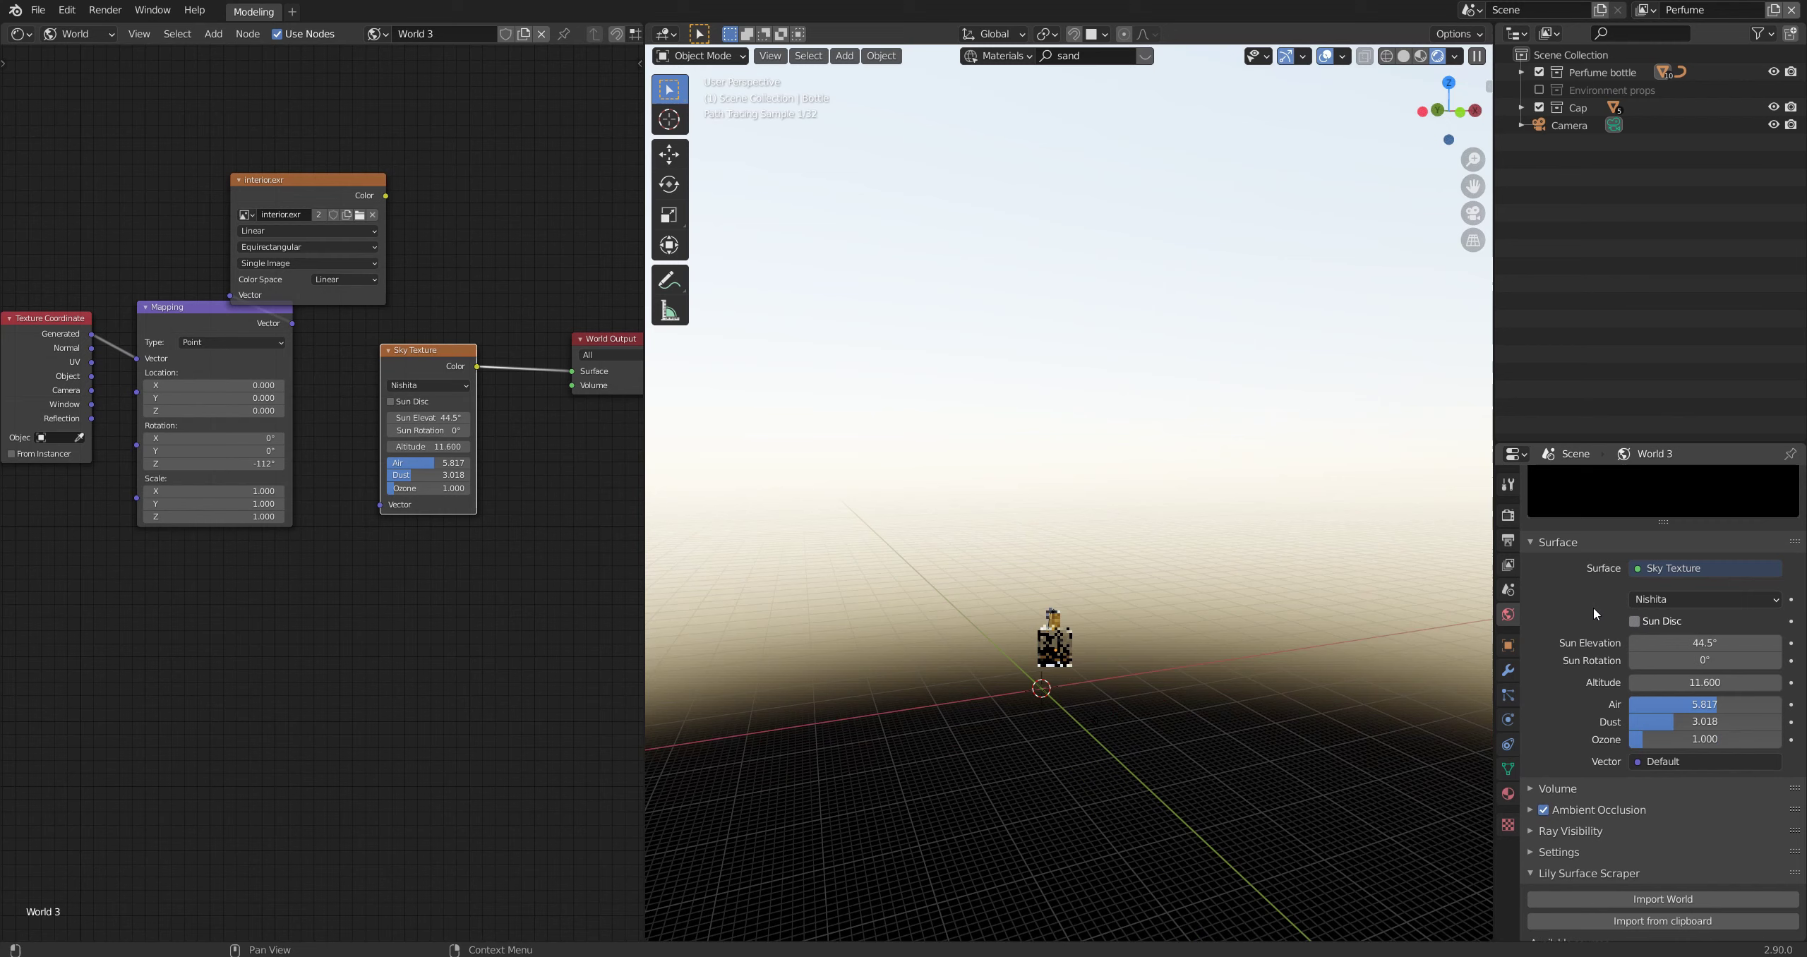
{"action": "mouse_move", "coordinate": [1265, 570]}
{"action": "middle_mouse_down"}
{"action": "mouse_move", "coordinate": [1231, 489]}
{"action": "mouse_move", "coordinate": [1154, 485]}
{"action": "mouse_move", "coordinate": [1134, 444]}
{"action": "mouse_move", "coordinate": [986, 469]}
{"action": "mouse_move", "coordinate": [980, 504]}
{"action": "mouse_move", "coordinate": [1094, 432]}
{"action": "middle_mouse_up"}
{"action": "left_click", "coordinate": [1633, 621]}
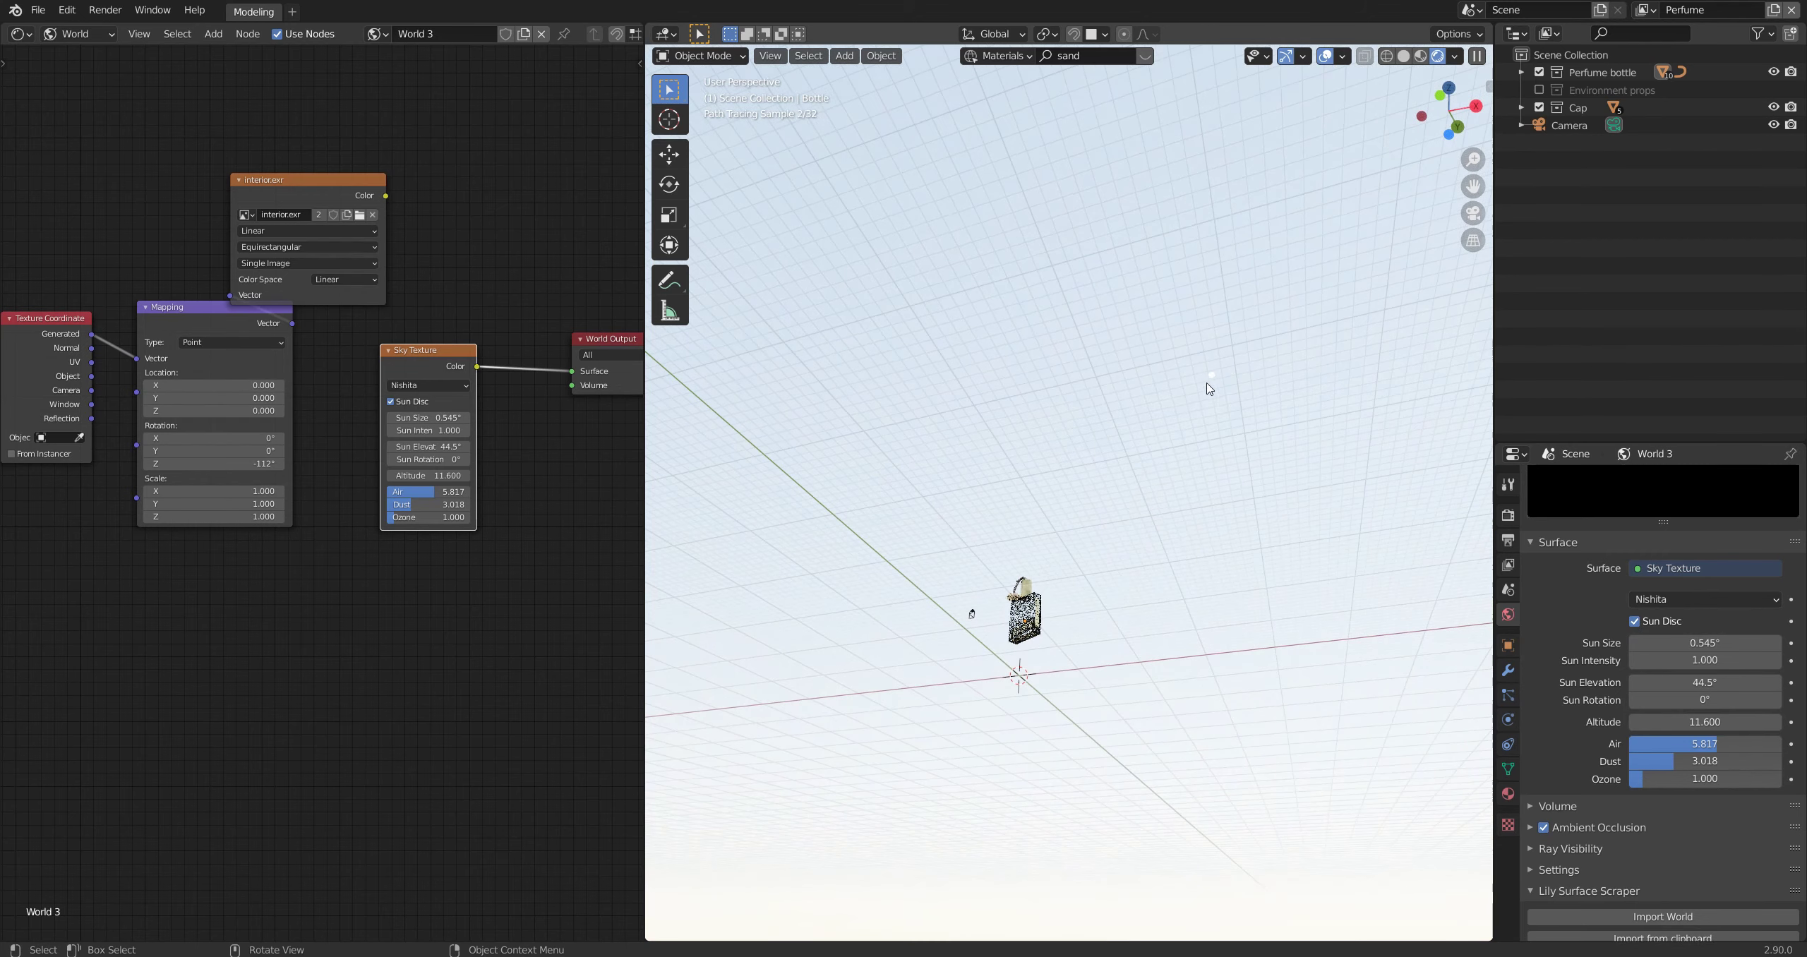
Step: Set the sky's sun size to 20° and hide the viewport overlays
{"action": "left_click", "coordinate": [1705, 645]}
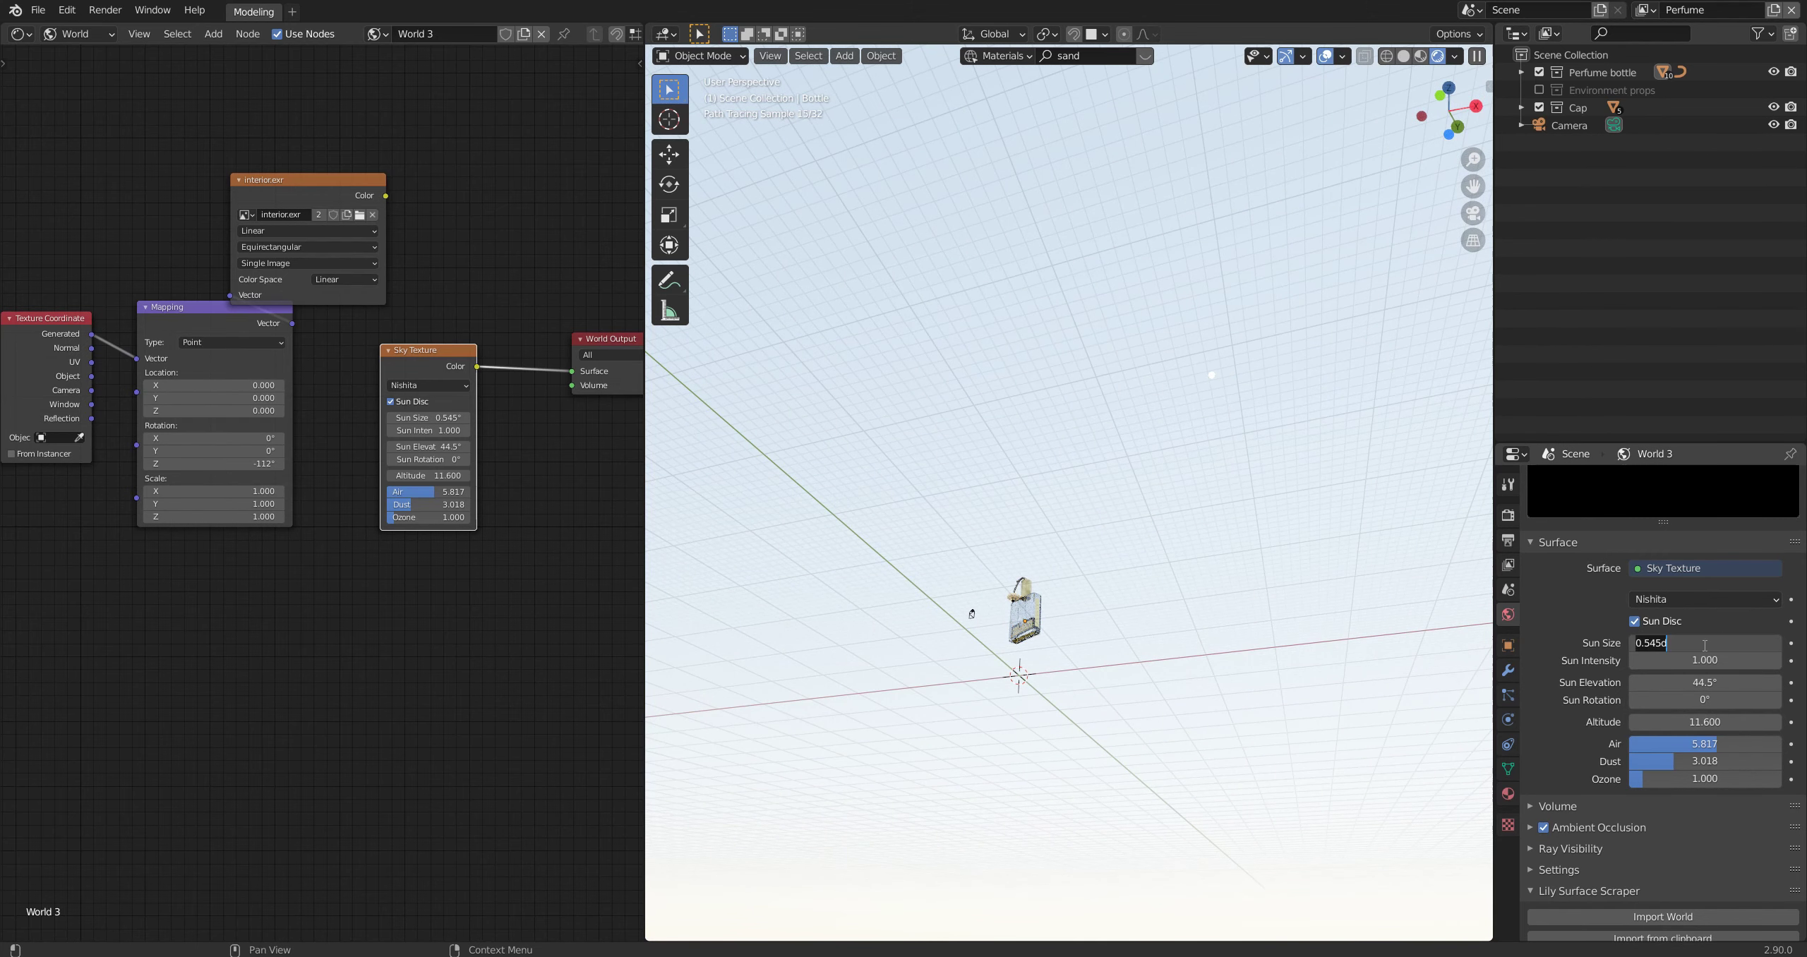
{"action": "key", "text": "Return"}
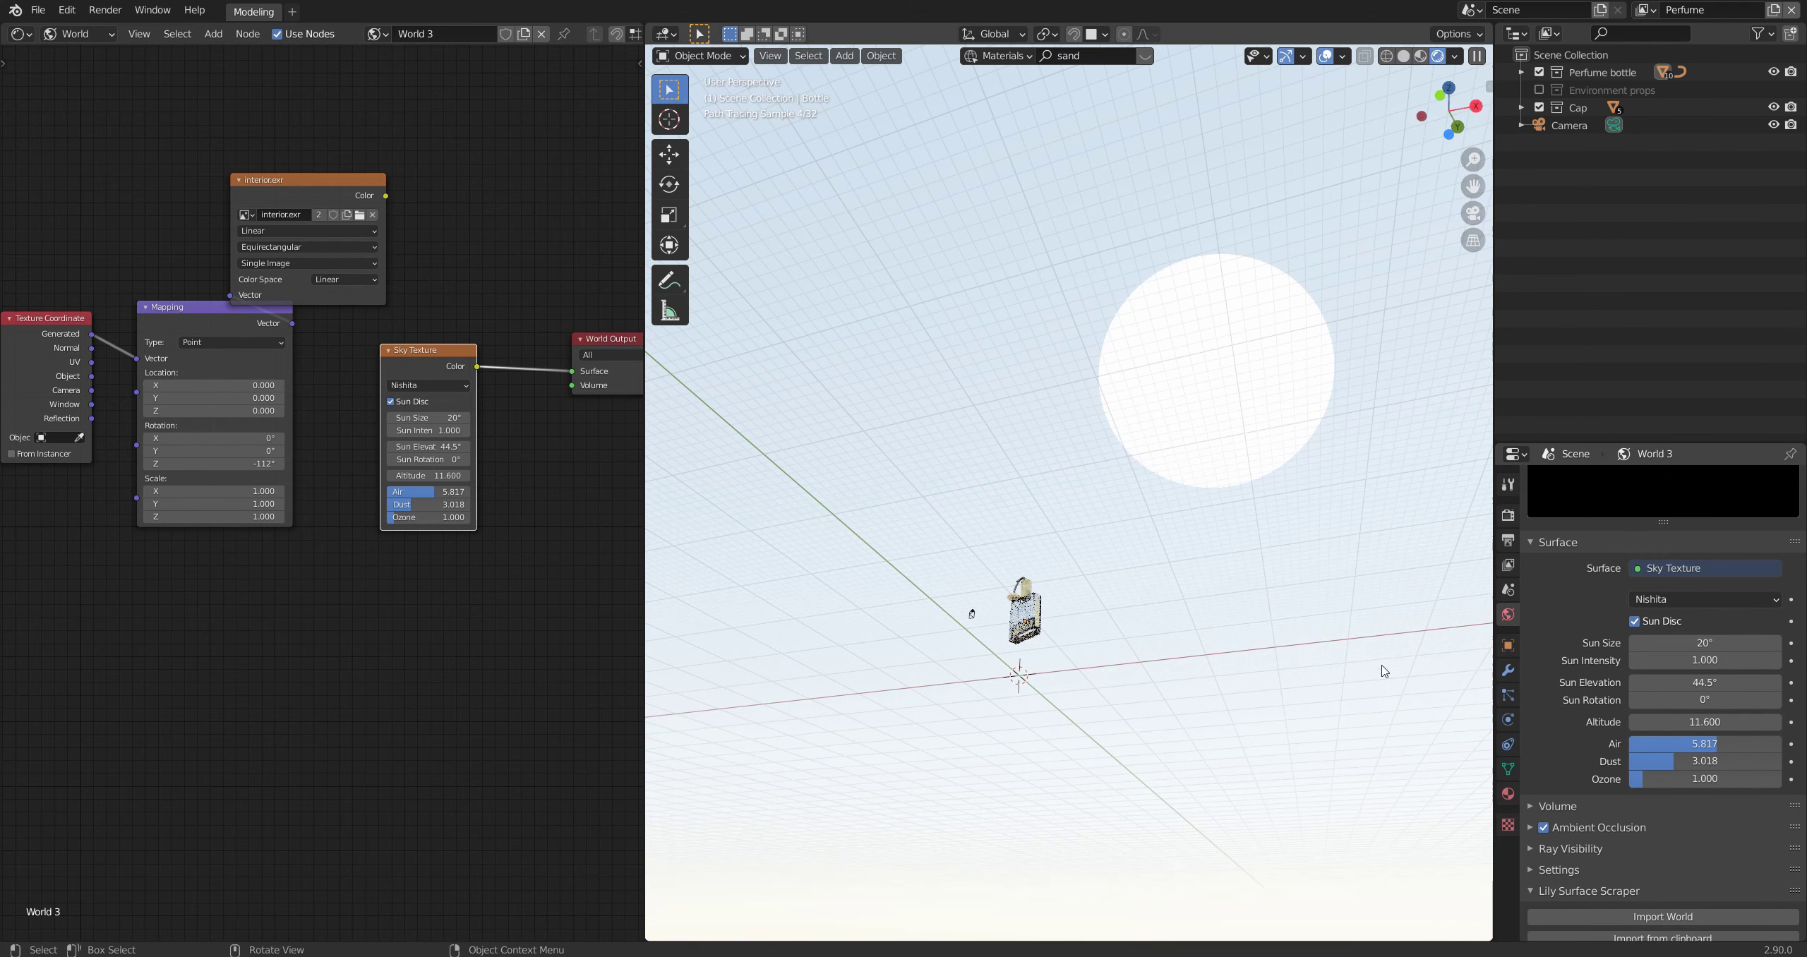
{"action": "mouse_move", "coordinate": [1141, 506]}
{"action": "middle_mouse_down"}
{"action": "mouse_move", "coordinate": [1191, 525]}
{"action": "mouse_move", "coordinate": [1227, 396]}
{"action": "middle_mouse_up"}
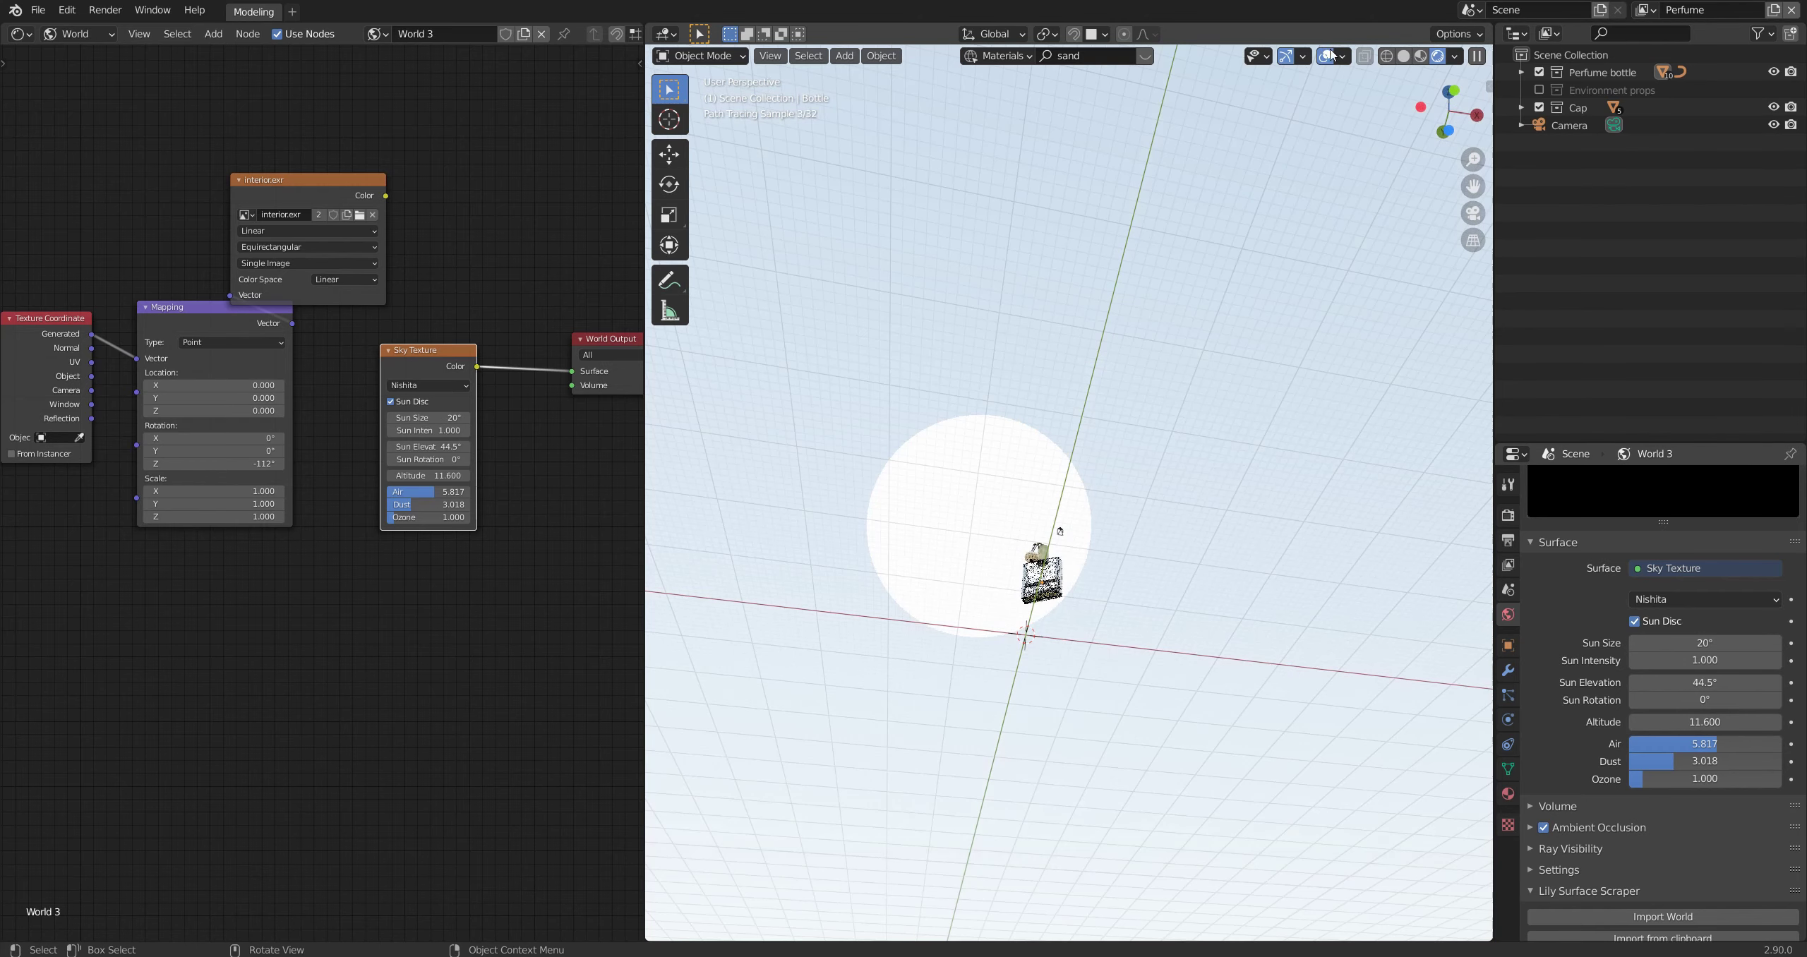
{"action": "middle_click_drag", "start_coordinate": [1114, 521], "coordinate": [1109, 553]}
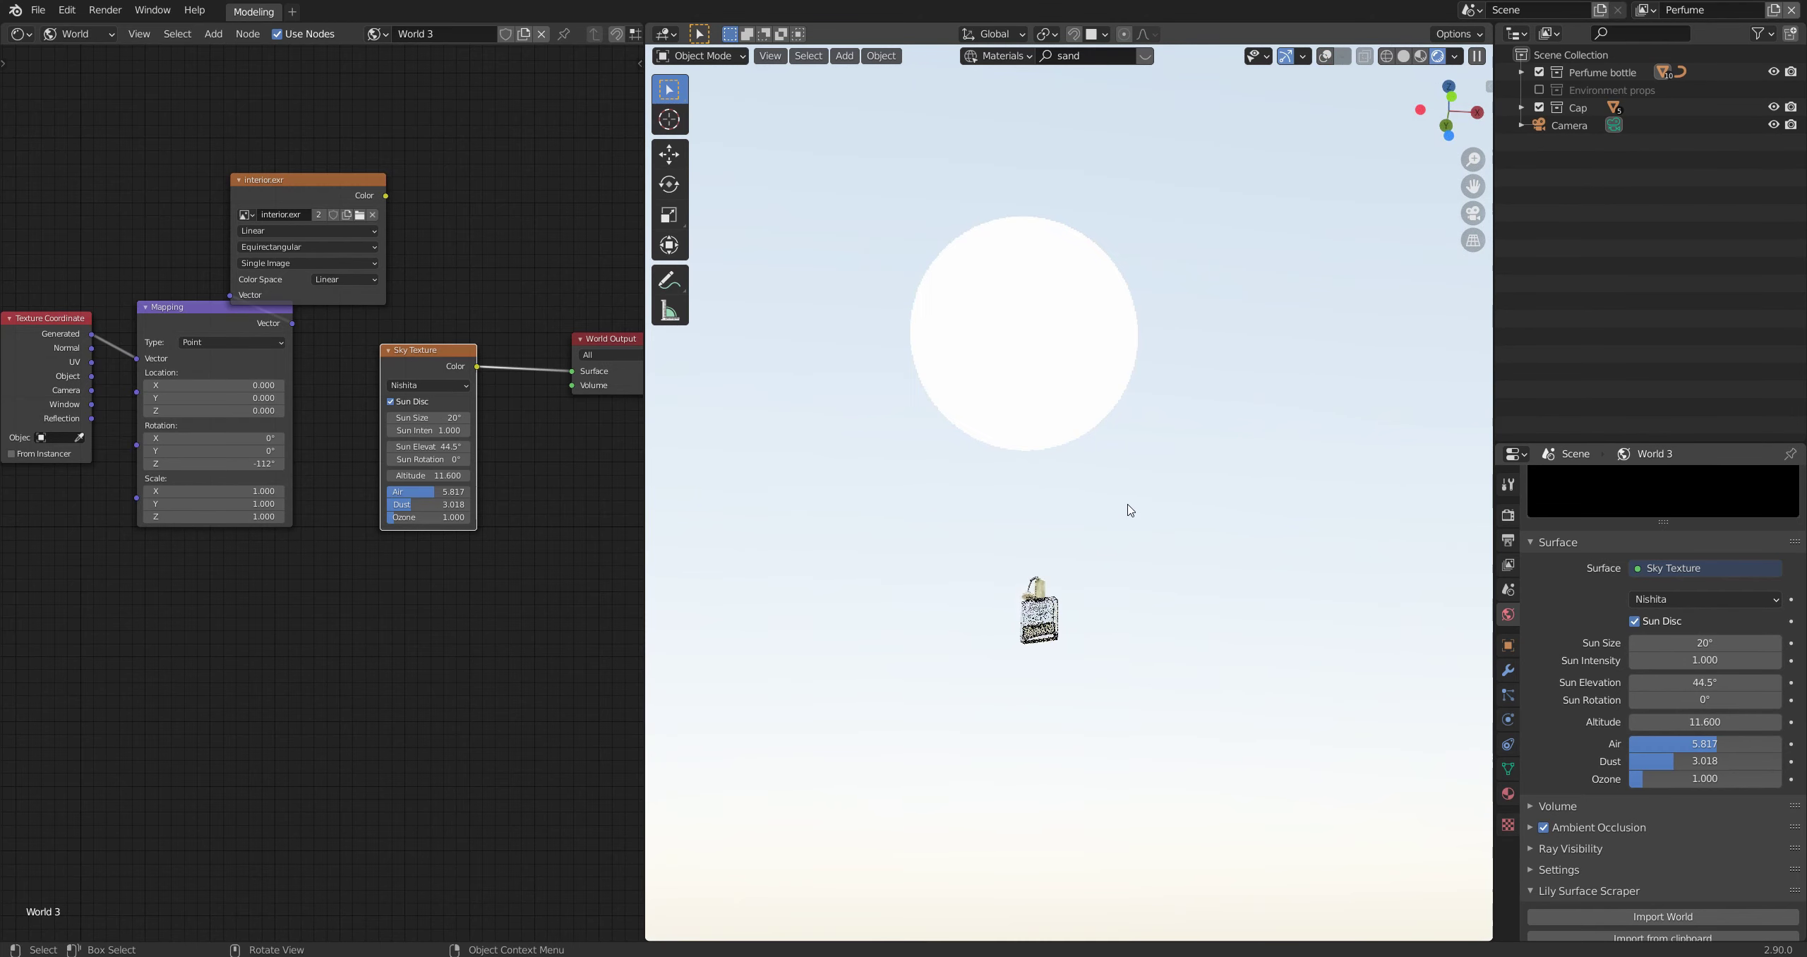
Step: Return to the camera view and set the sky's sun rotation to 20°
{"action": "key", "text": "KP_0"}
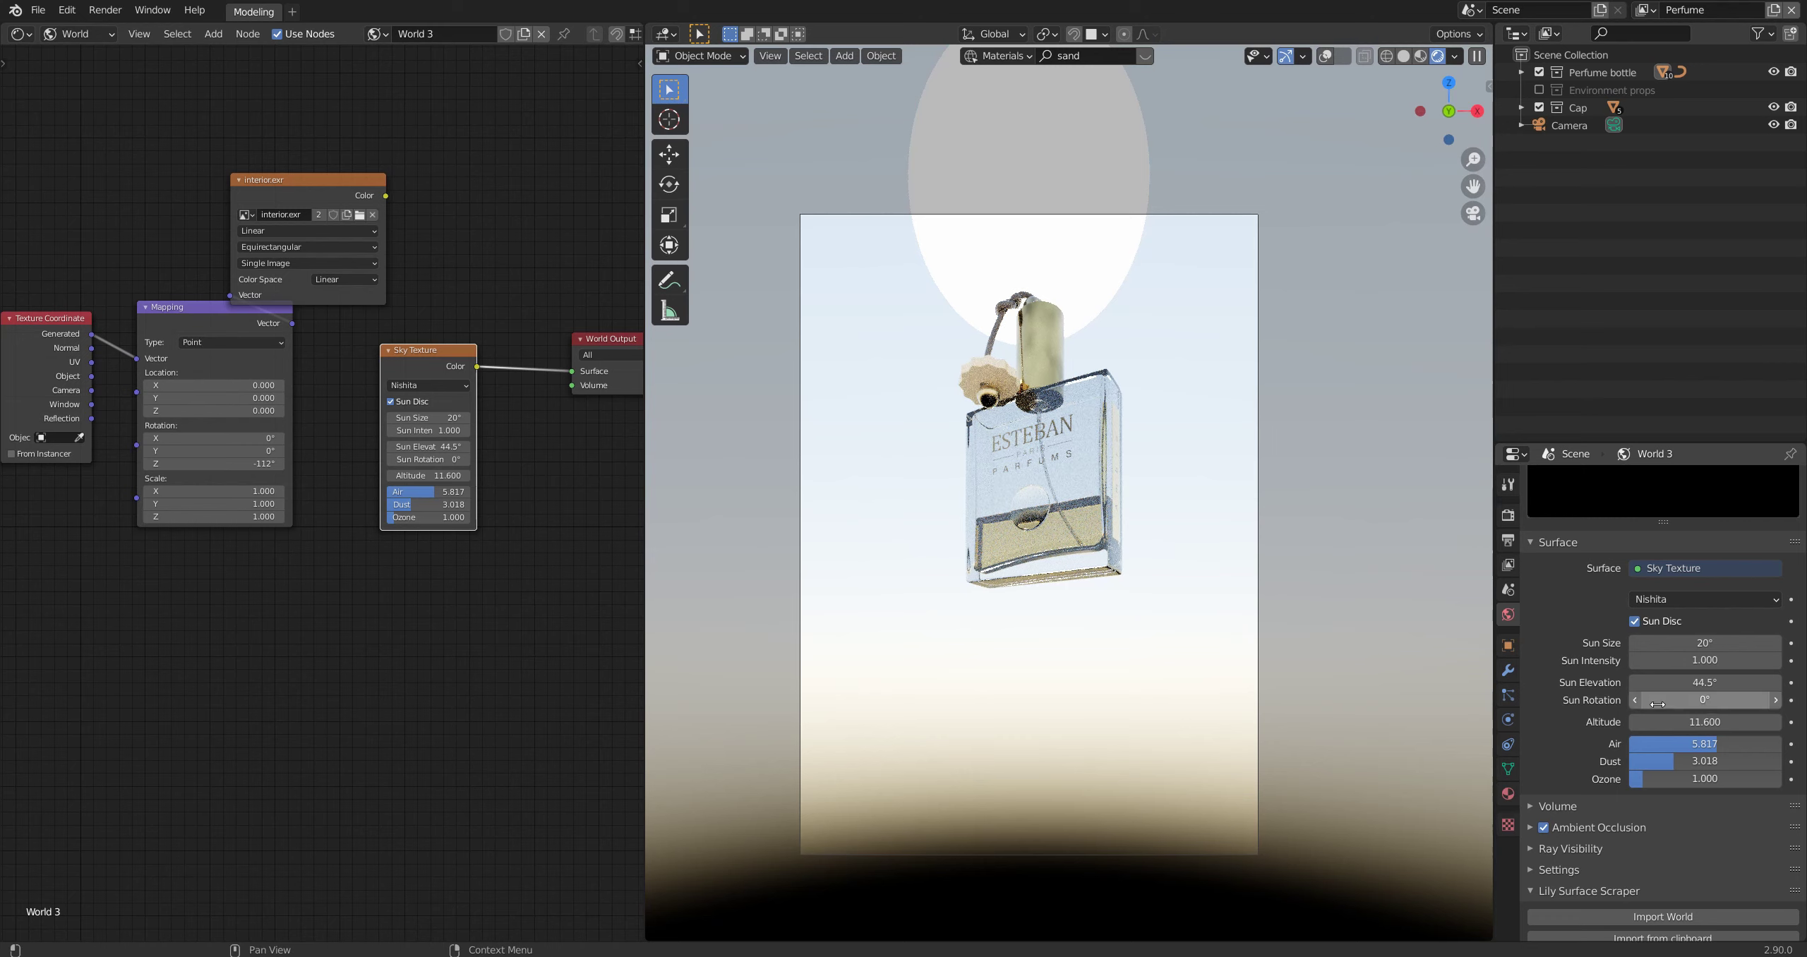
{"action": "left_click_drag", "start_coordinate": [1705, 700], "coordinate": [1779, 700]}
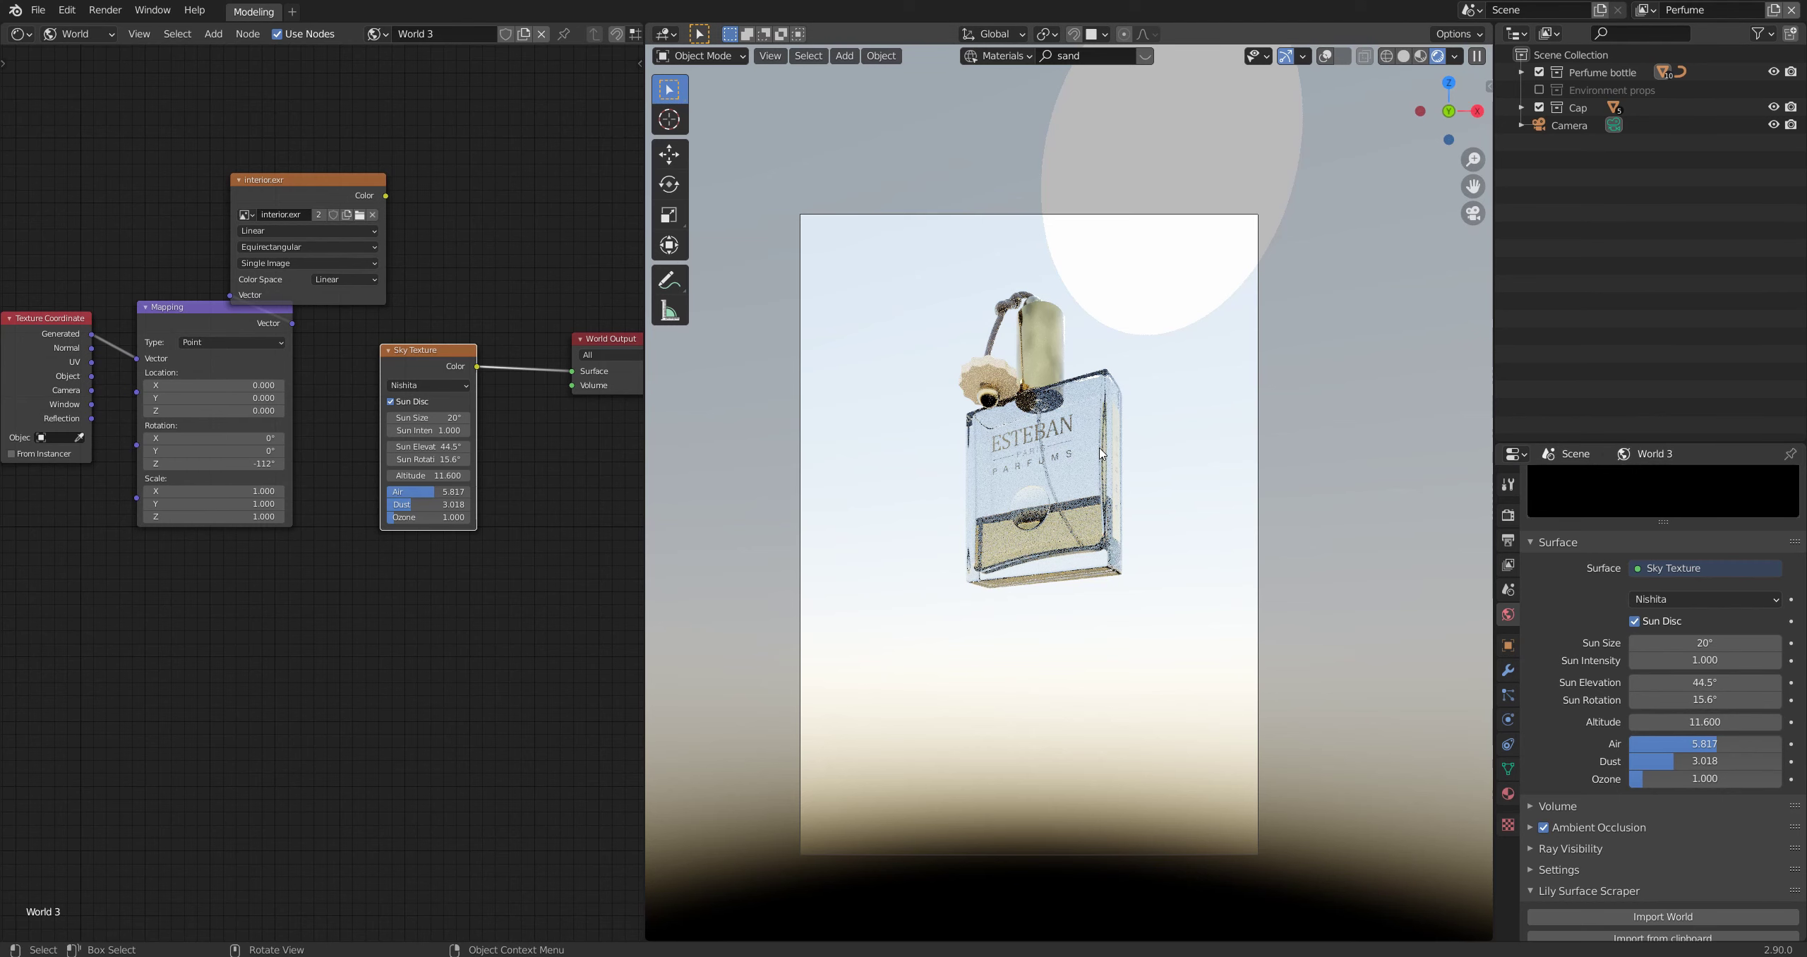
{"action": "scroll", "coordinate": [1102, 454], "scroll_direction": "up", "scroll_amount": 2}
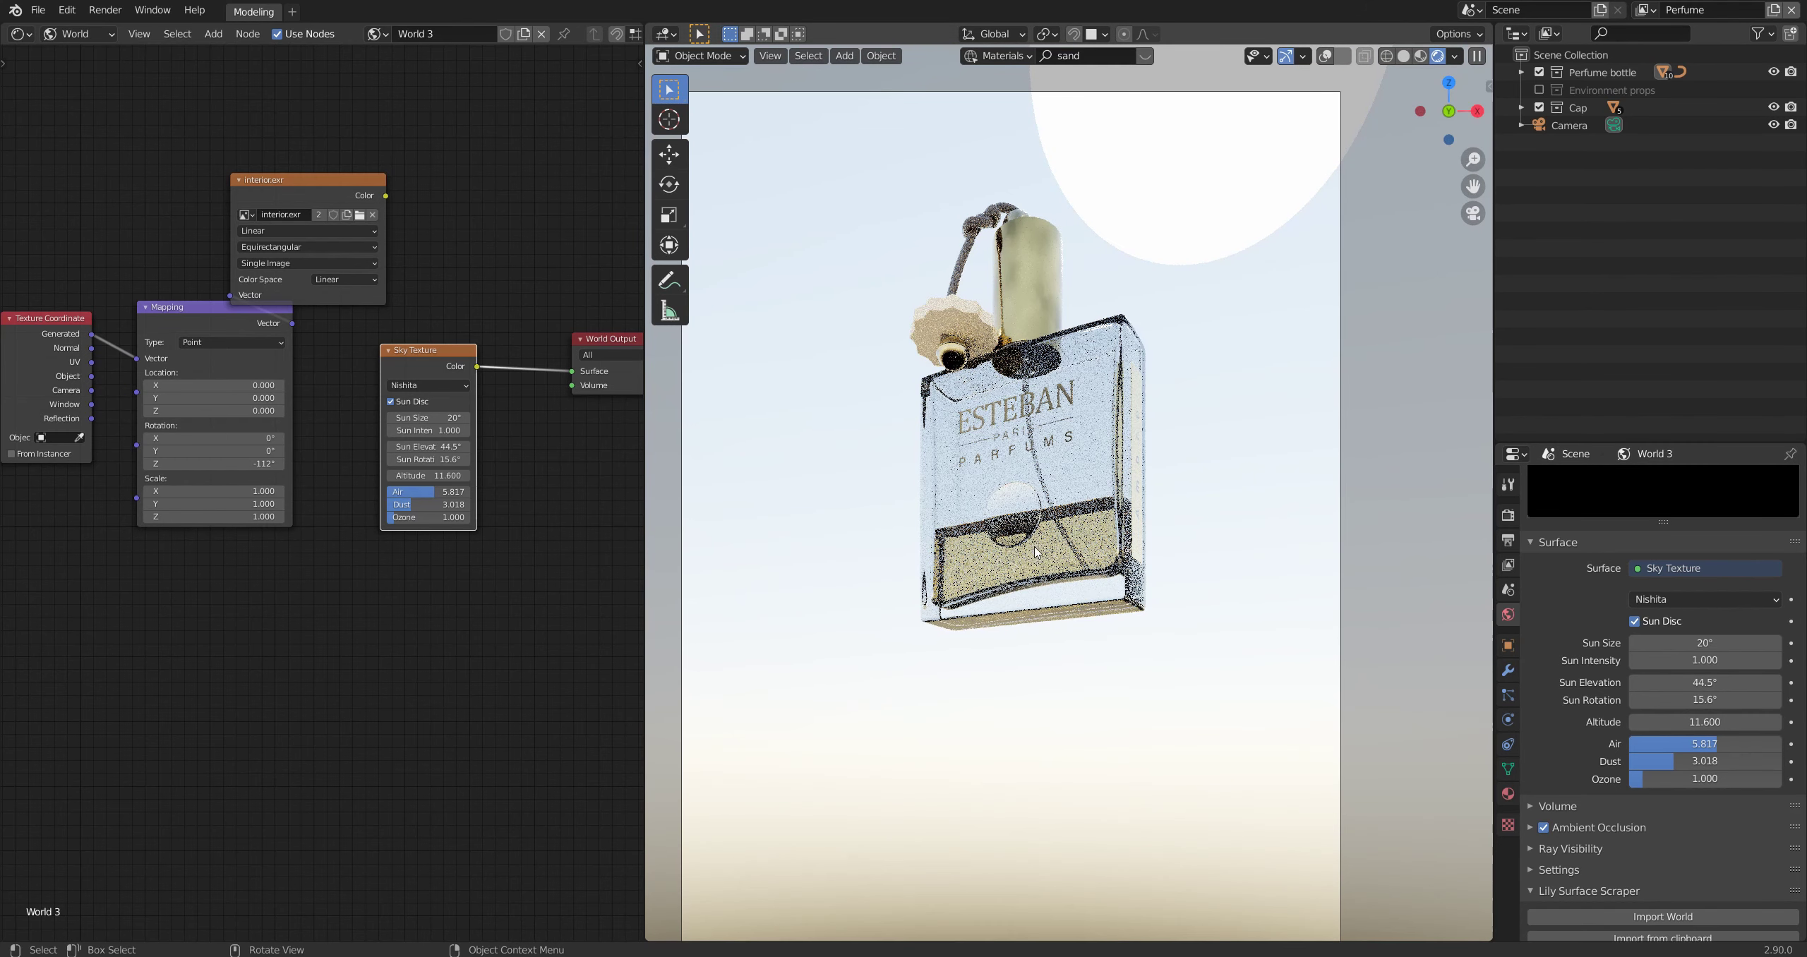
{"action": "left_click_drag", "start_coordinate": [1705, 700], "coordinate": [1733, 700]}
Step: Set the sky's Air to 3.248, Dust to 5.633 and Ozone to 4.211, with sun elevation 40.2° and sun size 20.9°
{"action": "left_click_drag", "start_coordinate": [1695, 779], "coordinate": [1735, 762]}
{"action": "left_click_drag", "start_coordinate": [1719, 744], "coordinate": [1679, 745]}
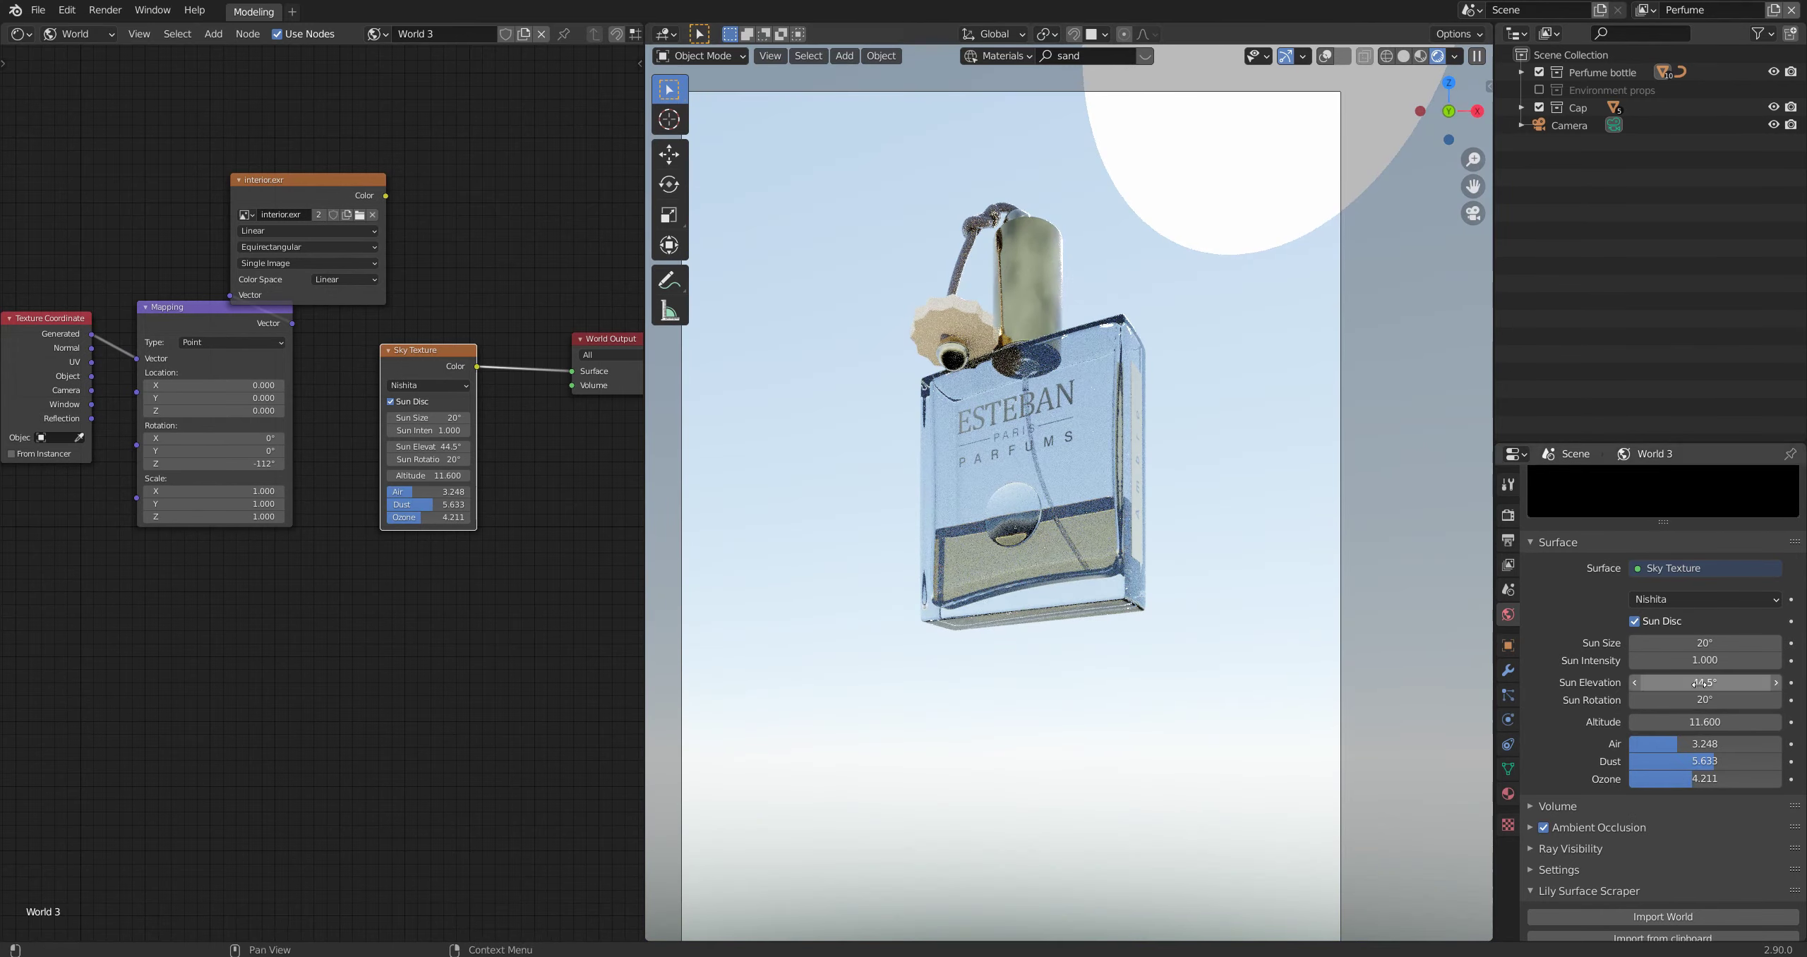
{"action": "left_click_drag", "start_coordinate": [1705, 683], "coordinate": [1711, 642]}
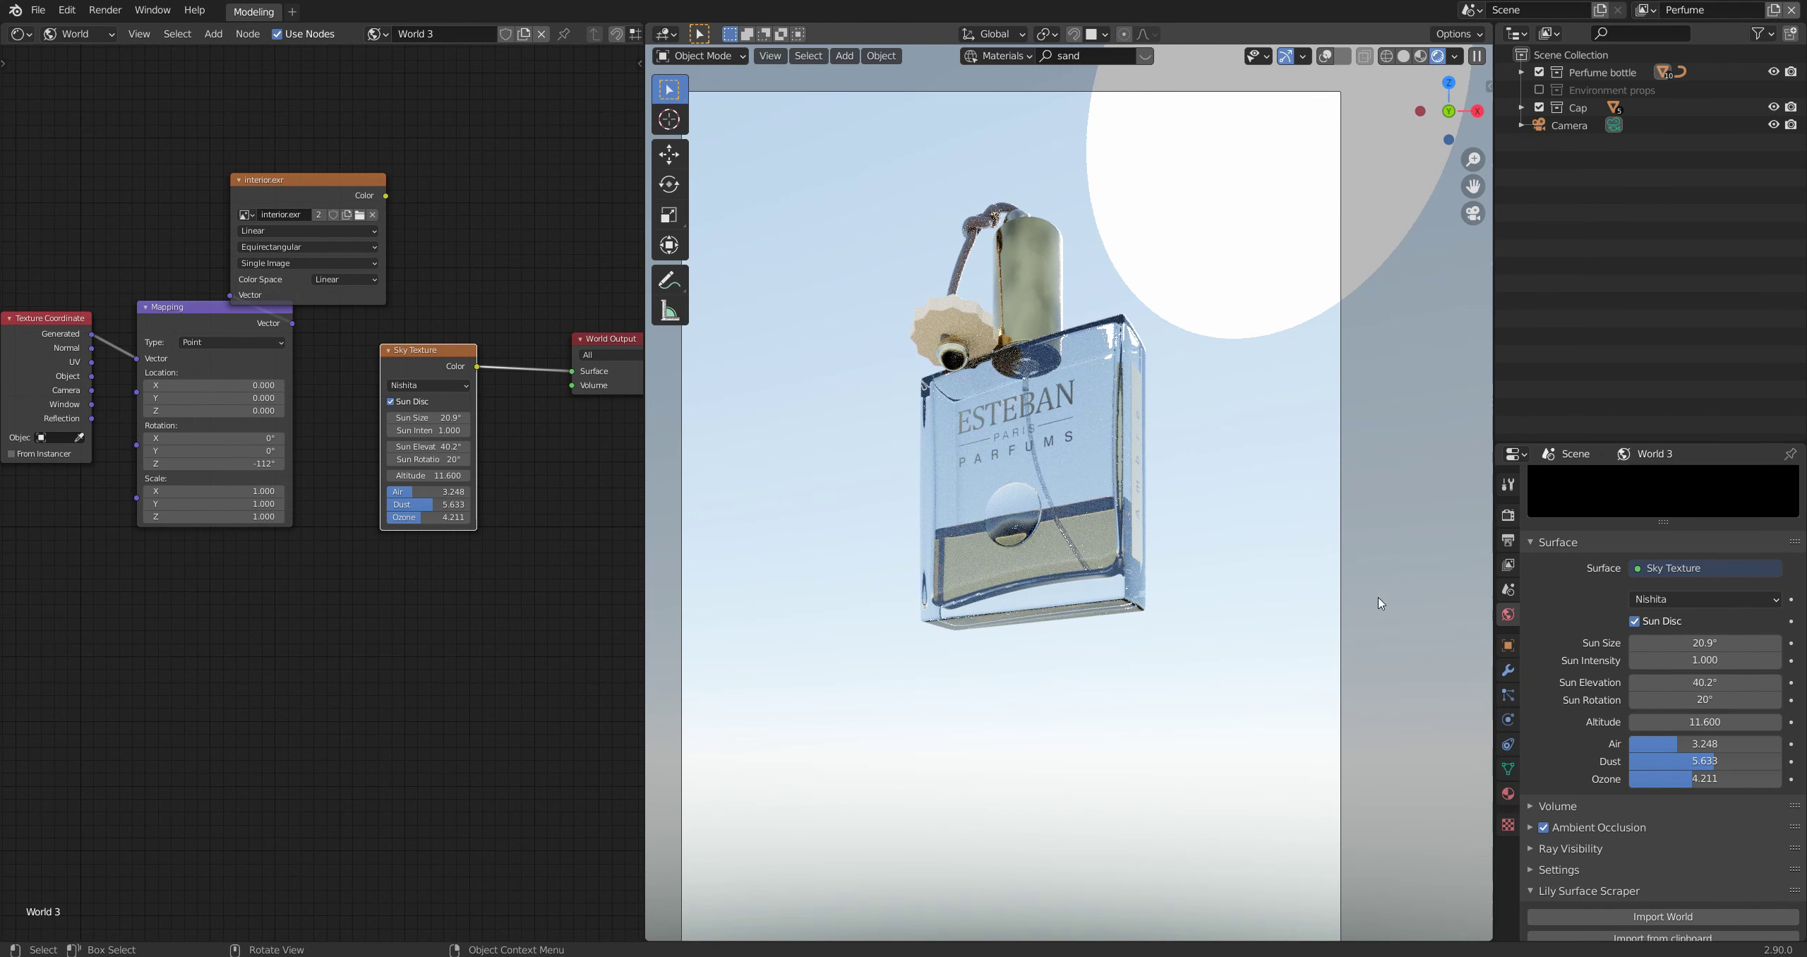
Step: Enable the transparent film background in the render settings
{"action": "scroll", "coordinate": [1518, 738], "scroll_direction": "down", "scroll_amount": 2}
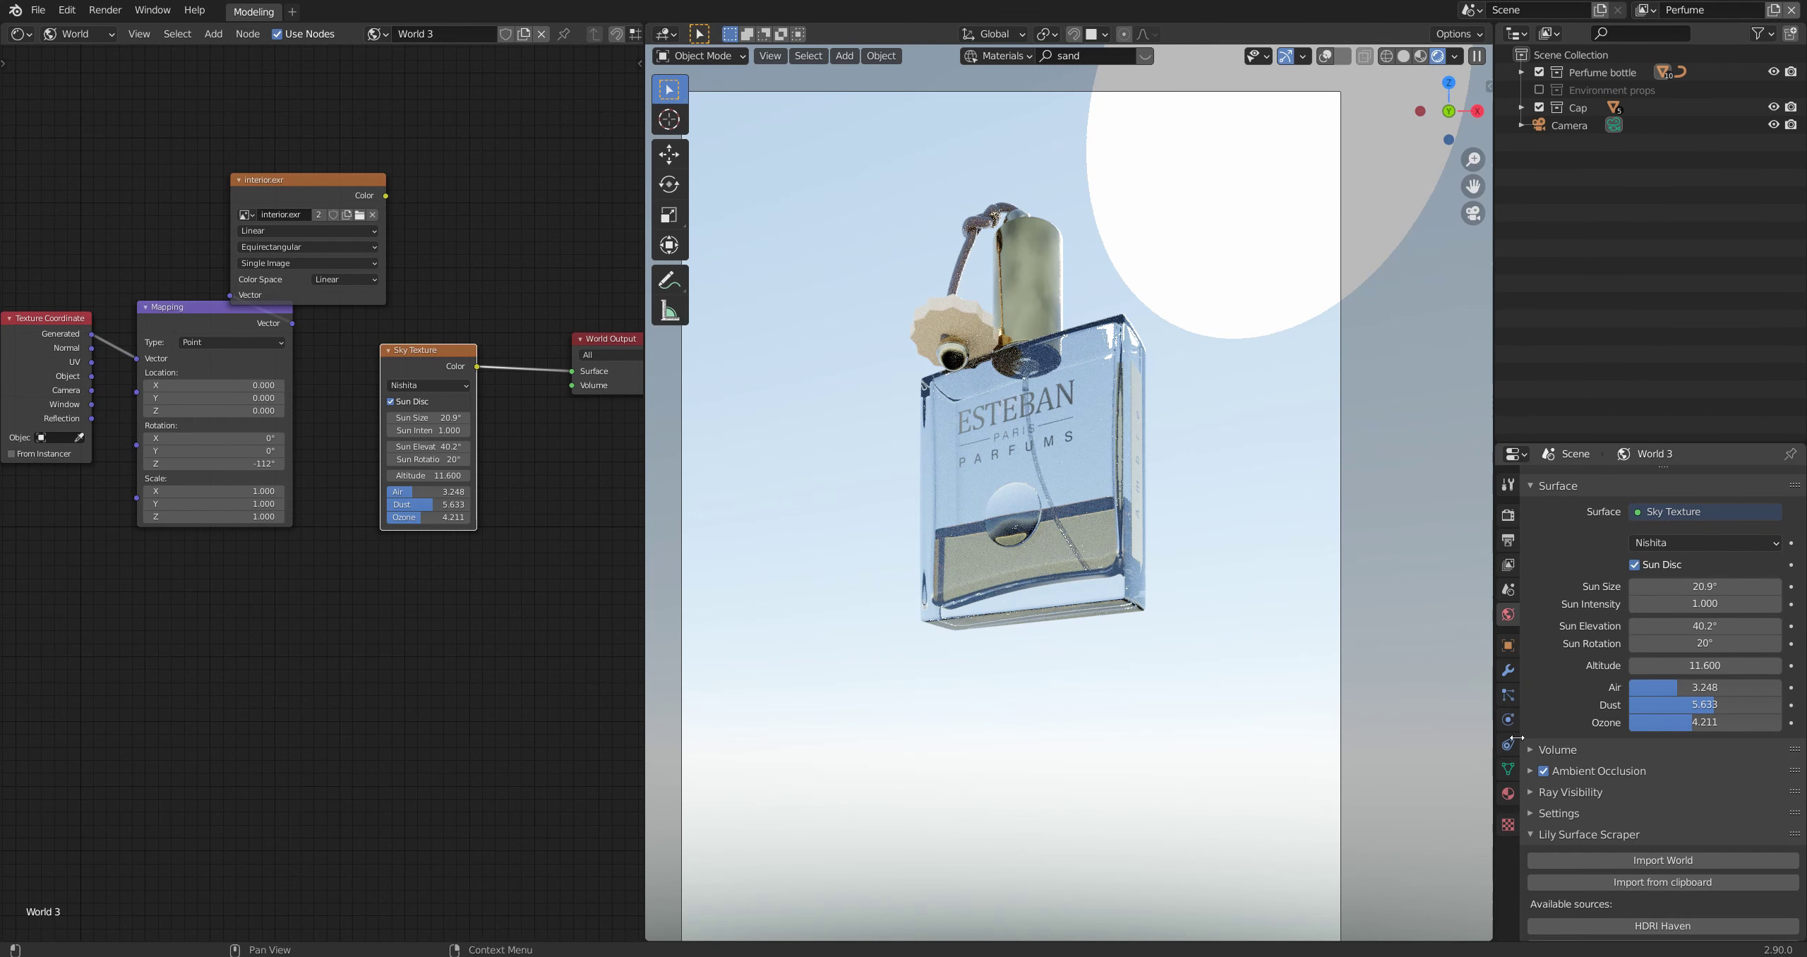
{"action": "left_click", "coordinate": [1512, 515]}
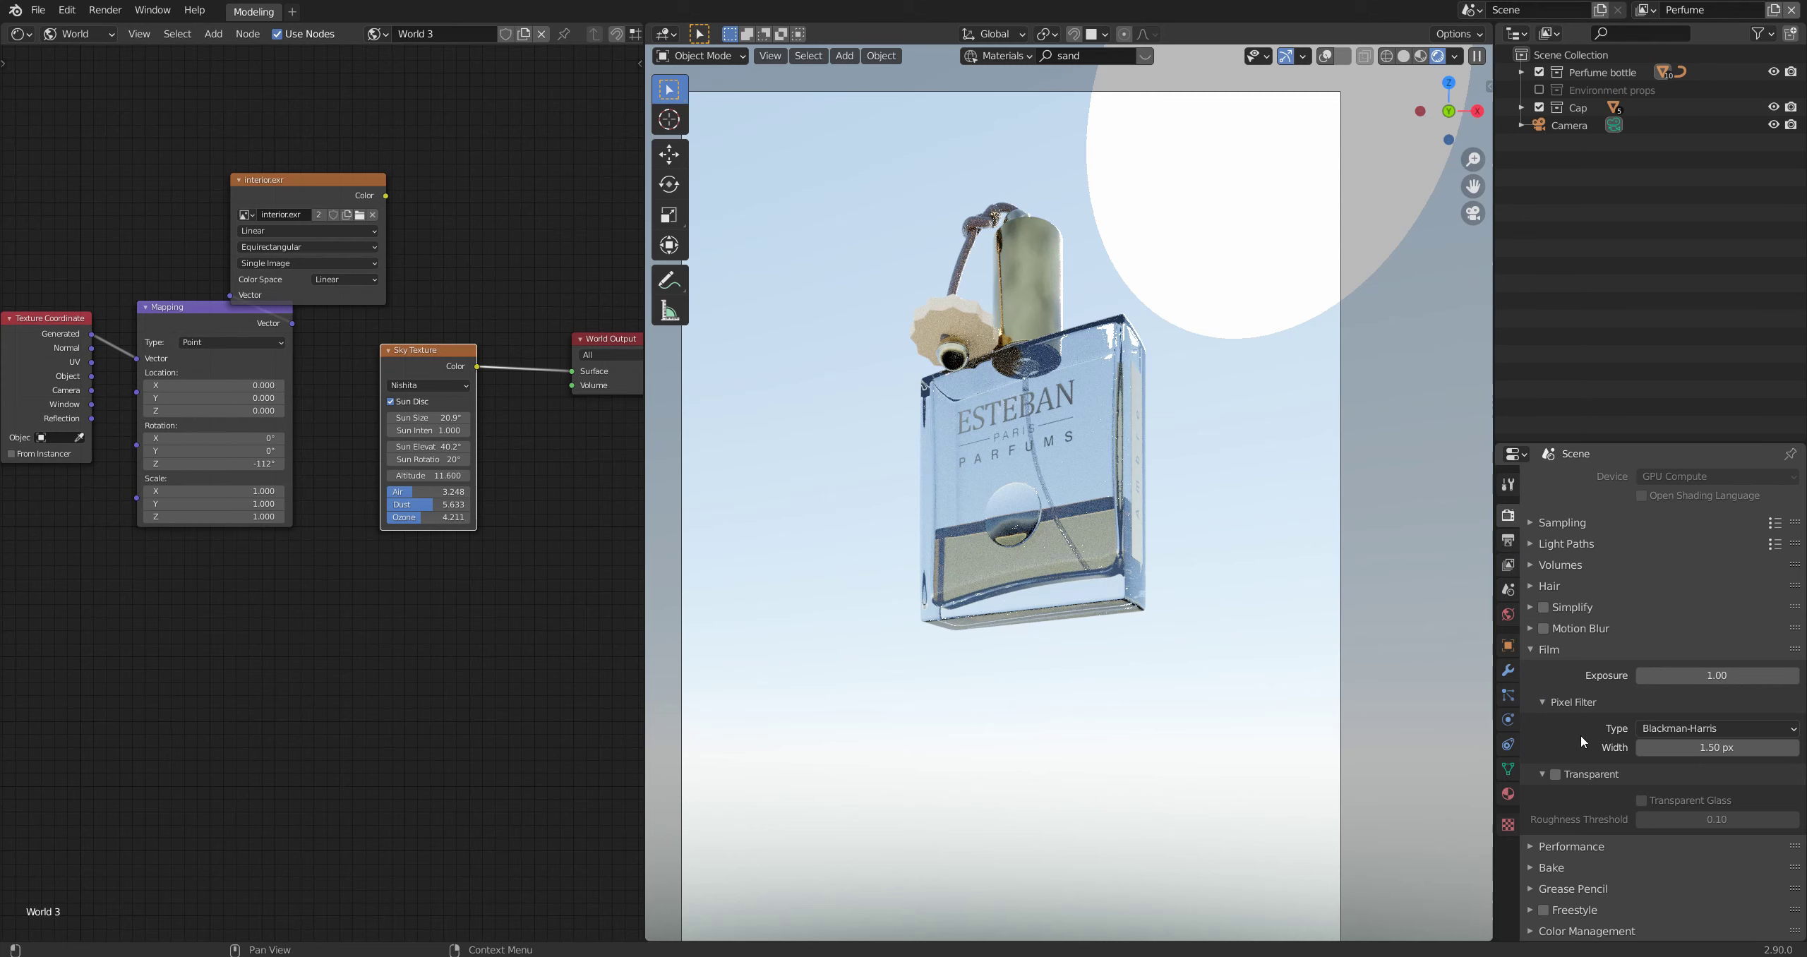
{"action": "left_click", "coordinate": [1556, 775]}
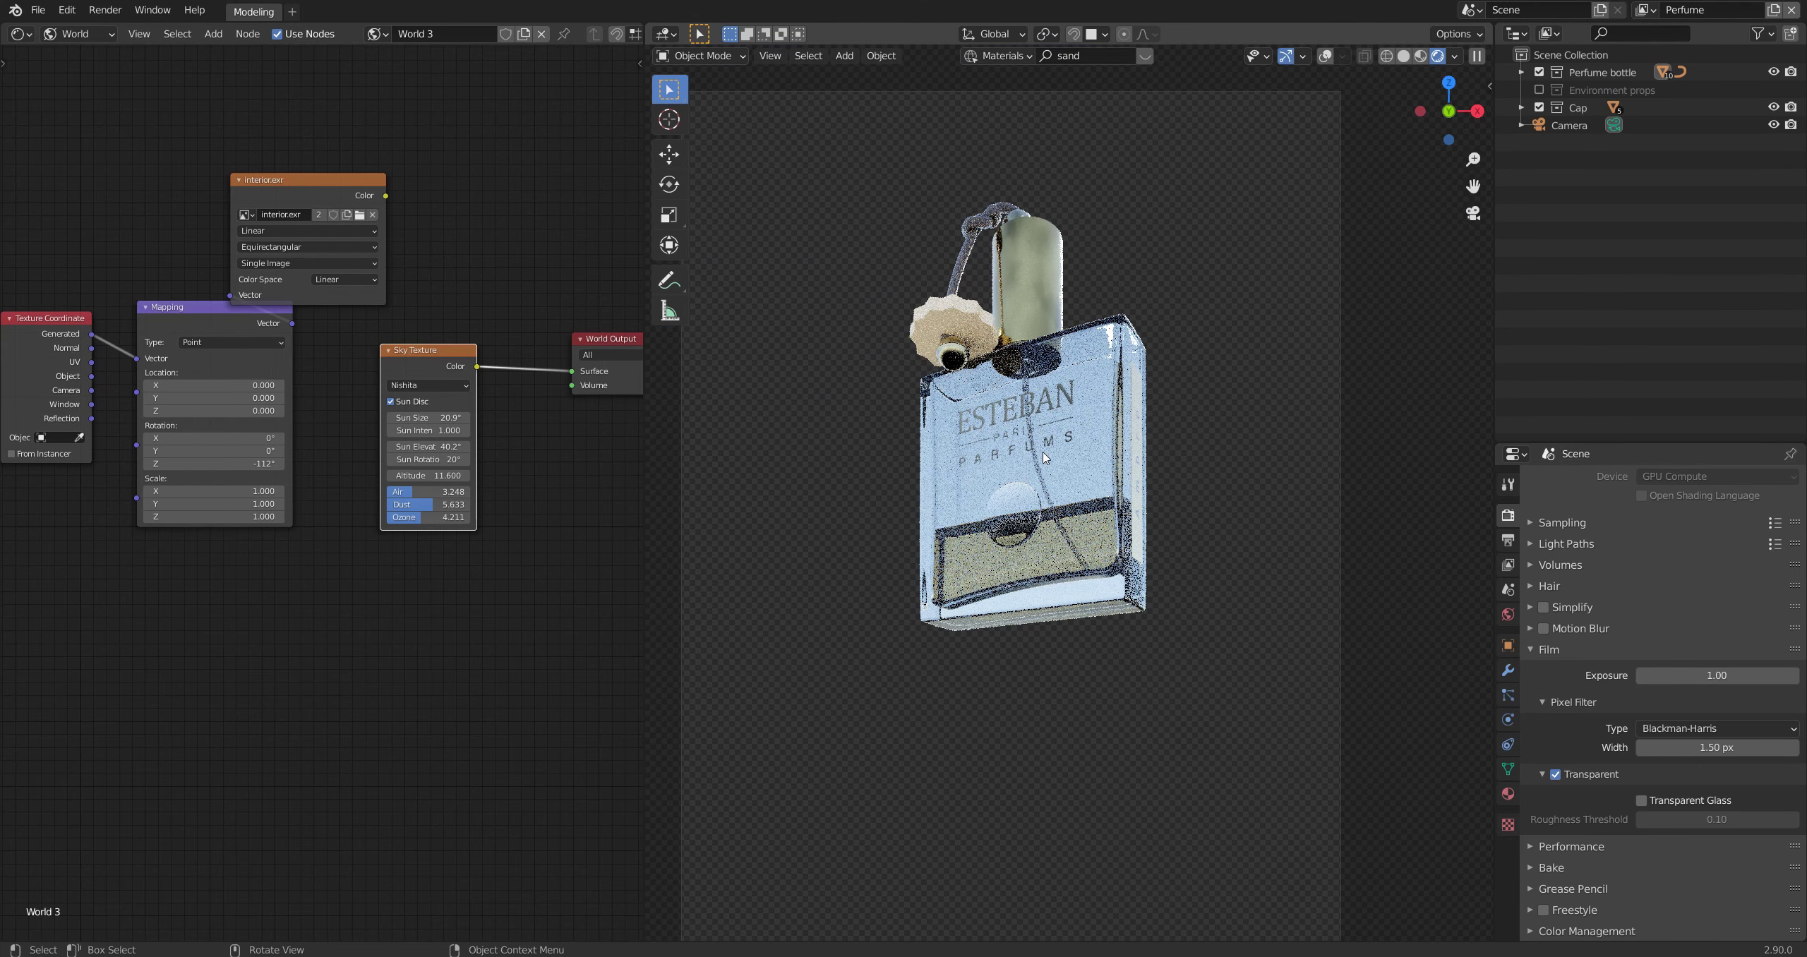
Step: Disable the Cap collection from the Perfume view layer
{"action": "left_click", "coordinate": [1574, 108]}
{"action": "right_click", "coordinate": [1574, 107]}
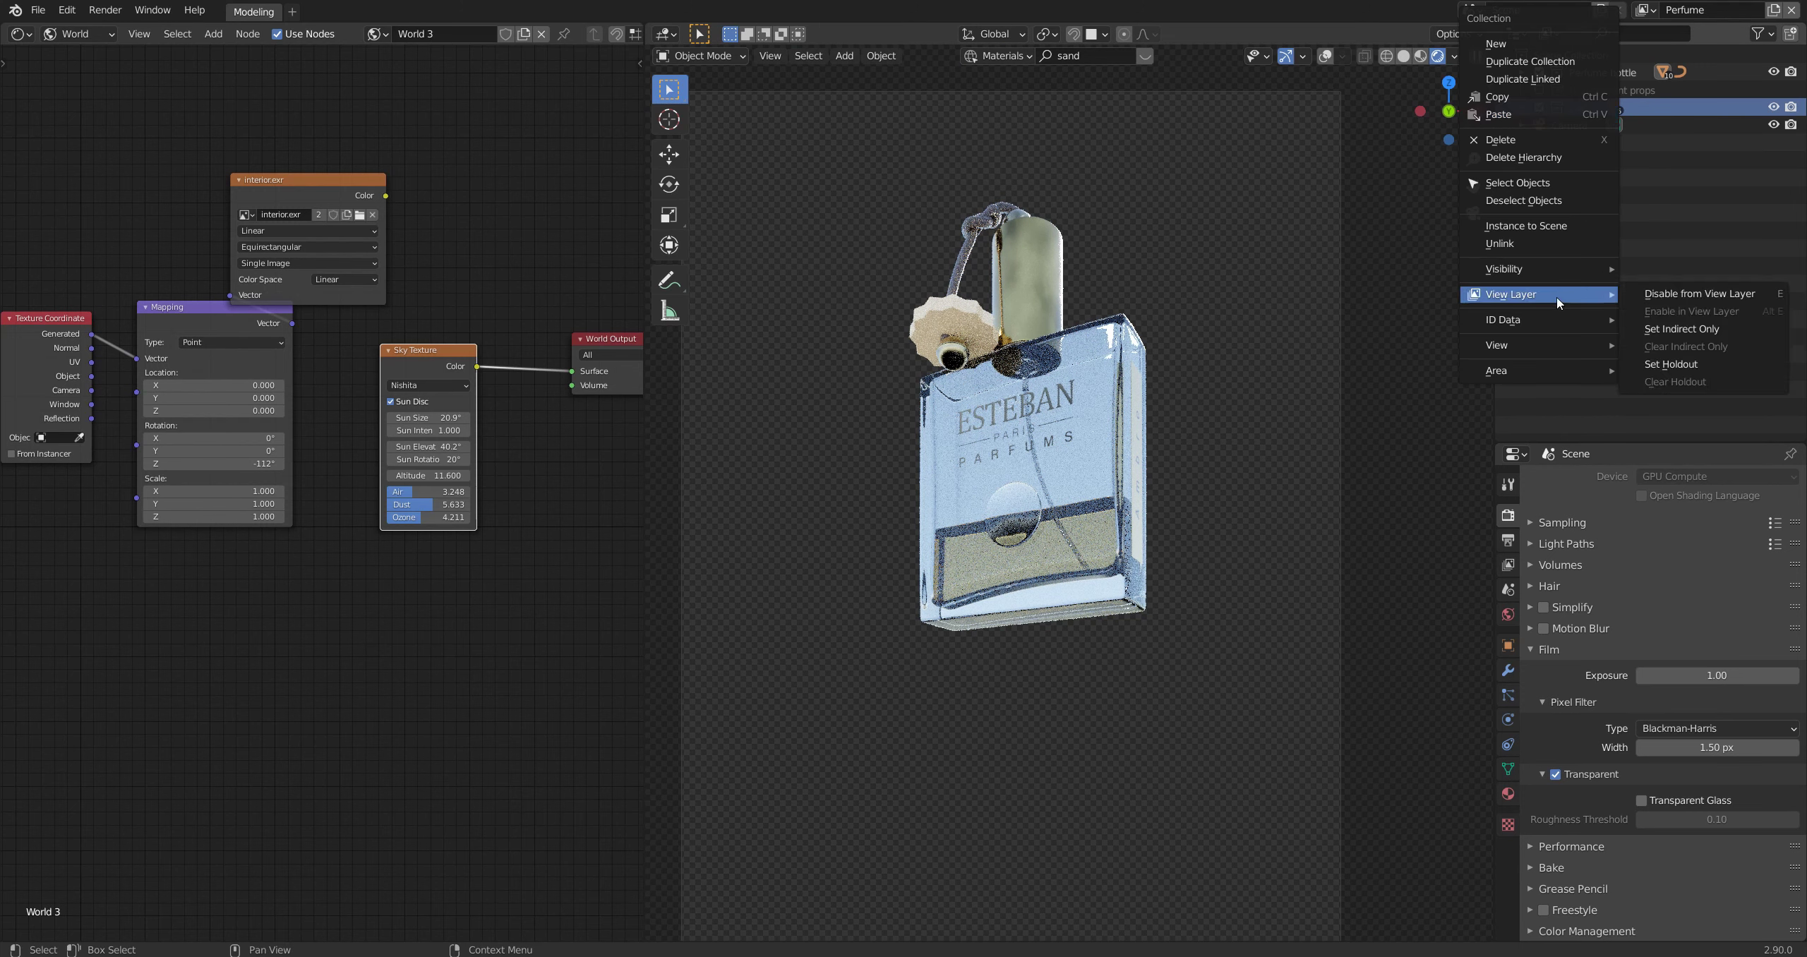
{"action": "right_click", "coordinate": [1574, 117]}
{"action": "mouse_move", "coordinate": [1566, 296]}
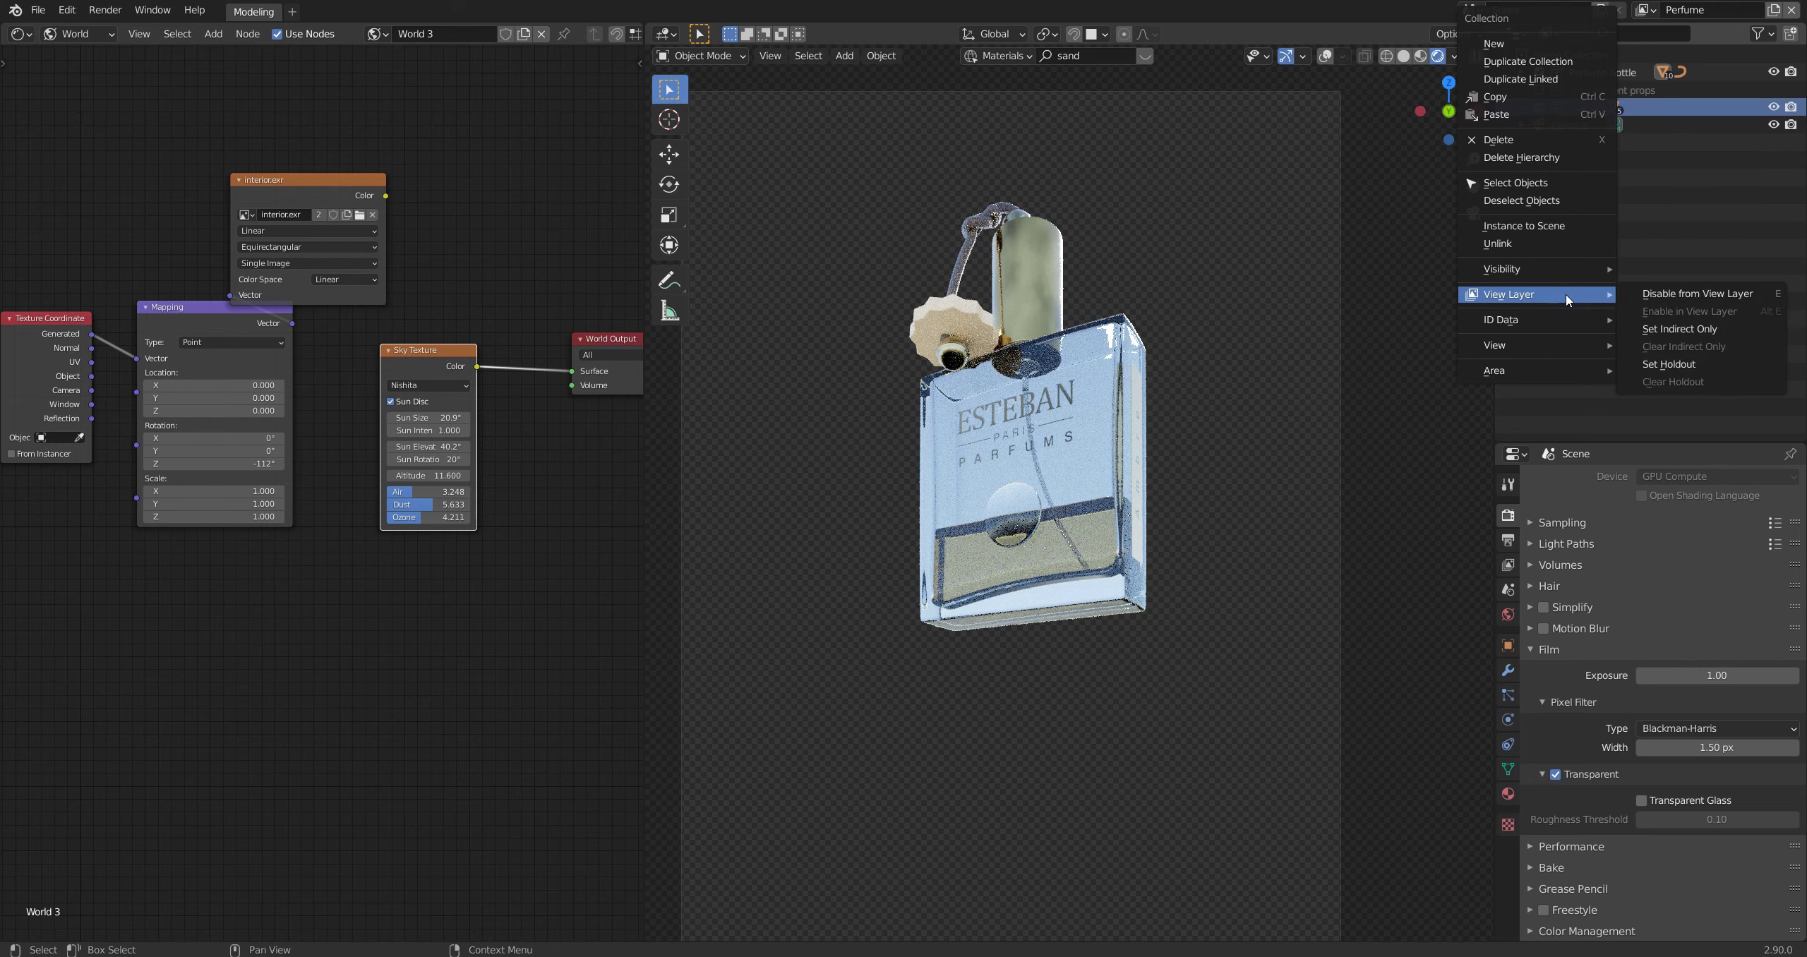
{"action": "left_click", "coordinate": [1680, 297]}
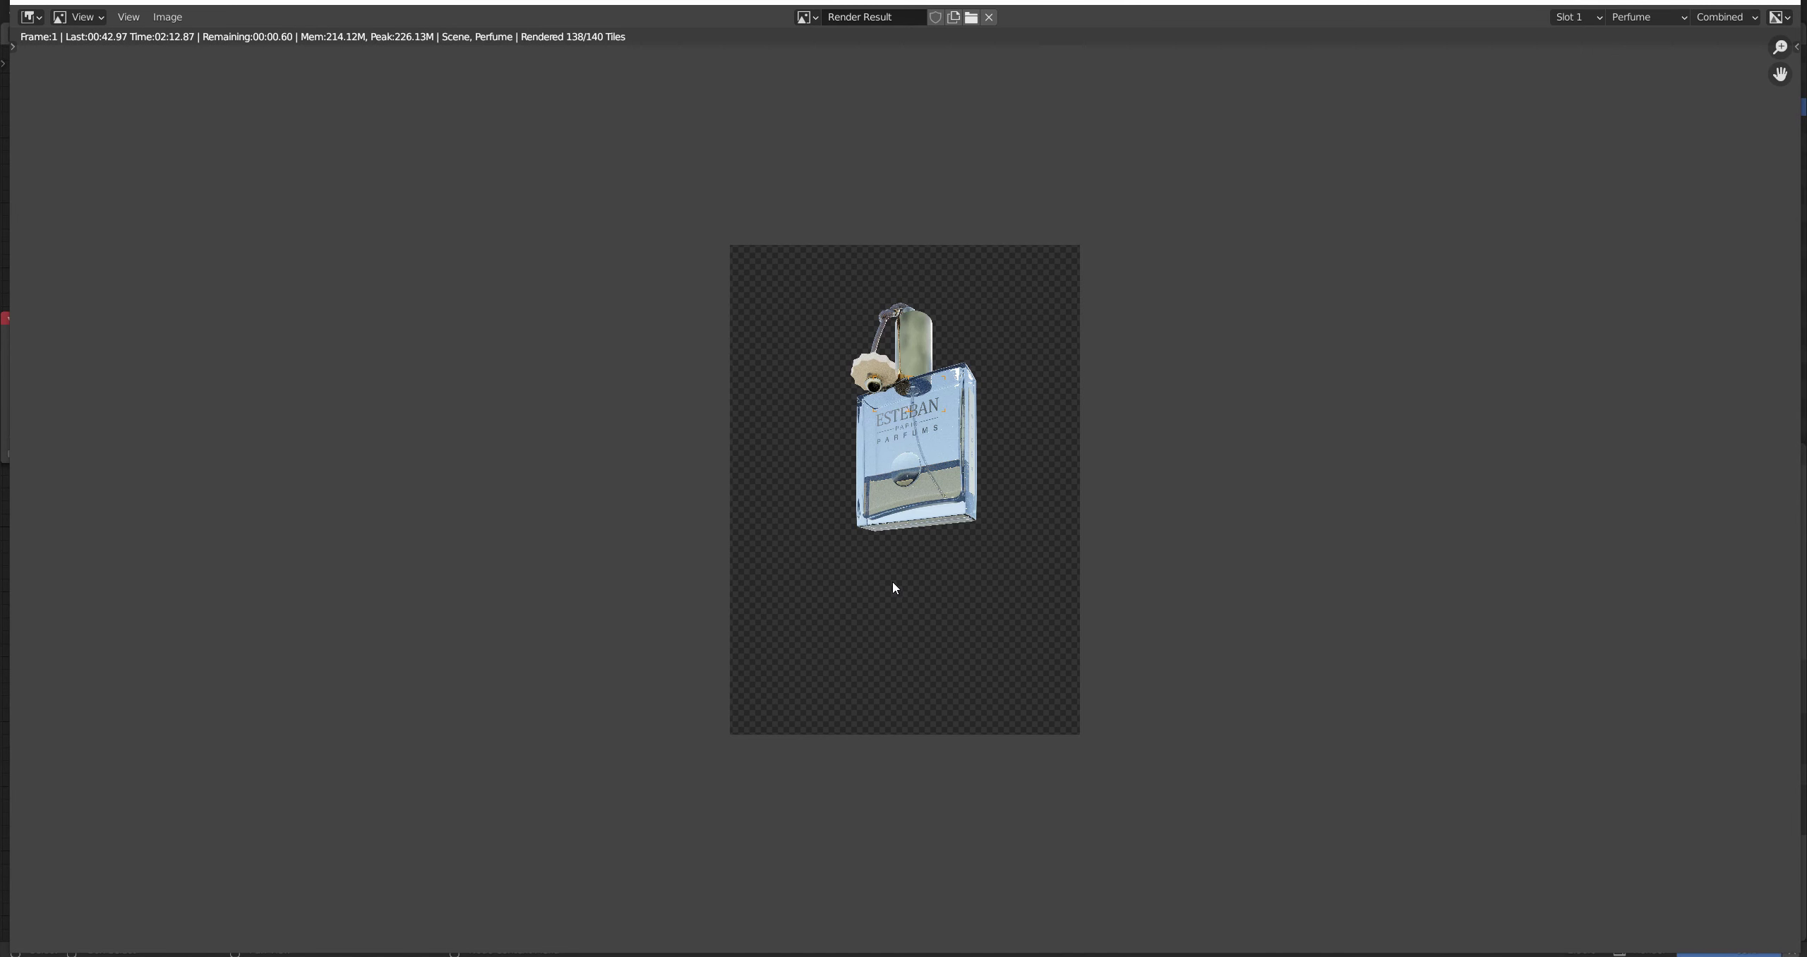
Step: Examine the glass bottle up close in the Perfume layer's render result, and close the render window
{"action": "scroll", "coordinate": [893, 587], "scroll_direction": "up", "scroll_amount": 4}
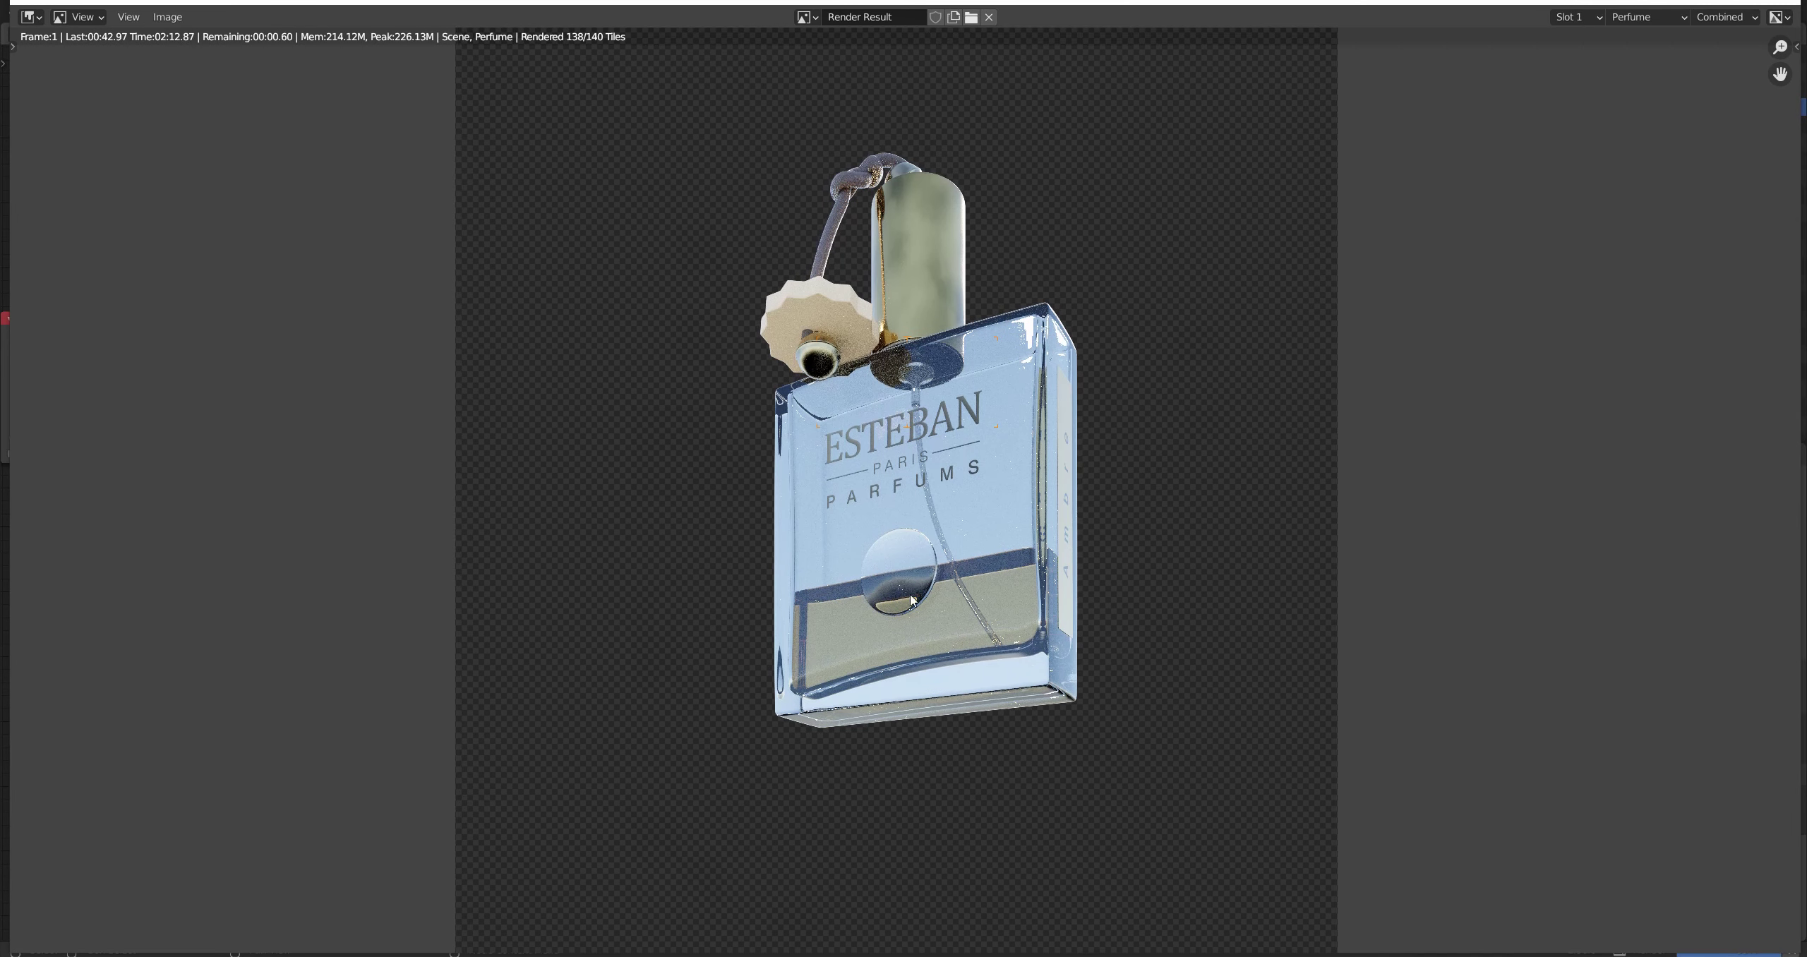
{"action": "scroll", "coordinate": [918, 558], "scroll_direction": "up", "scroll_amount": 3}
{"action": "scroll", "coordinate": [940, 535], "scroll_direction": "down", "scroll_amount": 3}
{"action": "scroll", "coordinate": [940, 534], "scroll_direction": "down", "scroll_amount": 2}
{"action": "scroll", "coordinate": [940, 535], "scroll_direction": "up", "scroll_amount": 1}
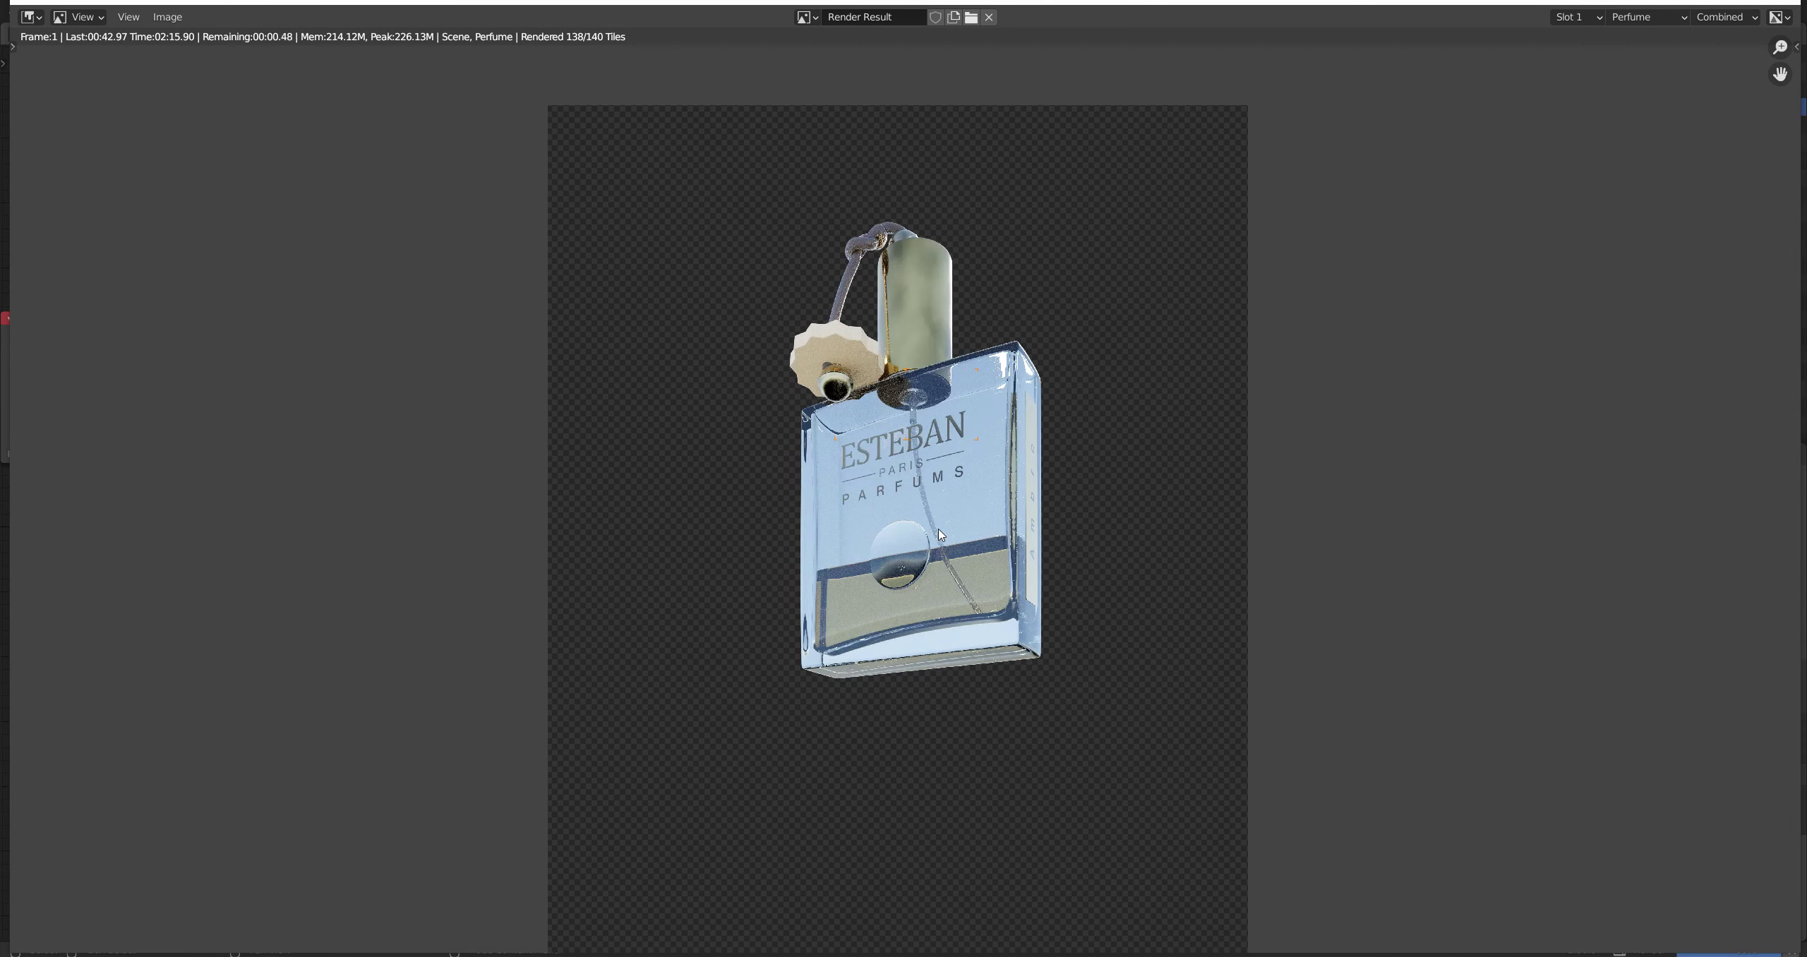
{"action": "scroll", "coordinate": [932, 483], "scroll_direction": "down", "scroll_amount": 3}
{"action": "left_click", "coordinate": [1638, 17]}
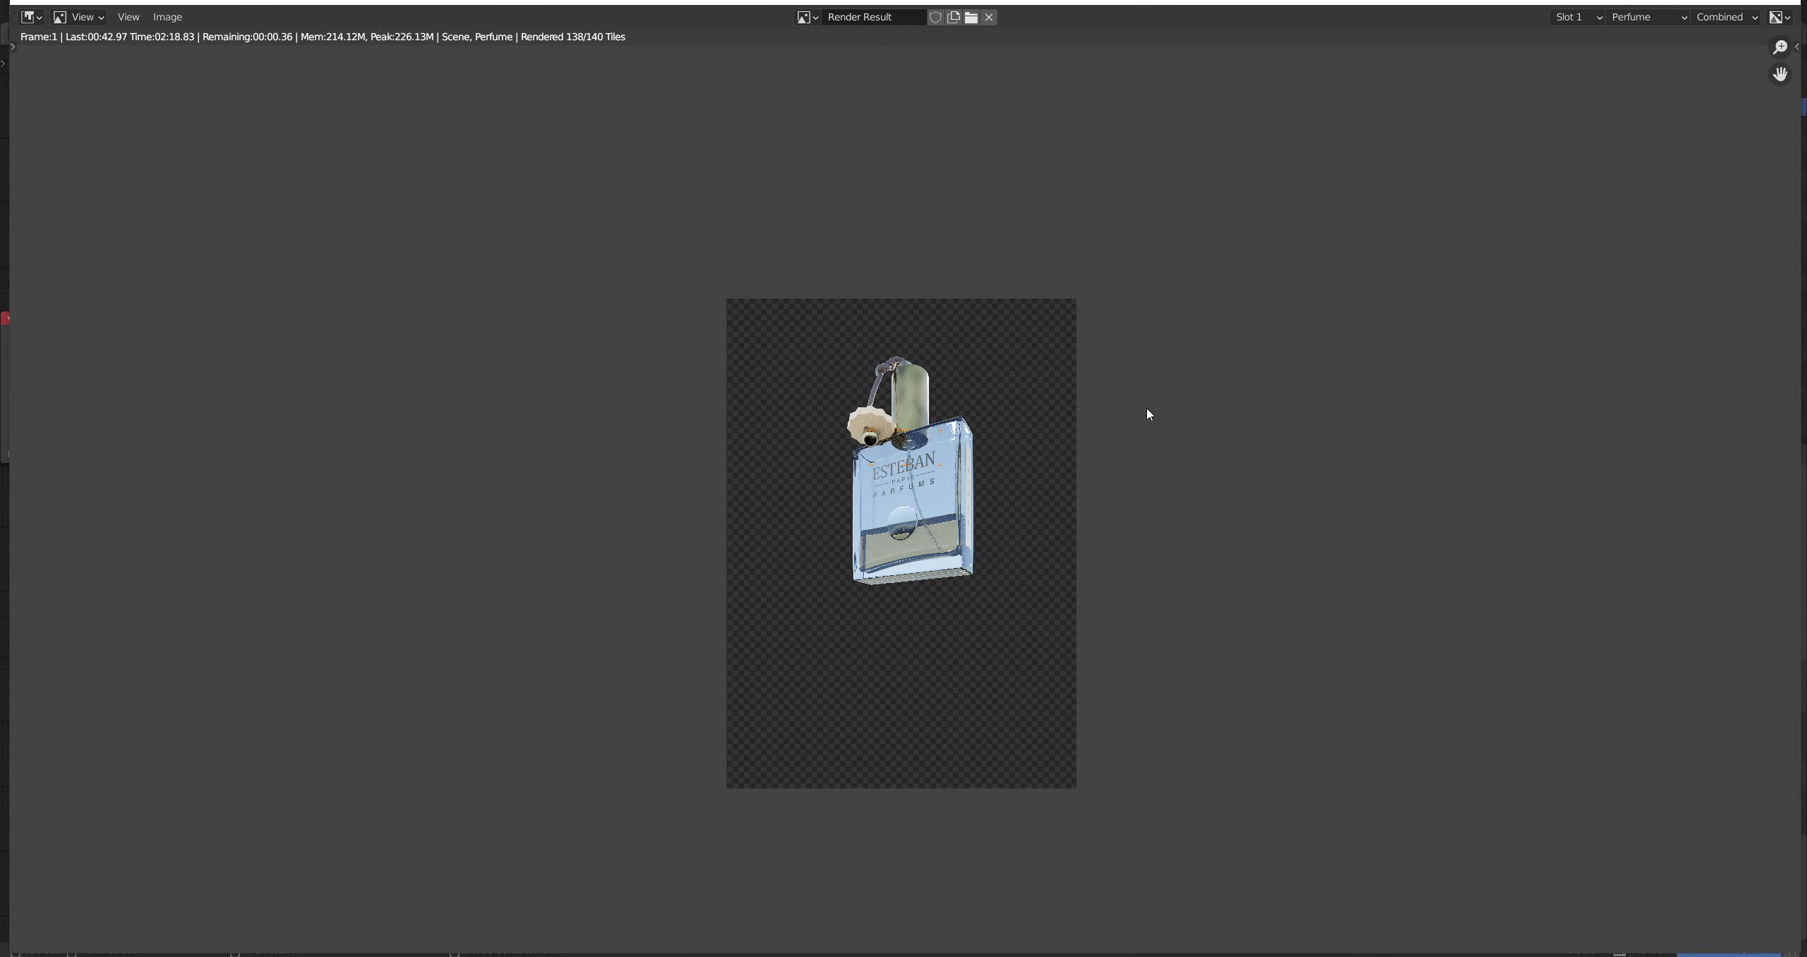
{"action": "key", "text": "Escape"}
{"action": "left_click", "coordinate": [1376, 322]}
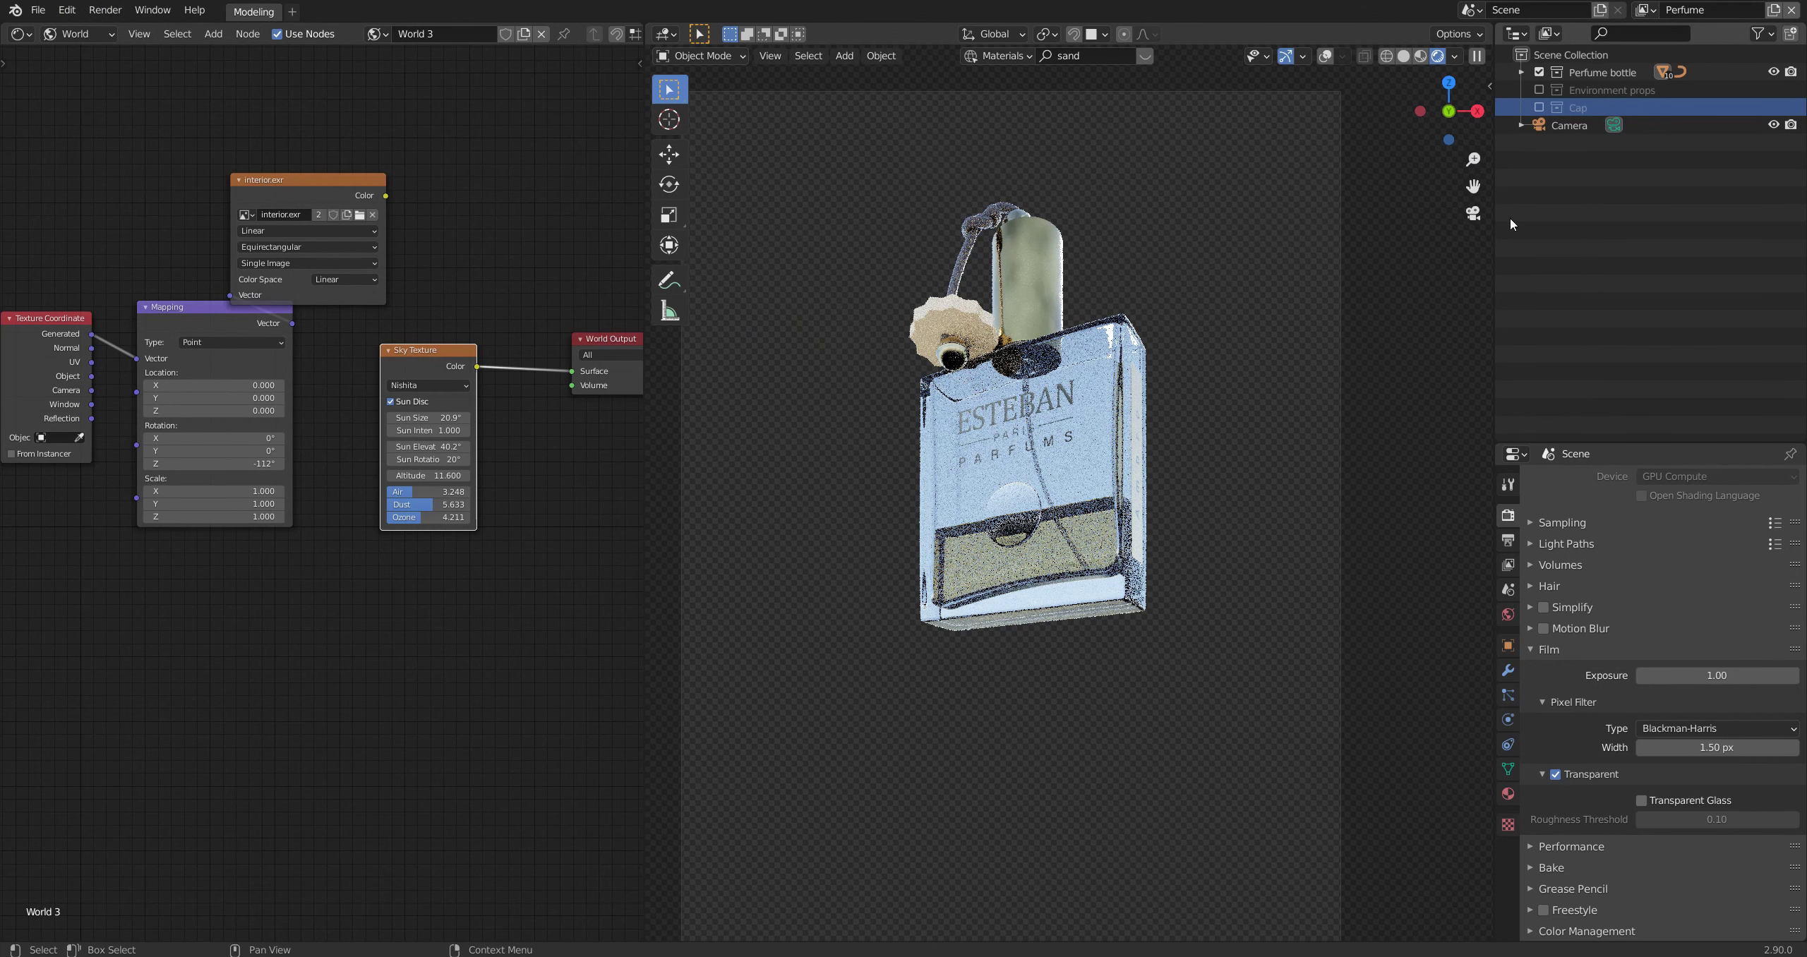
Step: Switch the active view layer to Foreground and props
{"action": "left_click", "coordinate": [1646, 10]}
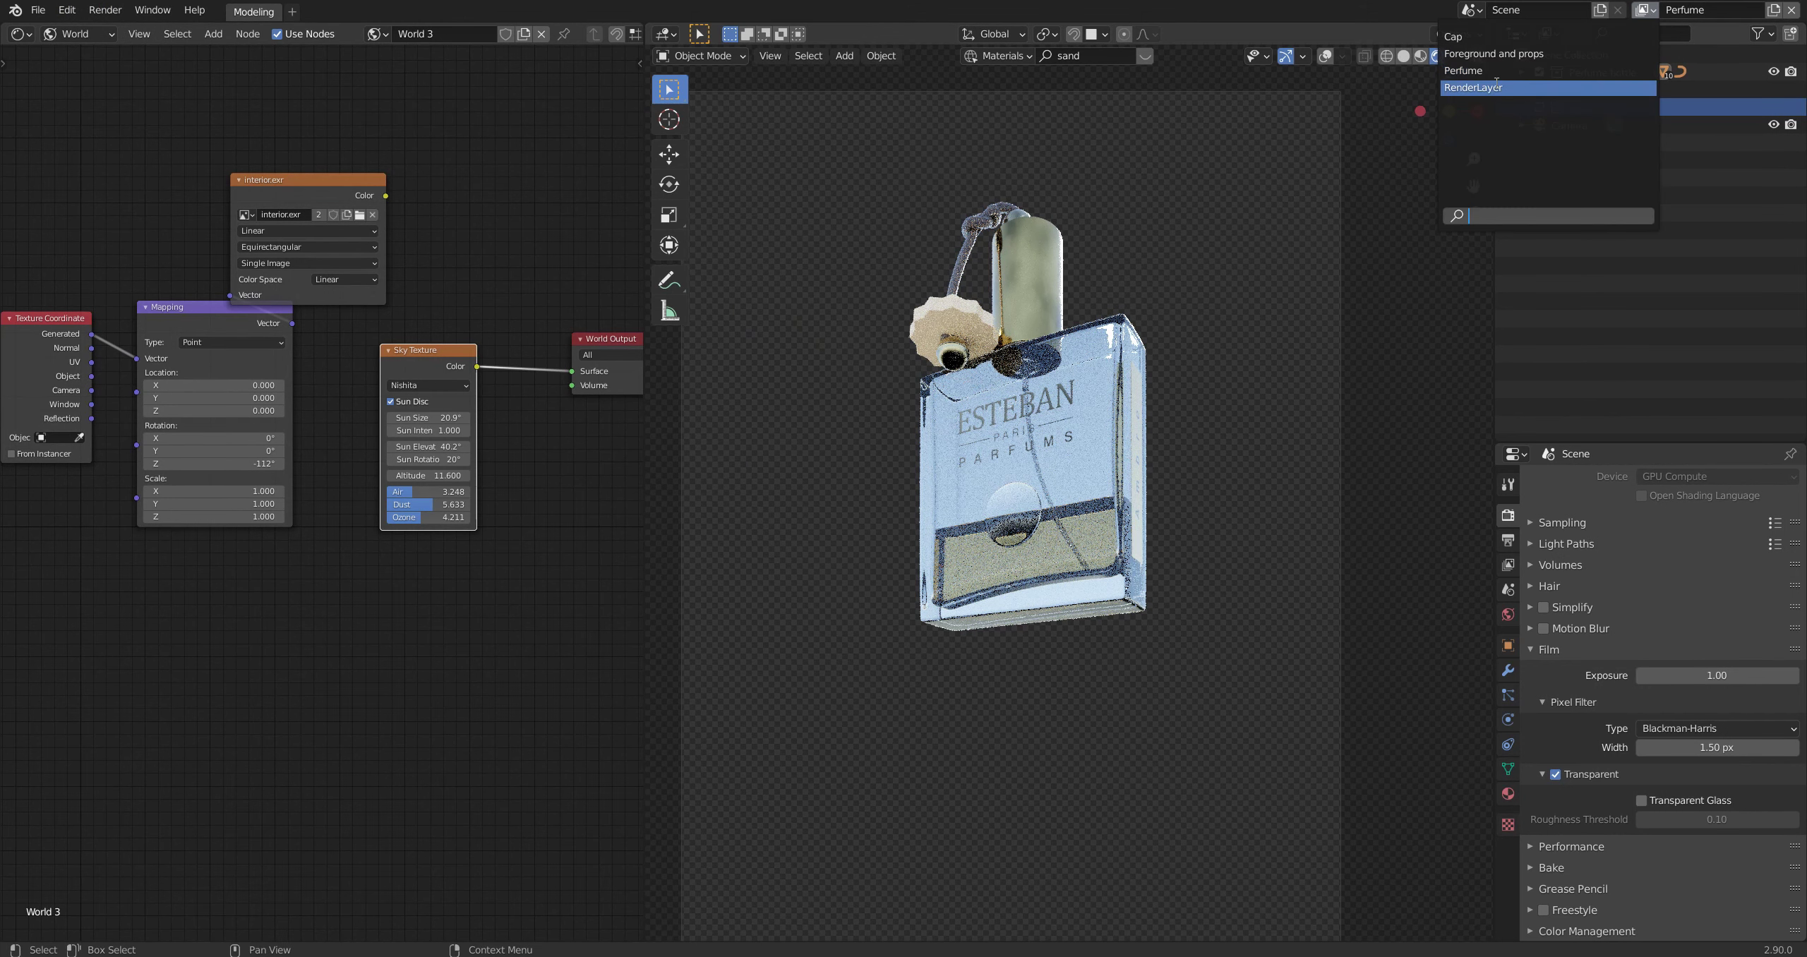
{"action": "left_click", "coordinate": [1497, 52]}
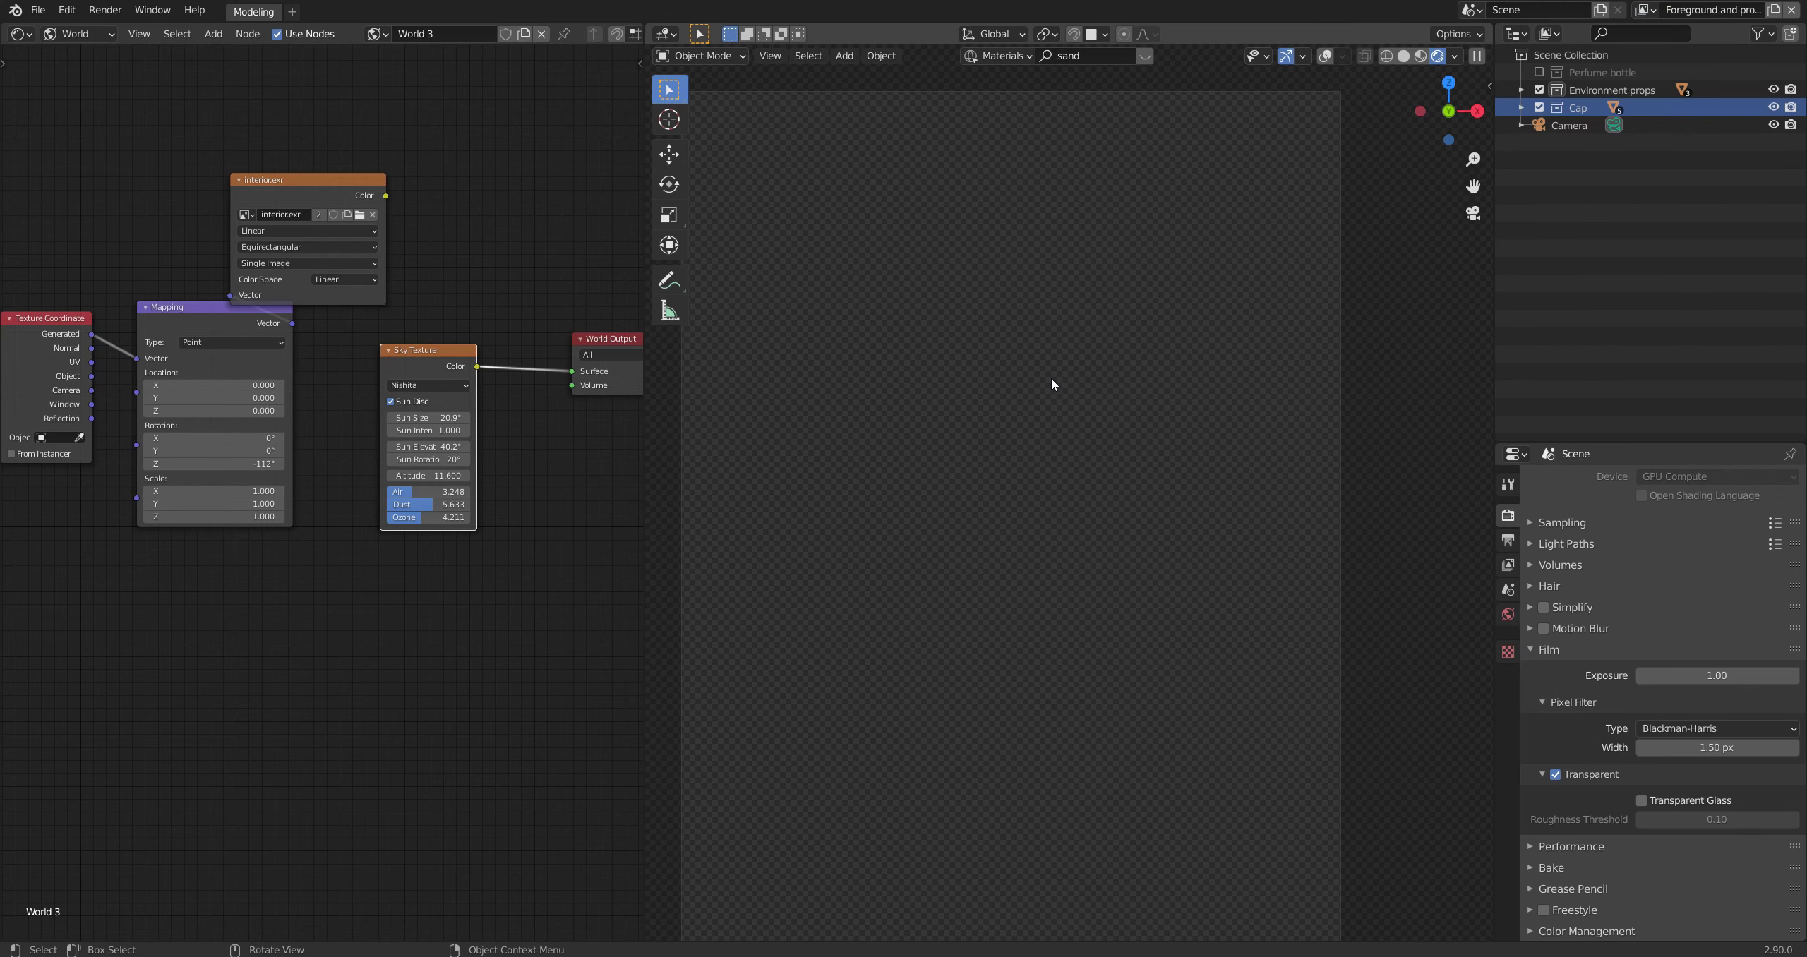
{"action": "left_click", "coordinate": [1646, 10]}
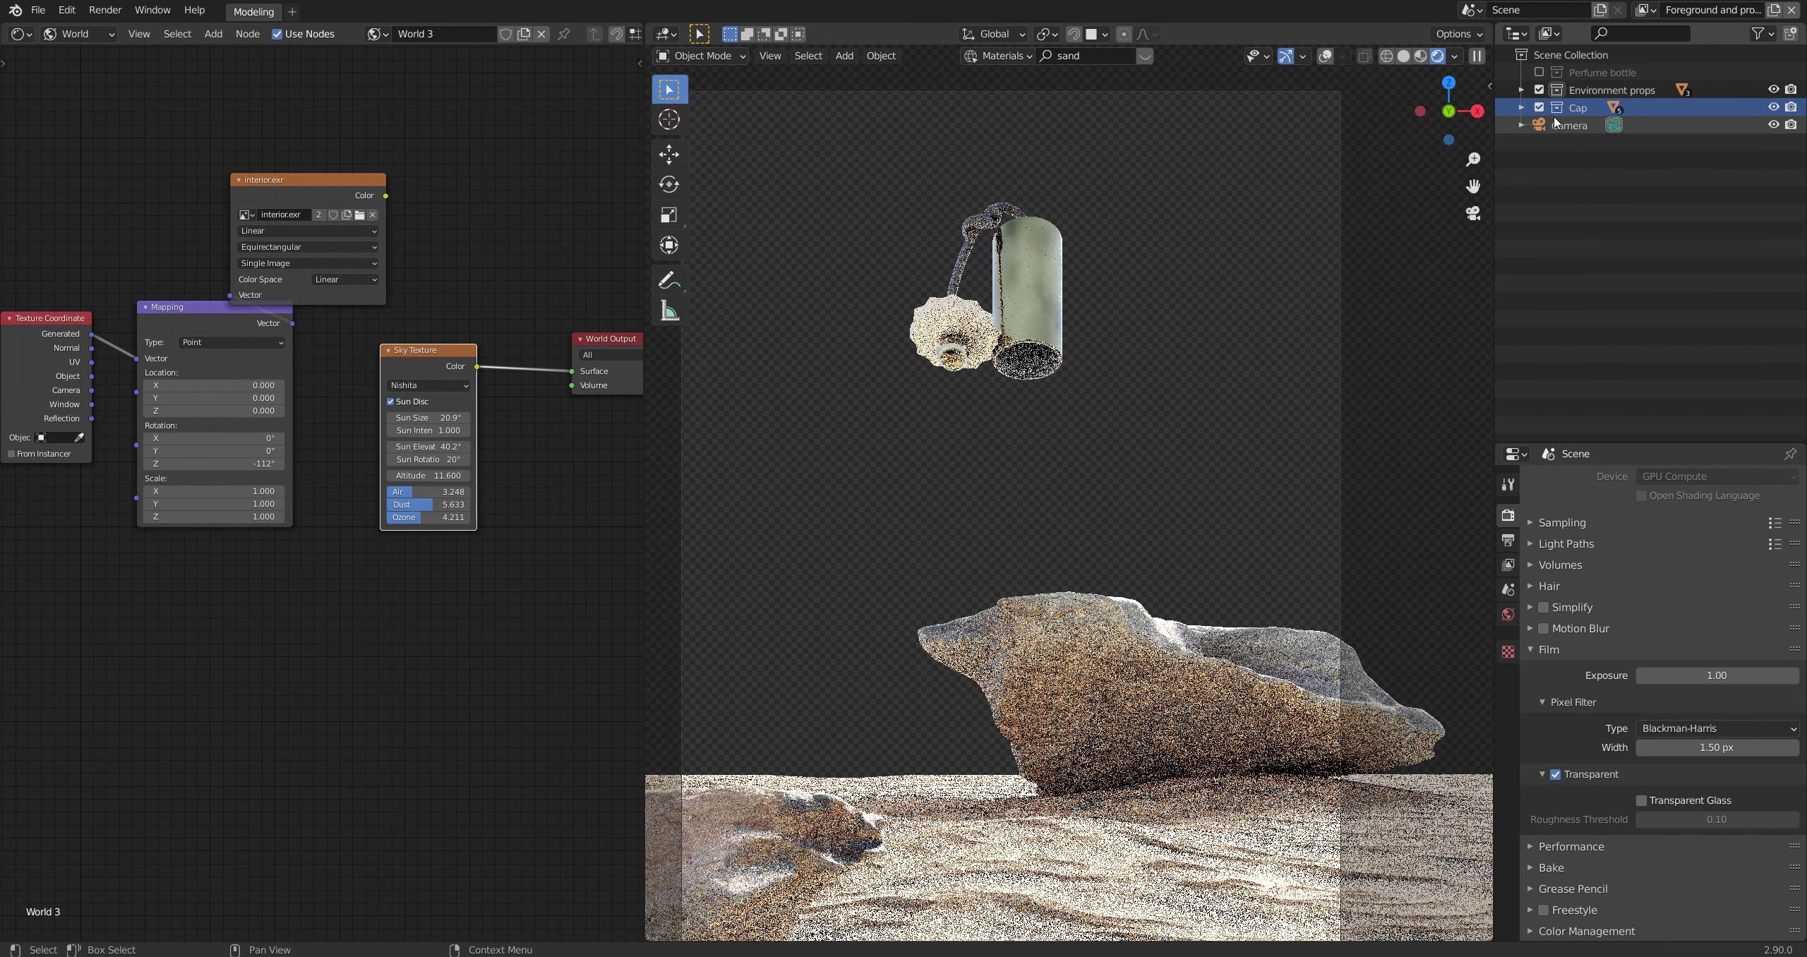
Step: Disable the Cap collection from the Foreground and props view layer
{"action": "right_click", "coordinate": [1558, 127]}
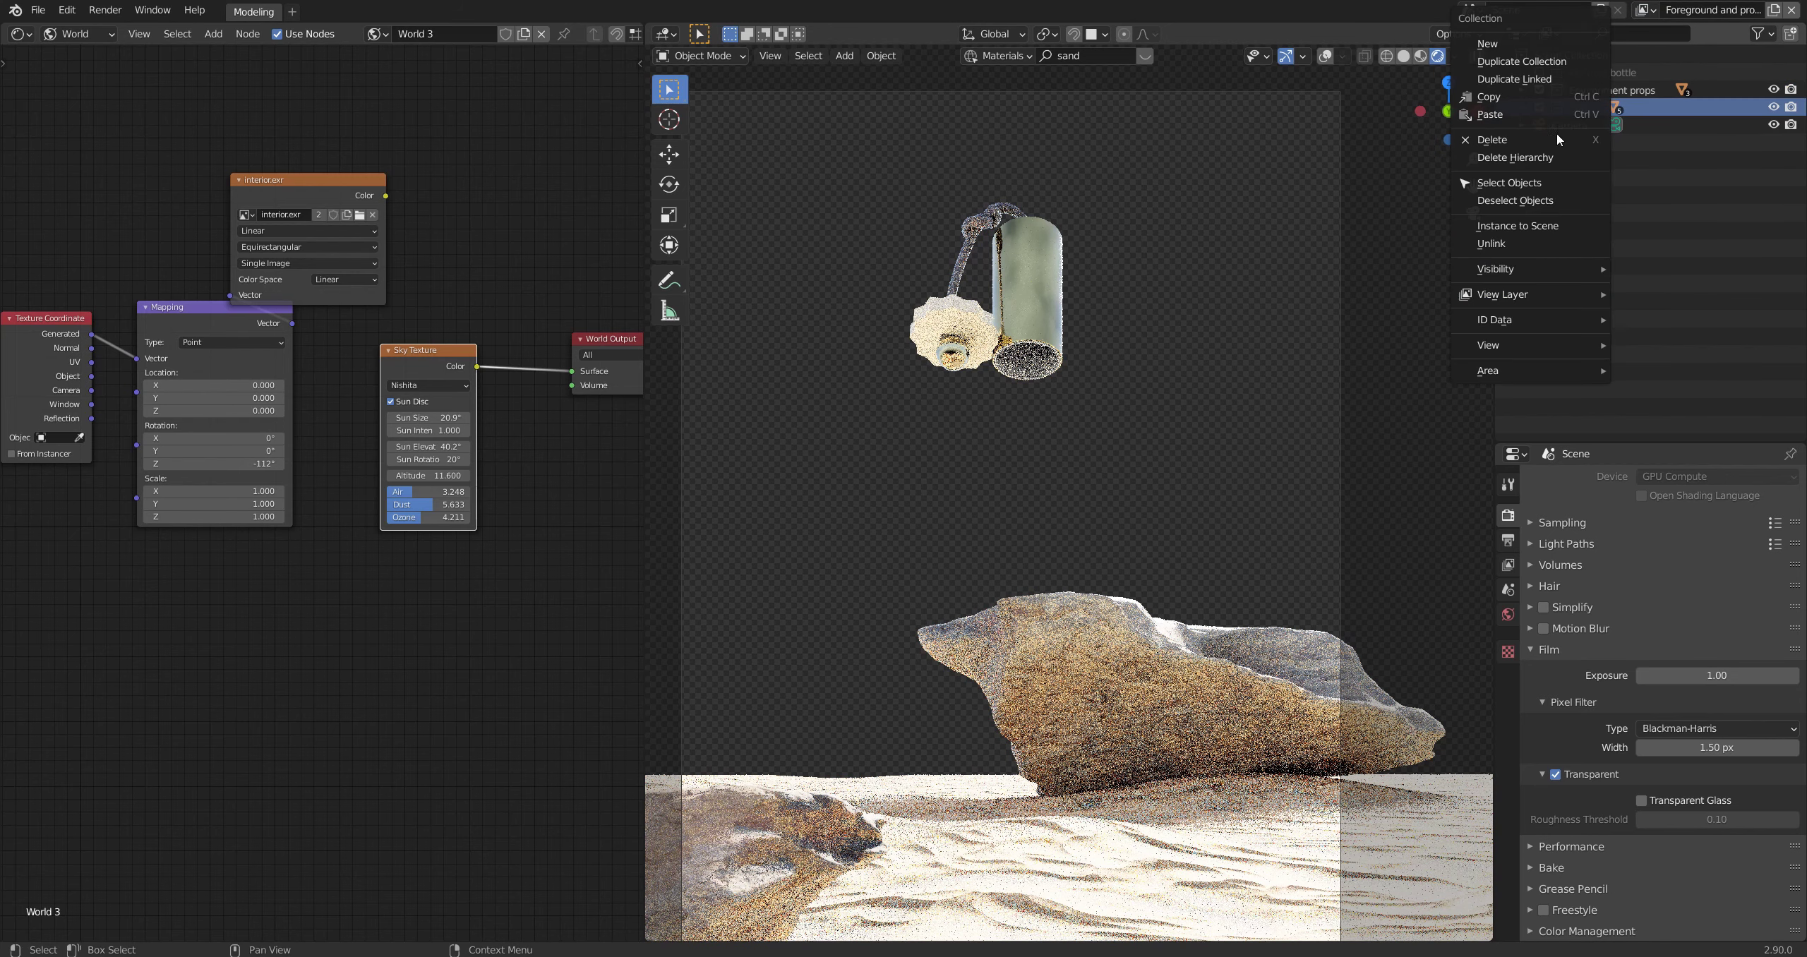
{"action": "mouse_move", "coordinate": [1592, 294]}
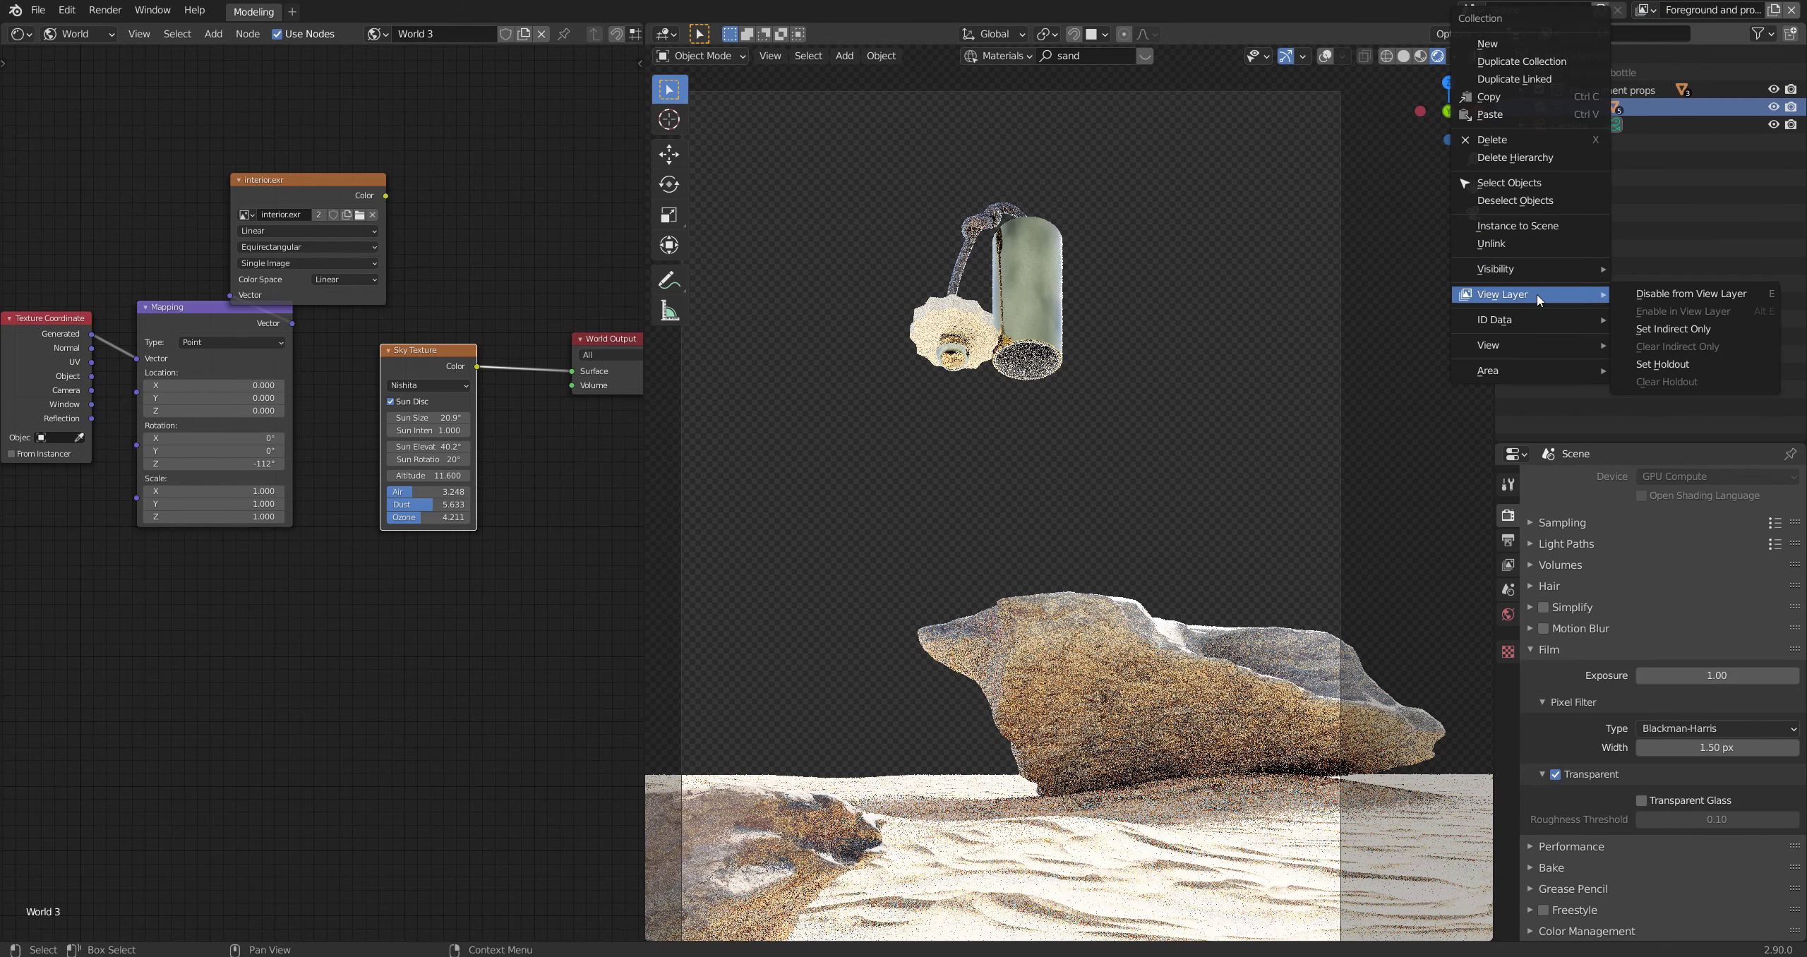
{"action": "left_click", "coordinate": [1633, 294]}
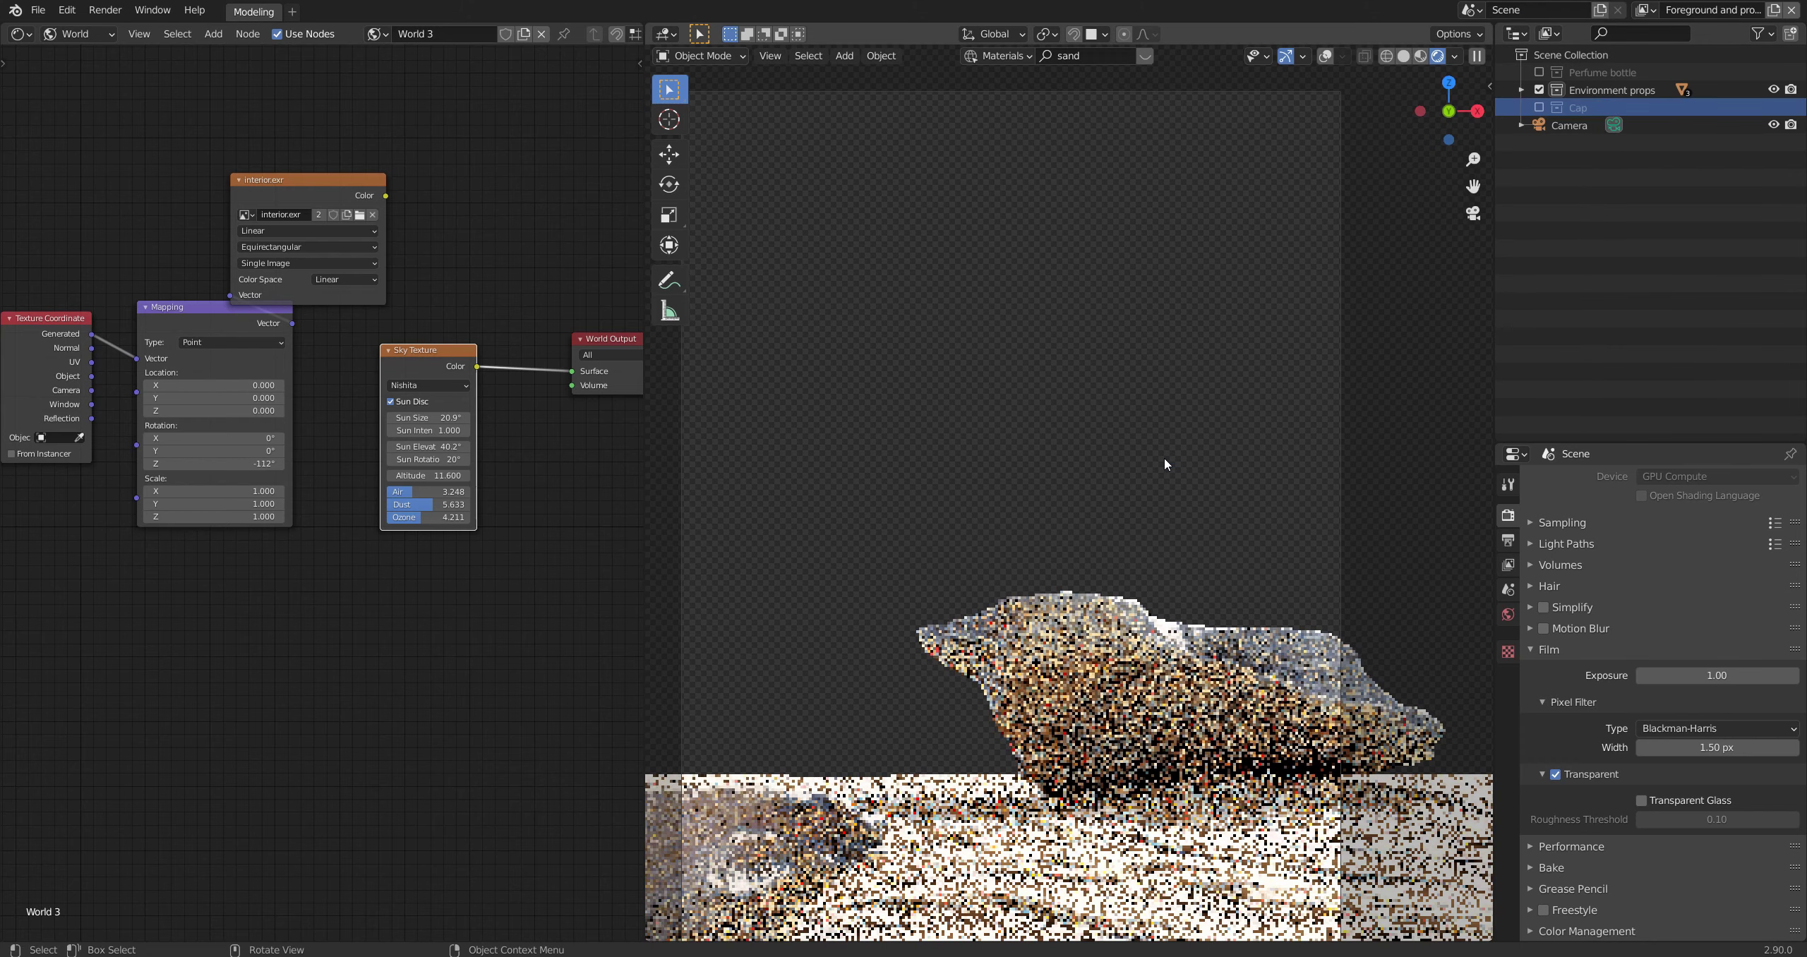
{"action": "scroll", "coordinate": [1164, 458], "scroll_direction": "down", "scroll_amount": 3}
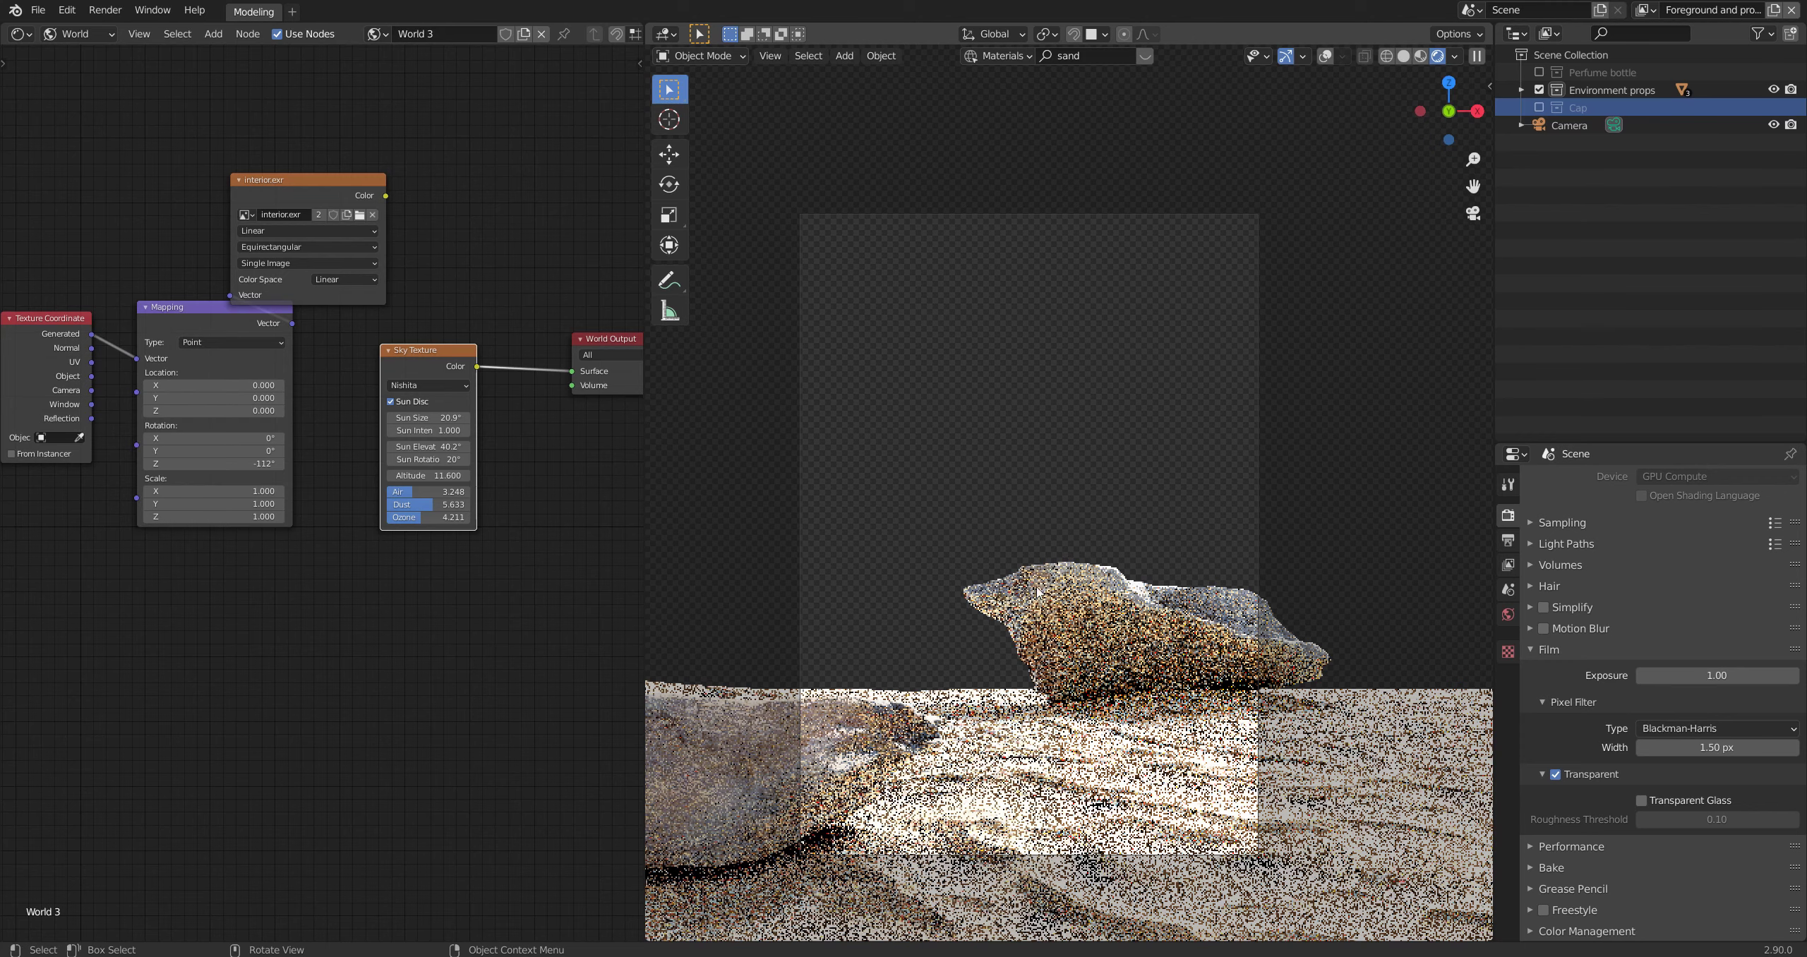
Step: Switch the active view layer to Cap
{"action": "left_click", "coordinate": [1645, 10]}
{"action": "left_click", "coordinate": [1526, 73]}
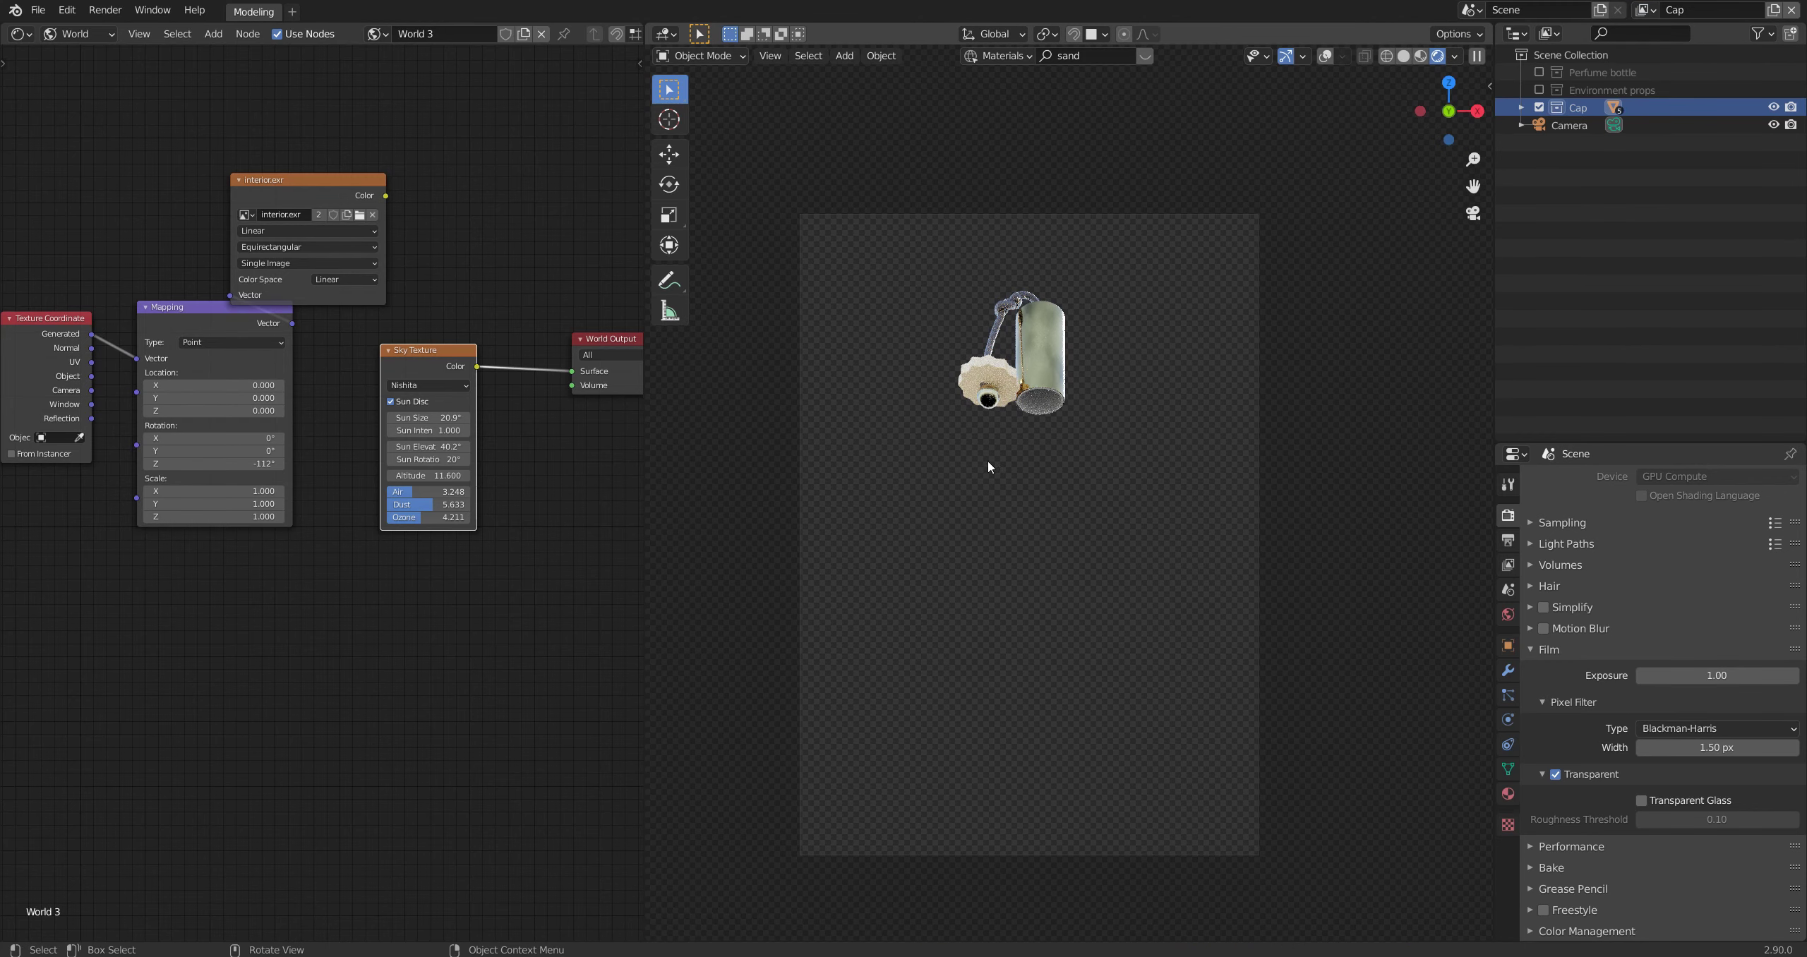
Step: Compare the cap's lighting under World 2 and World, and return to World 3
{"action": "left_click", "coordinate": [381, 34]}
{"action": "left_click", "coordinate": [424, 75]}
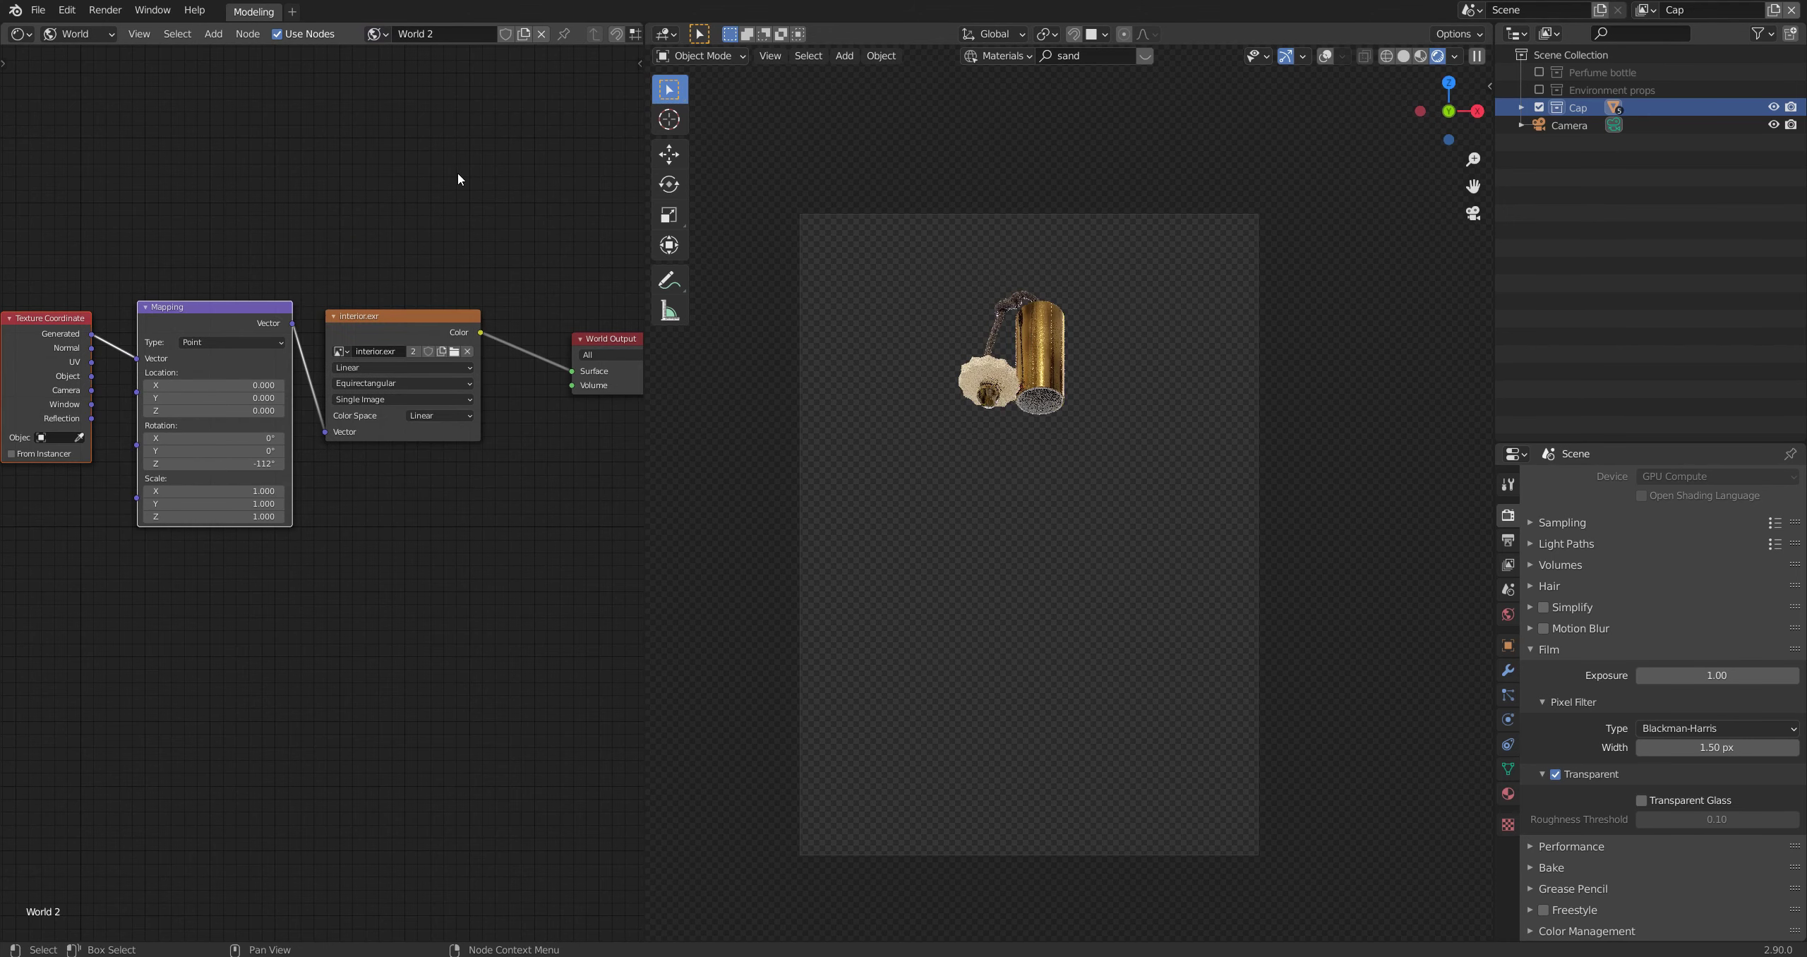
{"action": "left_click", "coordinate": [376, 34]}
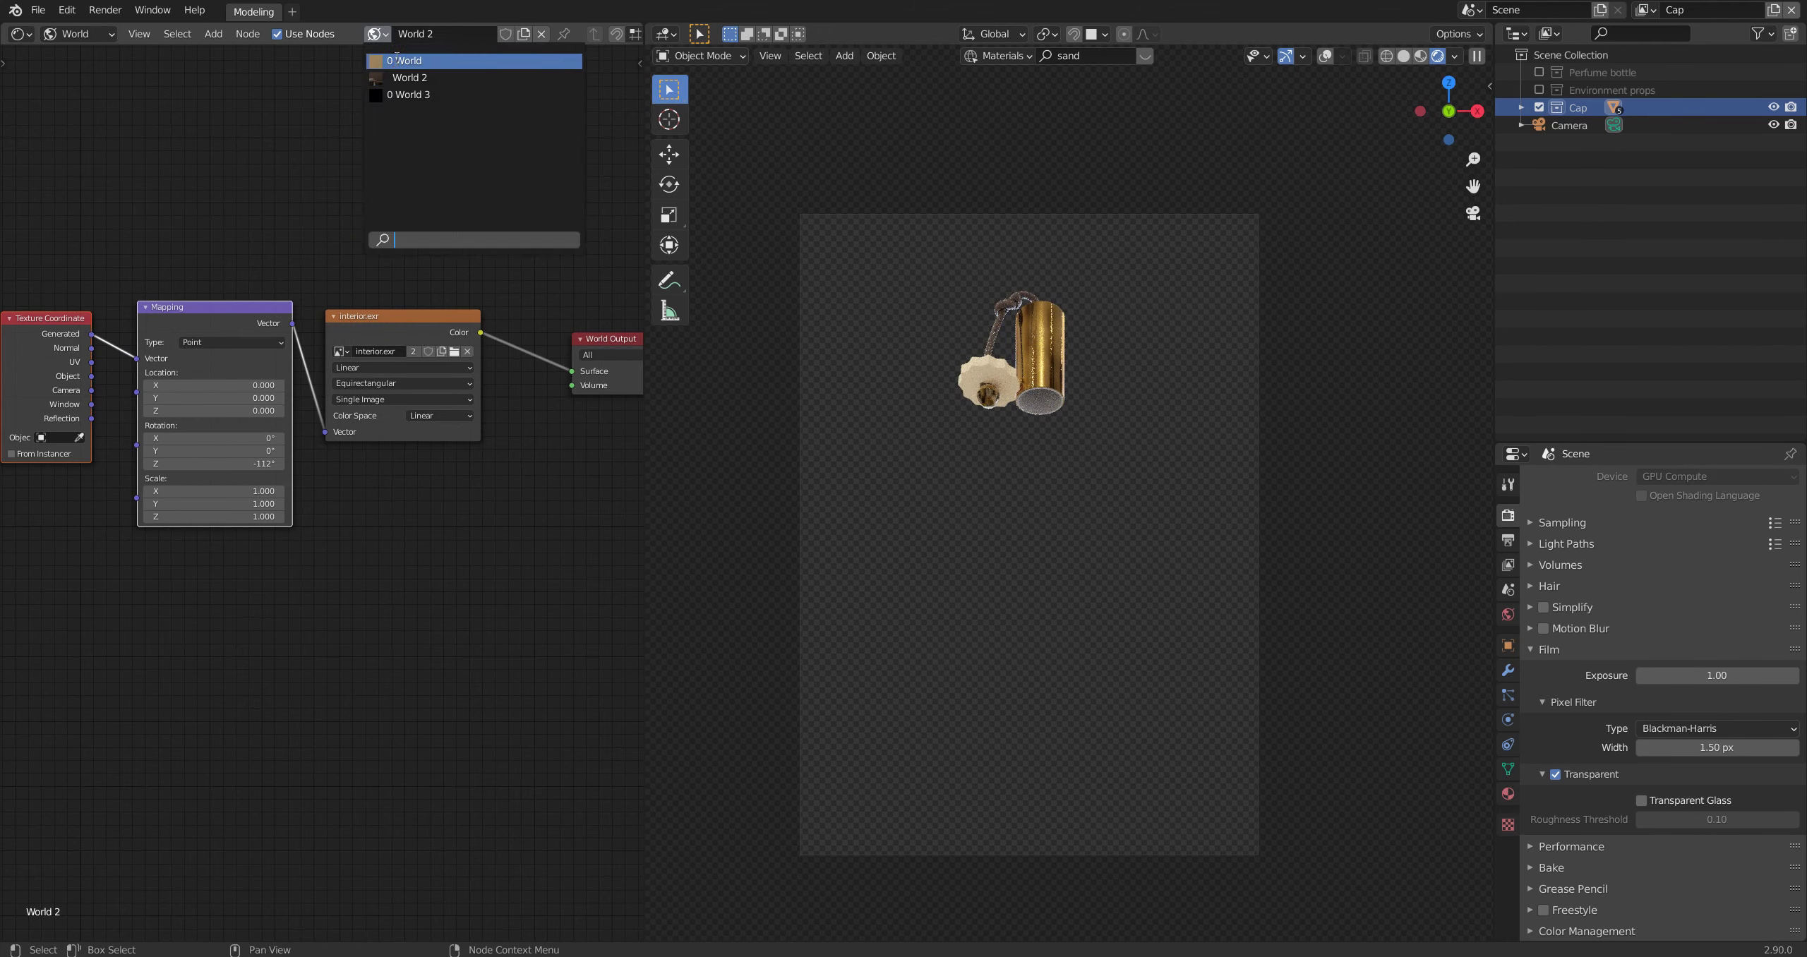
{"action": "left_click", "coordinate": [396, 57]}
{"action": "left_click", "coordinate": [376, 33]}
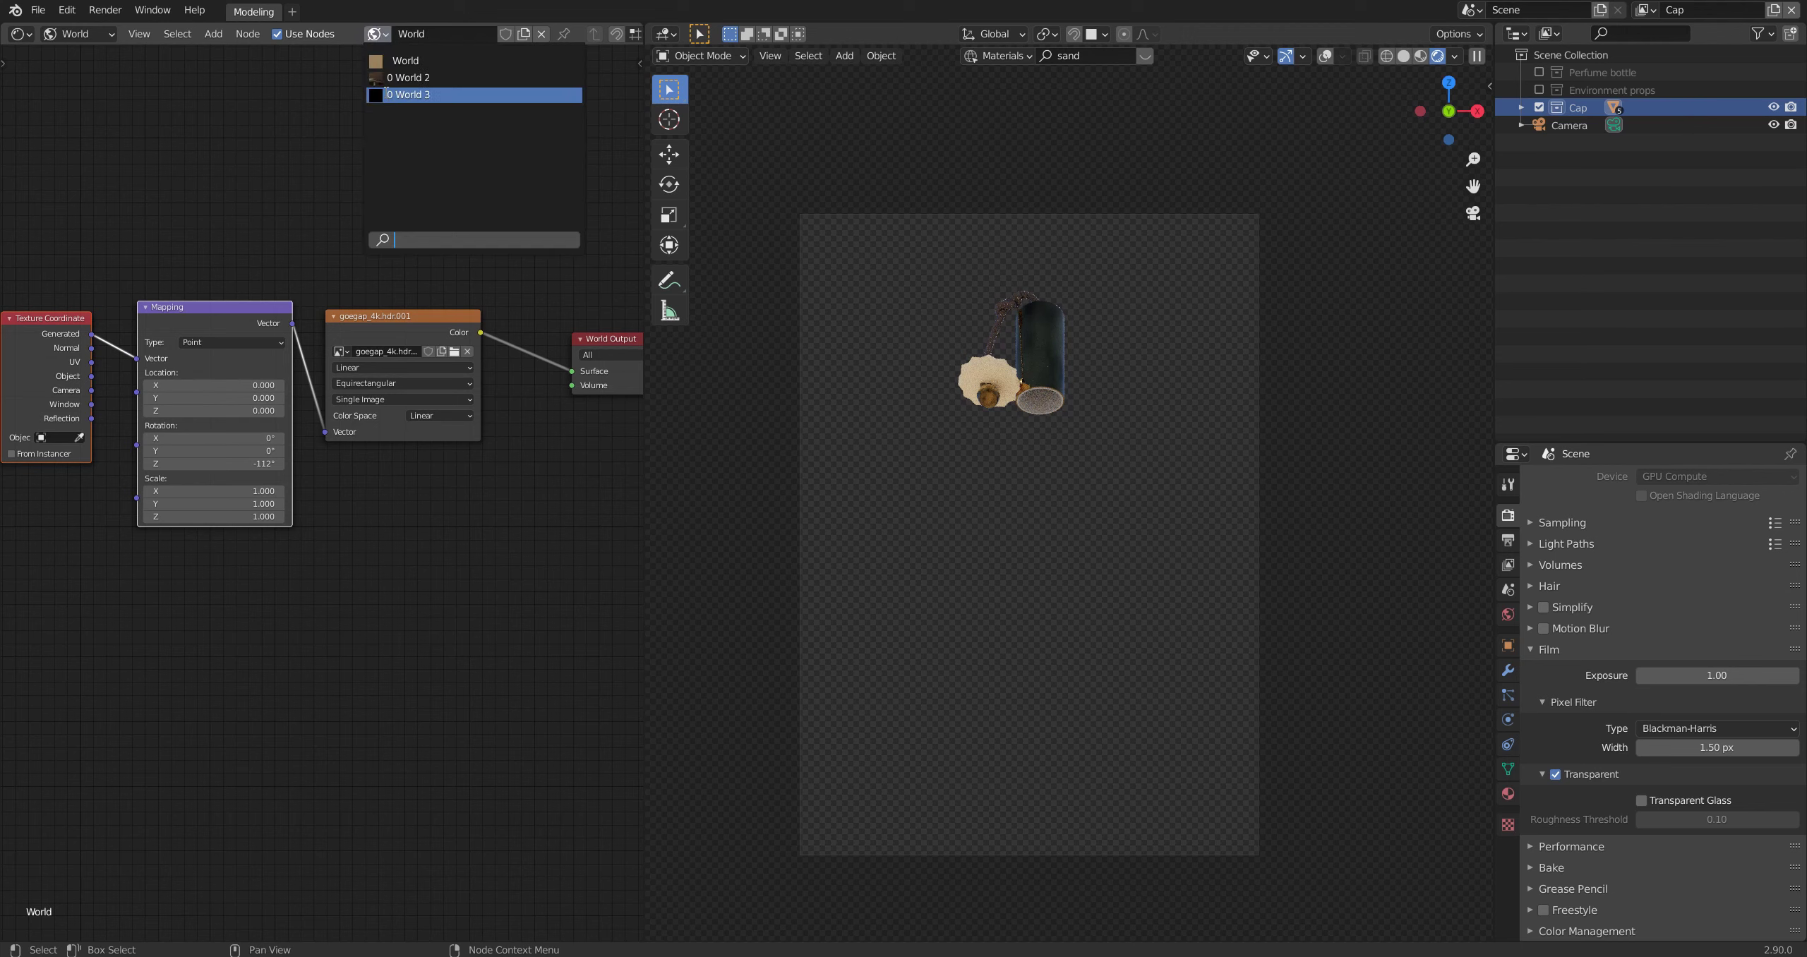
{"action": "left_click", "coordinate": [392, 91]}
Step: Add an area light to the Cap collection and raise it about 18 units along the global Z axis
{"action": "left_click", "coordinate": [1522, 107]}
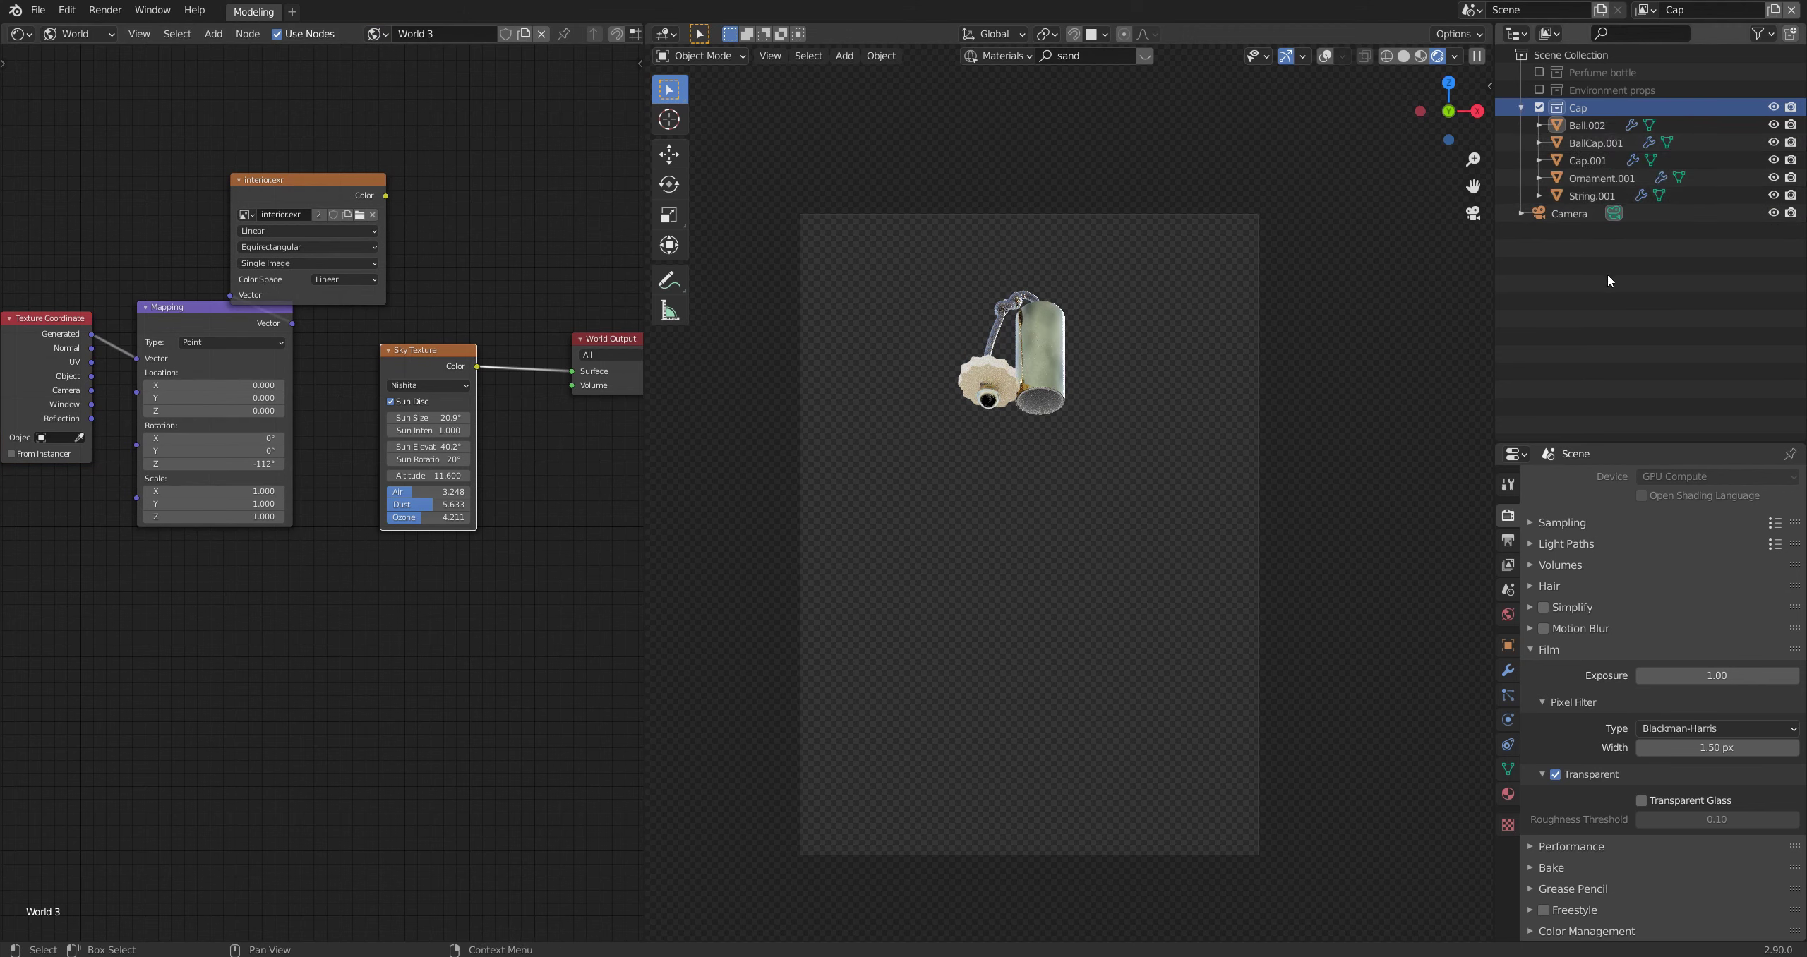
{"action": "key", "text": "shift+a"}
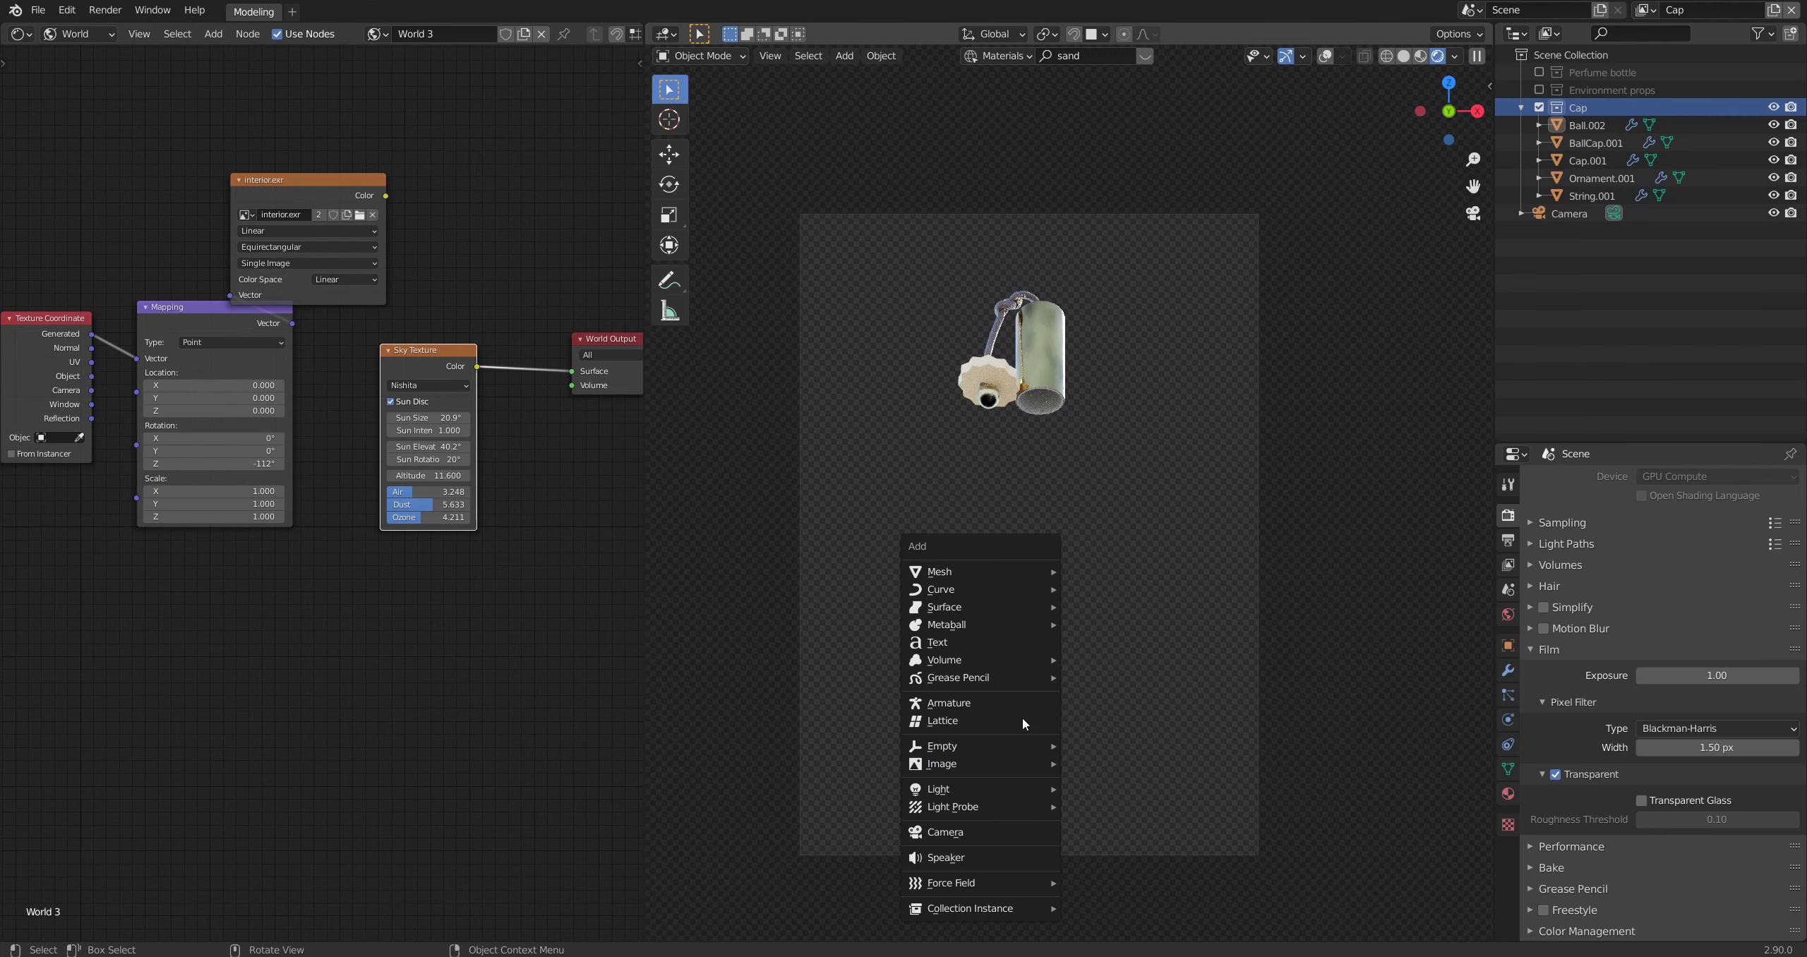
{"action": "mouse_move", "coordinate": [1021, 789]}
{"action": "left_click", "coordinate": [1123, 845]}
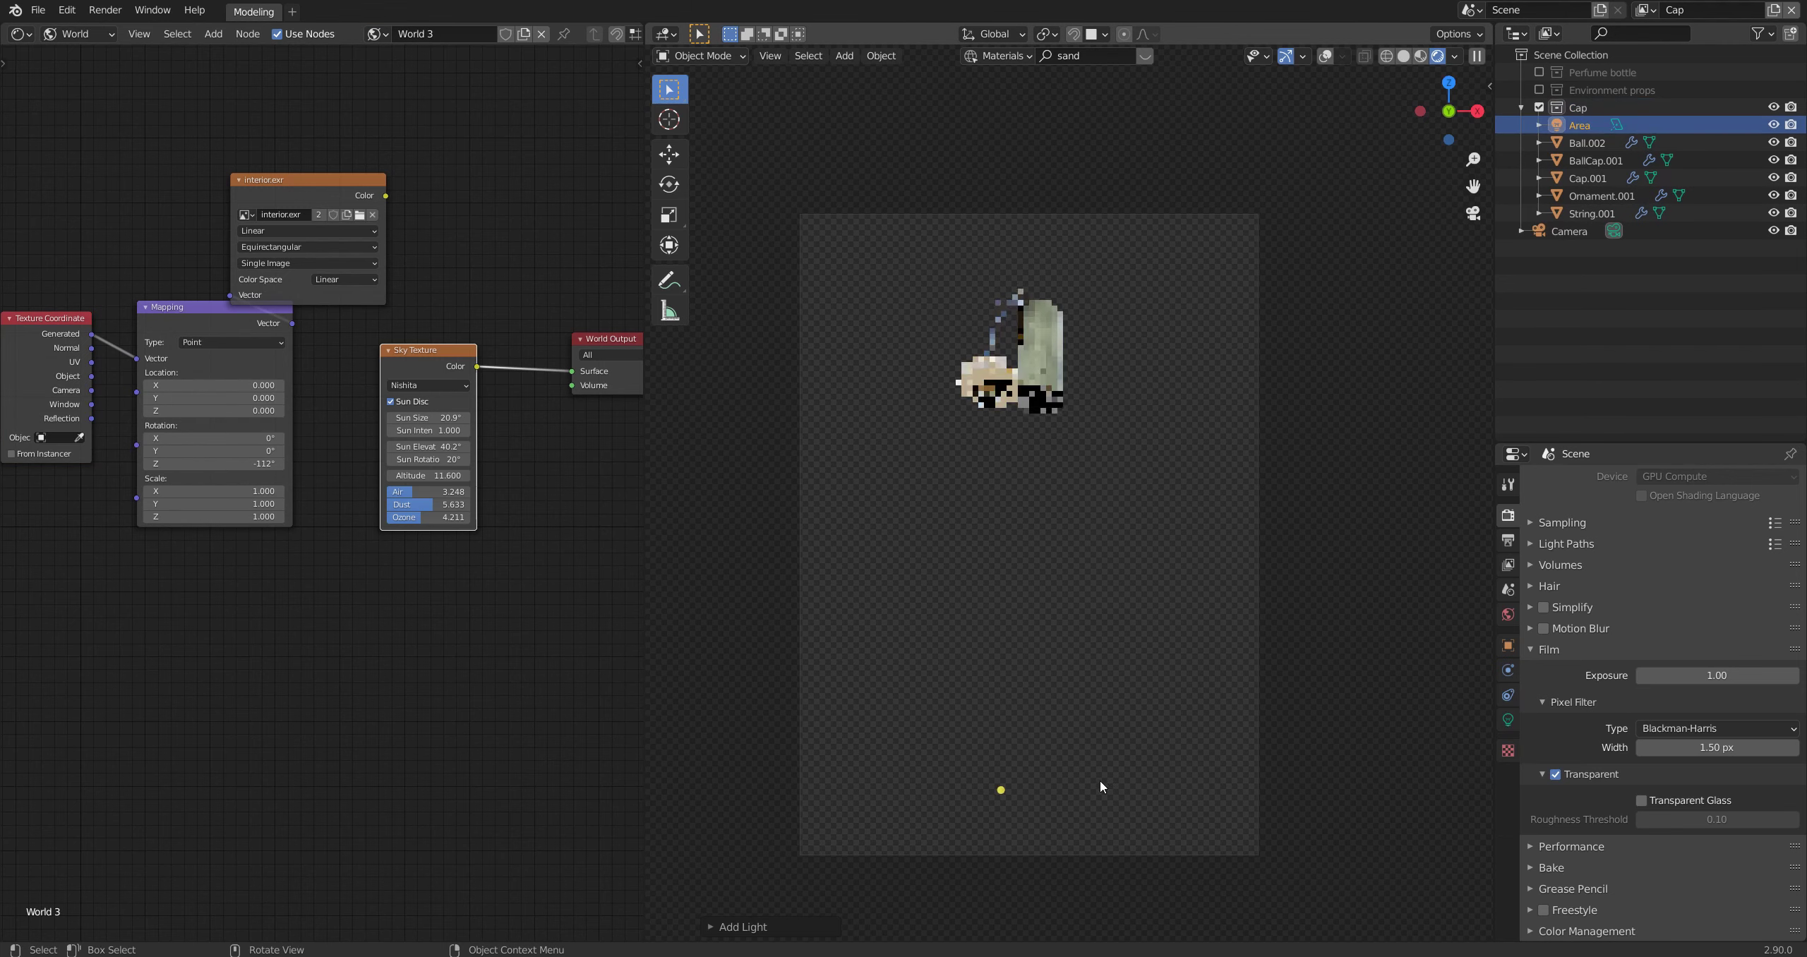
{"action": "key", "text": "g"}
{"action": "key", "text": "z"}
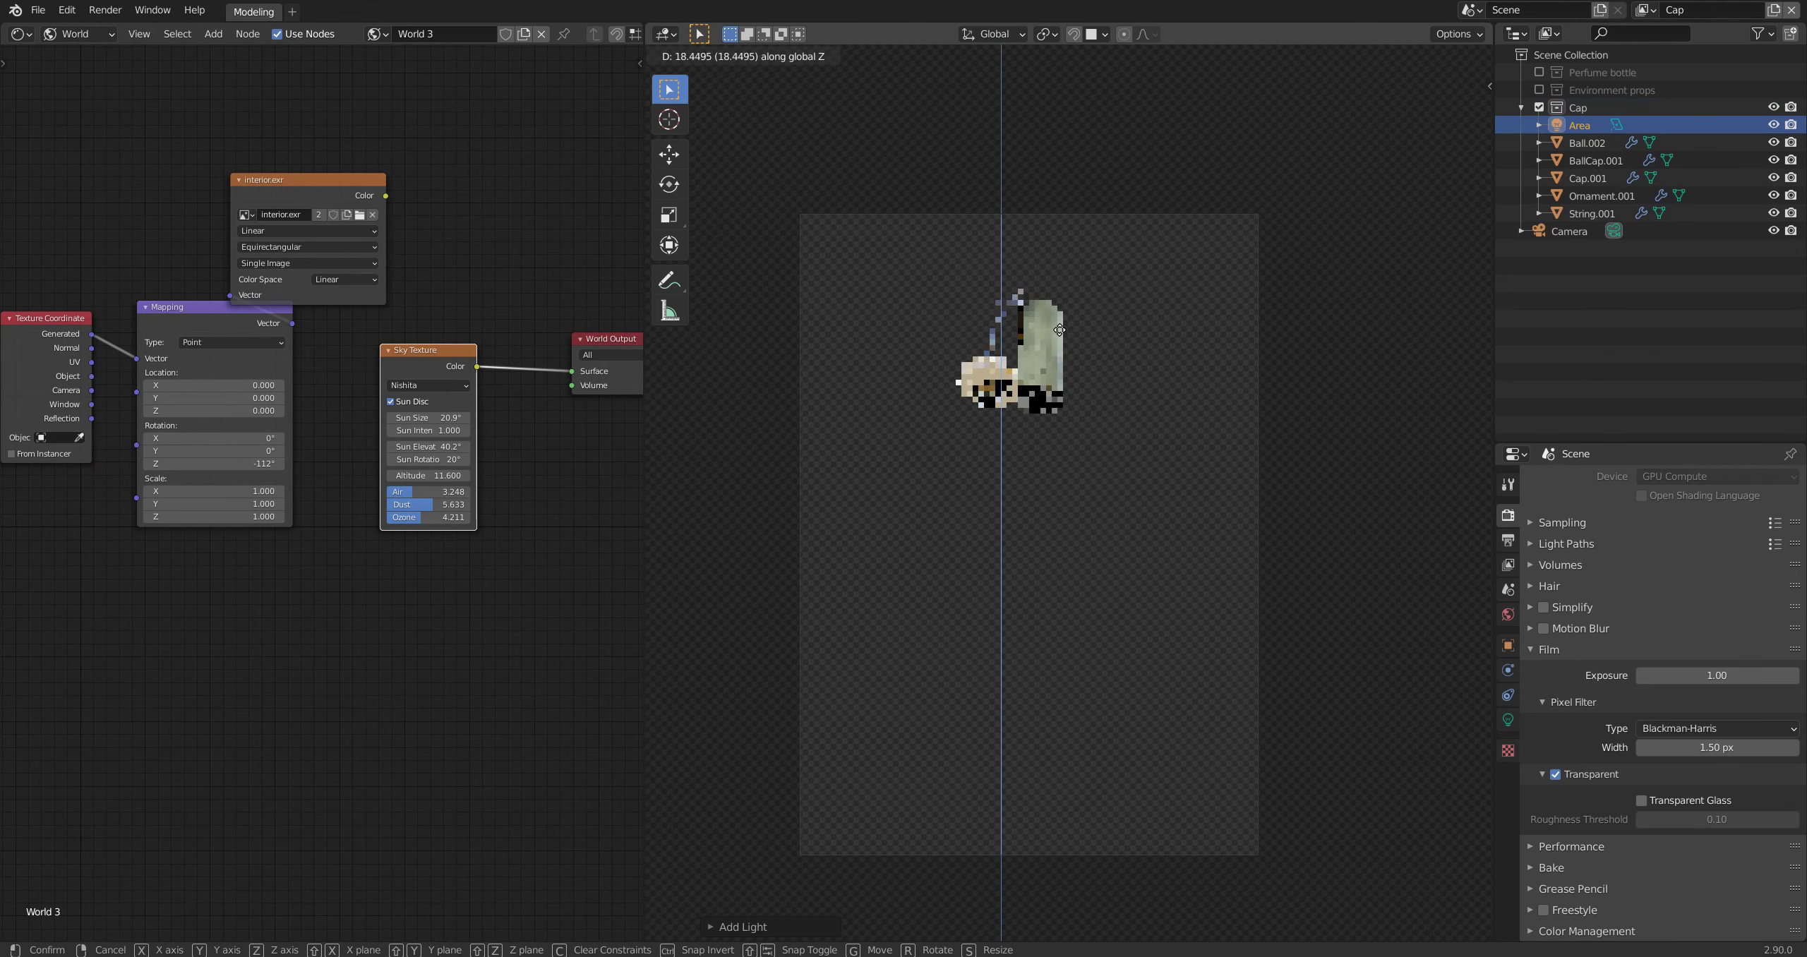
{"action": "left_click", "coordinate": [1055, 342]}
Step: Turn on the viewport overlays and enlarge the area light beside the cap
{"action": "scroll", "coordinate": [1087, 376], "scroll_direction": "down", "scroll_amount": 7}
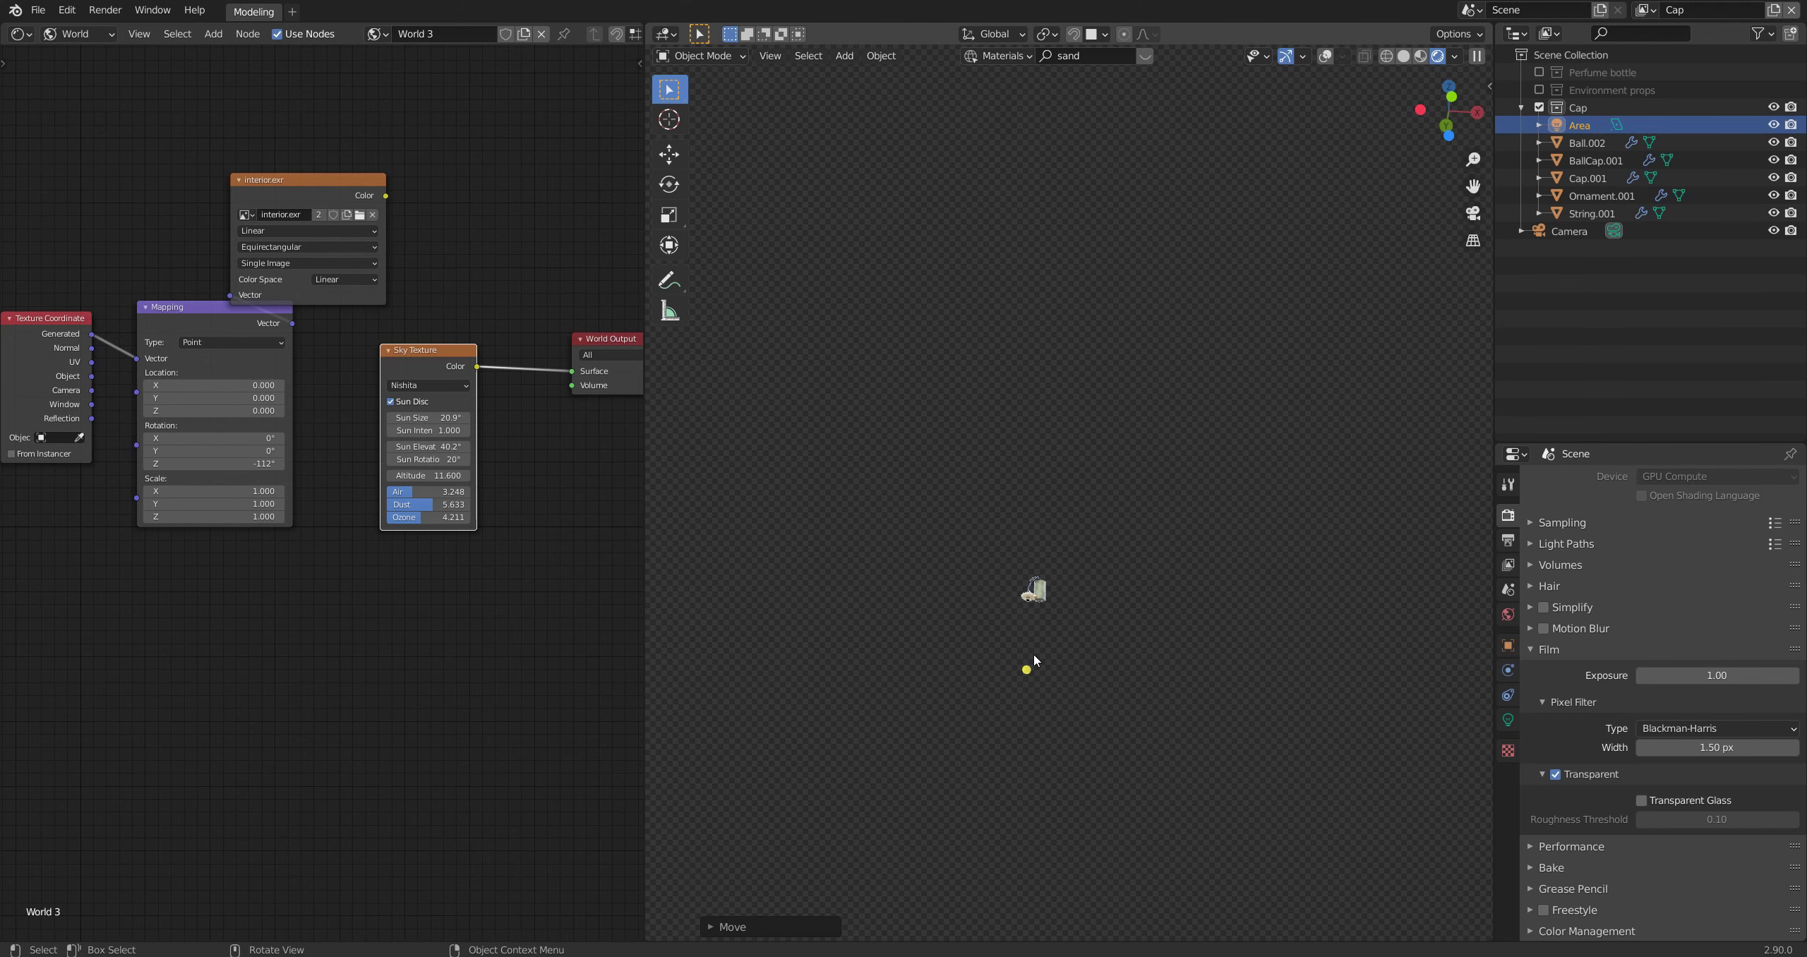
{"action": "middle_click_drag", "start_coordinate": [1034, 655], "coordinate": [1069, 390]}
{"action": "scroll", "coordinate": [1144, 699], "scroll_direction": "up", "scroll_amount": 5}
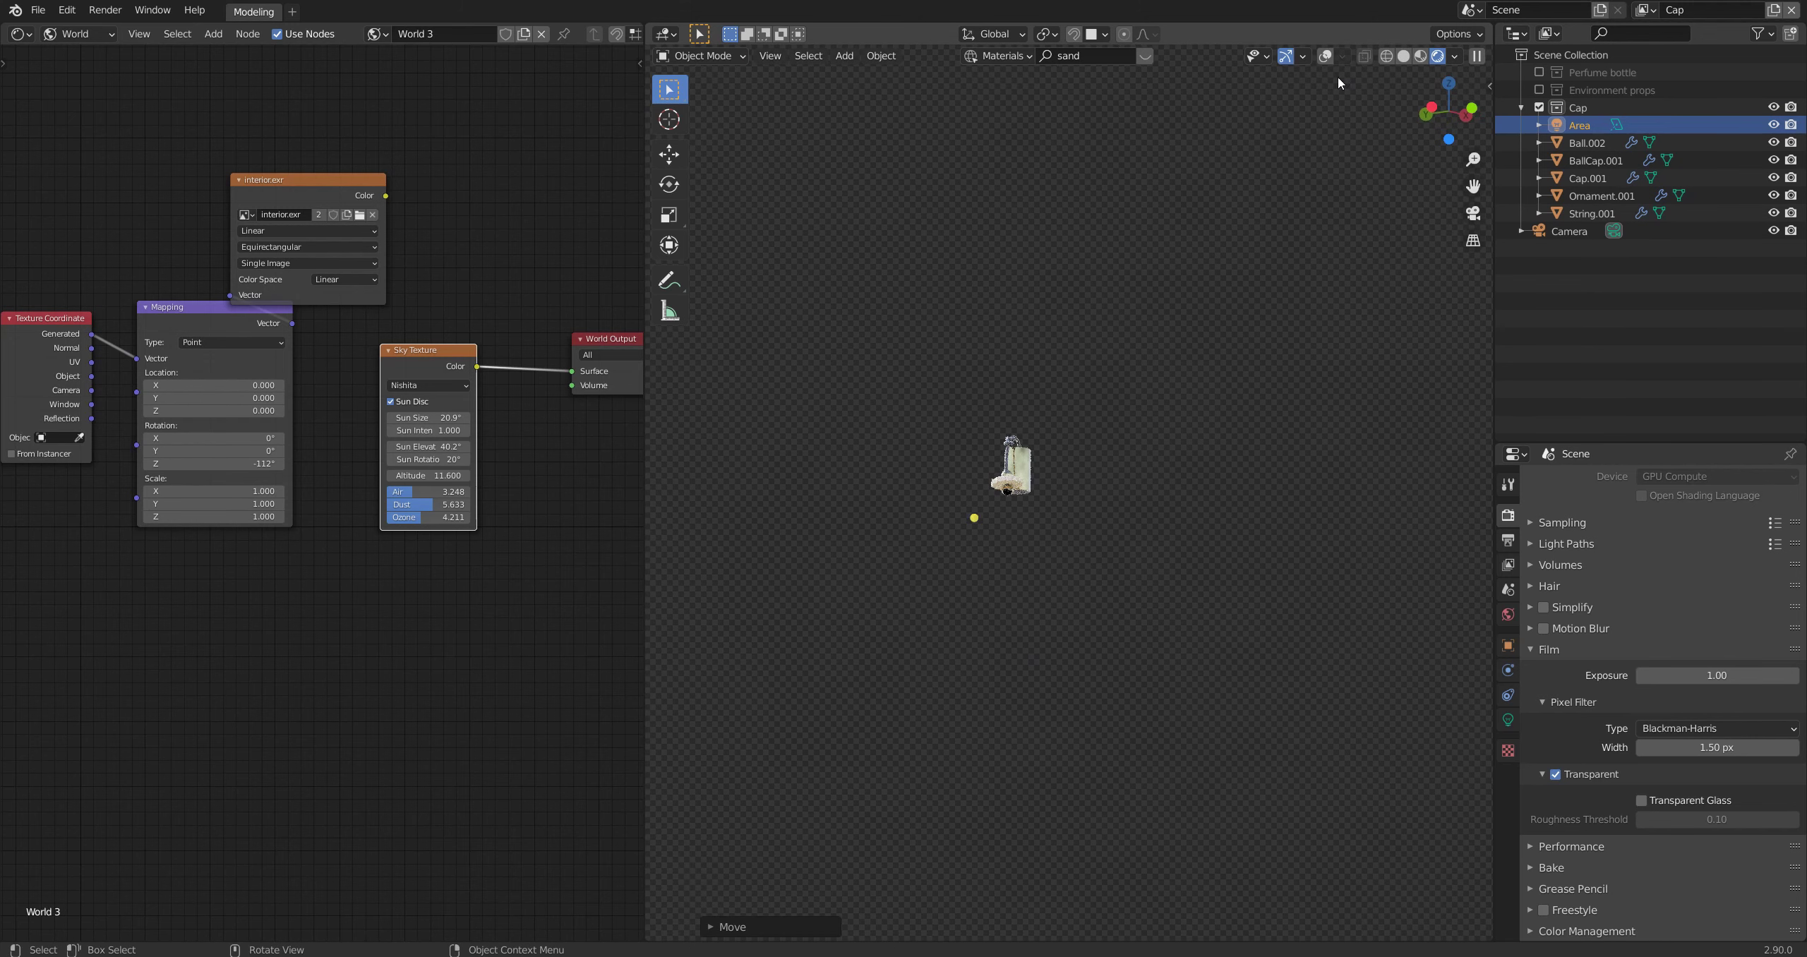
{"action": "left_click", "coordinate": [1325, 55]}
{"action": "scroll", "coordinate": [1049, 515], "scroll_direction": "up", "scroll_amount": 3}
{"action": "middle_click_drag", "start_coordinate": [1049, 515], "coordinate": [926, 554]}
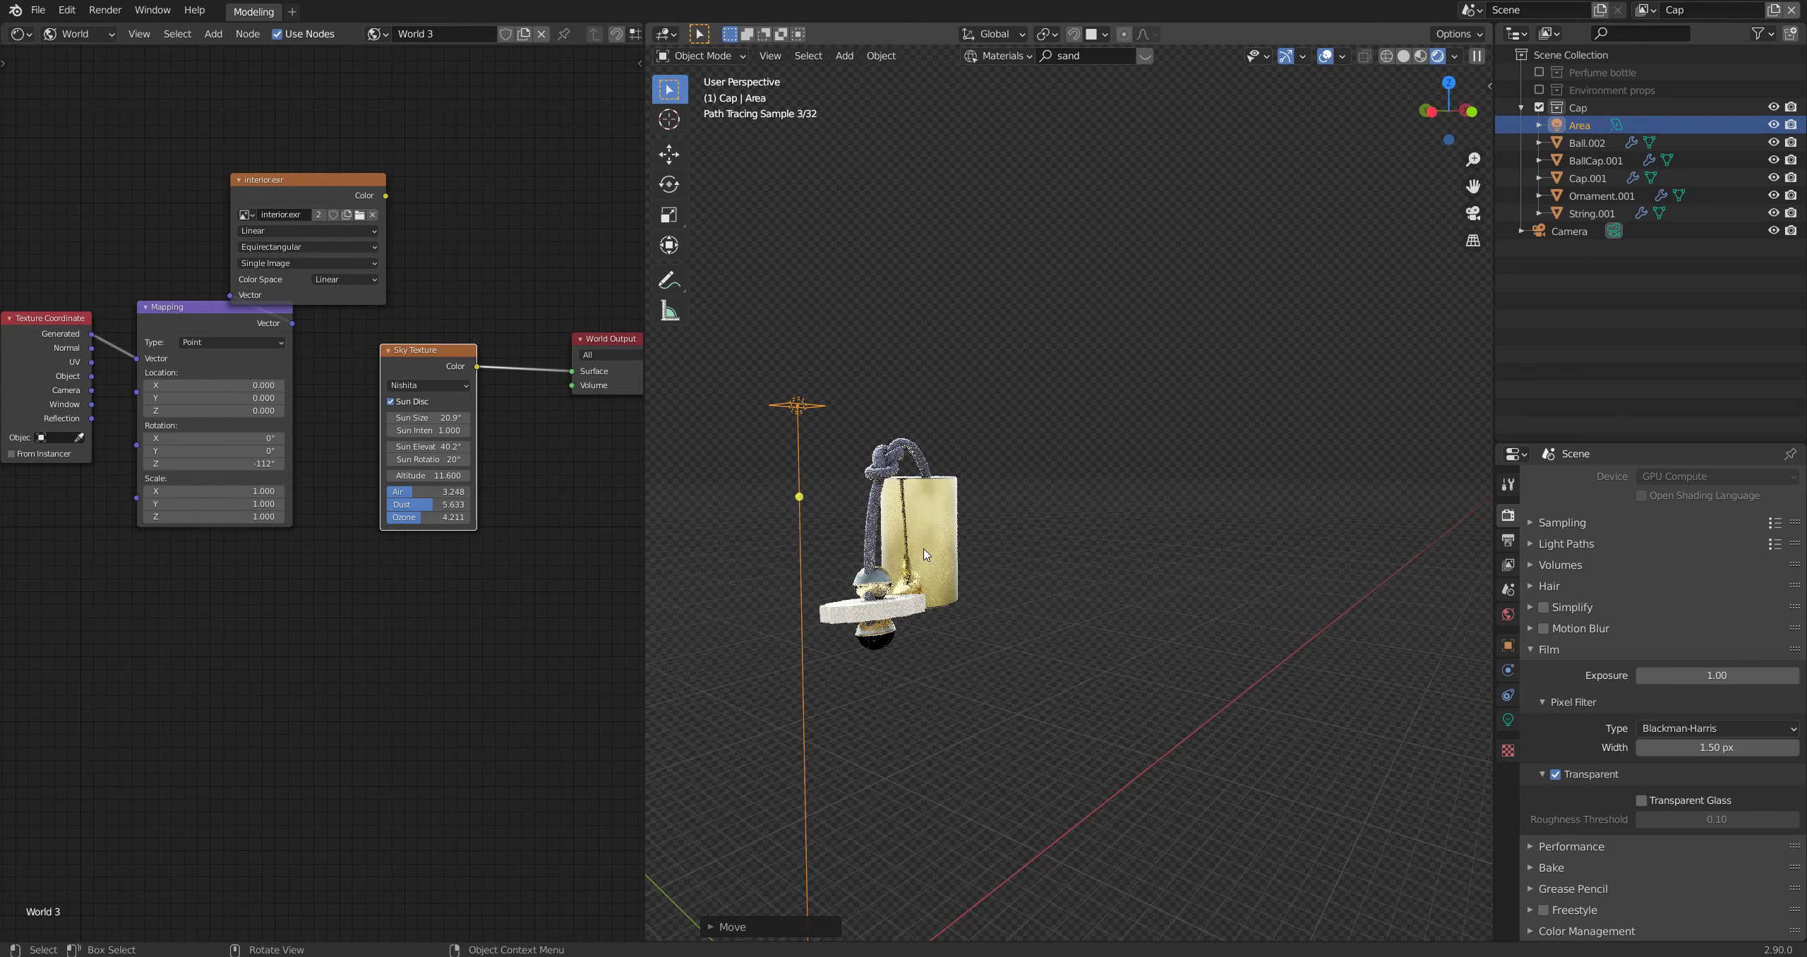
{"action": "key", "text": "s"}
{"action": "left_click", "coordinate": [1221, 576]}
Step: Rotate the area light so it stands upright and move it to the opposite side of the cap
{"action": "scroll", "coordinate": [931, 534], "scroll_direction": "down", "scroll_amount": 6}
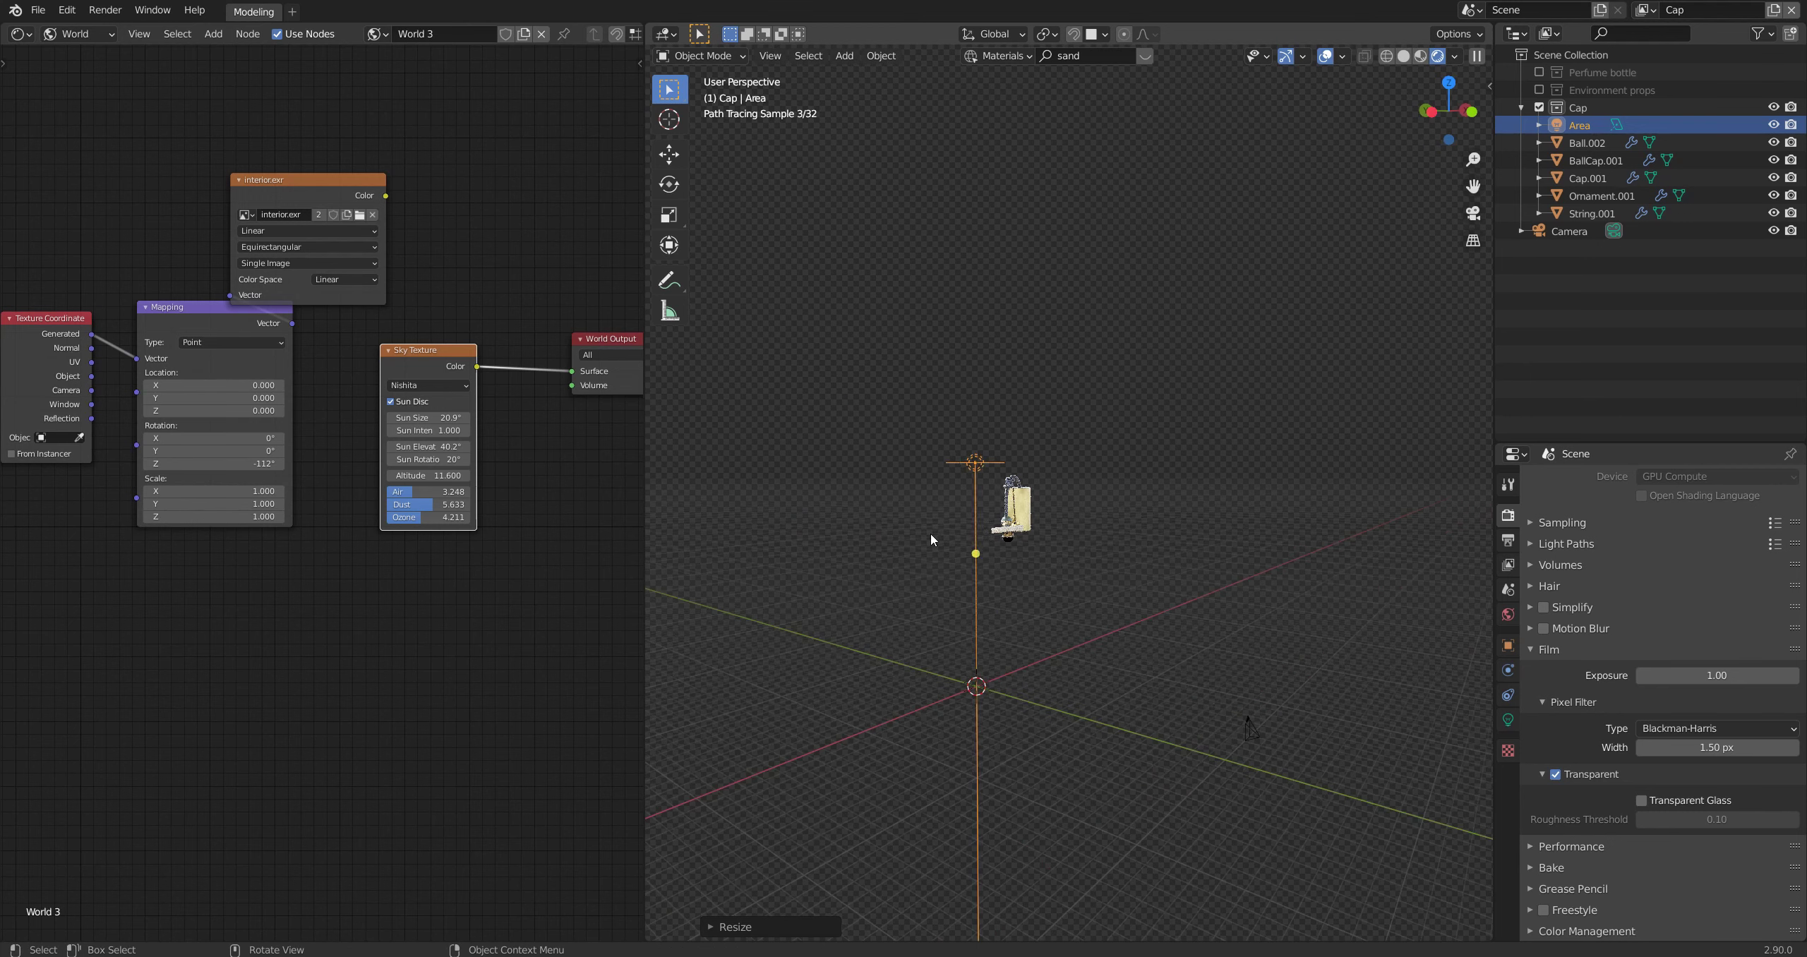
{"action": "middle_click_drag", "start_coordinate": [930, 534], "coordinate": [960, 589], "text": "shift"}
{"action": "key", "text": "r"}
{"action": "left_click", "coordinate": [968, 555]}
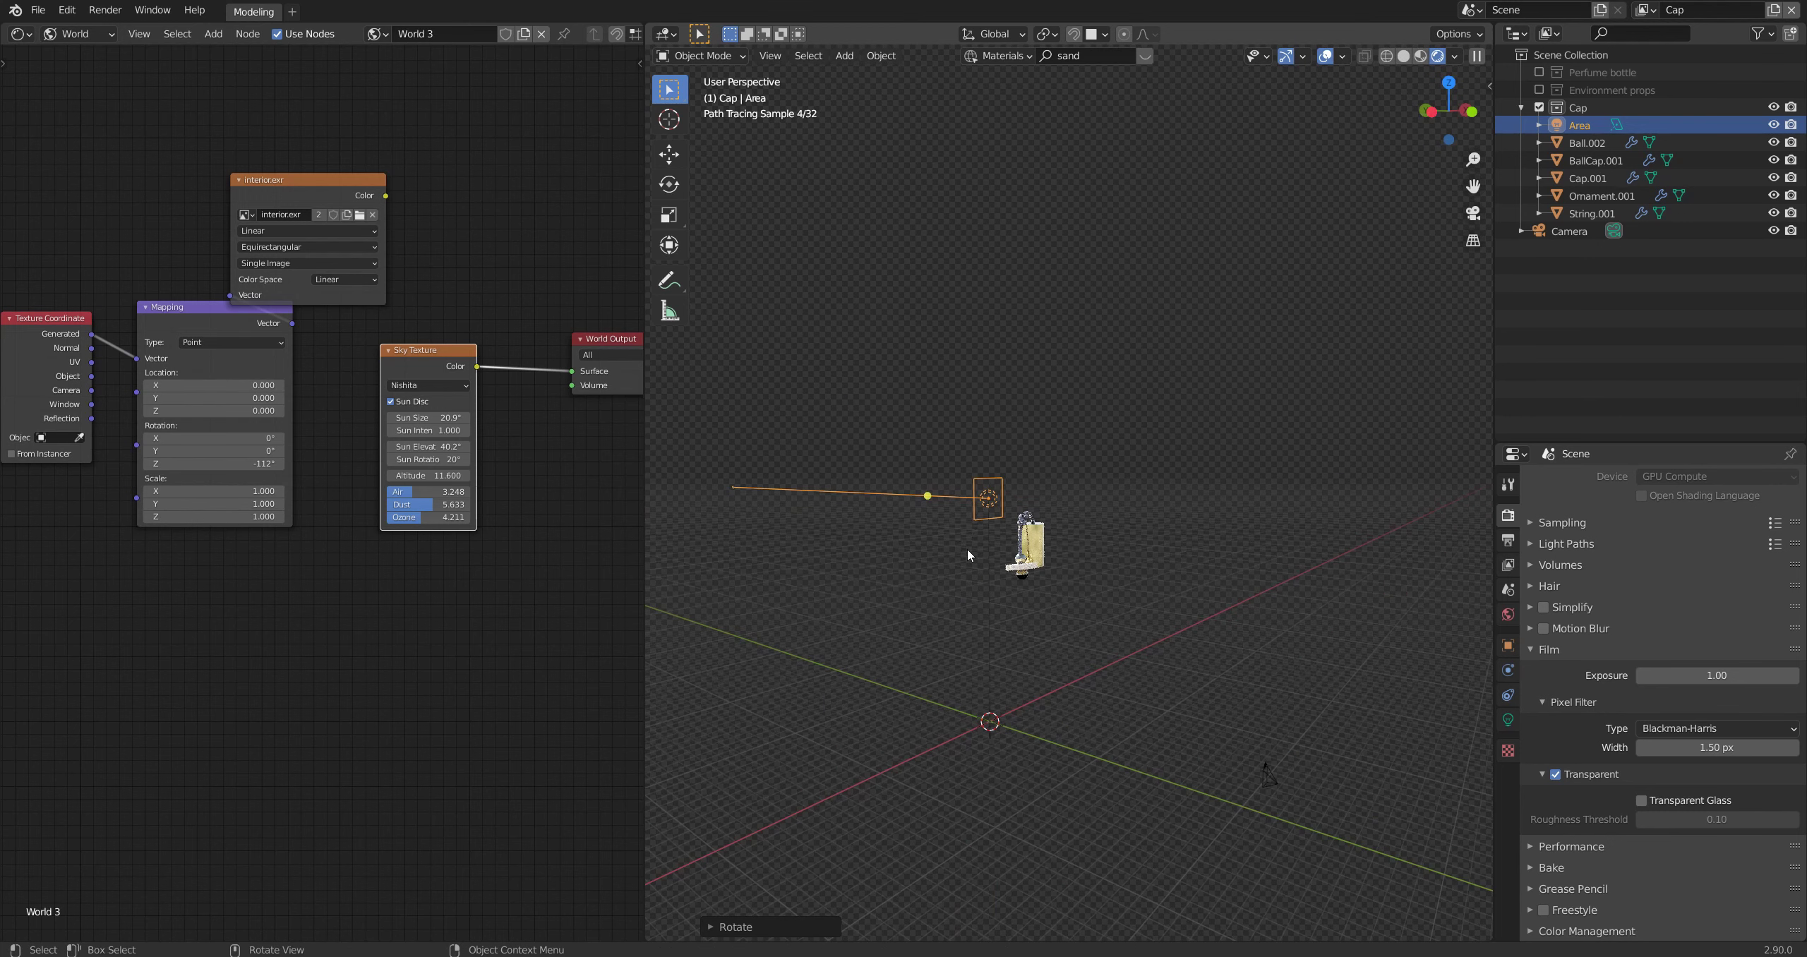
{"action": "key", "text": "g"}
{"action": "left_click", "coordinate": [1127, 562]}
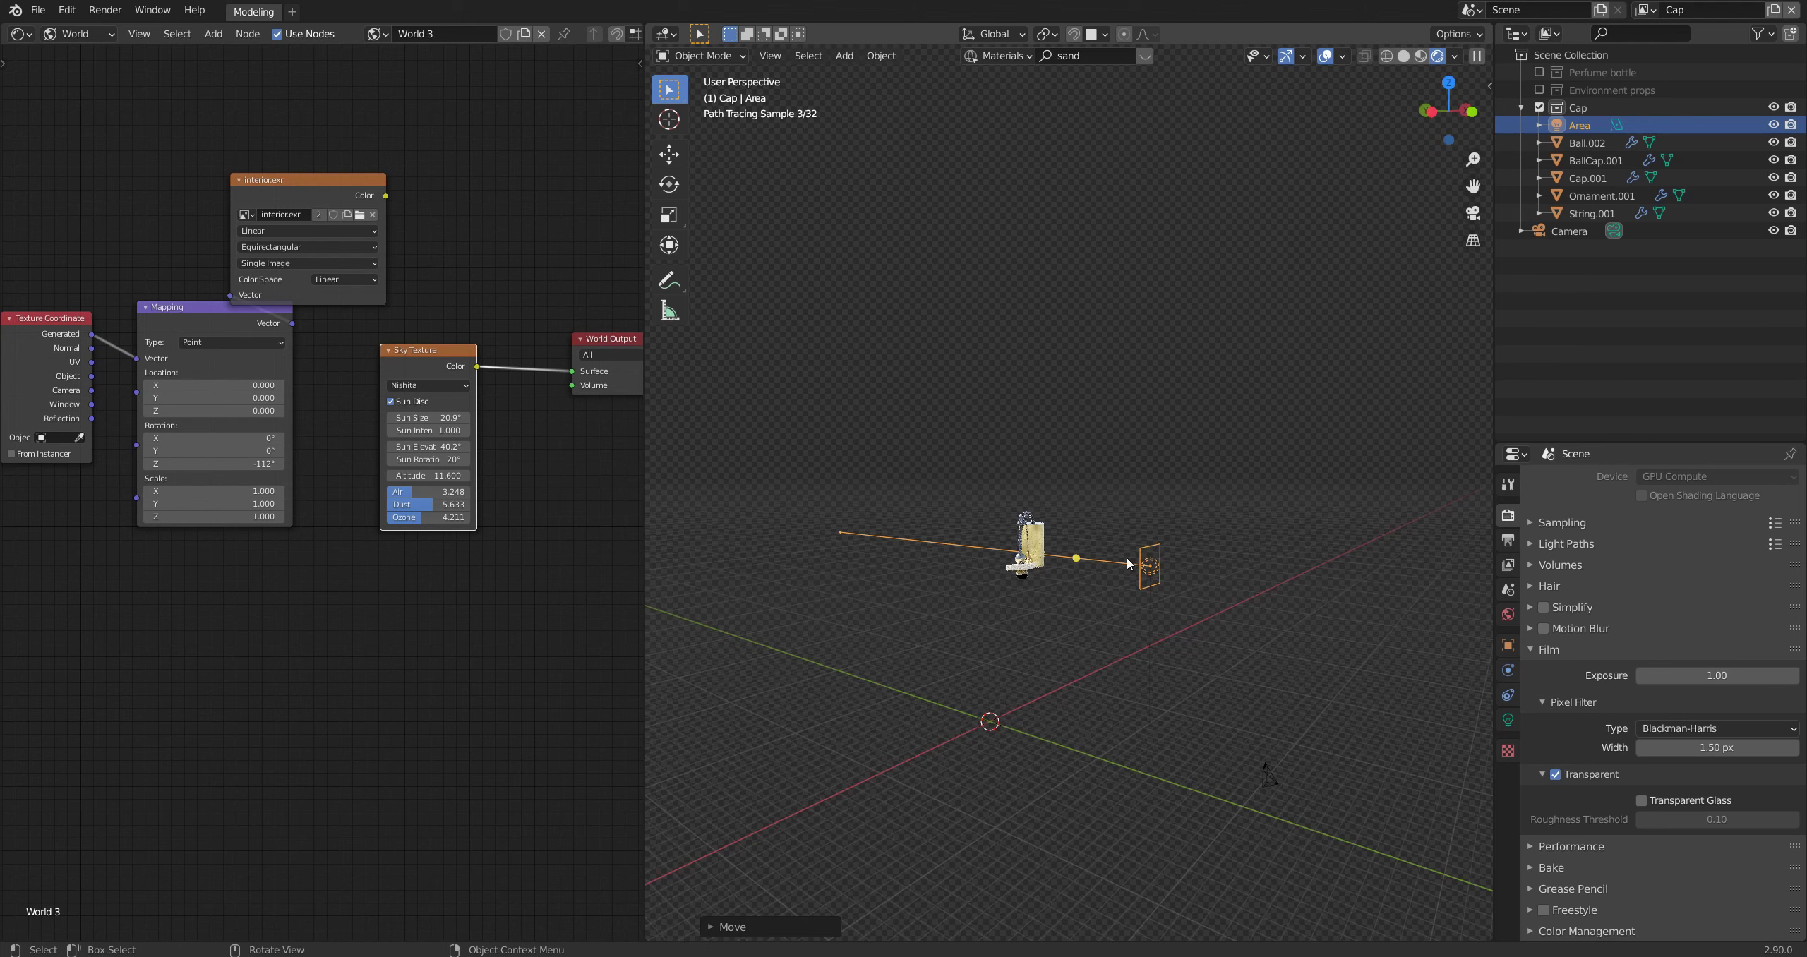
Step: From the camera view, rotate the area light about the Z axis so it faces the cap
{"action": "key", "text": "KP_0"}
{"action": "key", "text": "r"}
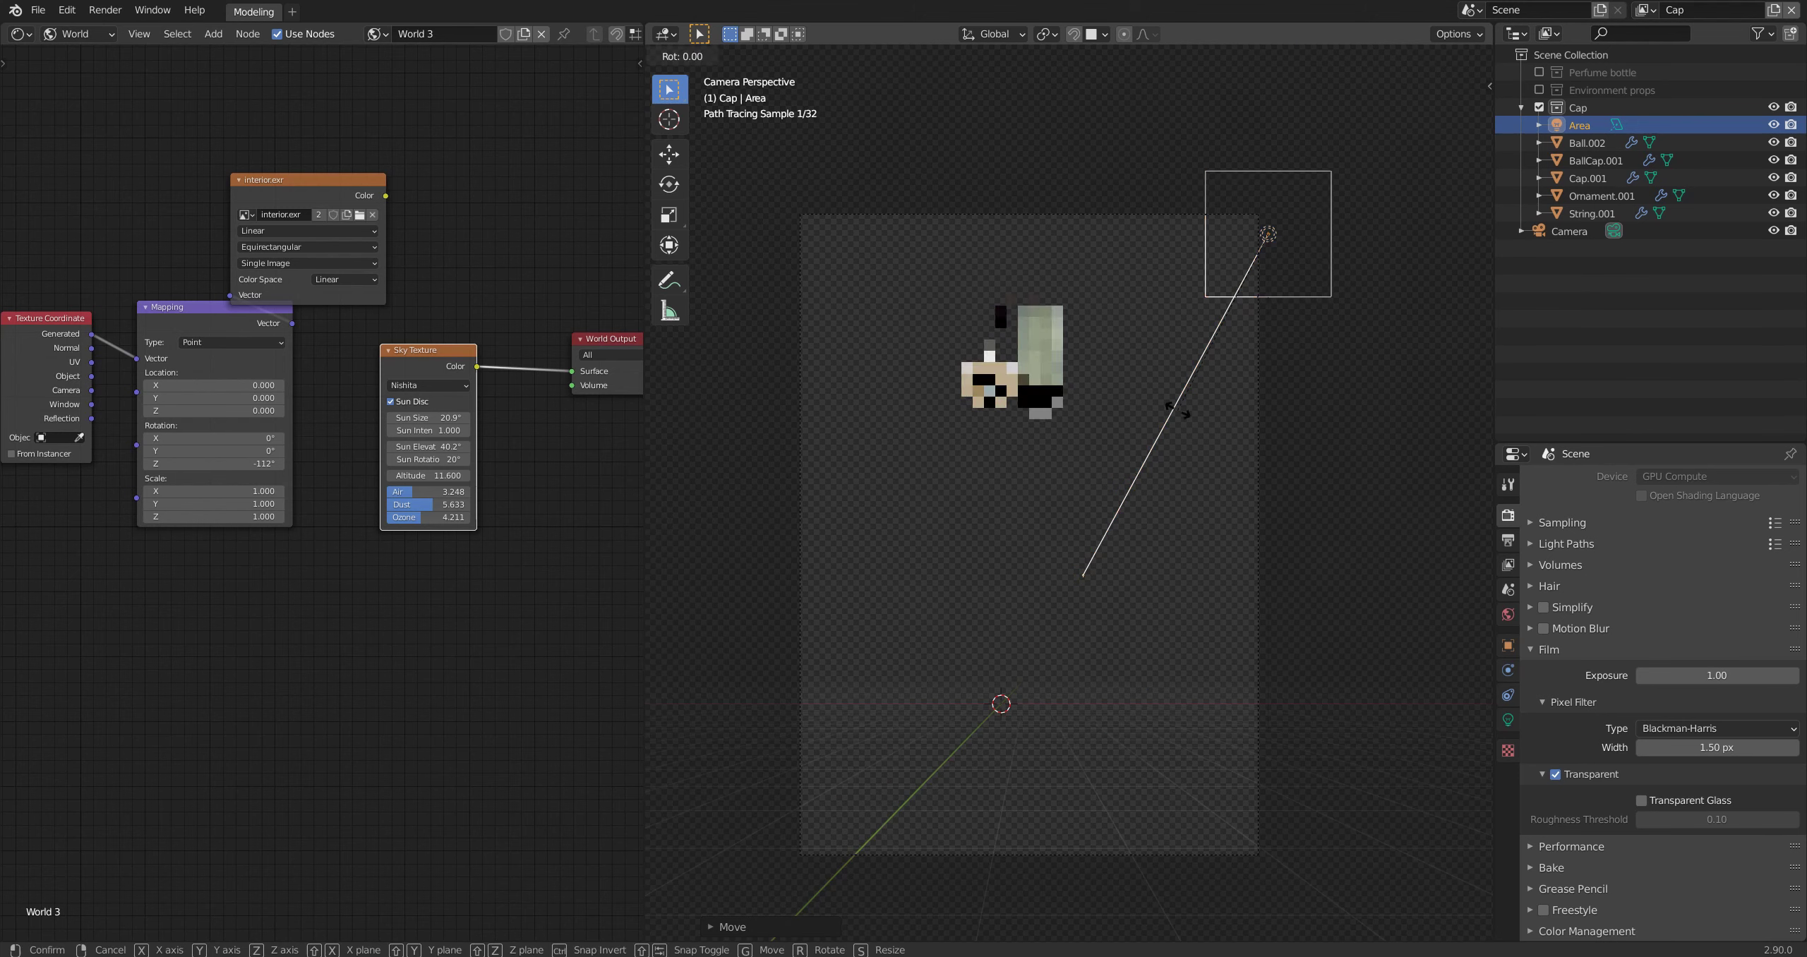
{"action": "key", "text": "z"}
{"action": "left_click", "coordinate": [978, 327]}
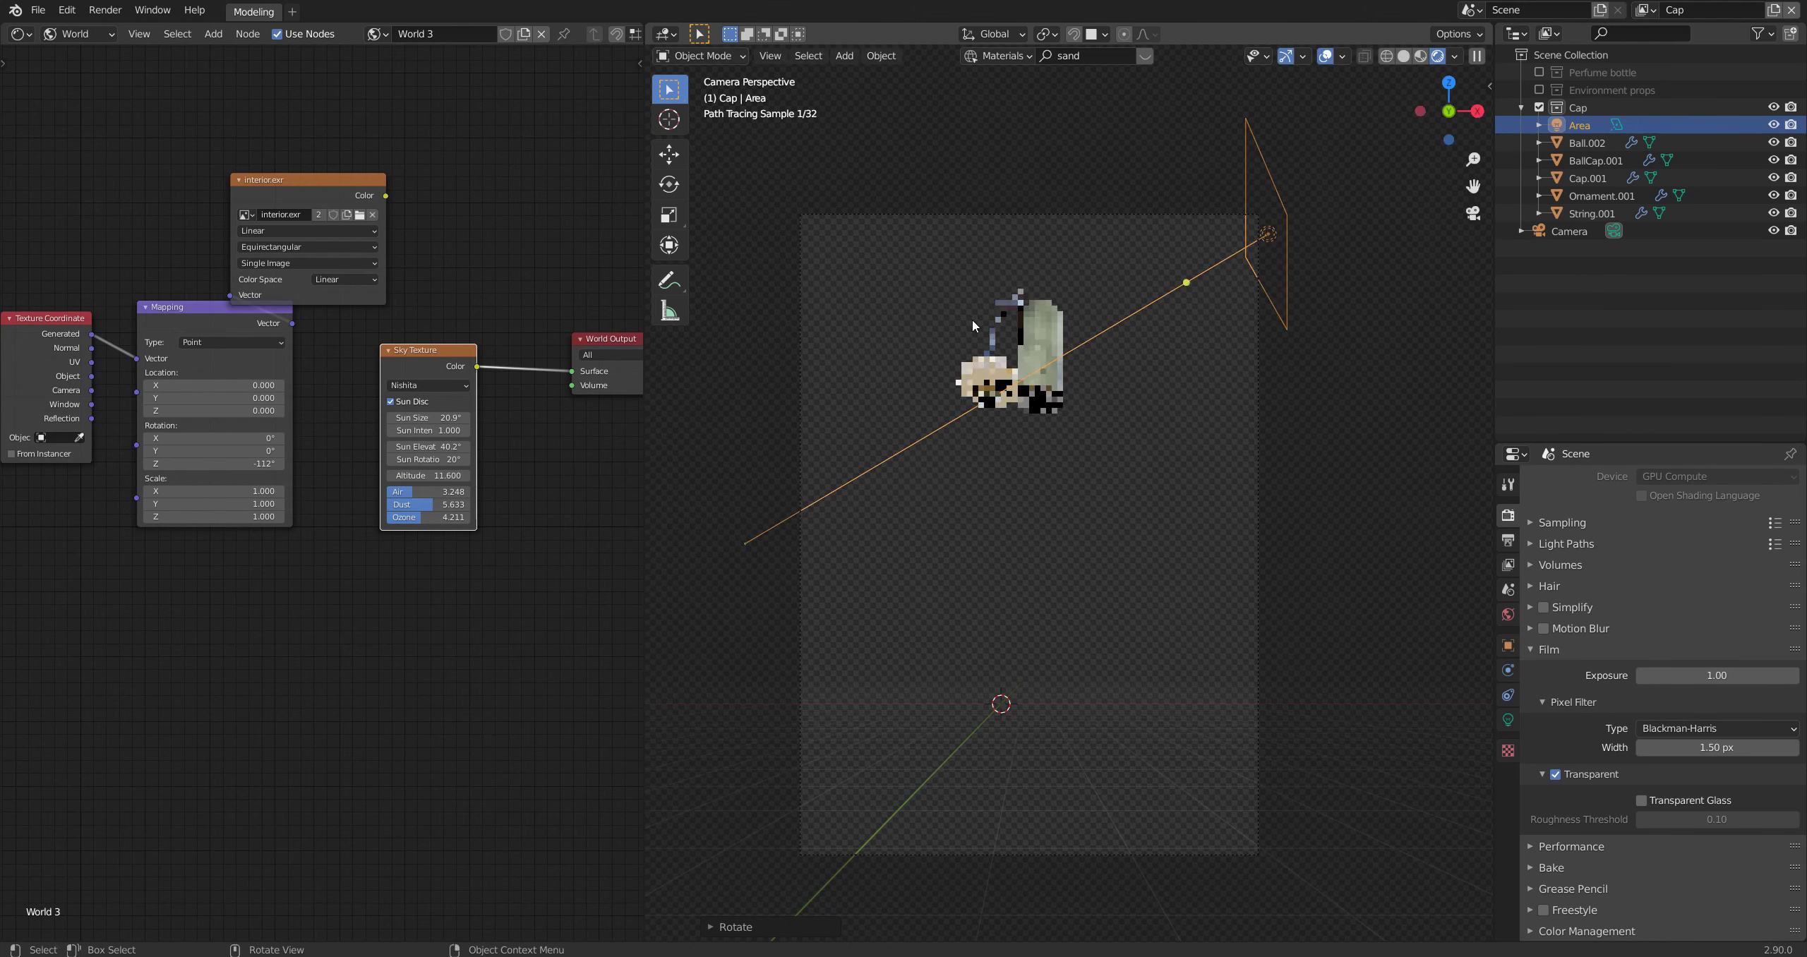
Step: Move the area light closer to the cap in the horizontal plane and stretch it taller along Z
{"action": "key", "text": "g"}
{"action": "key", "text": "shift+z"}
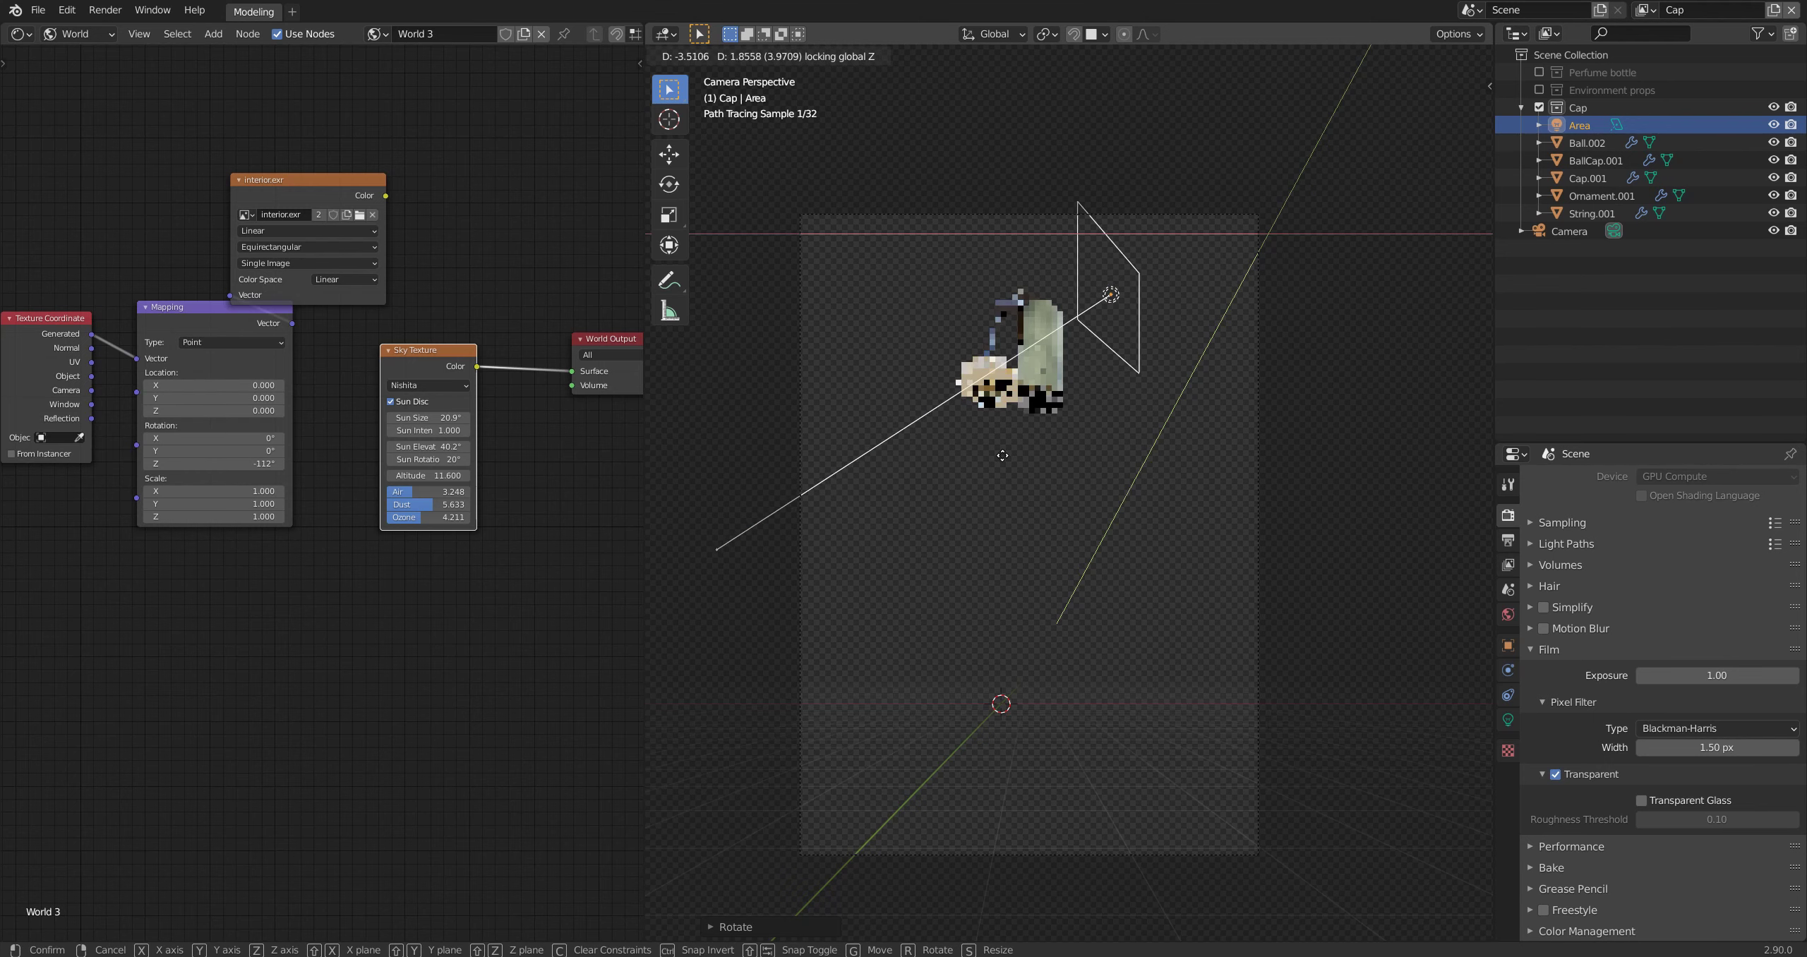
{"action": "left_click", "coordinate": [1080, 432]}
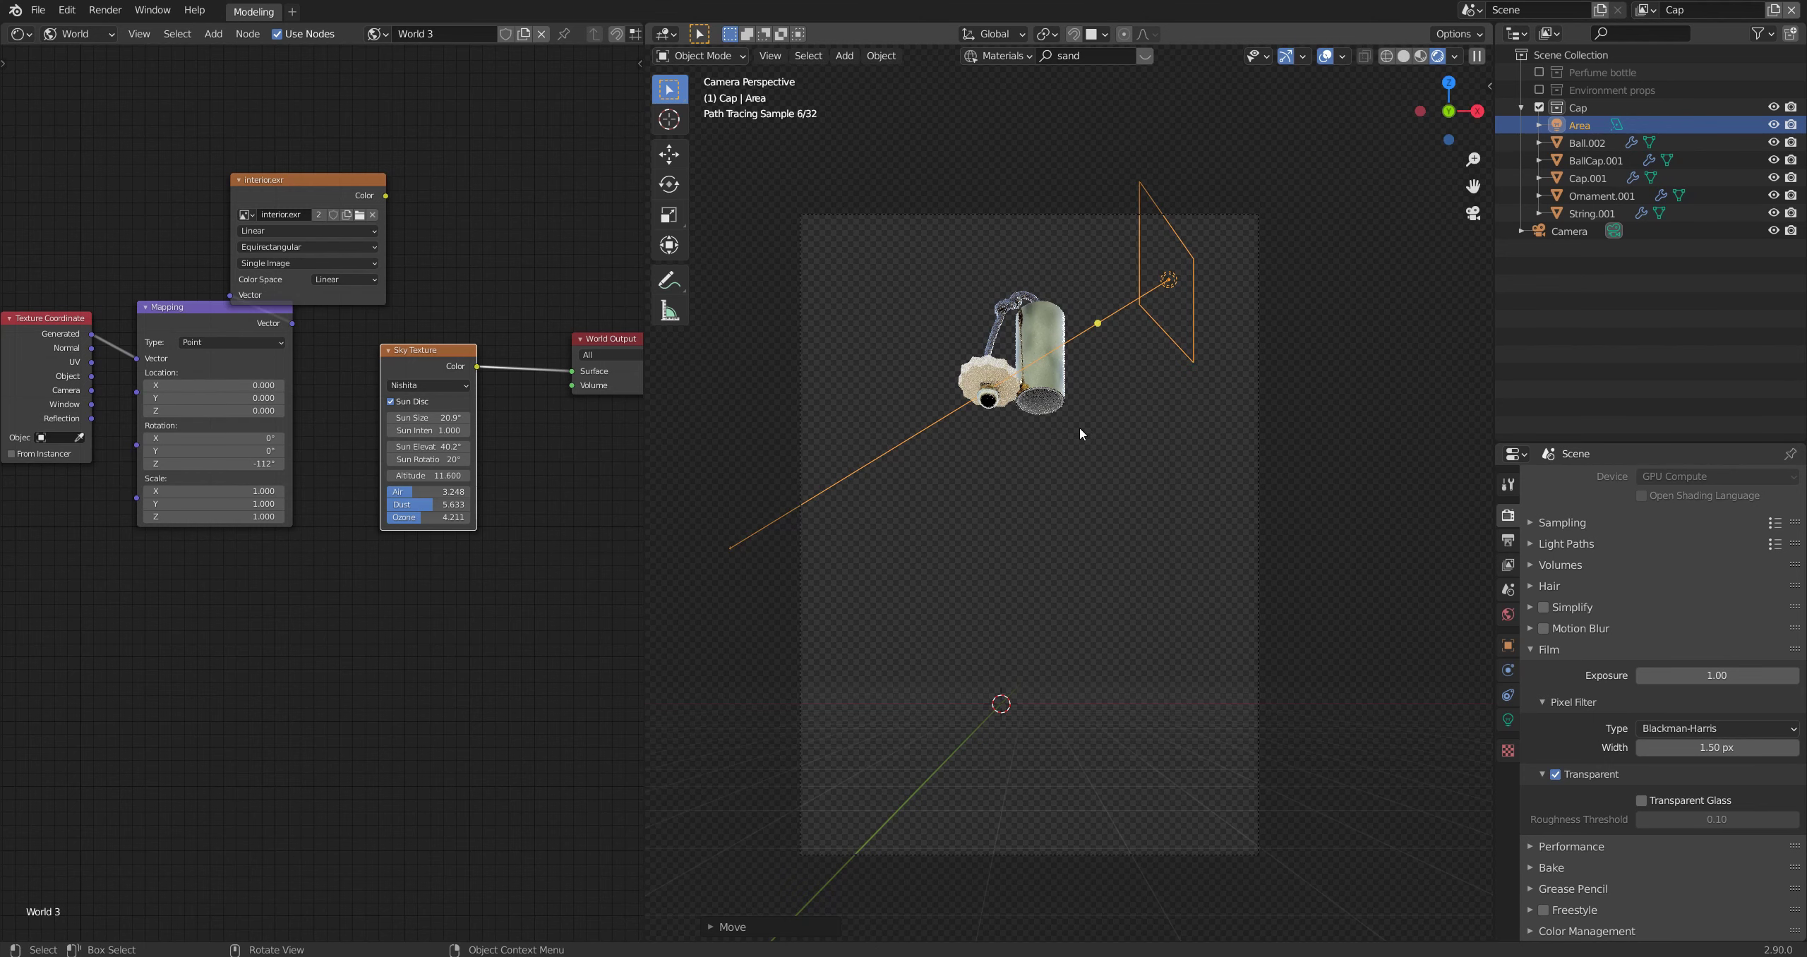
{"action": "key", "text": "s"}
{"action": "key", "text": "z"}
{"action": "left_click", "coordinate": [1121, 939]}
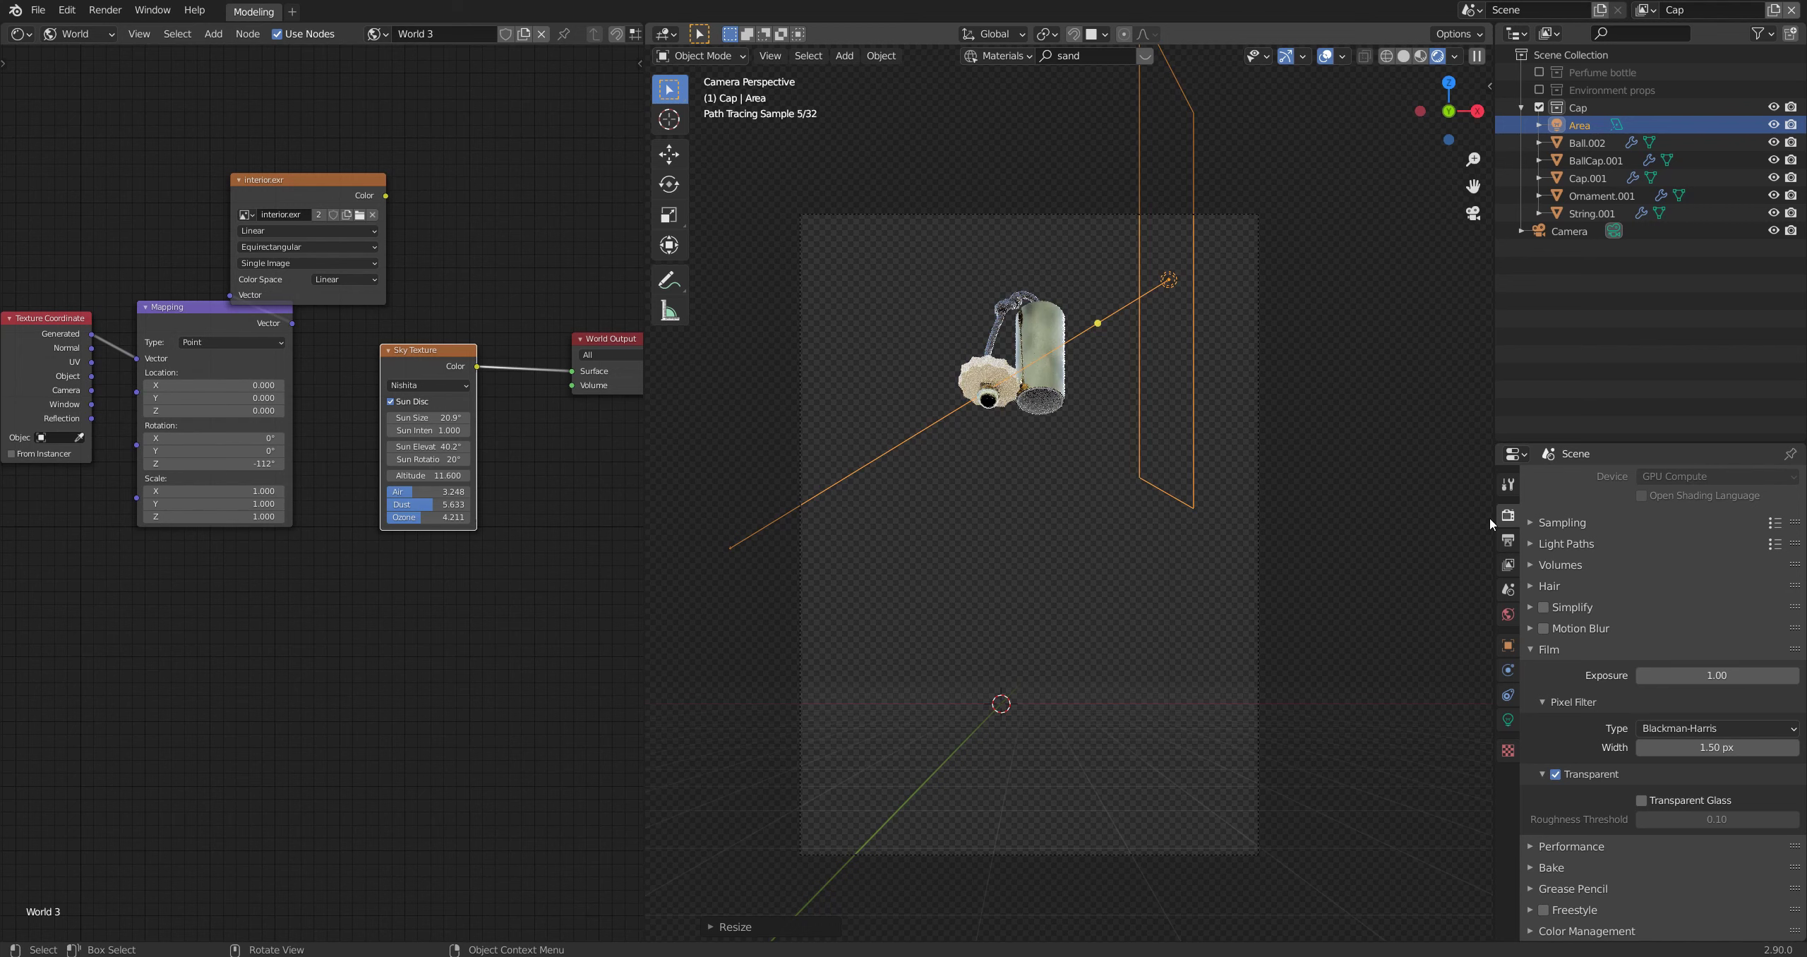
Step: Set the area light's power to 500
{"action": "left_click", "coordinate": [1508, 720]}
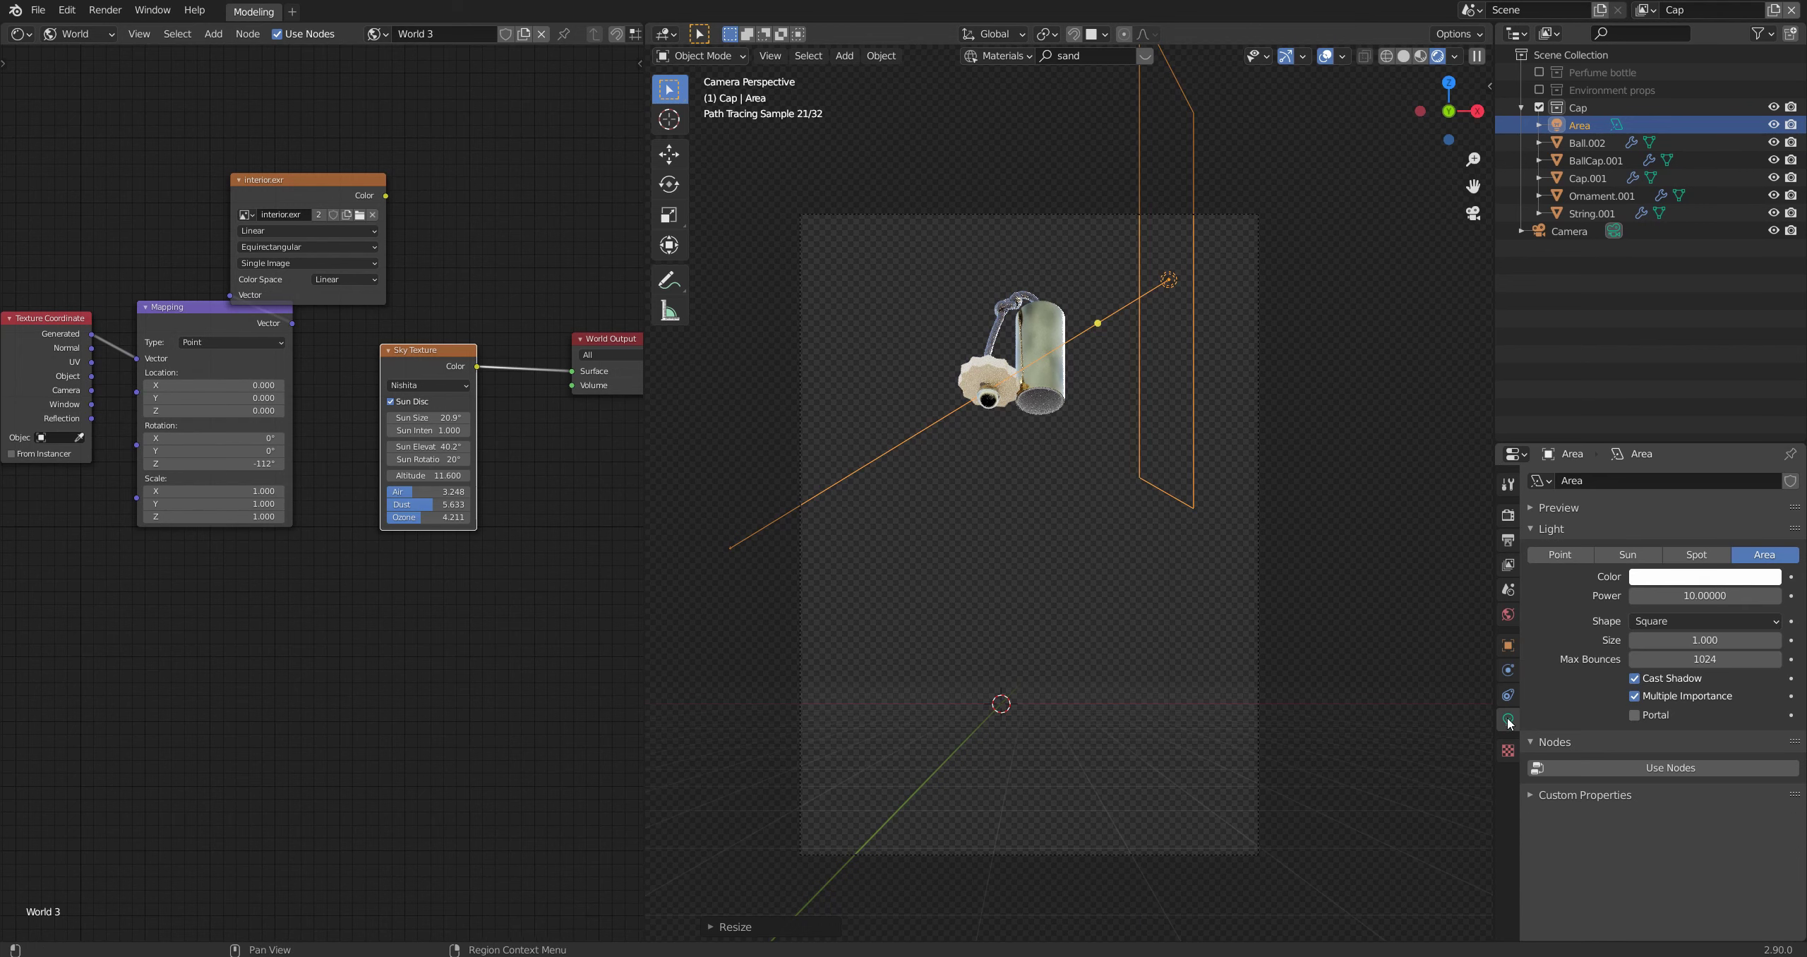
{"action": "left_click", "coordinate": [1701, 595]}
{"action": "type", "text": "500"}
{"action": "key", "text": "Return"}
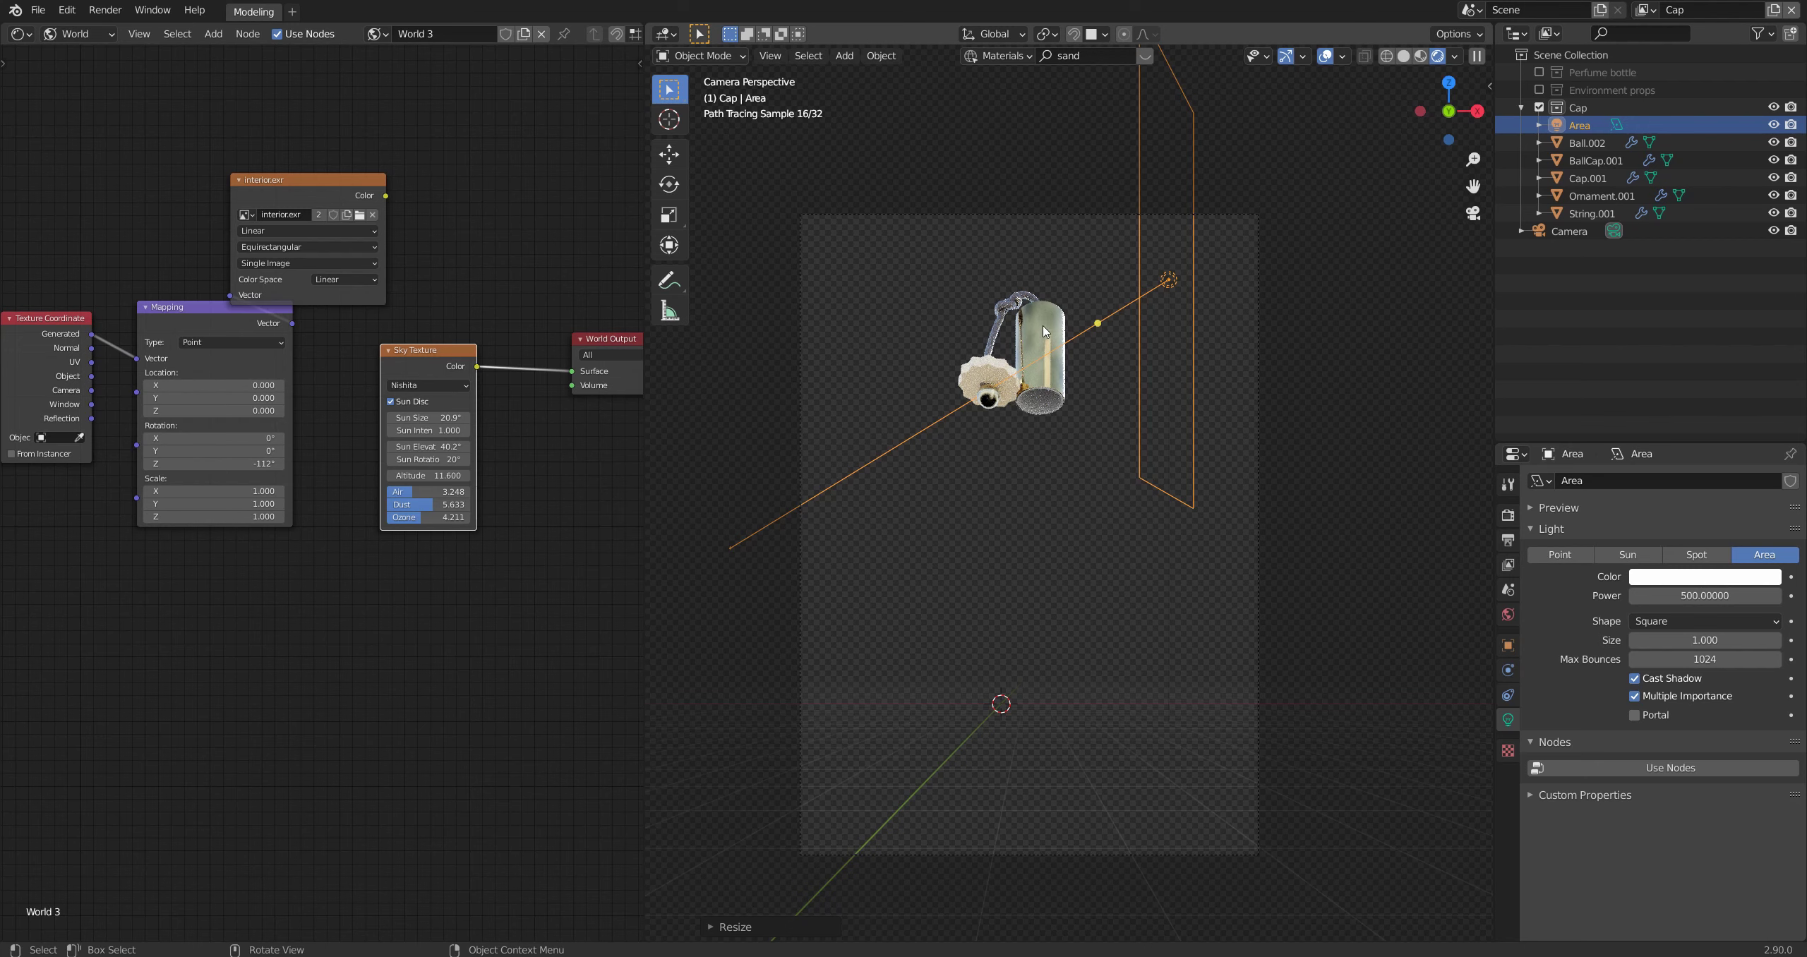
Step: Raise the area light slightly along the Z axis and deselect it
{"action": "key", "text": "g"}
{"action": "key", "text": "z"}
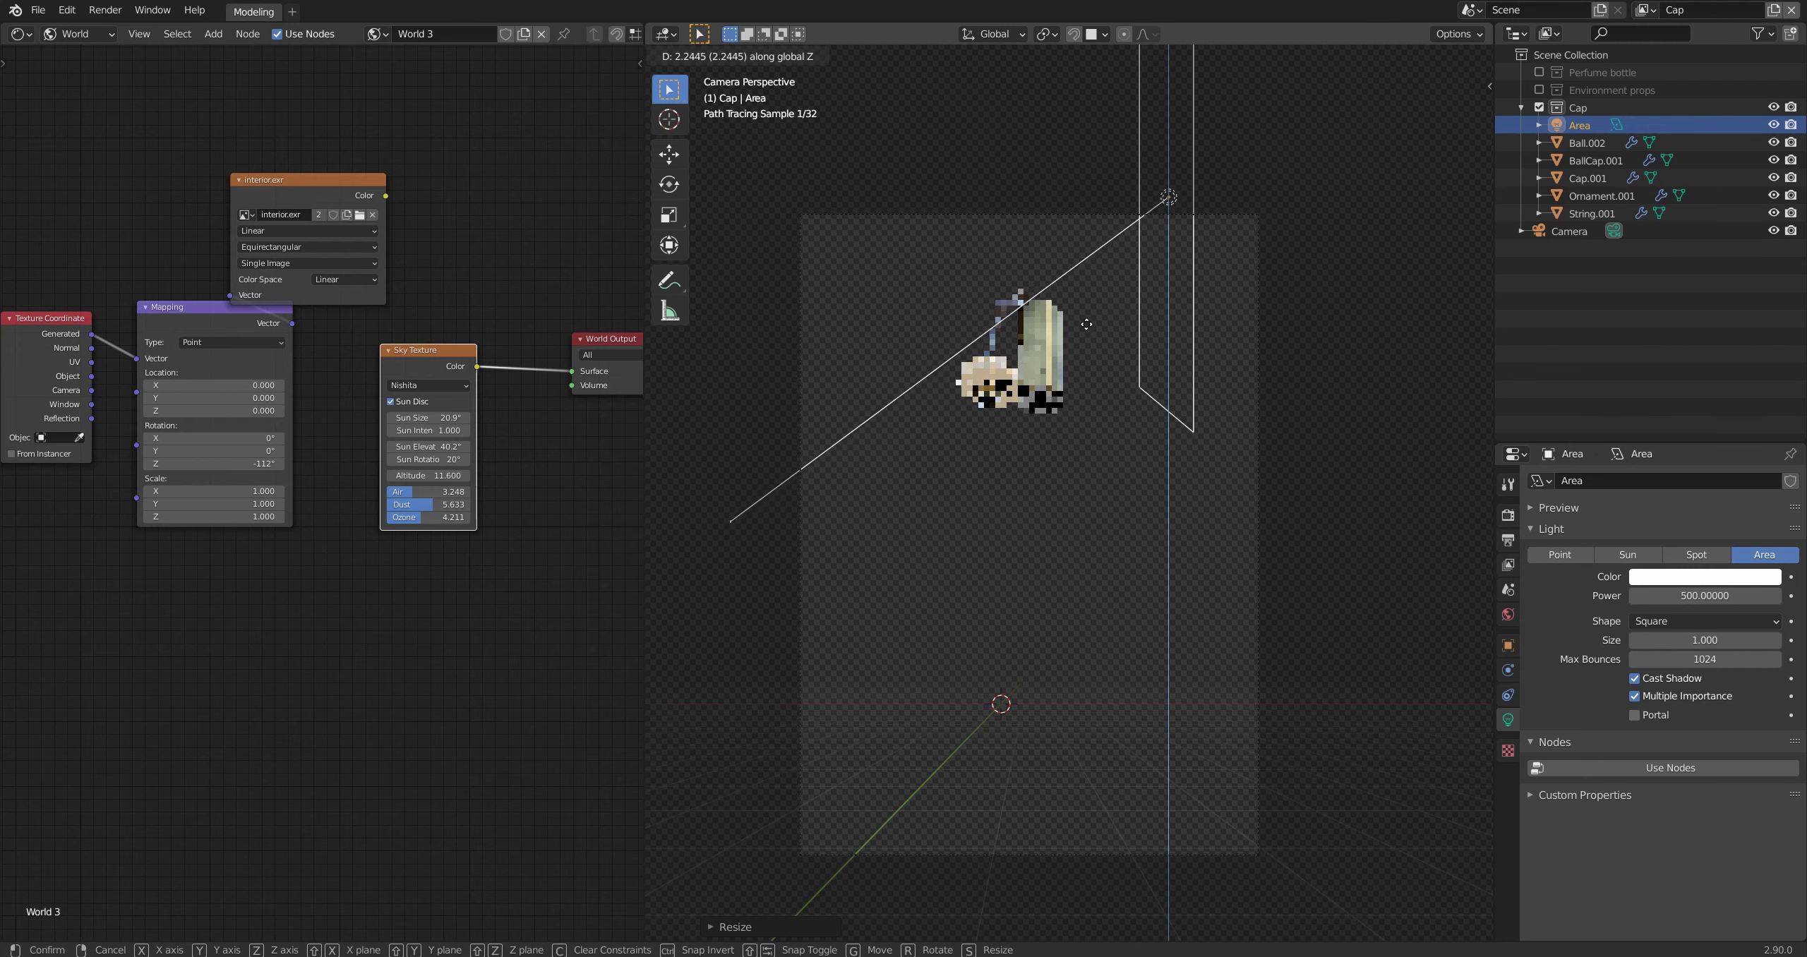
{"action": "left_click", "coordinate": [1083, 343]}
{"action": "left_click", "coordinate": [1332, 424]}
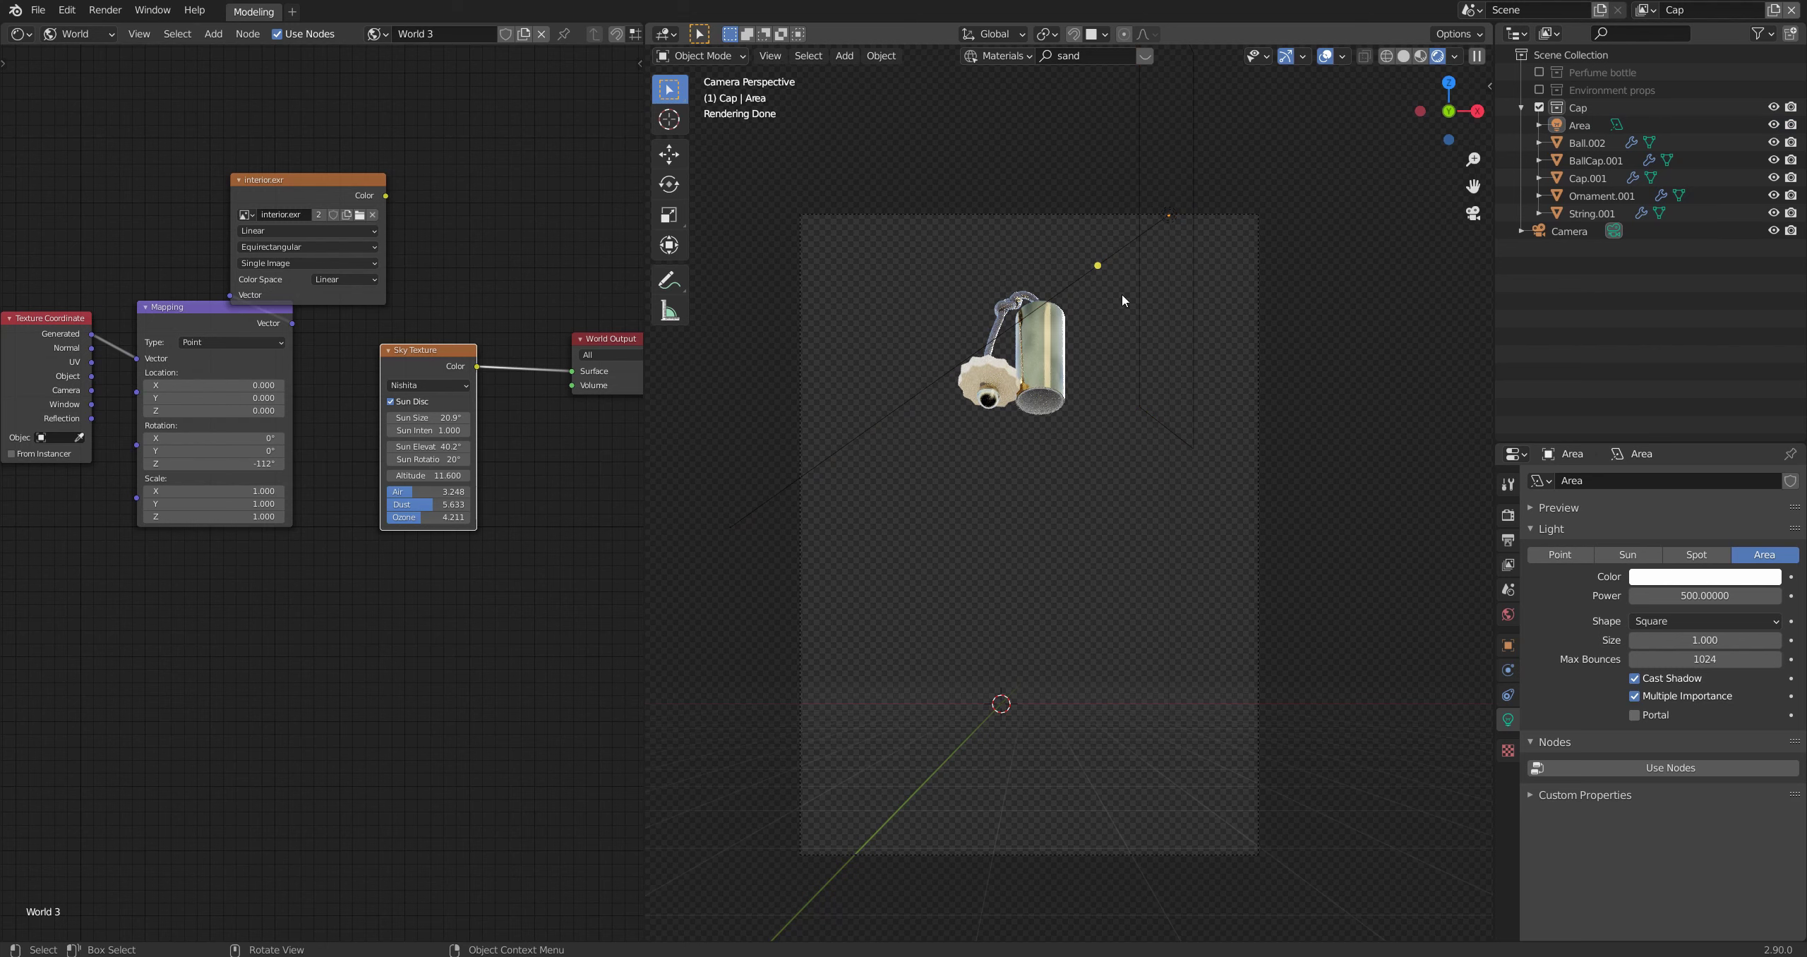
Step: Switch to the Perfume view layer and examine the bottle's preview and the contents of the Perfume bottle collection
{"action": "left_click", "coordinate": [1645, 10]}
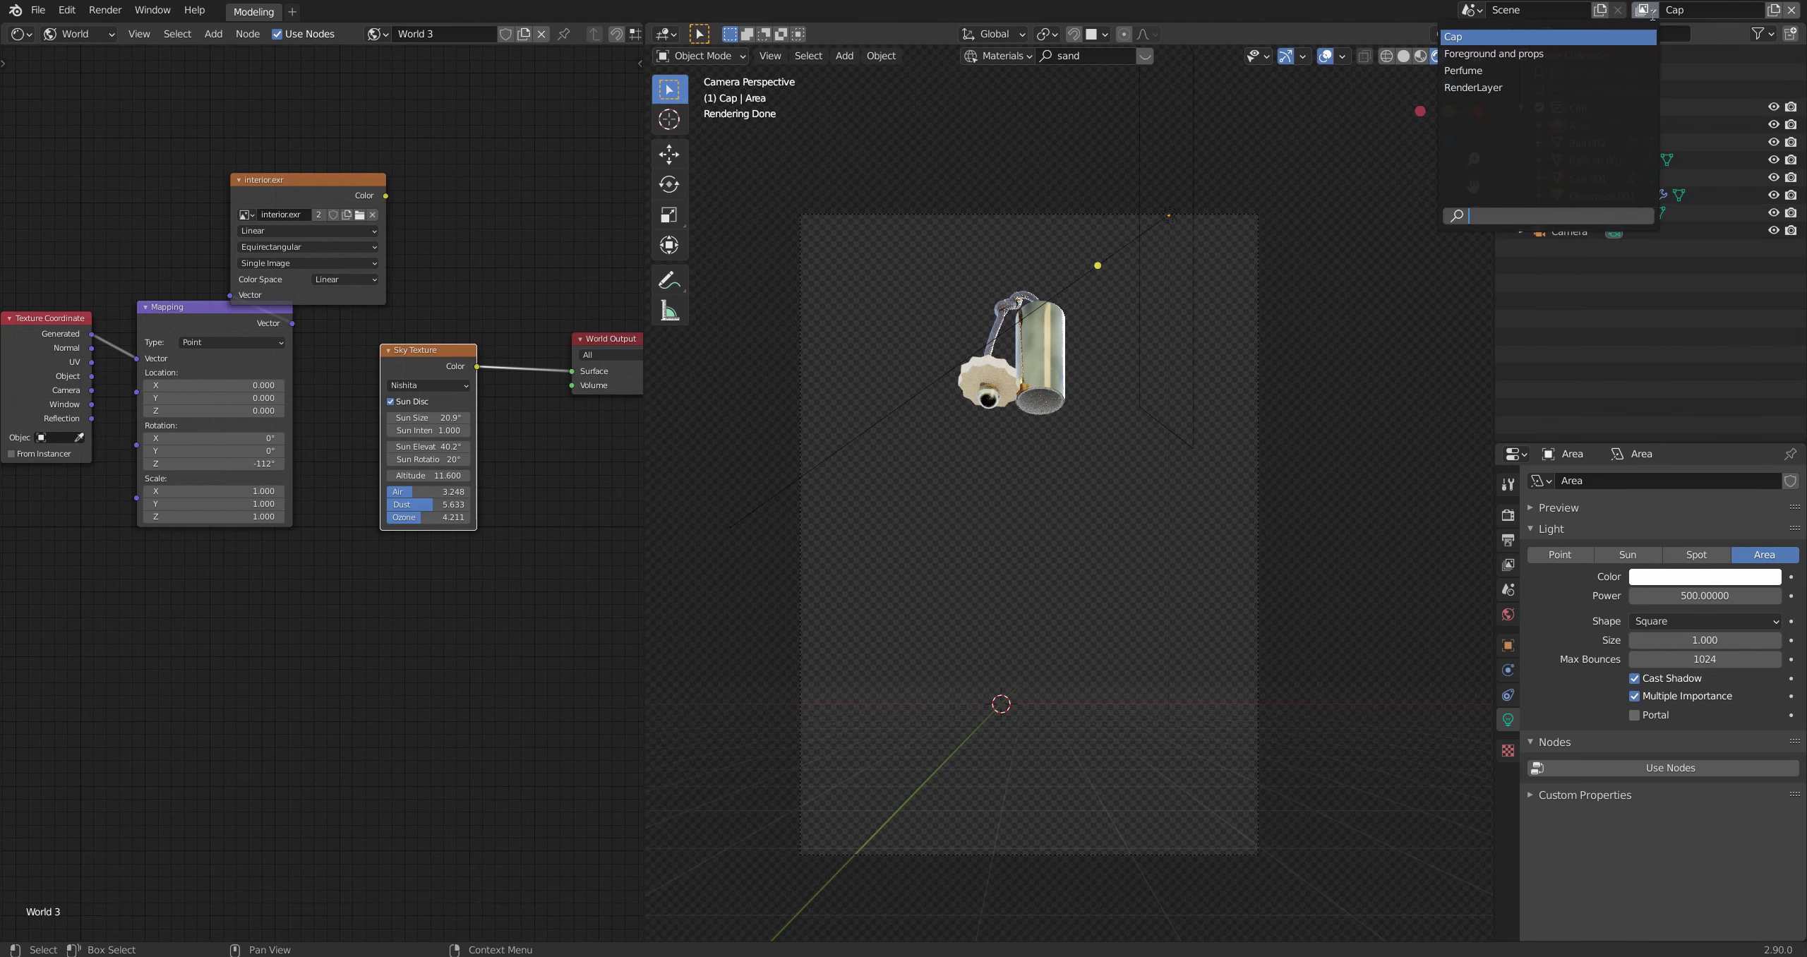
{"action": "left_click", "coordinate": [1463, 70]}
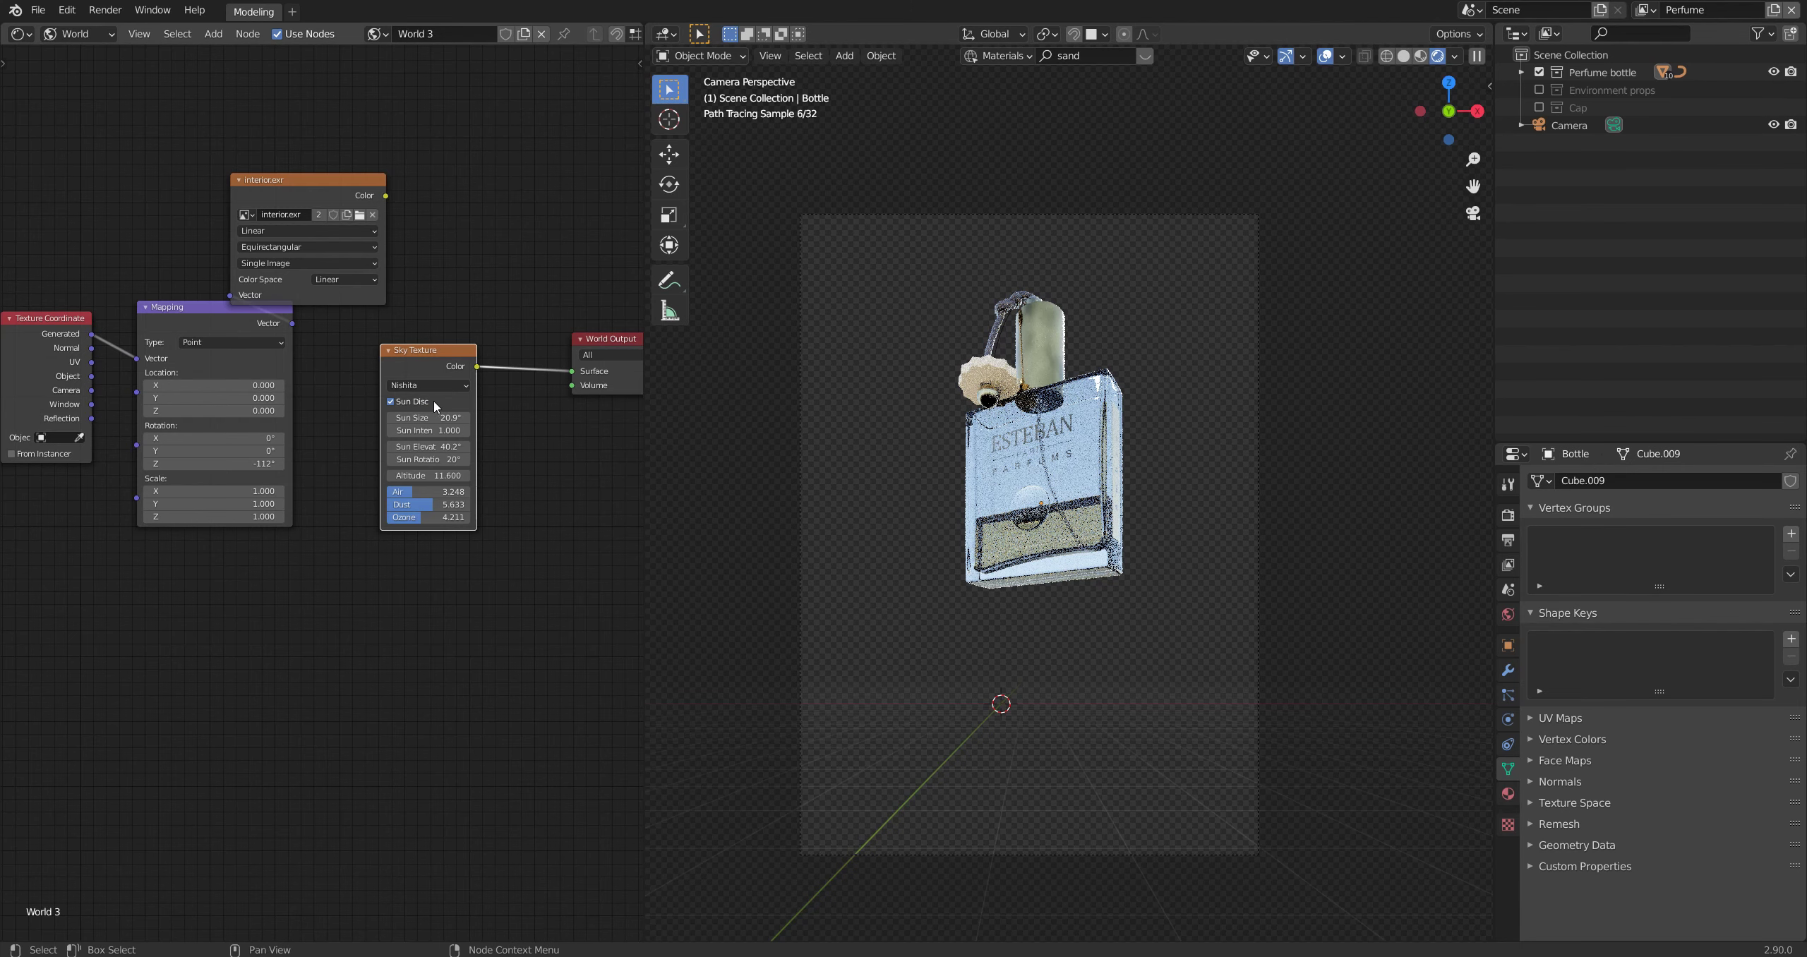
{"action": "scroll", "coordinate": [539, 400], "scroll_direction": "up", "scroll_amount": 2}
{"action": "middle_click_drag", "start_coordinate": [541, 400], "coordinate": [372, 413]}
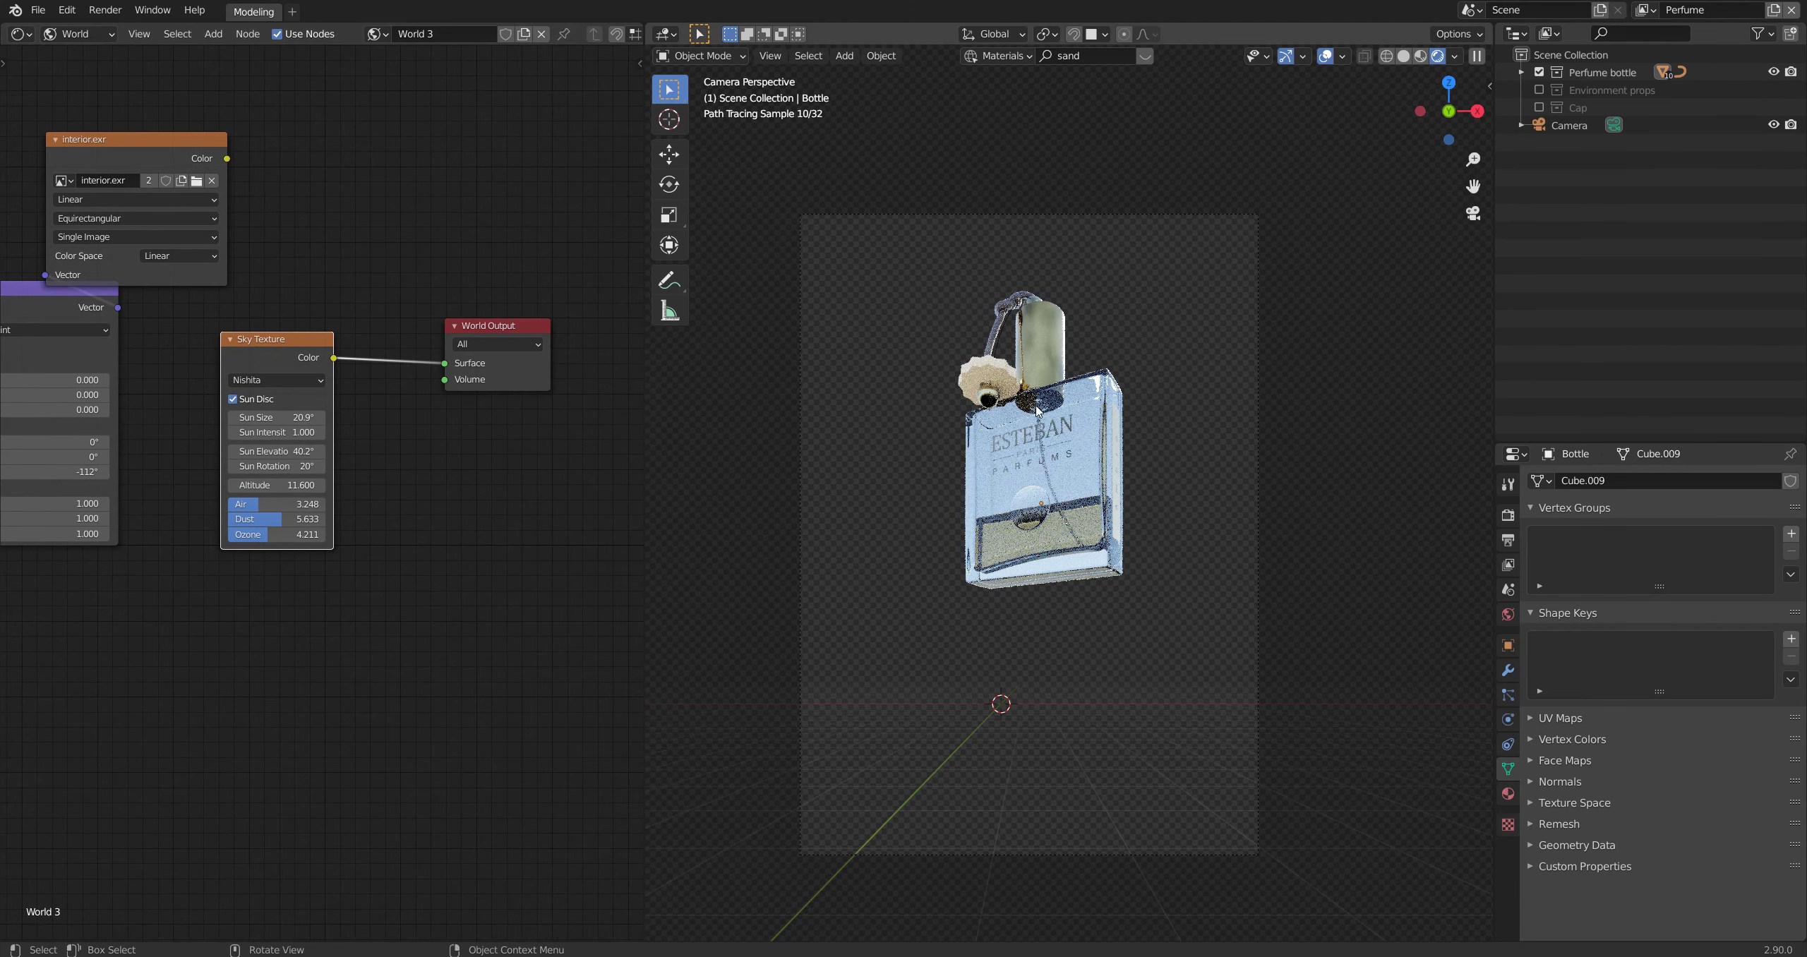
{"action": "left_click", "coordinate": [1522, 72]}
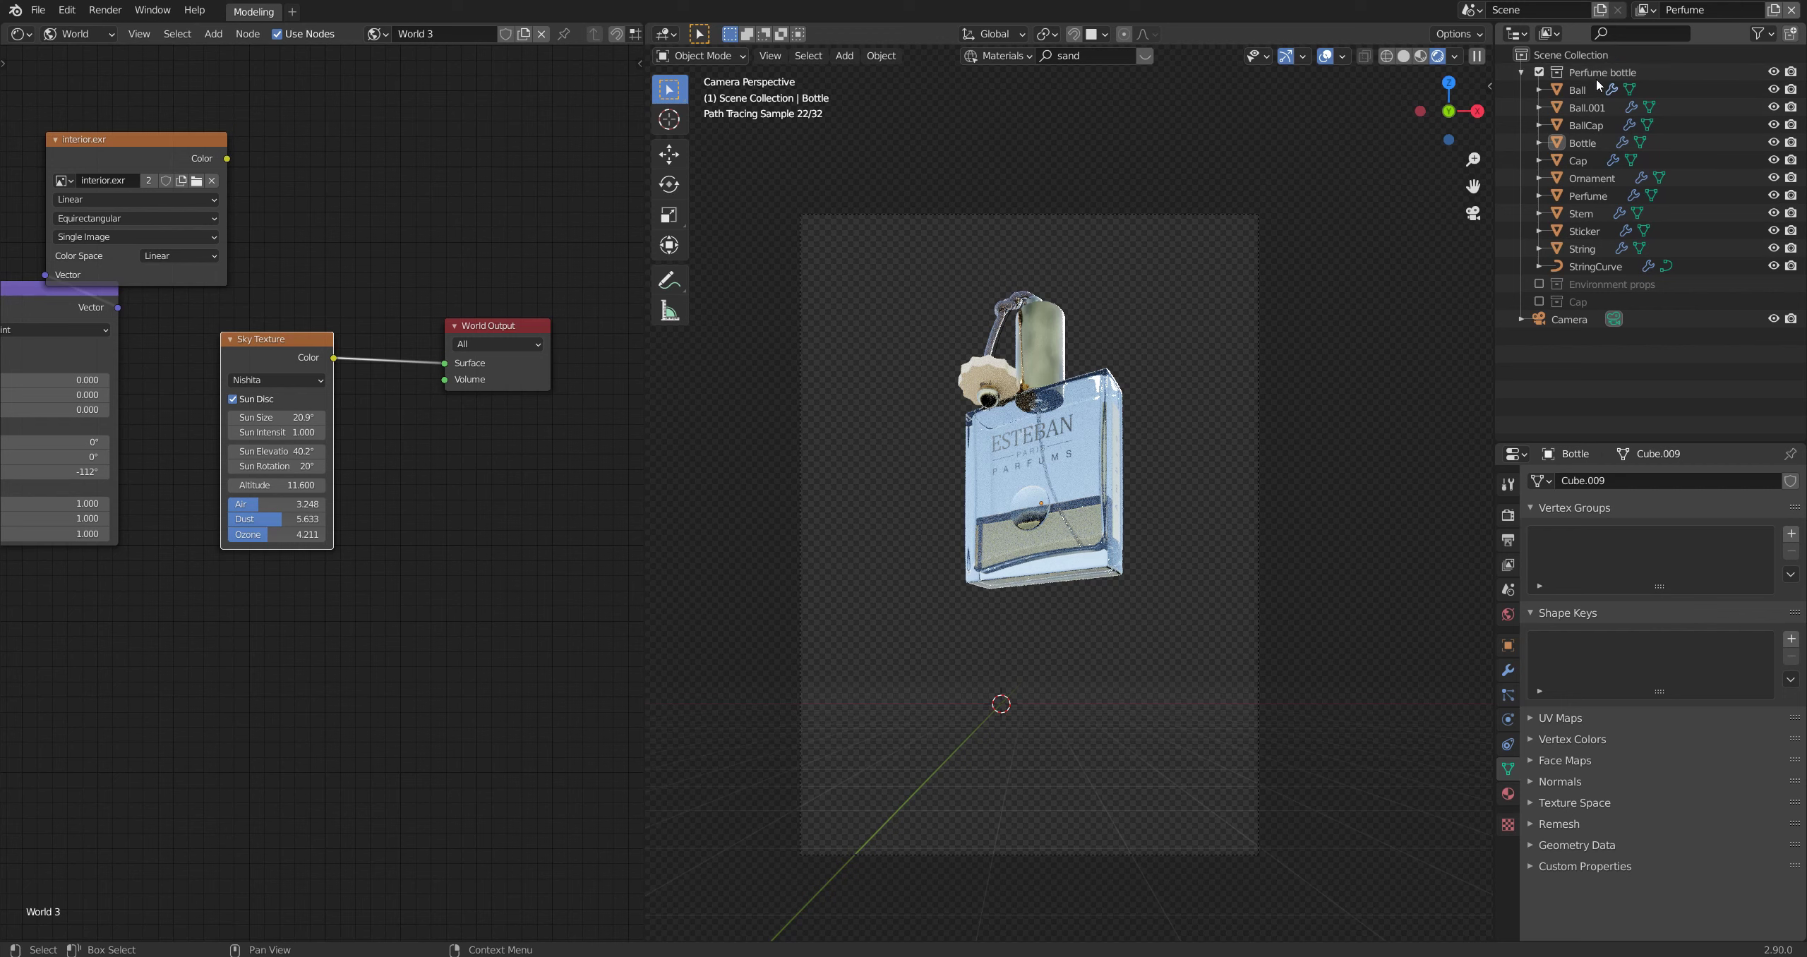
{"action": "left_click", "coordinate": [1522, 72]}
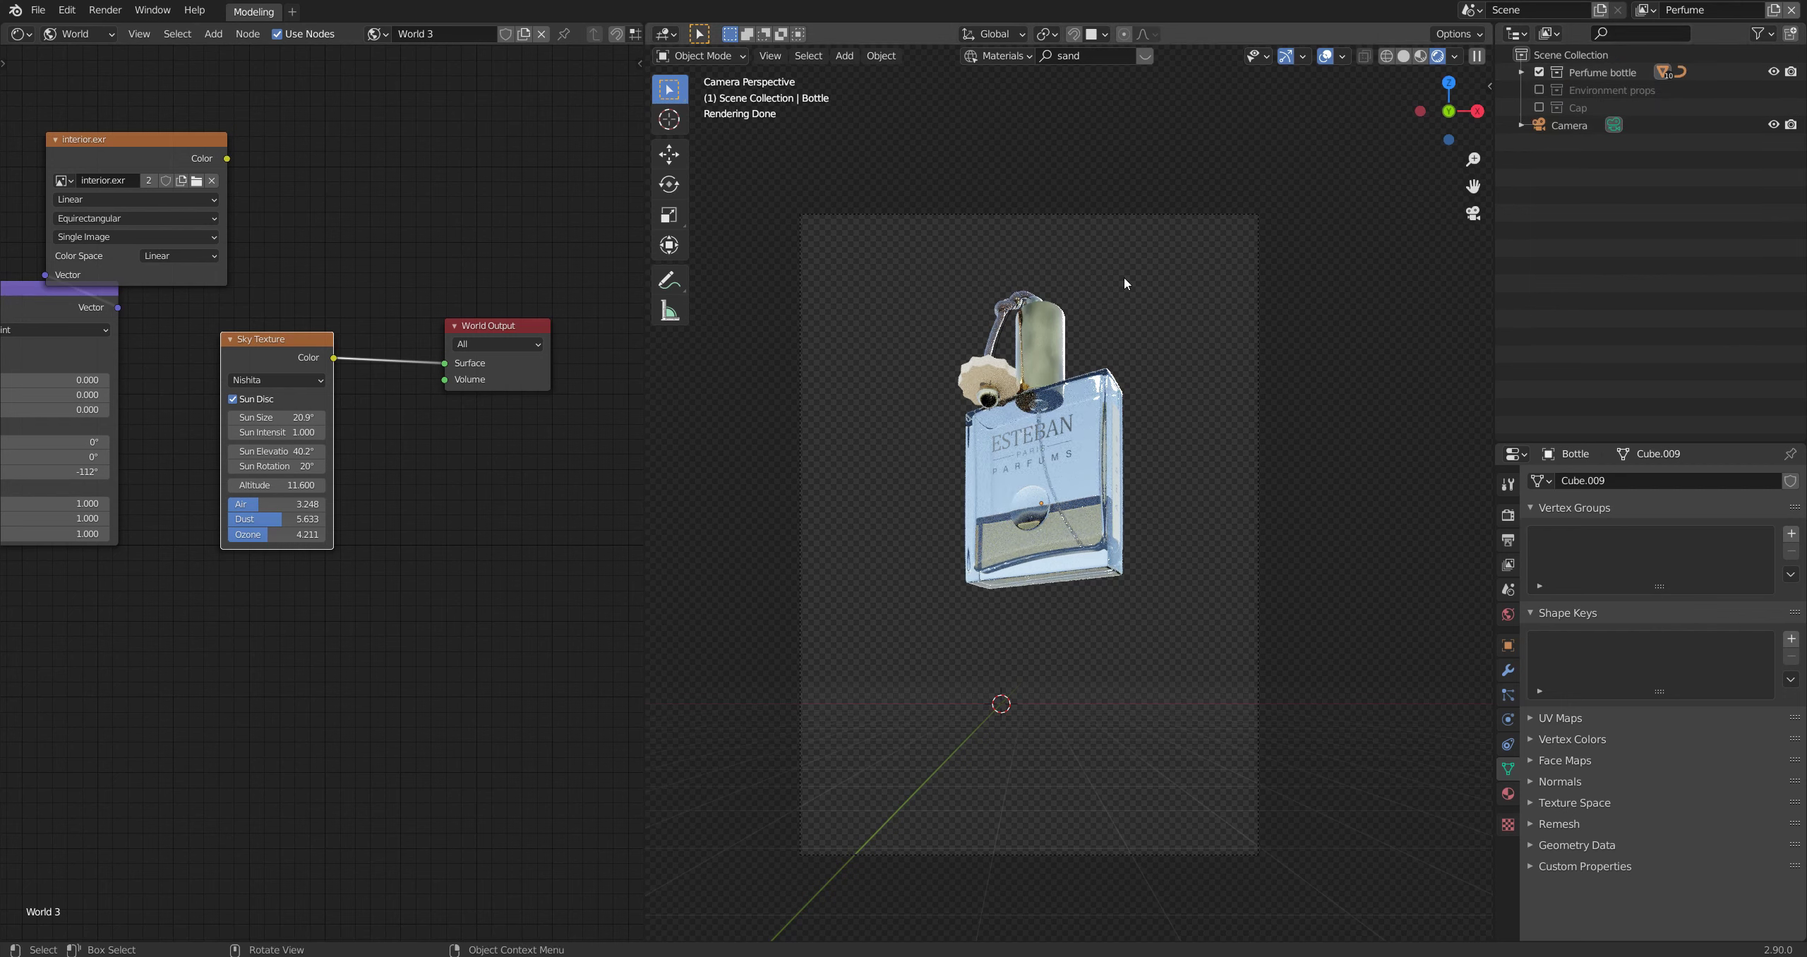
Step: Switch the active view layer to Foreground and props and open the render settings
{"action": "left_click", "coordinate": [1645, 10]}
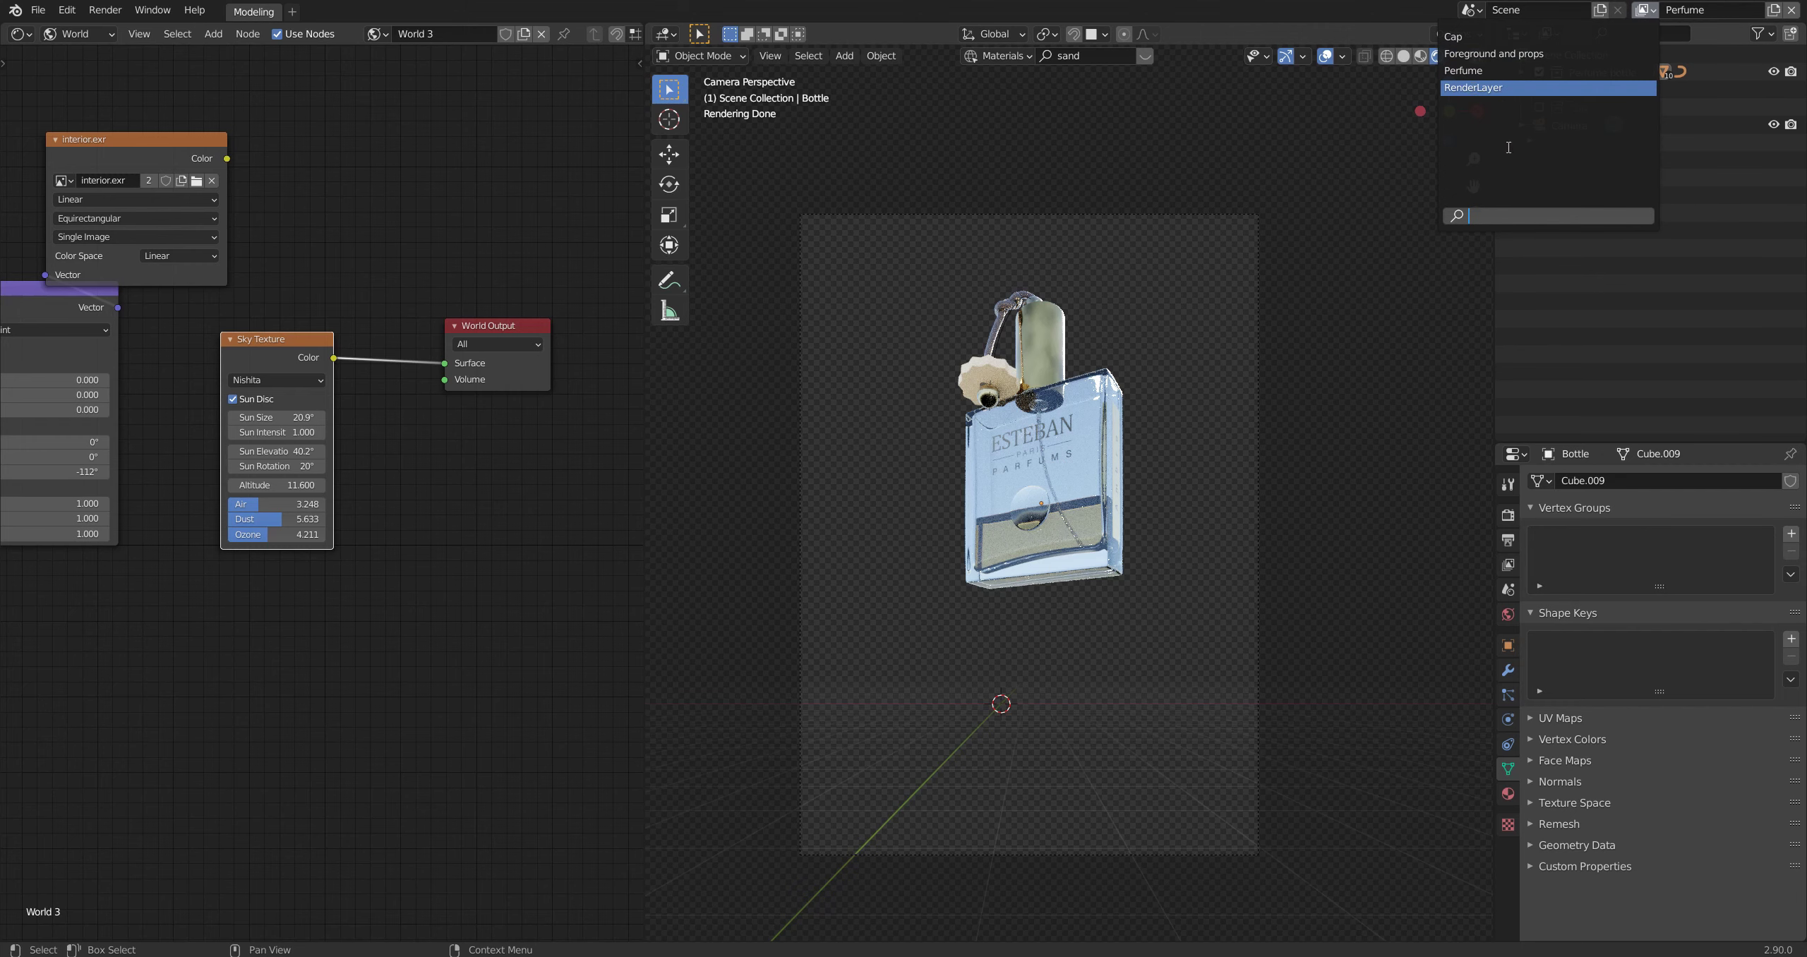
{"action": "left_click", "coordinate": [1492, 52]}
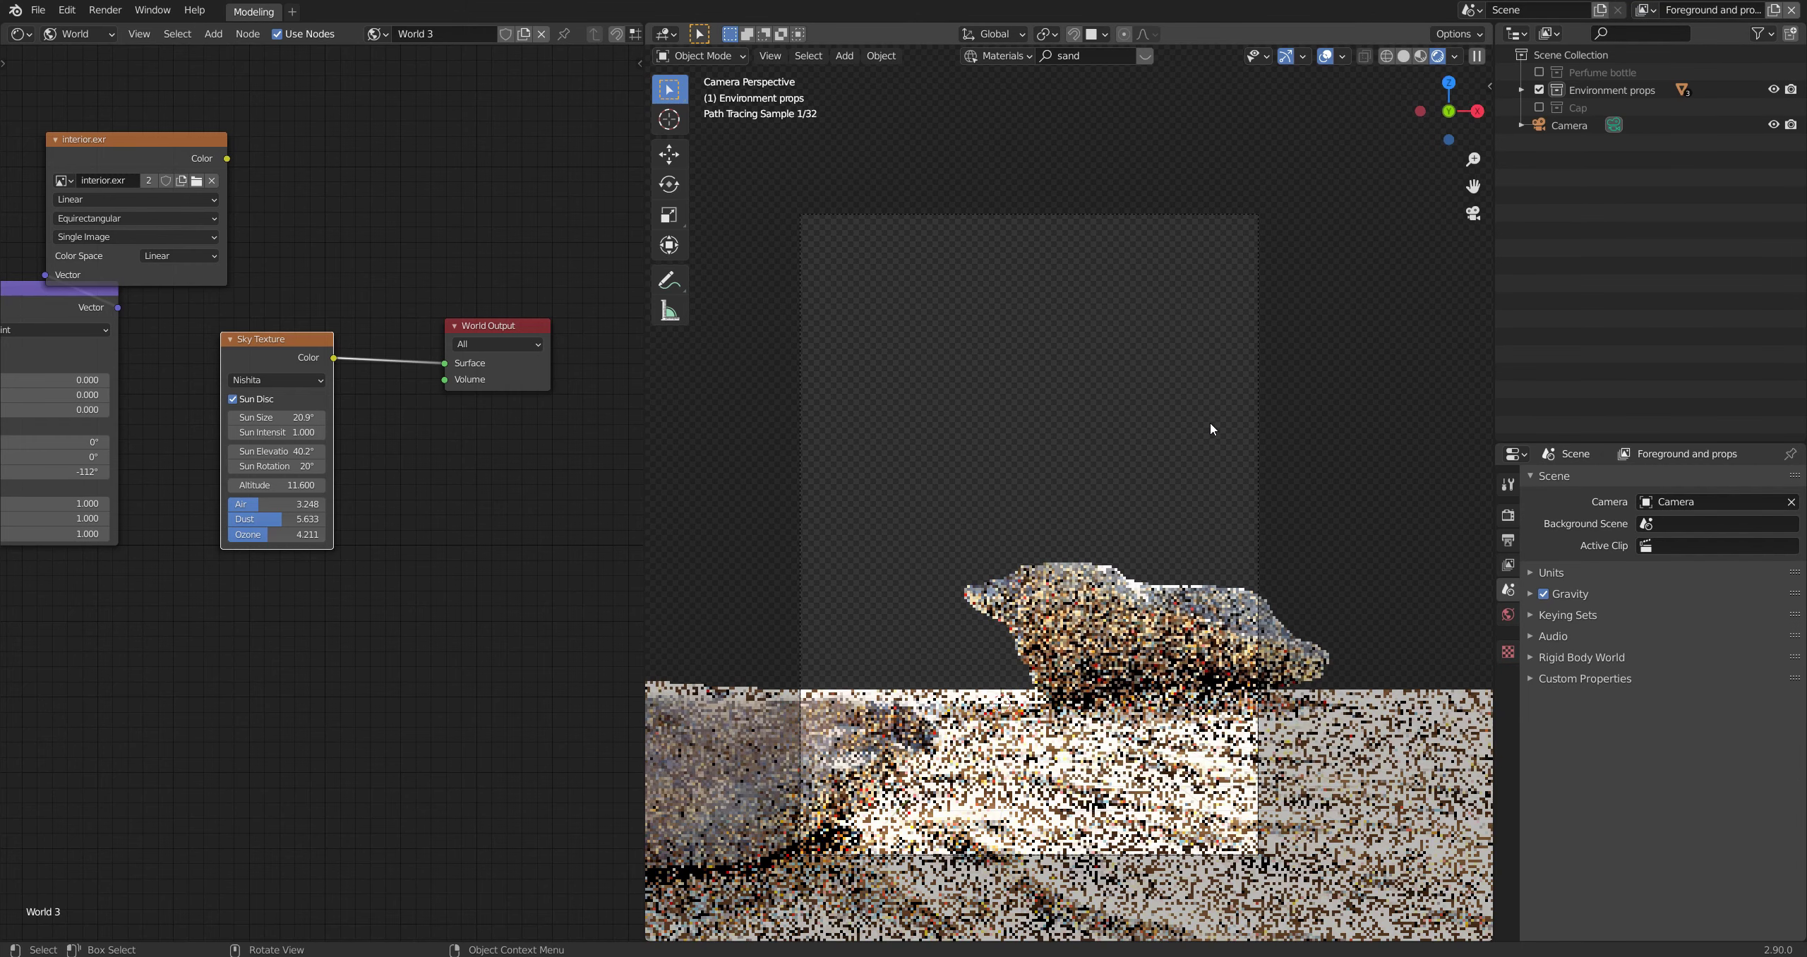
{"action": "left_click", "coordinate": [1508, 515]}
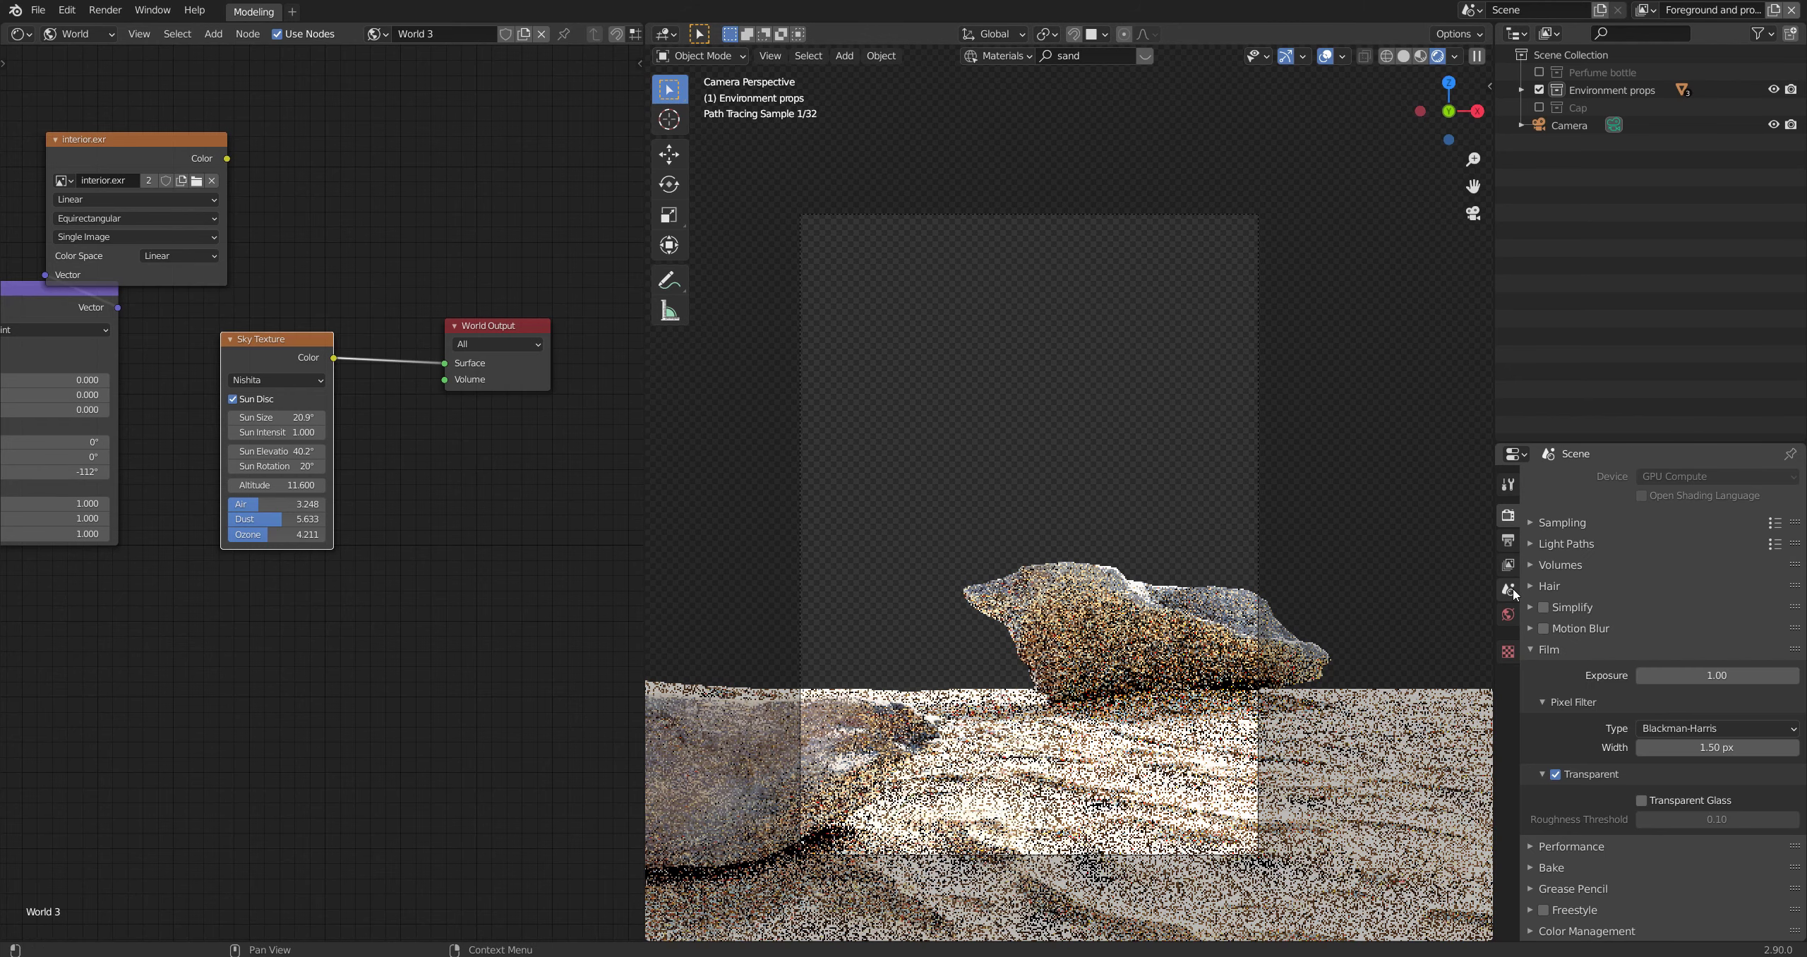
Step: Set the Cycles render sample count to 100
{"action": "left_click", "coordinate": [1509, 541]}
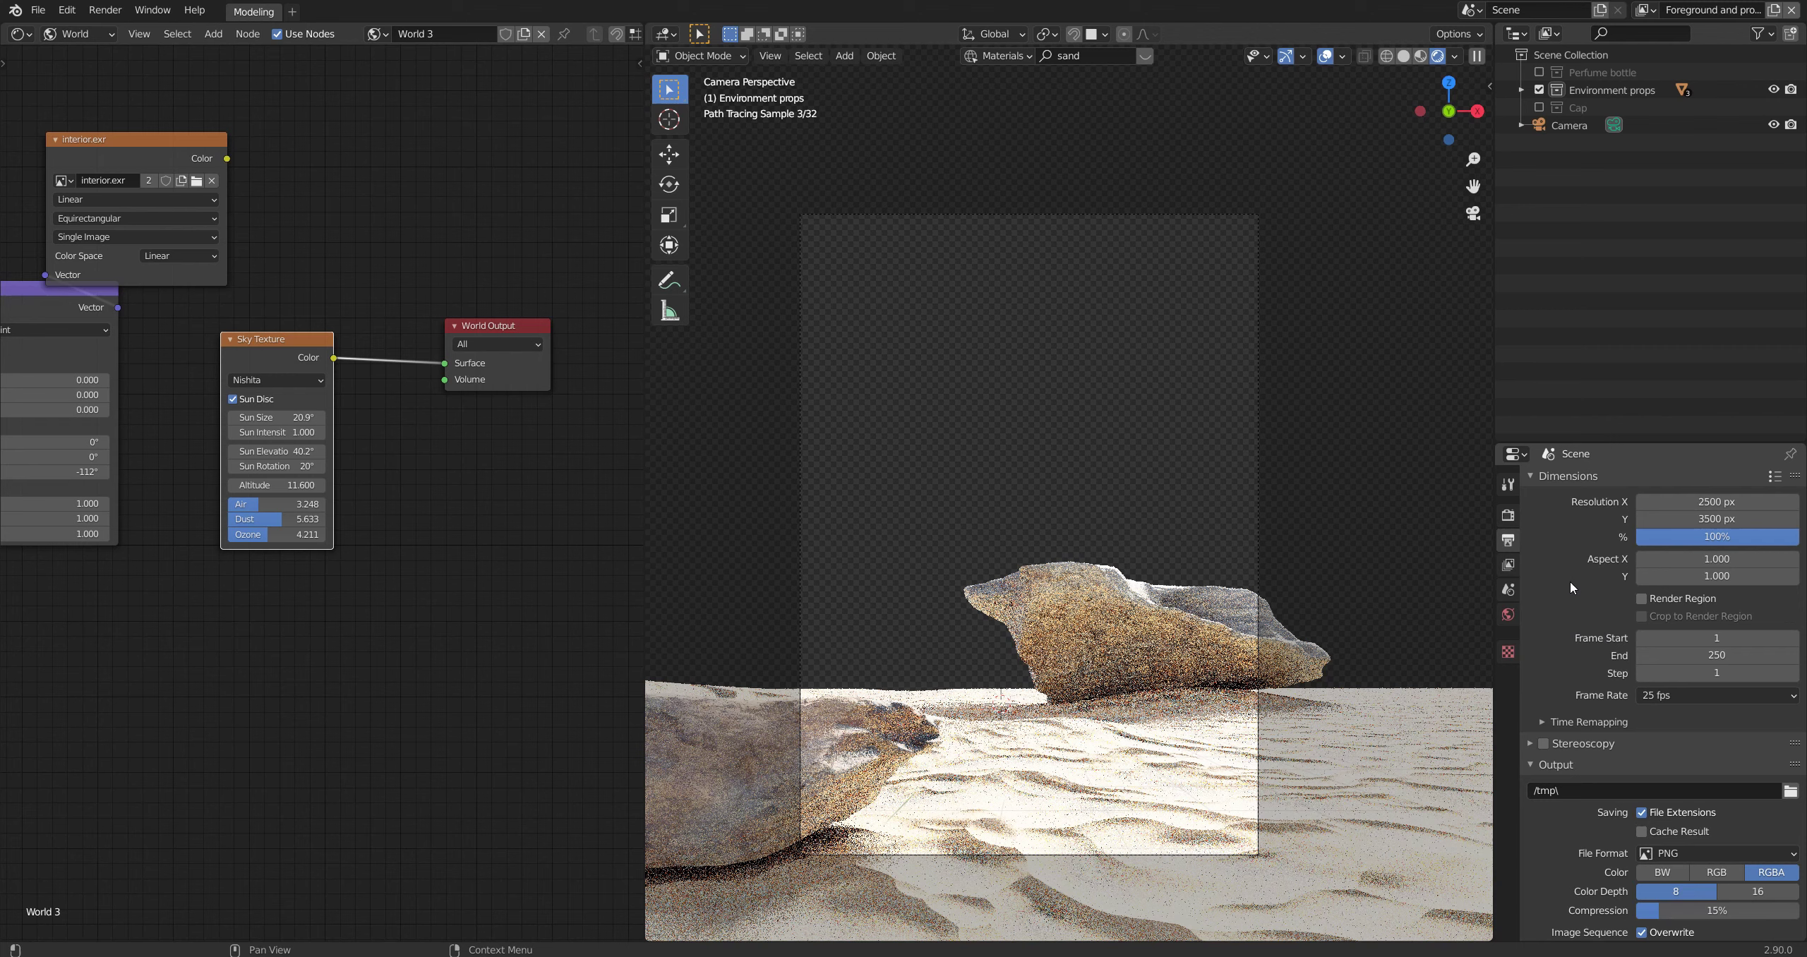
{"action": "left_click", "coordinate": [1509, 514]}
{"action": "left_click", "coordinate": [1543, 523]}
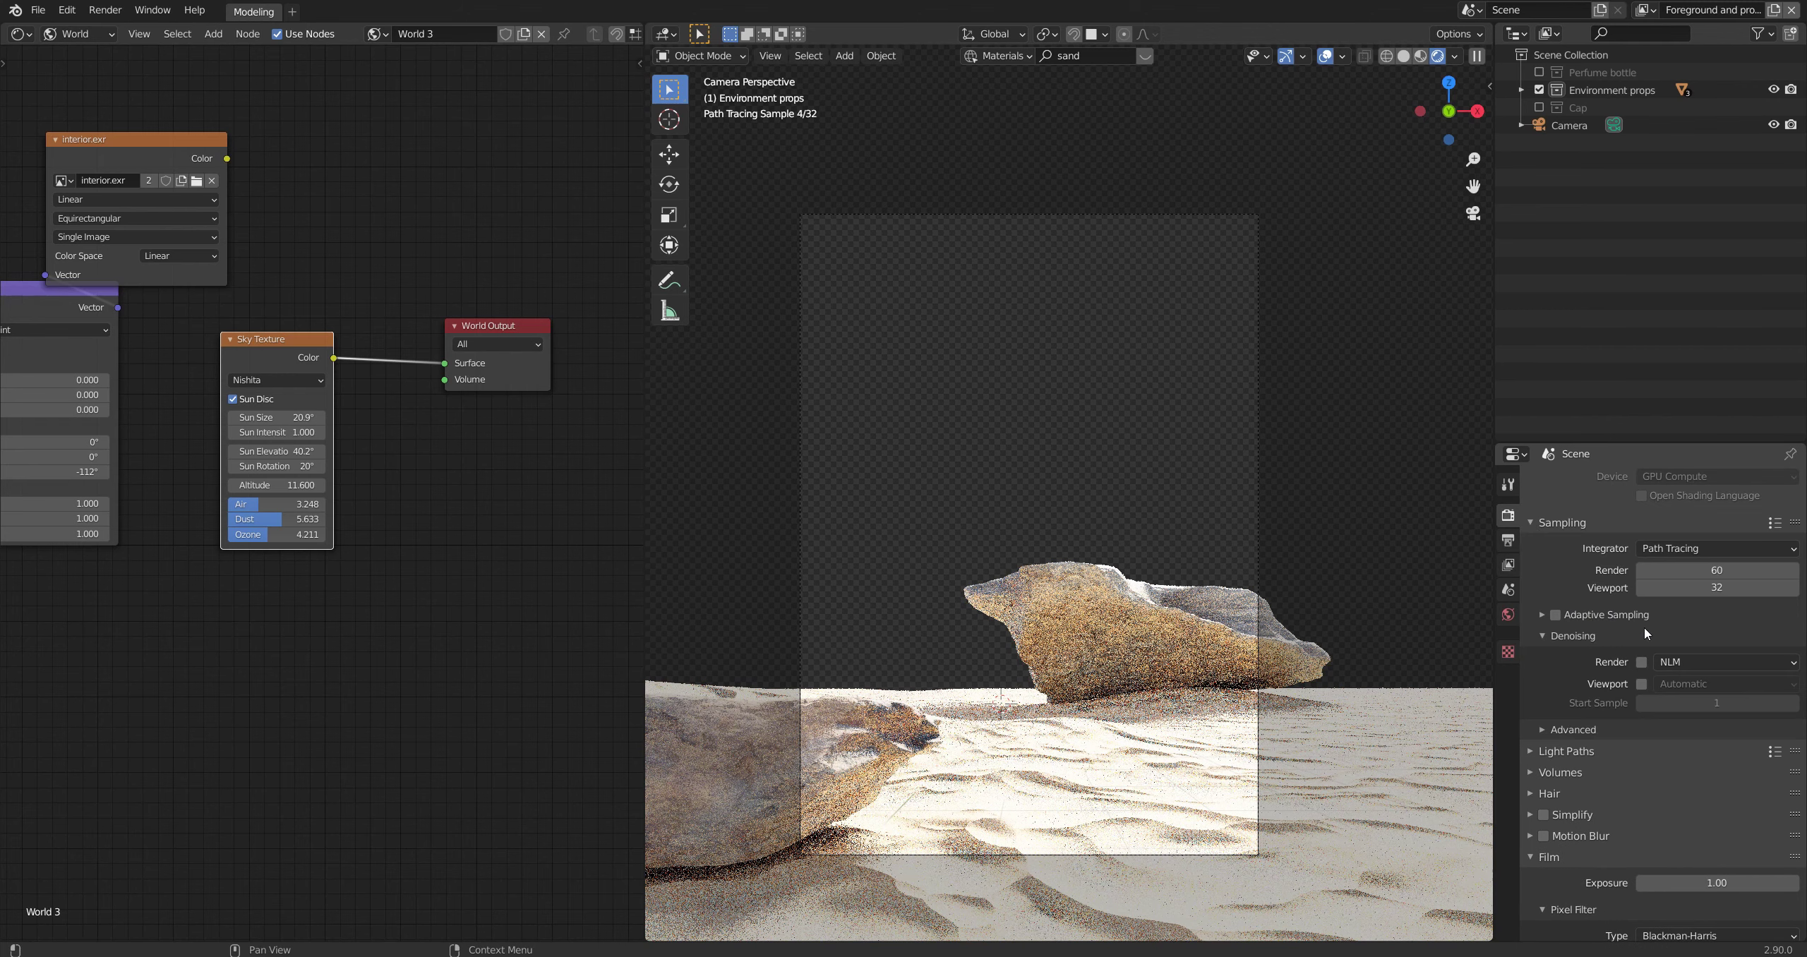
{"action": "double_click", "coordinate": [1701, 570]}
{"action": "type", "text": "60"}
{"action": "key", "text": "Return"}
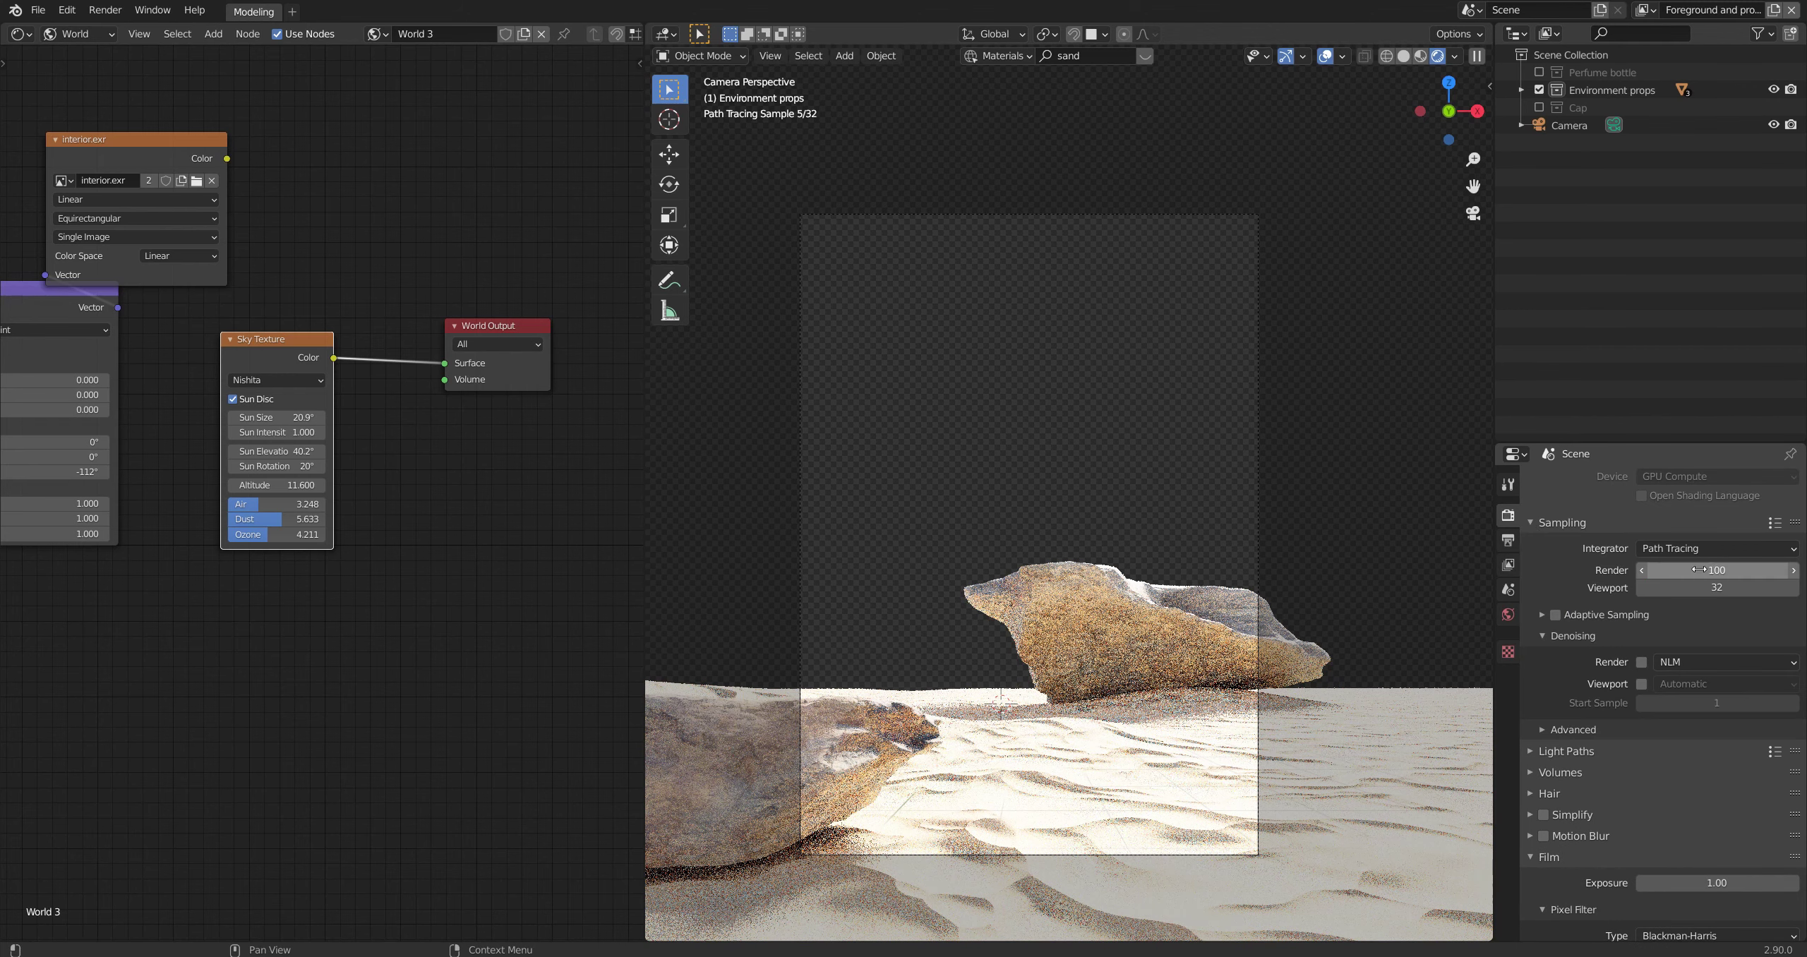
Step: Enable adaptive sampling and turn on render denoising with the OptiX denoiser
{"action": "left_click", "coordinate": [1544, 615]}
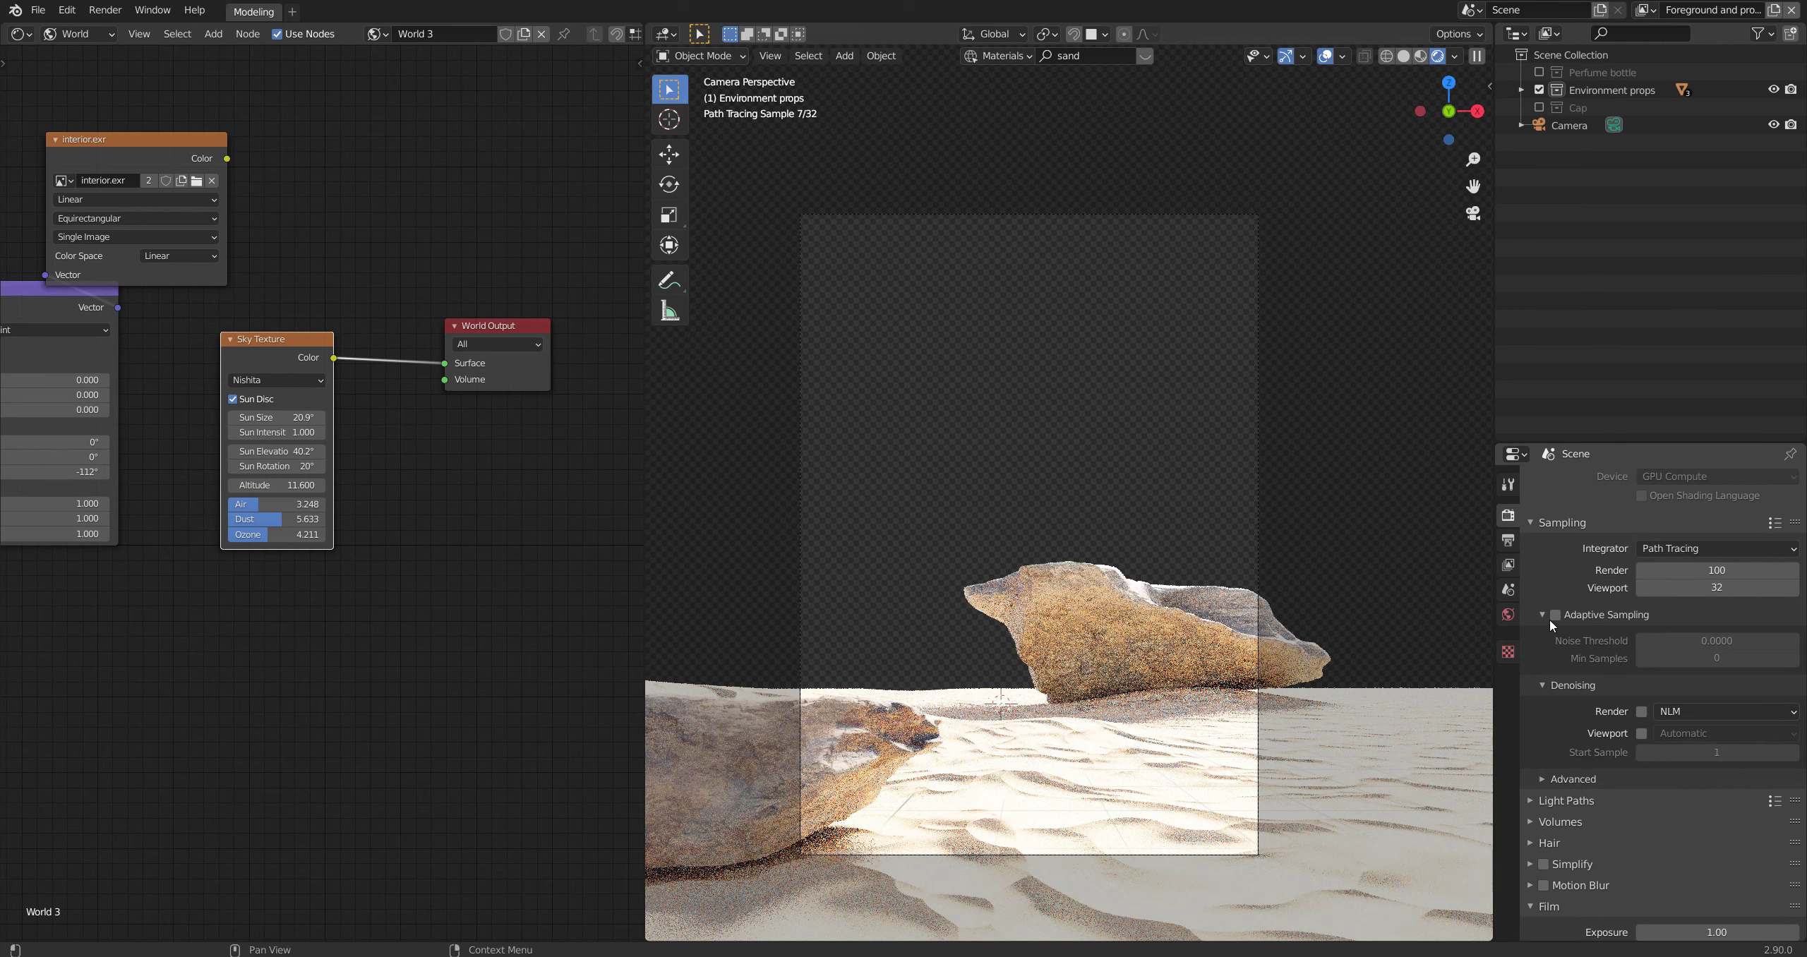
{"action": "left_click", "coordinate": [1550, 620]}
{"action": "left_click", "coordinate": [1555, 615]}
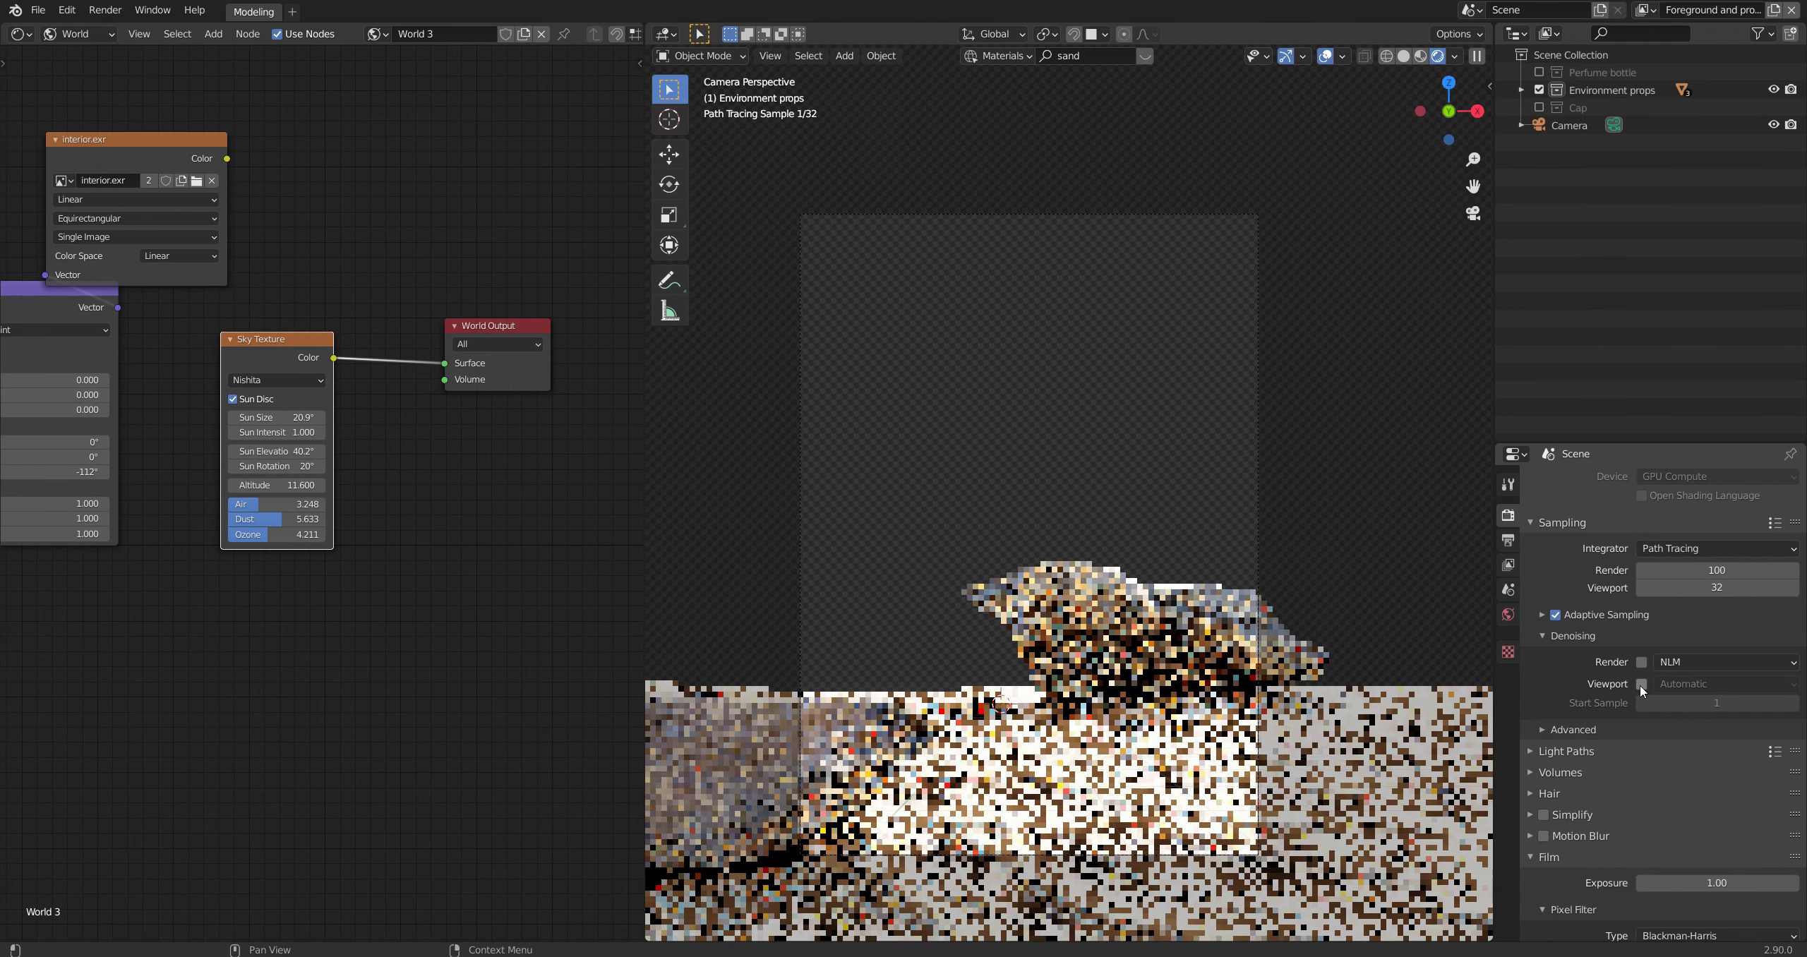
{"action": "left_click", "coordinate": [1642, 684]}
{"action": "left_click", "coordinate": [1641, 684]}
{"action": "left_click", "coordinate": [1641, 662]}
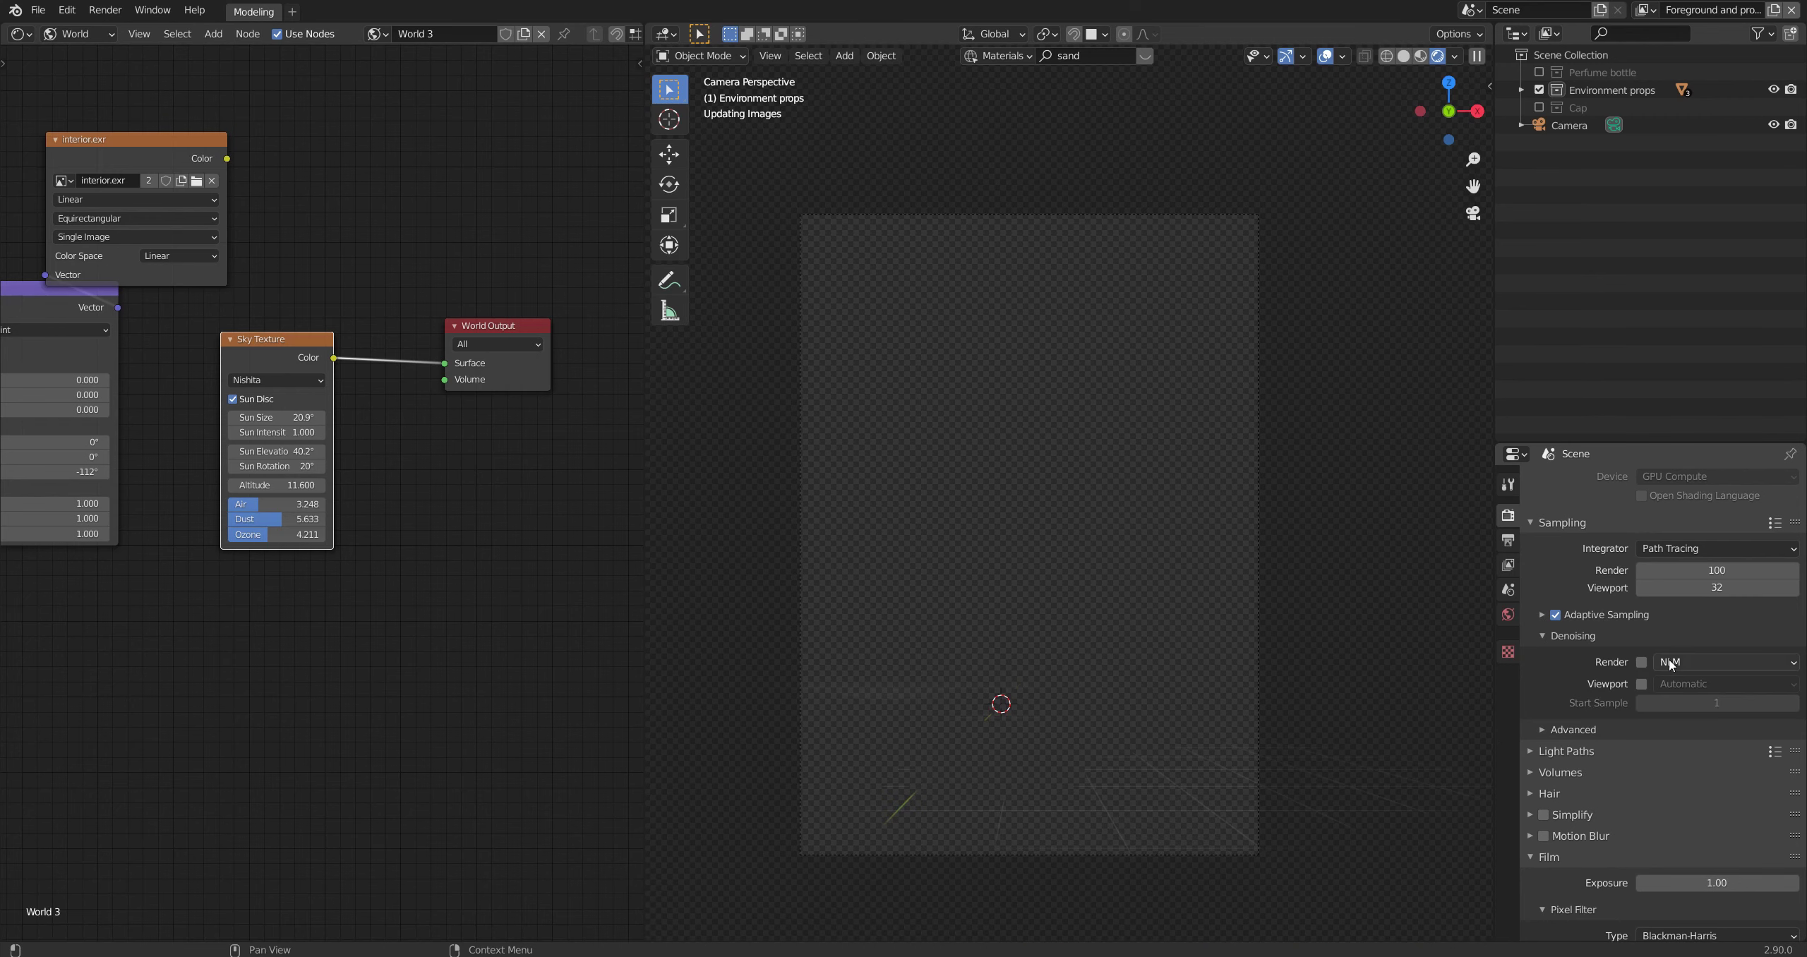
{"action": "left_click", "coordinate": [1723, 662]}
{"action": "left_click", "coordinate": [1708, 696]}
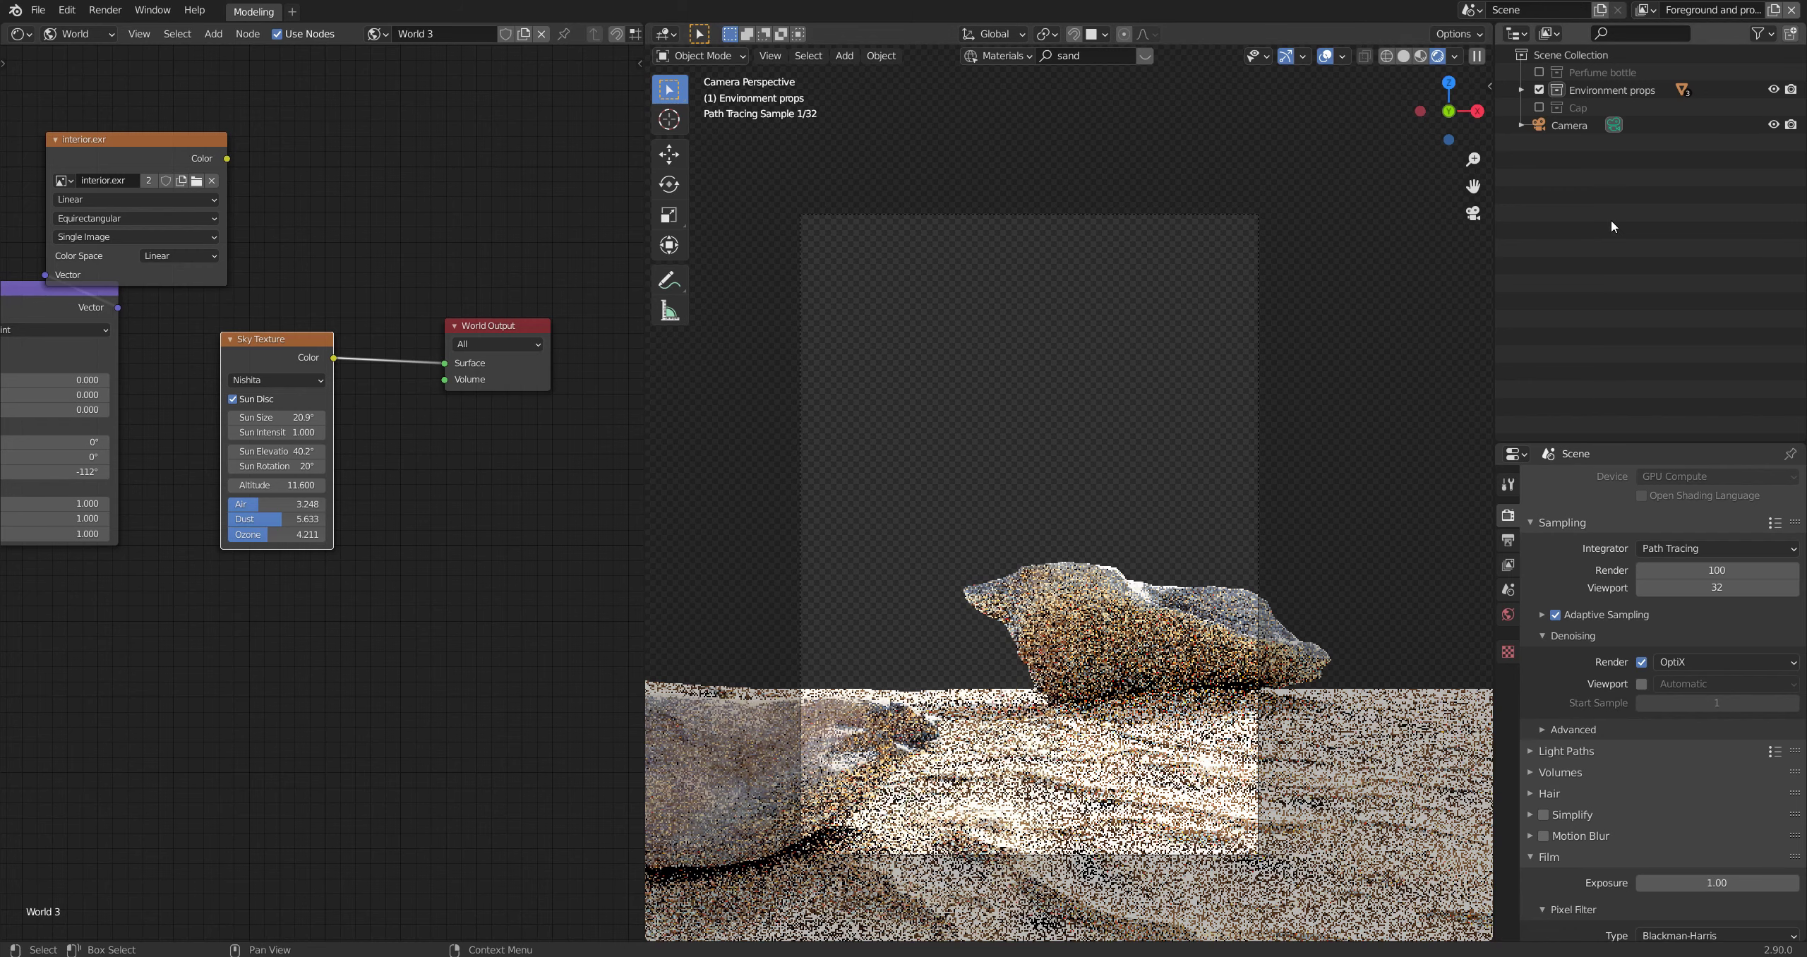
Step: Switch through the Perfume and RenderLayer view layers, examine their rendered previews and select the bottle
{"action": "left_click", "coordinate": [1645, 10]}
{"action": "left_click", "coordinate": [1464, 72]}
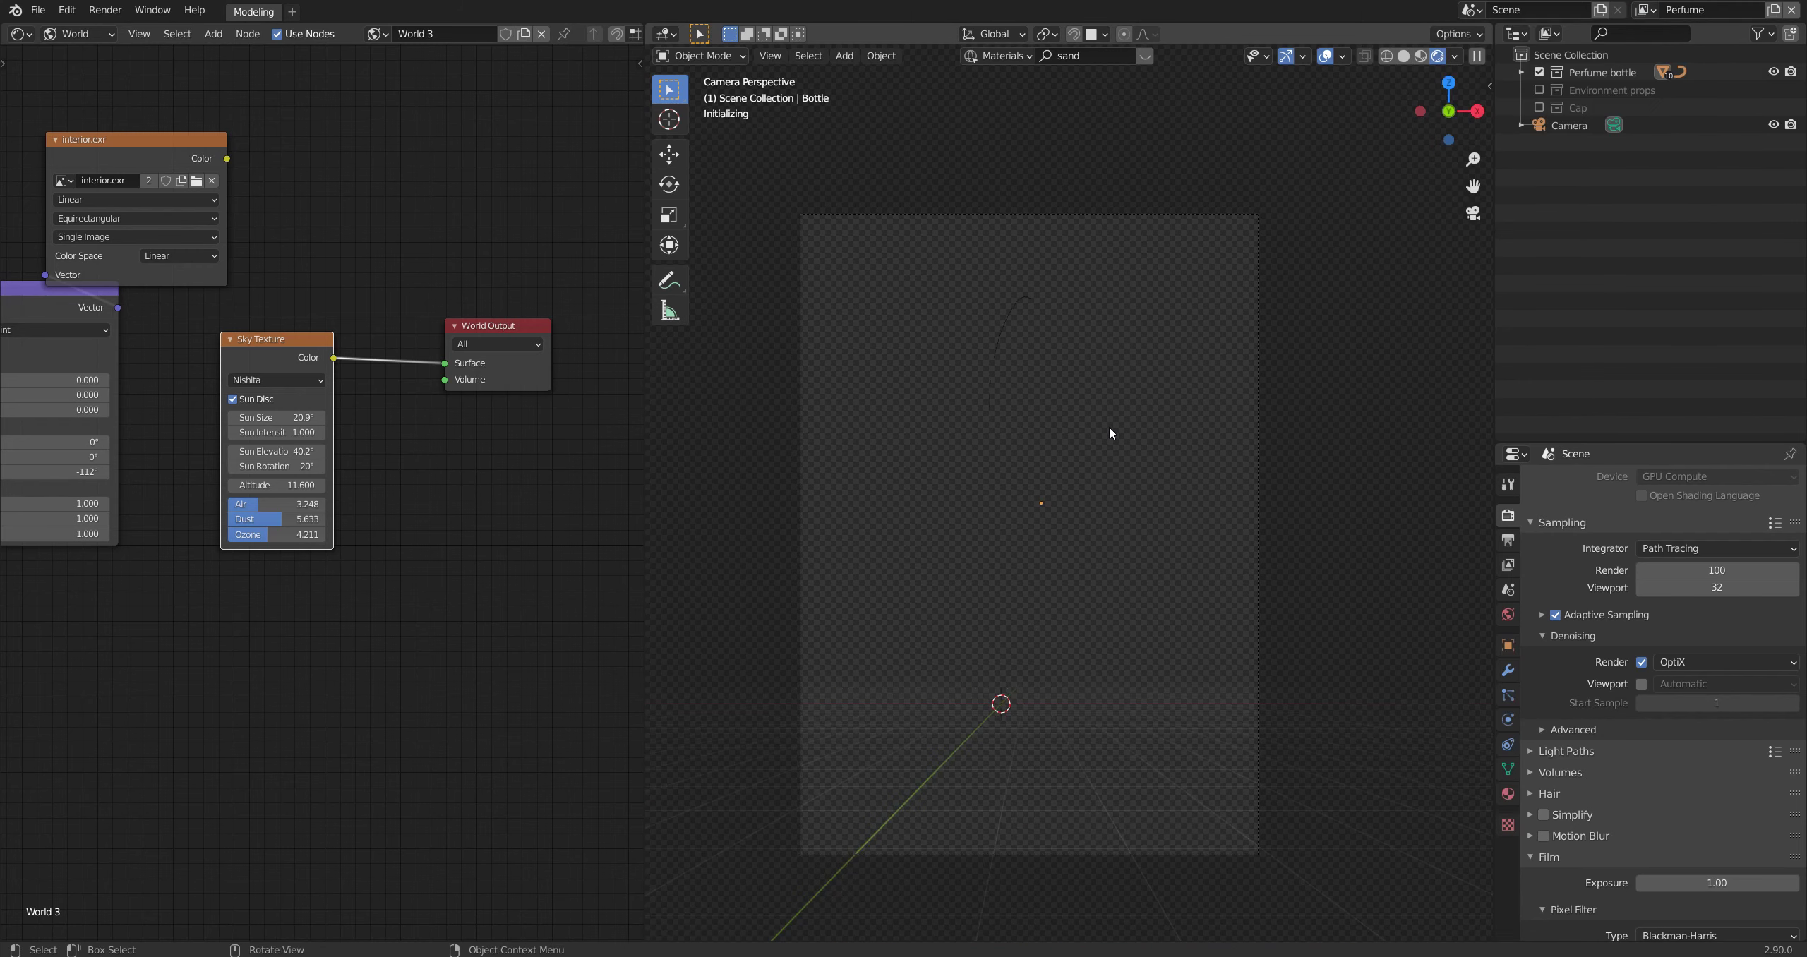
{"action": "left_click", "coordinate": [1645, 10]}
{"action": "left_click", "coordinate": [1473, 87]}
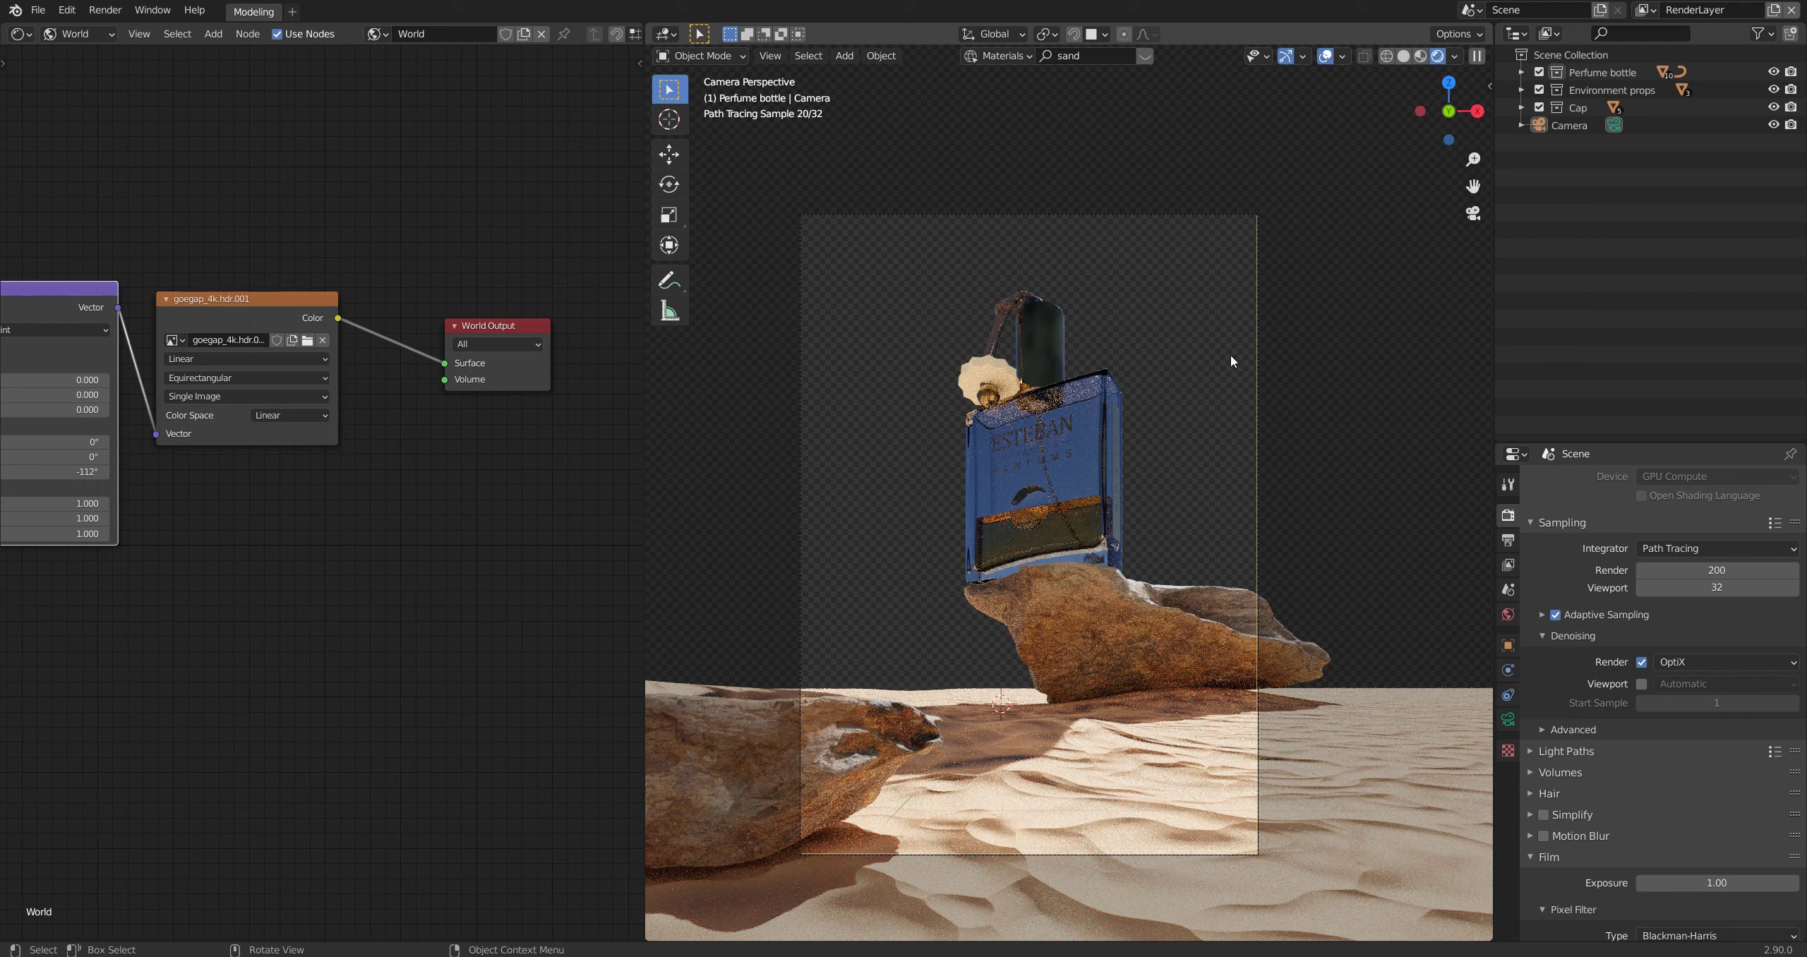
{"action": "left_click", "coordinate": [1645, 12]}
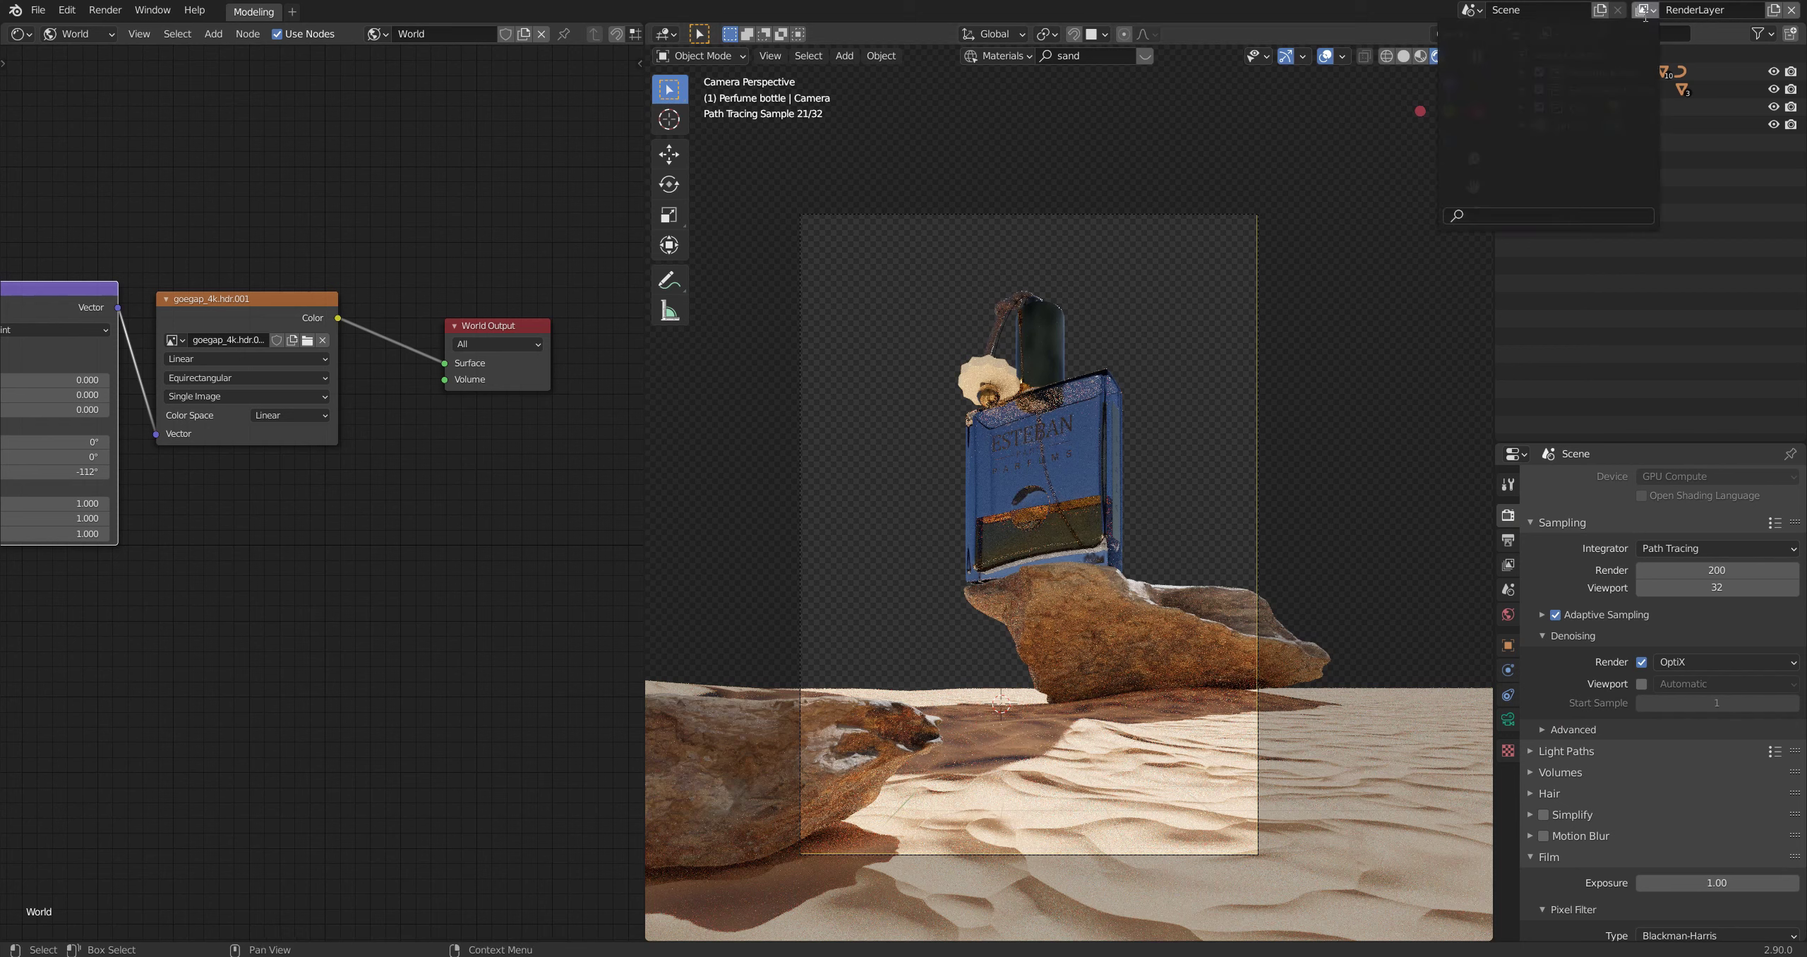
{"action": "left_click", "coordinate": [1645, 12]}
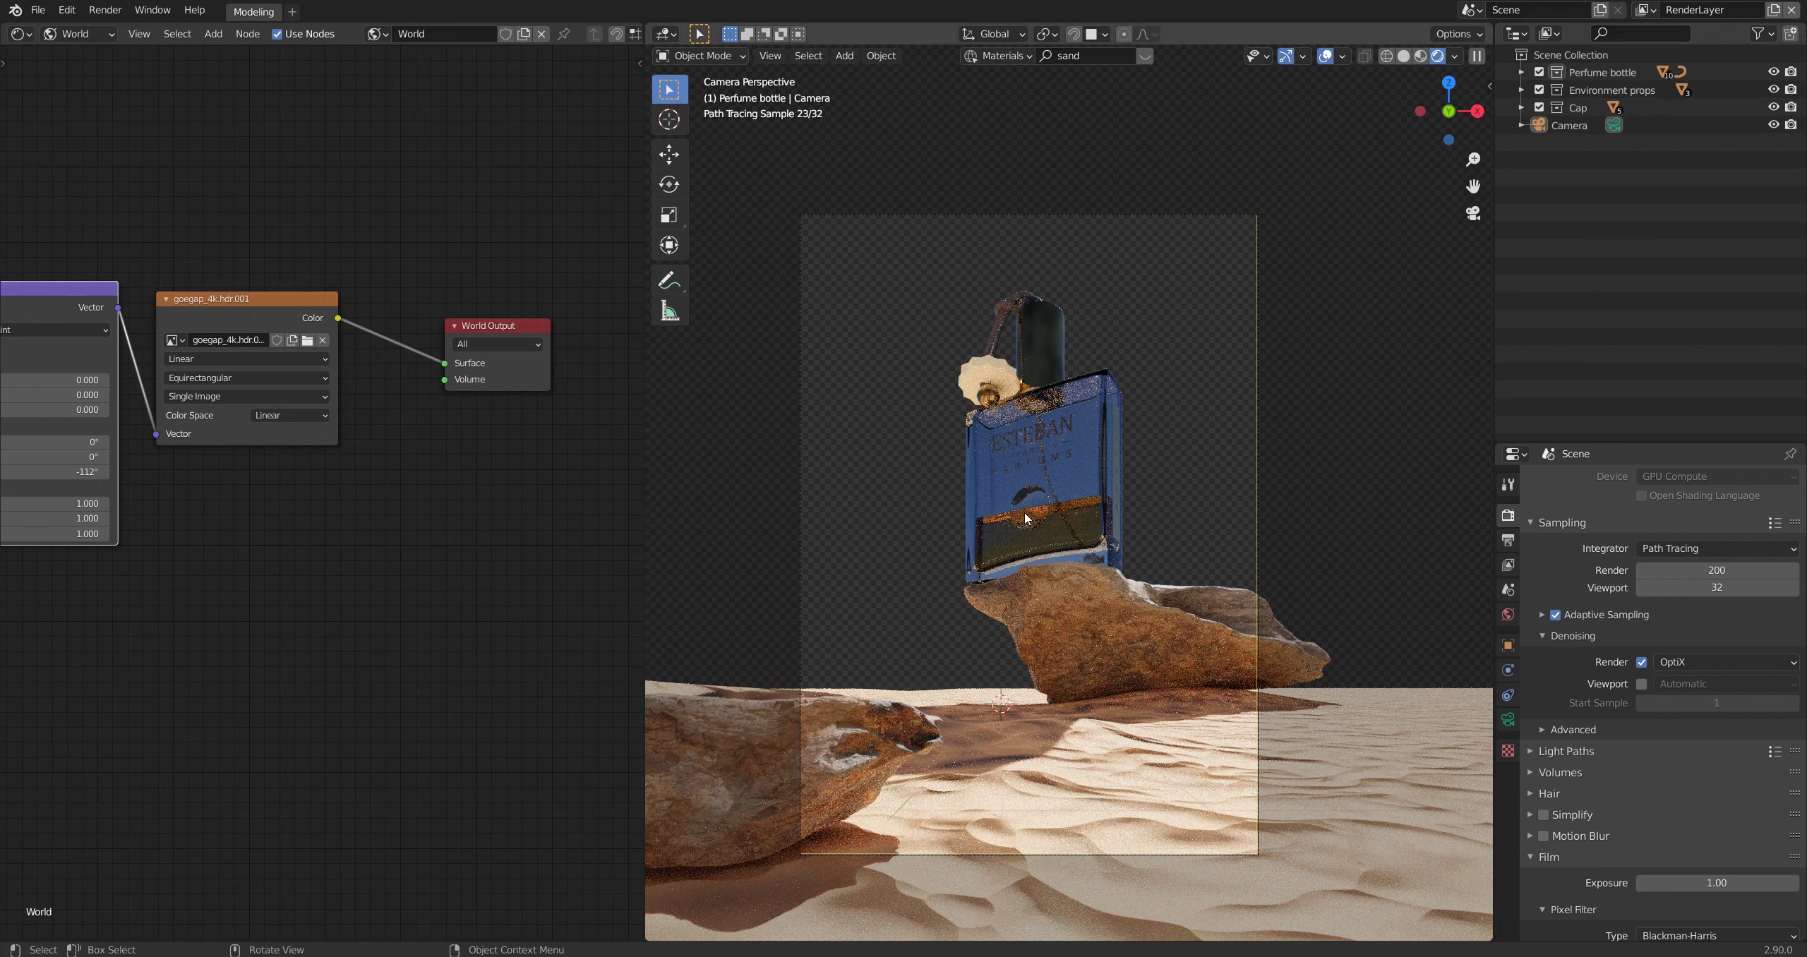
{"action": "left_click", "coordinate": [1041, 452]}
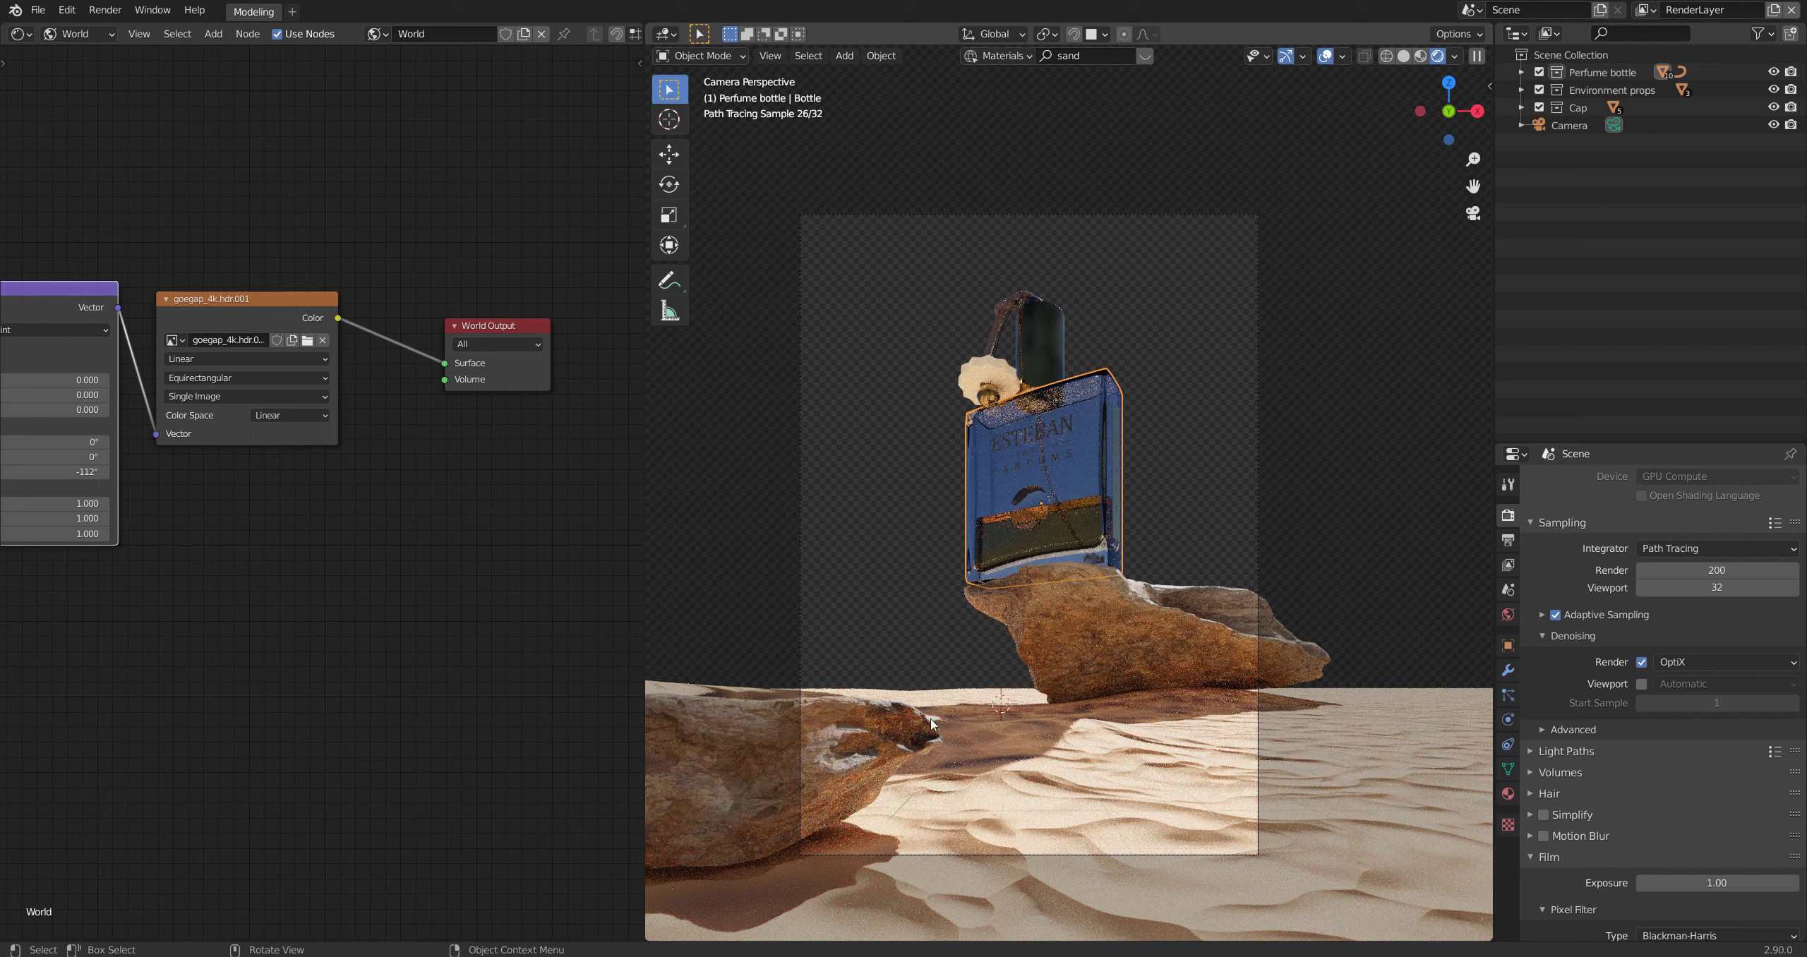
Step: Switch to the Foreground and props view layer and examine the rocks and sand in its rendered preview
{"action": "left_click", "coordinate": [1644, 9]}
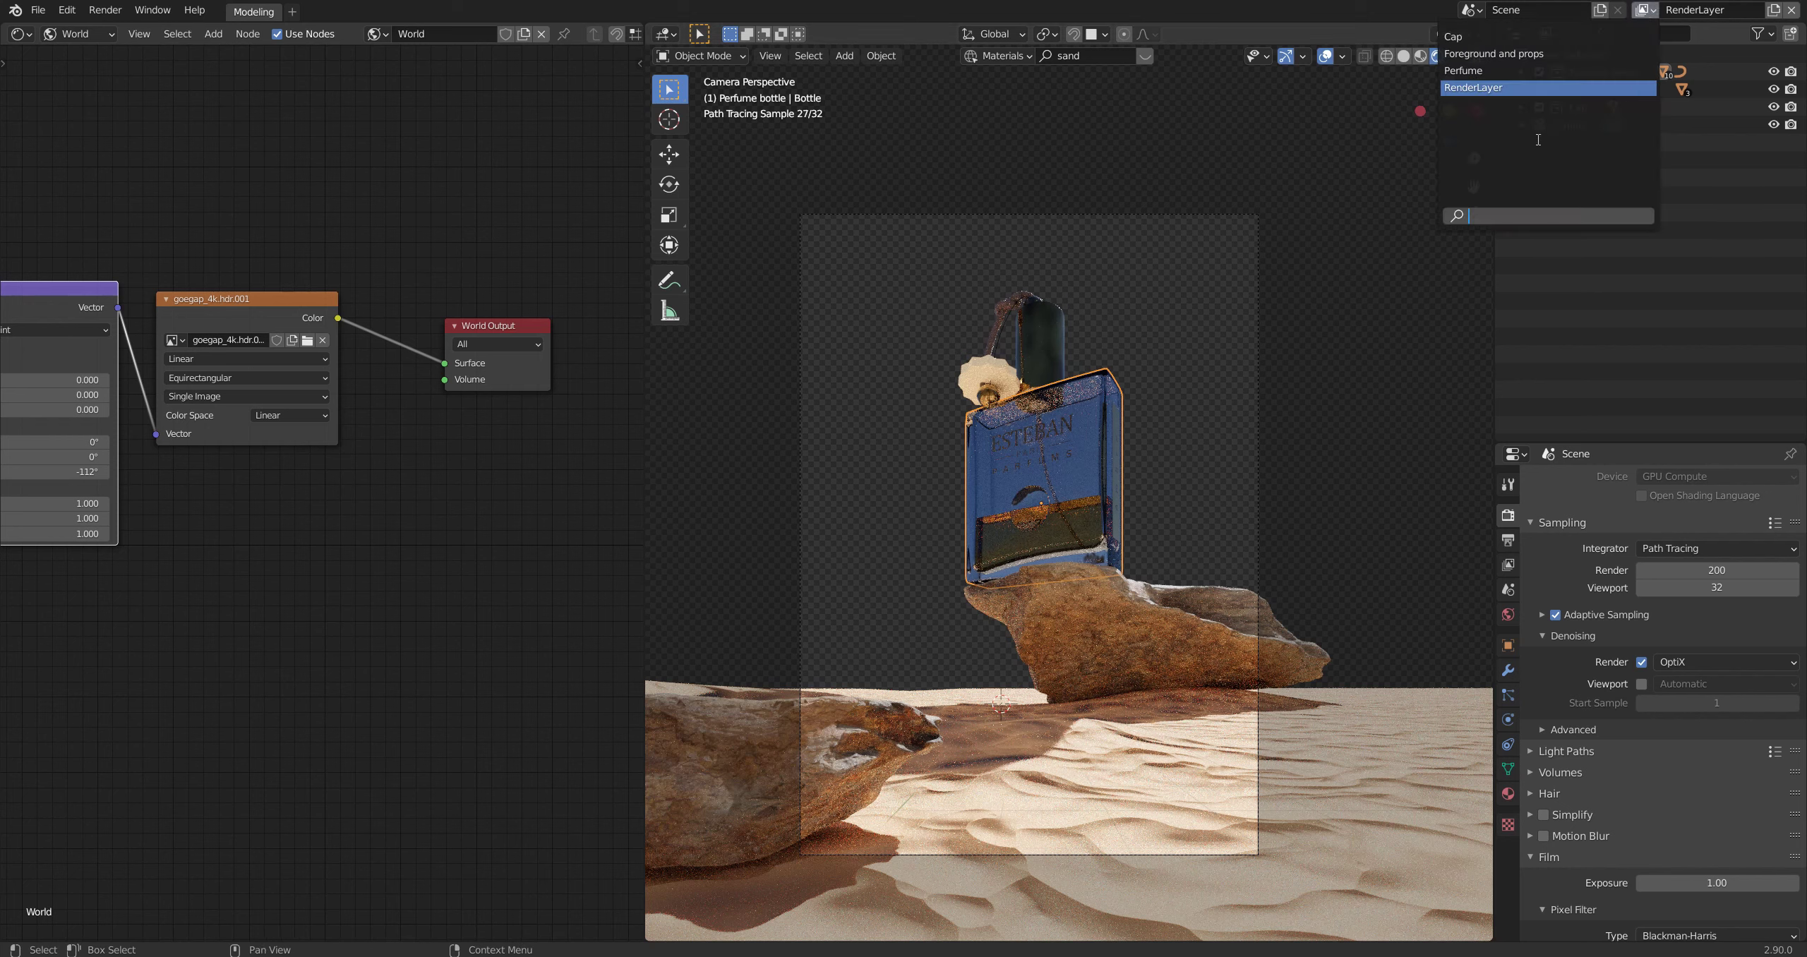
{"action": "left_click", "coordinate": [1493, 54]}
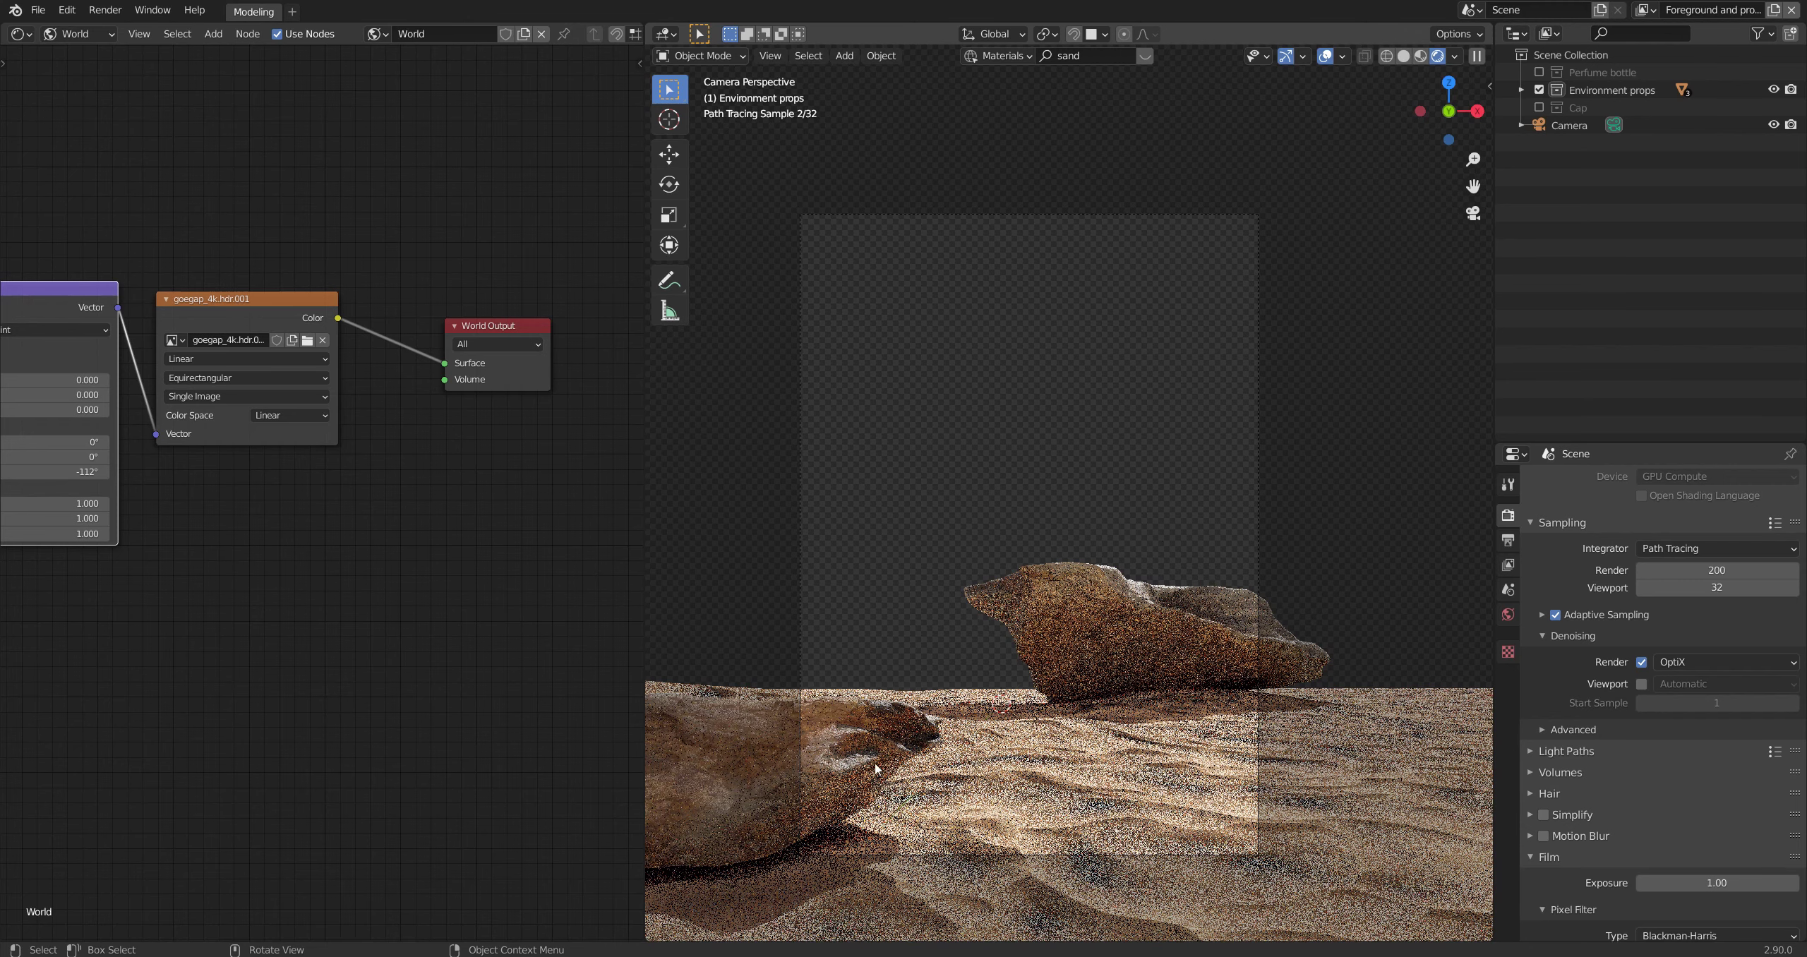
{"action": "left_click", "coordinate": [1645, 10]}
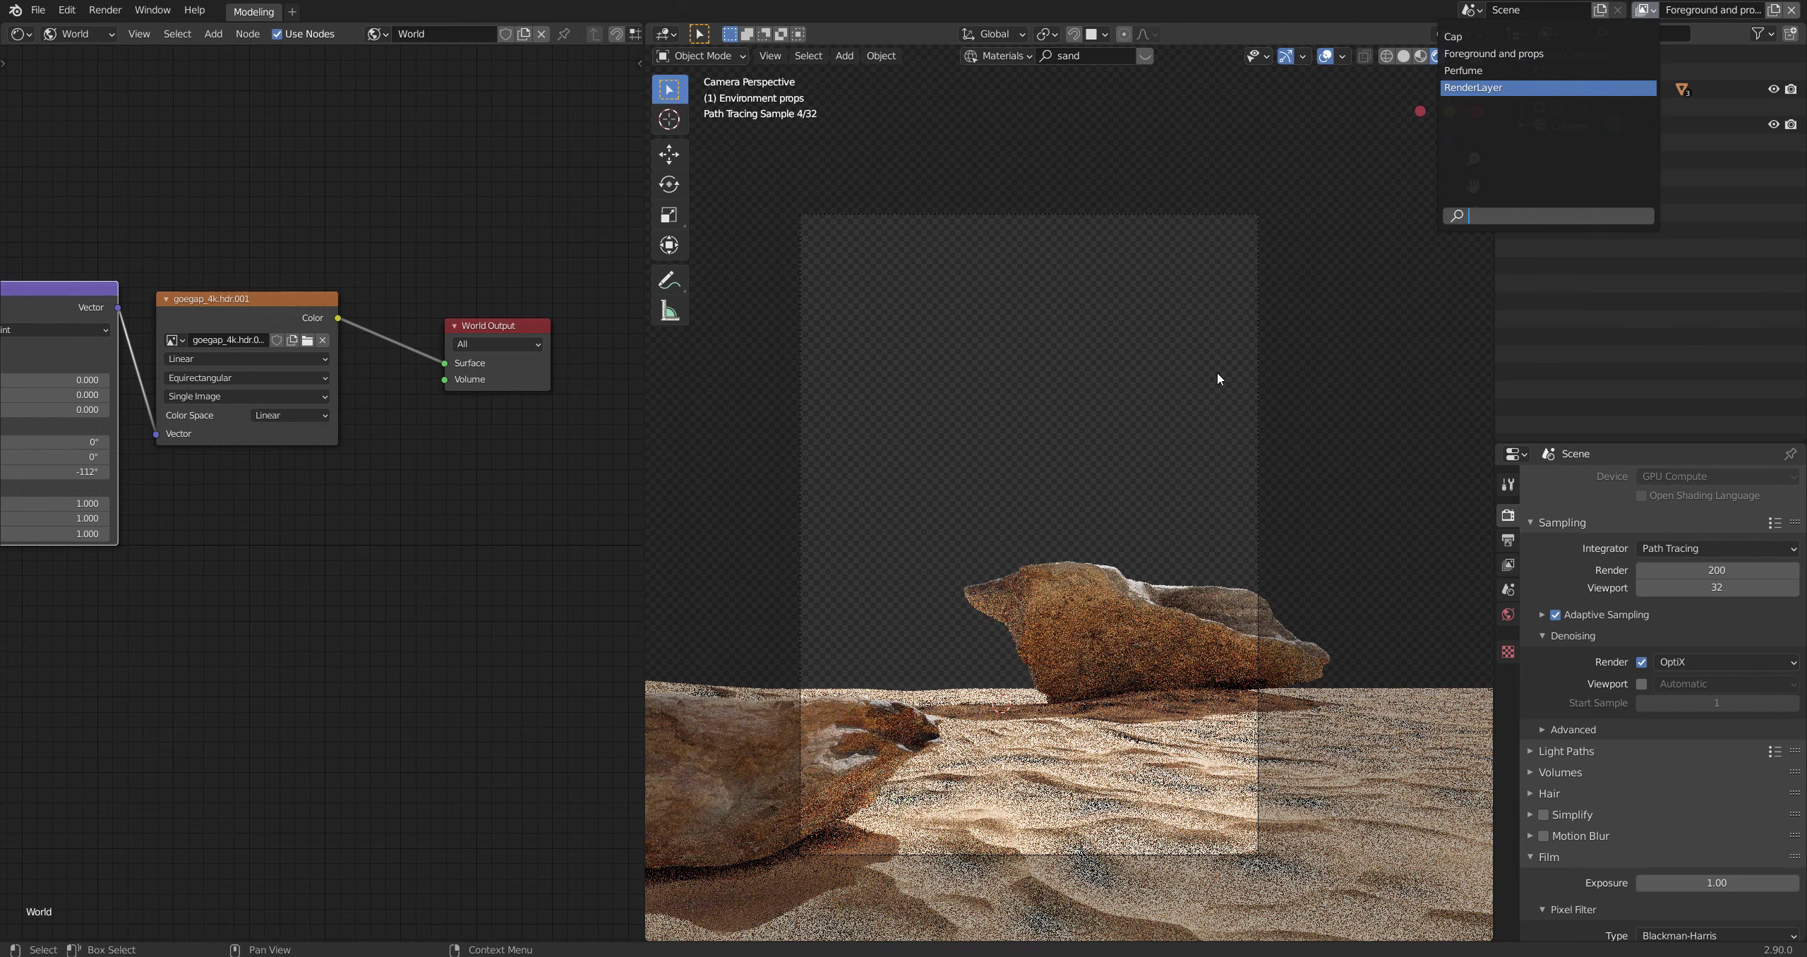
{"action": "key", "text": "Return"}
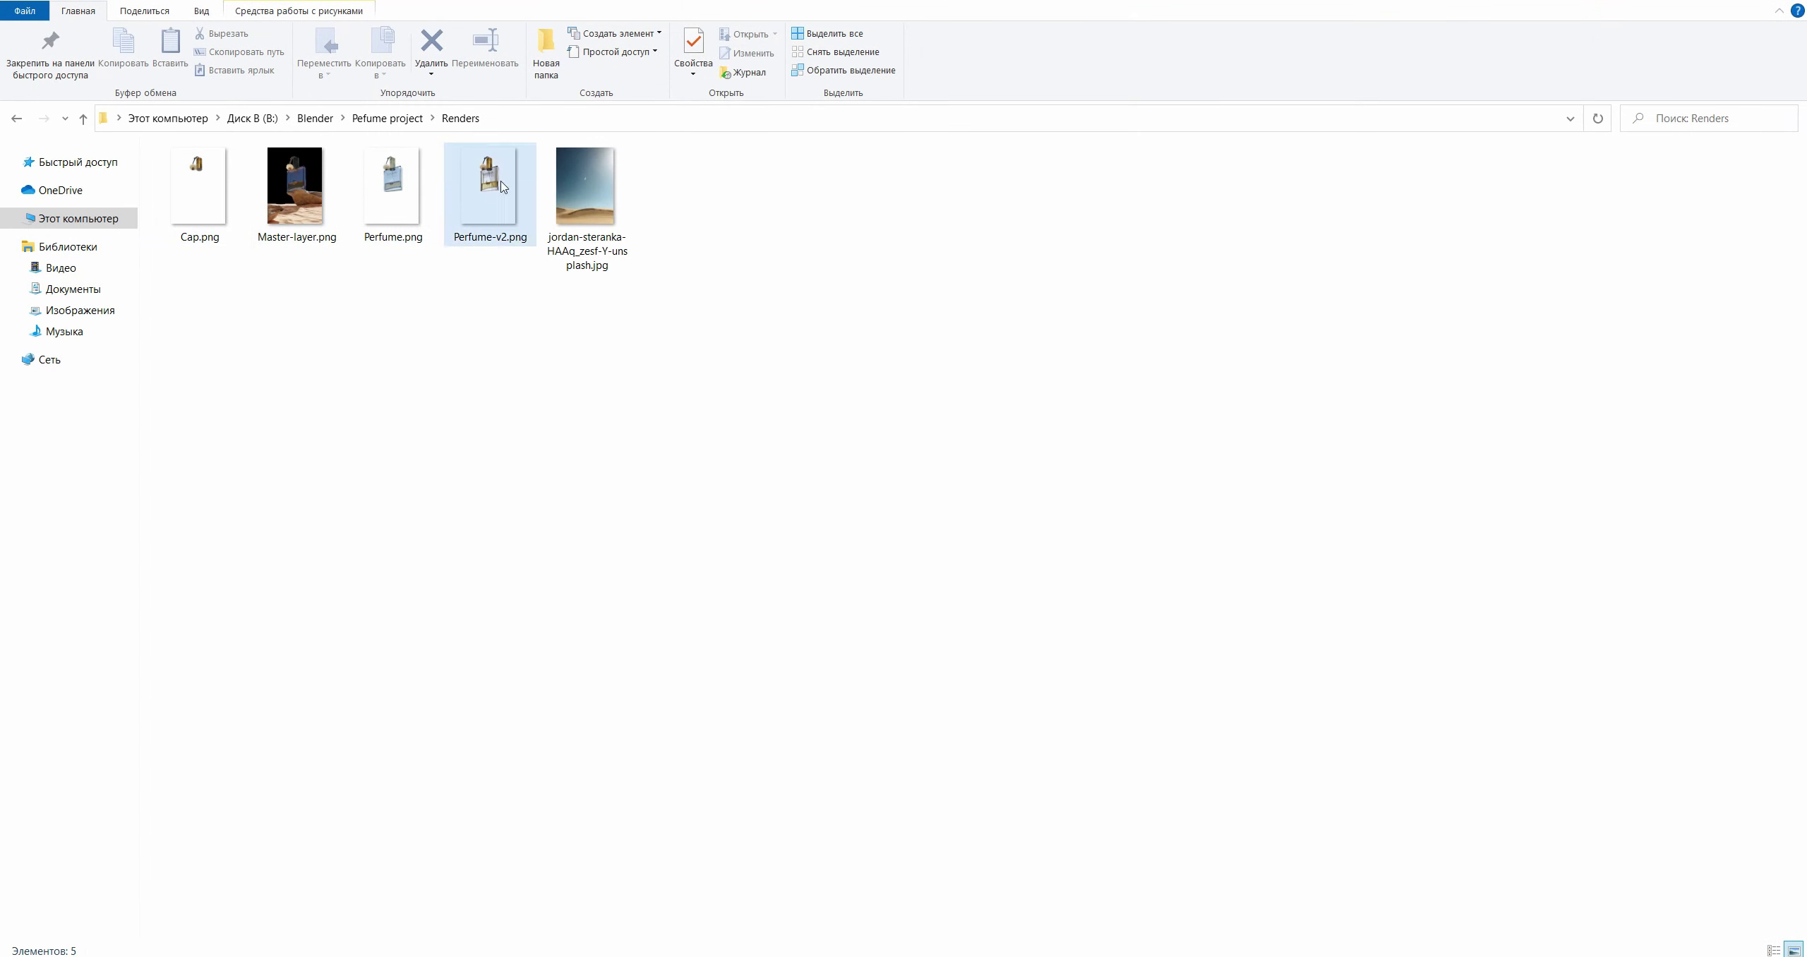
Step: Open Master-layer.png from the Renders folder and look through the perfume renders and the desert sky photo
{"action": "double_click", "coordinate": [301, 192]}
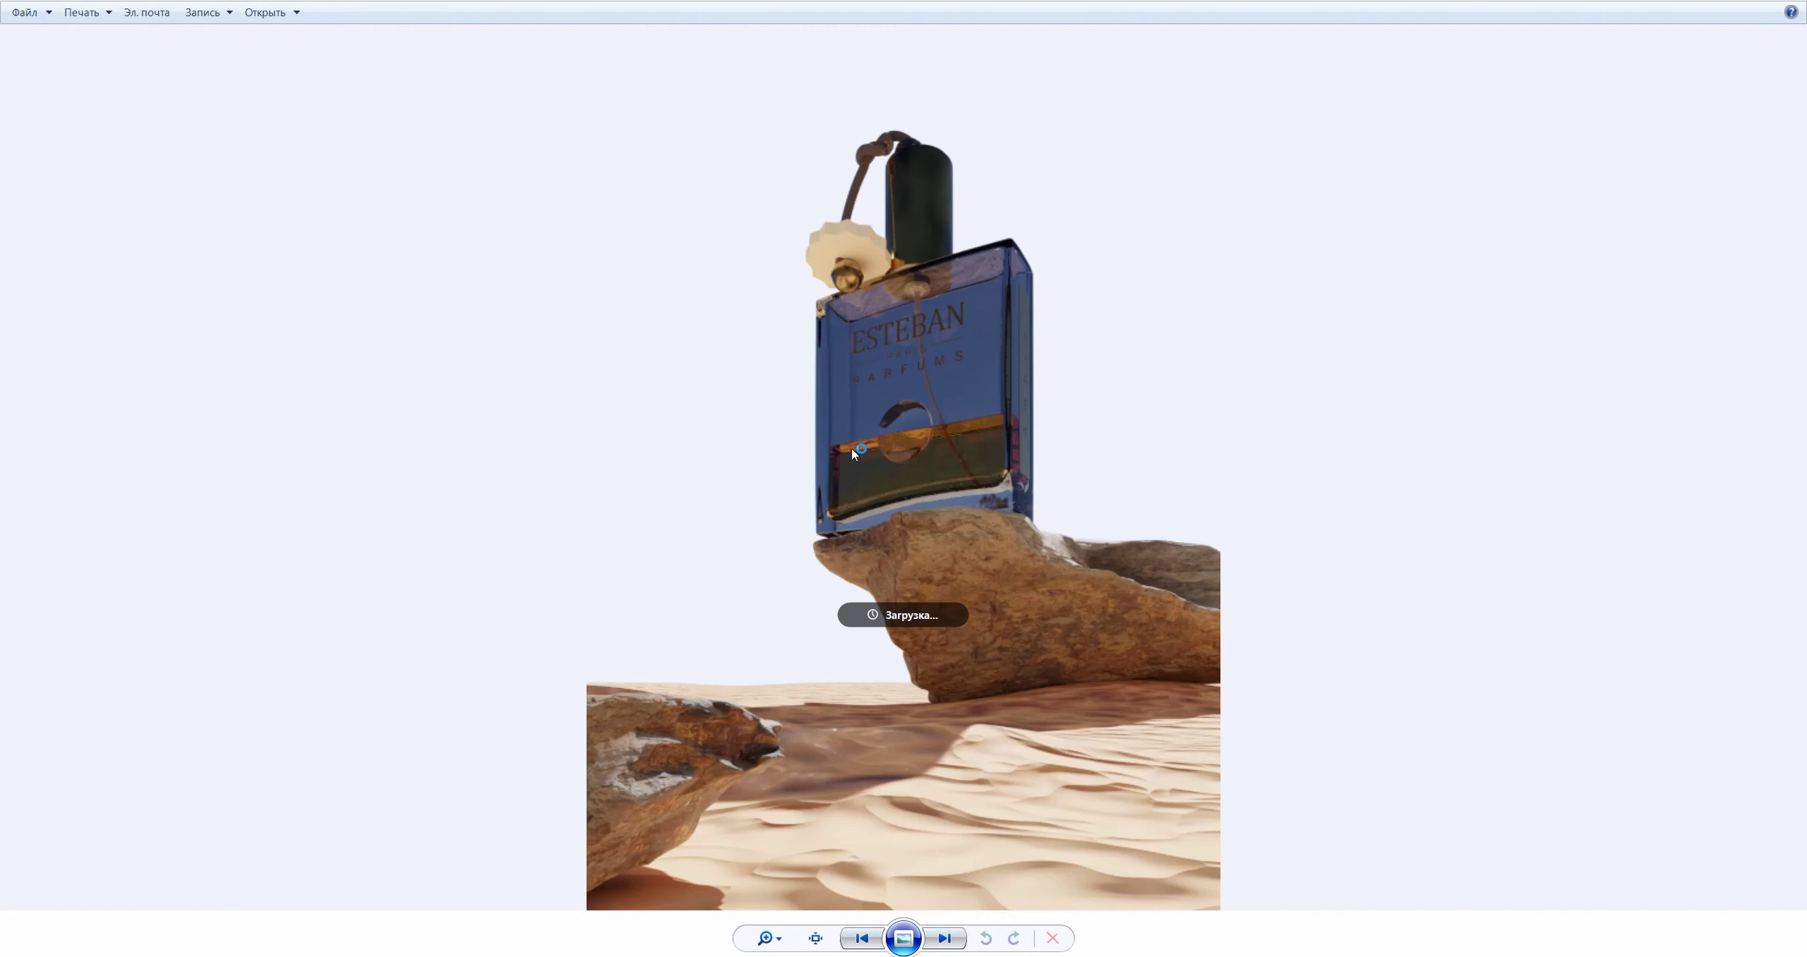
{"action": "left_click", "coordinate": [944, 939]}
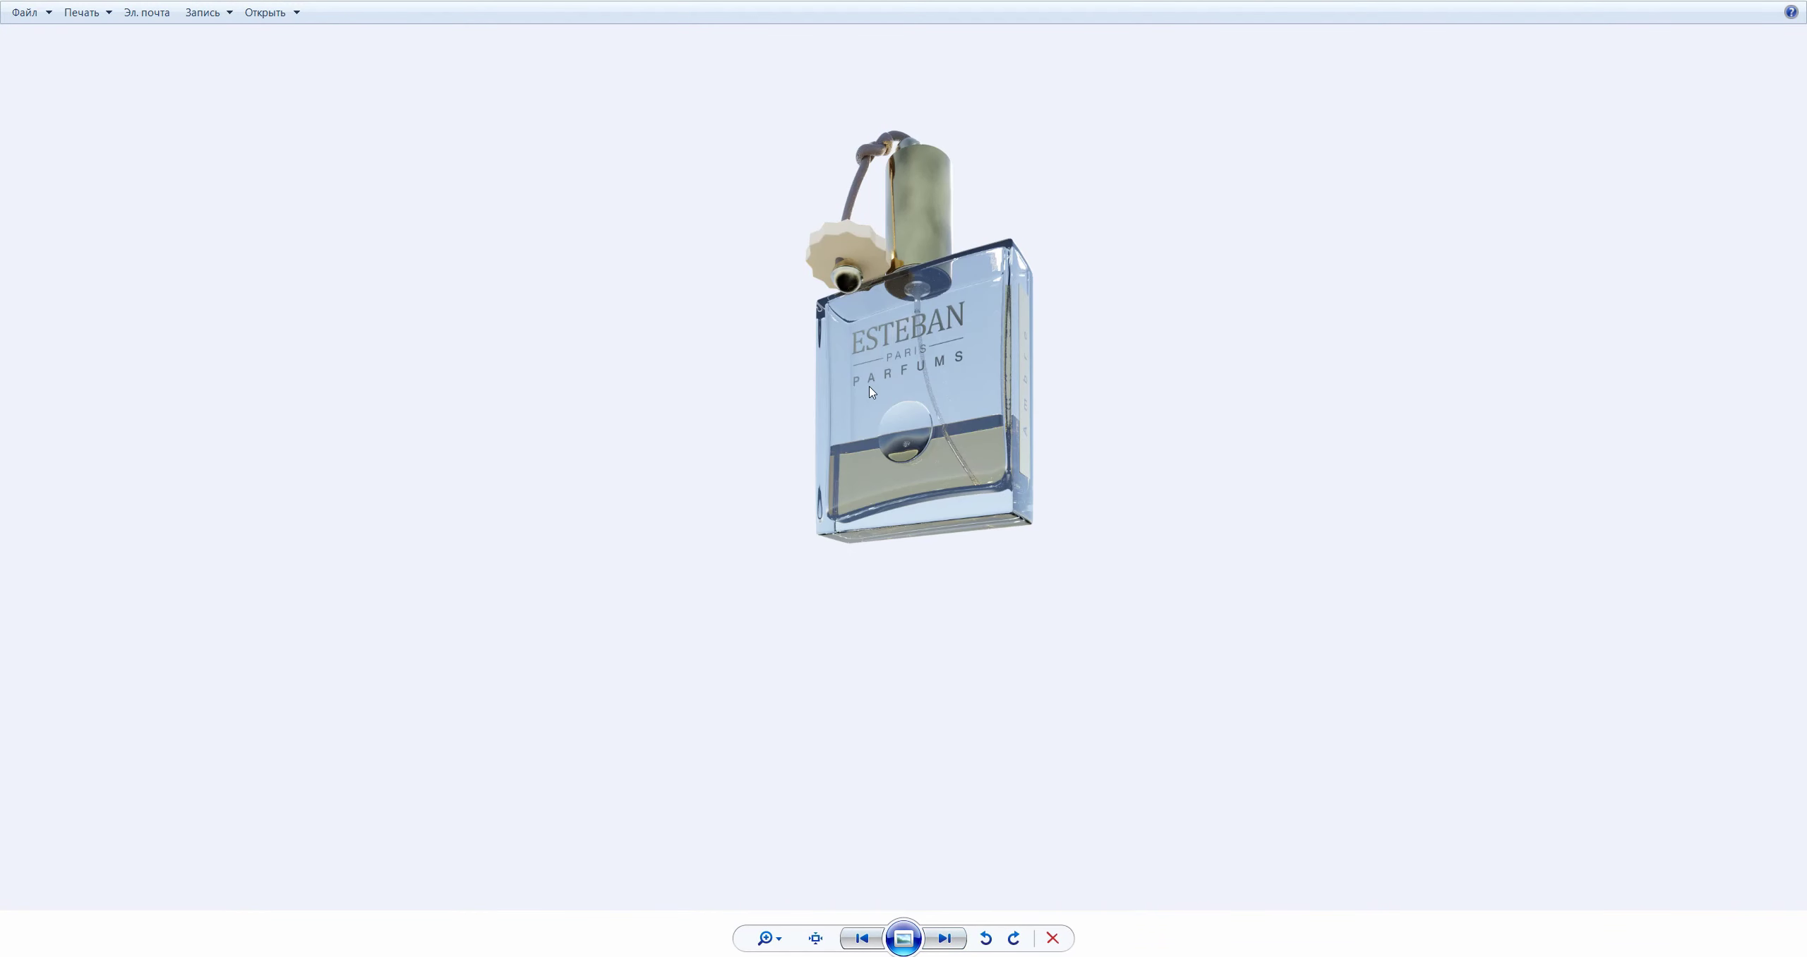
{"action": "key", "text": "Right"}
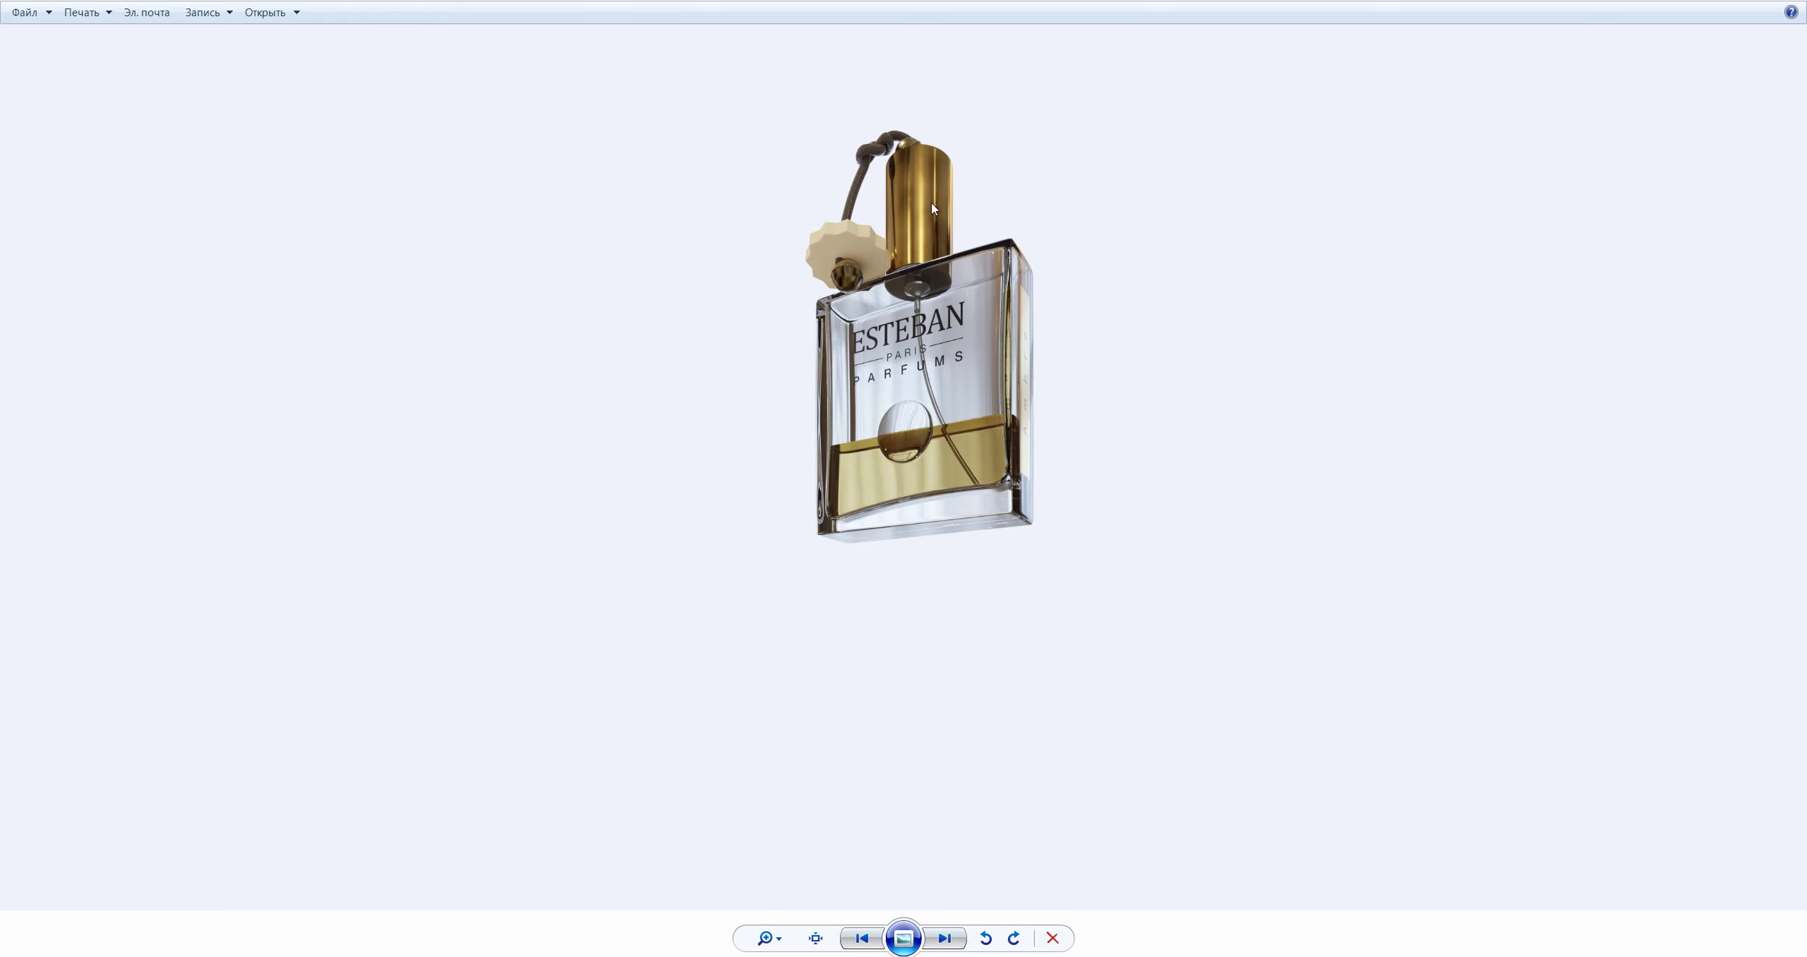
{"action": "key", "text": "Right"}
{"action": "key", "text": "Right"}
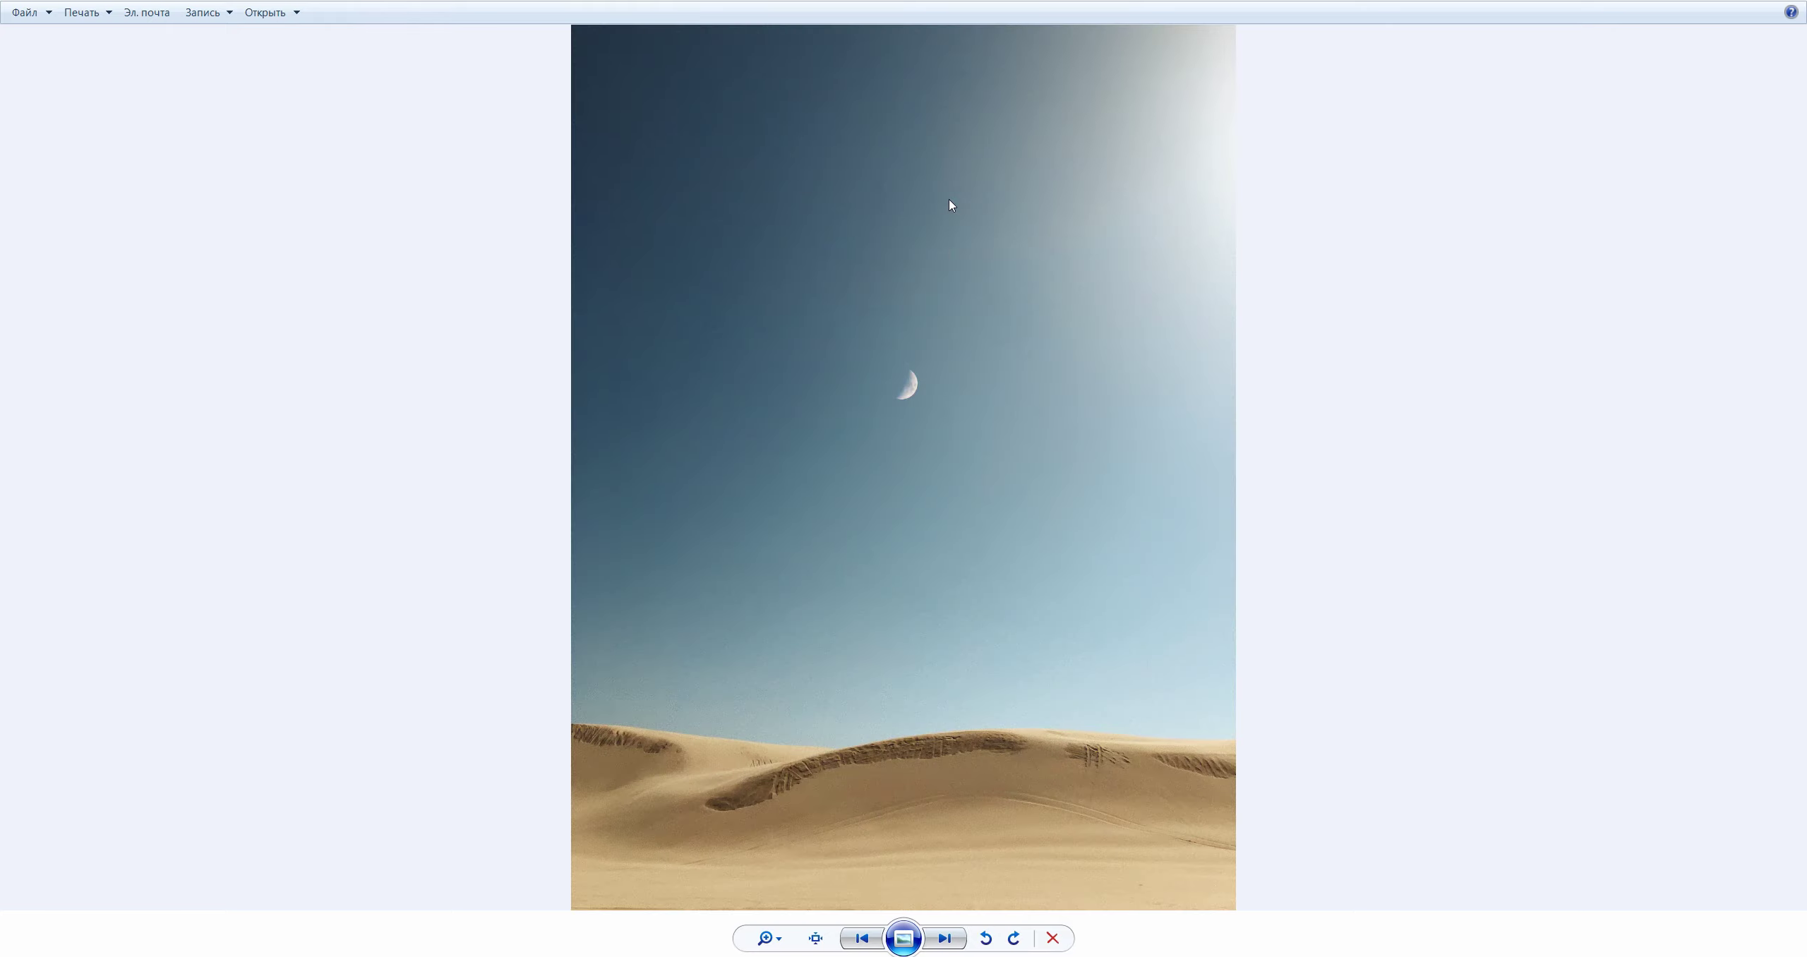
{"action": "key", "text": "Left"}
{"action": "key", "text": "Left"}
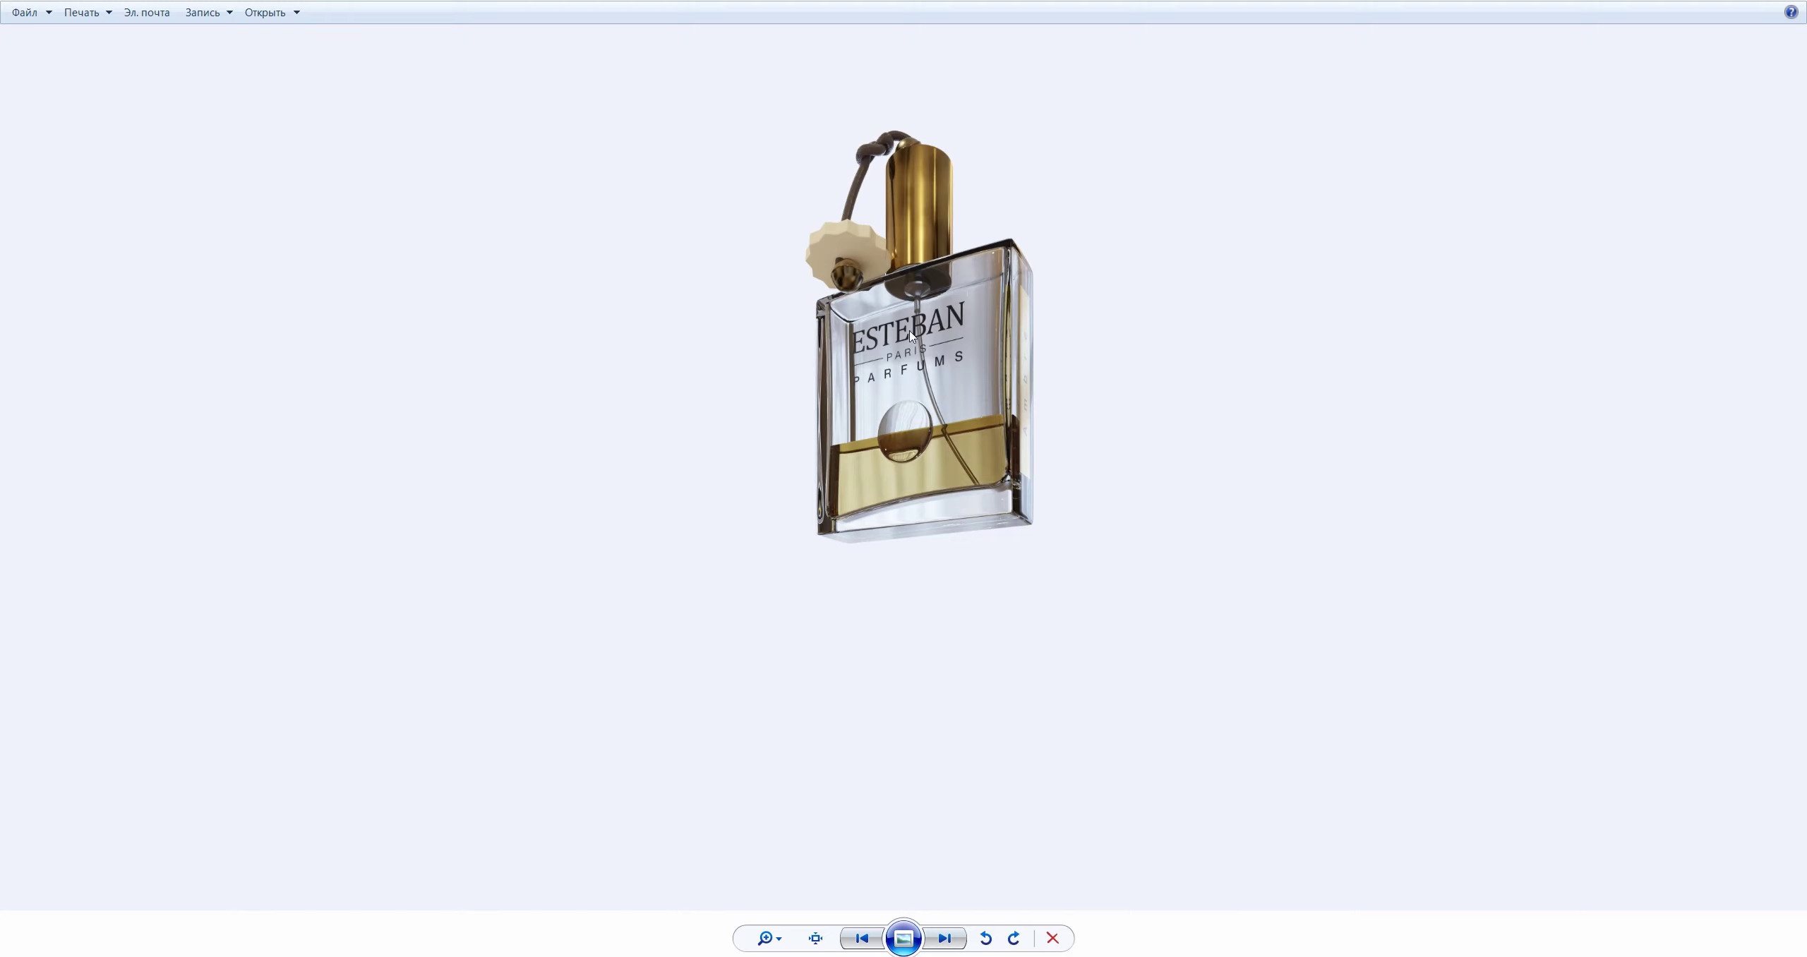
Step: Examine the Perfume-v2 render up close and compare it with the first Perfume render
{"action": "scroll", "coordinate": [916, 409], "scroll_direction": "up", "scroll_amount": 2}
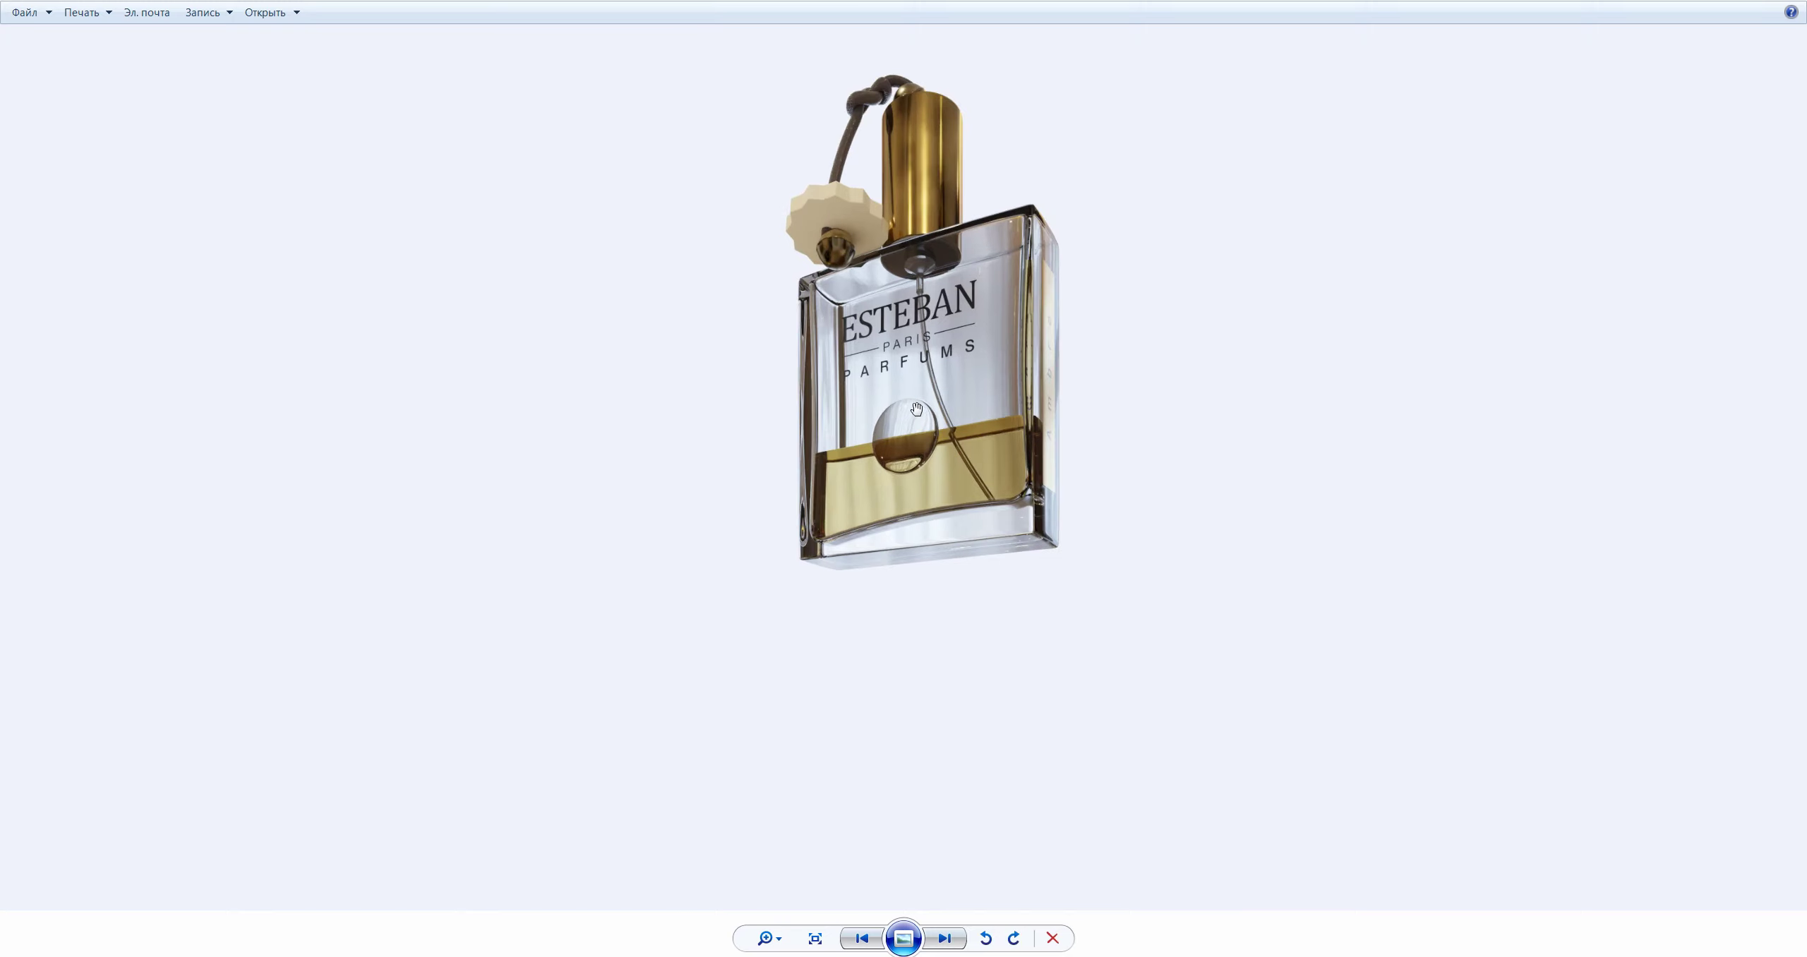
{"action": "scroll", "coordinate": [945, 342], "scroll_direction": "up", "scroll_amount": 1}
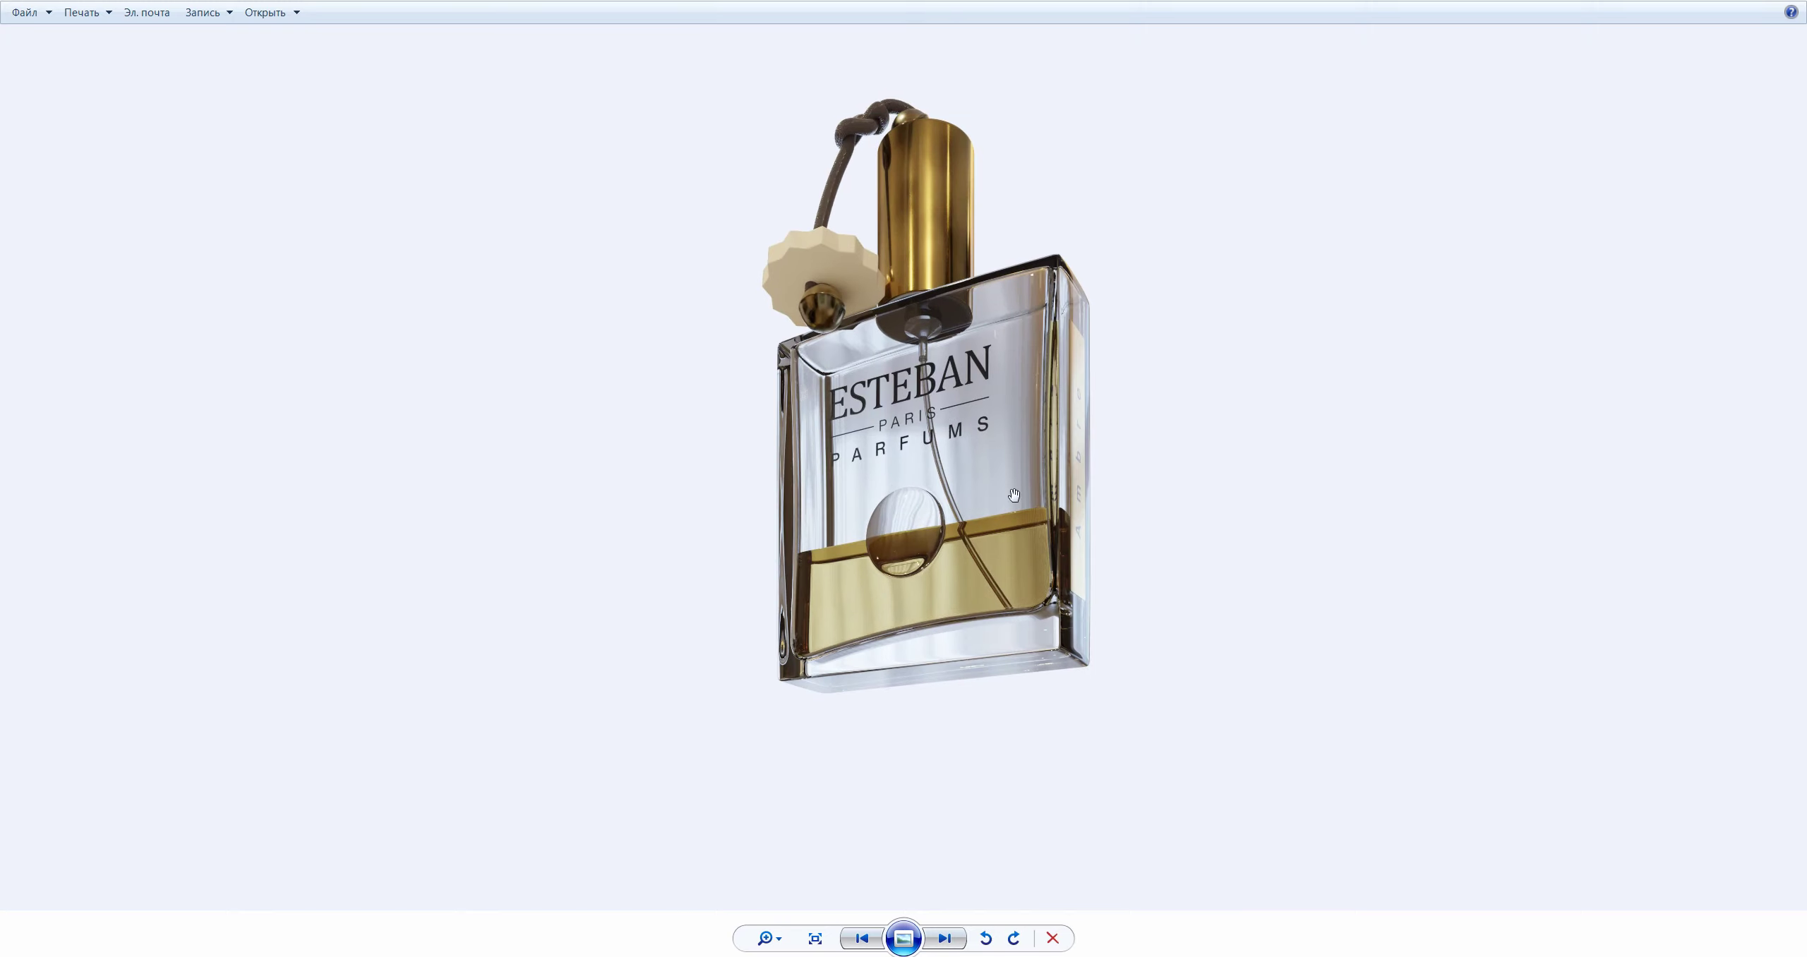
{"action": "scroll", "coordinate": [950, 457], "scroll_direction": "down", "scroll_amount": 3}
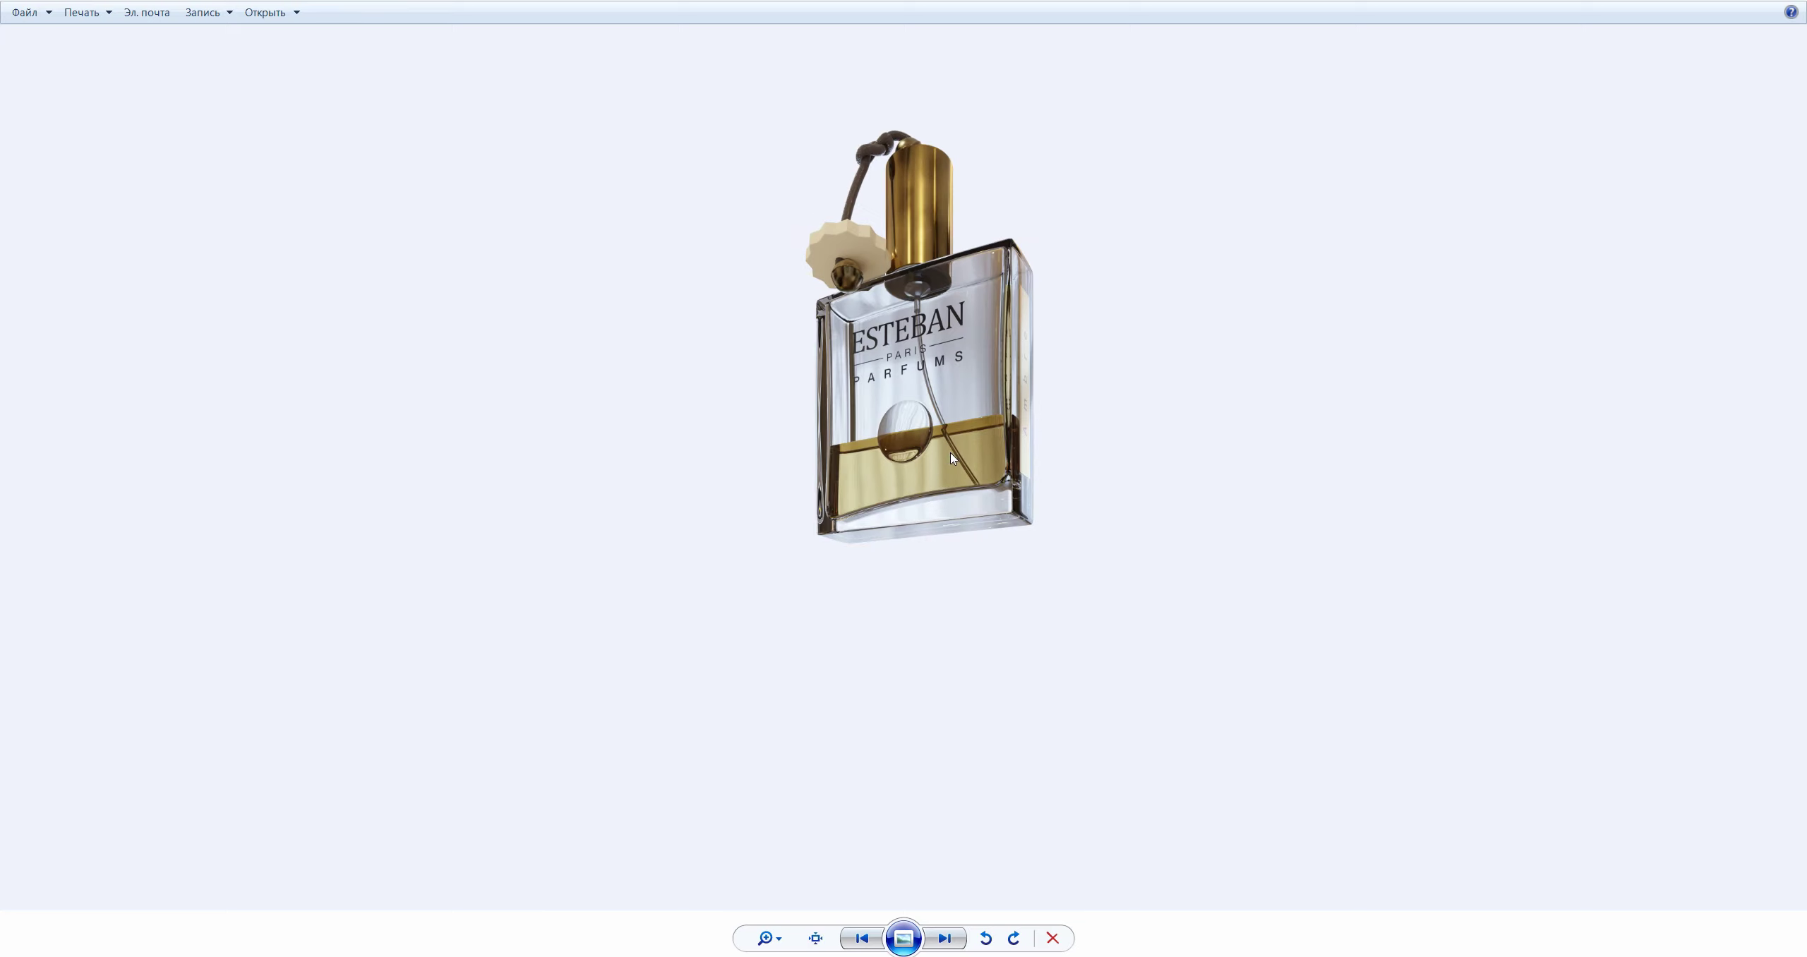
{"action": "left_click", "coordinate": [862, 938]}
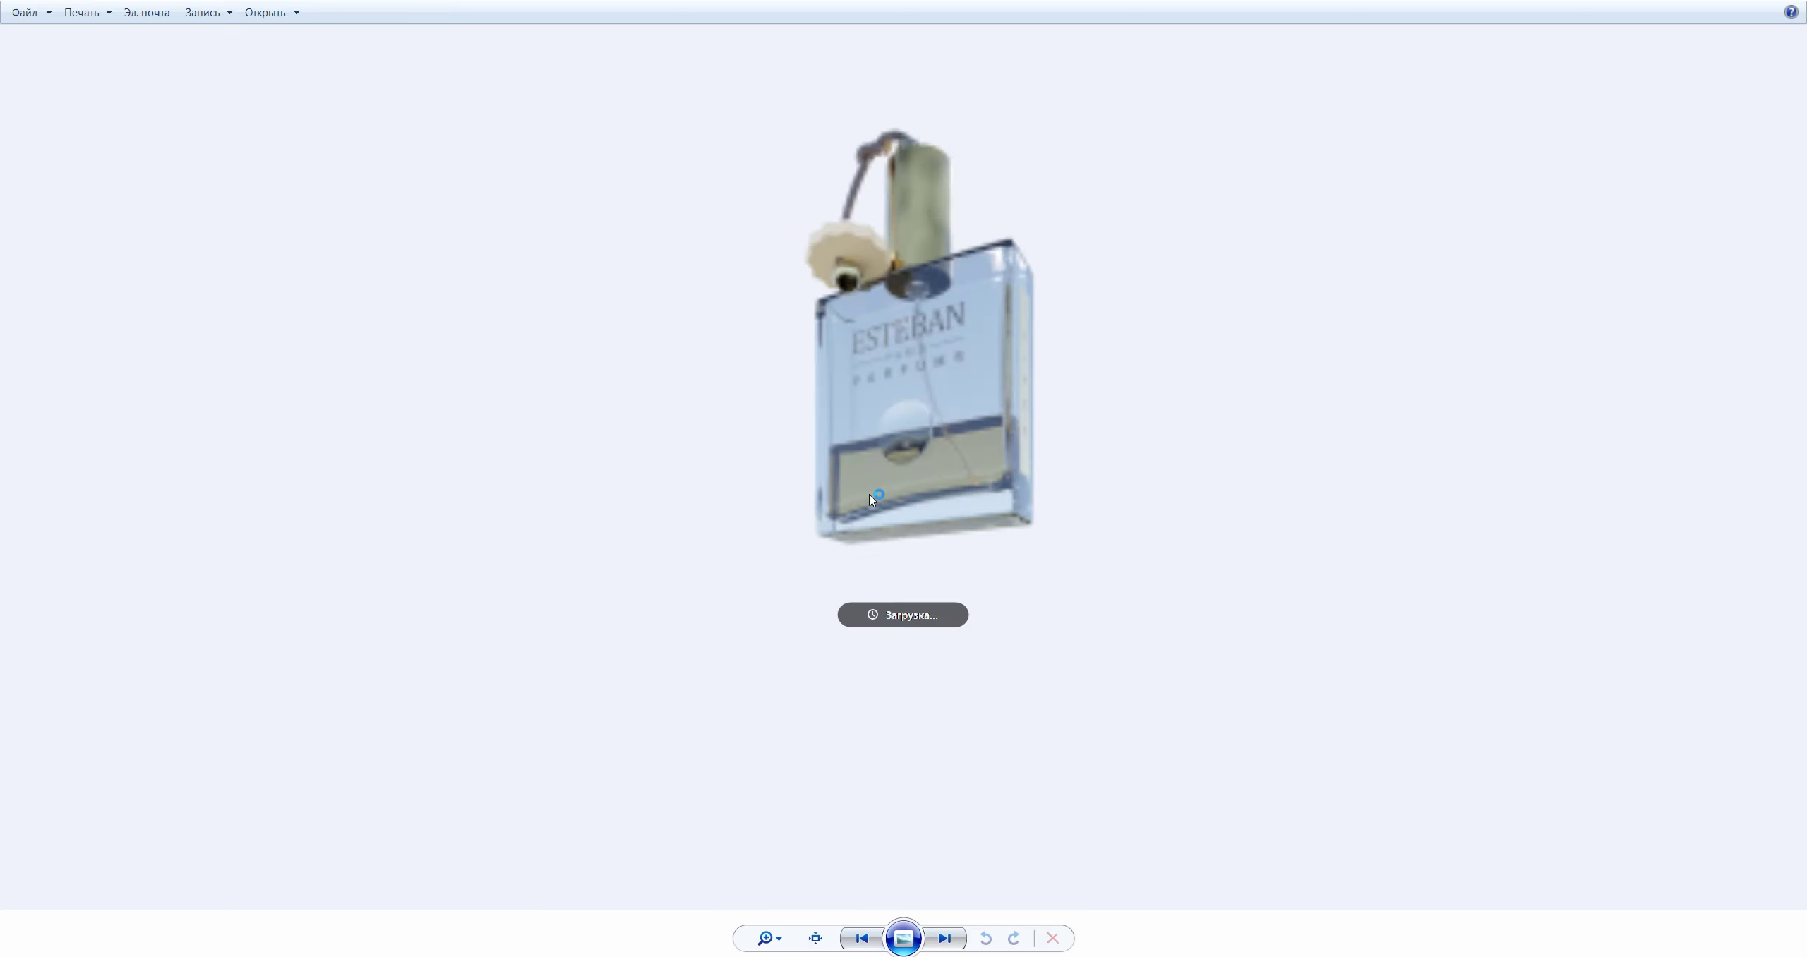
{"action": "left_click", "coordinate": [945, 938]}
{"action": "scroll", "coordinate": [904, 413], "scroll_direction": "up", "scroll_amount": 2}
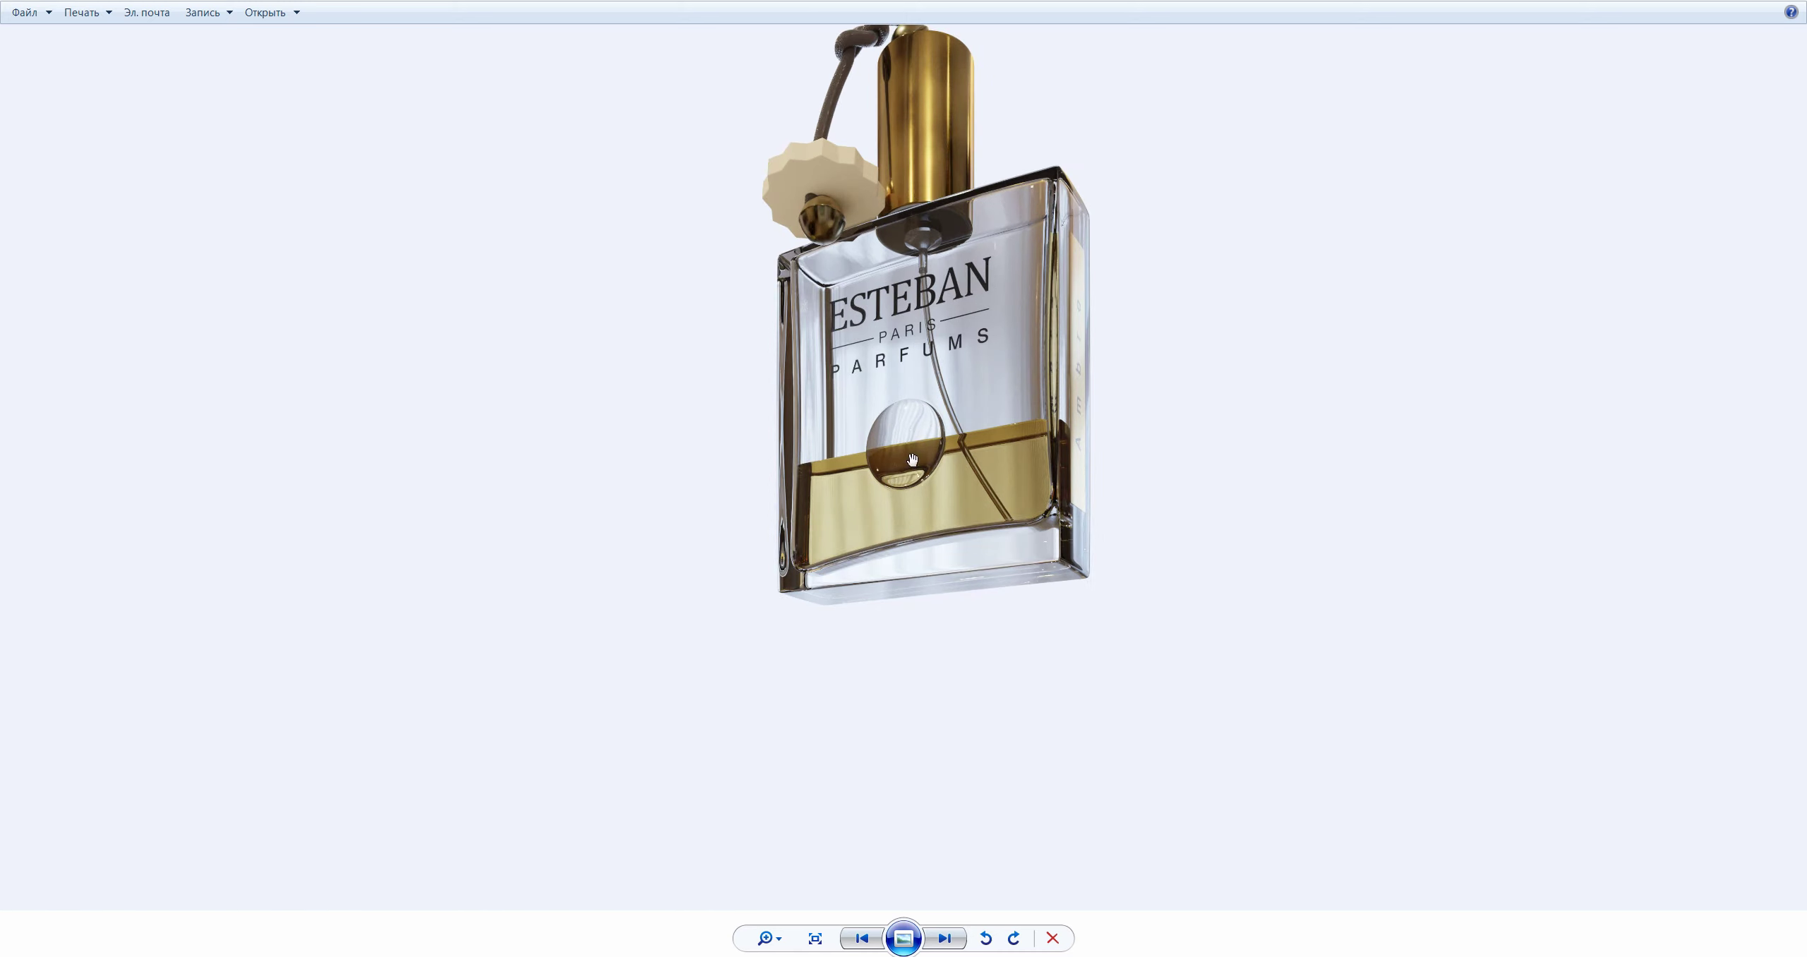
{"action": "scroll", "coordinate": [913, 462], "scroll_direction": "down", "scroll_amount": 2}
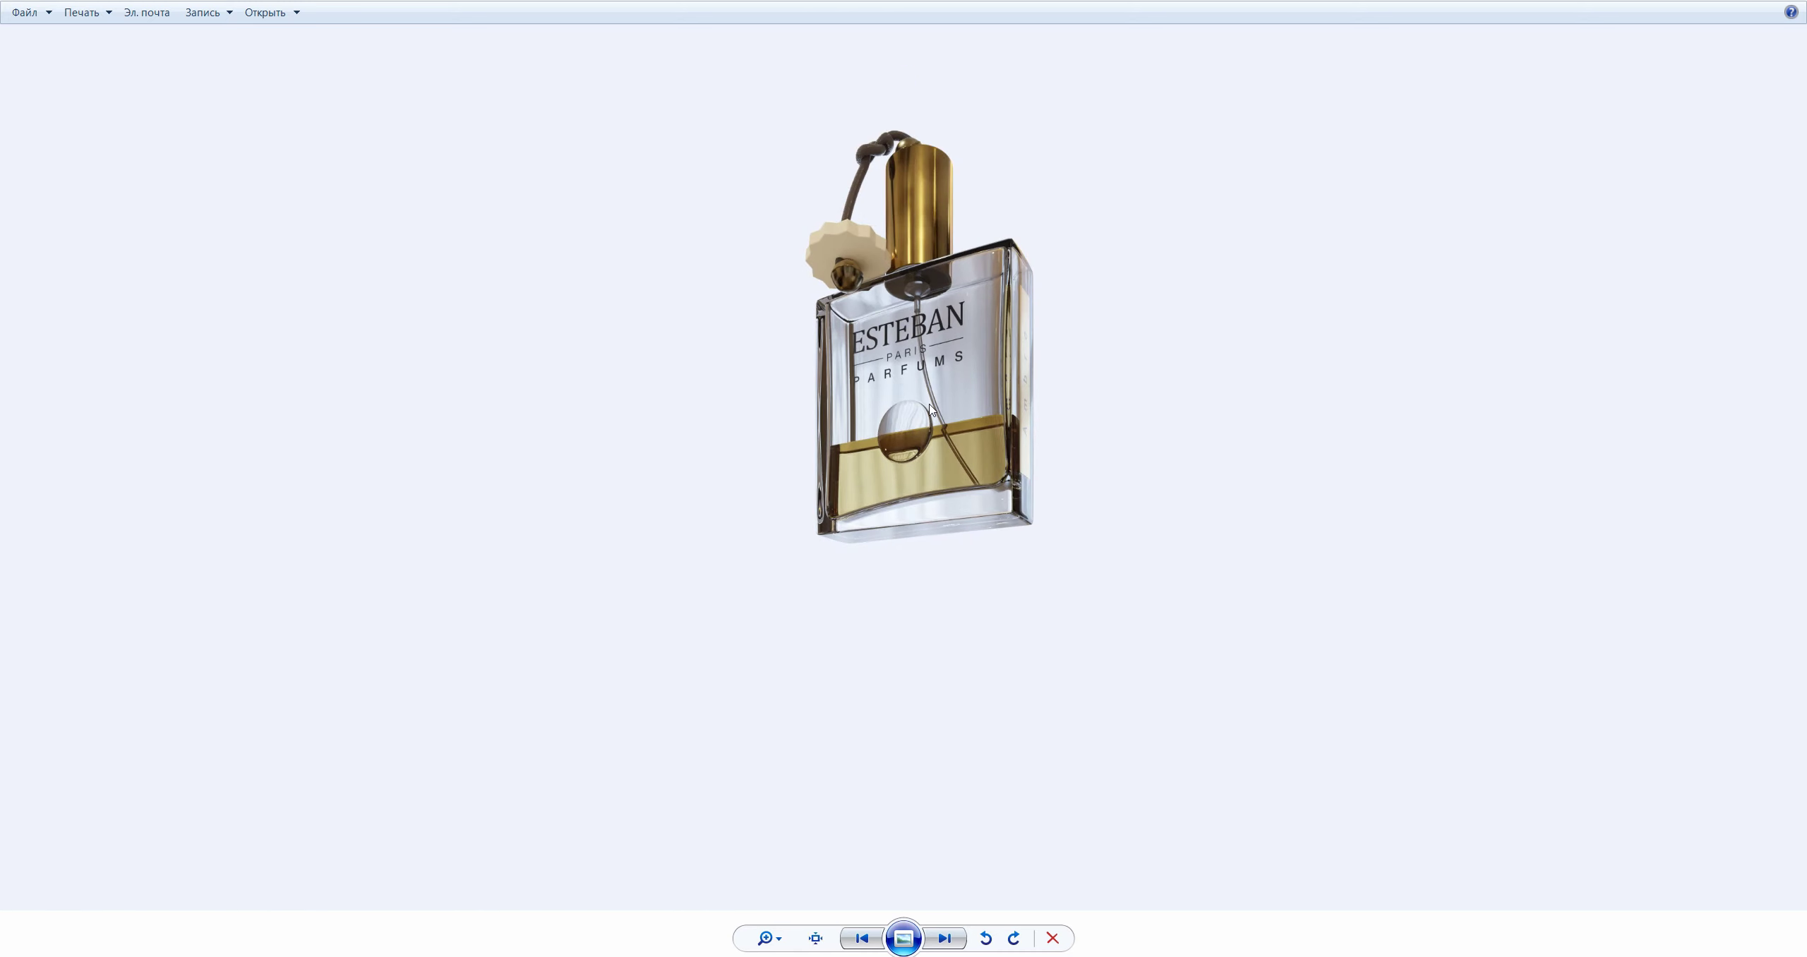
Step: Open the desert sky photo from the Renders folder, look it over and close the image viewer
{"action": "key", "text": "alt+Tab"}
{"action": "double_click", "coordinate": [626, 234]}
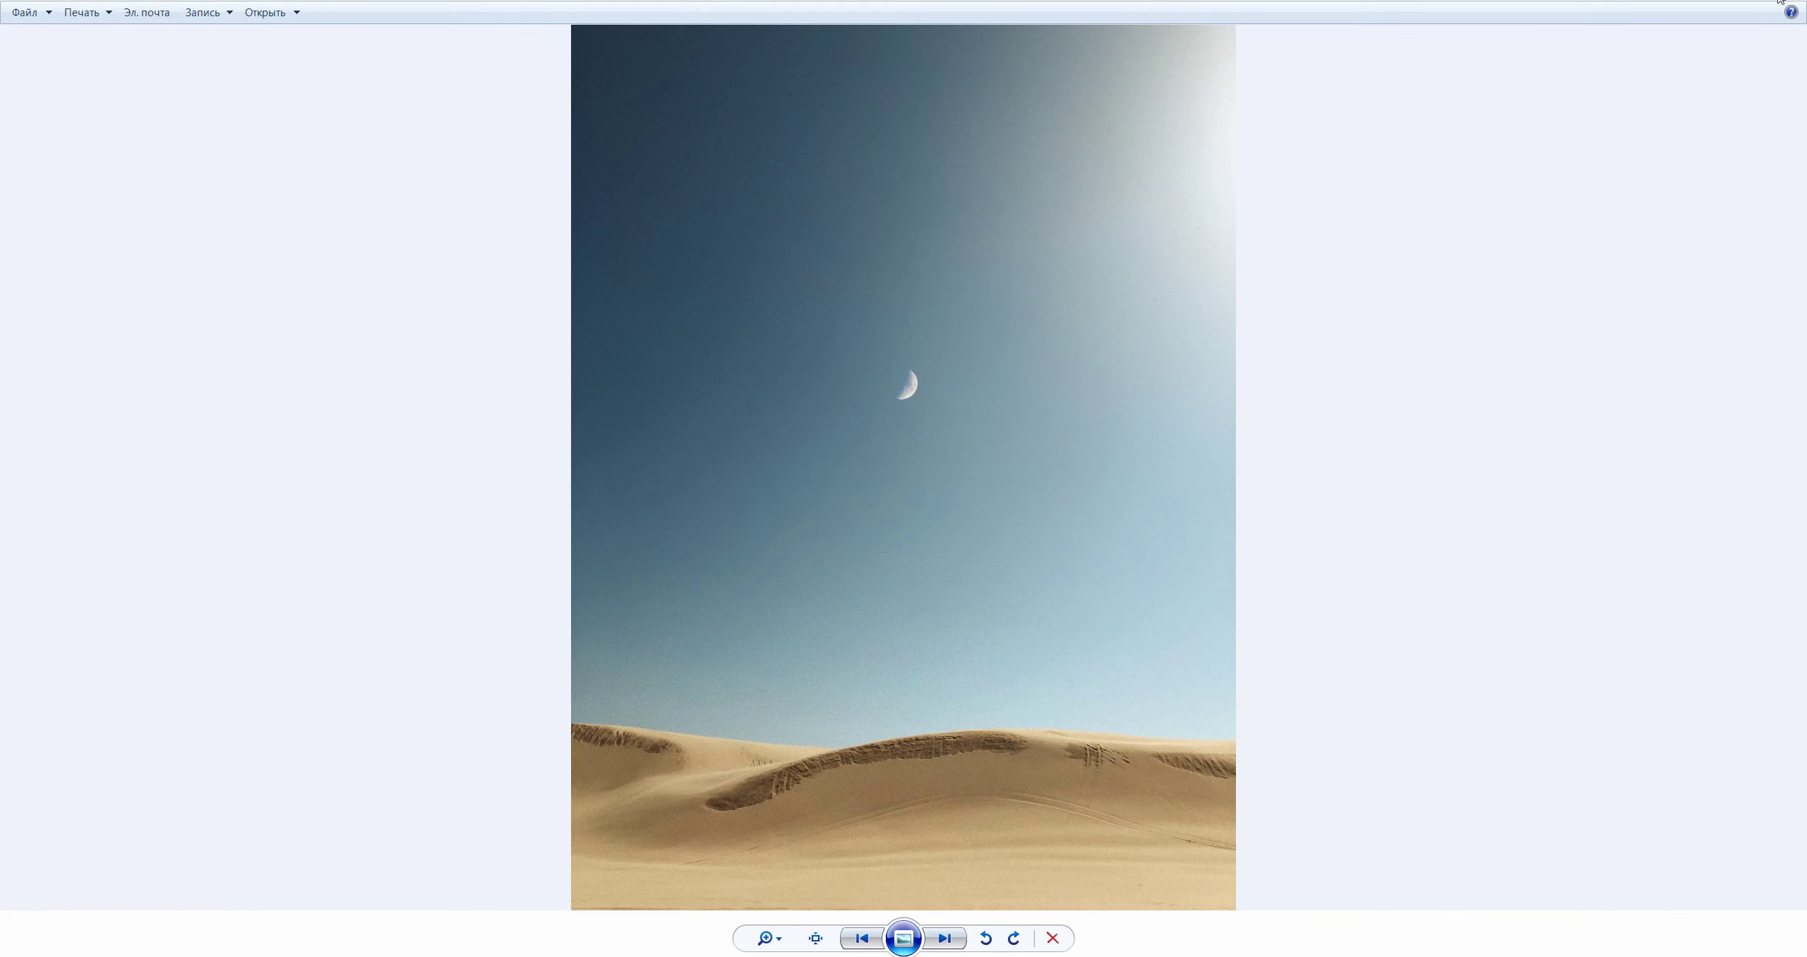
{"action": "left_click", "coordinate": [1780, 2]}
Step: Place Perfume-v2.png from the Renders folder into the Master-layer.png document in Photoshop, aligned over the original bottle
{"action": "key", "text": "alt+Tab"}
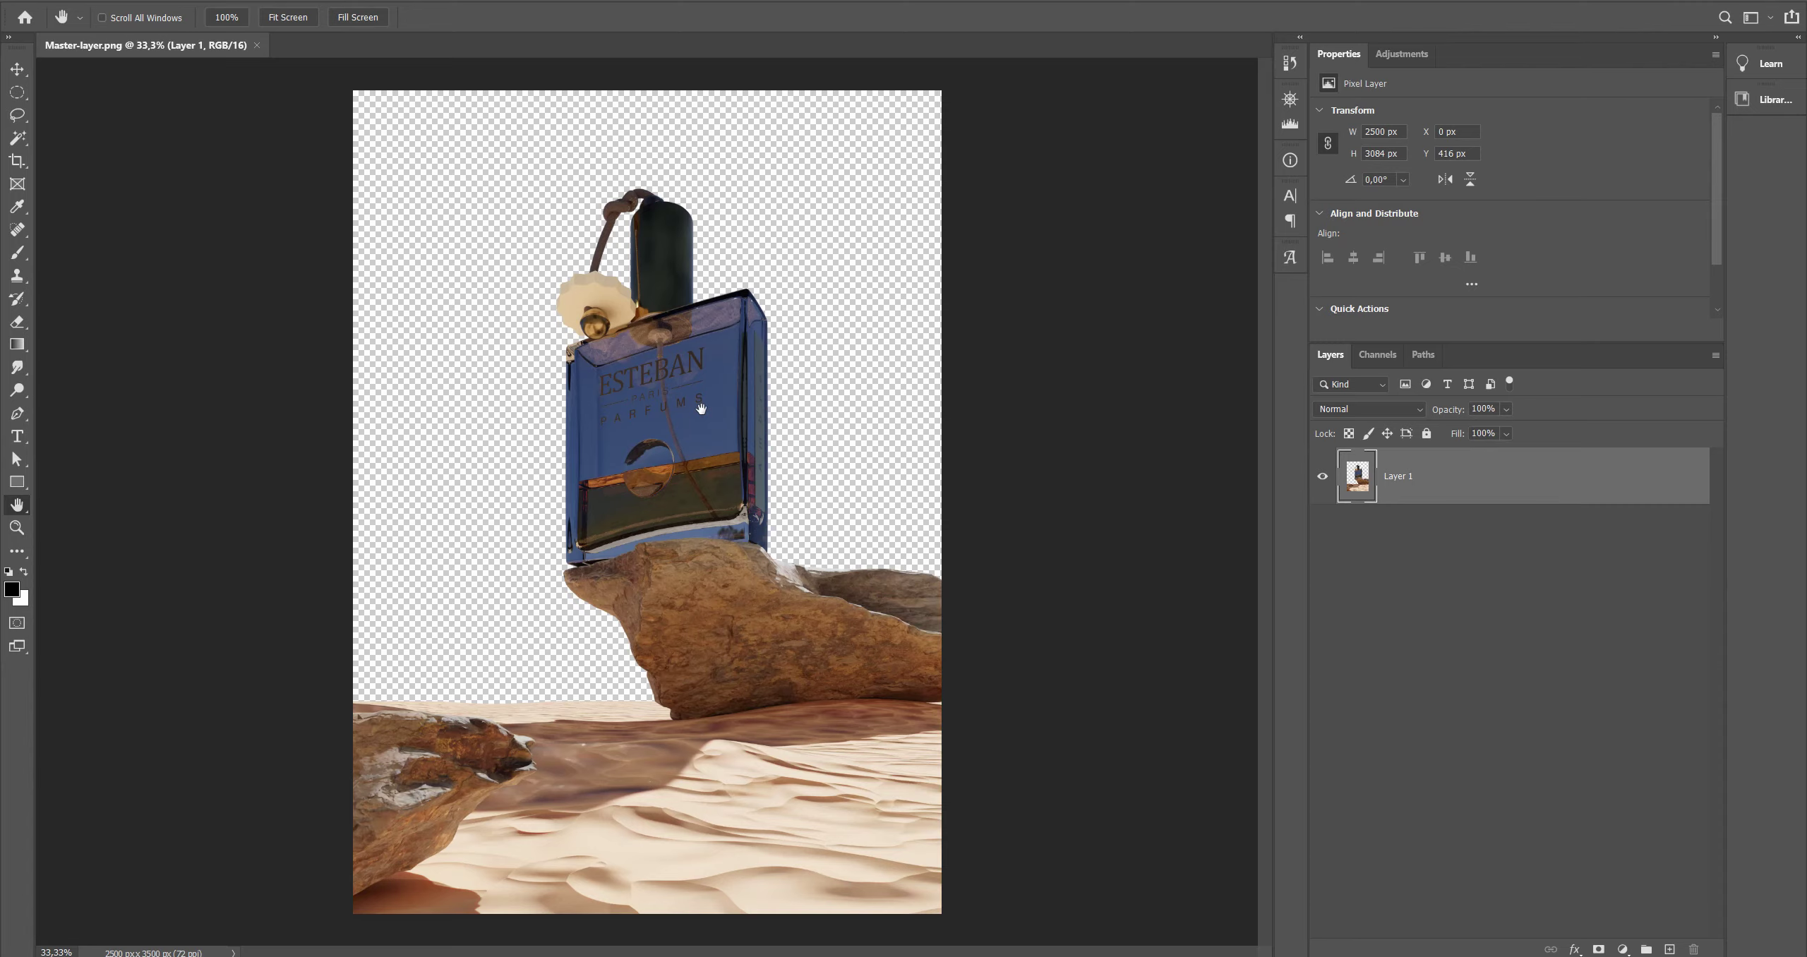
{"action": "key", "text": "alt+Tab"}
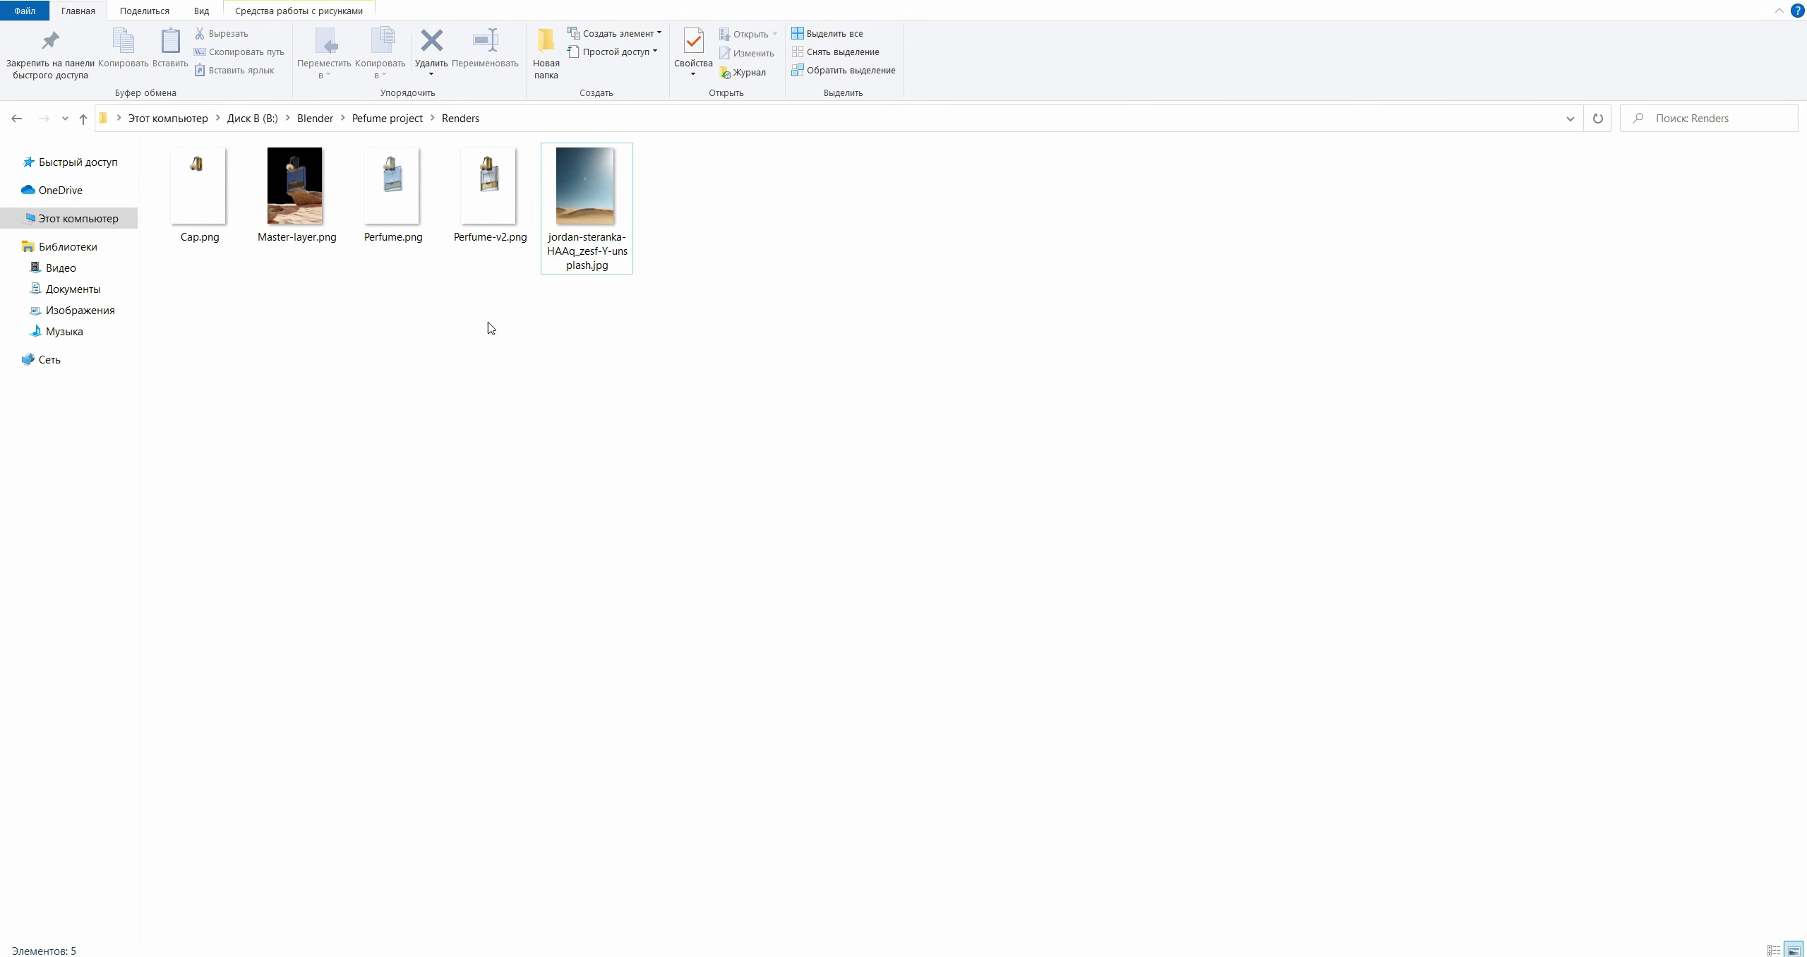
{"action": "left_click", "coordinate": [489, 187]}
{"action": "key", "text": "alt+Tab"}
{"action": "left_click_drag", "start_coordinate": [490, 187], "coordinate": [664, 398]}
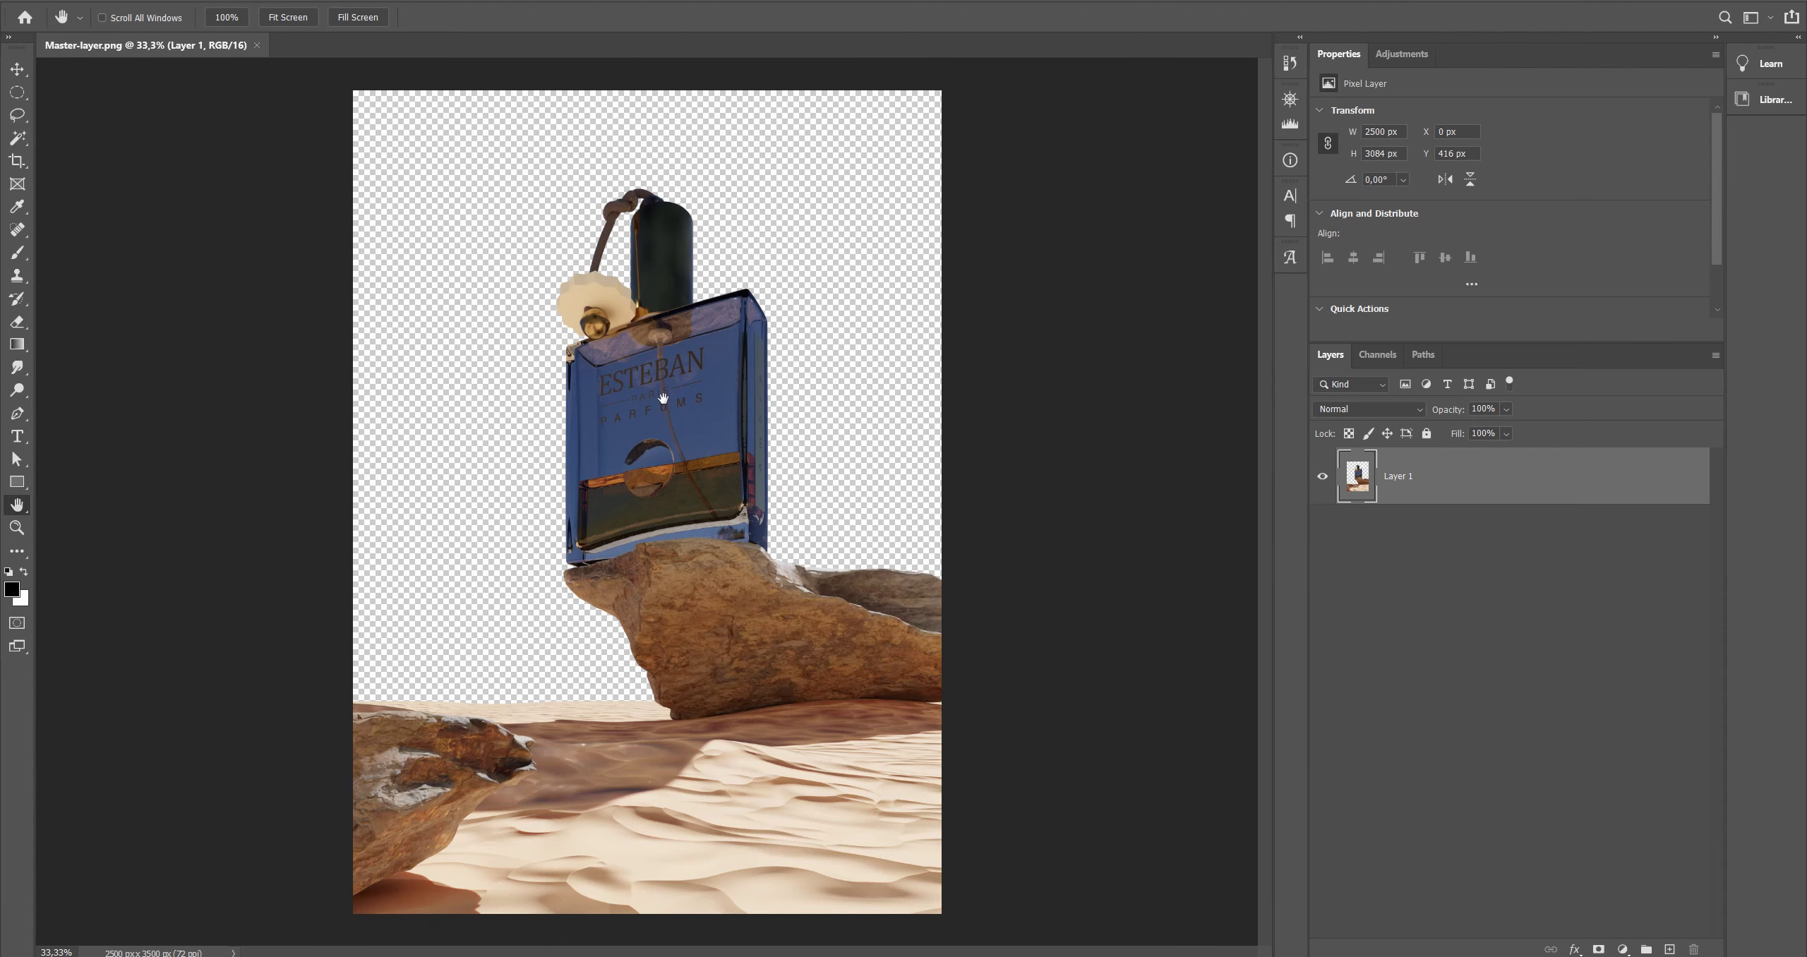
{"action": "key", "text": "Return"}
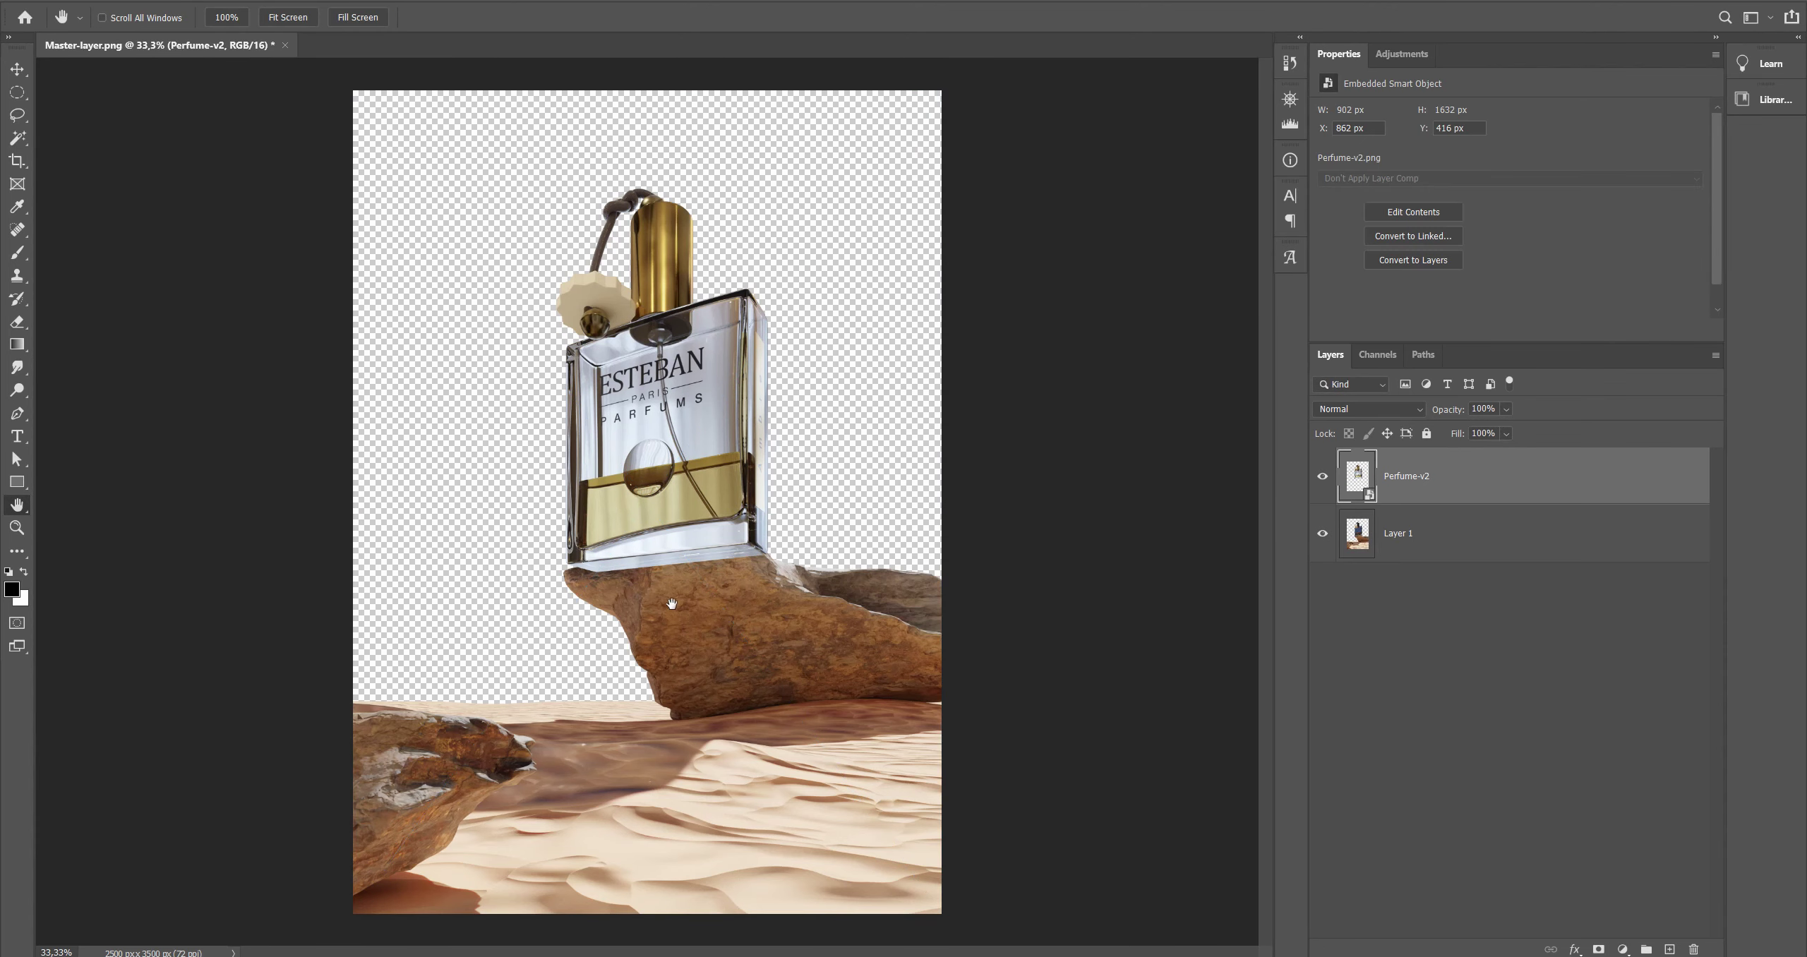
Step: Examine up close how the placed bottle's base meets the rock in the composite
{"action": "left_click", "coordinate": [651, 569], "text": "ctrl"}
{"action": "left_click", "coordinate": [651, 569], "text": "ctrl"}
{"action": "left_click", "coordinate": [640, 567], "text": "ctrl"}
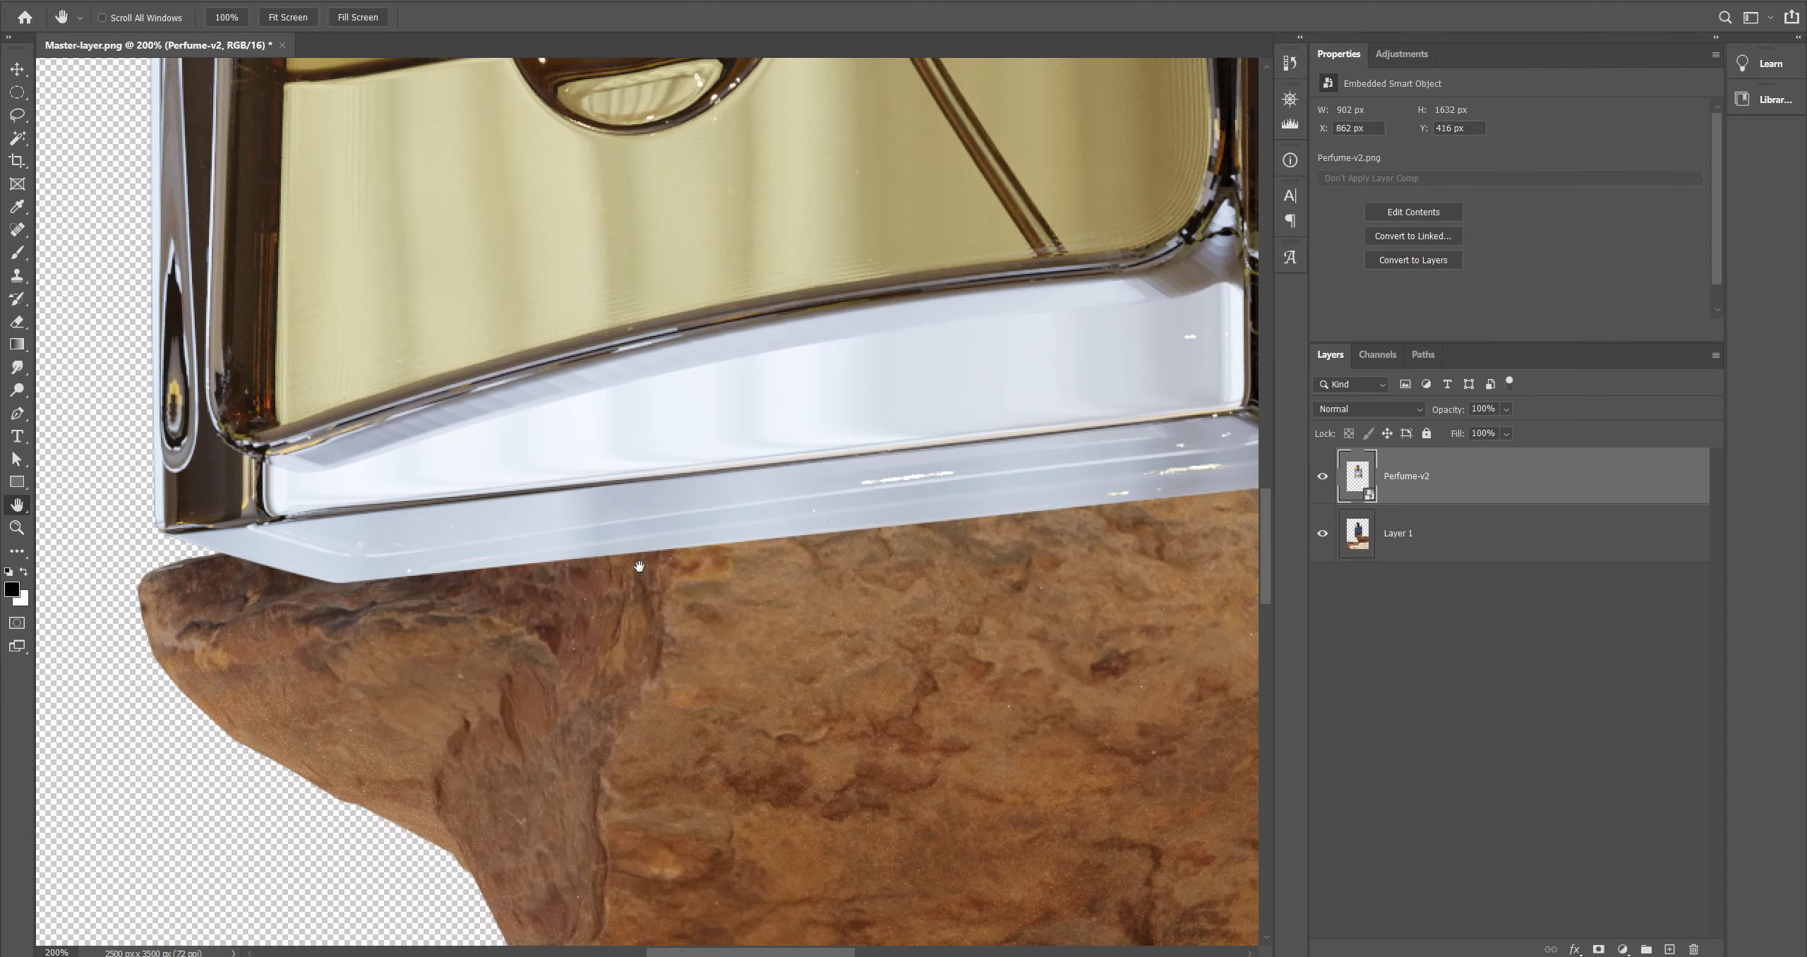
{"action": "left_click", "coordinate": [782, 442], "text": "alt"}
{"action": "left_click", "coordinate": [781, 442], "text": "alt"}
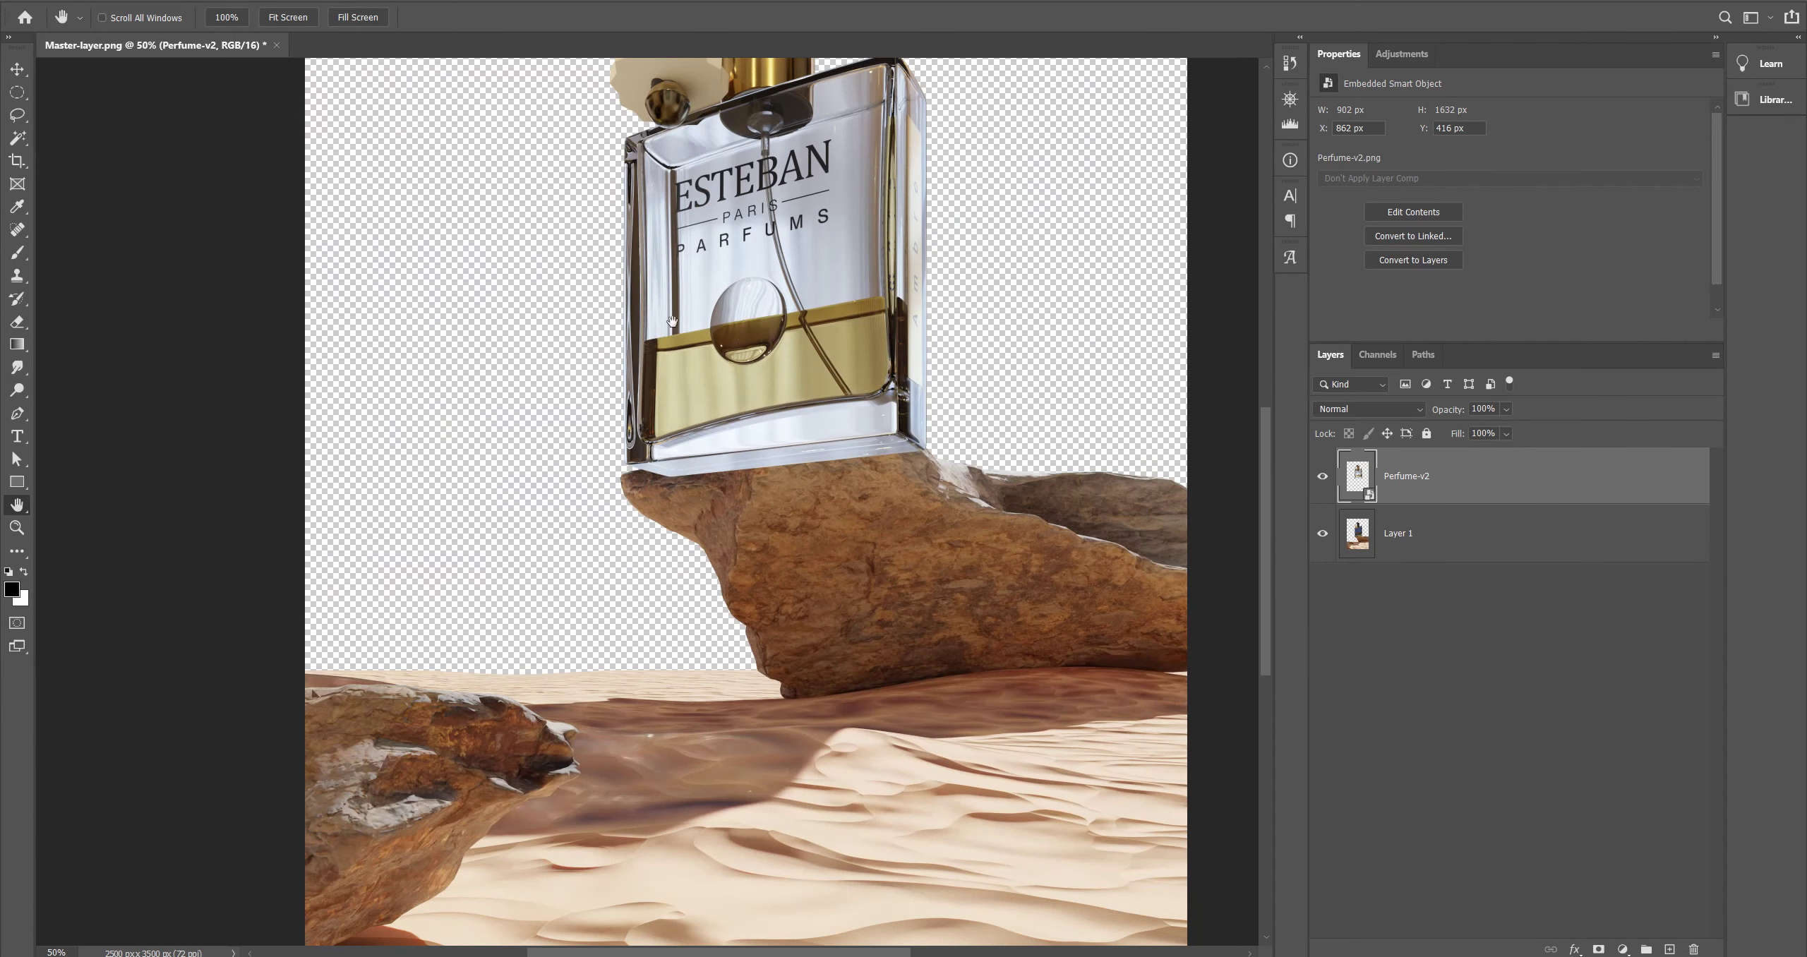
{"action": "left_click_drag", "start_coordinate": [865, 298], "coordinate": [851, 264]}
{"action": "left_click", "coordinate": [873, 589], "text": "ctrl"}
{"action": "left_click", "coordinate": [635, 540], "text": "ctrl"}
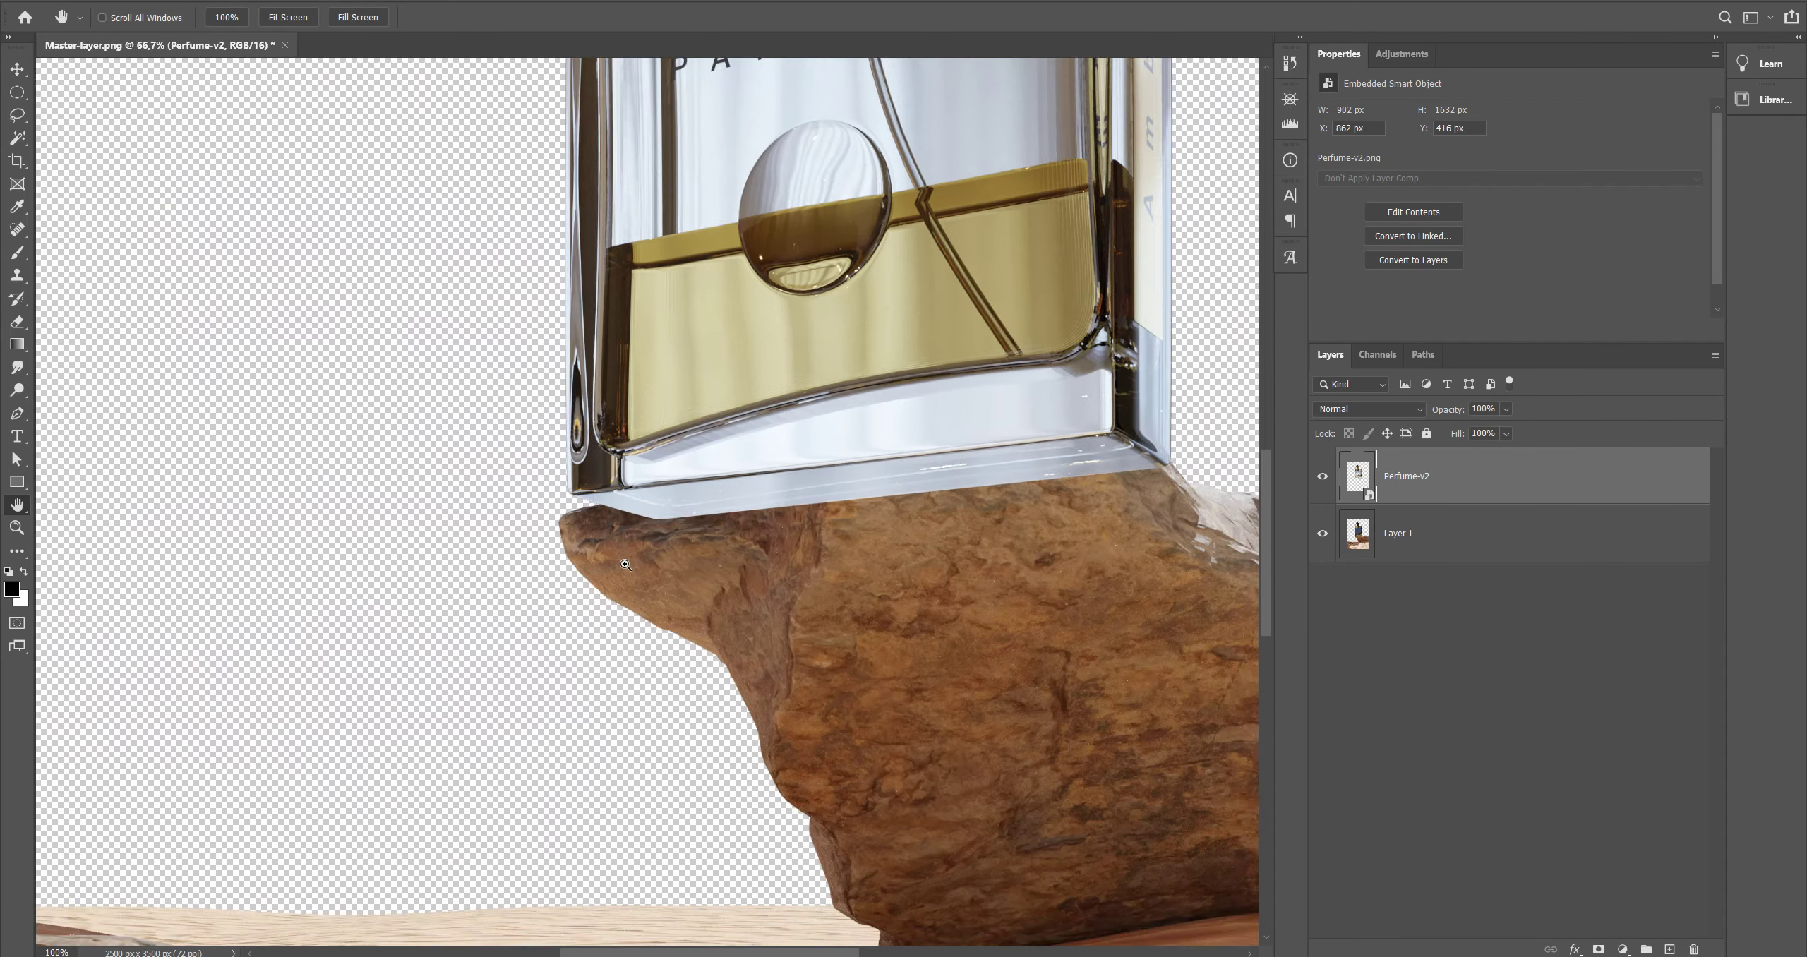
Step: Hide Perfume-v2, trace the rock's upper edge beneath the bottle with a path, and mask the bottle along it with a 0.2 px feather
{"action": "left_click", "coordinate": [662, 545], "text": "ctrl"}
{"action": "left_click_drag", "start_coordinate": [911, 452], "coordinate": [642, 454]}
{"action": "left_click", "coordinate": [599, 473], "text": "alt"}
{"action": "left_click", "coordinate": [488, 447], "text": "ctrl"}
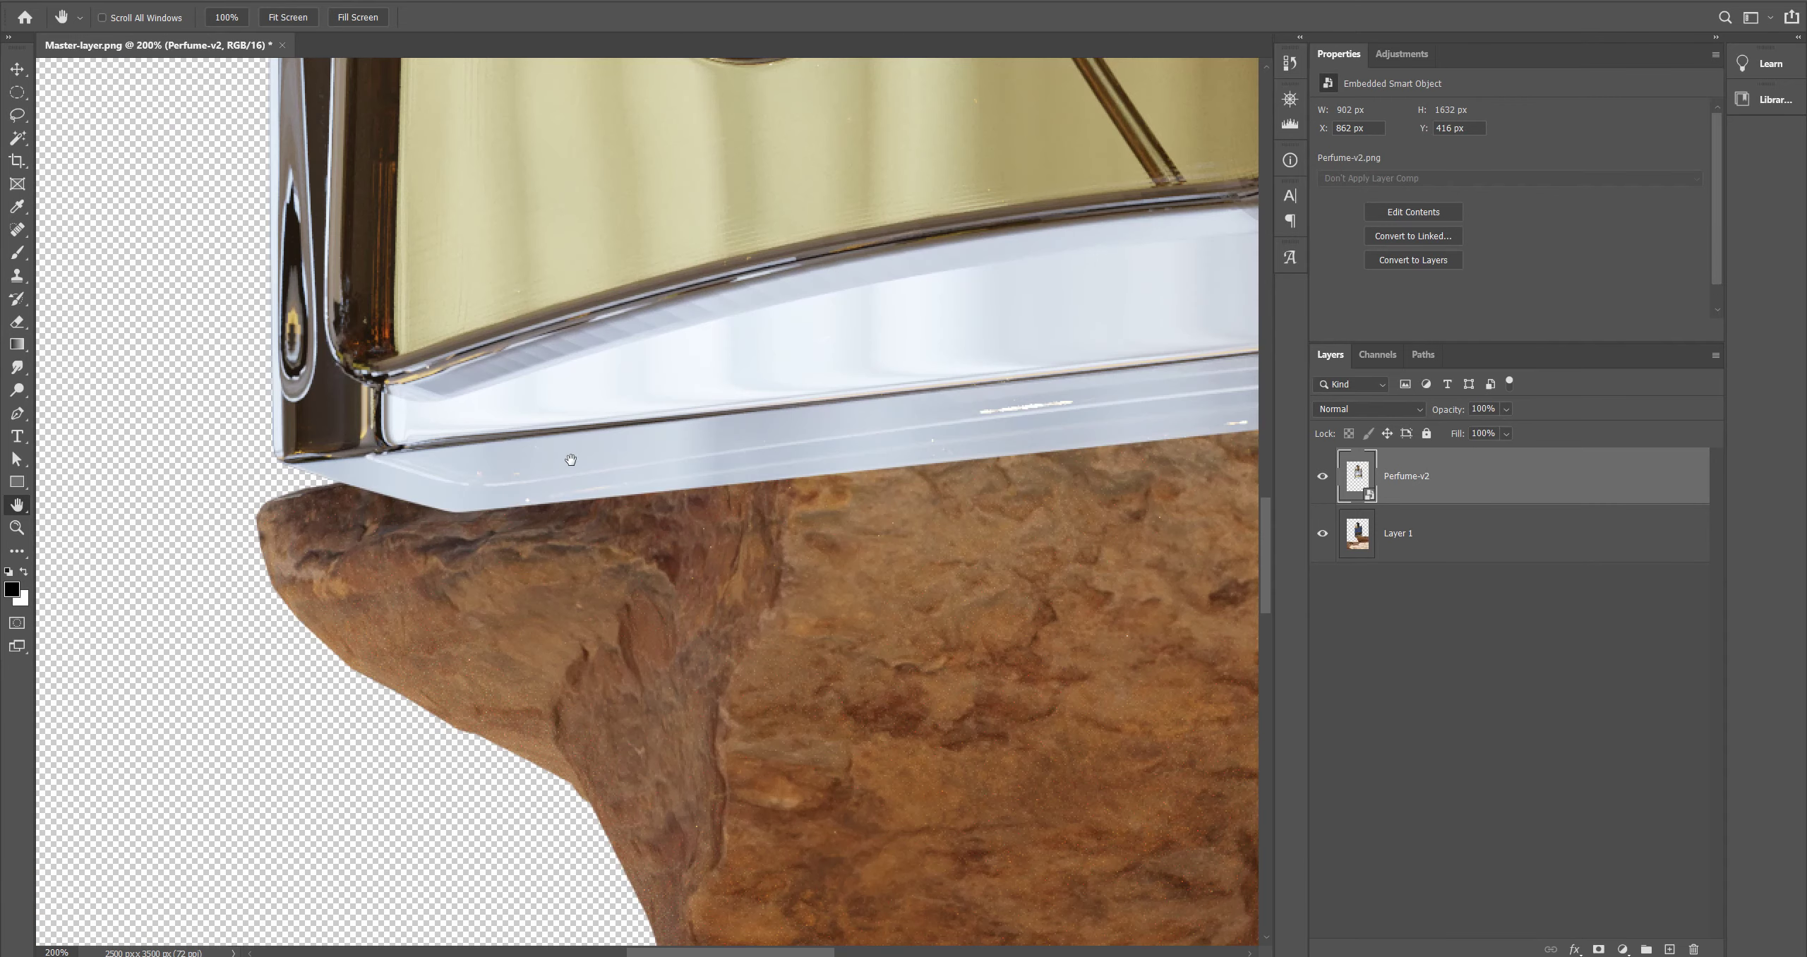
{"action": "left_click", "coordinate": [1323, 477]}
{"action": "left_click", "coordinate": [454, 474], "text": "ctrl"}
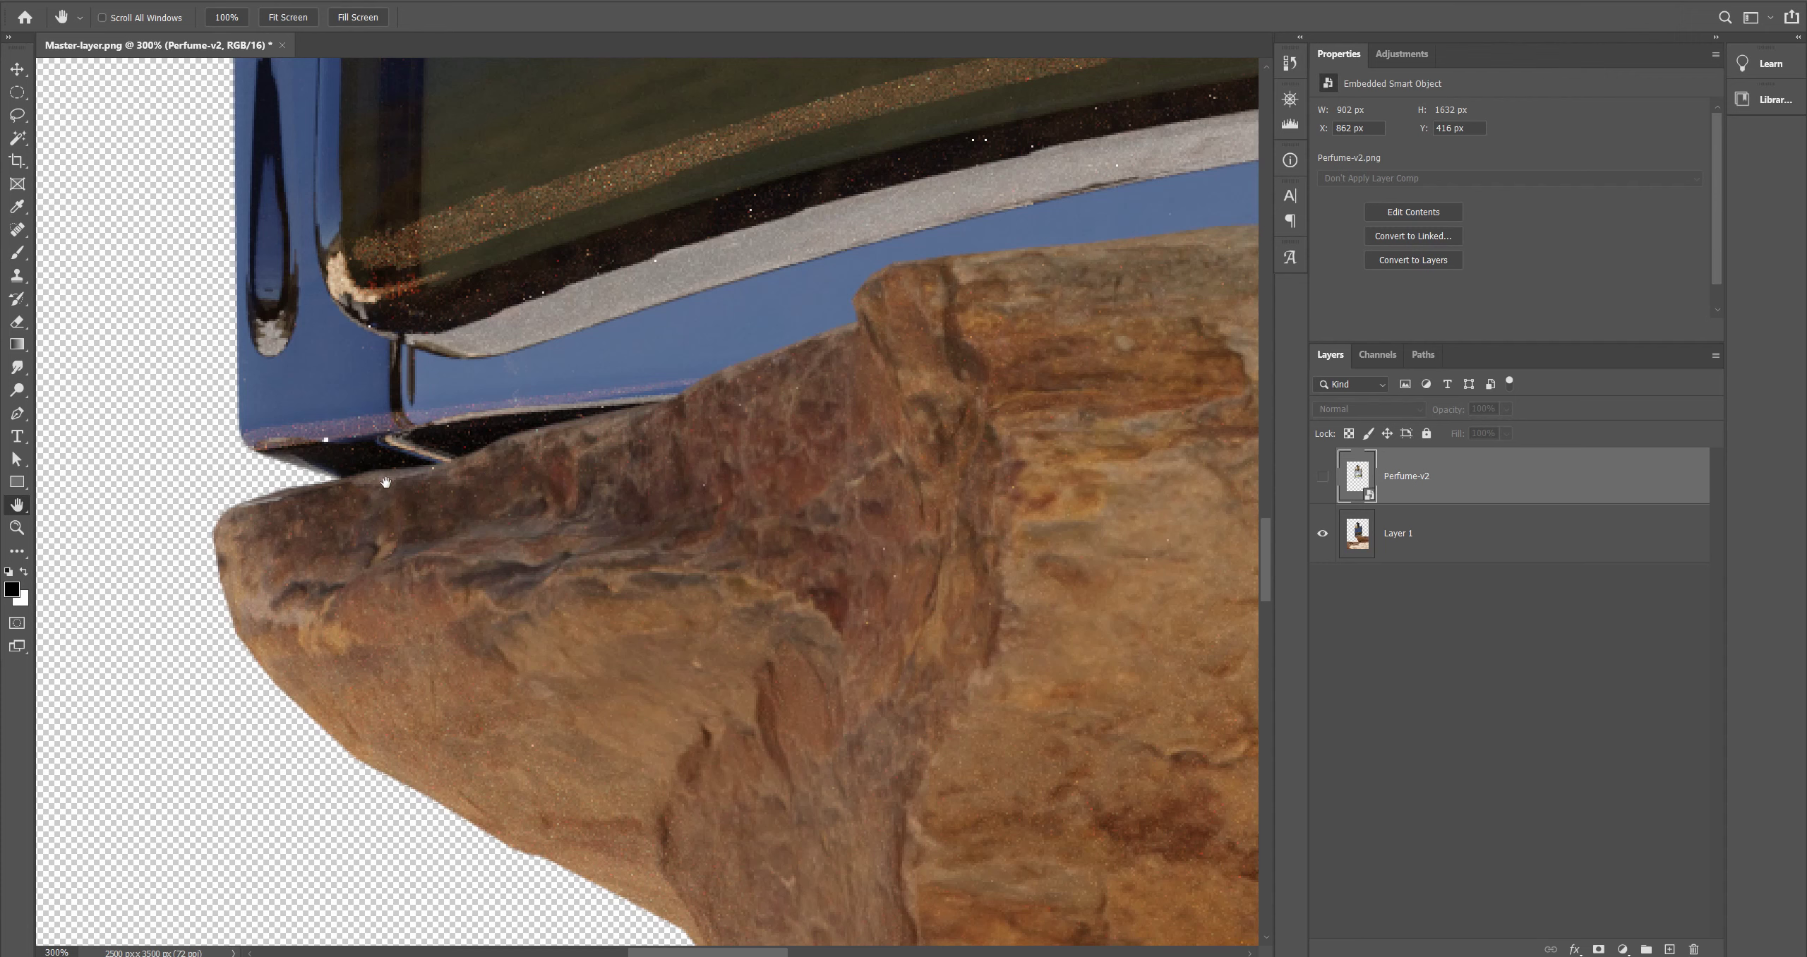
{"action": "key", "text": "p"}
{"action": "left_click", "coordinate": [299, 488]}
{"action": "left_click", "coordinate": [344, 480]}
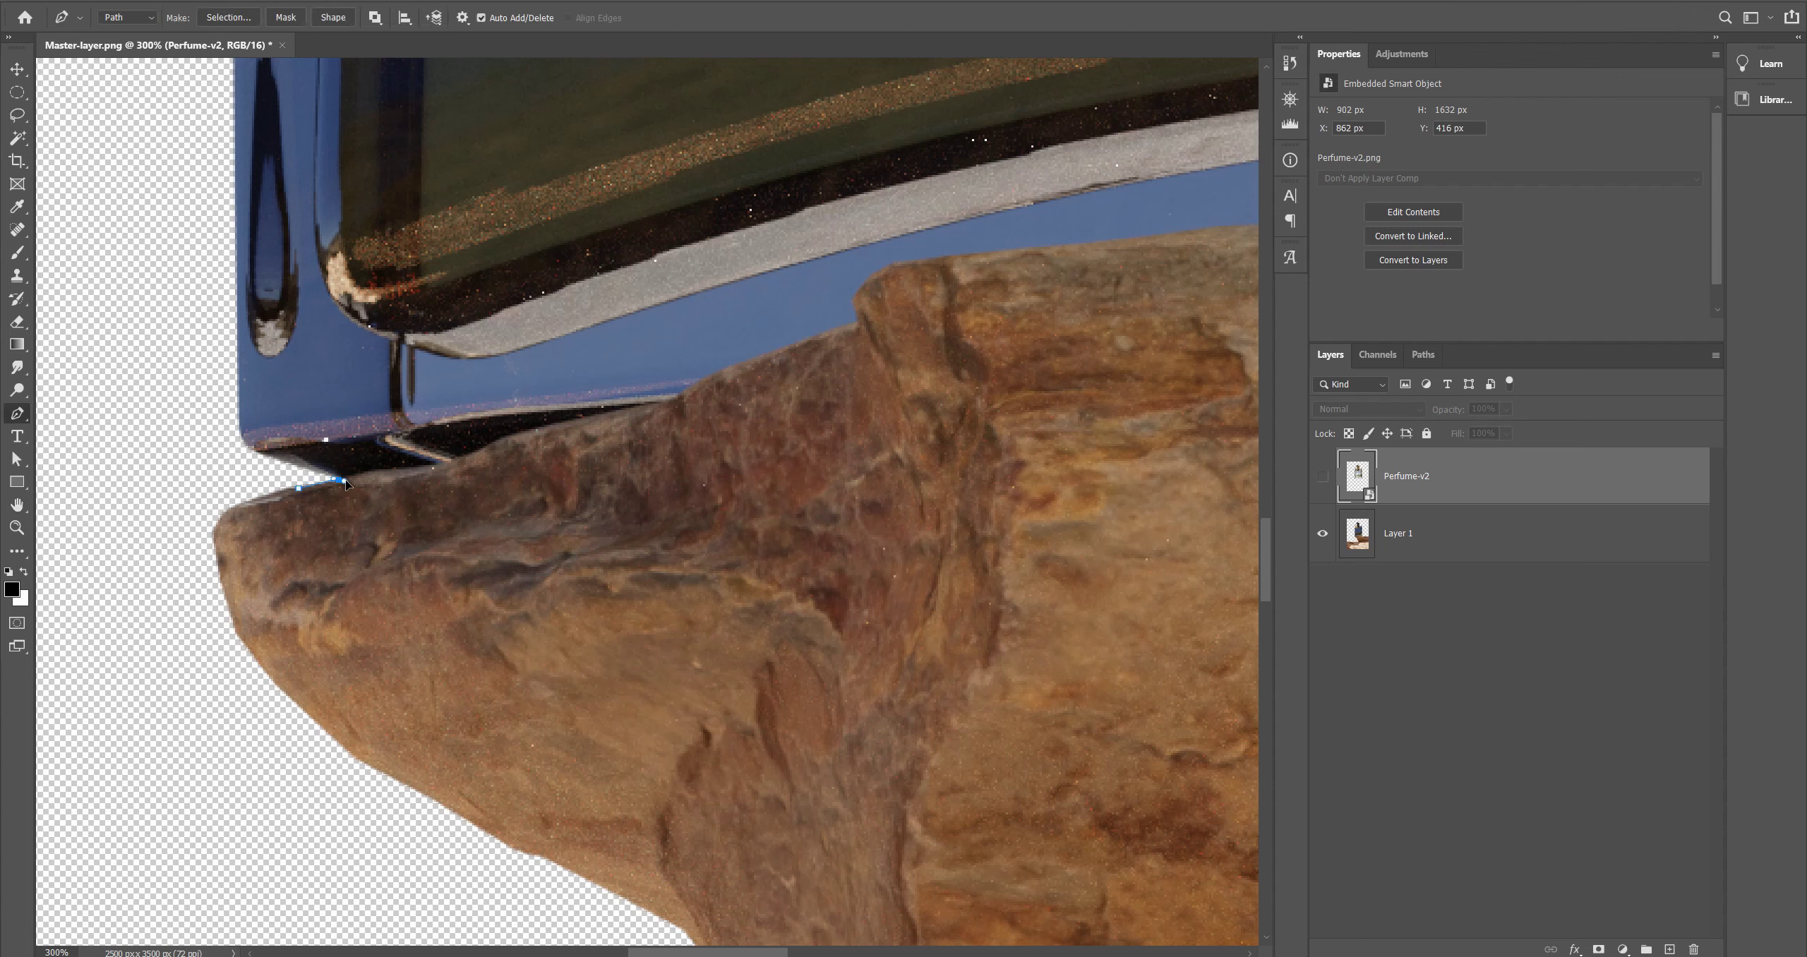
{"action": "left_click", "coordinate": [391, 469]}
{"action": "left_click_drag", "start_coordinate": [453, 460], "coordinate": [558, 426]}
{"action": "left_click", "coordinate": [613, 412]}
{"action": "left_click_drag", "start_coordinate": [751, 357], "coordinate": [654, 453]}
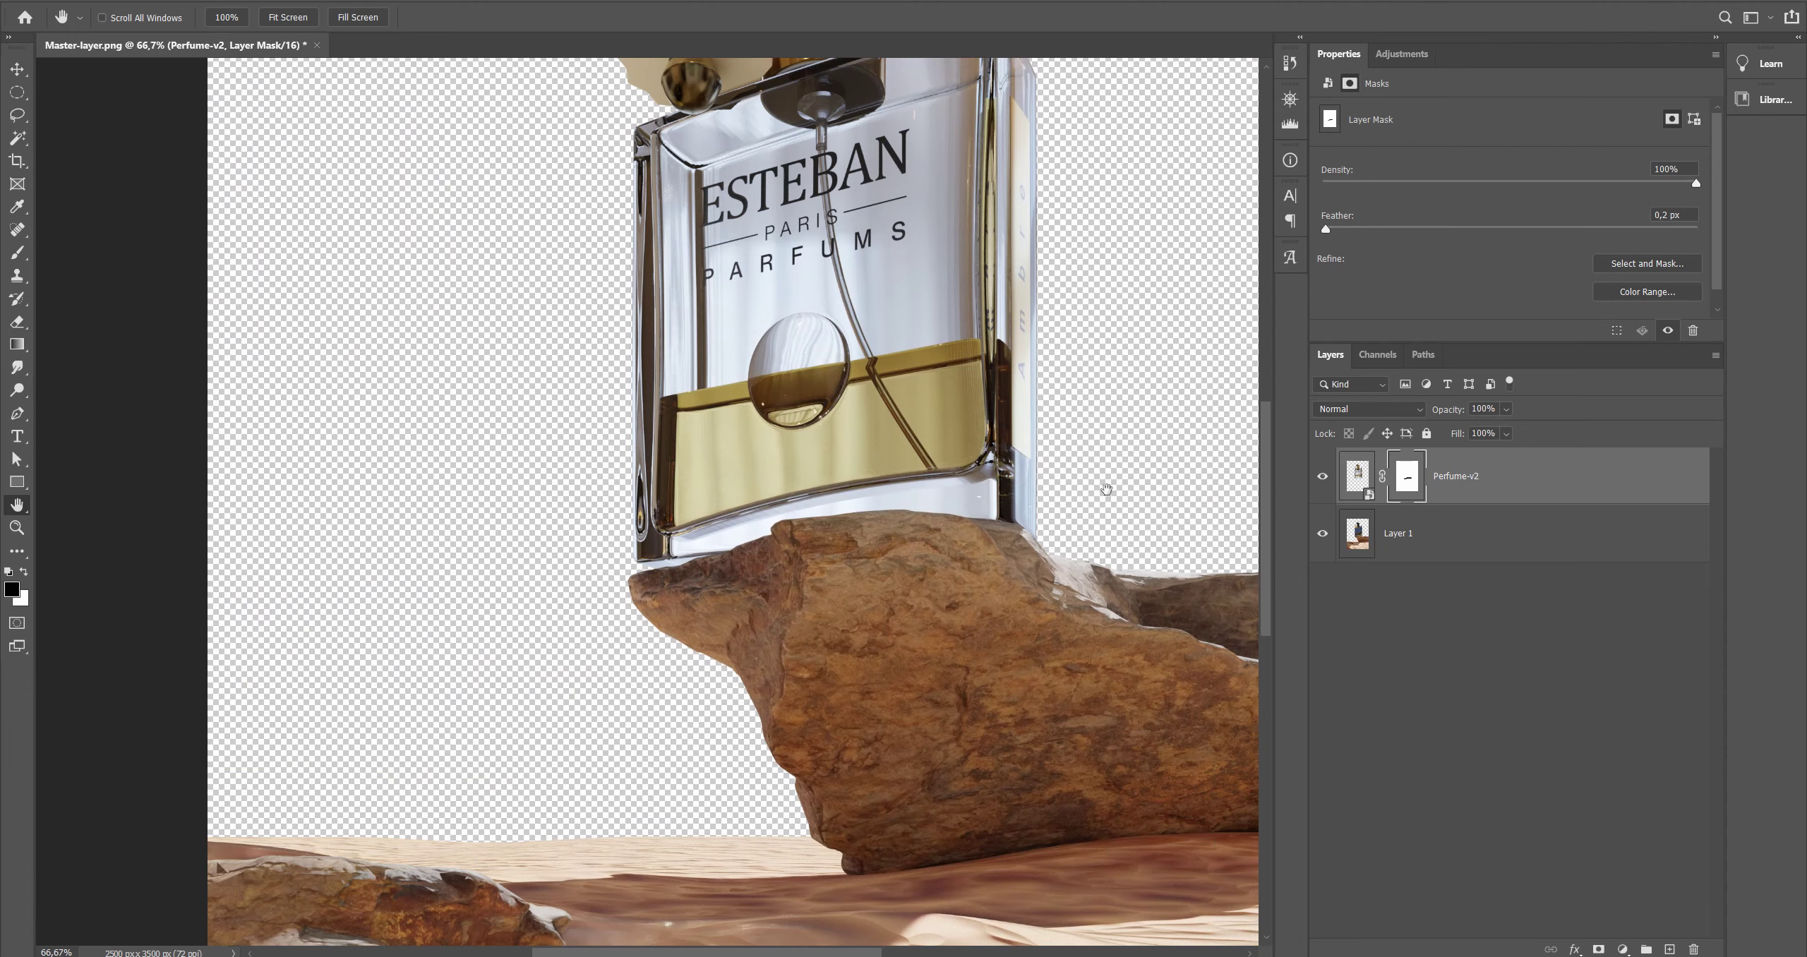
Step: Inspect the Perfume-v2 layer mask on its own and compare the composite with the bottle layer hidden and shown
{"action": "left_click", "coordinate": [1419, 489], "text": "alt"}
{"action": "left_click", "coordinate": [1419, 489], "text": "alt"}
{"action": "left_click", "coordinate": [1323, 477]}
{"action": "left_click", "coordinate": [1323, 477]}
{"action": "left_click", "coordinate": [1323, 477]}
{"action": "left_click", "coordinate": [1323, 477]}
{"action": "left_click", "coordinate": [1323, 477]}
{"action": "left_click", "coordinate": [1323, 477]}
Step: Set up a 40 px brush with 83% hardness for painting on the Perfume-v2 layer mask
{"action": "left_click", "coordinate": [681, 569], "text": "ctrl"}
{"action": "left_click", "coordinate": [680, 569], "text": "ctrl"}
{"action": "left_click", "coordinate": [681, 567], "text": "ctrl"}
{"action": "left_click", "coordinate": [683, 565], "text": "ctrl"}
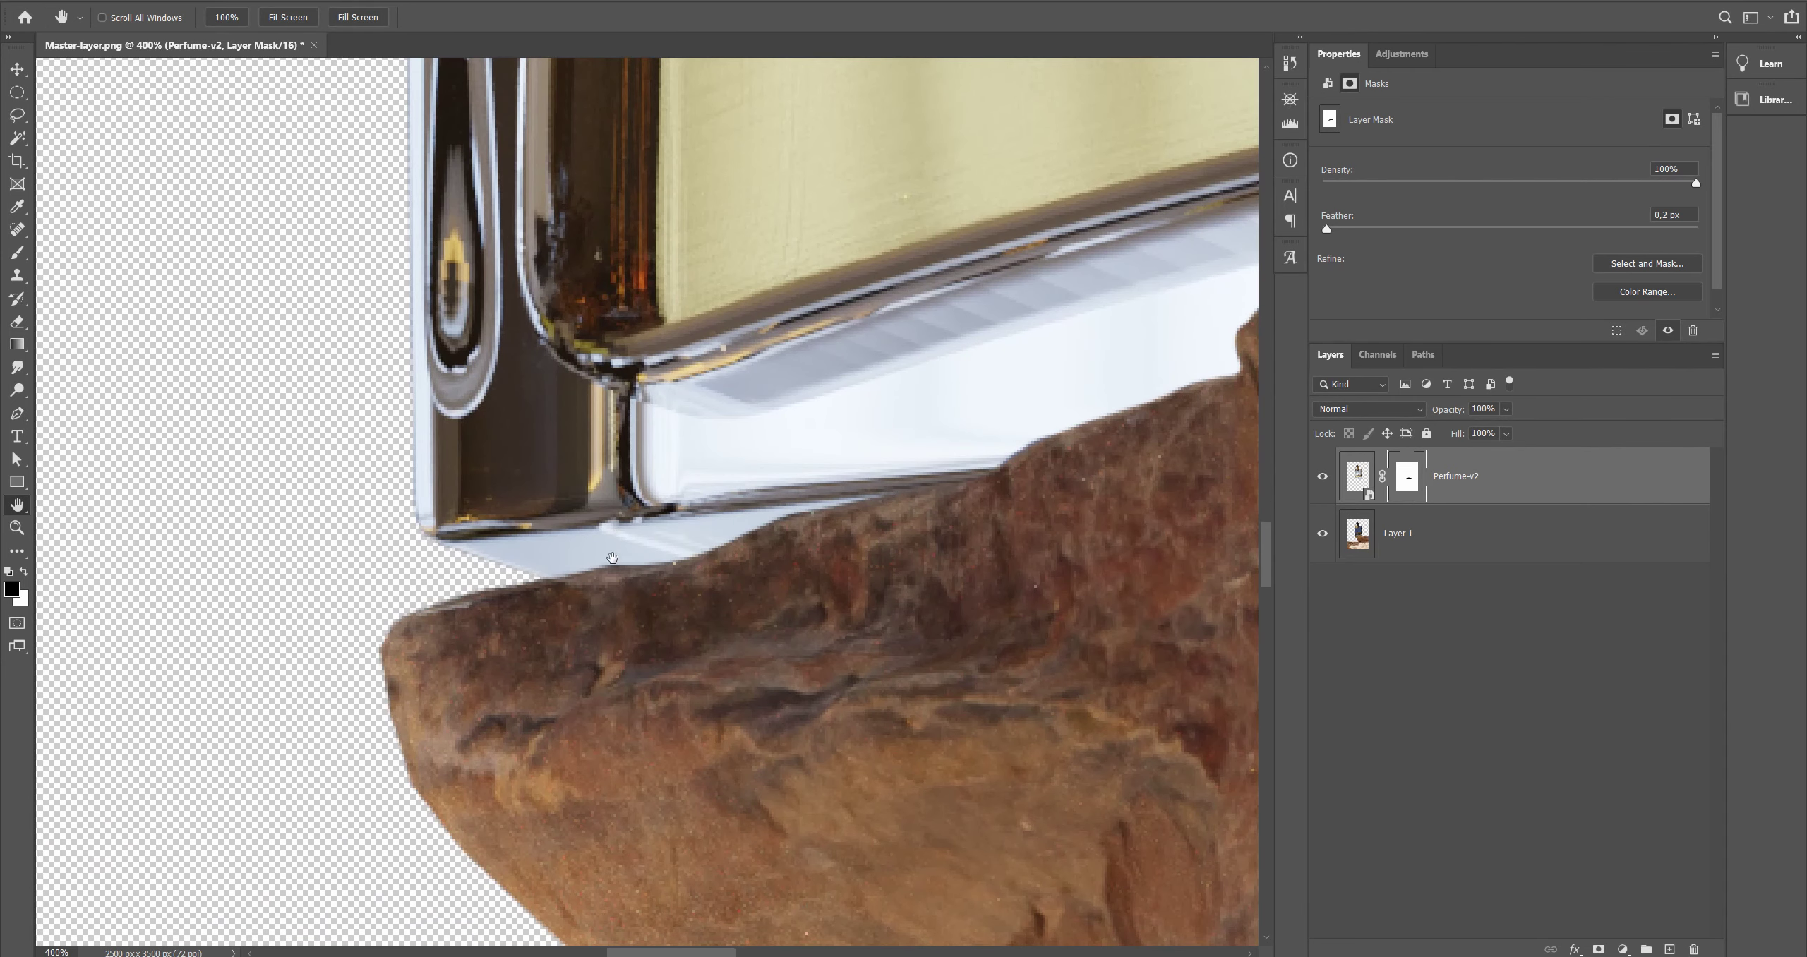
{"action": "right_click", "coordinate": [747, 586]}
{"action": "key", "text": "Escape"}
{"action": "key", "text": "b"}
{"action": "key", "text": "bracketleft"}
{"action": "key", "text": "bracketleft"}
{"action": "right_click", "coordinate": [654, 596]}
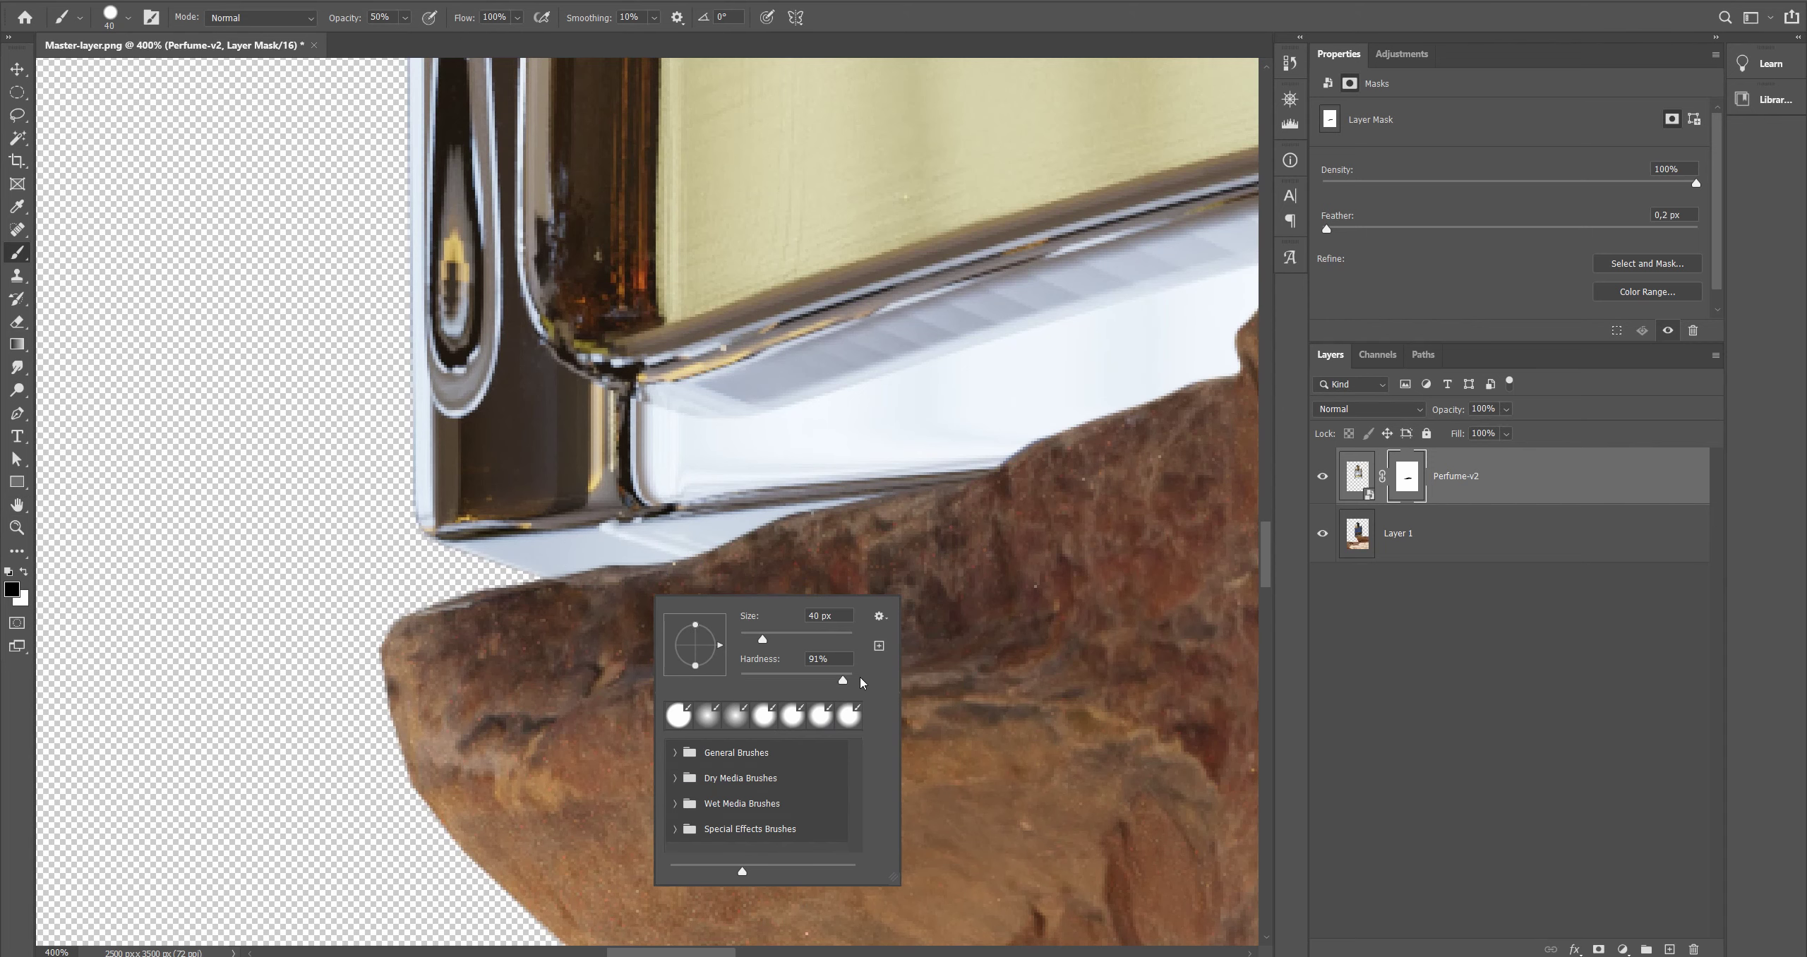
{"action": "left_click_drag", "start_coordinate": [843, 682], "coordinate": [831, 682]}
{"action": "left_click", "coordinate": [1402, 481]}
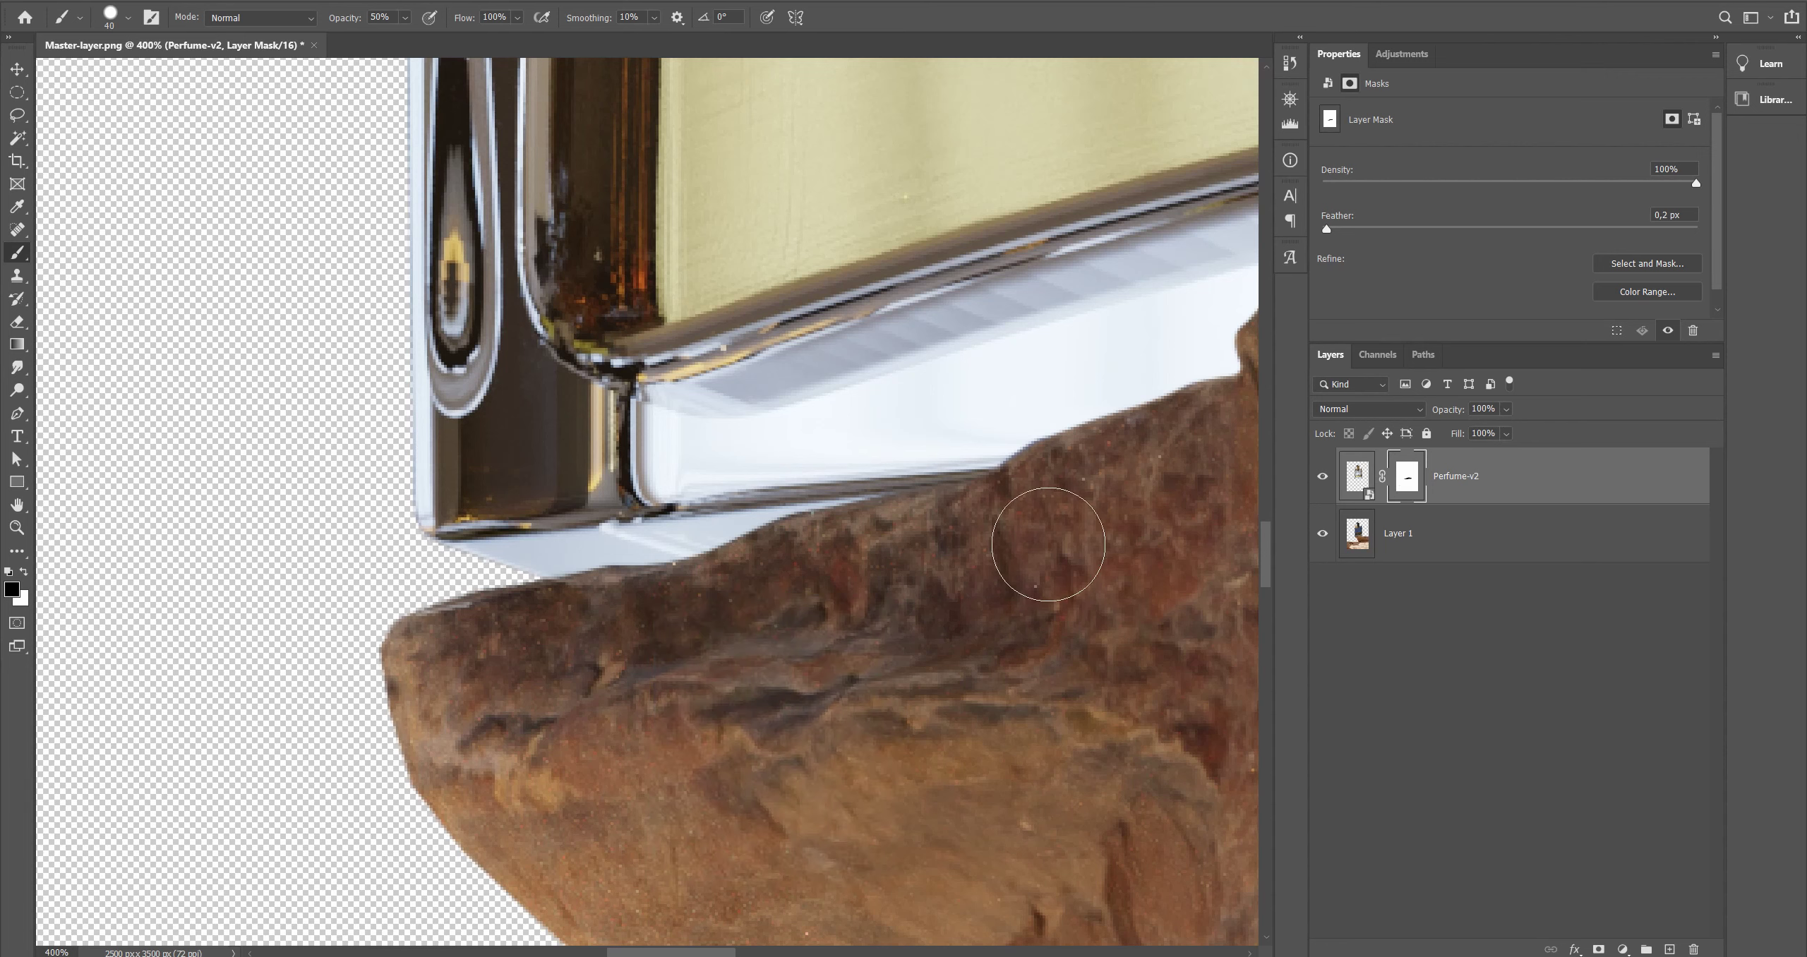
Step: Paint black at 20% opacity on the Perfume-v2 mask along the bottle's lower corner to bring back the dark original base above the rock
{"action": "mouse_move", "coordinate": [706, 599]}
{"action": "left_mouse_down"}
{"action": "mouse_move", "coordinate": [641, 590]}
{"action": "mouse_move", "coordinate": [707, 586]}
{"action": "left_mouse_up"}
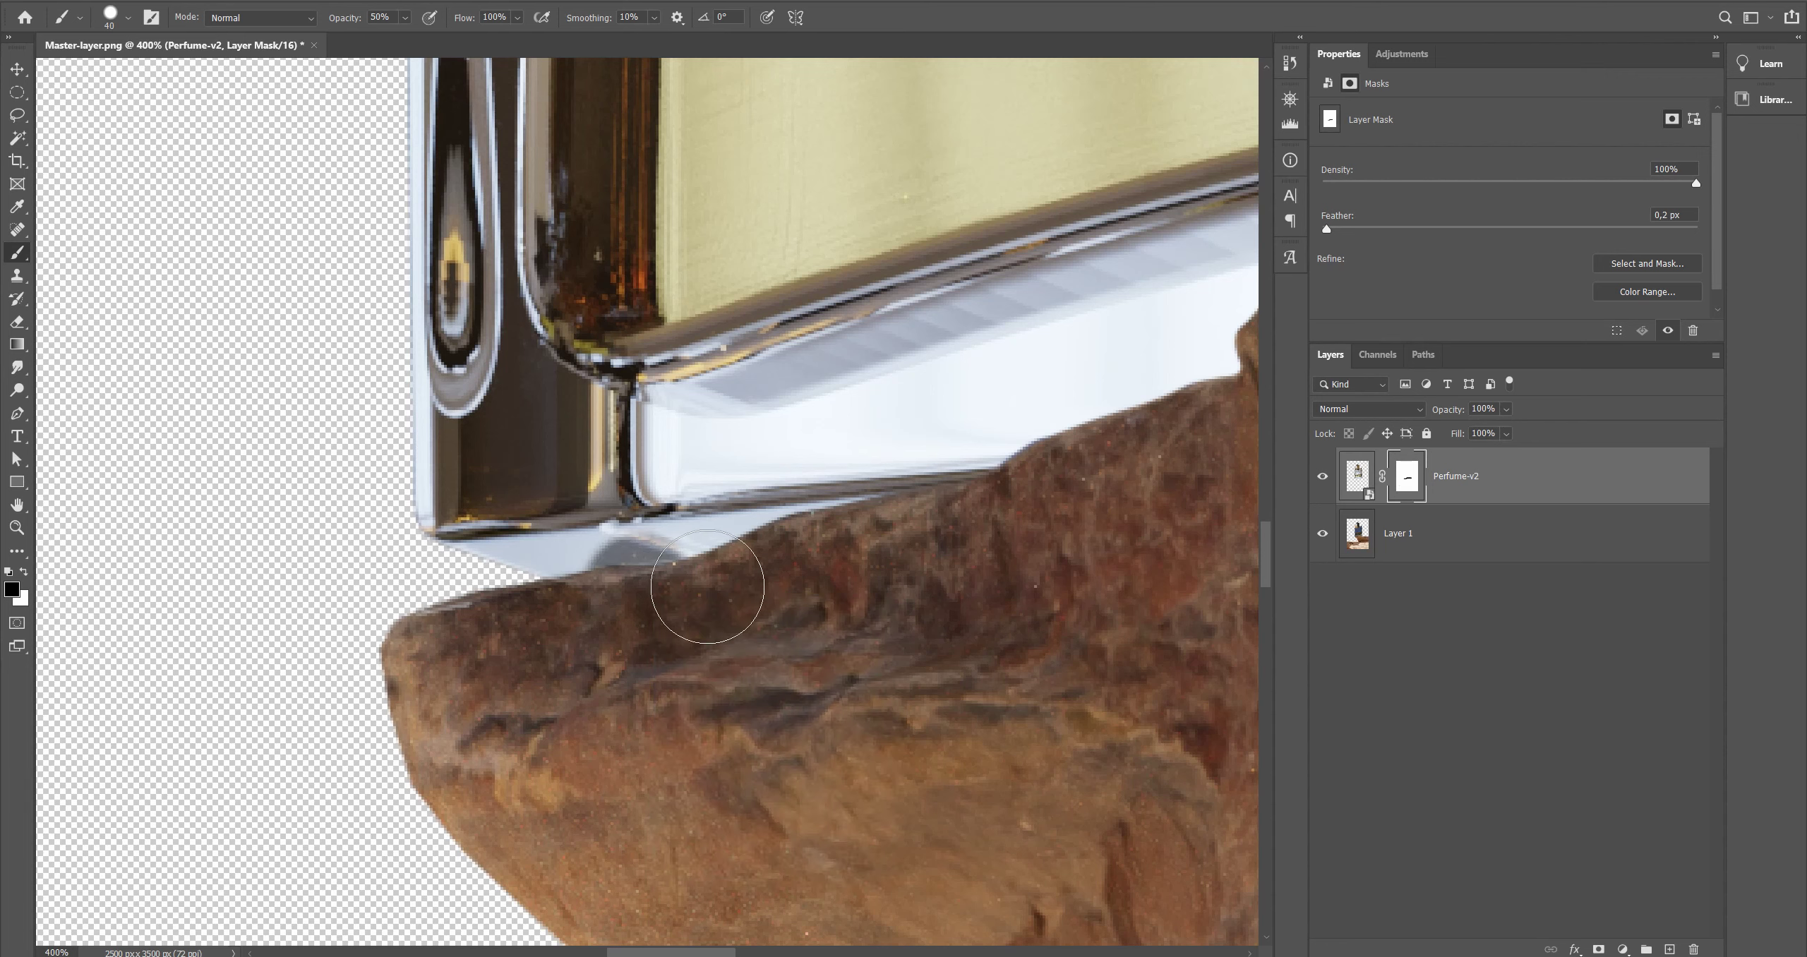
{"action": "key", "text": "ctrl+z"}
{"action": "key", "text": "2"}
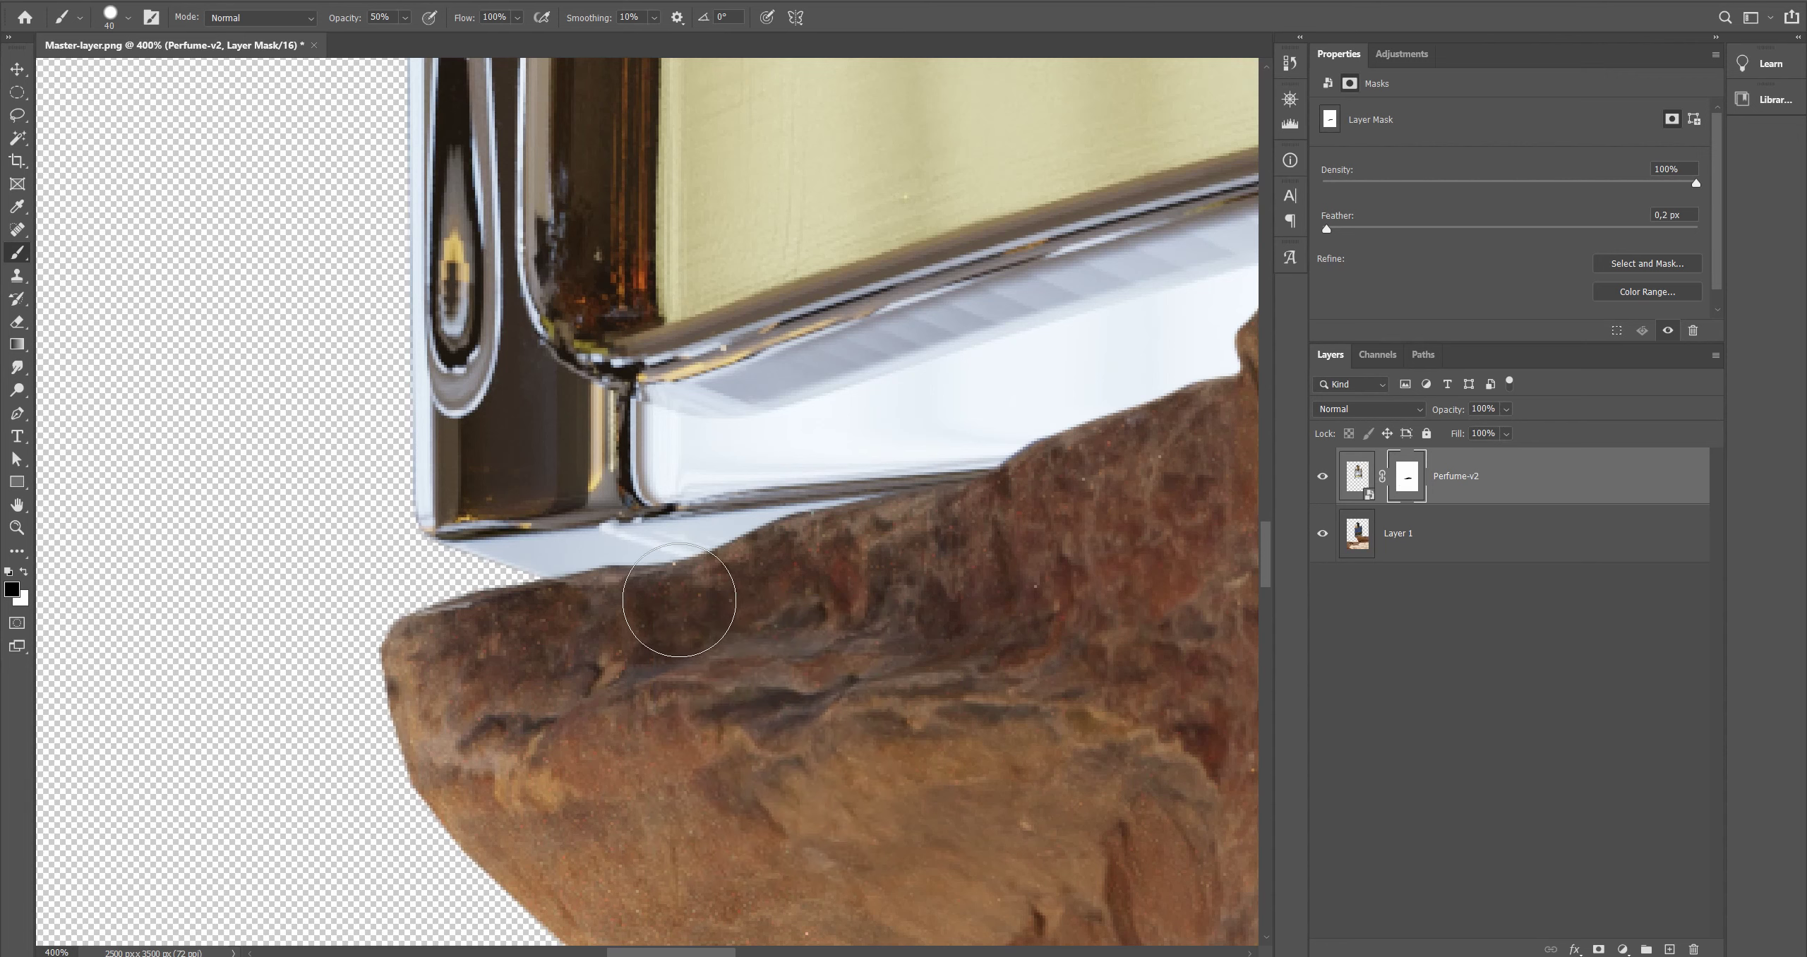
{"action": "mouse_move", "coordinate": [681, 600]}
{"action": "left_mouse_down"}
{"action": "mouse_move", "coordinate": [718, 597]}
{"action": "mouse_move", "coordinate": [554, 592]}
{"action": "left_mouse_up"}
{"action": "right_click", "coordinate": [673, 621]}
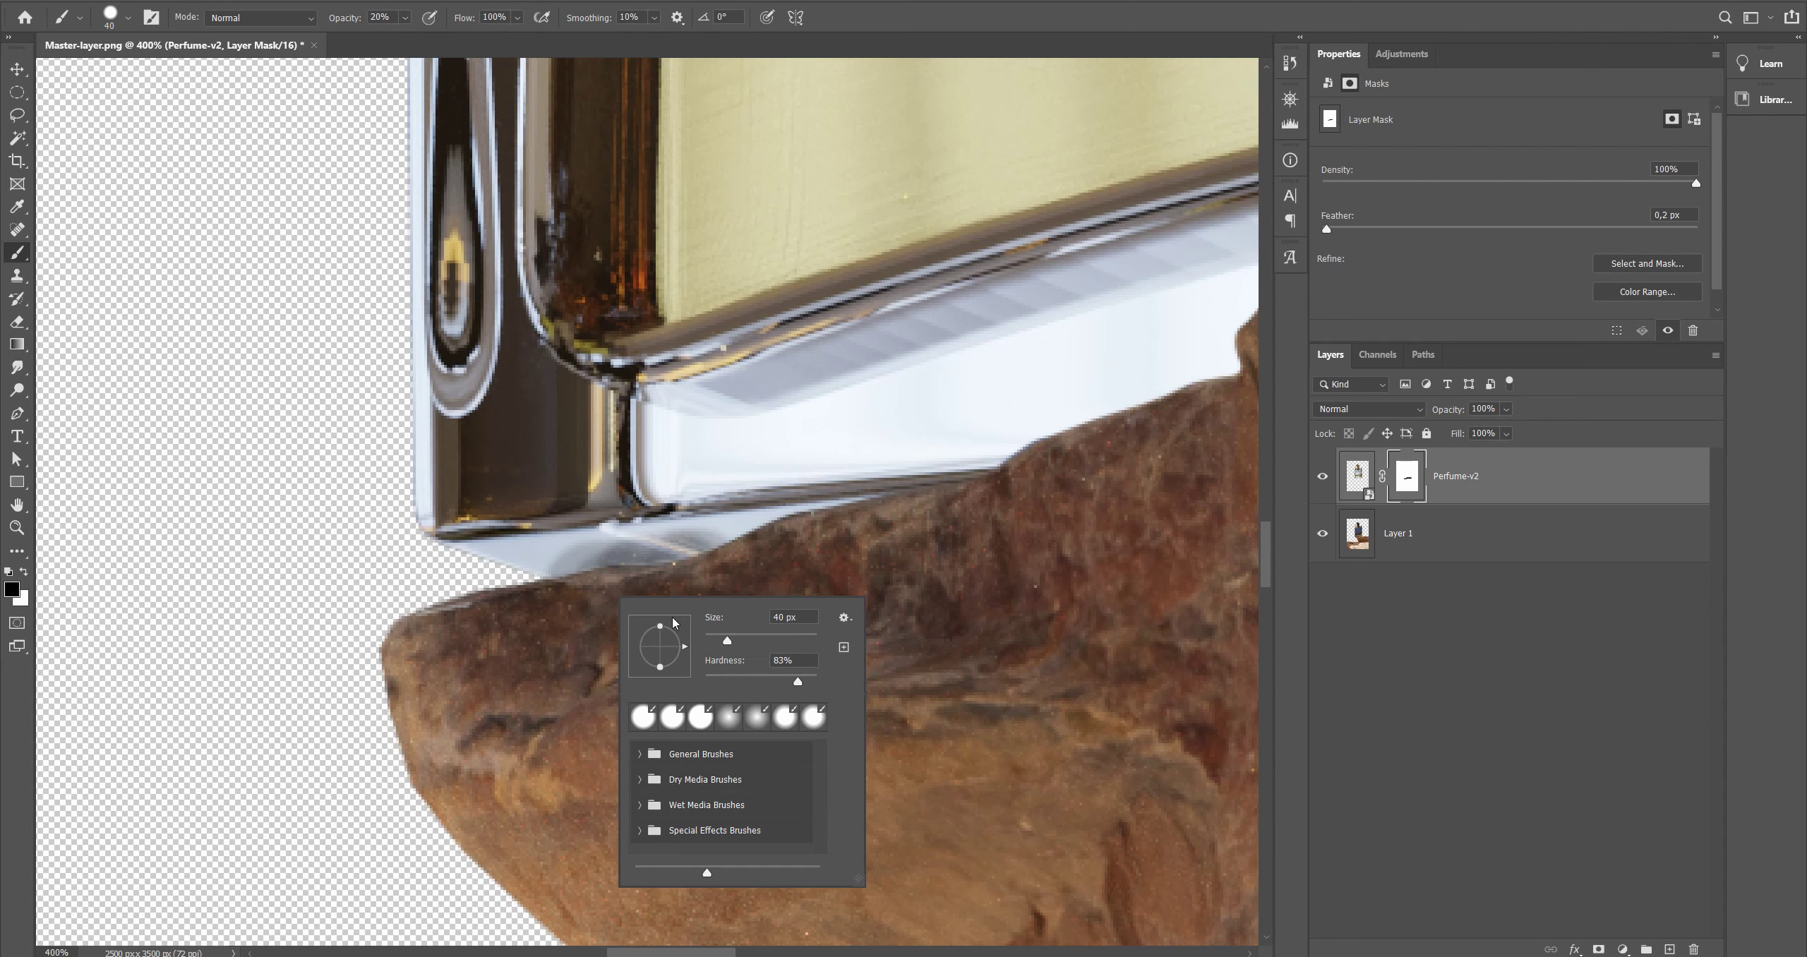
{"action": "left_click_drag", "start_coordinate": [789, 680], "coordinate": [788, 681]}
{"action": "mouse_move", "coordinate": [555, 620]}
{"action": "left_mouse_down"}
{"action": "mouse_move", "coordinate": [553, 602]}
{"action": "mouse_move", "coordinate": [696, 600]}
{"action": "left_mouse_up"}
{"action": "mouse_move", "coordinate": [696, 600]}
{"action": "left_mouse_down"}
{"action": "mouse_move", "coordinate": [488, 600]}
{"action": "mouse_move", "coordinate": [694, 597]}
{"action": "mouse_move", "coordinate": [675, 584]}
{"action": "mouse_move", "coordinate": [783, 565]}
{"action": "mouse_move", "coordinate": [558, 613]}
{"action": "mouse_move", "coordinate": [597, 643]}
{"action": "mouse_move", "coordinate": [463, 593]}
{"action": "mouse_move", "coordinate": [666, 576]}
{"action": "mouse_move", "coordinate": [564, 605]}
{"action": "mouse_move", "coordinate": [848, 561]}
{"action": "mouse_move", "coordinate": [452, 576]}
{"action": "mouse_move", "coordinate": [876, 551]}
{"action": "mouse_move", "coordinate": [794, 562]}
{"action": "left_mouse_up"}
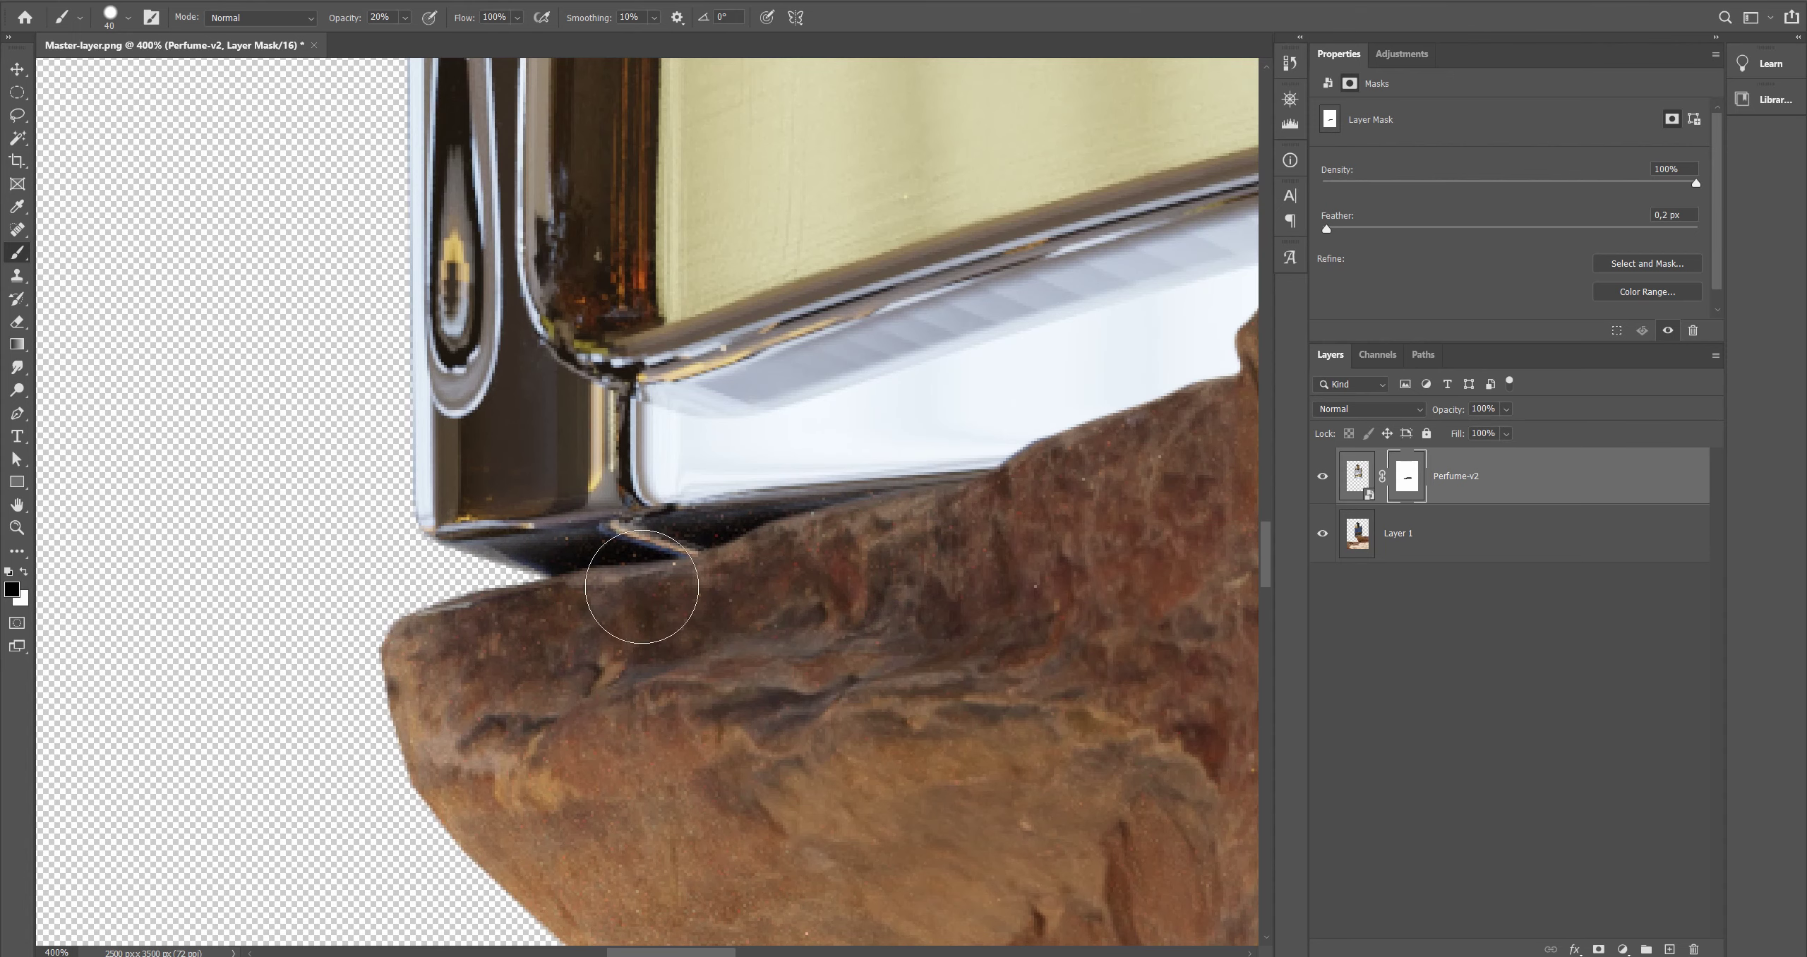
Step: Compare the composite with Perfume-v2 hidden and shown, leaving it visible with Layer 1 selected
{"action": "key", "text": "space"}
{"action": "scroll", "coordinate": [855, 520], "scroll_direction": "down", "scroll_amount": 5, "text": "alt"}
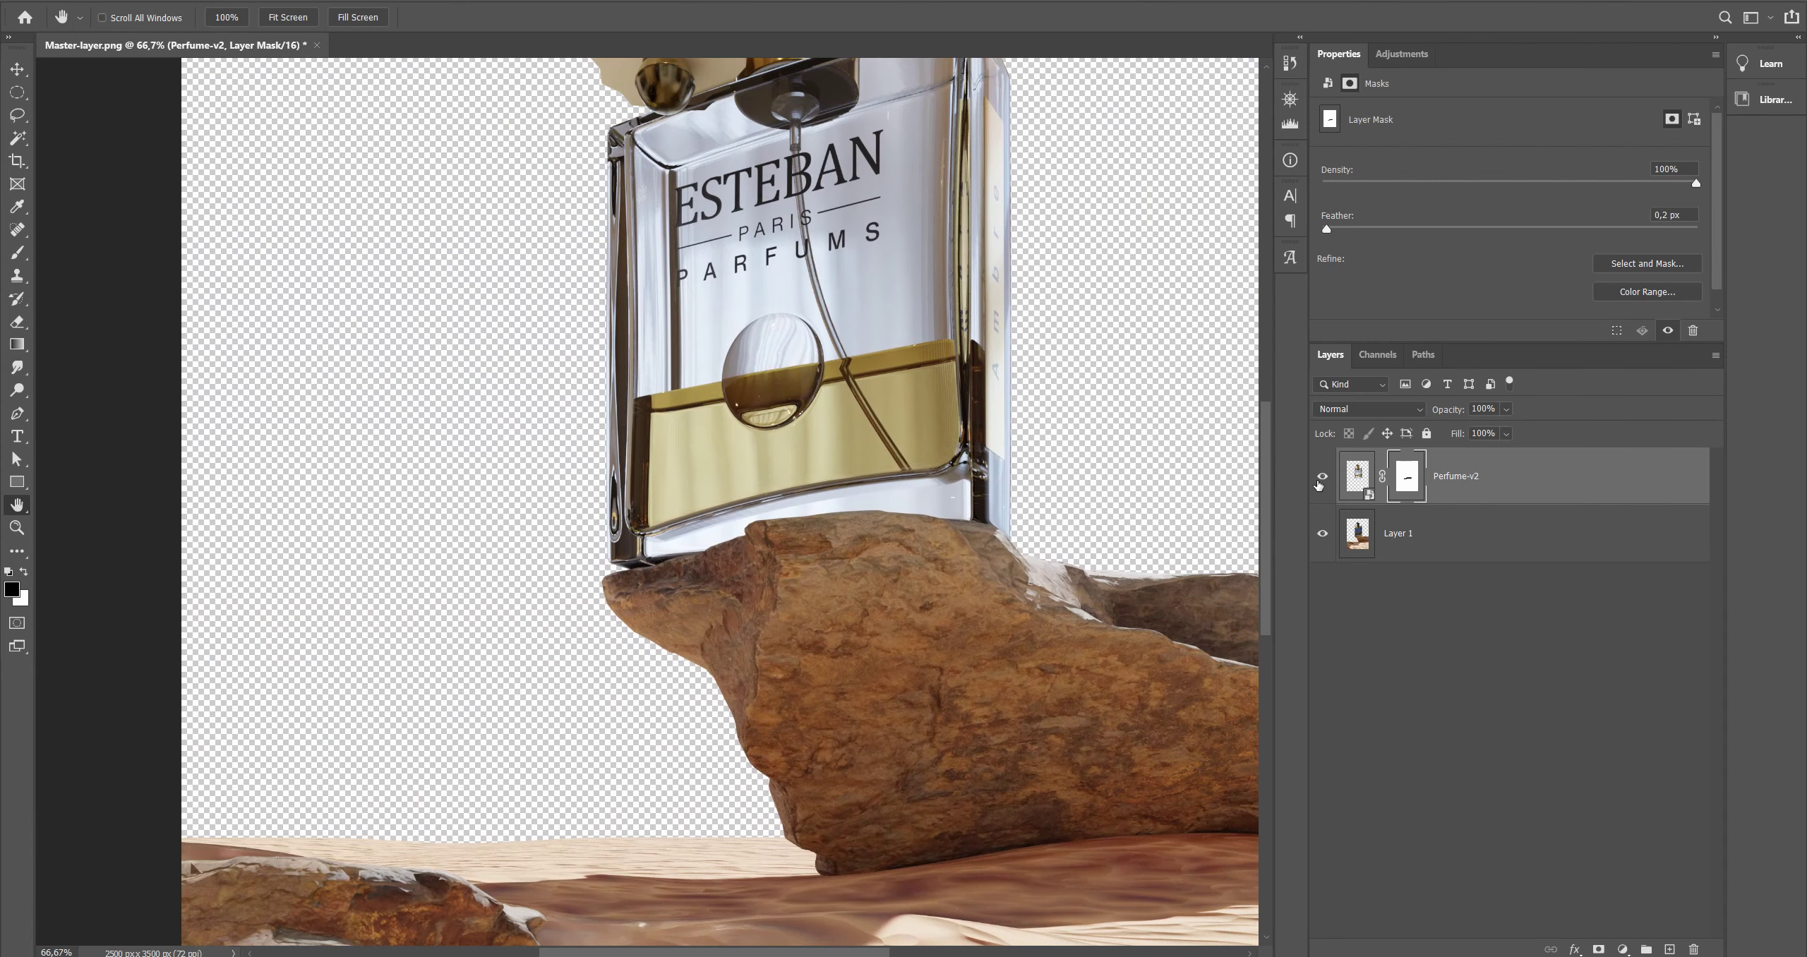
{"action": "left_click", "coordinate": [1319, 483]}
{"action": "left_click", "coordinate": [1318, 483]}
{"action": "left_click", "coordinate": [1318, 483]}
{"action": "left_click", "coordinate": [1319, 483]}
{"action": "left_click", "coordinate": [1319, 483]}
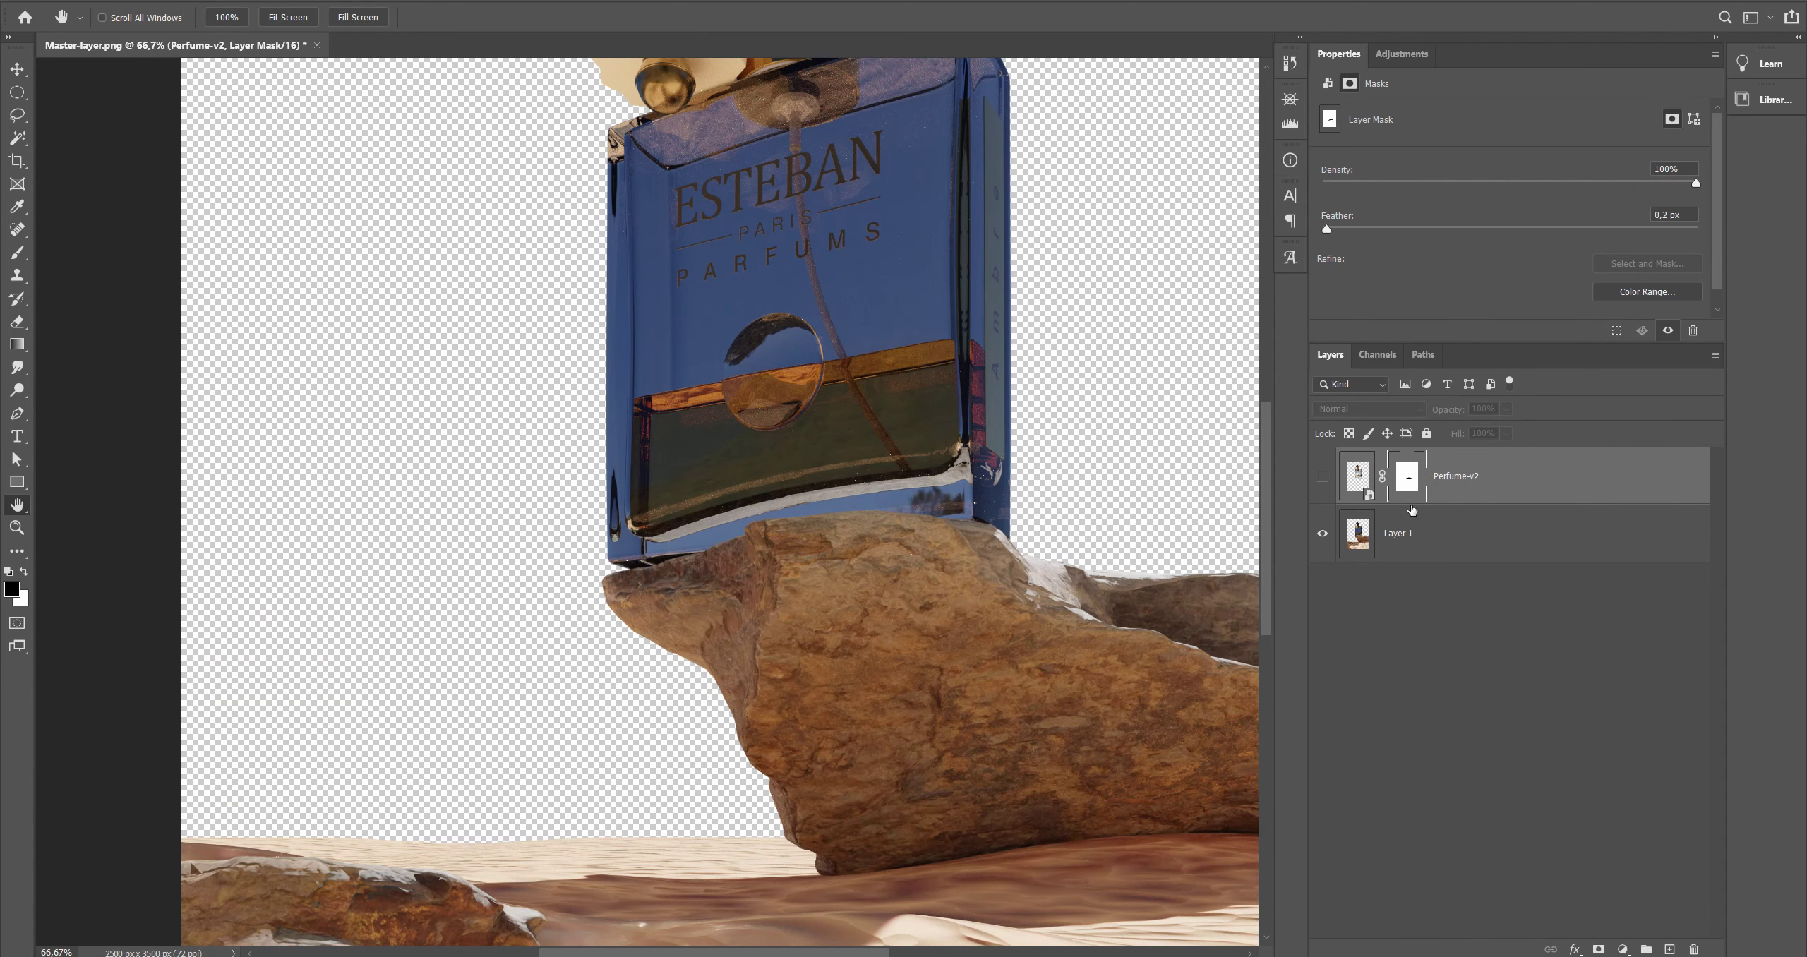
{"action": "left_click", "coordinate": [1357, 540]}
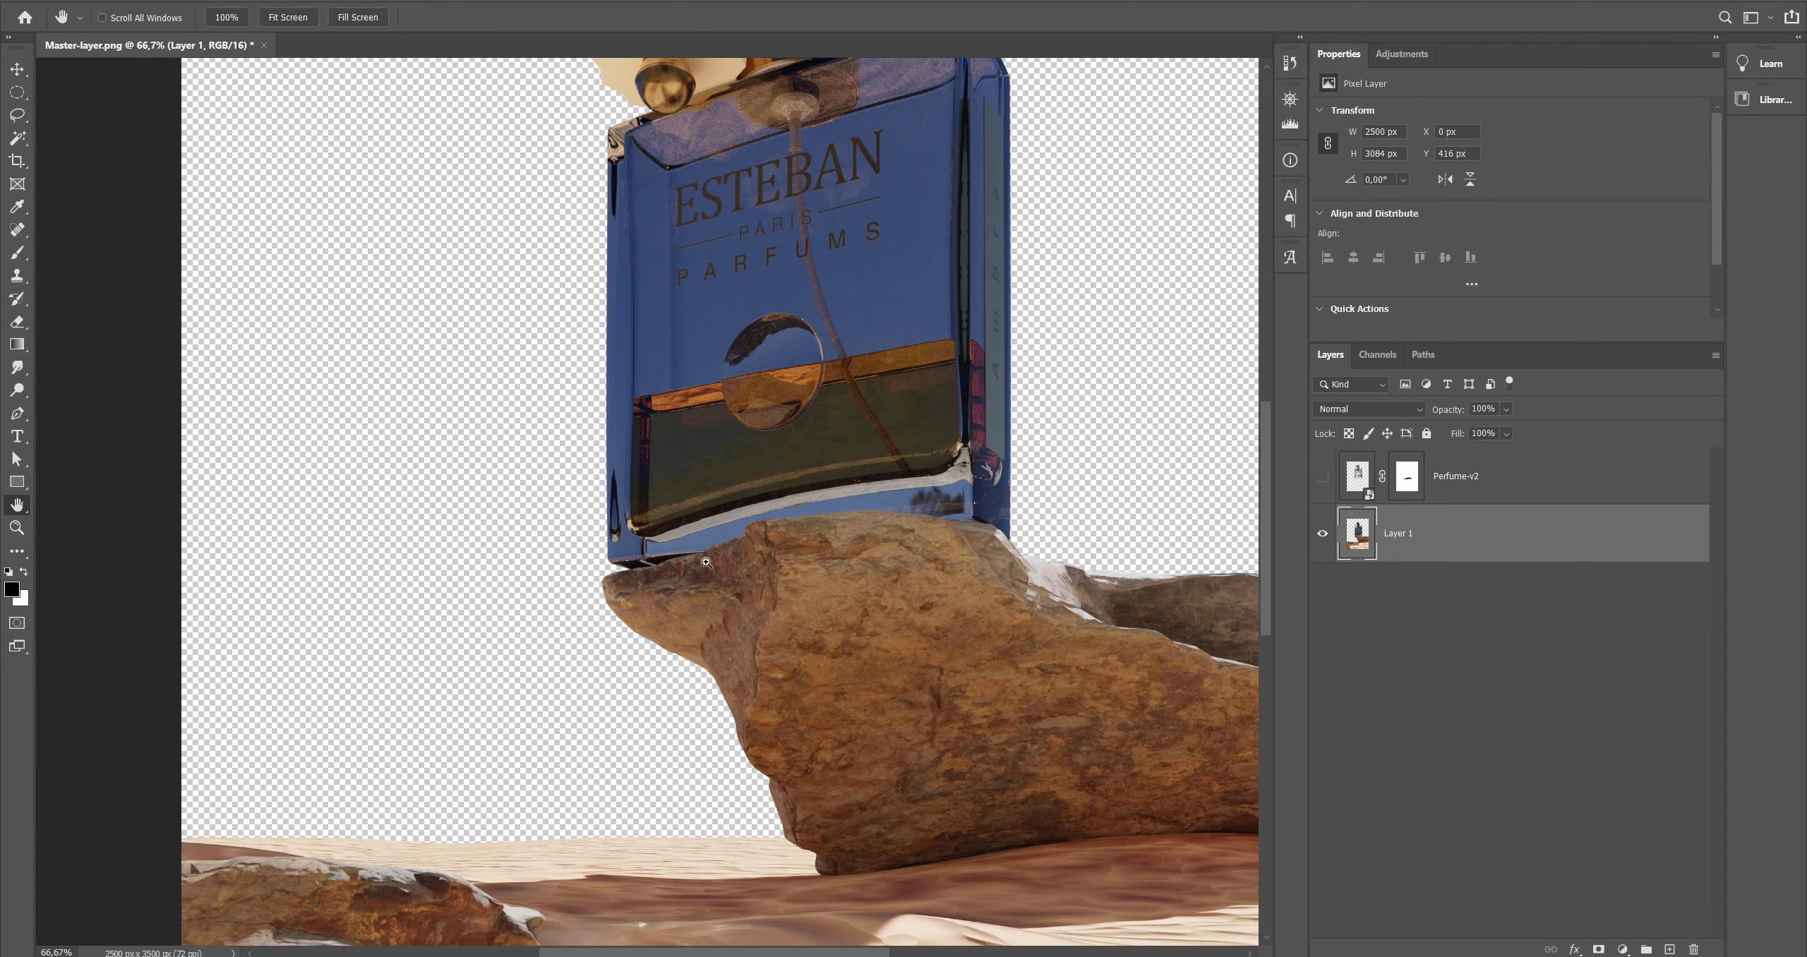
{"action": "scroll", "coordinate": [706, 563], "scroll_direction": "up", "scroll_amount": 2, "text": "alt"}
{"action": "left_click", "coordinate": [1322, 477]}
{"action": "scroll", "coordinate": [1007, 424], "scroll_direction": "down", "scroll_amount": 2, "text": "alt"}
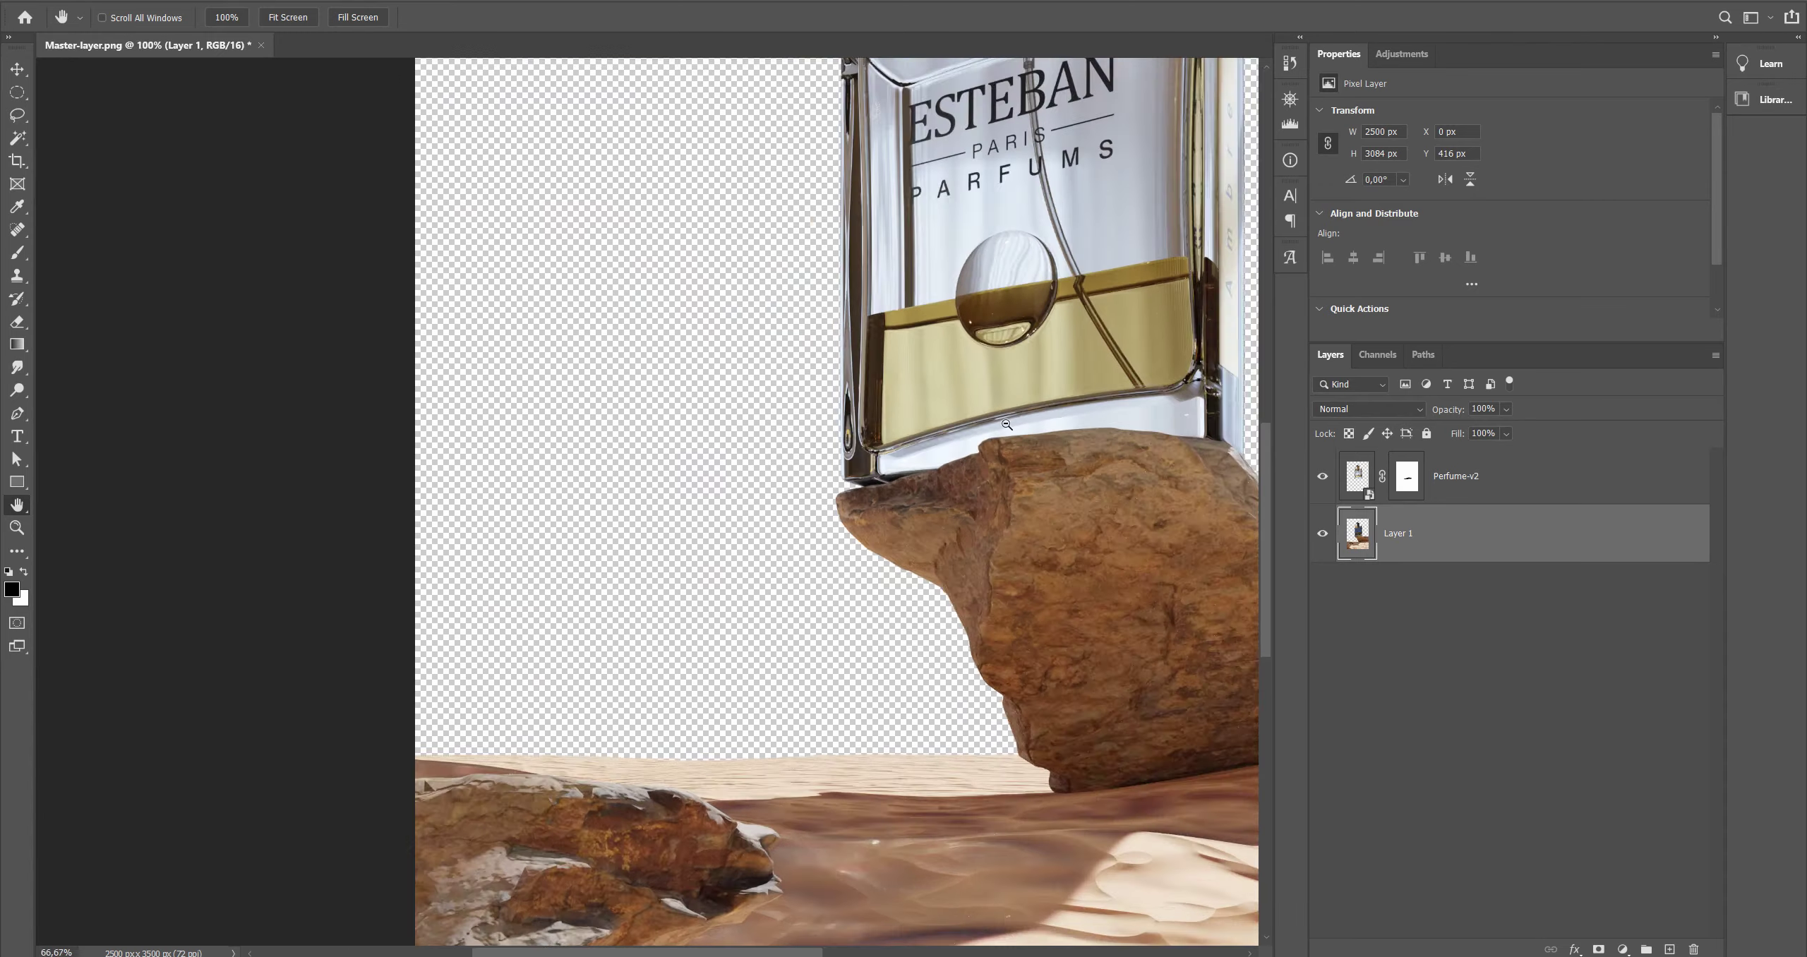
{"action": "scroll", "coordinate": [1006, 424], "scroll_direction": "down", "scroll_amount": 2, "text": "alt"}
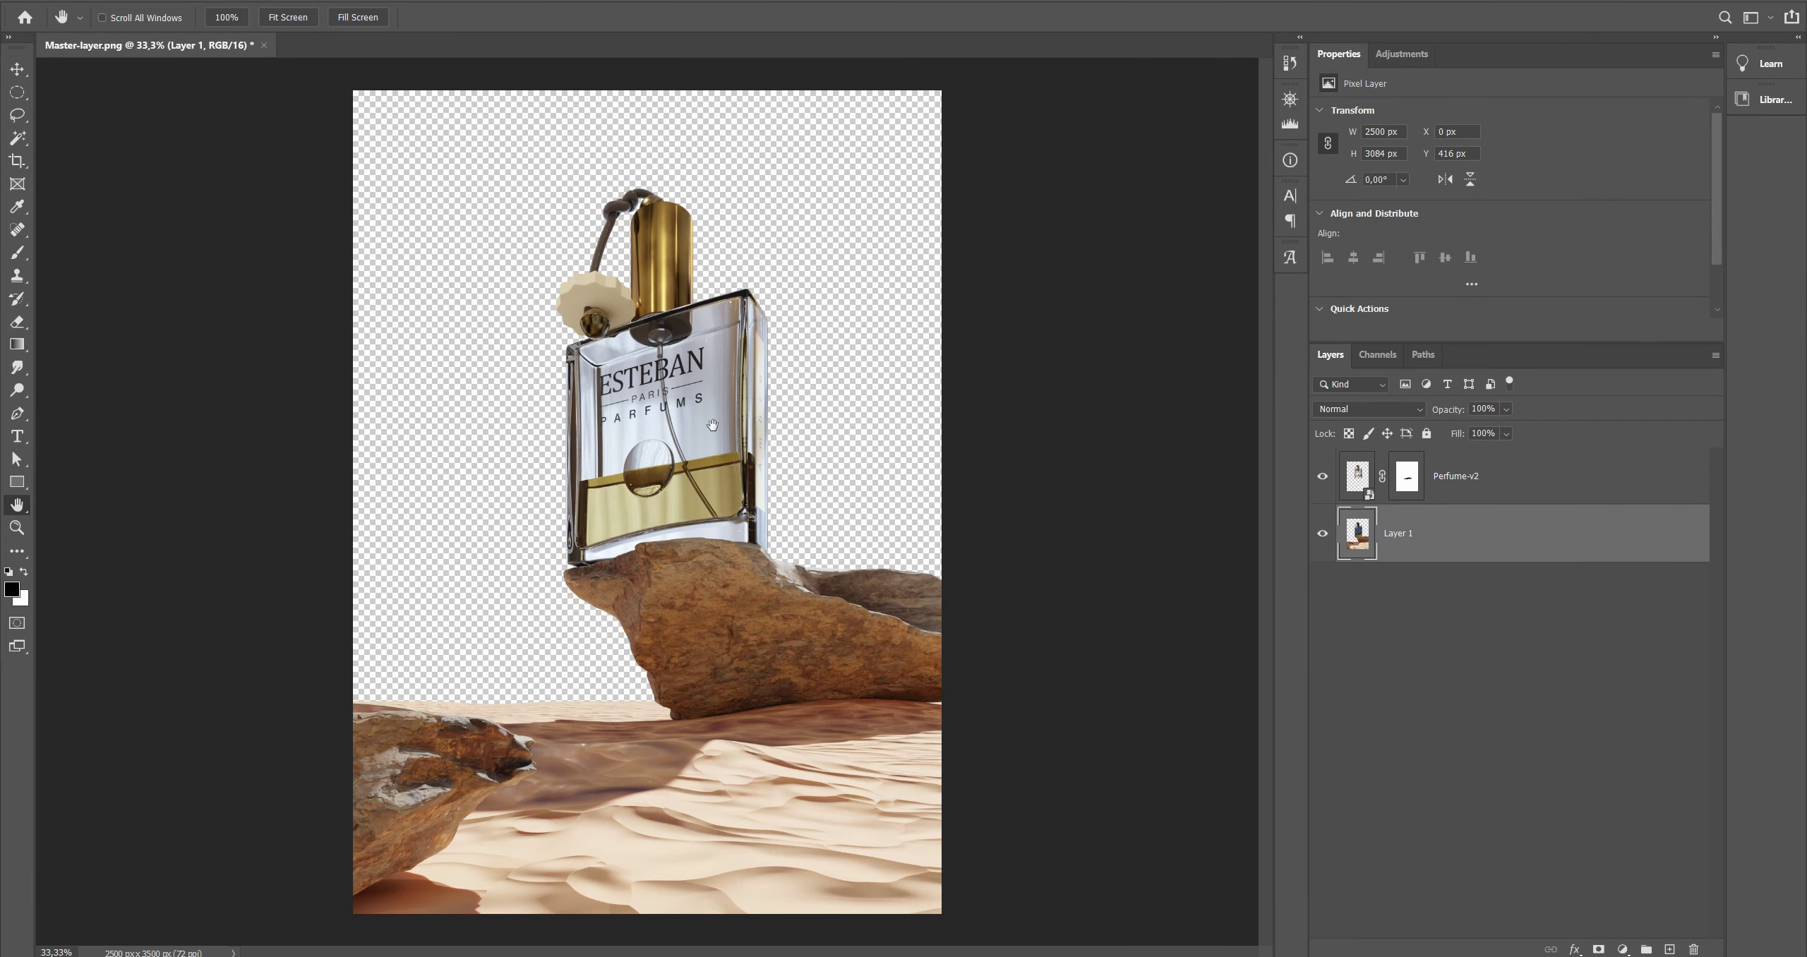
Step: Place the desert sky photo from the Renders folder into the composite and move its layer below Layer 1
{"action": "key", "text": "alt+Tab"}
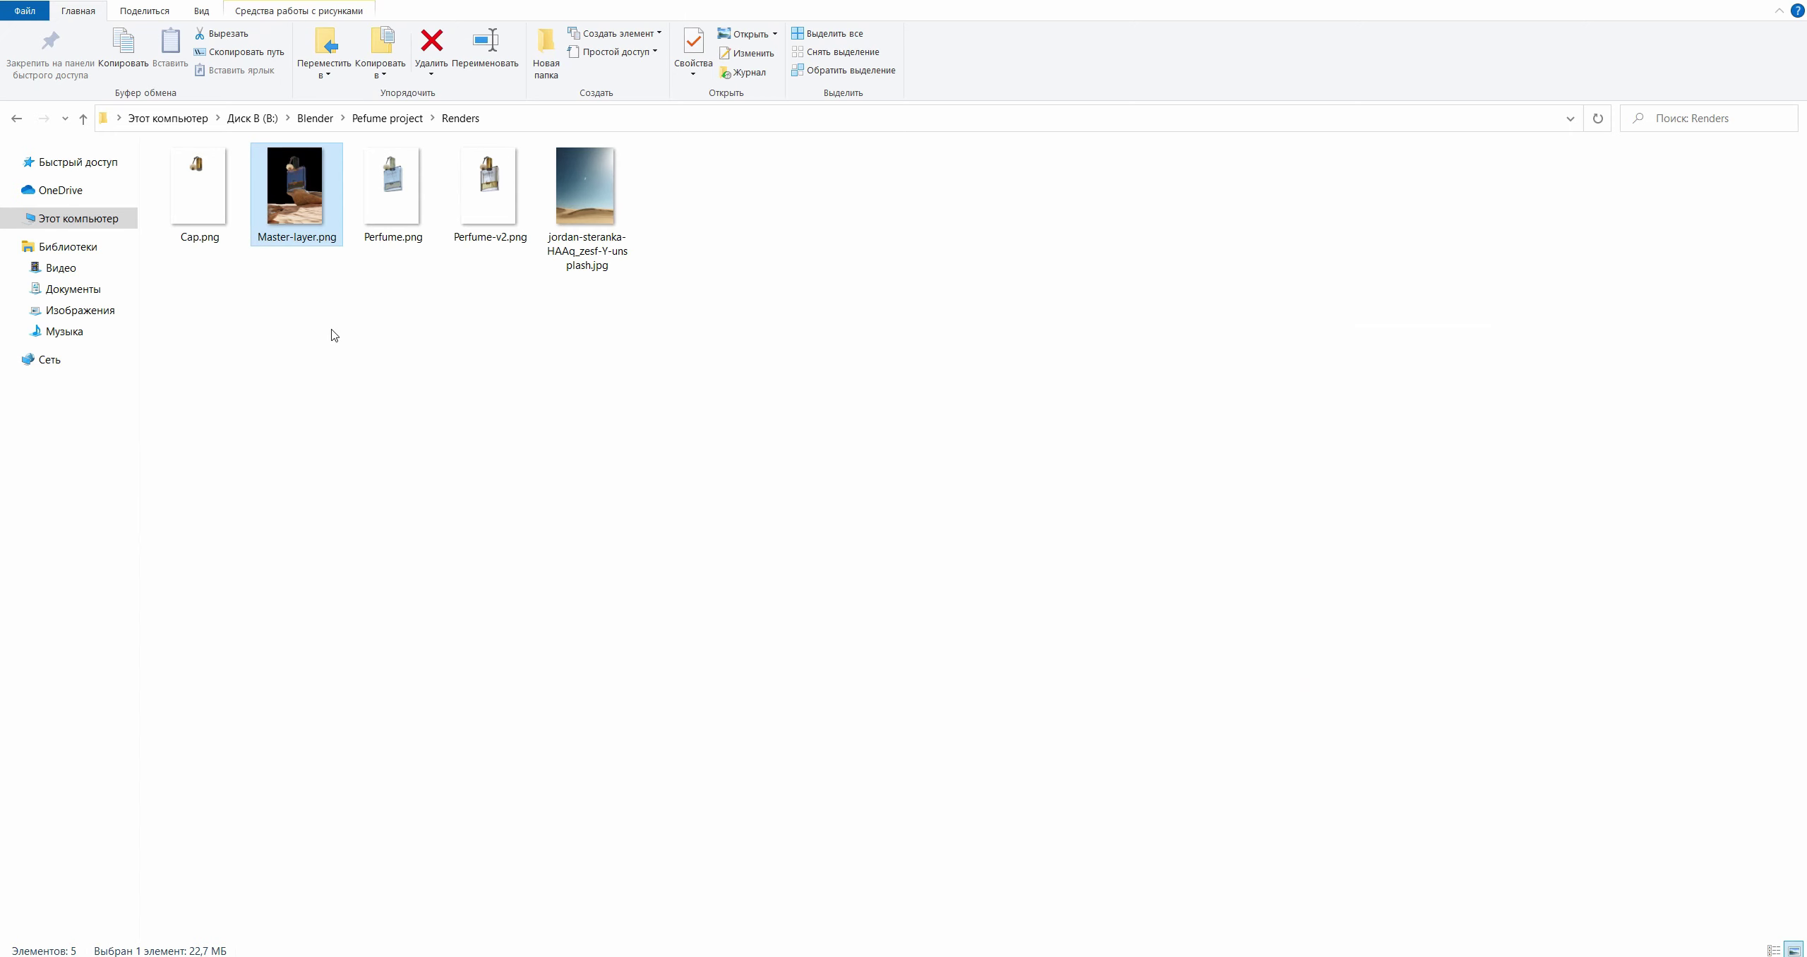
{"action": "left_click", "coordinate": [590, 280]}
{"action": "left_click_drag", "start_coordinate": [588, 218], "coordinate": [697, 487]}
{"action": "key", "text": "alt+Tab"}
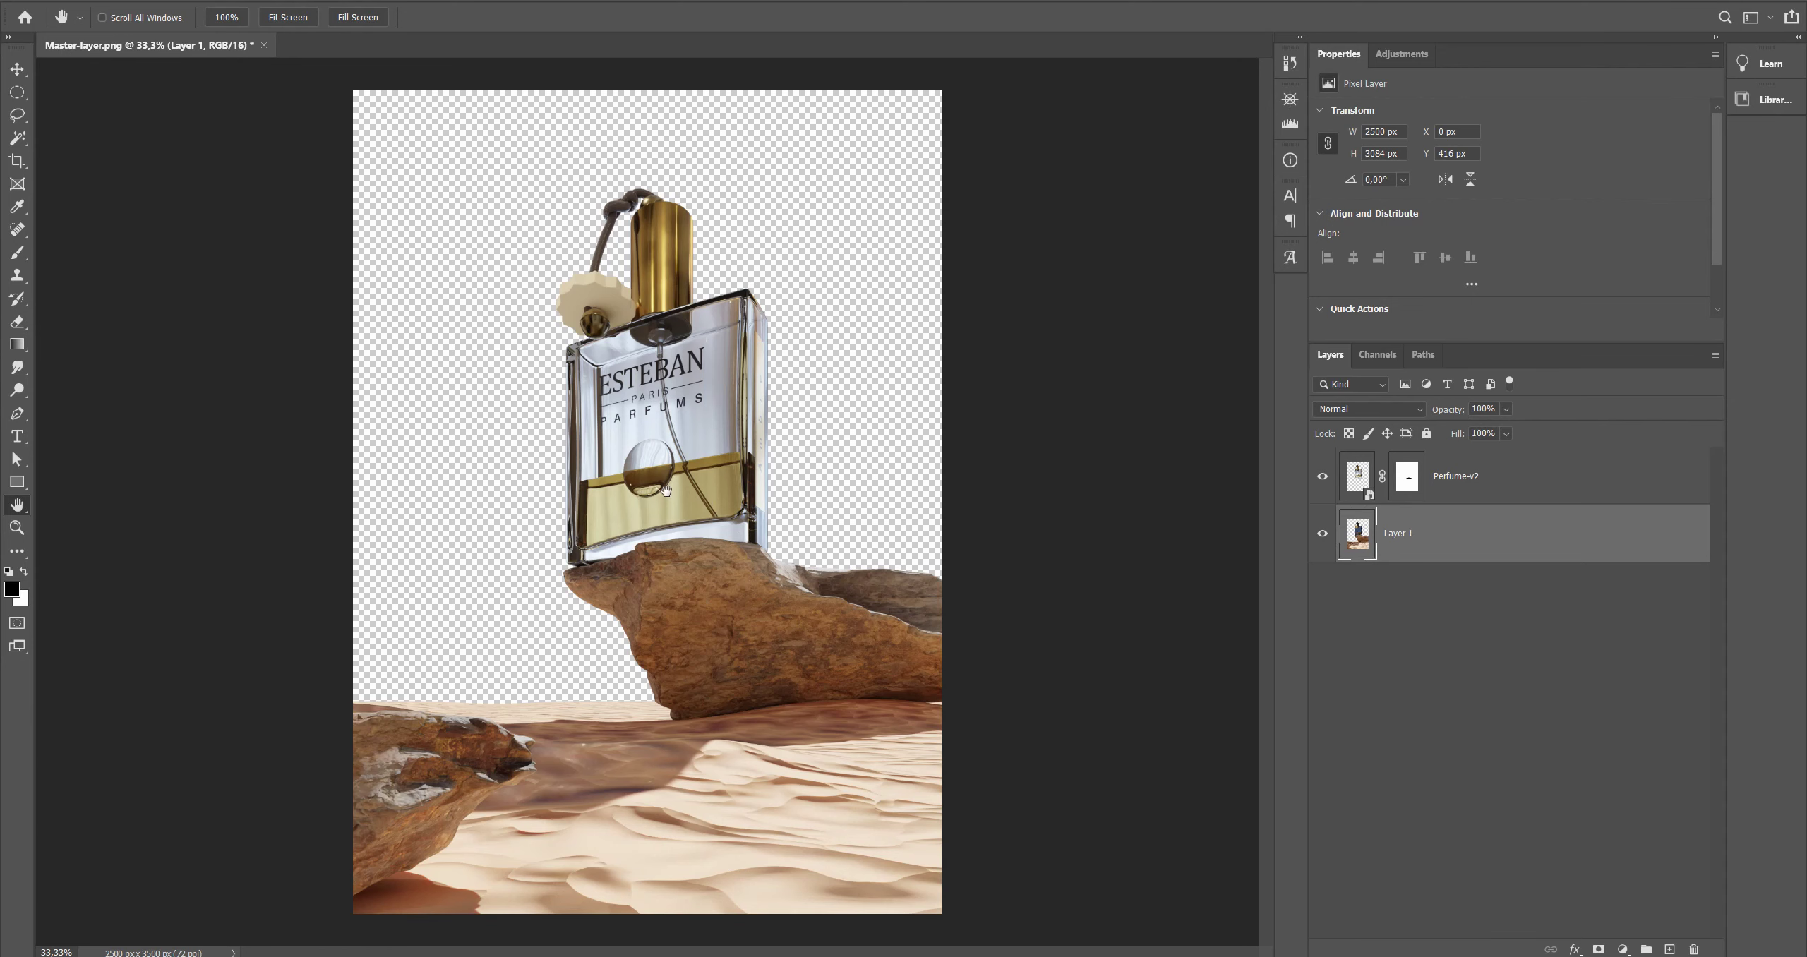
{"action": "key", "text": "Return"}
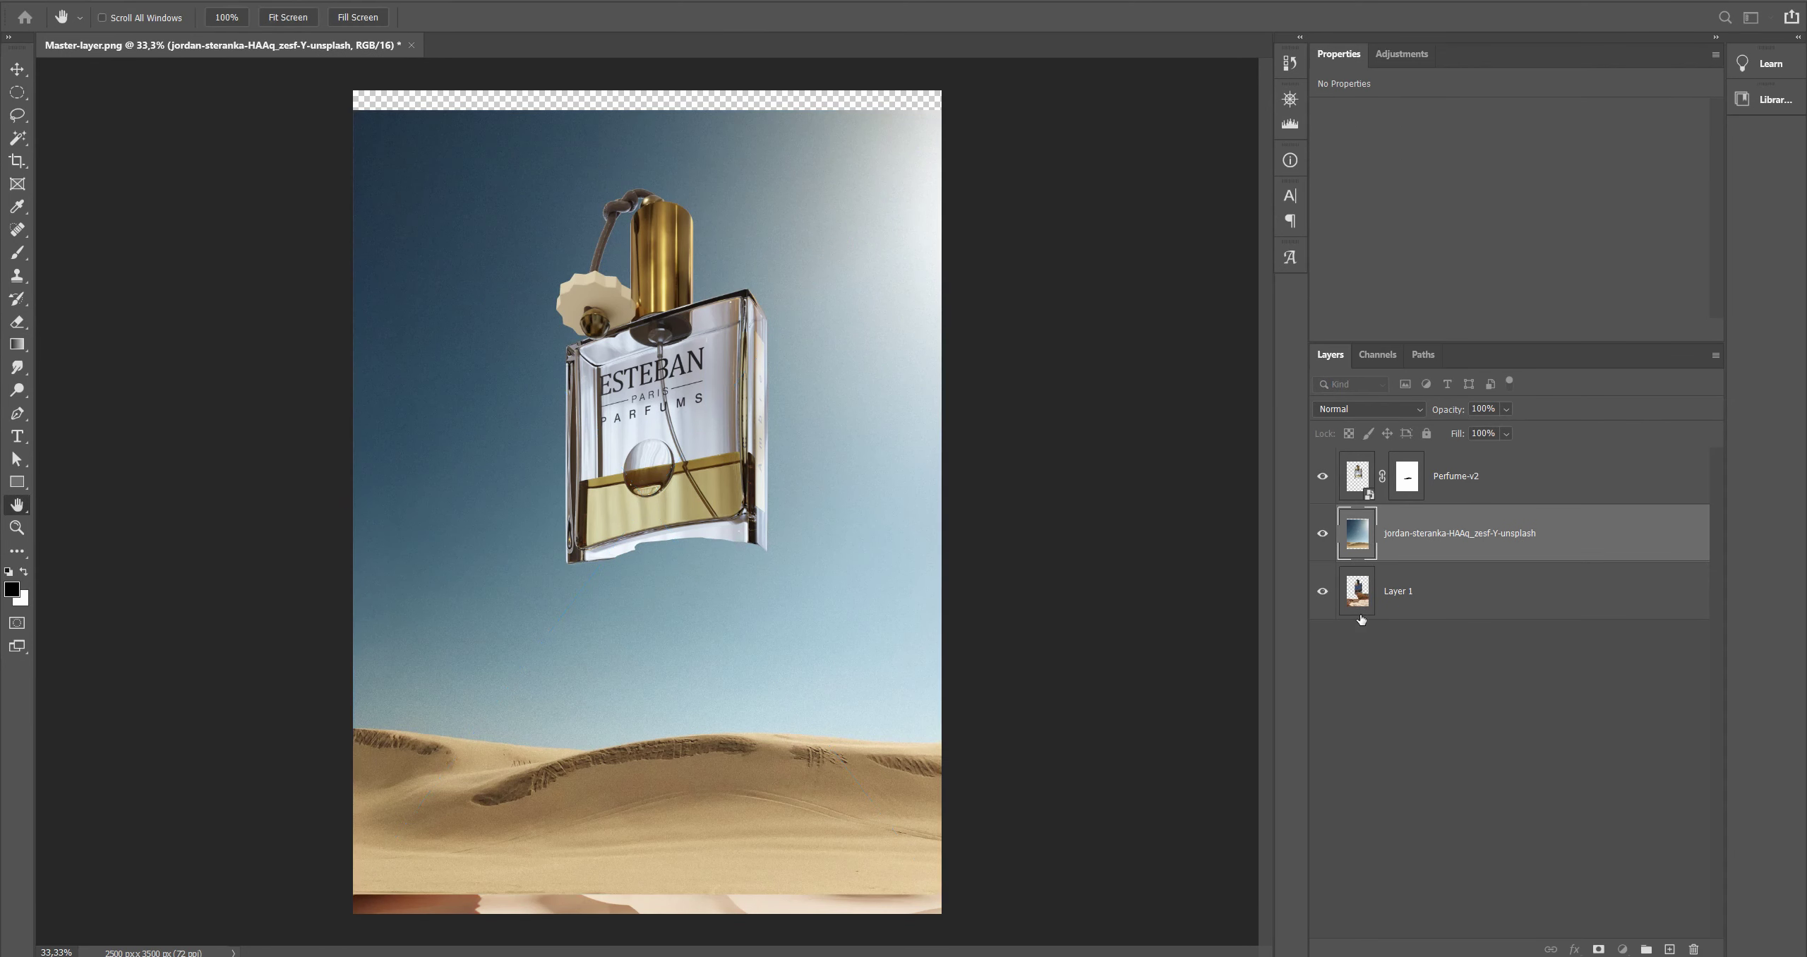
{"action": "key", "text": "ctrl+bracketleft"}
Step: Move the desert sky photo up to cover the empty strip above it and show the dunes behind the rock
{"action": "key", "text": "ctrl+minus"}
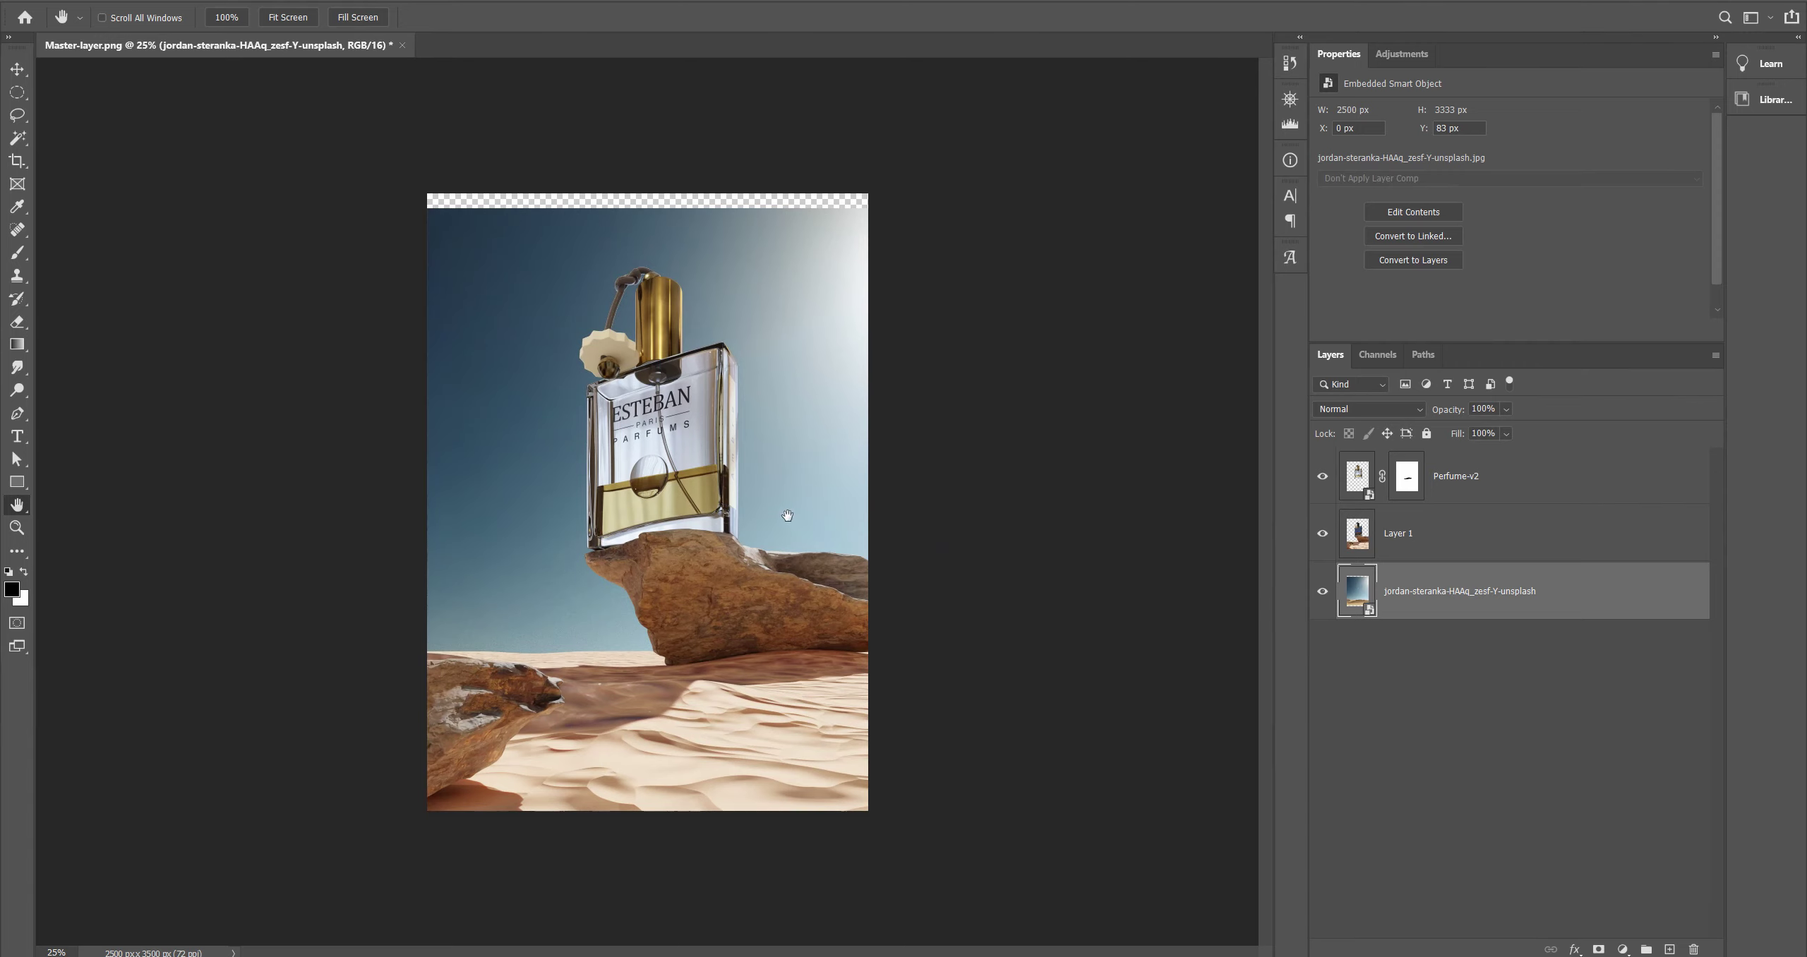
{"action": "key", "text": "v"}
{"action": "left_click_drag", "start_coordinate": [788, 515], "coordinate": [791, 420]}
{"action": "left_click_drag", "start_coordinate": [761, 490], "coordinate": [767, 452]}
Step: Nudge the desert sky photo down to a Y position of -676 px, keeping X at 0 px
{"action": "key", "text": "ctrl+space"}
{"action": "left_click", "coordinate": [619, 644], "text": "ctrl"}
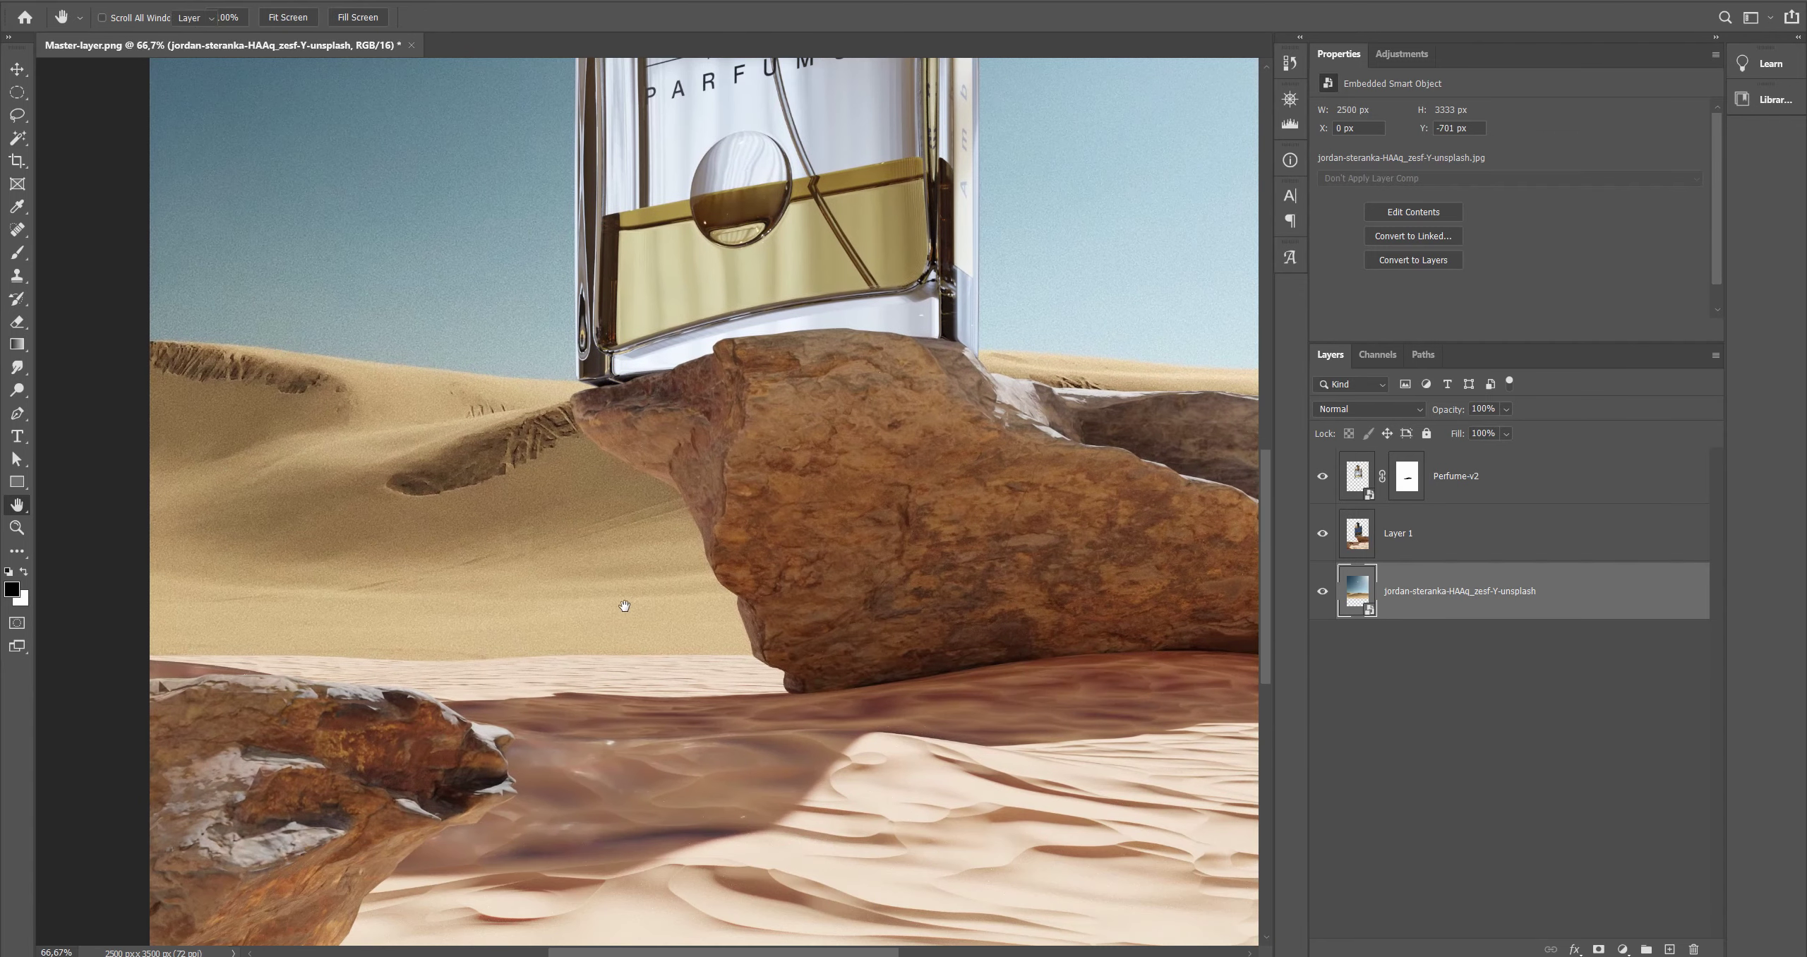
{"action": "mouse_move", "coordinate": [627, 608]}
{"action": "left_mouse_down"}
{"action": "mouse_move", "coordinate": [630, 589]}
{"action": "mouse_move", "coordinate": [630, 617]}
{"action": "left_mouse_up"}
{"action": "key", "text": "Down"}
{"action": "key", "text": "Down"}
{"action": "key", "text": "Down"}
{"action": "key", "text": "Down"}
{"action": "key", "text": "Down"}
{"action": "key", "text": "Down"}
{"action": "key", "text": "Down"}
{"action": "key", "text": "Down"}
{"action": "key", "text": "Down"}
{"action": "key", "text": "Down"}
{"action": "key", "text": "Down"}
{"action": "key", "text": "Down"}
{"action": "key", "text": "Down"}
{"action": "key", "text": "Down"}
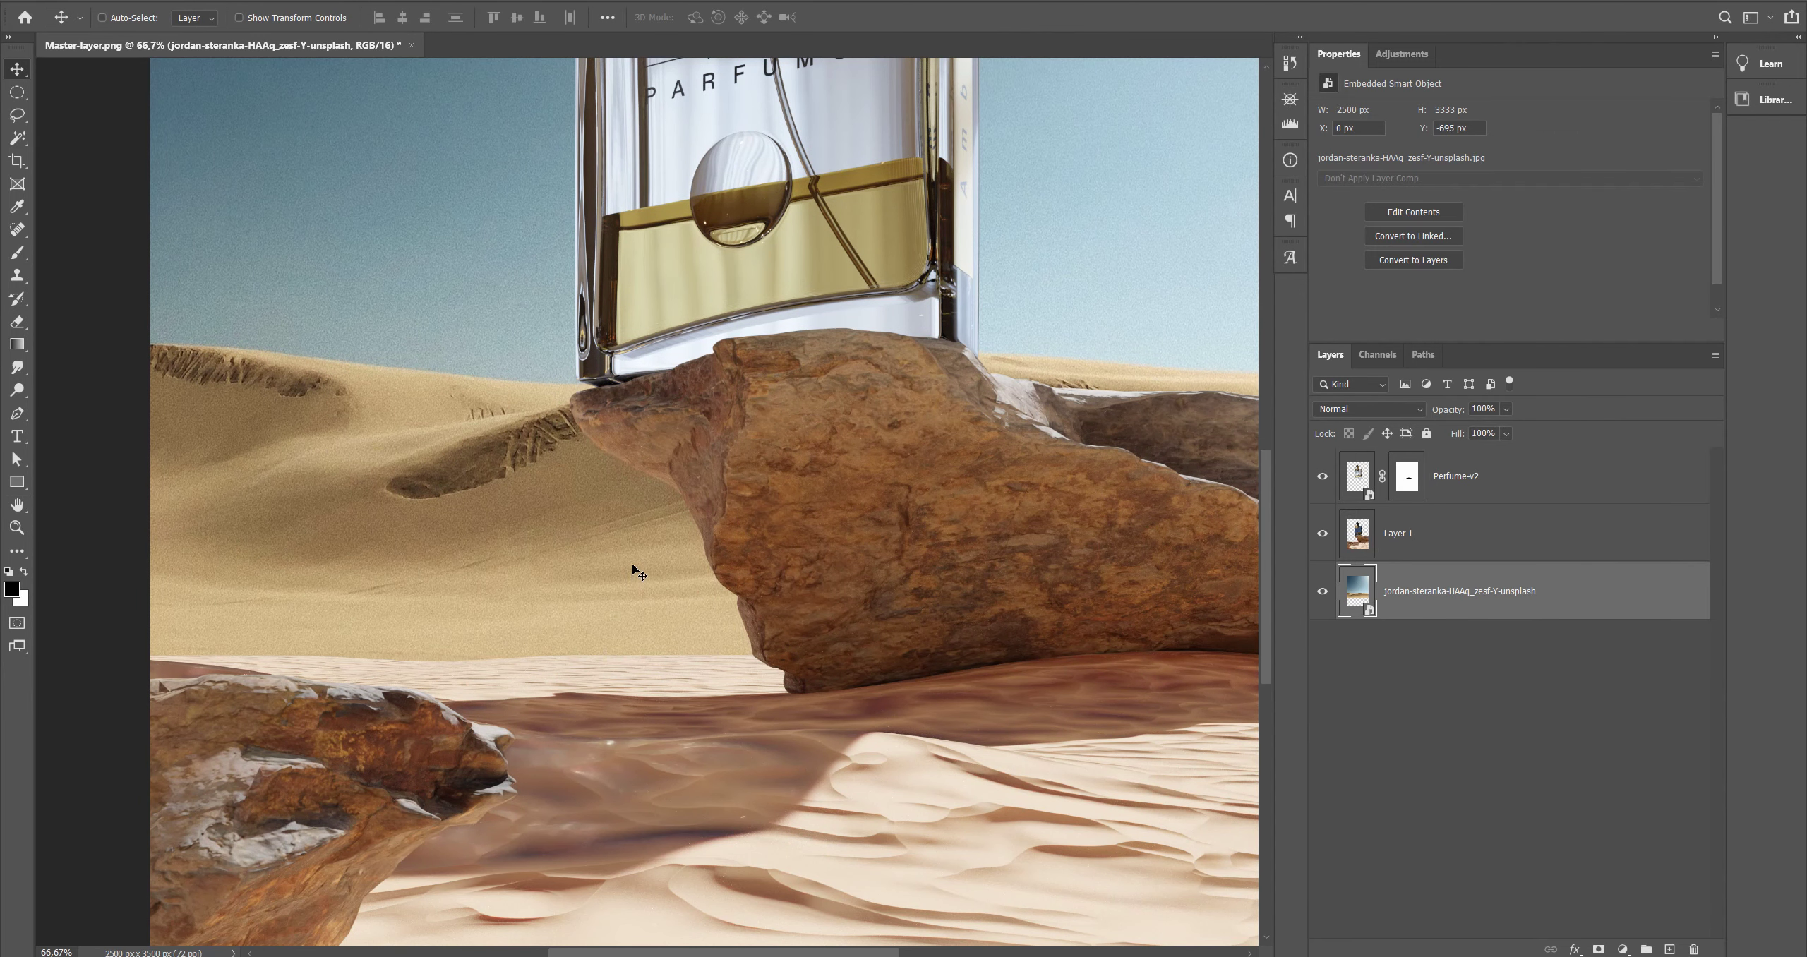
{"action": "key", "text": "Down"}
{"action": "key", "text": "Down"}
{"action": "key", "text": "Down"}
{"action": "key", "text": "Down"}
{"action": "key", "text": "Down"}
{"action": "key", "text": "Down"}
{"action": "key", "text": "Down"}
{"action": "key", "text": "Down"}
{"action": "key", "text": "Down"}
{"action": "key", "text": "Down"}
{"action": "key", "text": "Down"}
{"action": "key", "text": "Down"}
{"action": "key", "text": "Down"}
{"action": "key", "text": "Down"}
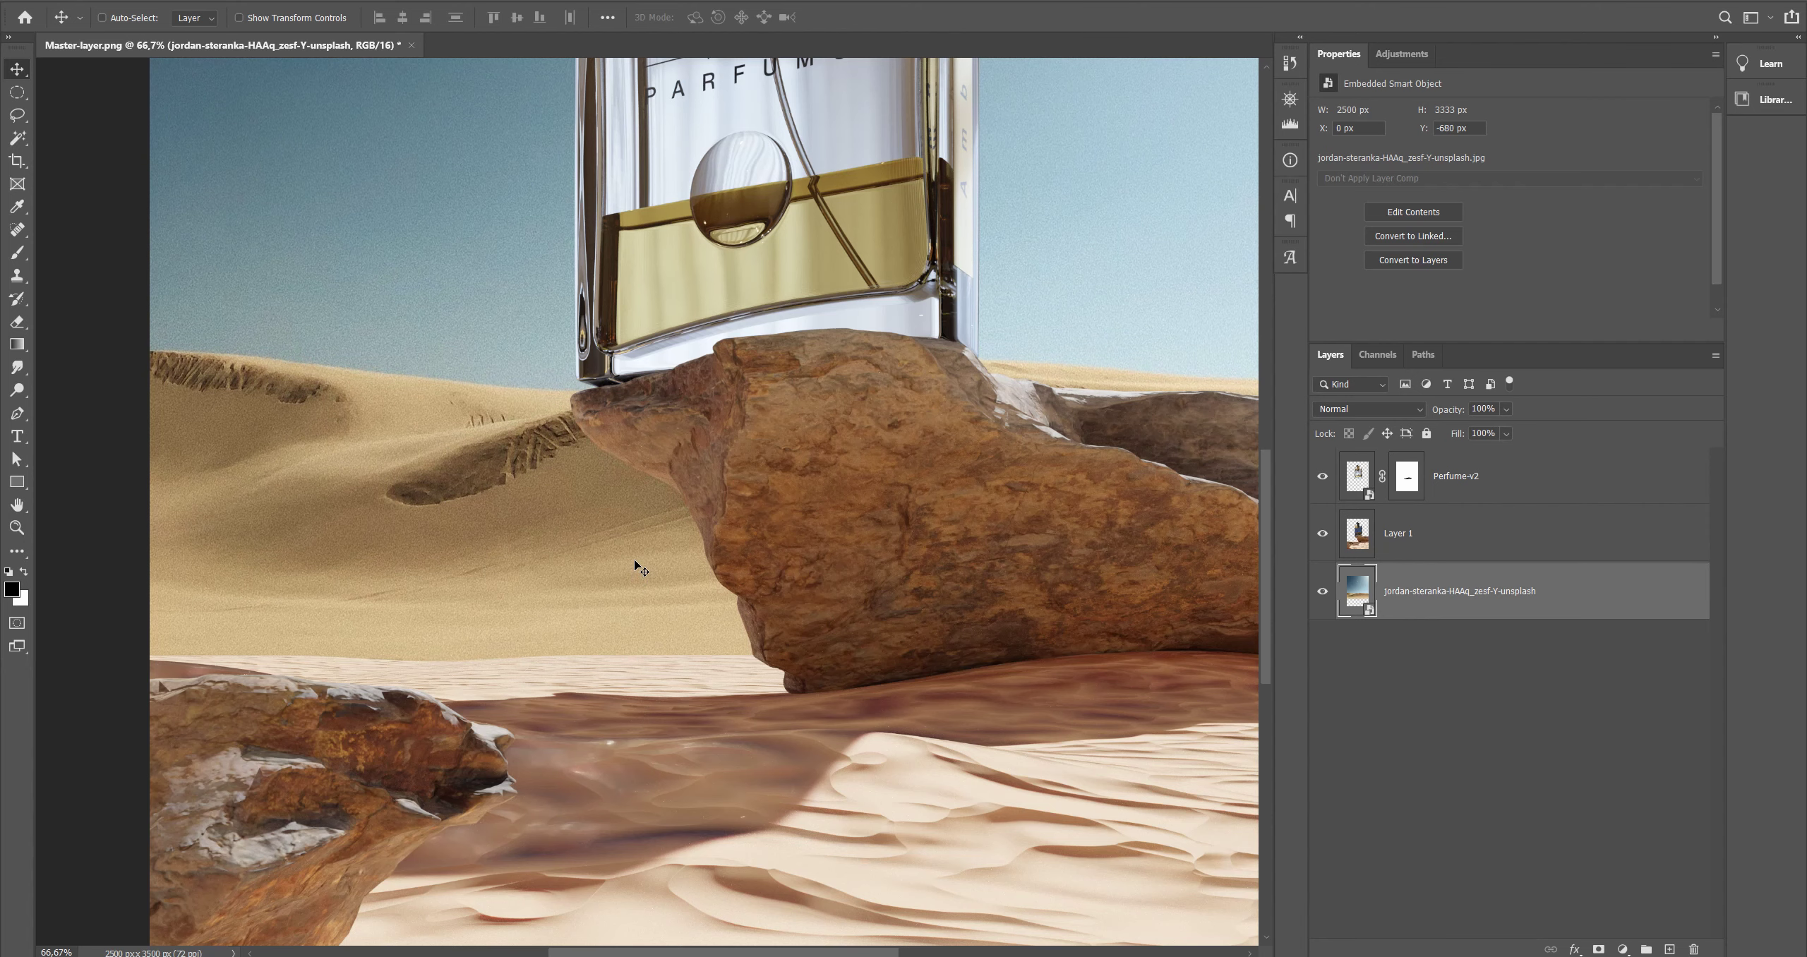
{"action": "key", "text": "Down"}
{"action": "key", "text": "Down"}
{"action": "key", "text": "Down"}
{"action": "key", "text": "Down"}
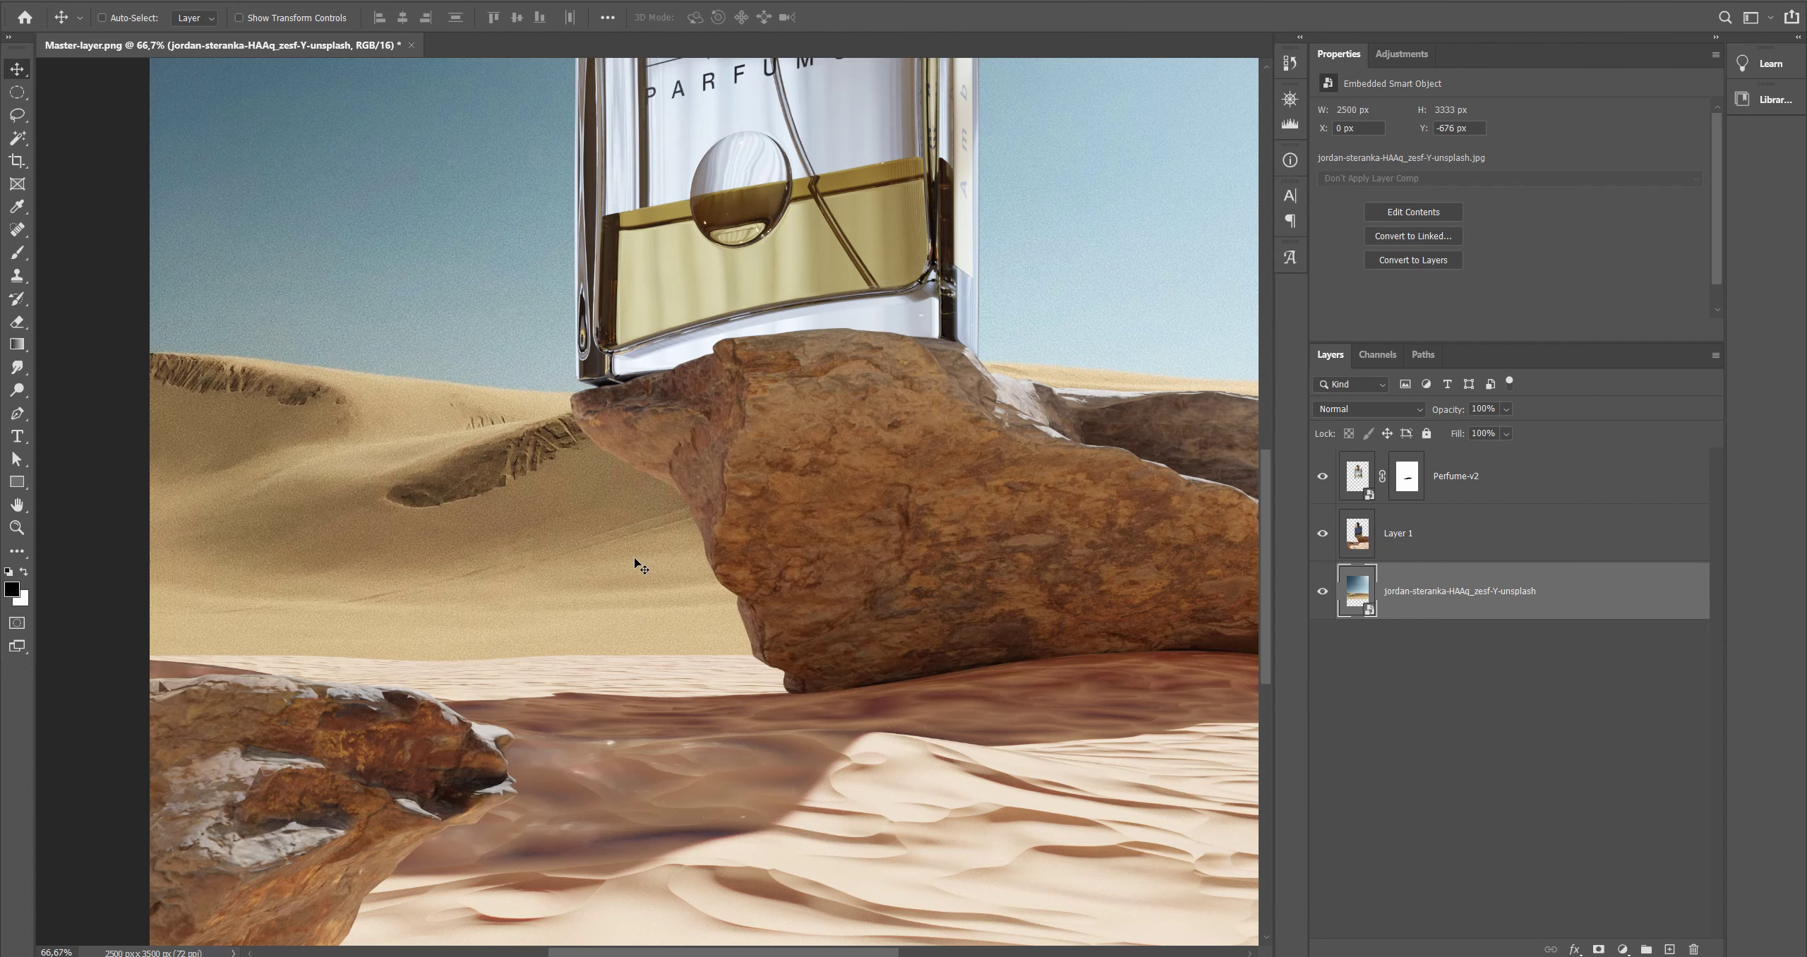
Step: Put the desert sky photo in a new layer group named Background
{"action": "key", "text": "h"}
{"action": "scroll", "coordinate": [635, 558], "scroll_direction": "down", "scroll_amount": 3, "text": "alt"}
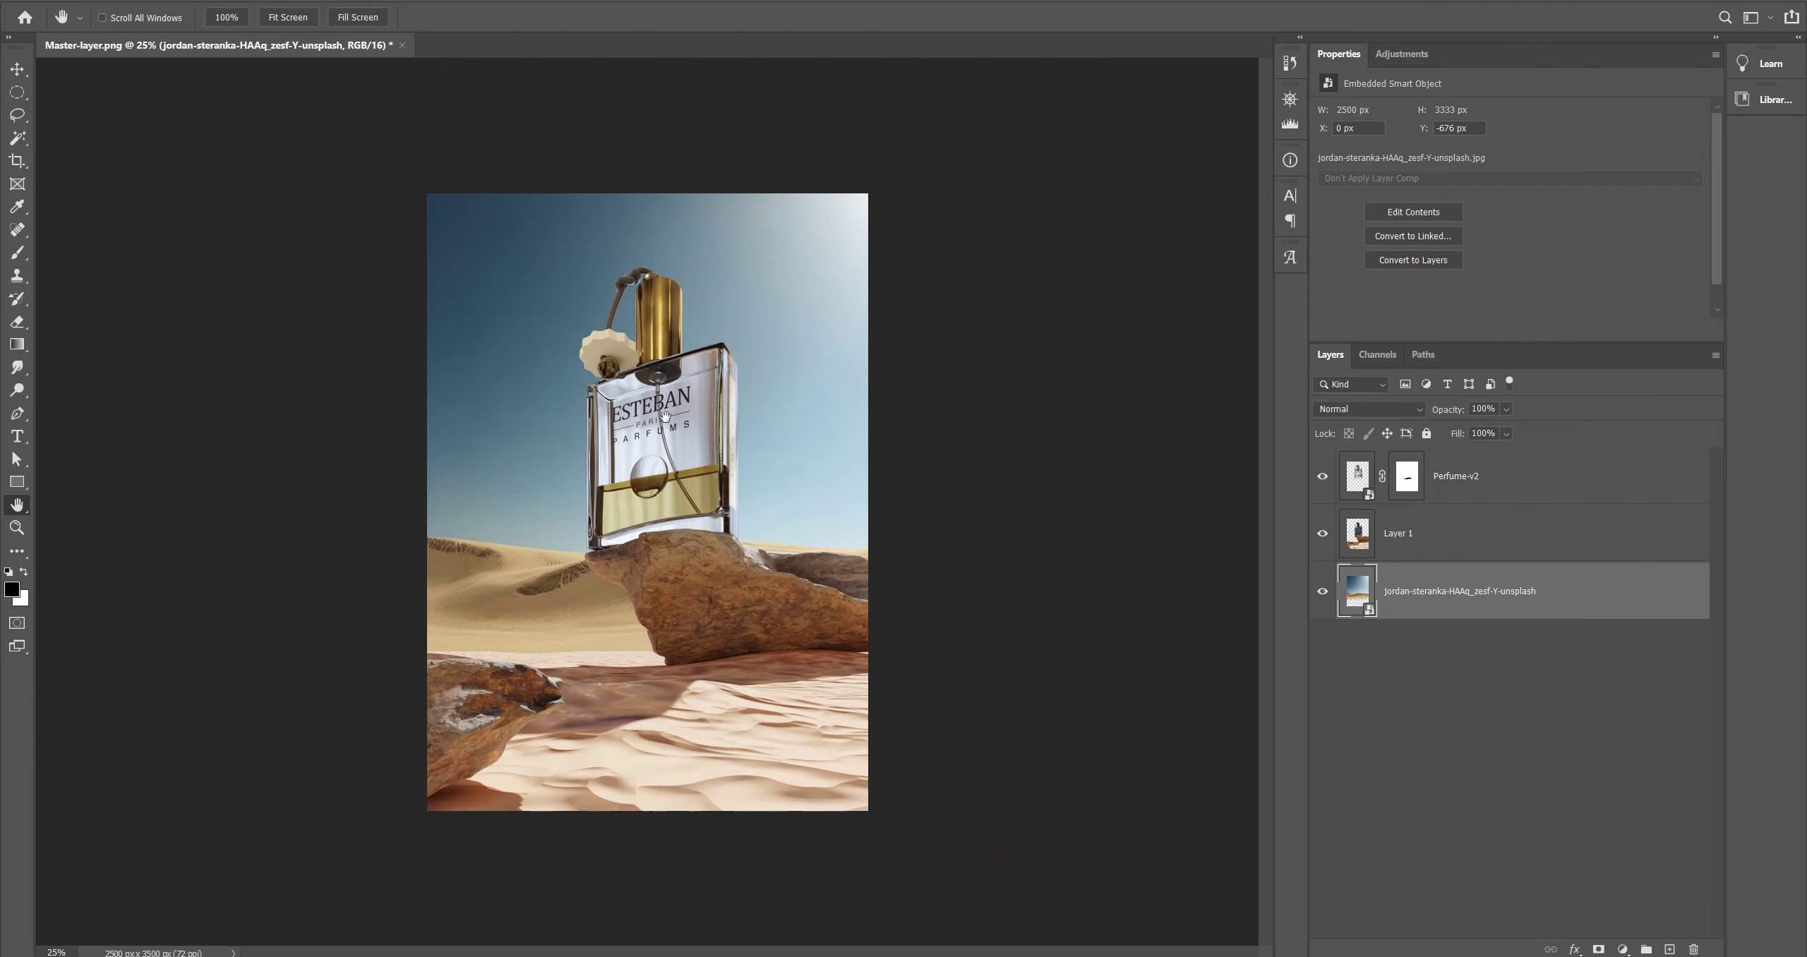
{"action": "scroll", "coordinate": [670, 627], "scroll_direction": "up", "scroll_amount": 2, "text": "alt"}
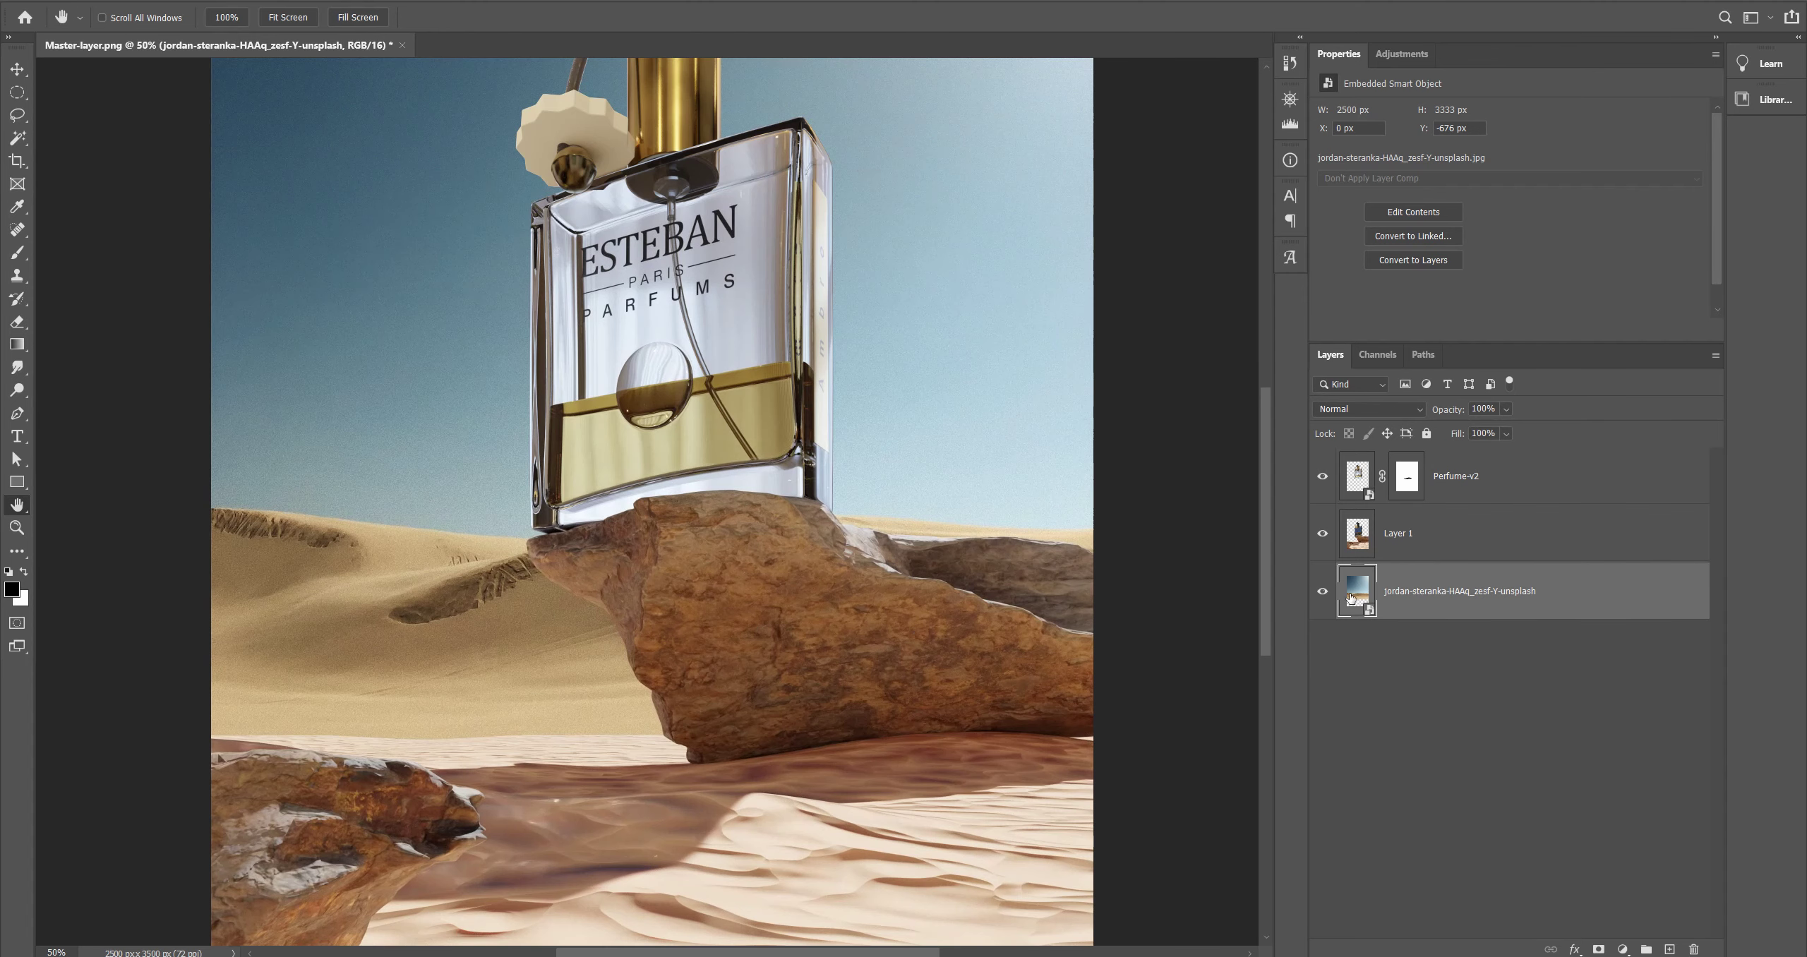
{"action": "scroll", "coordinate": [848, 513], "scroll_direction": "up", "scroll_amount": 1, "text": "alt"}
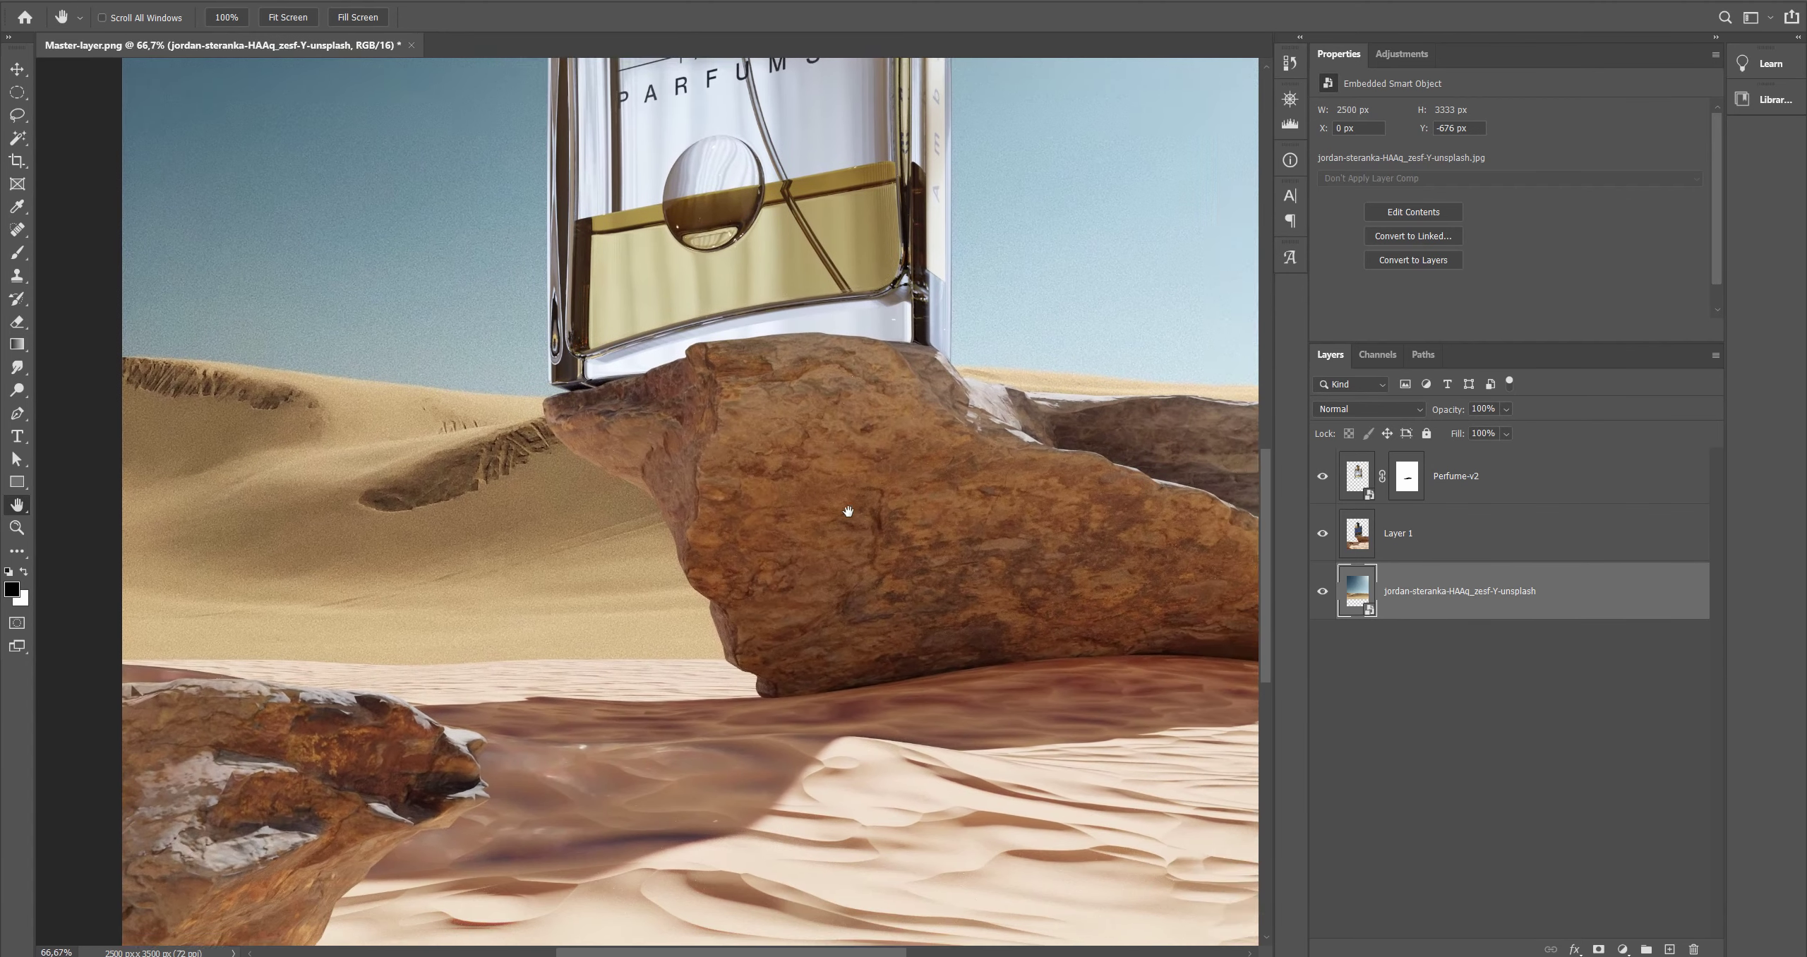
{"action": "left_click_drag", "start_coordinate": [817, 538], "coordinate": [857, 503]}
{"action": "left_click_drag", "start_coordinate": [615, 526], "coordinate": [624, 526]}
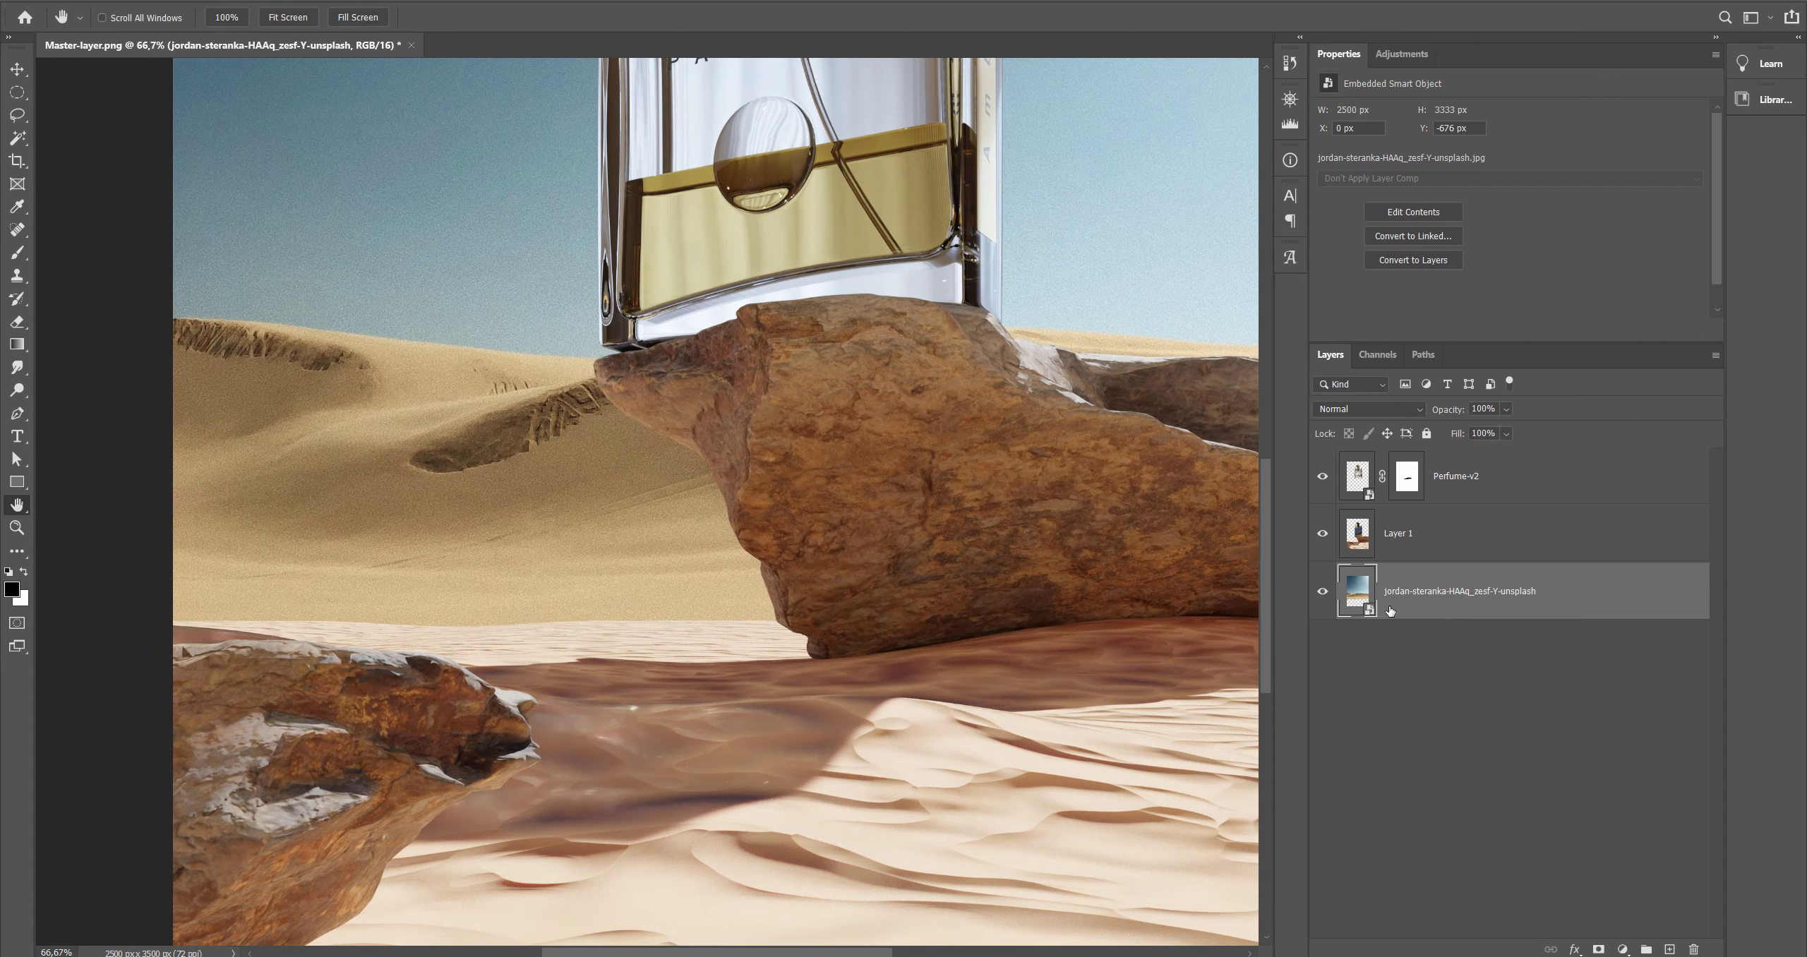
{"action": "key", "text": "ctrl+g"}
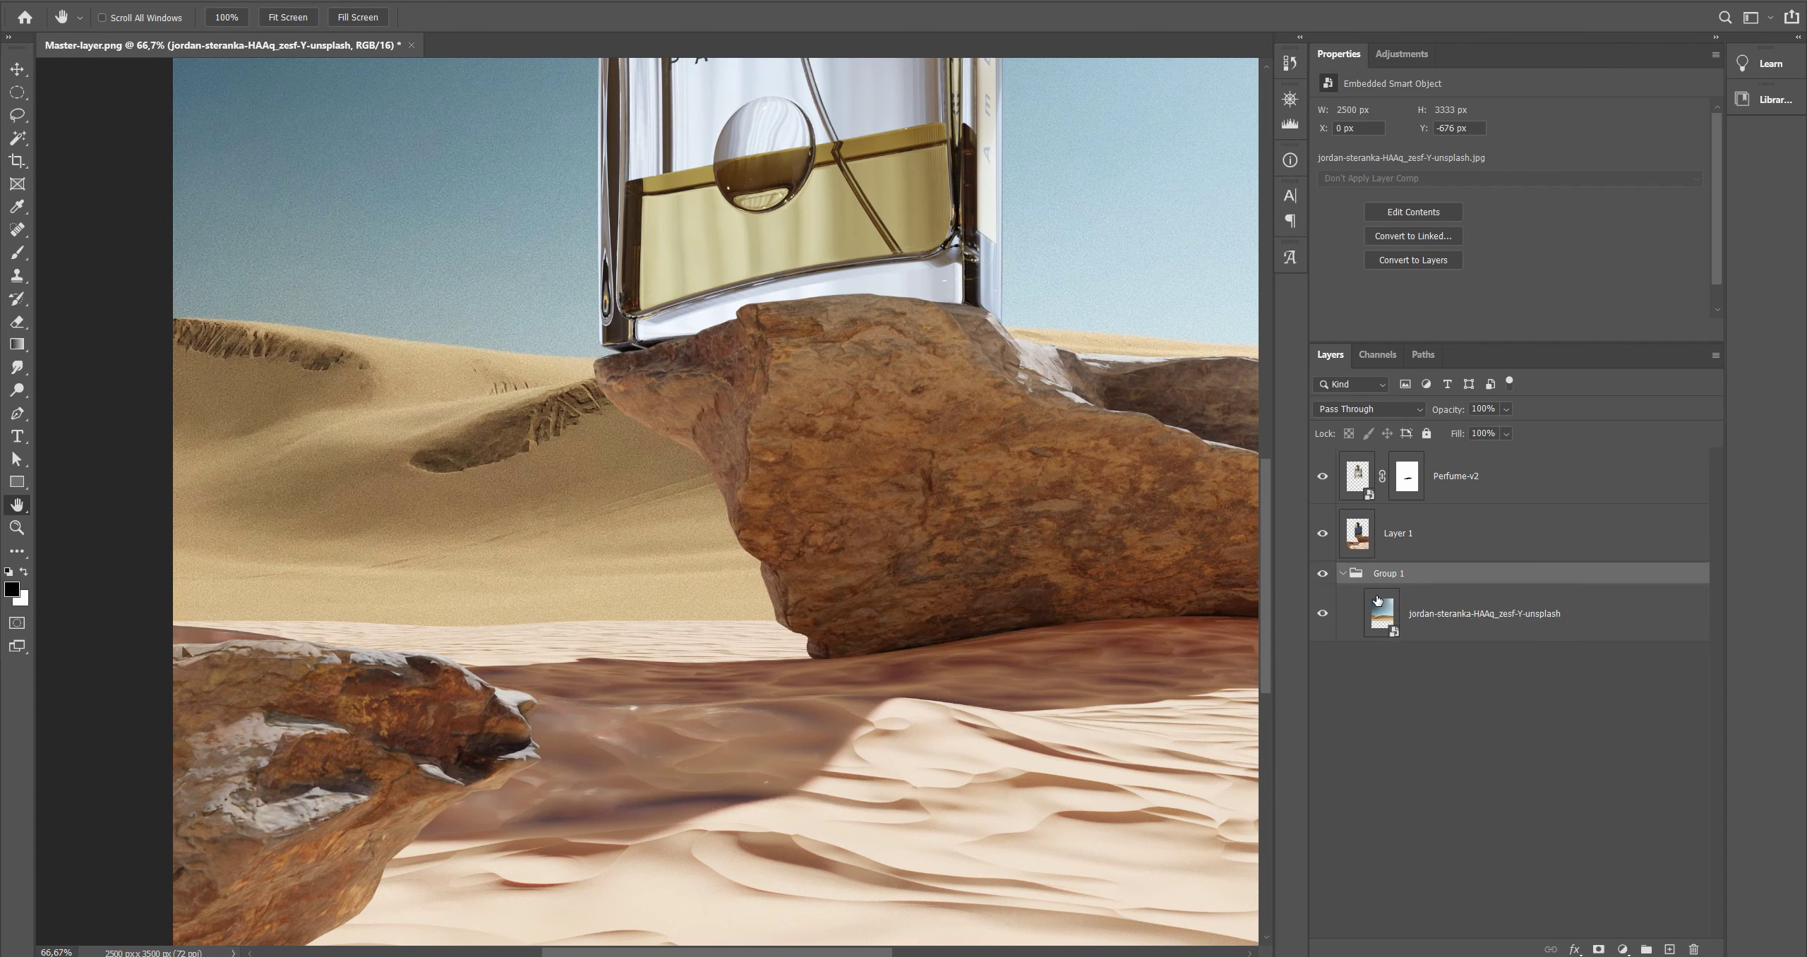
{"action": "double_click", "coordinate": [1401, 576]}
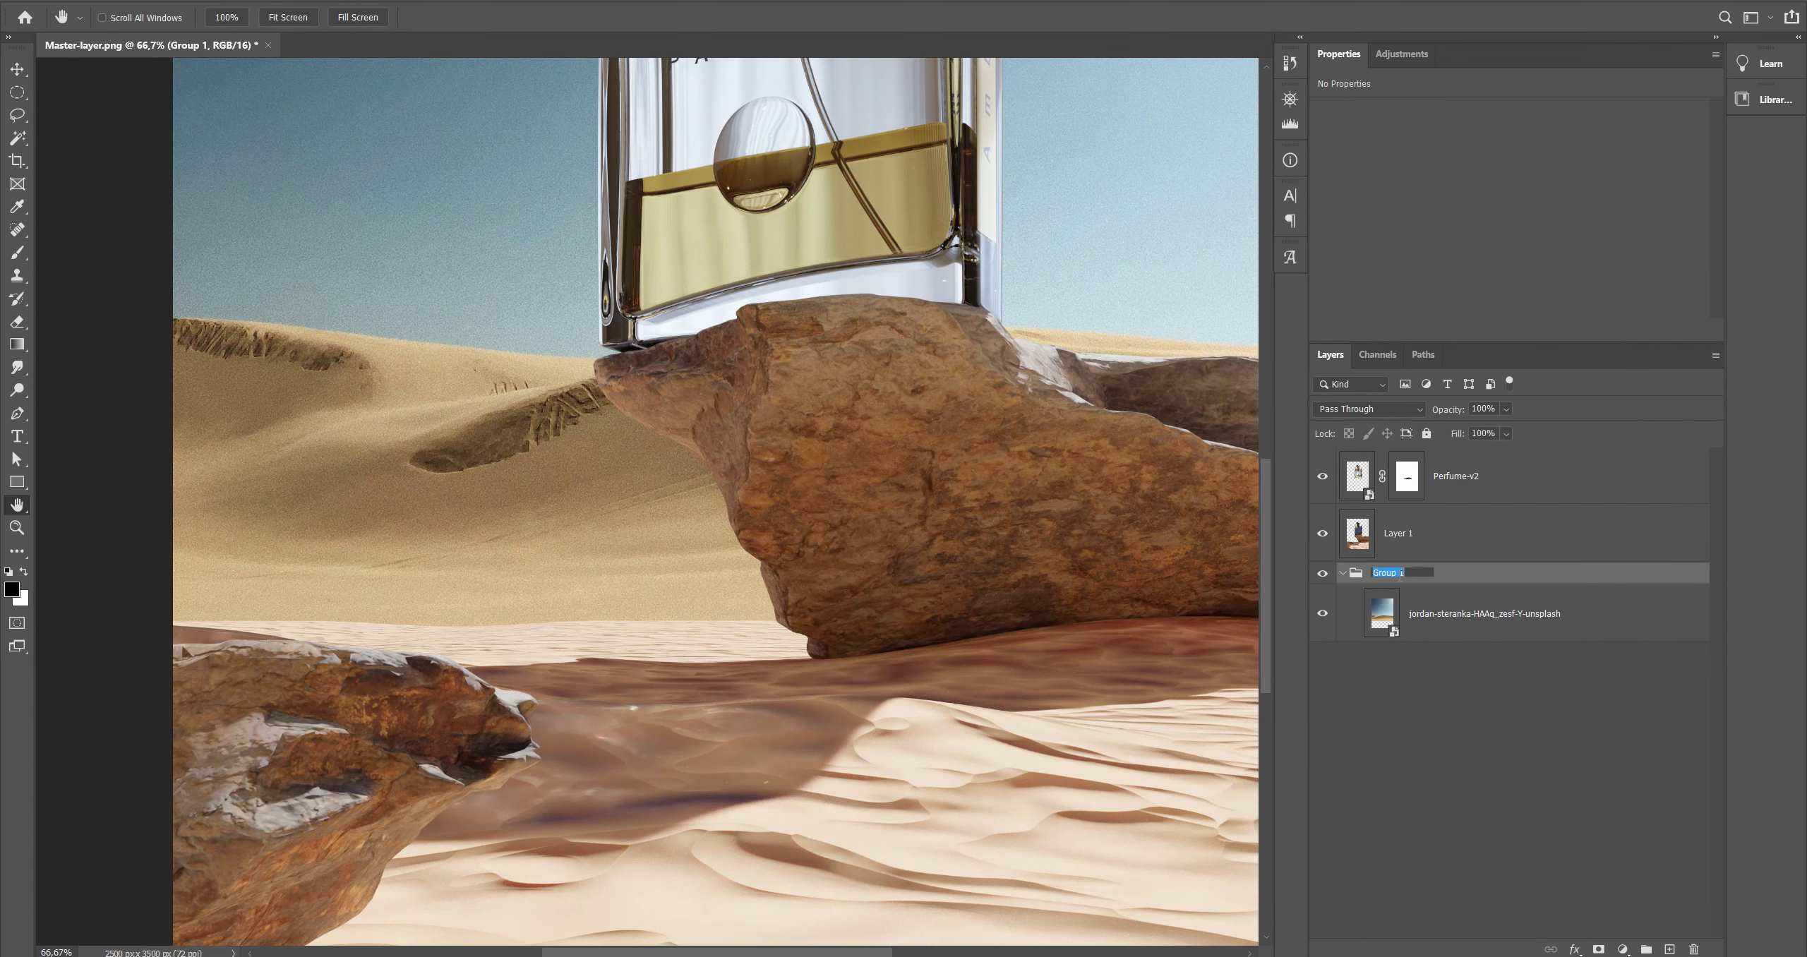
{"action": "type", "text": "Background"}
{"action": "key", "text": "Return"}
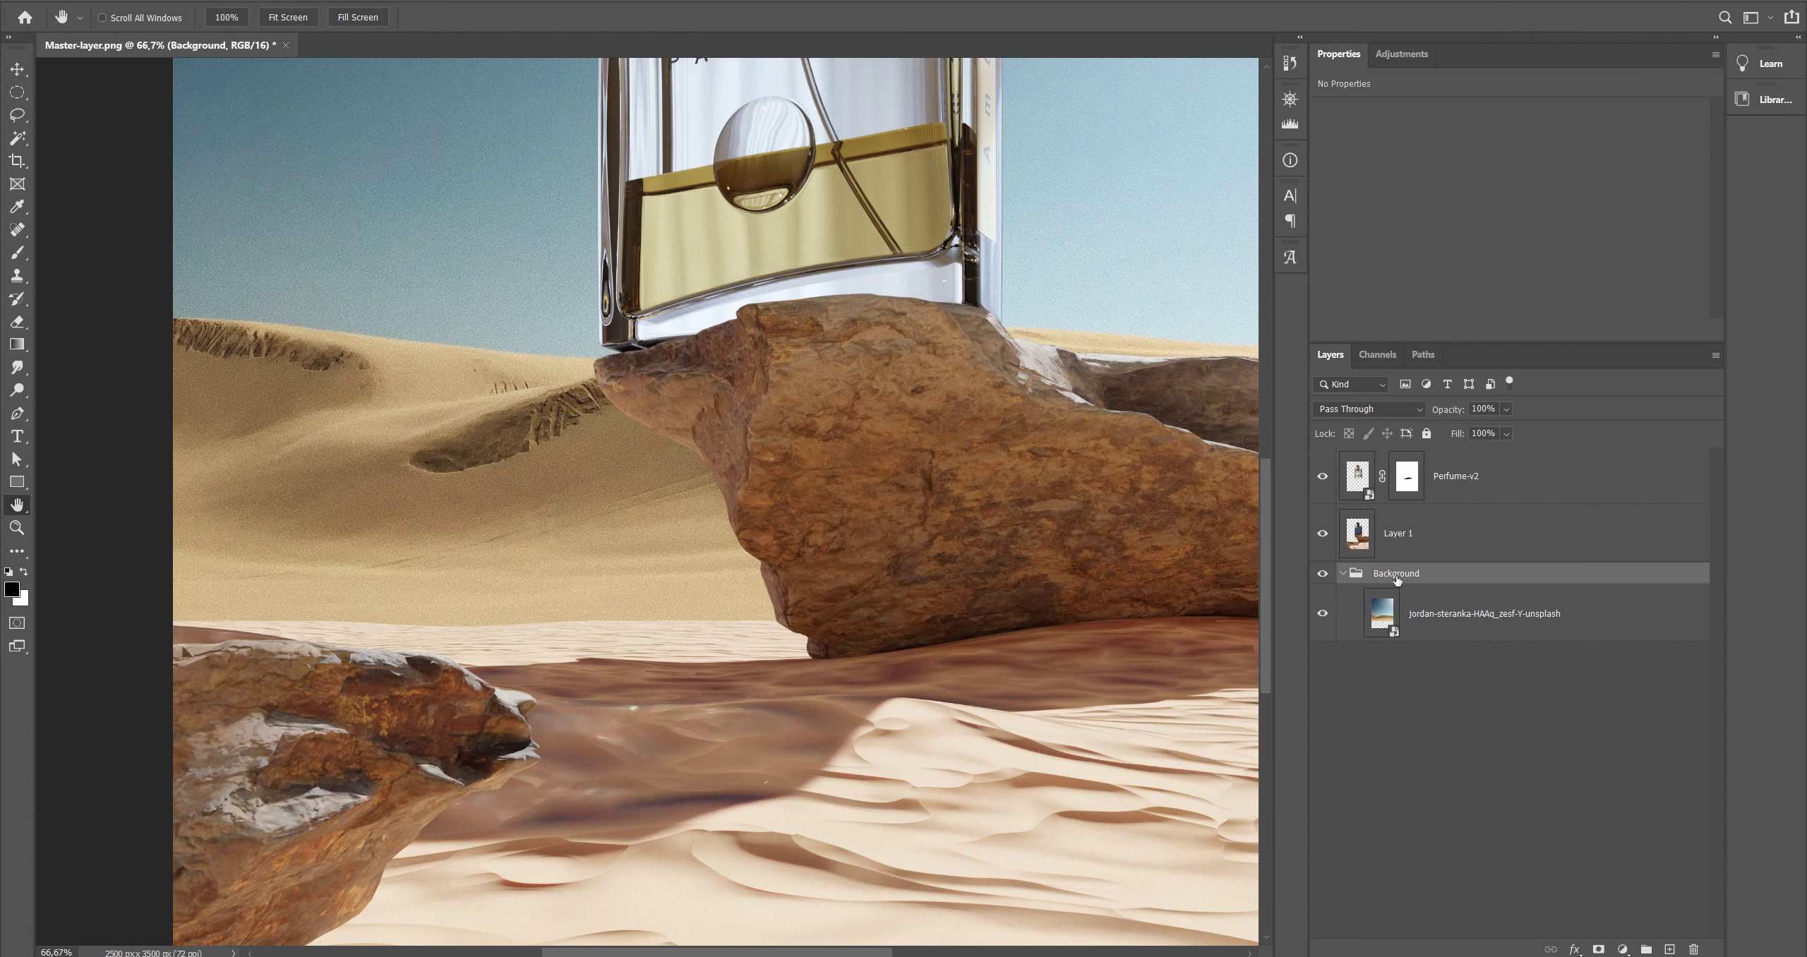
Step: Add a Hue/Saturation adjustment layer above the desert sky photo and target its Yellows by sampling the dune sand
{"action": "left_click", "coordinate": [1380, 628]}
{"action": "left_click", "coordinate": [447, 600], "text": "ctrl"}
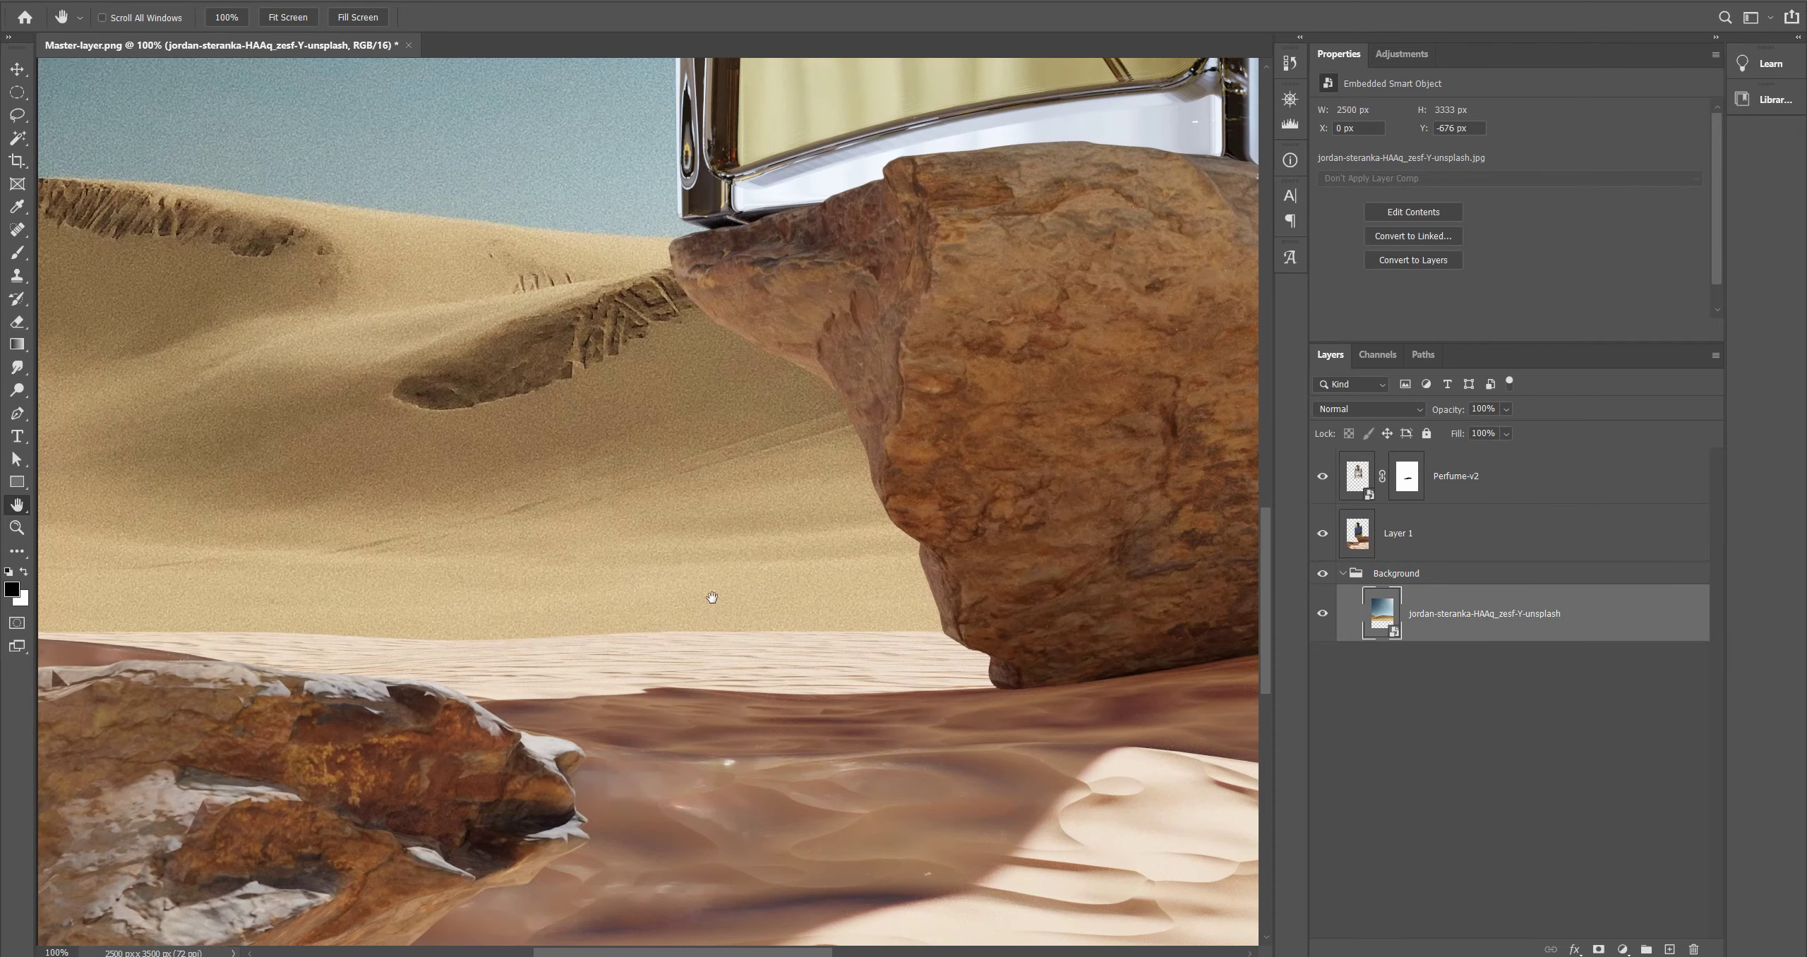
{"action": "left_click", "coordinate": [1624, 949]}
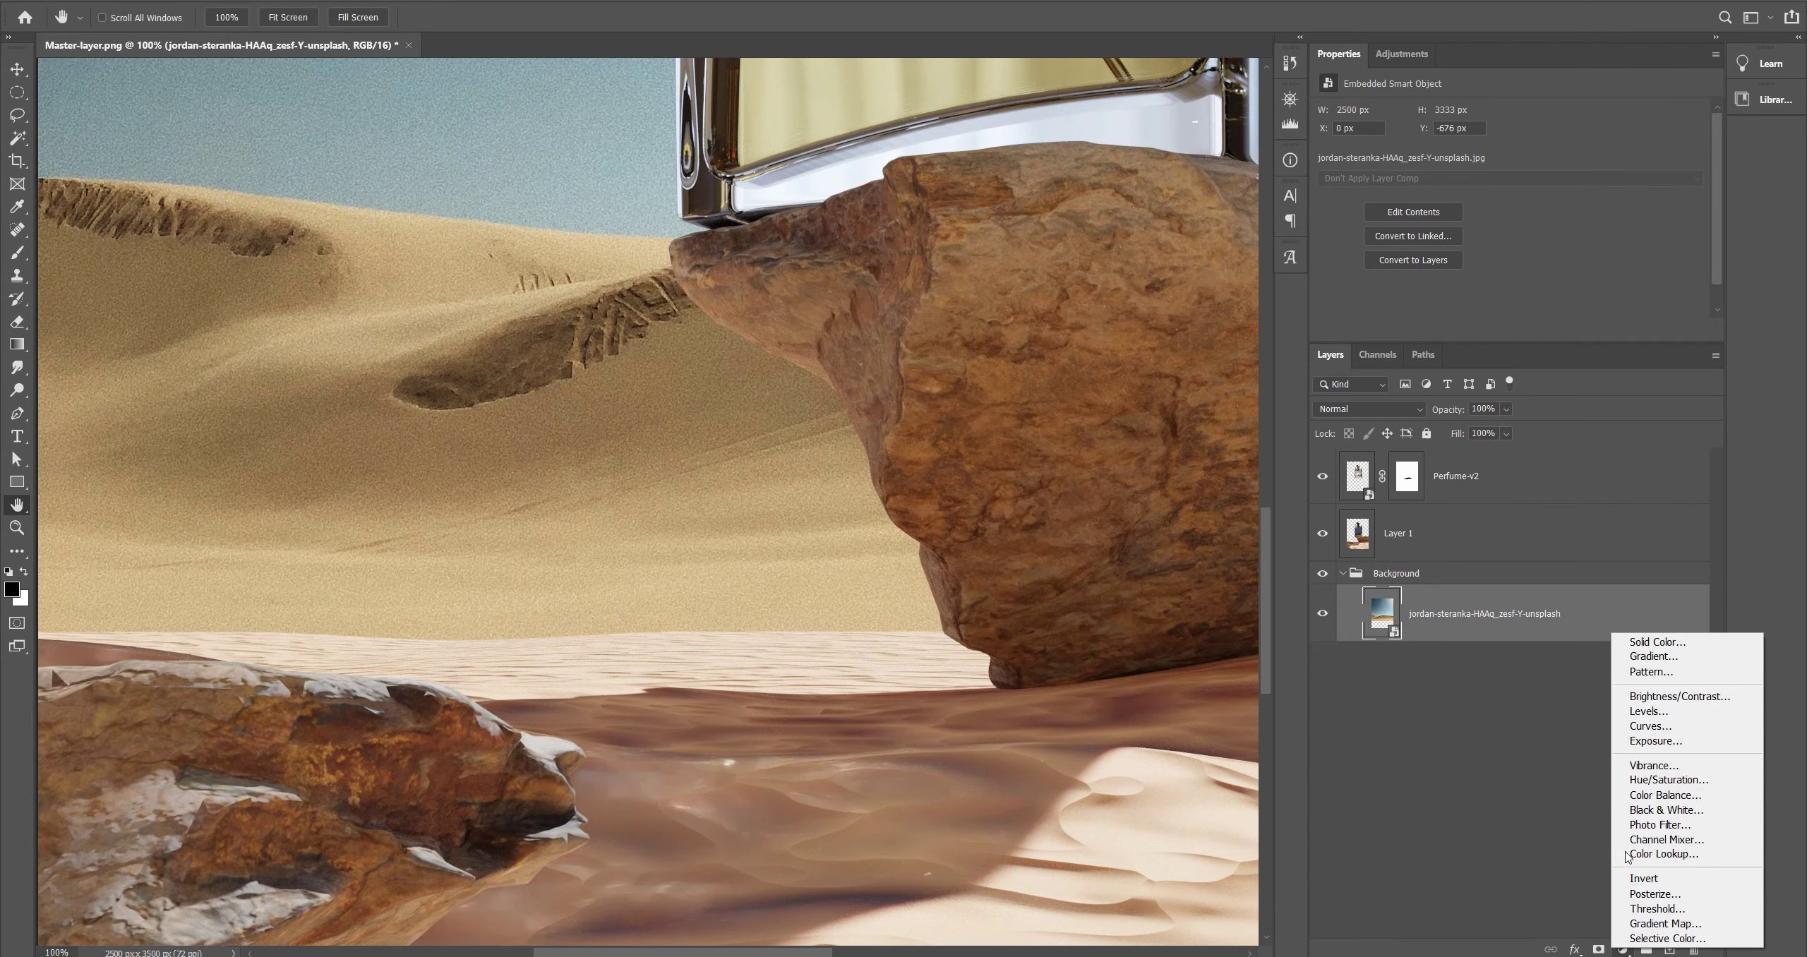
{"action": "left_click", "coordinate": [1645, 781]}
{"action": "left_click_drag", "start_coordinate": [889, 580], "coordinate": [884, 548]}
{"action": "left_click", "coordinate": [734, 539], "text": "ctrl"}
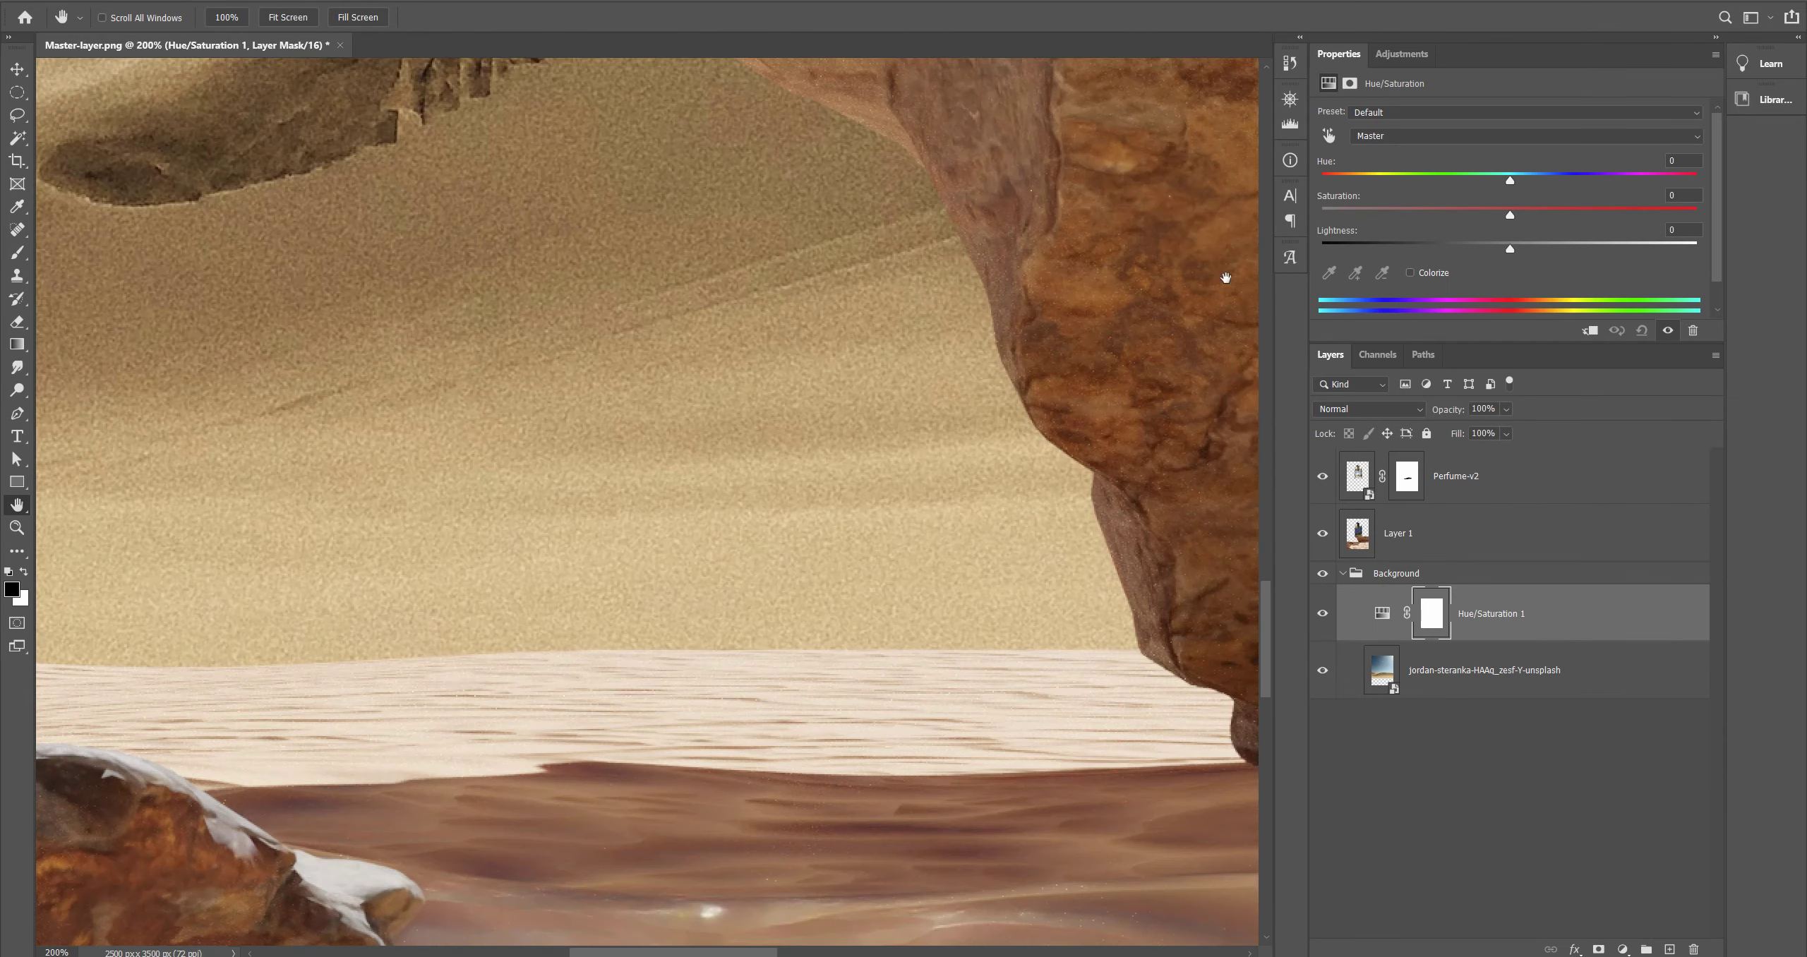
{"action": "left_click", "coordinate": [1328, 137]}
{"action": "left_click", "coordinate": [827, 519]}
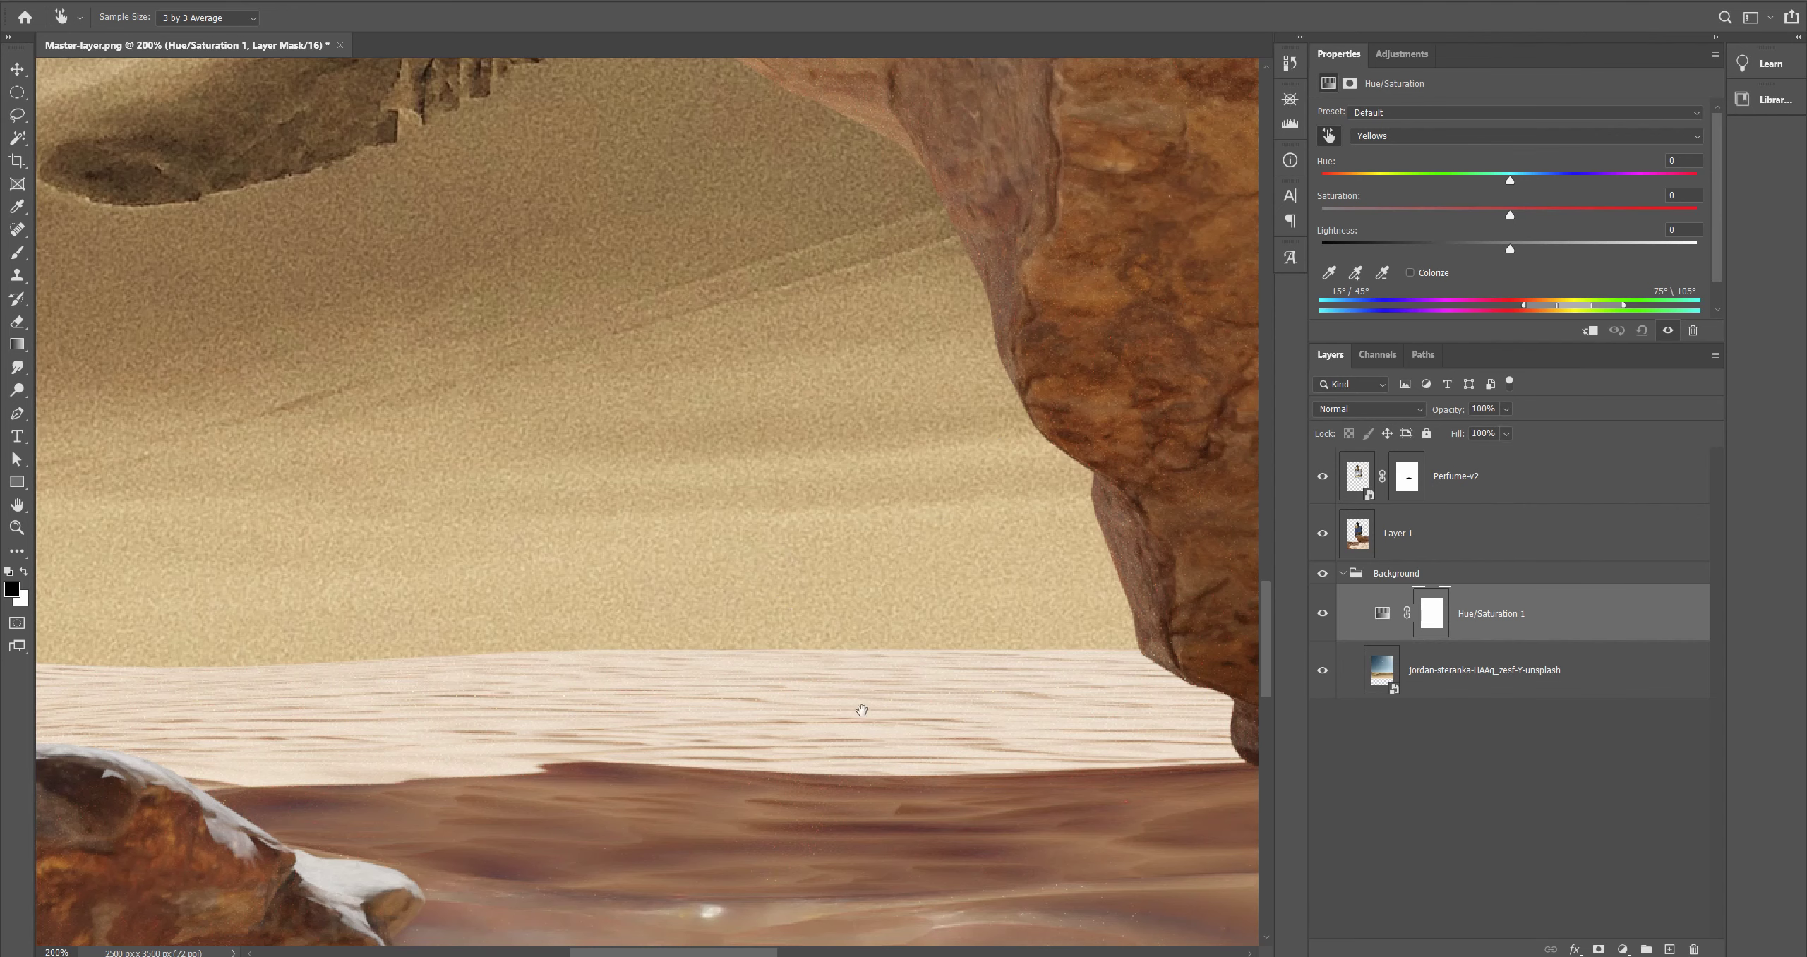
Step: Set the Yellows to Hue -10, Saturation +5 and Lightness +34 to match the dunes to the foreground sand
{"action": "left_click_drag", "start_coordinate": [862, 710], "coordinate": [757, 595]}
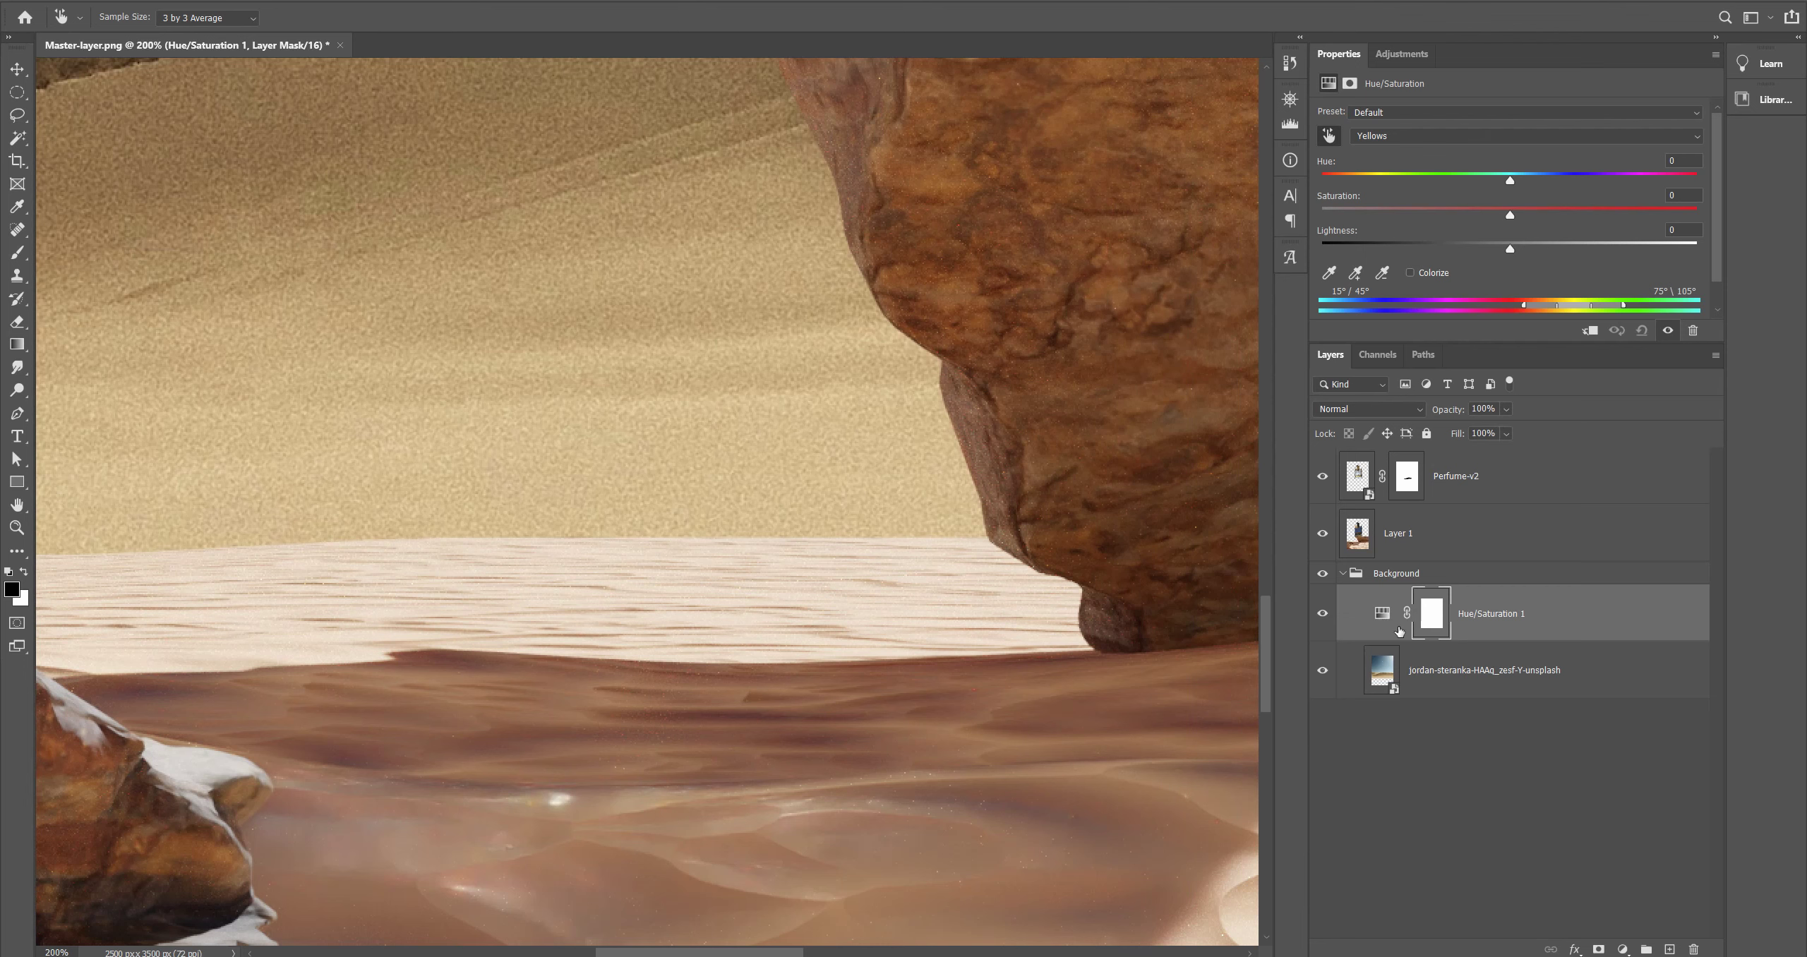
{"action": "left_click_drag", "start_coordinate": [1509, 217], "coordinate": [1485, 186]}
{"action": "left_click_drag", "start_coordinate": [1522, 224], "coordinate": [1520, 224]}
{"action": "left_click_drag", "start_coordinate": [570, 475], "coordinate": [1097, 402]}
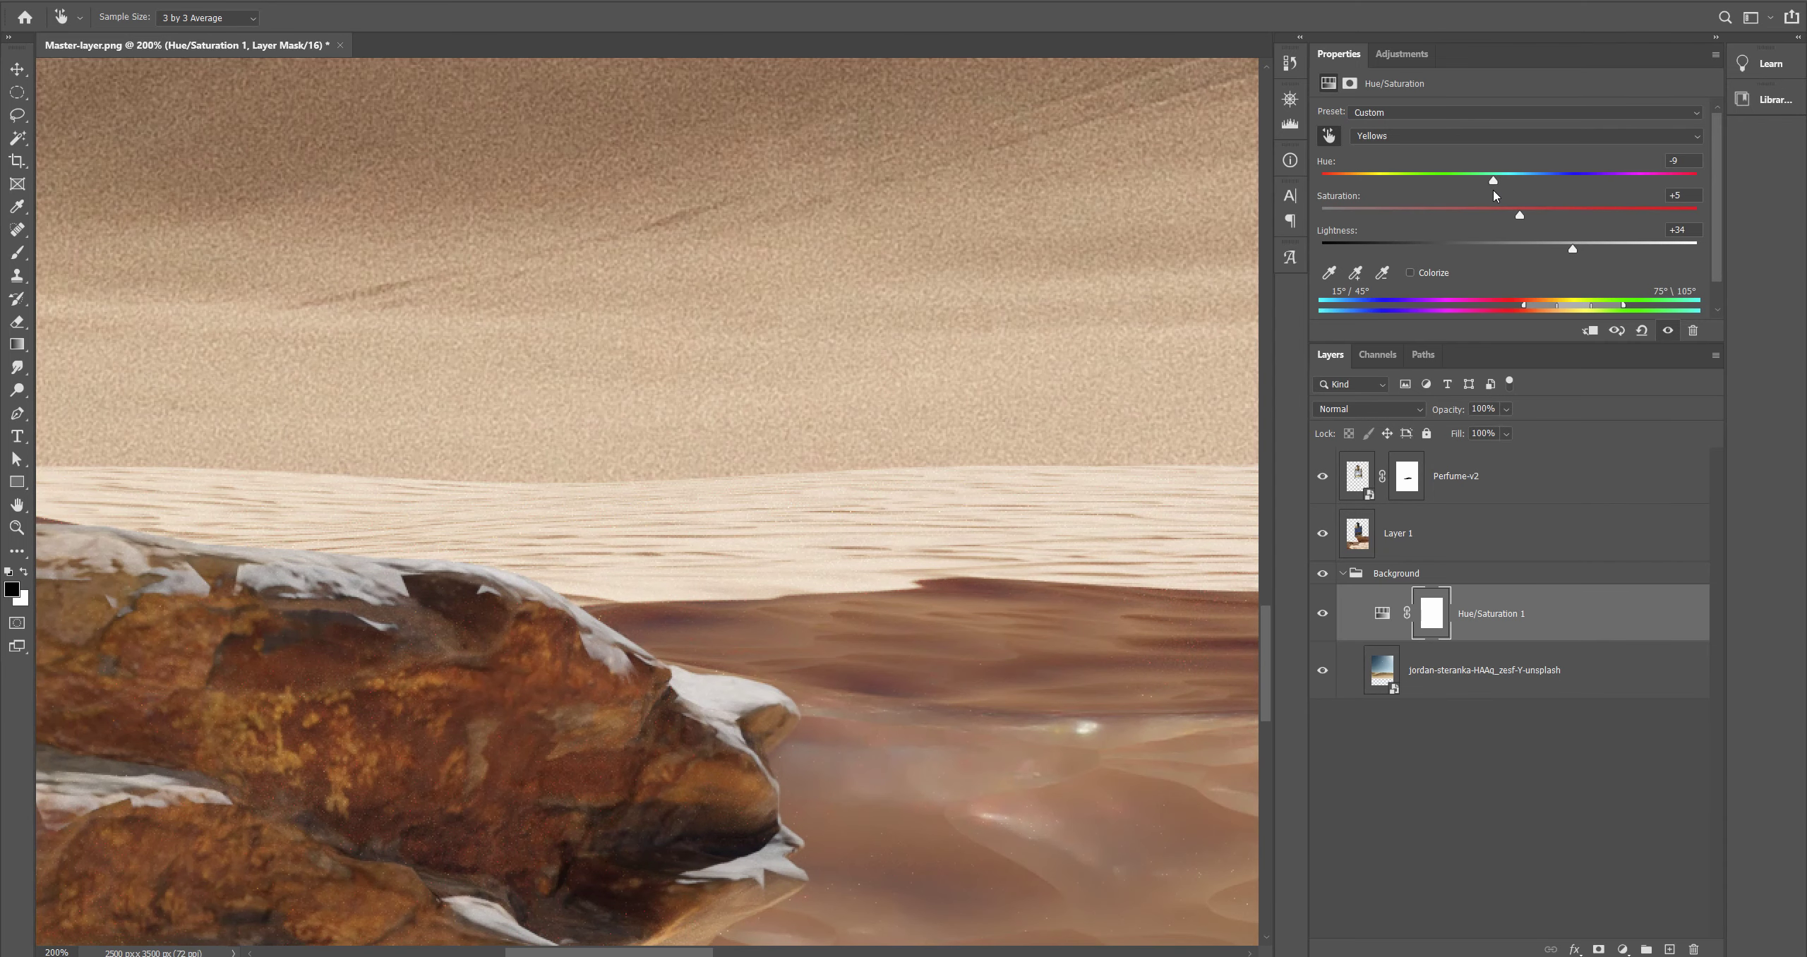
{"action": "left_click_drag", "start_coordinate": [1500, 189], "coordinate": [1491, 192]}
{"action": "key", "text": "h"}
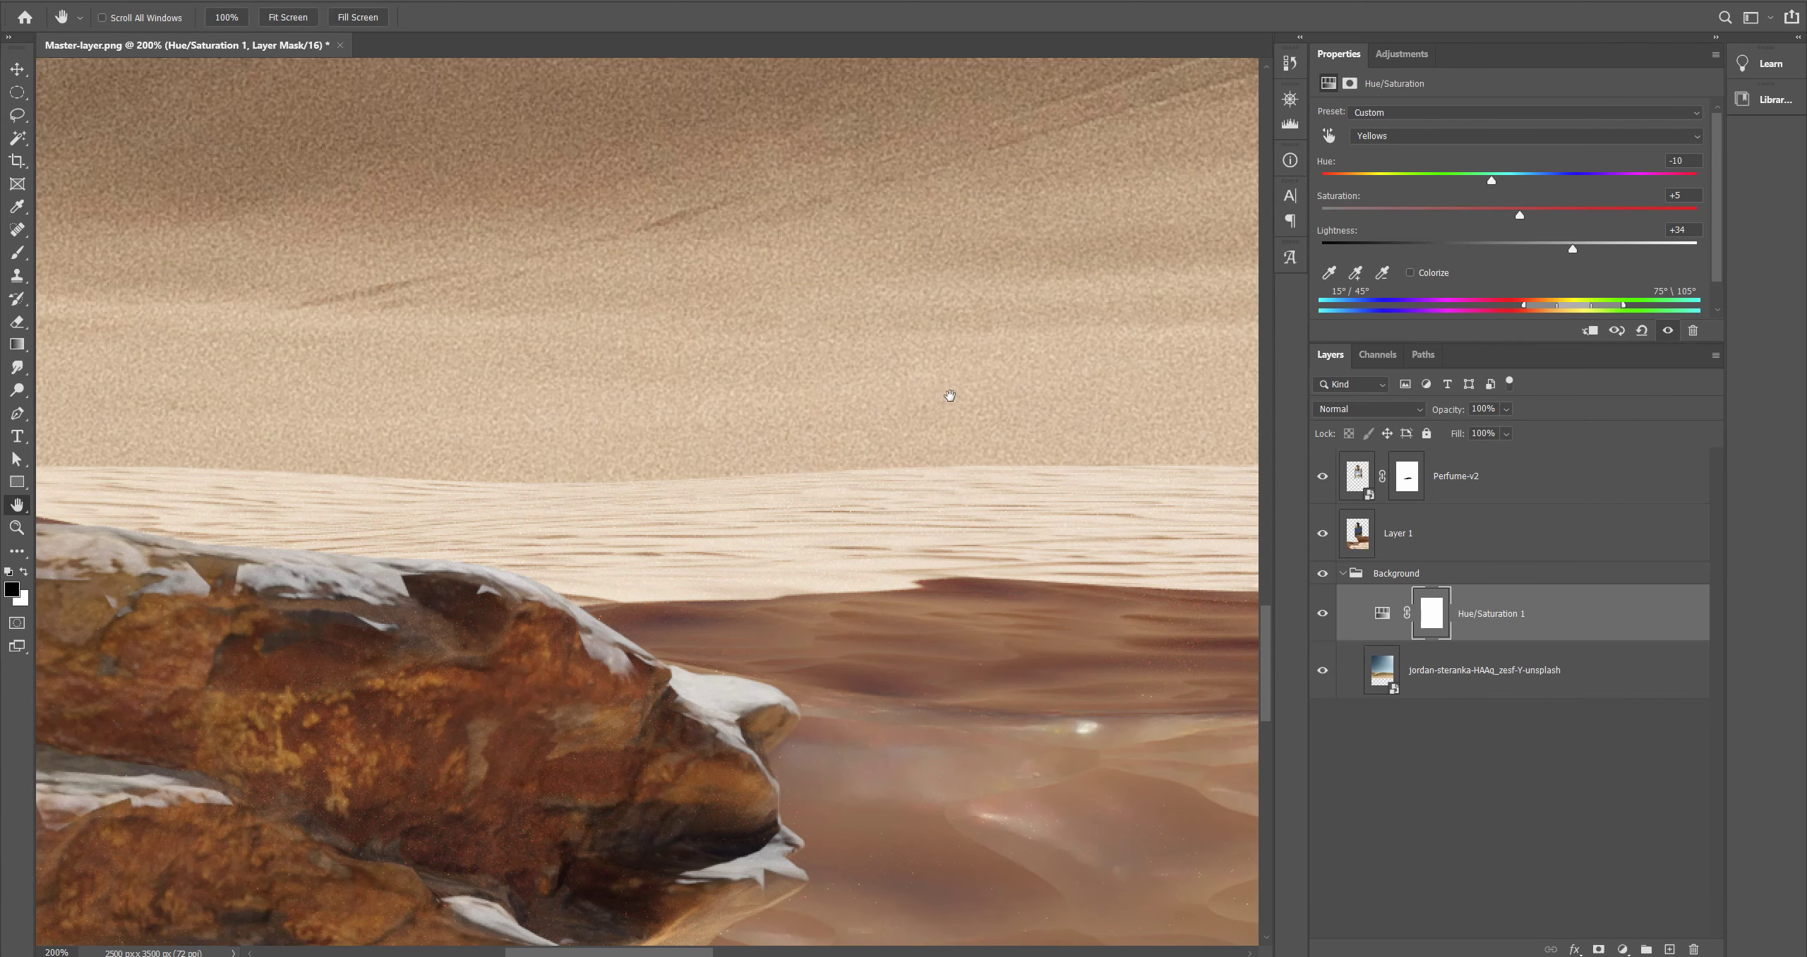
Step: Compare the image with and without the Hue/Saturation adjustment, and examine the seam between dunes and foreground sand up close
{"action": "scroll", "coordinate": [932, 398], "scroll_direction": "down", "scroll_amount": 3, "text": "alt"}
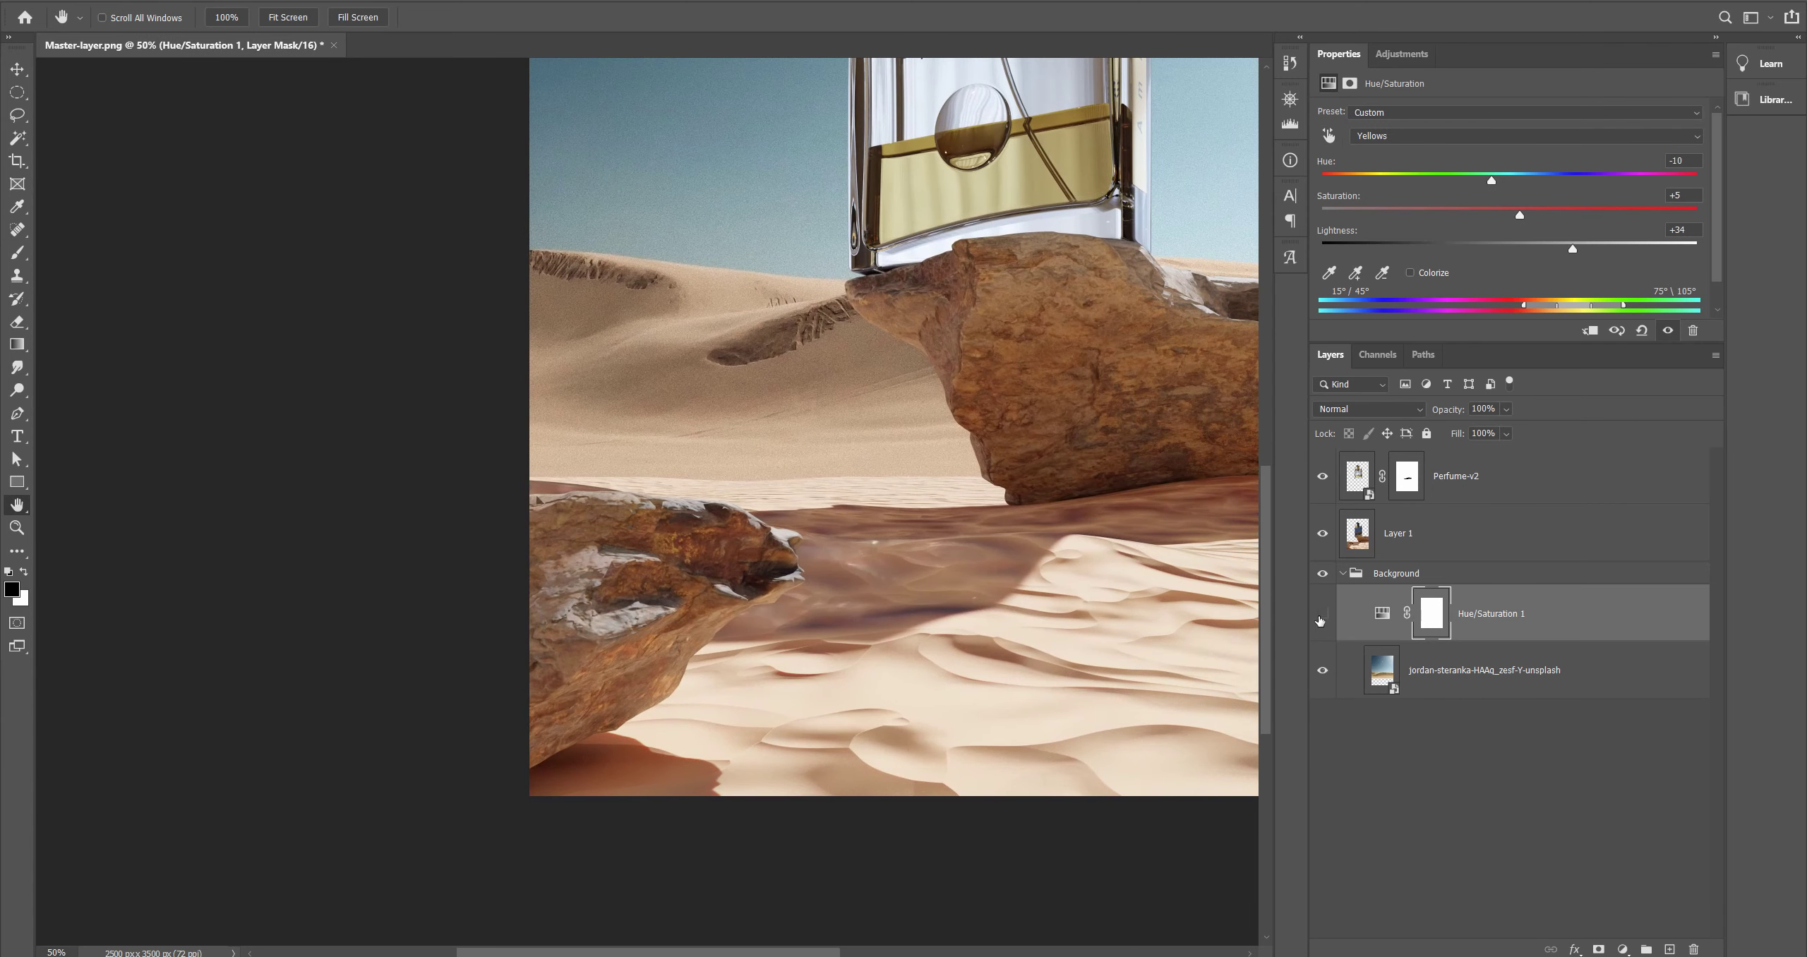
{"action": "left_click", "coordinate": [1321, 615]}
{"action": "left_click", "coordinate": [1321, 616]}
{"action": "scroll", "coordinate": [862, 435], "scroll_direction": "up", "scroll_amount": 4, "text": "alt"}
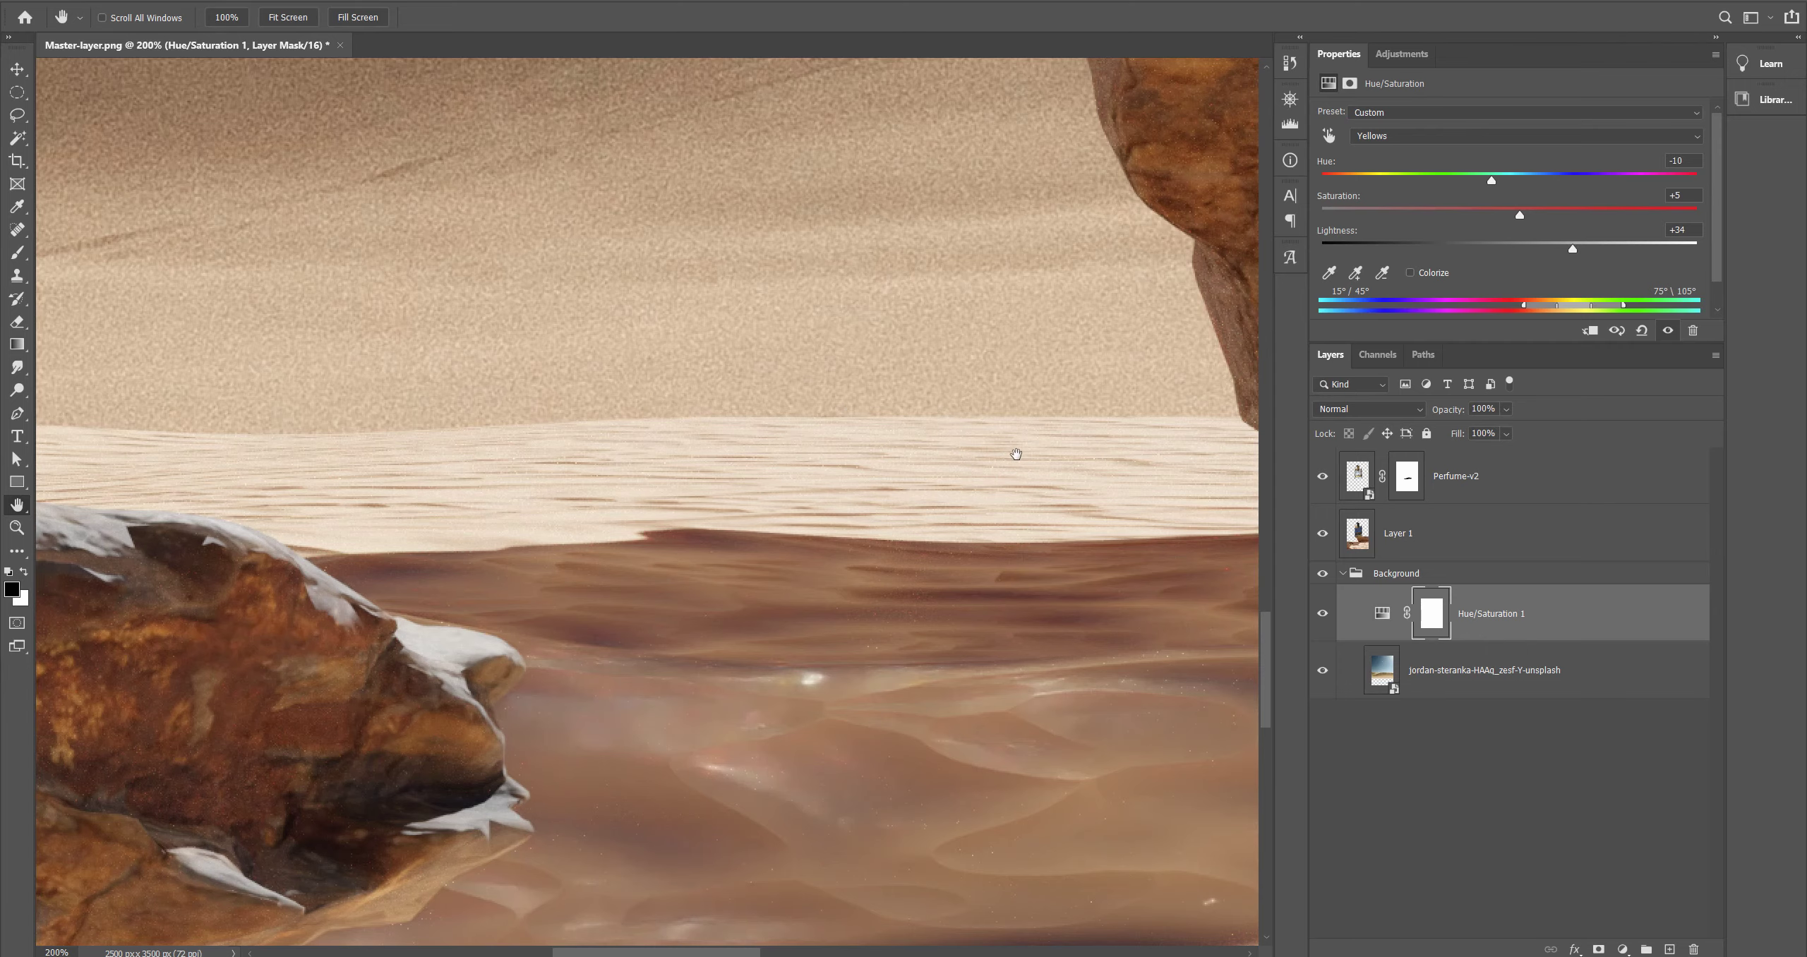
{"action": "scroll", "coordinate": [589, 444], "scroll_direction": "up", "scroll_amount": 5}
{"action": "scroll", "coordinate": [588, 444], "scroll_direction": "right", "scroll_amount": 5}
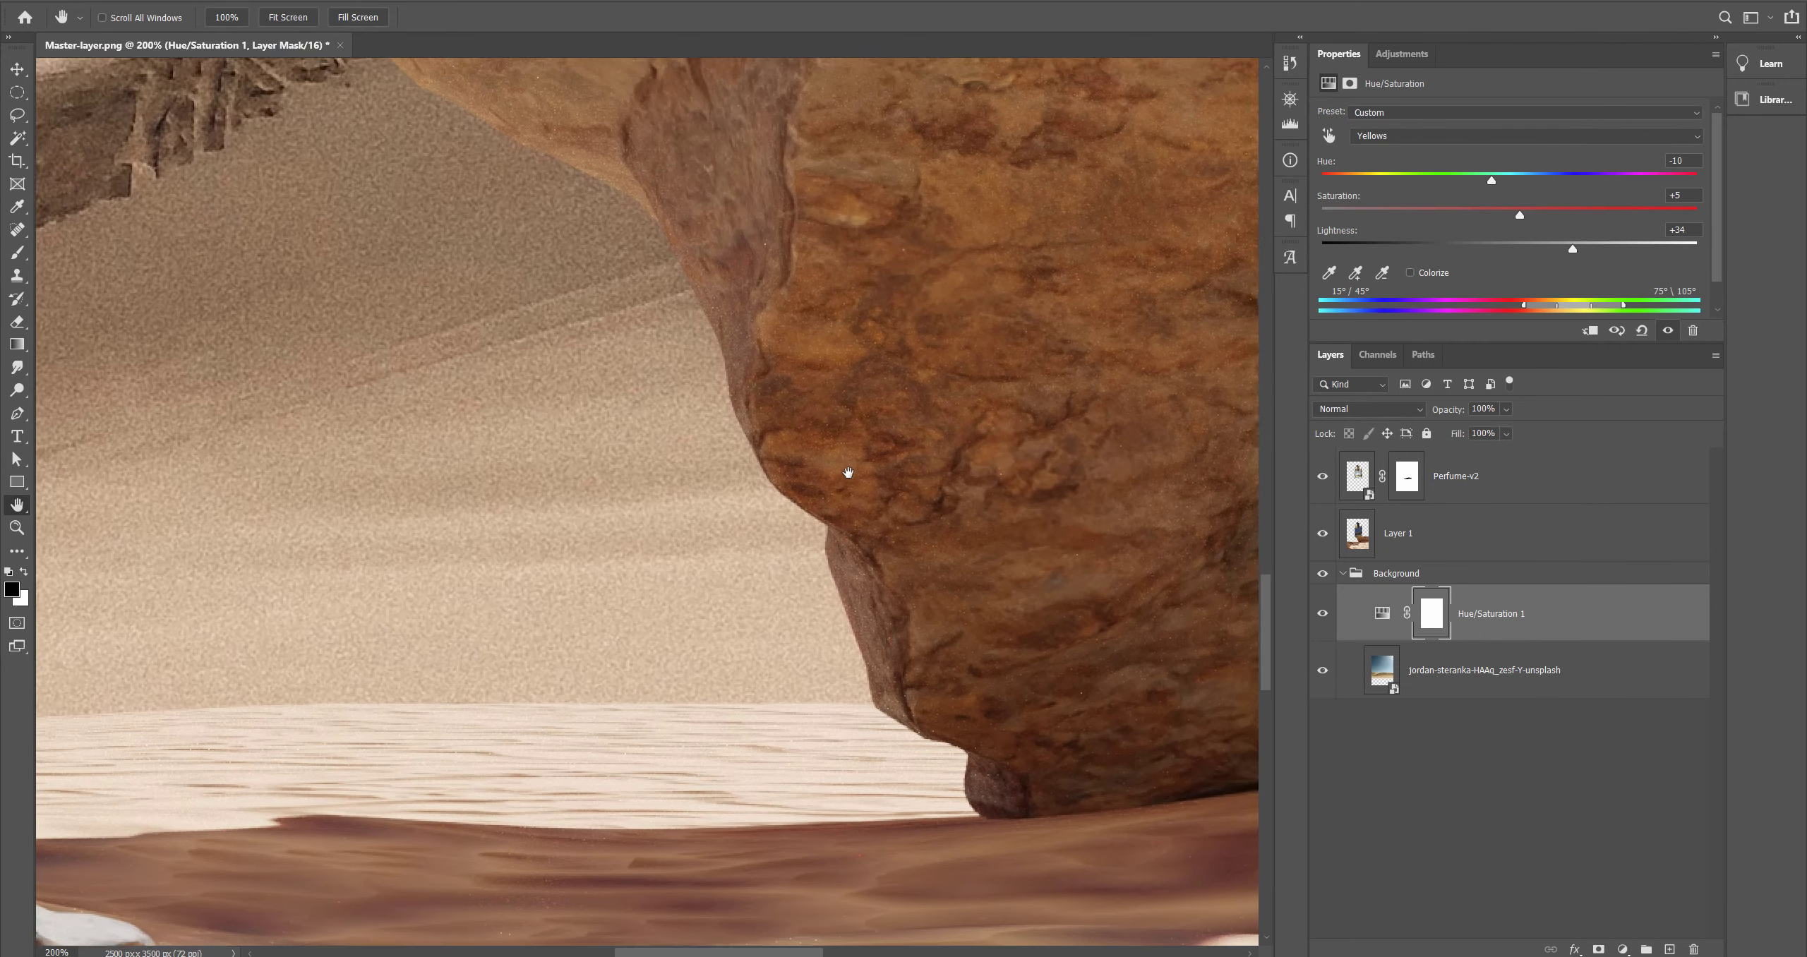
{"action": "scroll", "coordinate": [848, 472], "scroll_direction": "down", "scroll_amount": 3}
{"action": "scroll", "coordinate": [747, 565], "scroll_direction": "left", "scroll_amount": 5}
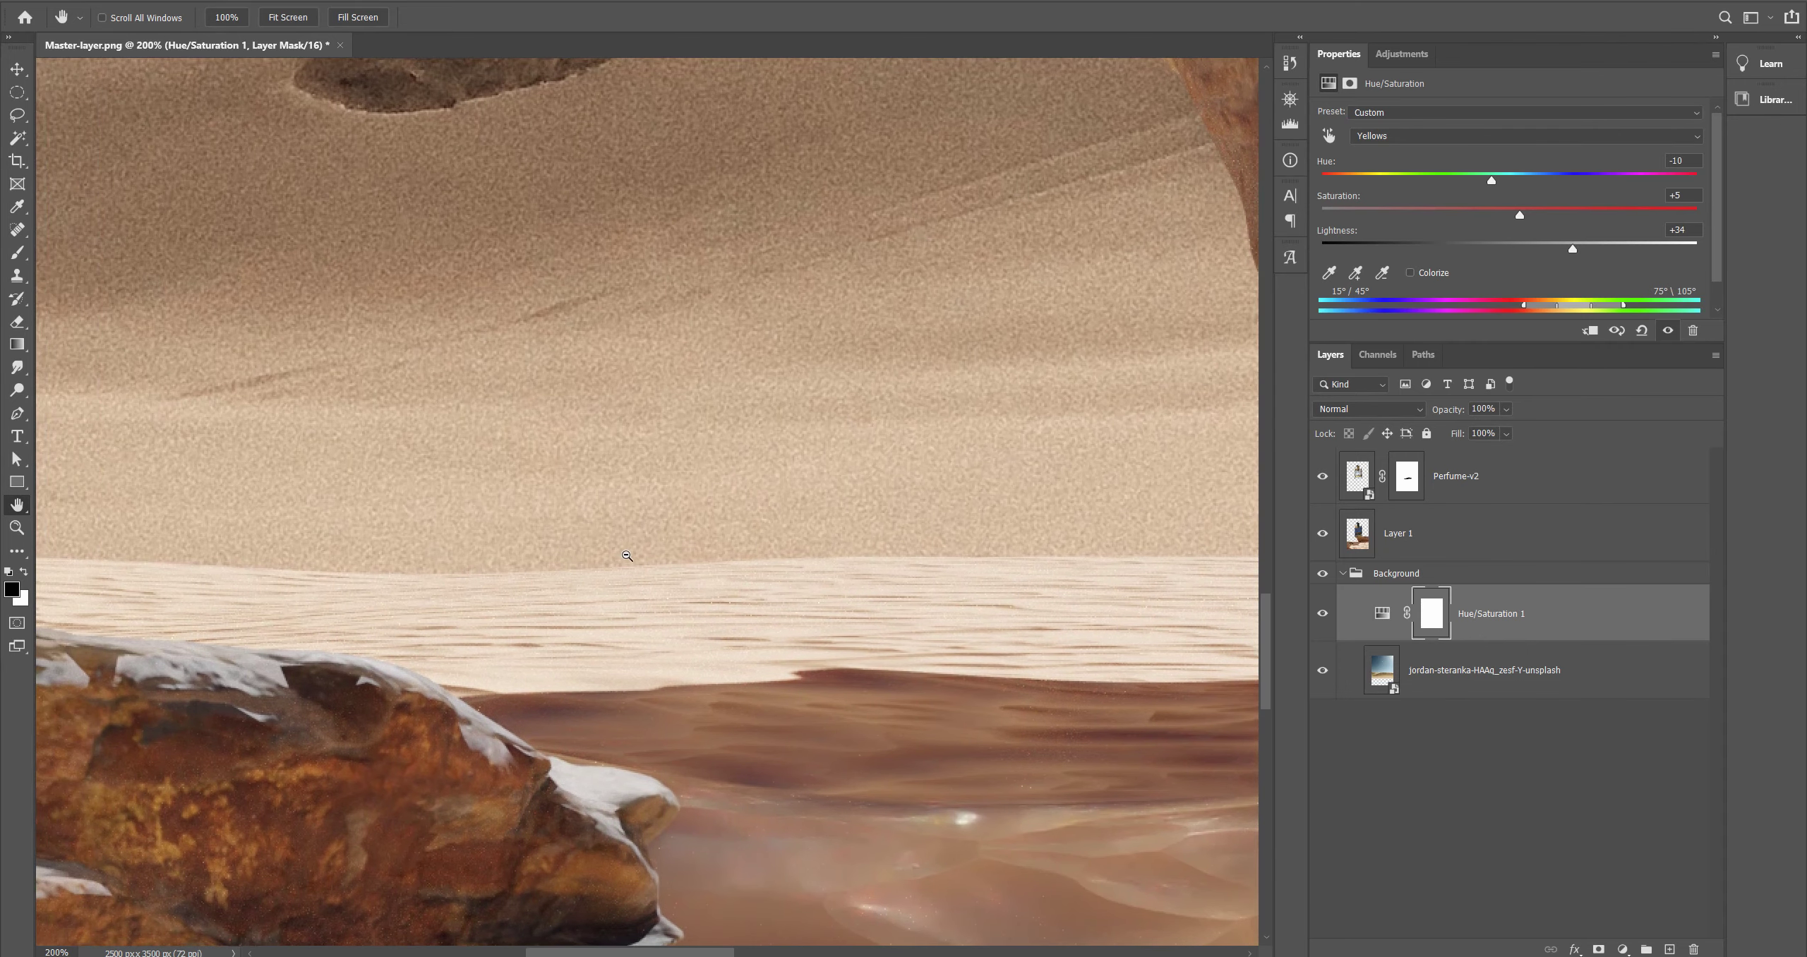
{"action": "scroll", "coordinate": [627, 557], "scroll_direction": "down", "scroll_amount": 5, "text": "alt"}
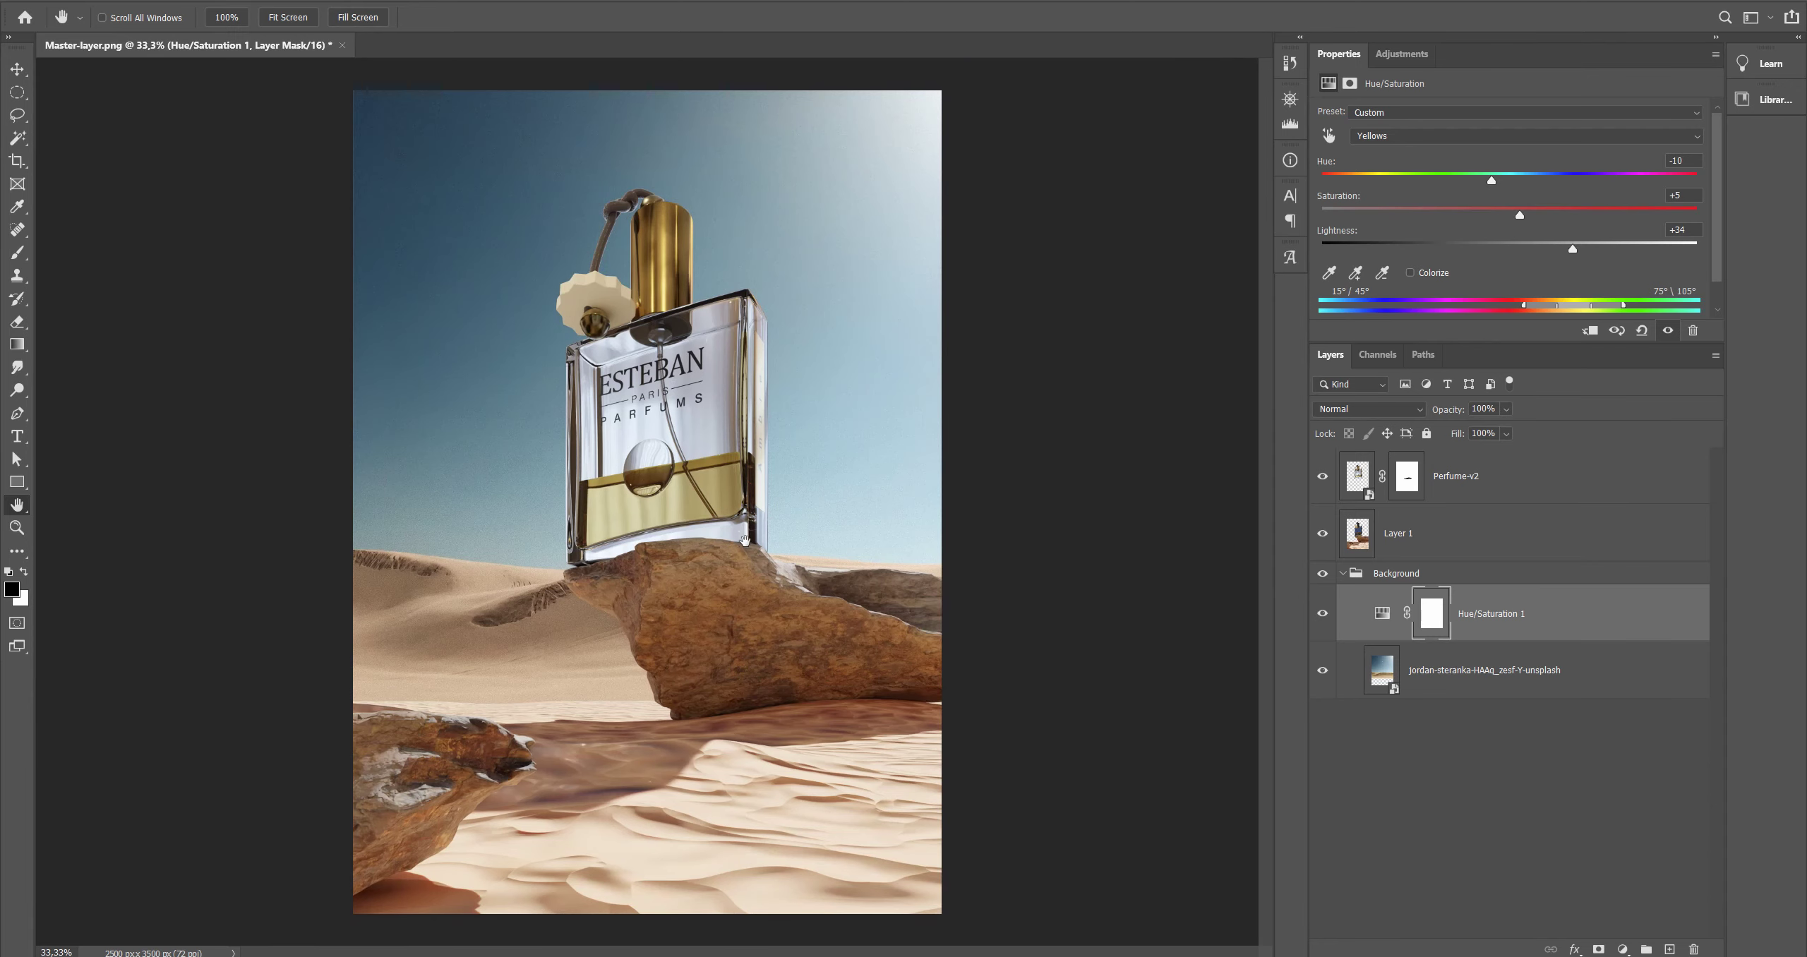
{"action": "scroll", "coordinate": [602, 711], "scroll_direction": "up", "scroll_amount": 10, "text": "alt"}
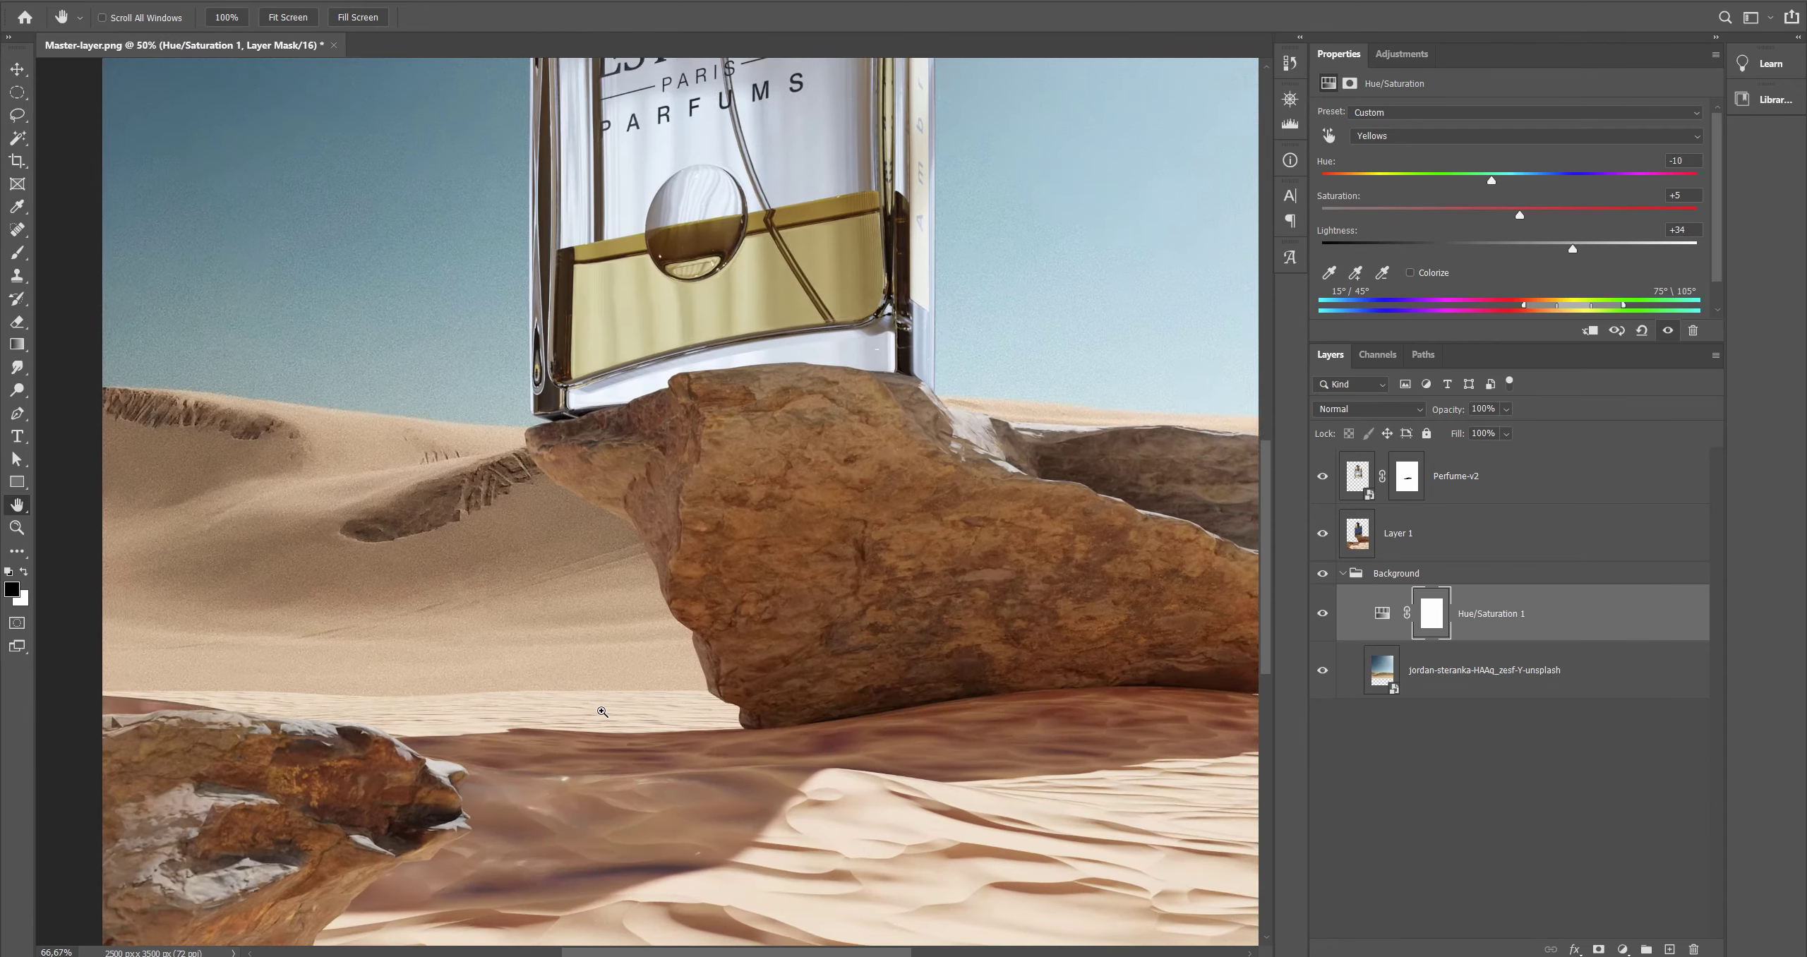
{"action": "scroll", "coordinate": [887, 613], "scroll_direction": "left", "scroll_amount": 5}
{"action": "scroll", "coordinate": [943, 625], "scroll_direction": "down", "scroll_amount": 2}
{"action": "scroll", "coordinate": [1064, 539], "scroll_direction": "left", "scroll_amount": 4}
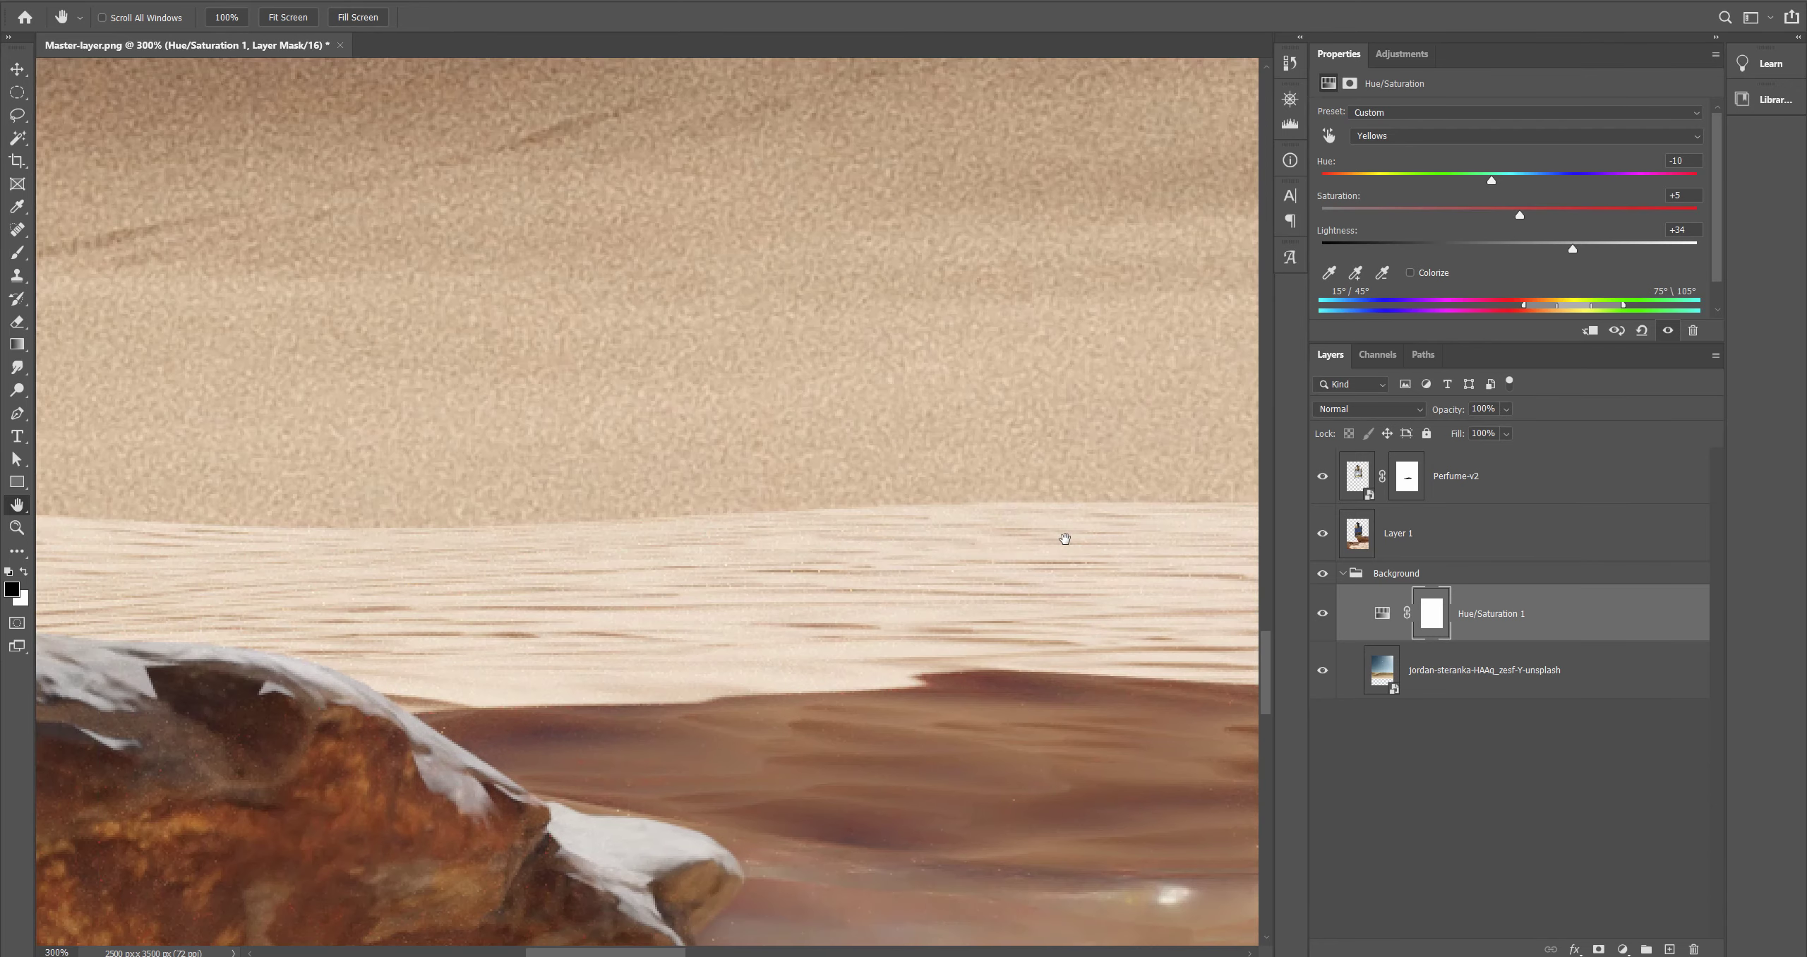
{"action": "left_click_drag", "start_coordinate": [918, 598], "coordinate": [1048, 524]}
Step: Add a layer mask to the Background group
{"action": "left_click", "coordinate": [1408, 573]}
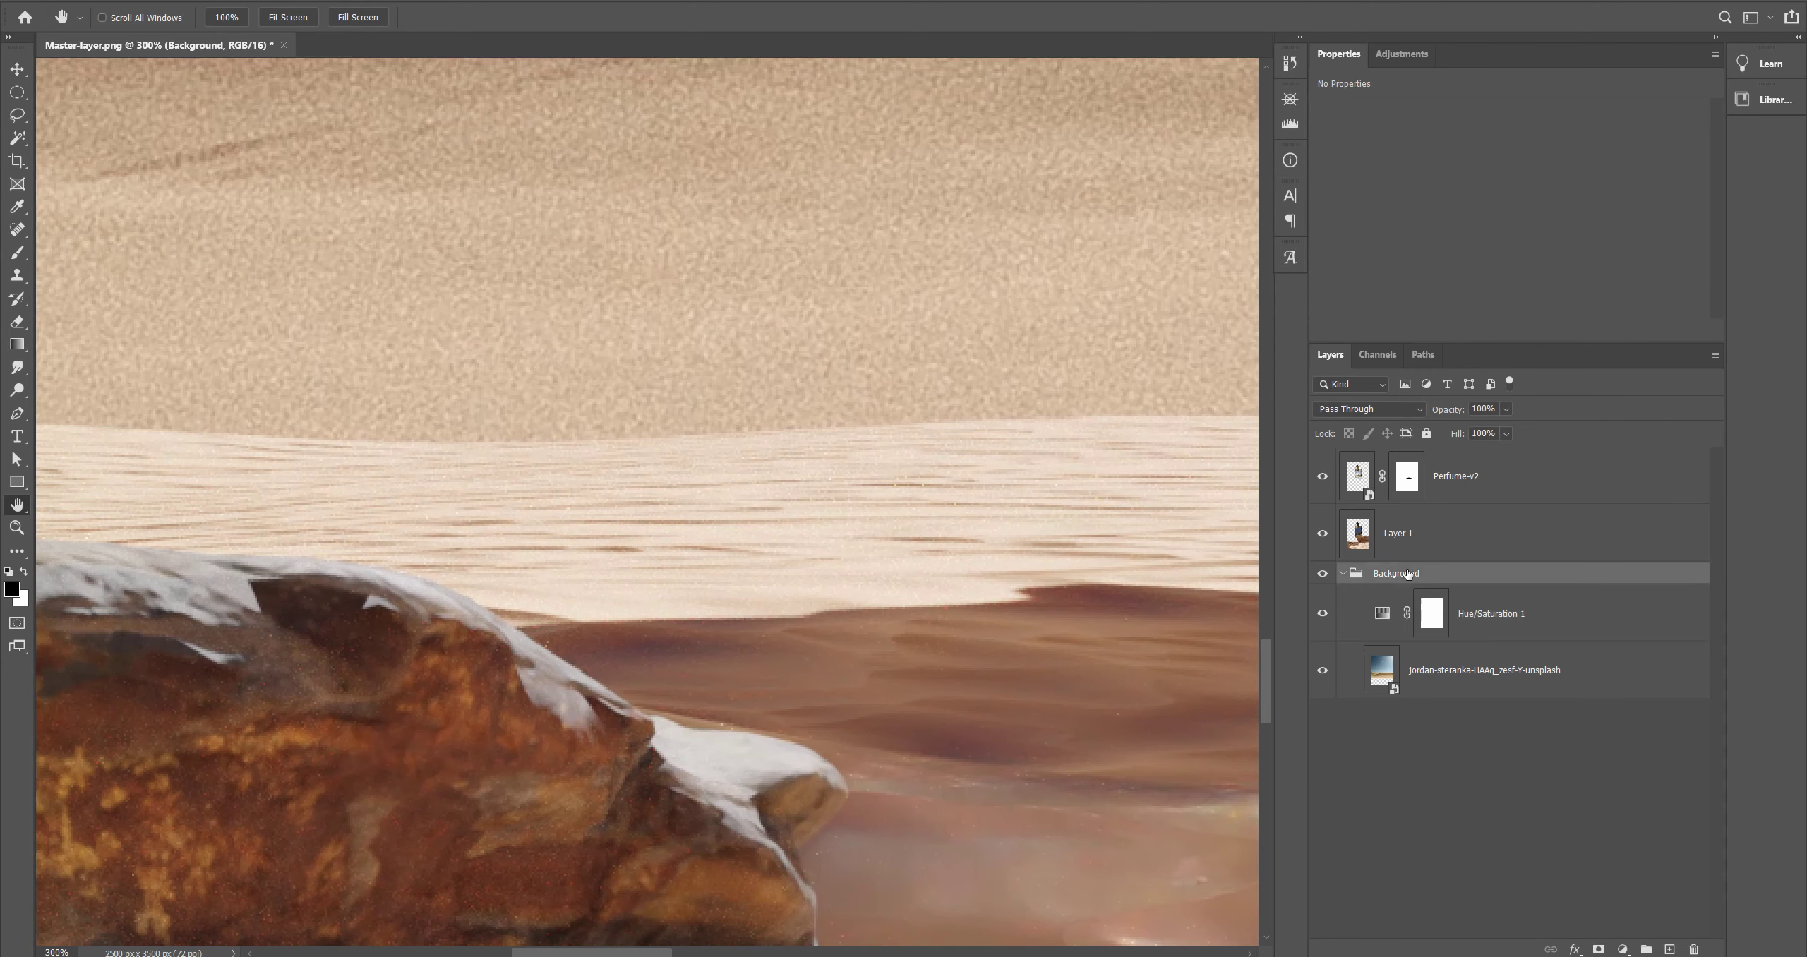
{"action": "left_click", "coordinate": [1600, 949]}
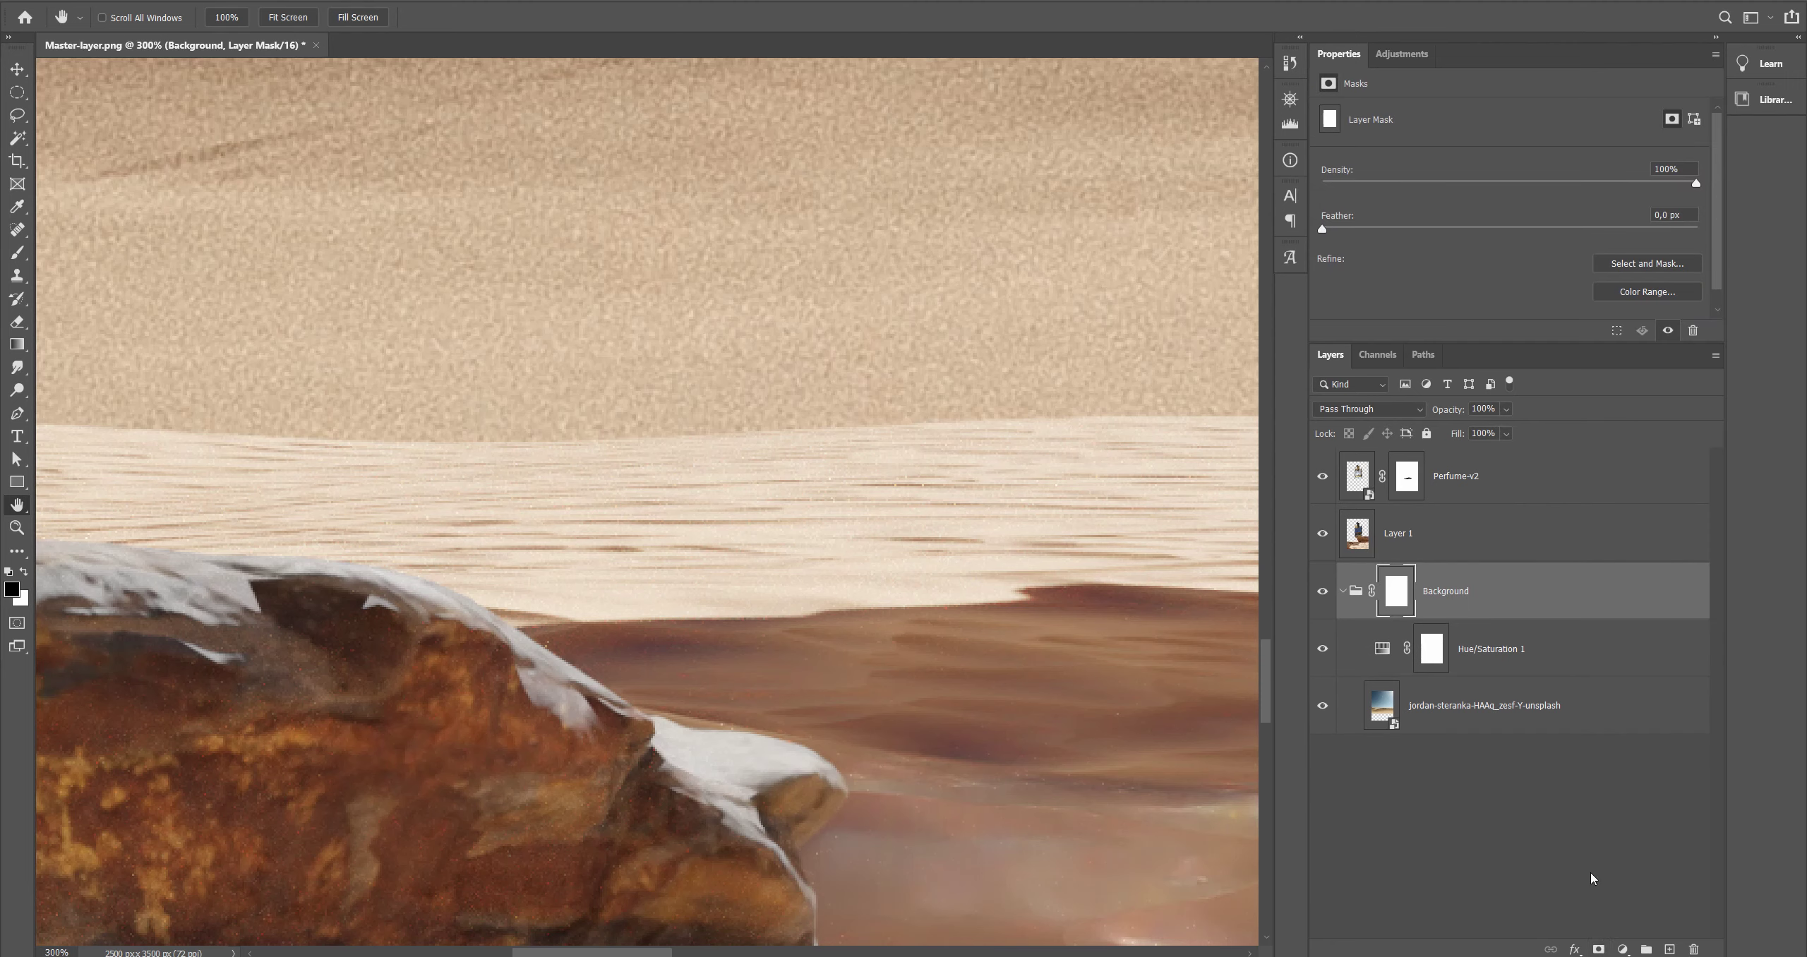
{"action": "left_click_drag", "start_coordinate": [767, 466], "coordinate": [827, 472]}
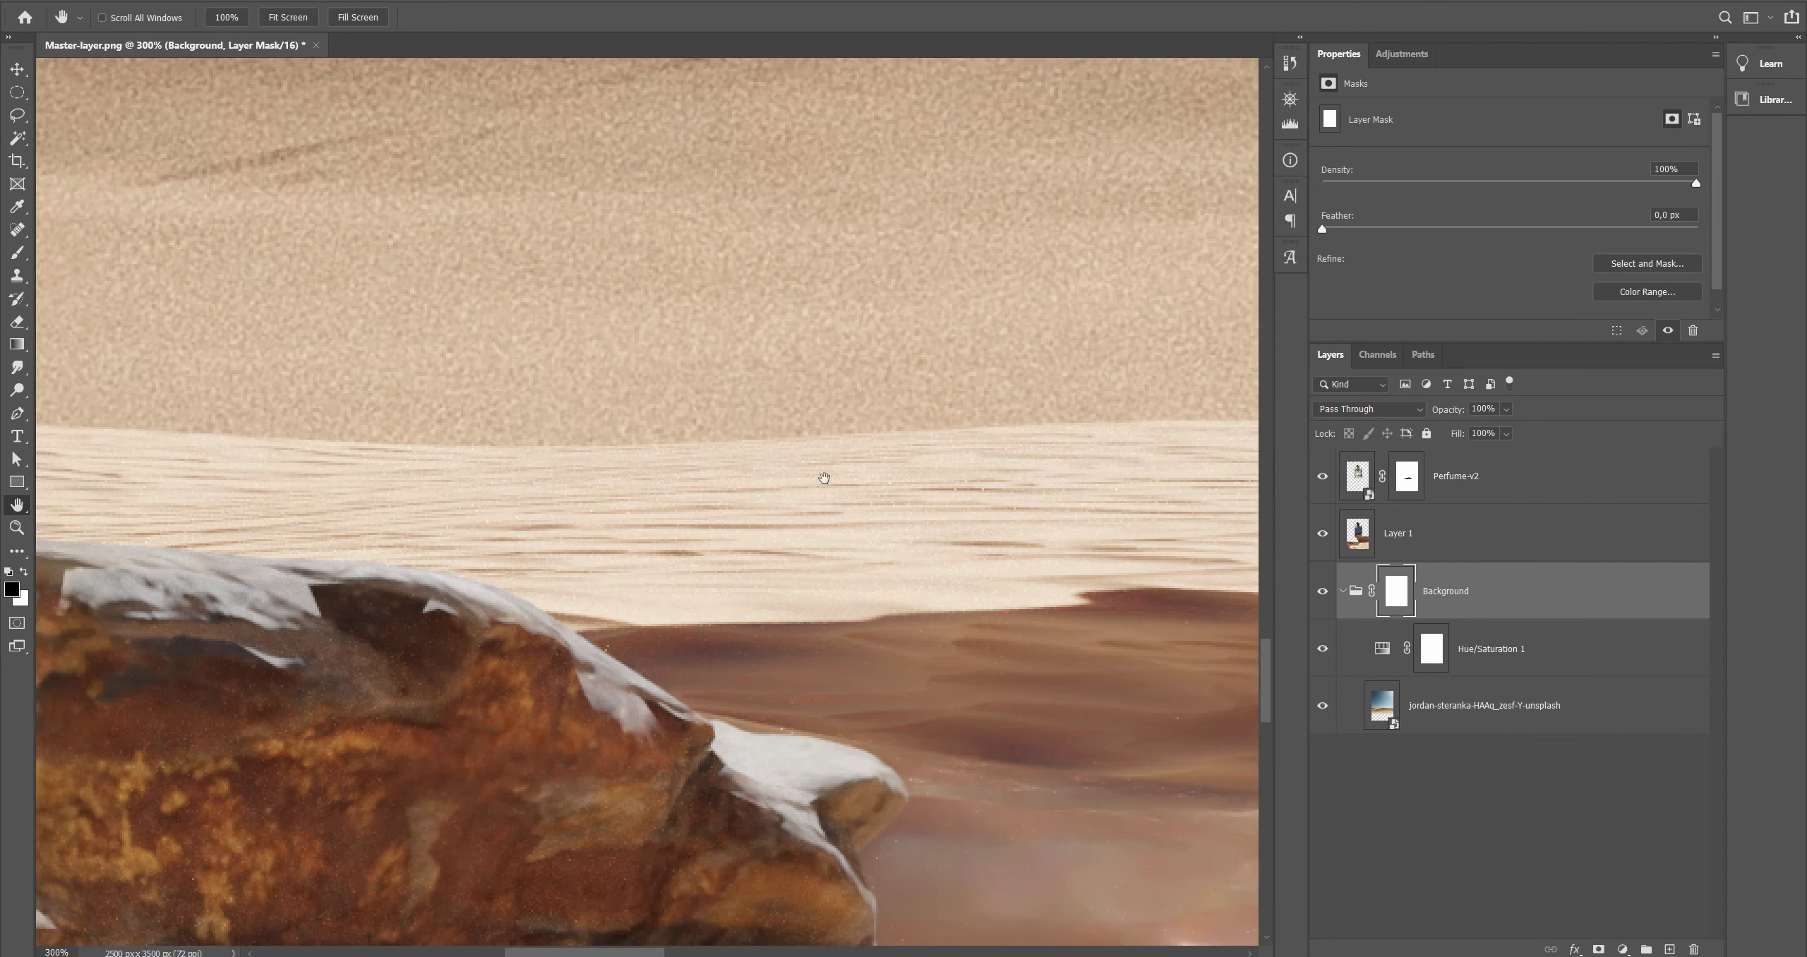
Step: Lower the hardness of the 40 px brush to give it a softer edge
{"action": "key", "text": "b"}
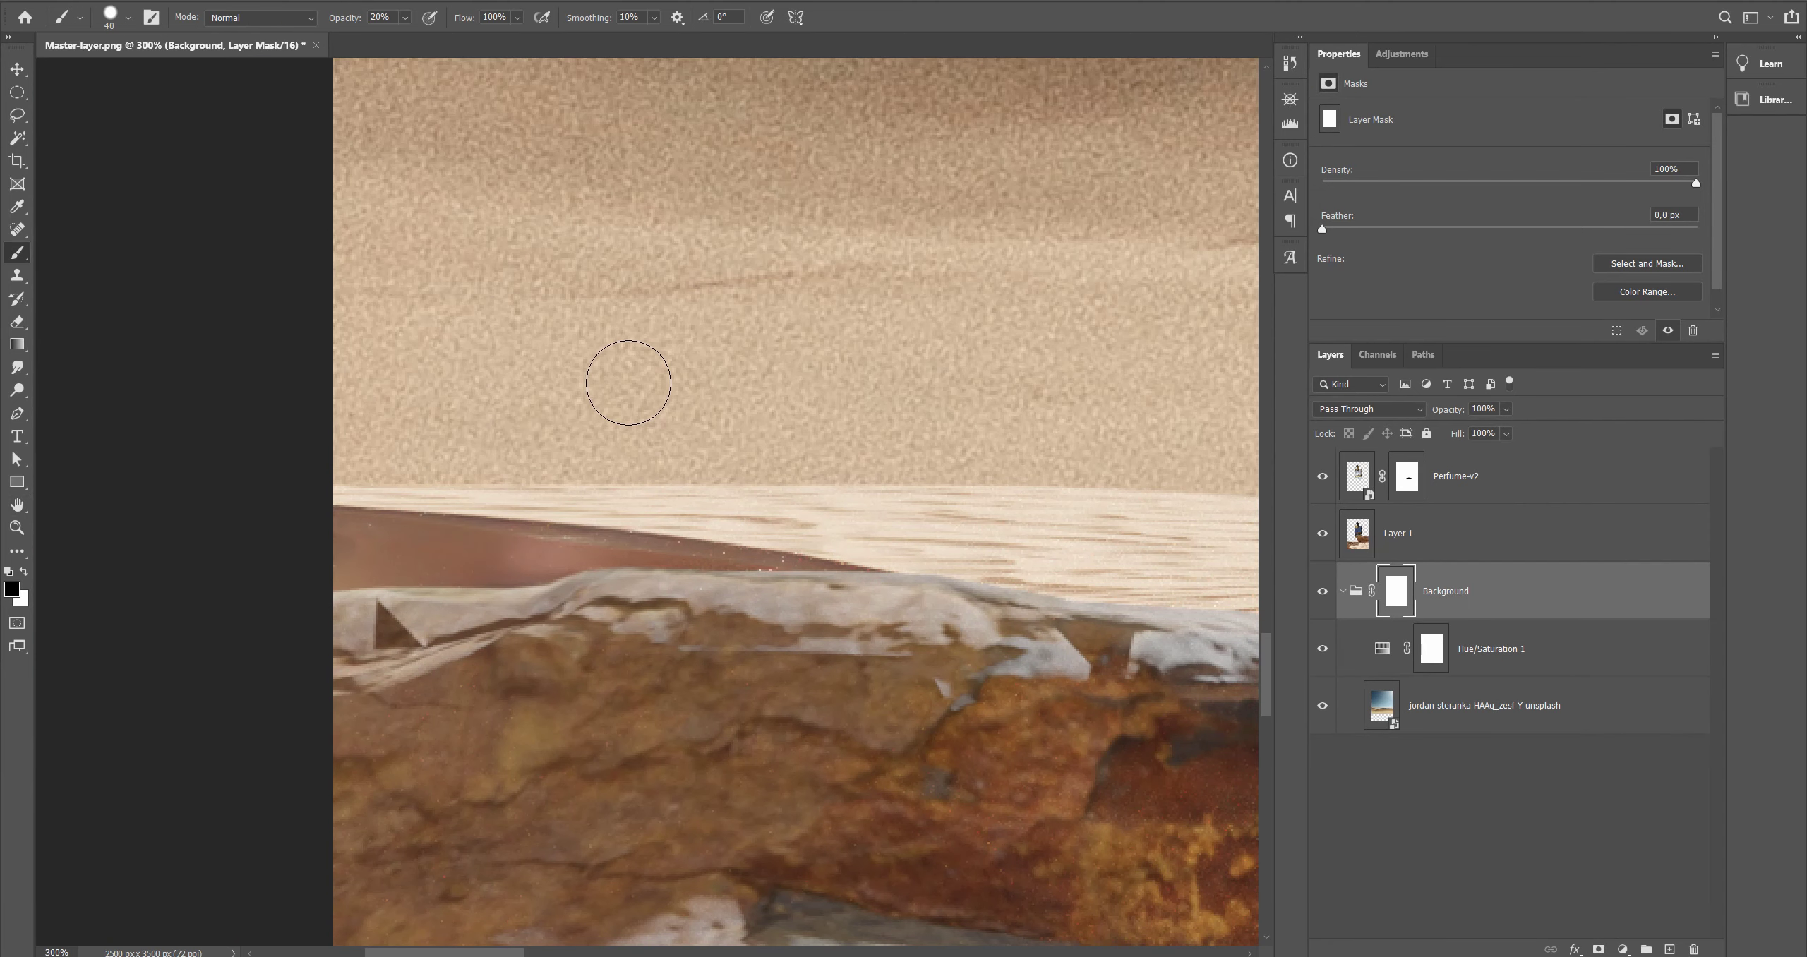
{"action": "right_click", "coordinate": [691, 415]}
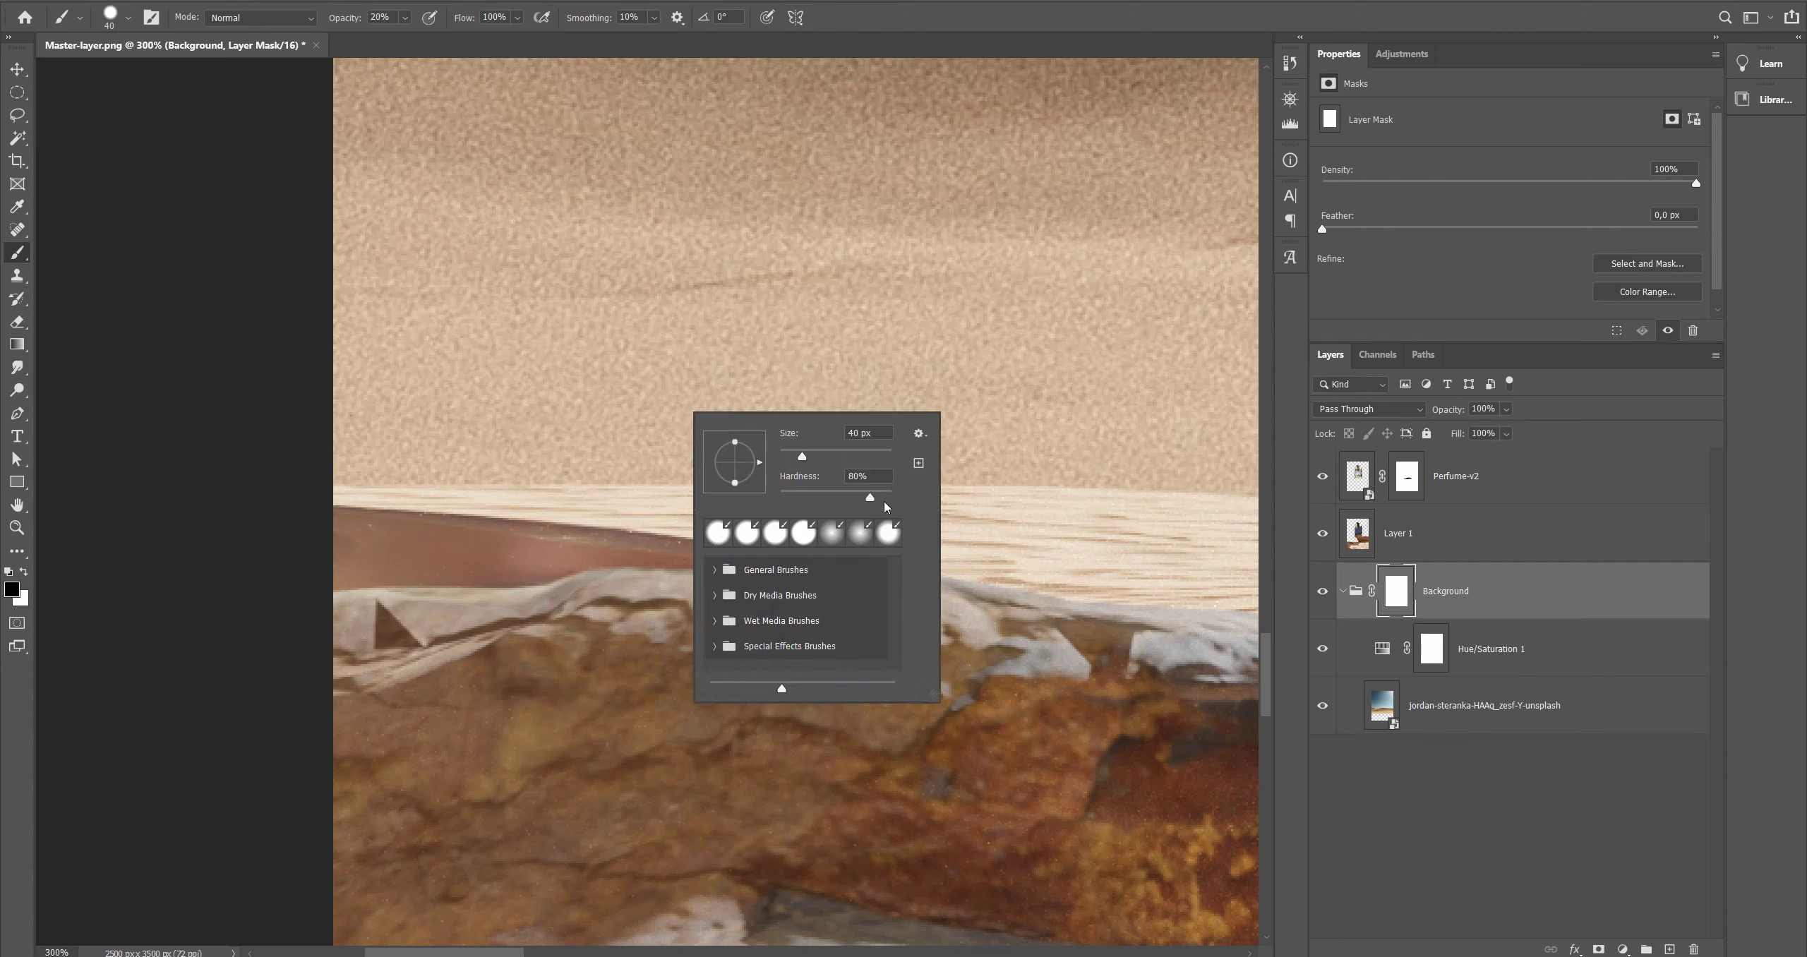
{"action": "left_click_drag", "start_coordinate": [870, 497], "coordinate": [847, 497]}
{"action": "left_click", "coordinate": [959, 504]}
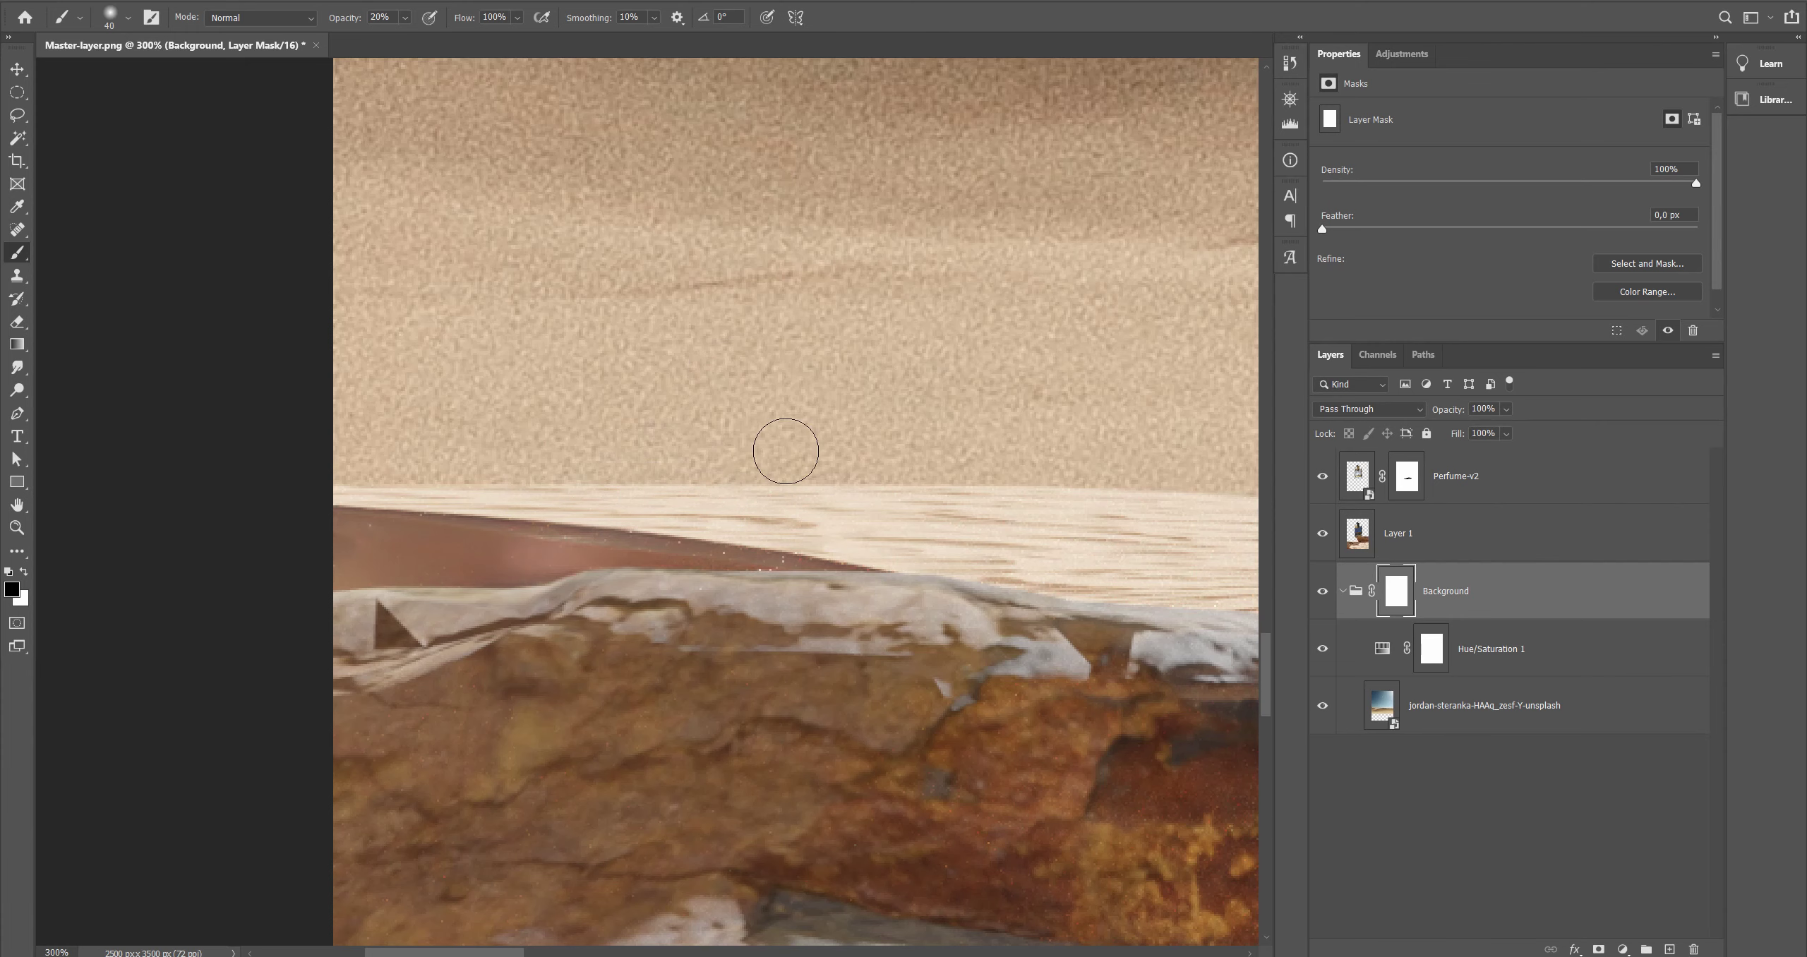
Step: Delete the Background group's layer mask
{"action": "key", "text": "h"}
{"action": "key", "text": "ctrl+1"}
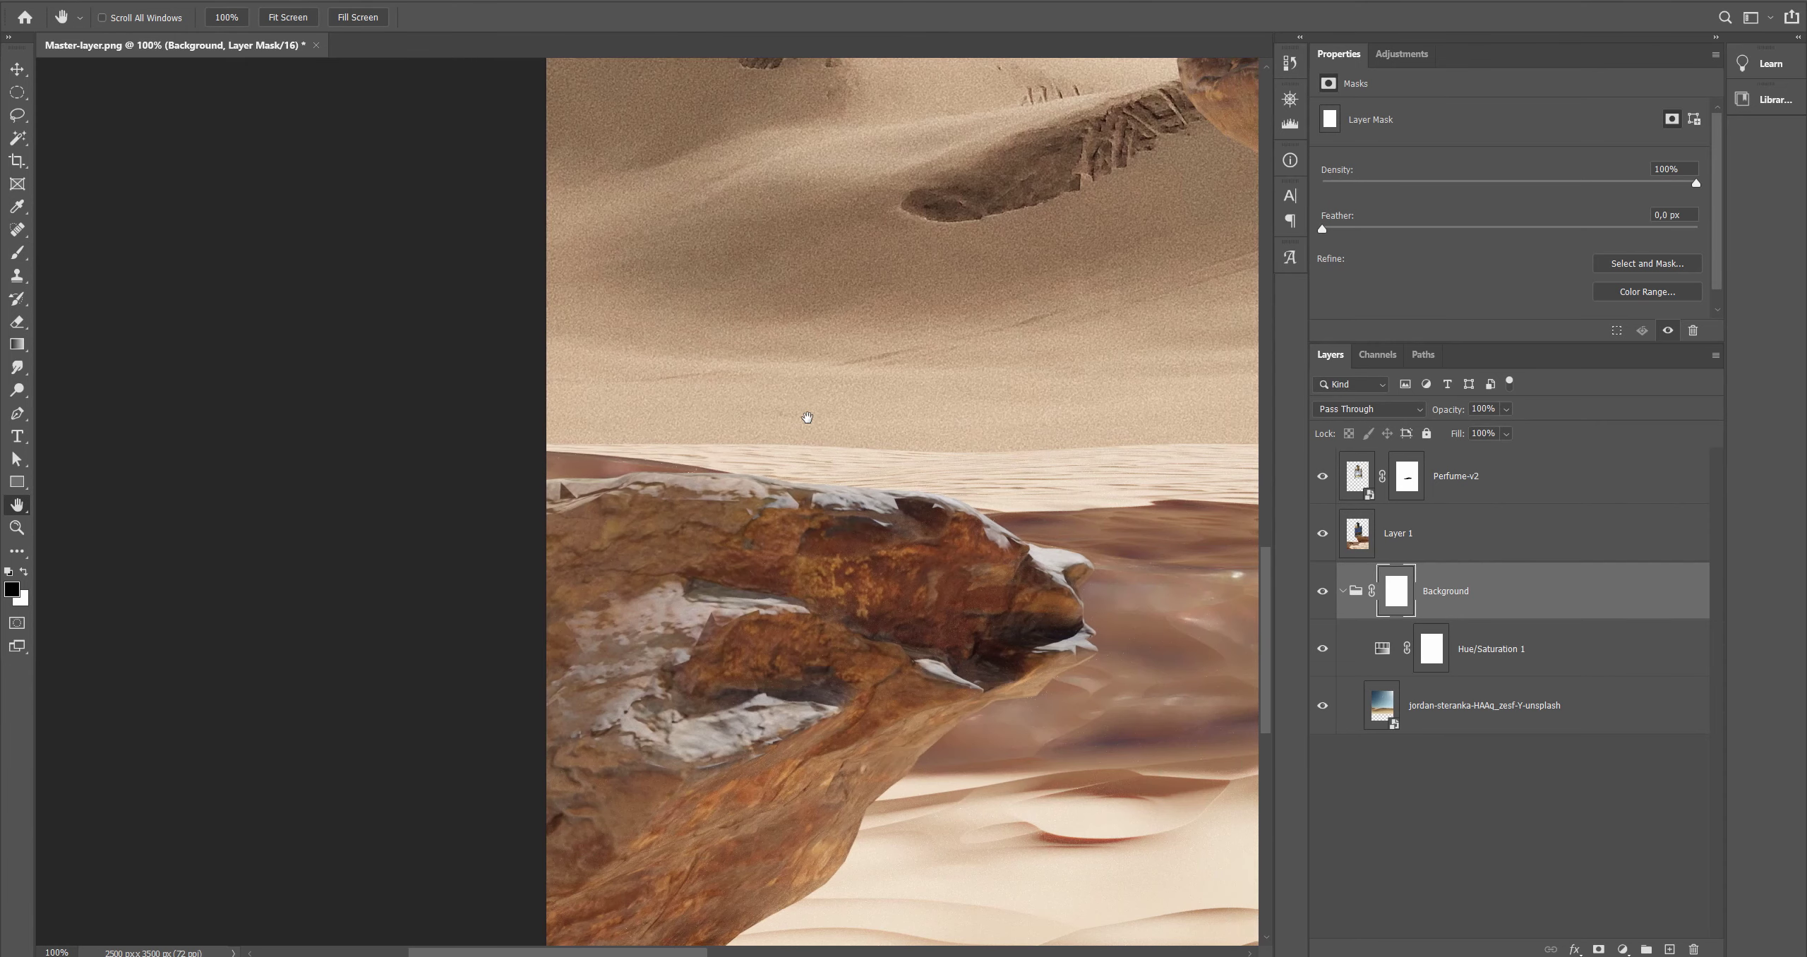
{"action": "scroll", "coordinate": [812, 431], "scroll_direction": "right", "scroll_amount": 5}
{"action": "left_click", "coordinate": [885, 452], "text": "ctrl"}
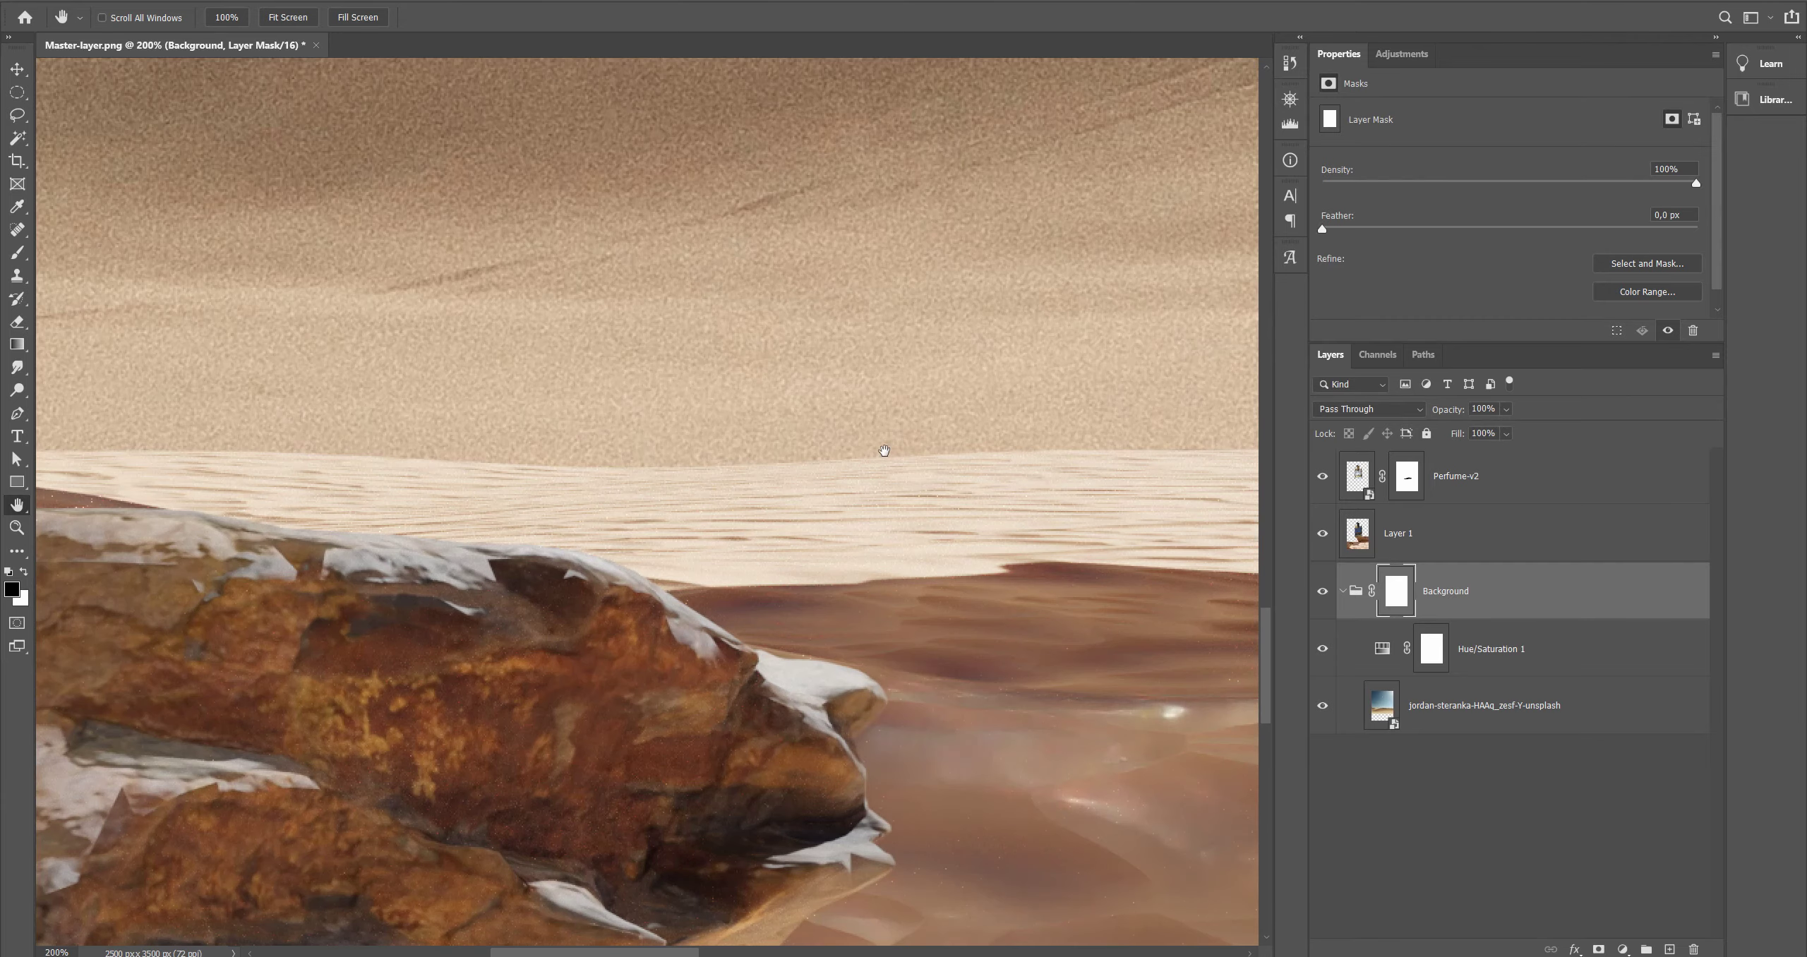
{"action": "right_click", "coordinate": [1399, 601]}
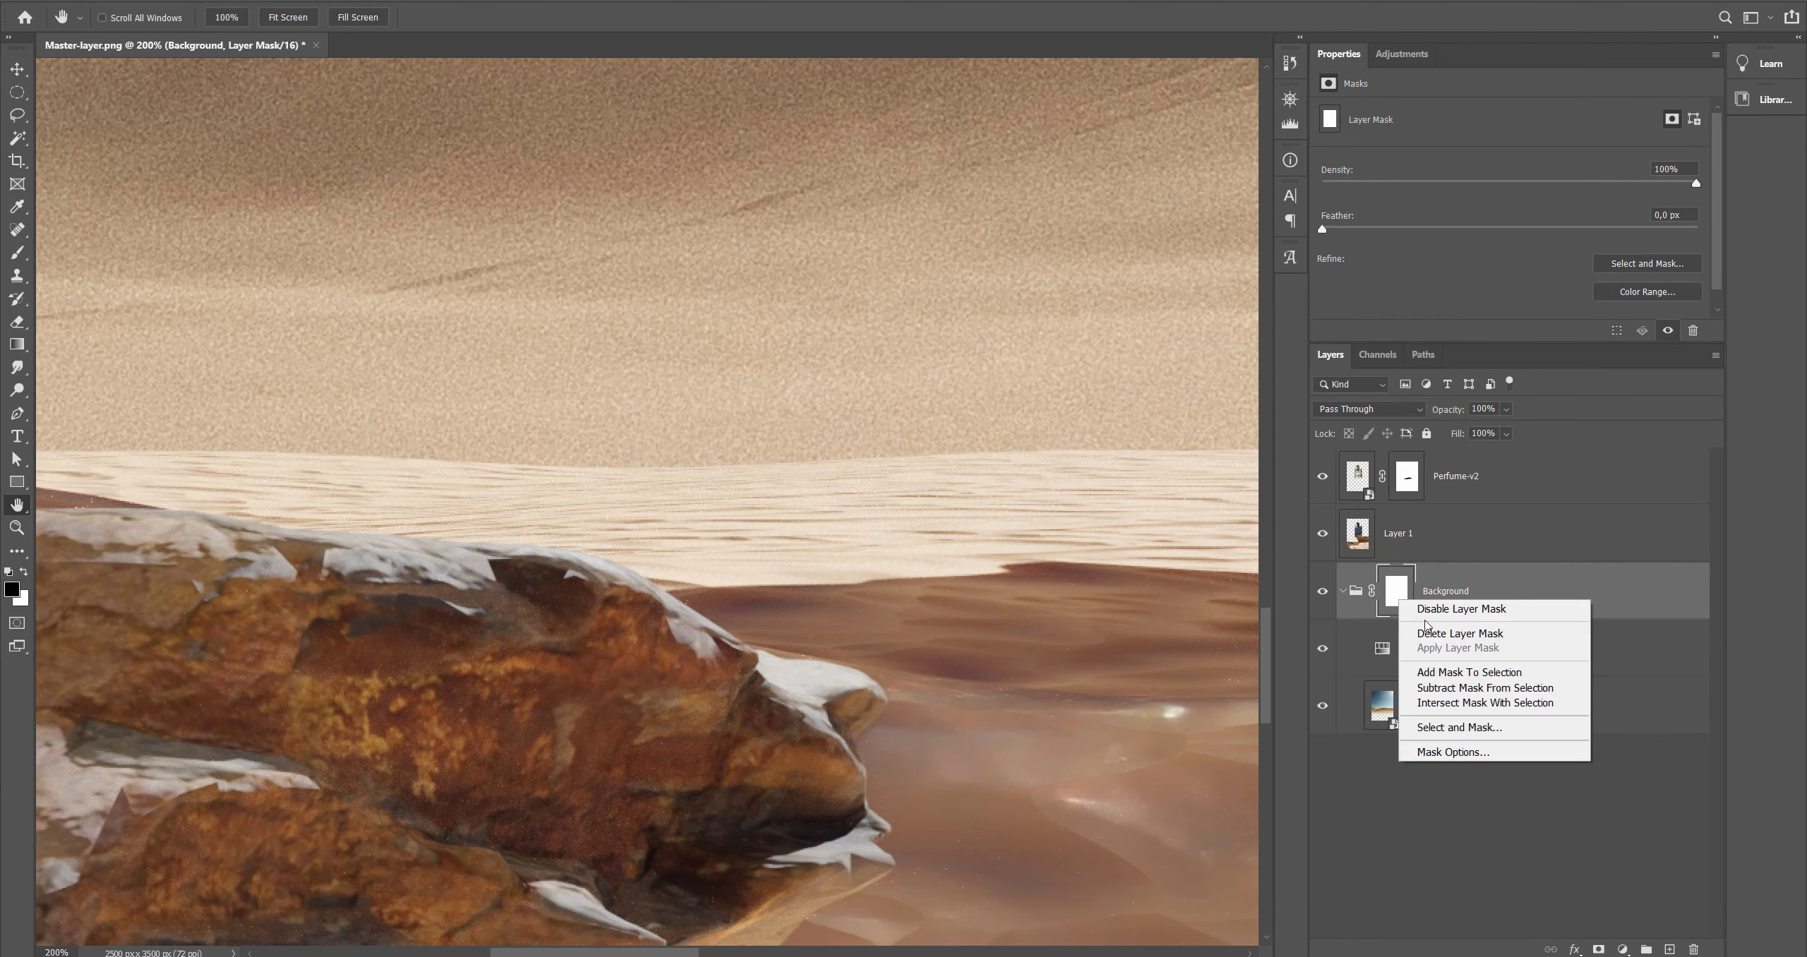
{"action": "left_click", "coordinate": [1467, 638]}
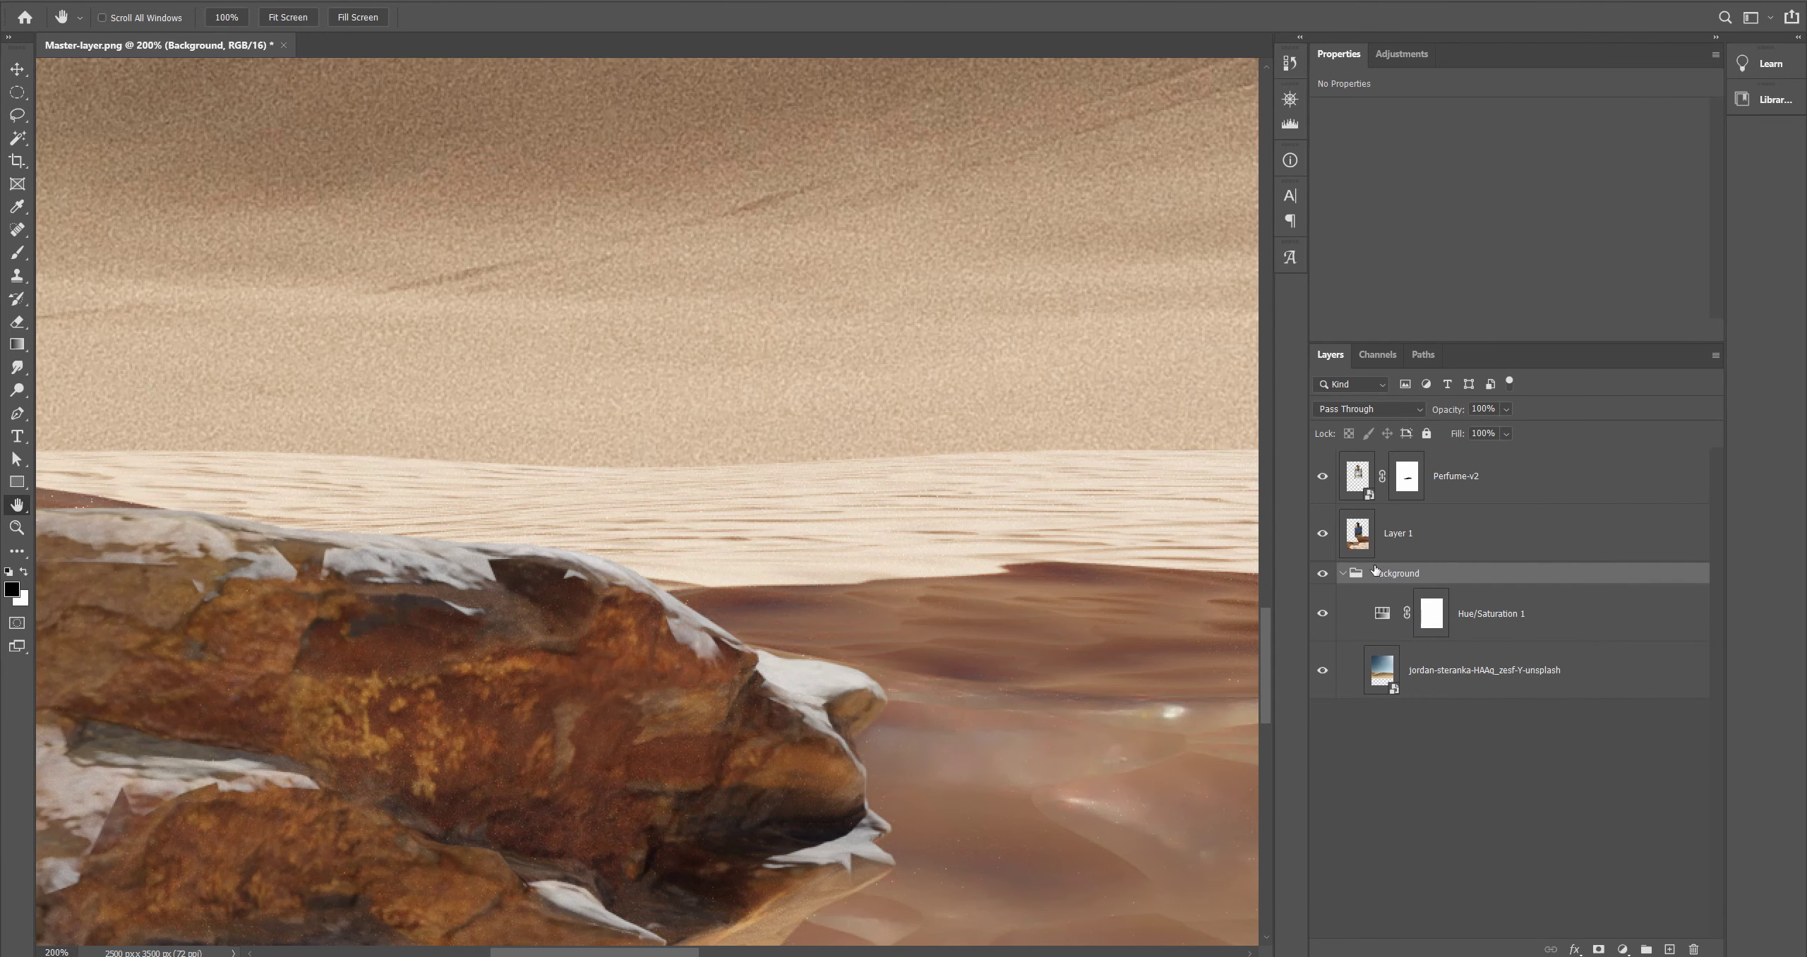
Step: Add a layer mask to Layer 1 and paint black at 20% opacity along the sand's upper edge to blend it into the dunes
{"action": "left_click", "coordinate": [1360, 545]}
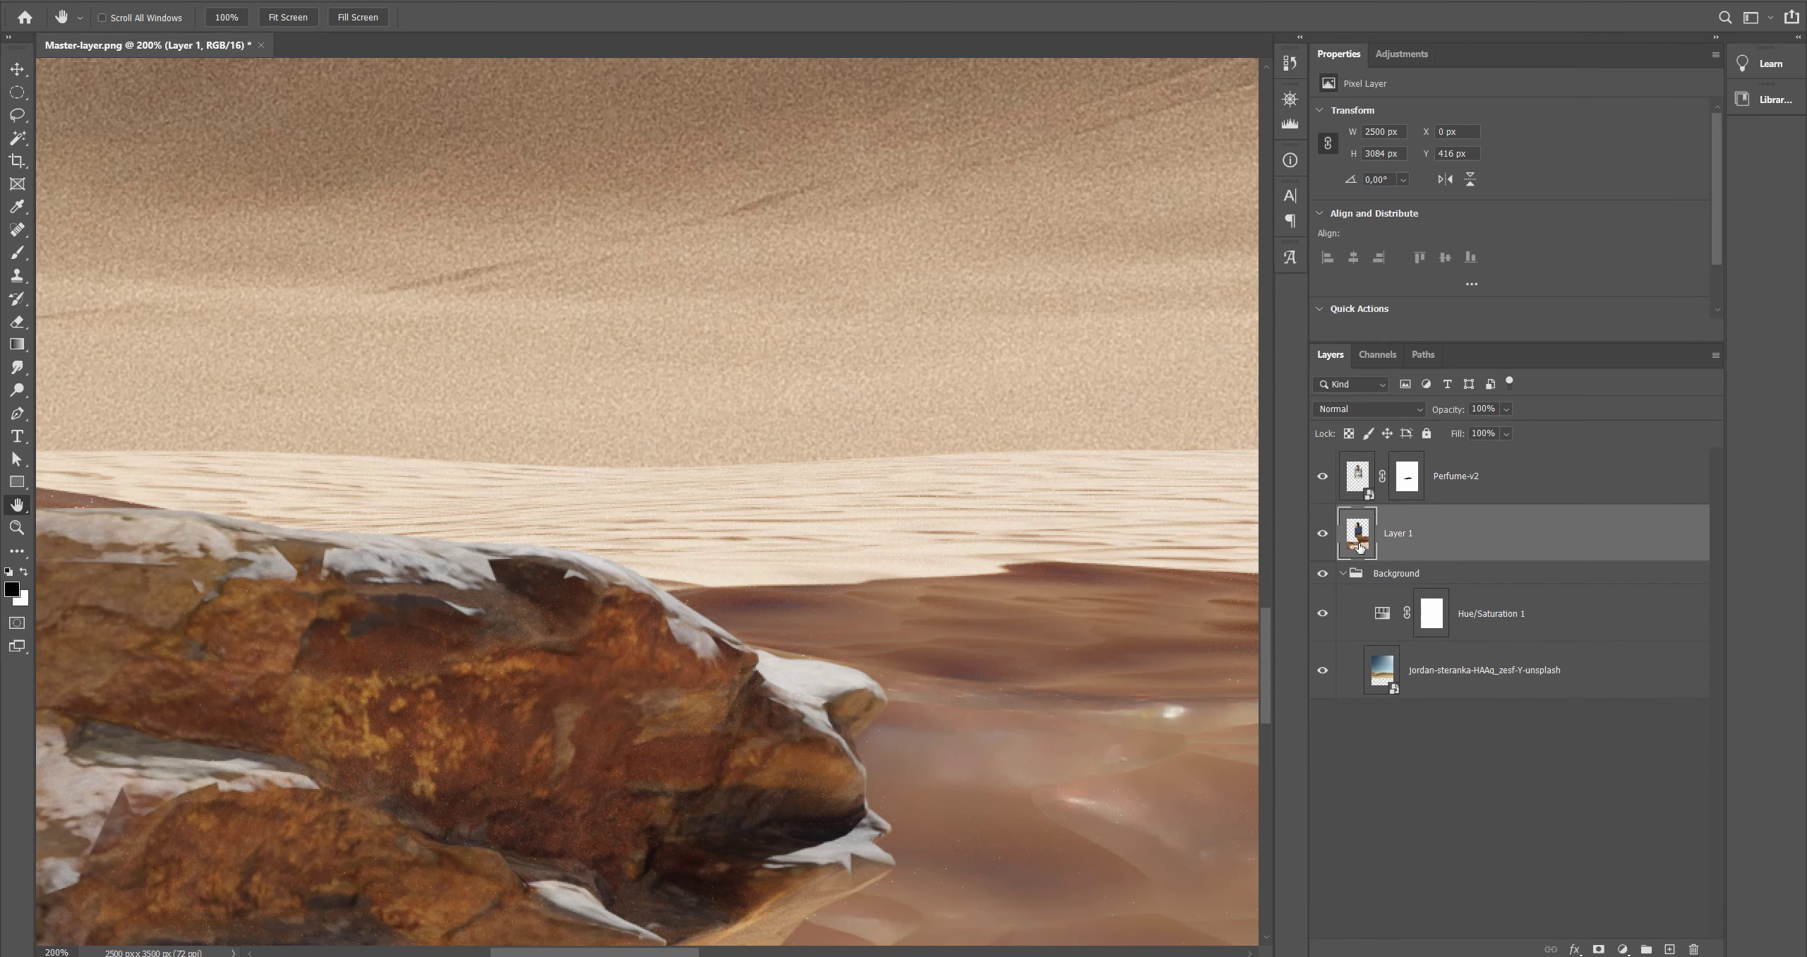
{"action": "left_click", "coordinate": [1599, 950]}
{"action": "left_click_drag", "start_coordinate": [998, 439], "coordinate": [679, 408]}
{"action": "left_click", "coordinate": [895, 412], "text": "ctrl"}
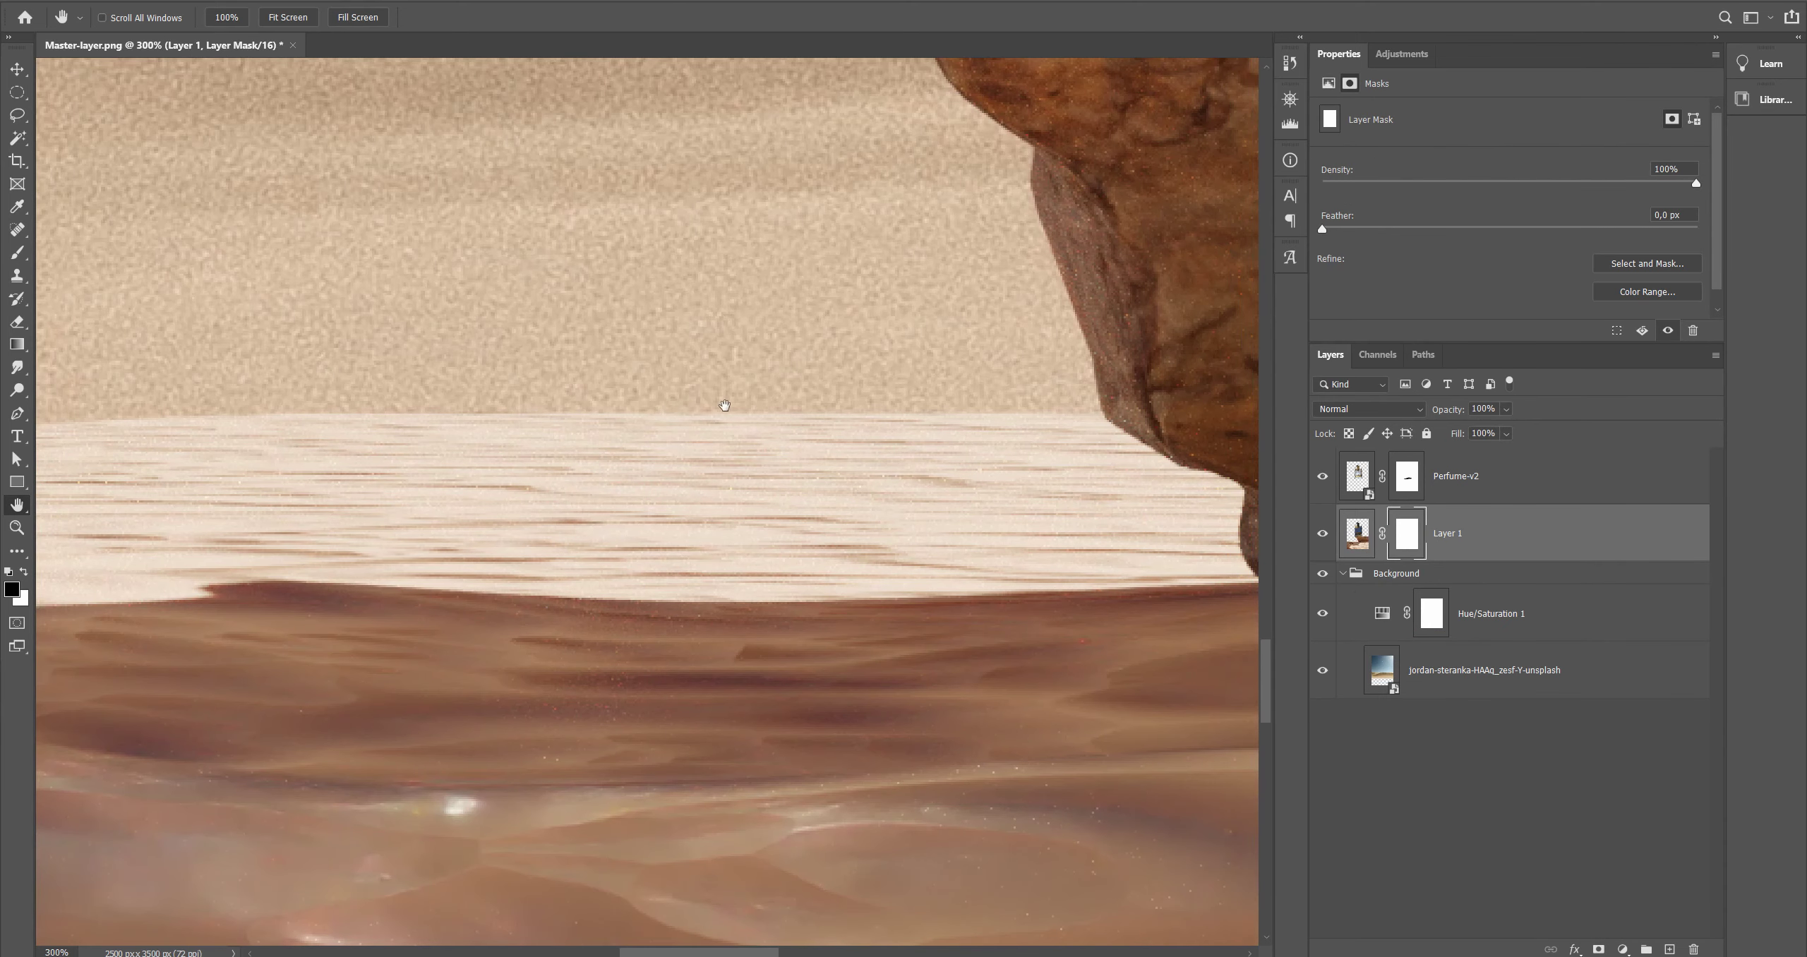
{"action": "key", "text": "b"}
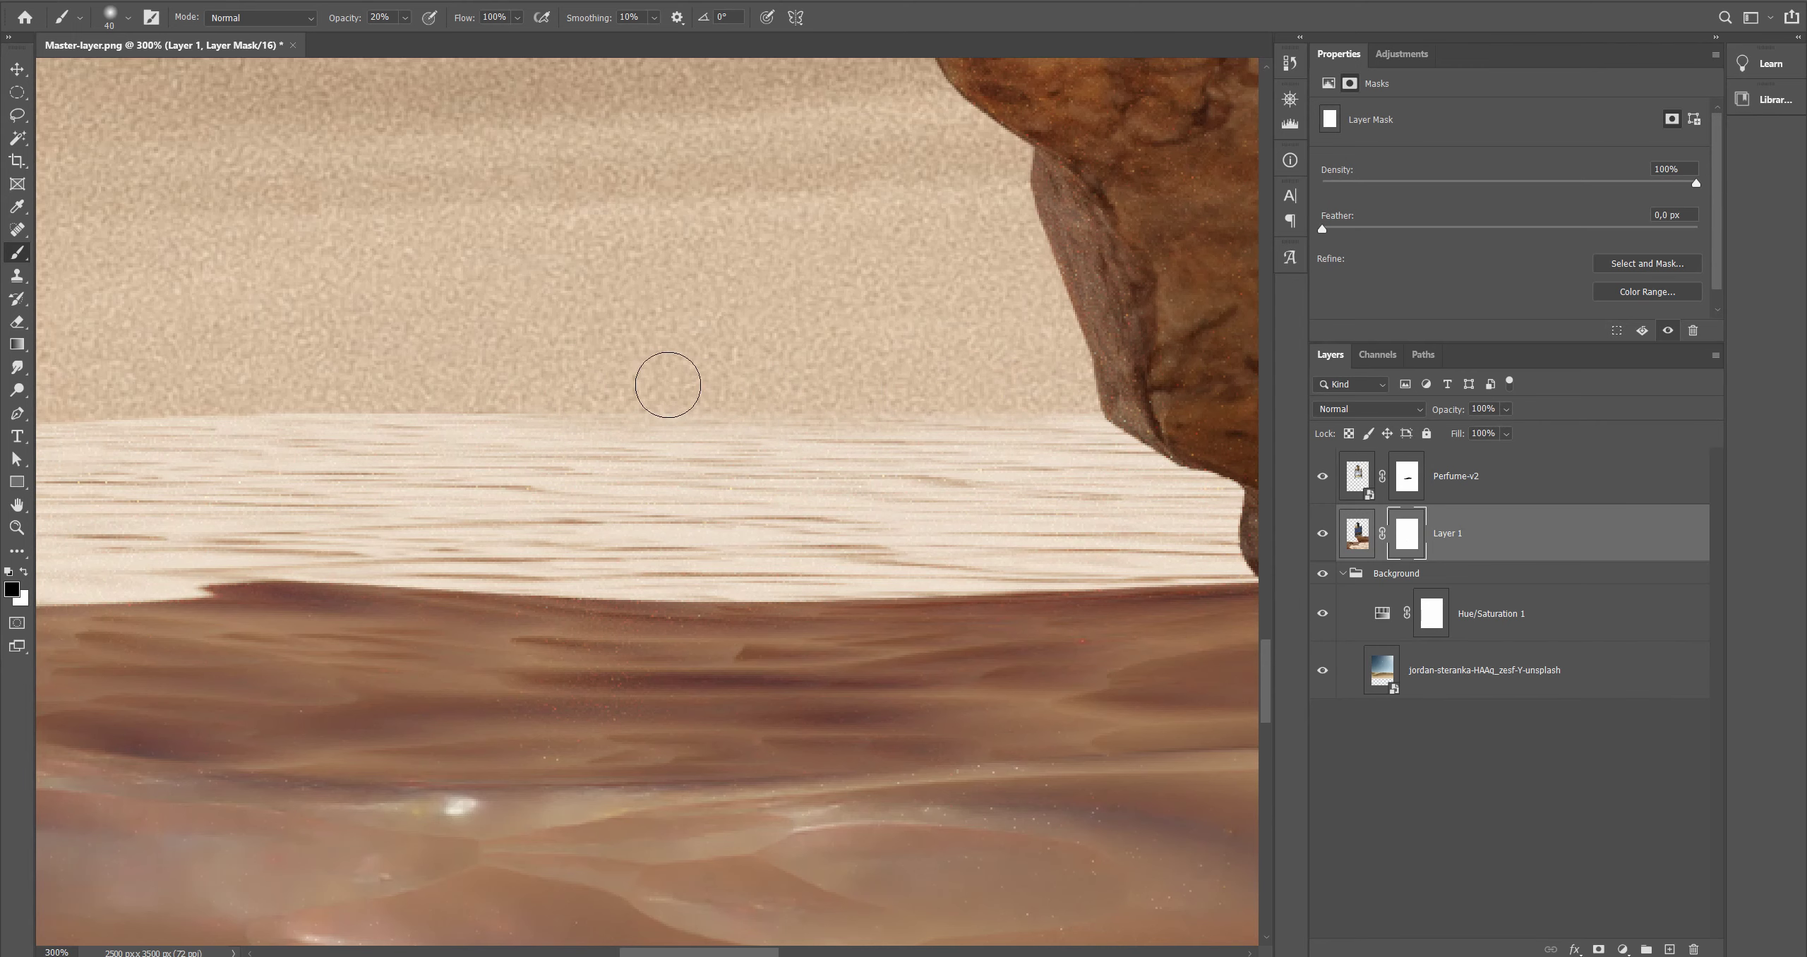
{"action": "mouse_move", "coordinate": [668, 385]}
{"action": "left_mouse_down"}
{"action": "mouse_move", "coordinate": [860, 375]}
{"action": "mouse_move", "coordinate": [944, 349]}
{"action": "left_mouse_up"}
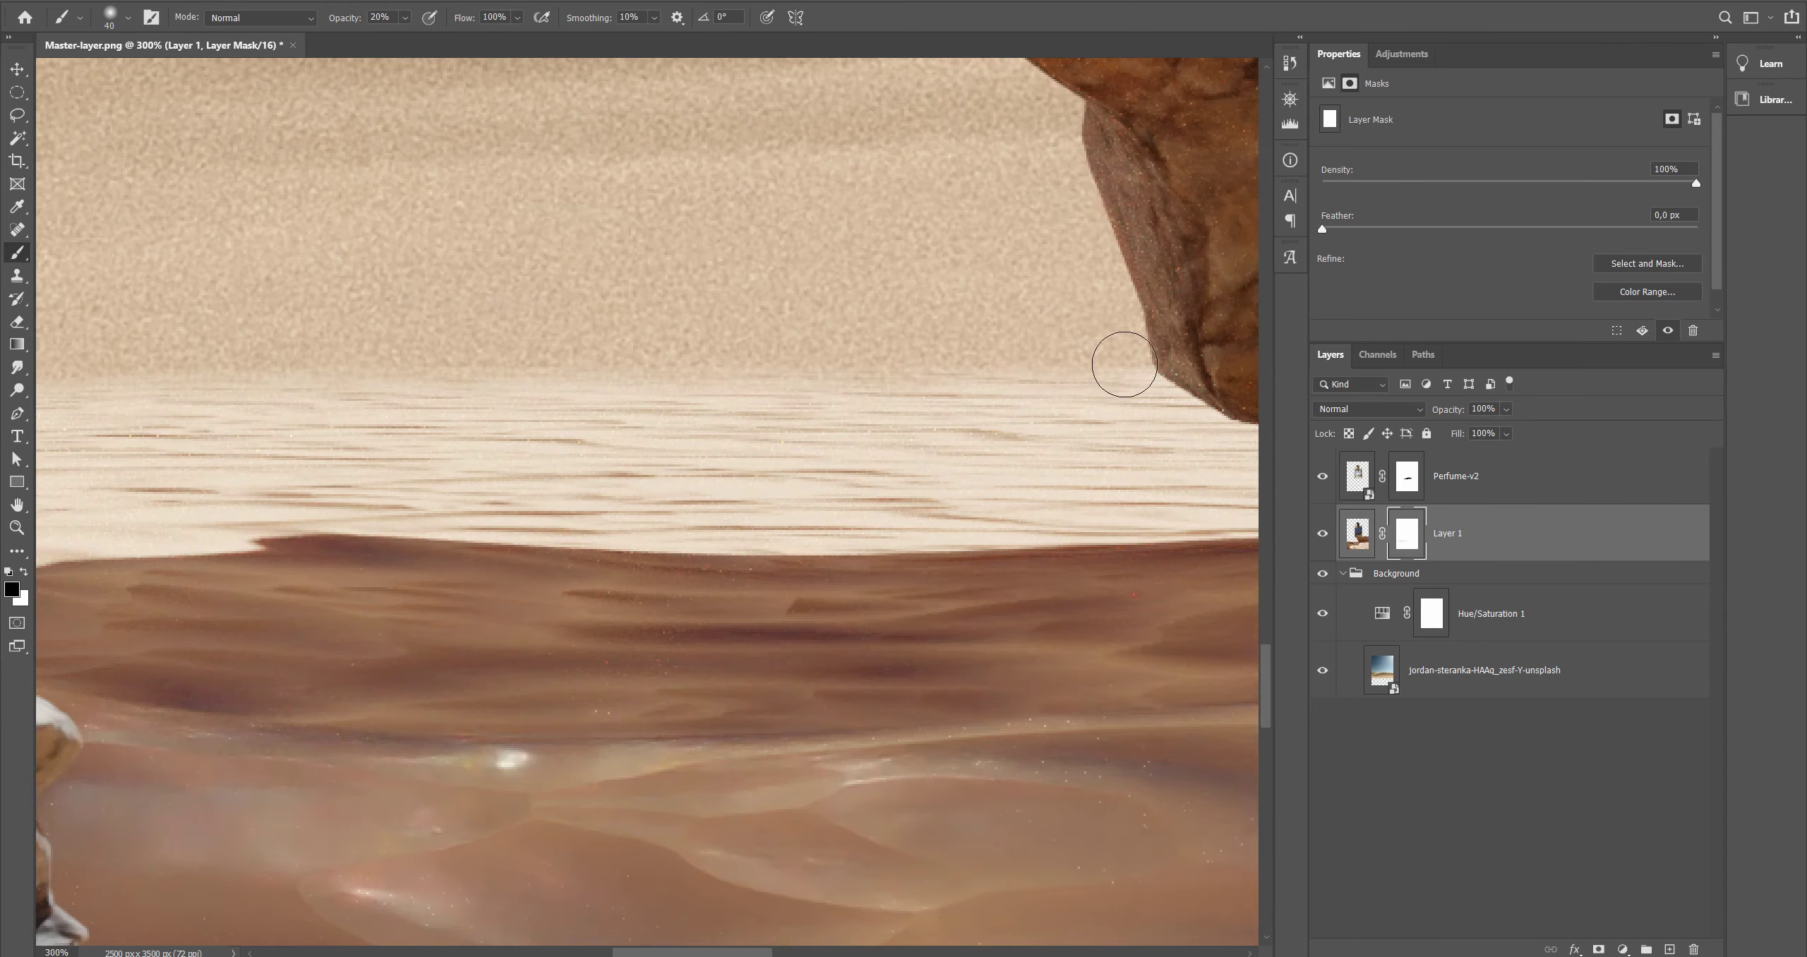
Step: Add a new empty layer above Hue/Saturation 1 in the Background group
{"action": "key", "text": "h"}
{"action": "scroll", "coordinate": [668, 637], "scroll_direction": "down", "scroll_amount": 4, "text": "alt"}
{"action": "left_click", "coordinate": [1483, 614]}
{"action": "scroll", "coordinate": [361, 630], "scroll_direction": "up", "scroll_amount": 2, "text": "alt"}
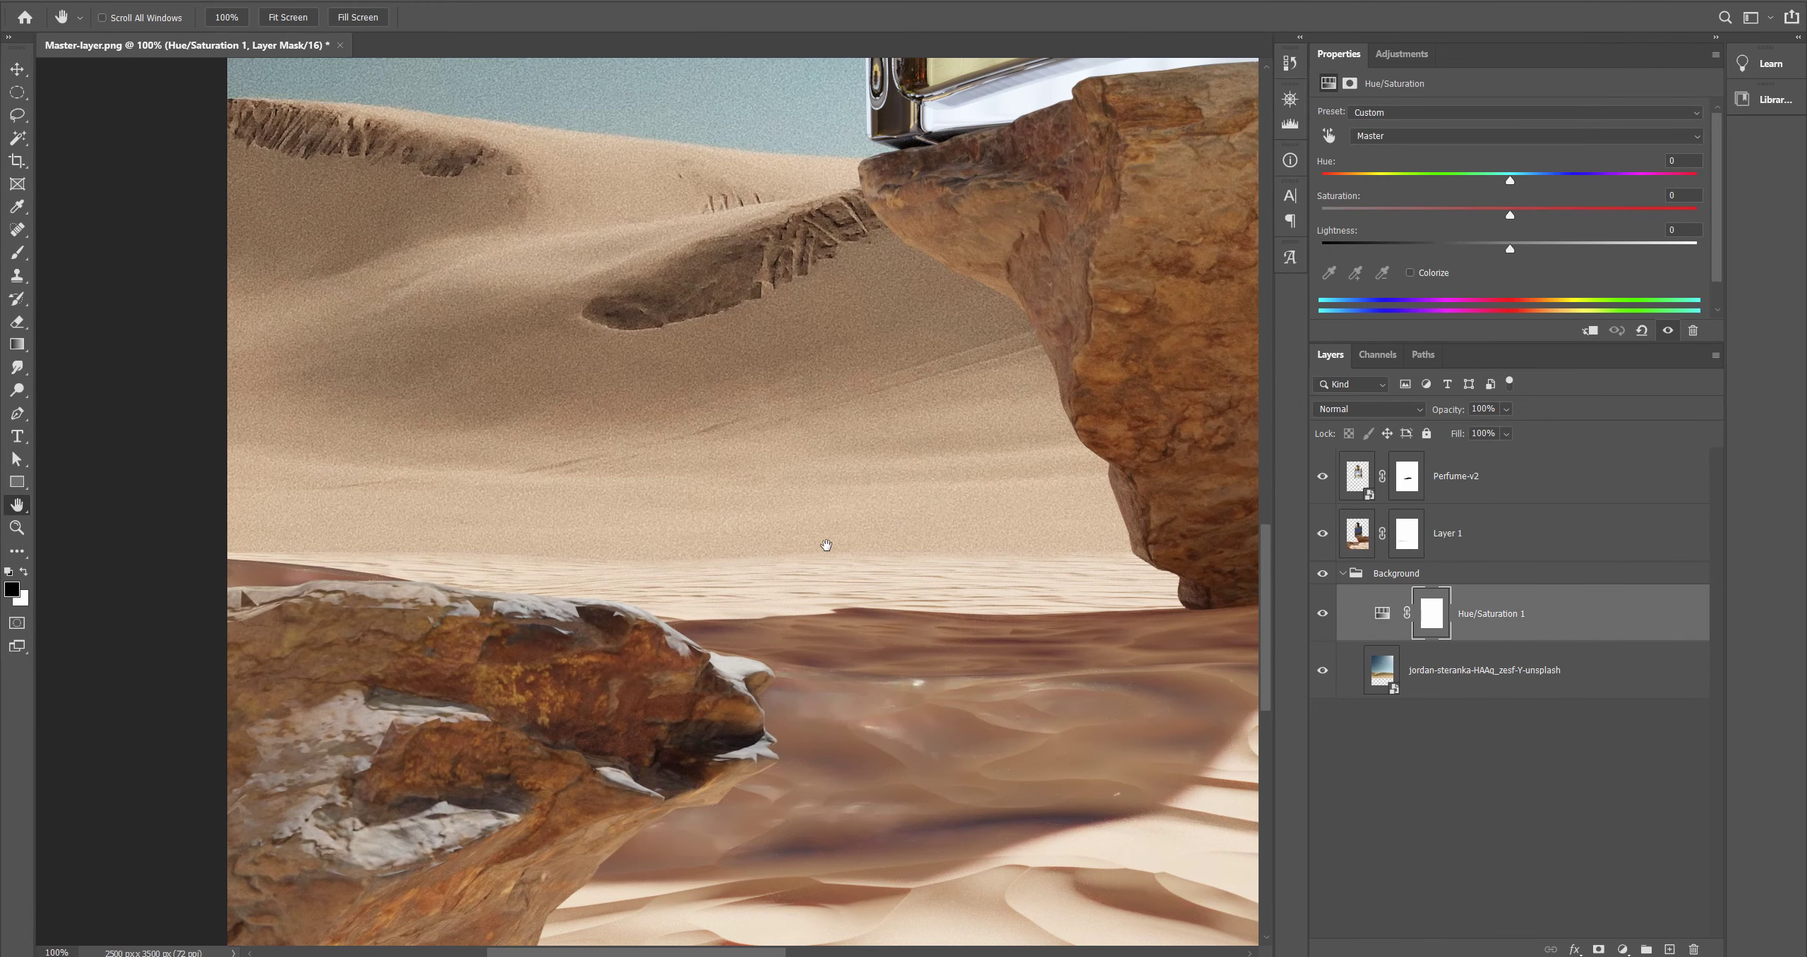
{"action": "key", "text": "ctrl+shift+n"}
{"action": "key", "text": "Return"}
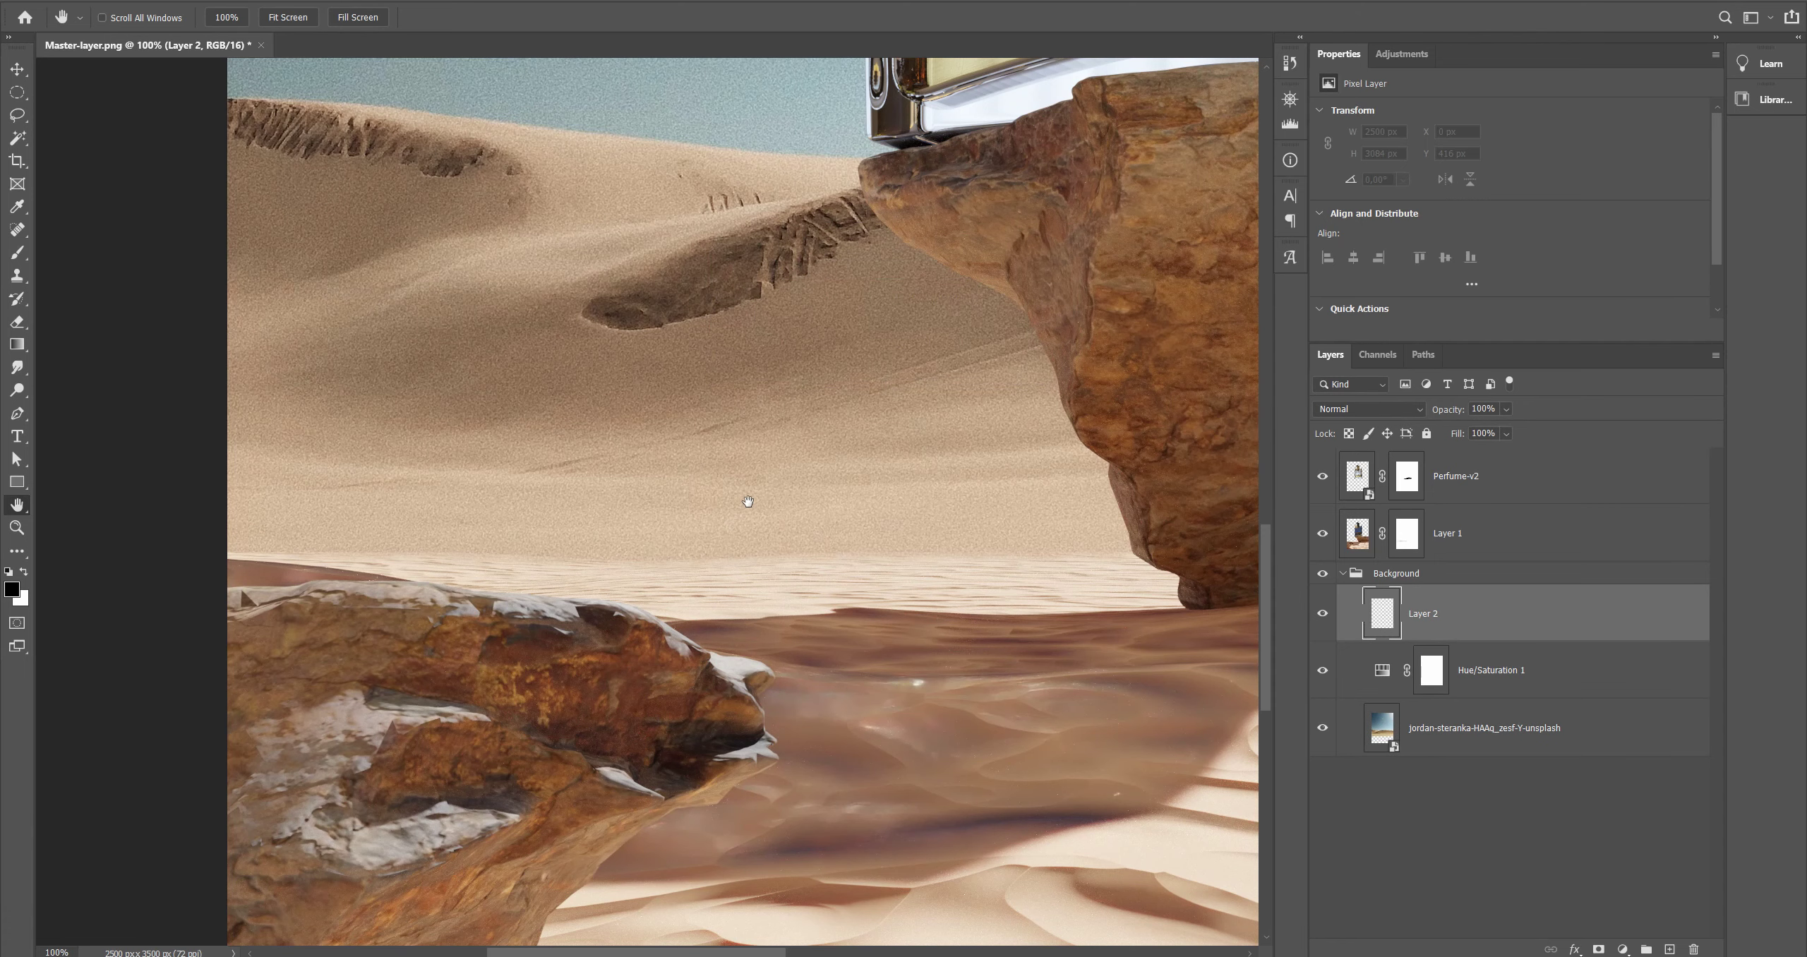
Step: Paint a soft white (ffffff) band across the base of the dunes on the new layer with a 175 px brush at 100% opacity
{"action": "left_click", "coordinate": [14, 592]}
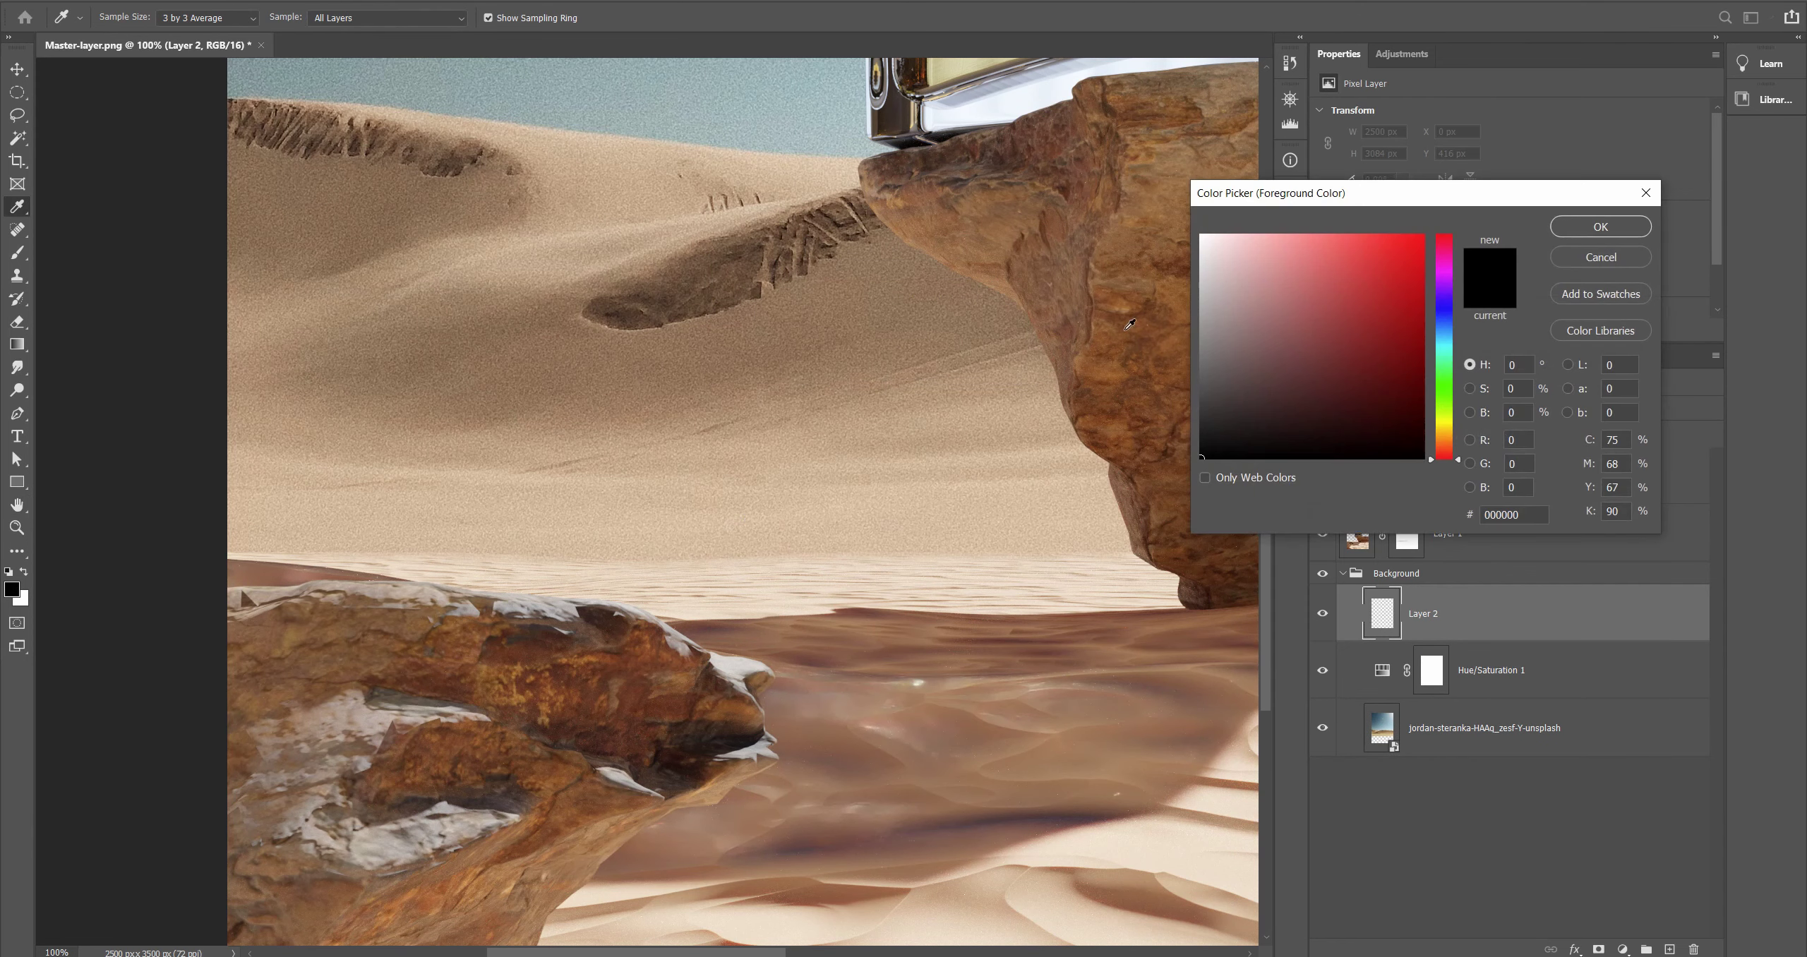
{"action": "type", "text": "ffffff"}
{"action": "left_click", "coordinate": [1601, 227]}
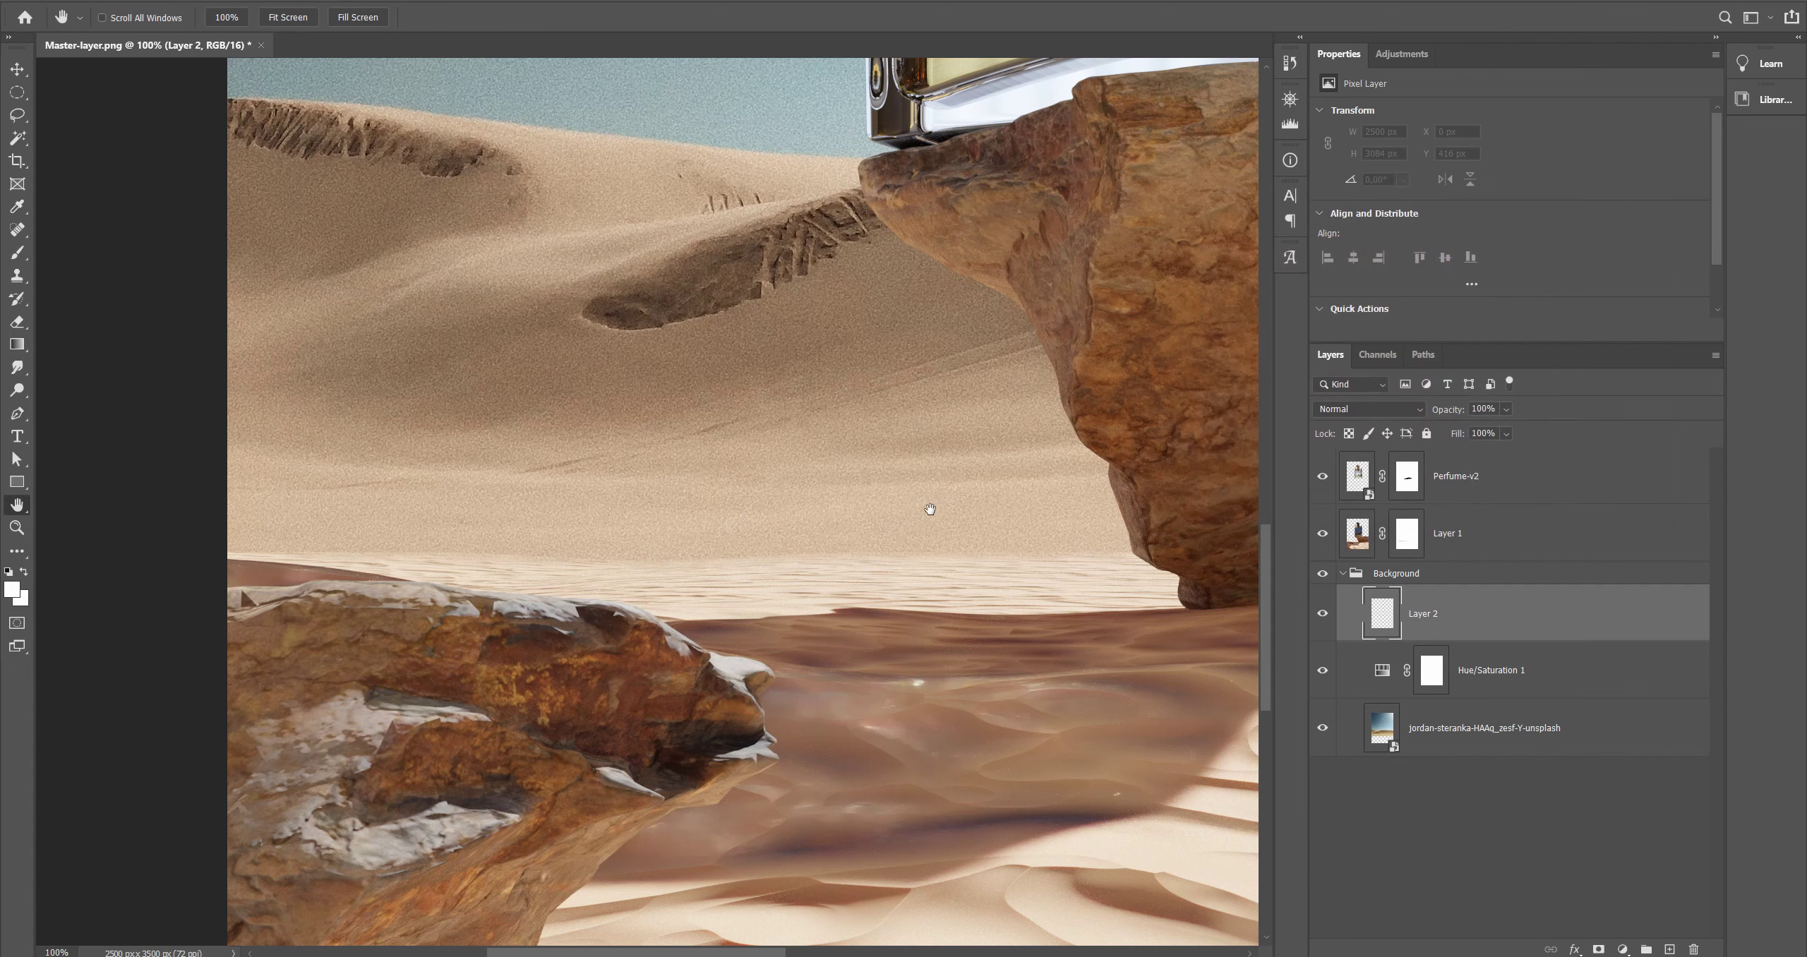
{"action": "key", "text": "b"}
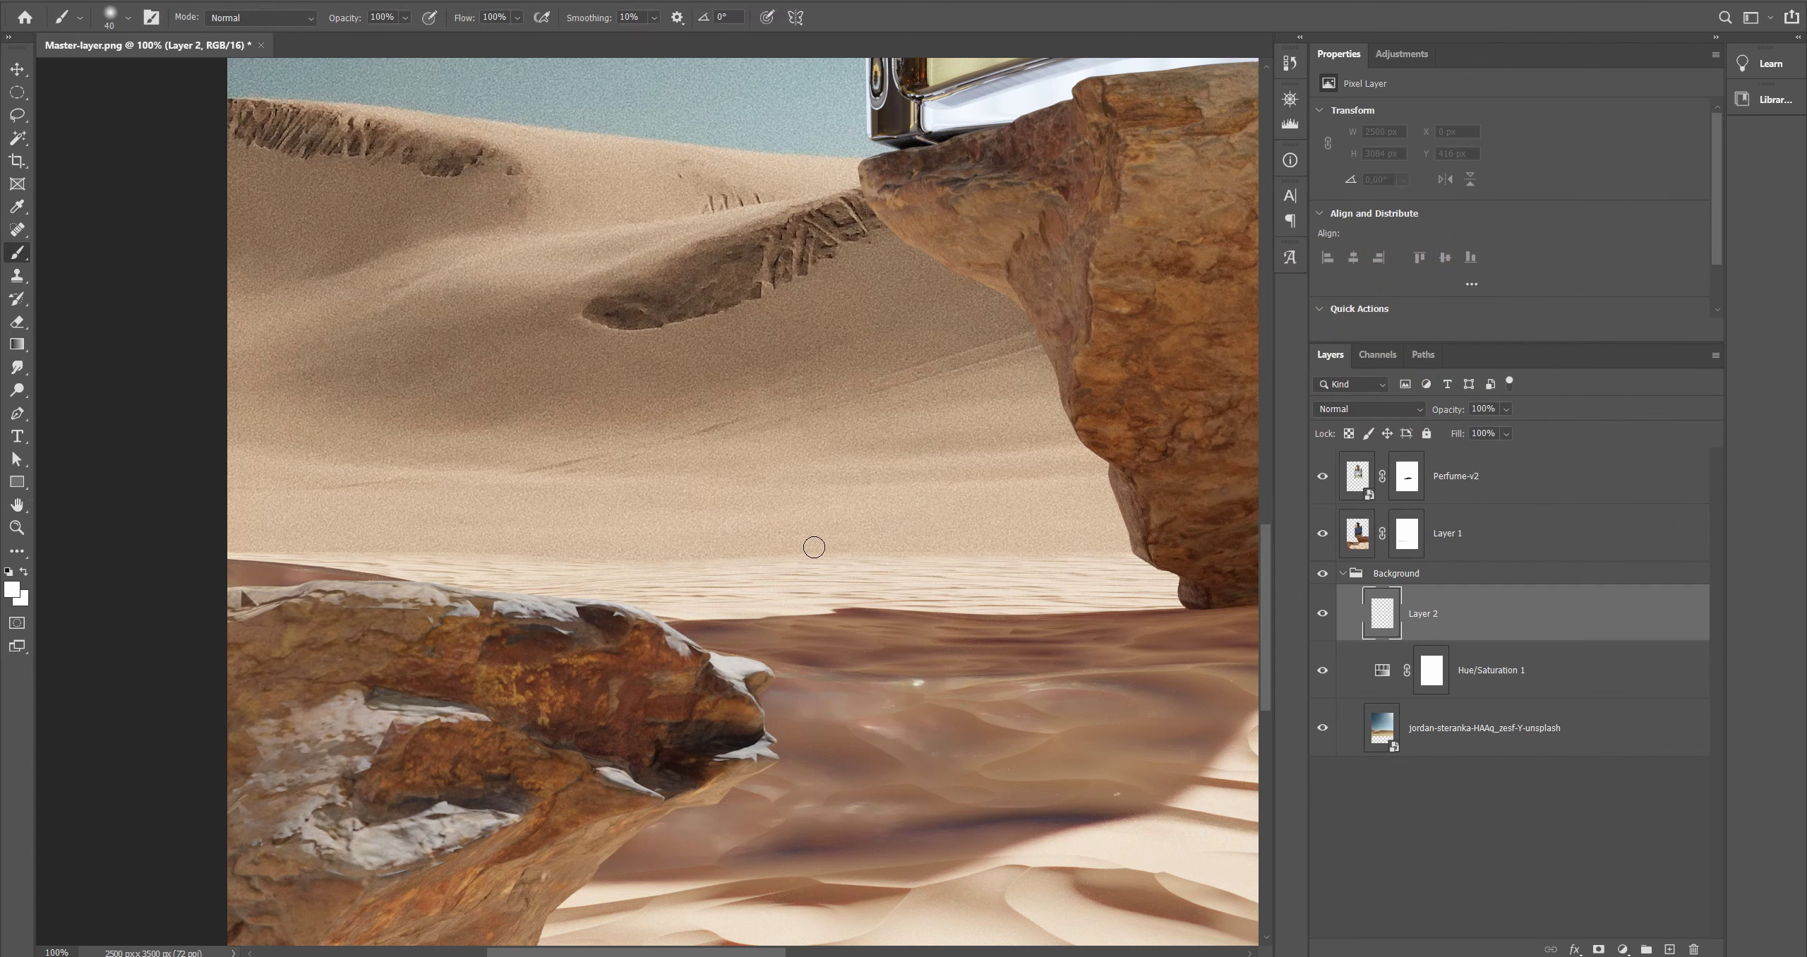
{"action": "key", "text": "bracketright"}
{"action": "key", "text": "bracketright"}
{"action": "key", "text": "bracketright"}
{"action": "key", "text": "bracketright"}
{"action": "key", "text": "bracketright"}
{"action": "key", "text": "bracketright"}
{"action": "key", "text": "bracketright"}
{"action": "key", "text": "bracketright"}
{"action": "key", "text": "bracketright"}
{"action": "mouse_move", "coordinate": [1101, 529]}
{"action": "left_mouse_down"}
{"action": "mouse_move", "coordinate": [315, 543]}
{"action": "mouse_move", "coordinate": [210, 525]}
{"action": "left_mouse_up"}
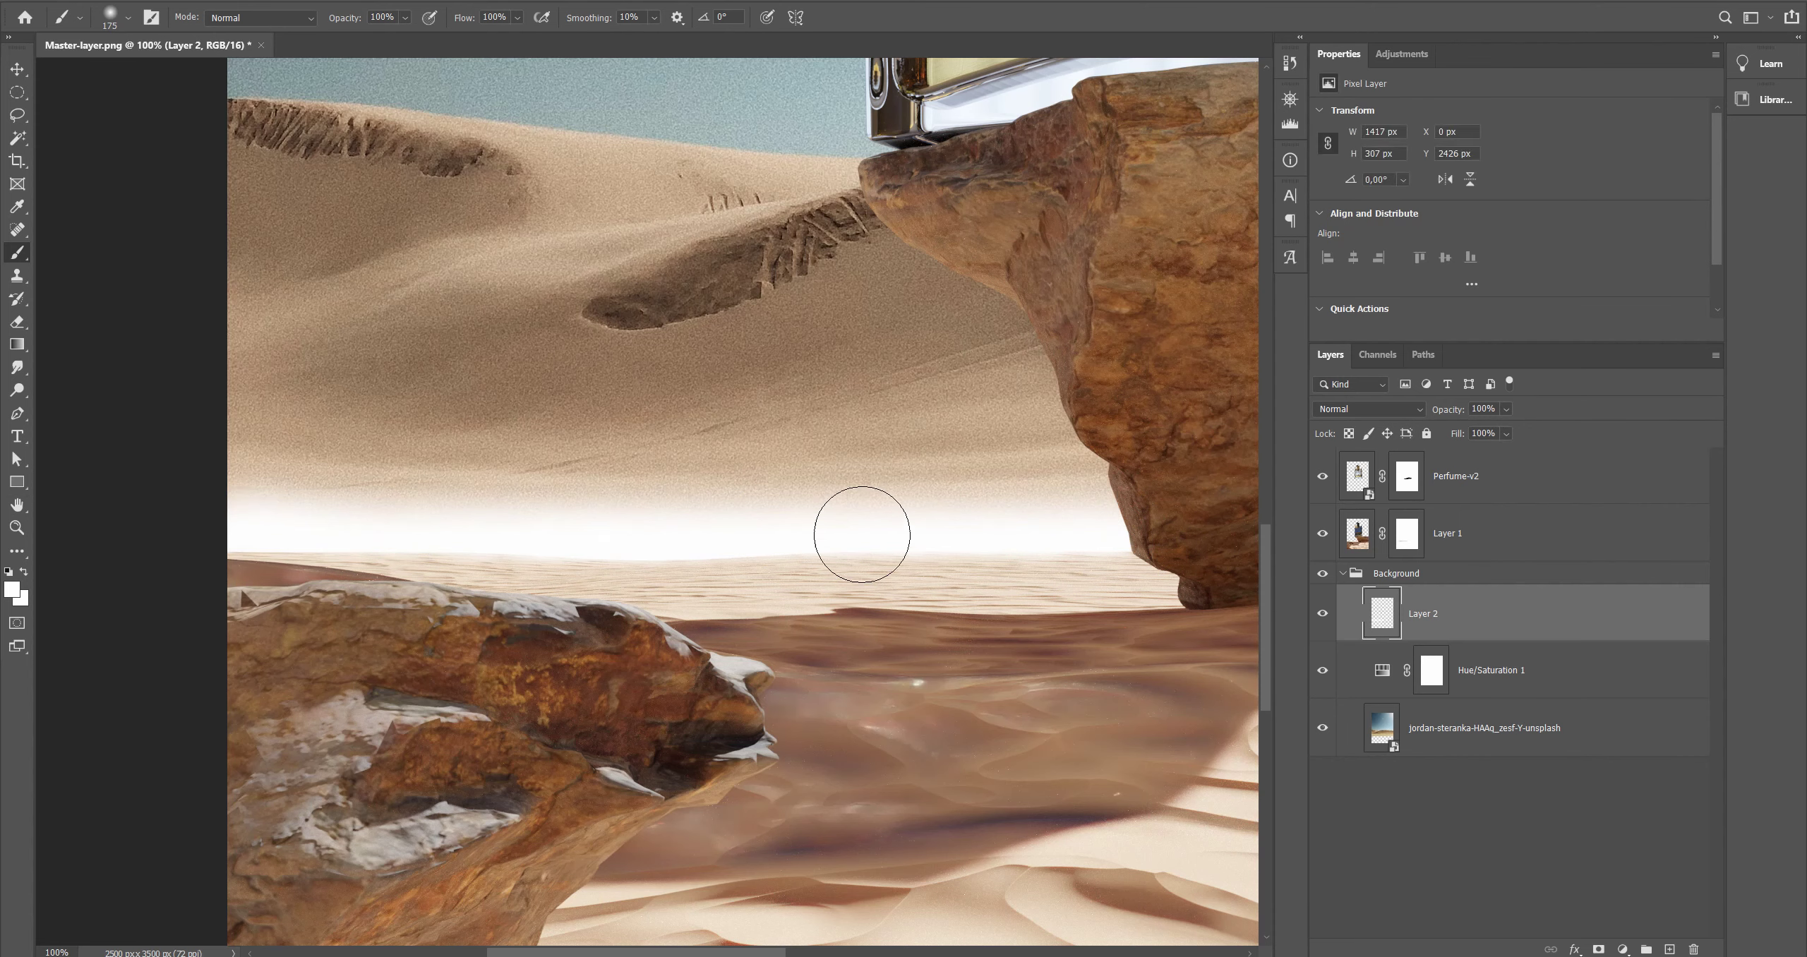
Step: Set Layer 2's blend mode to Soft Light and its opacity to 75%
{"action": "left_click", "coordinate": [1386, 411]}
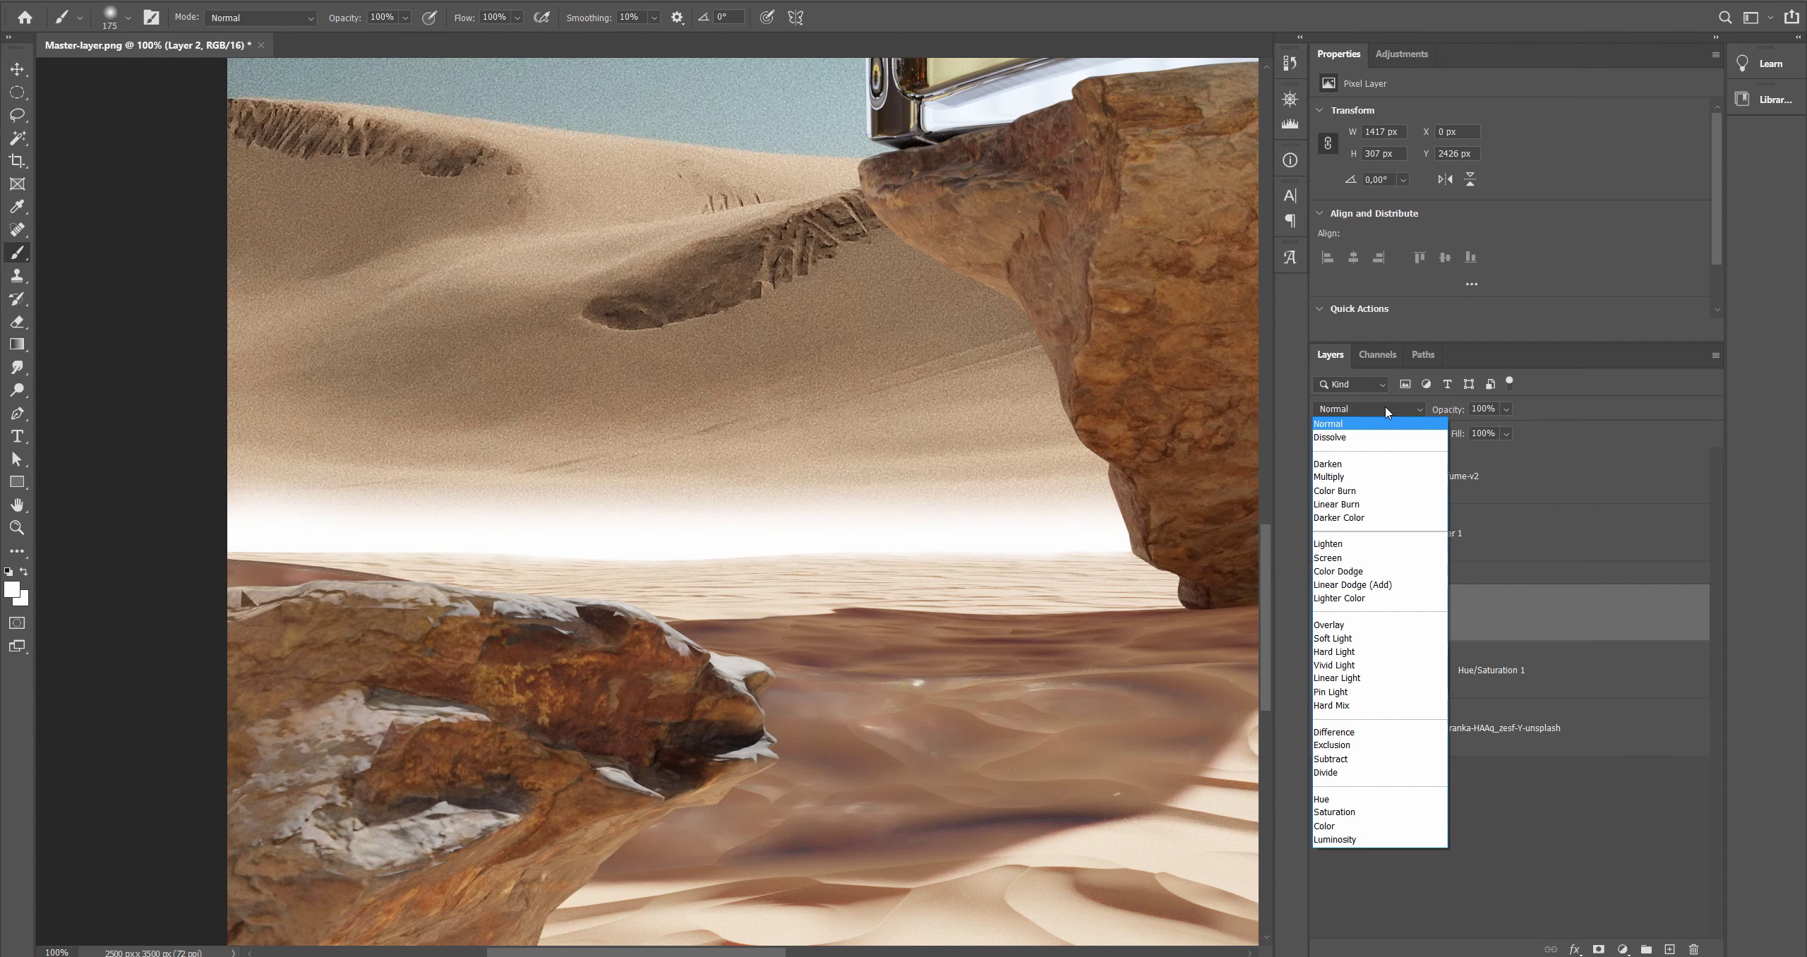
{"action": "left_click", "coordinate": [1354, 639]}
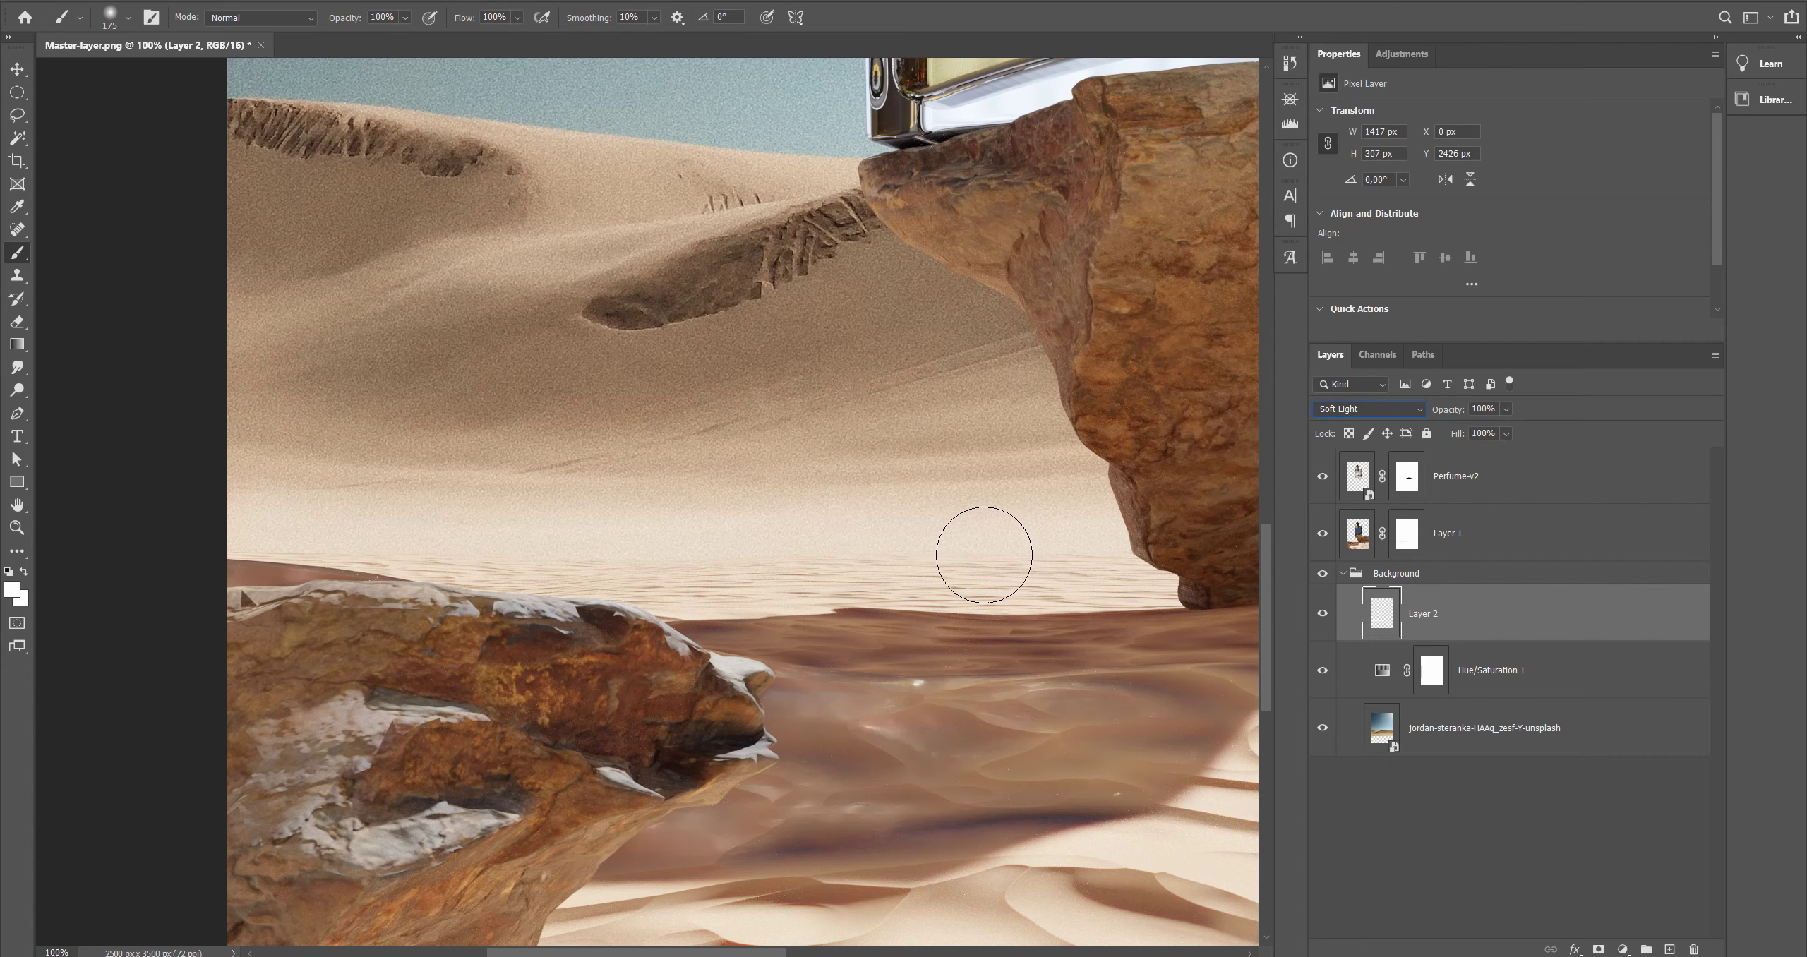
{"action": "key", "text": "h"}
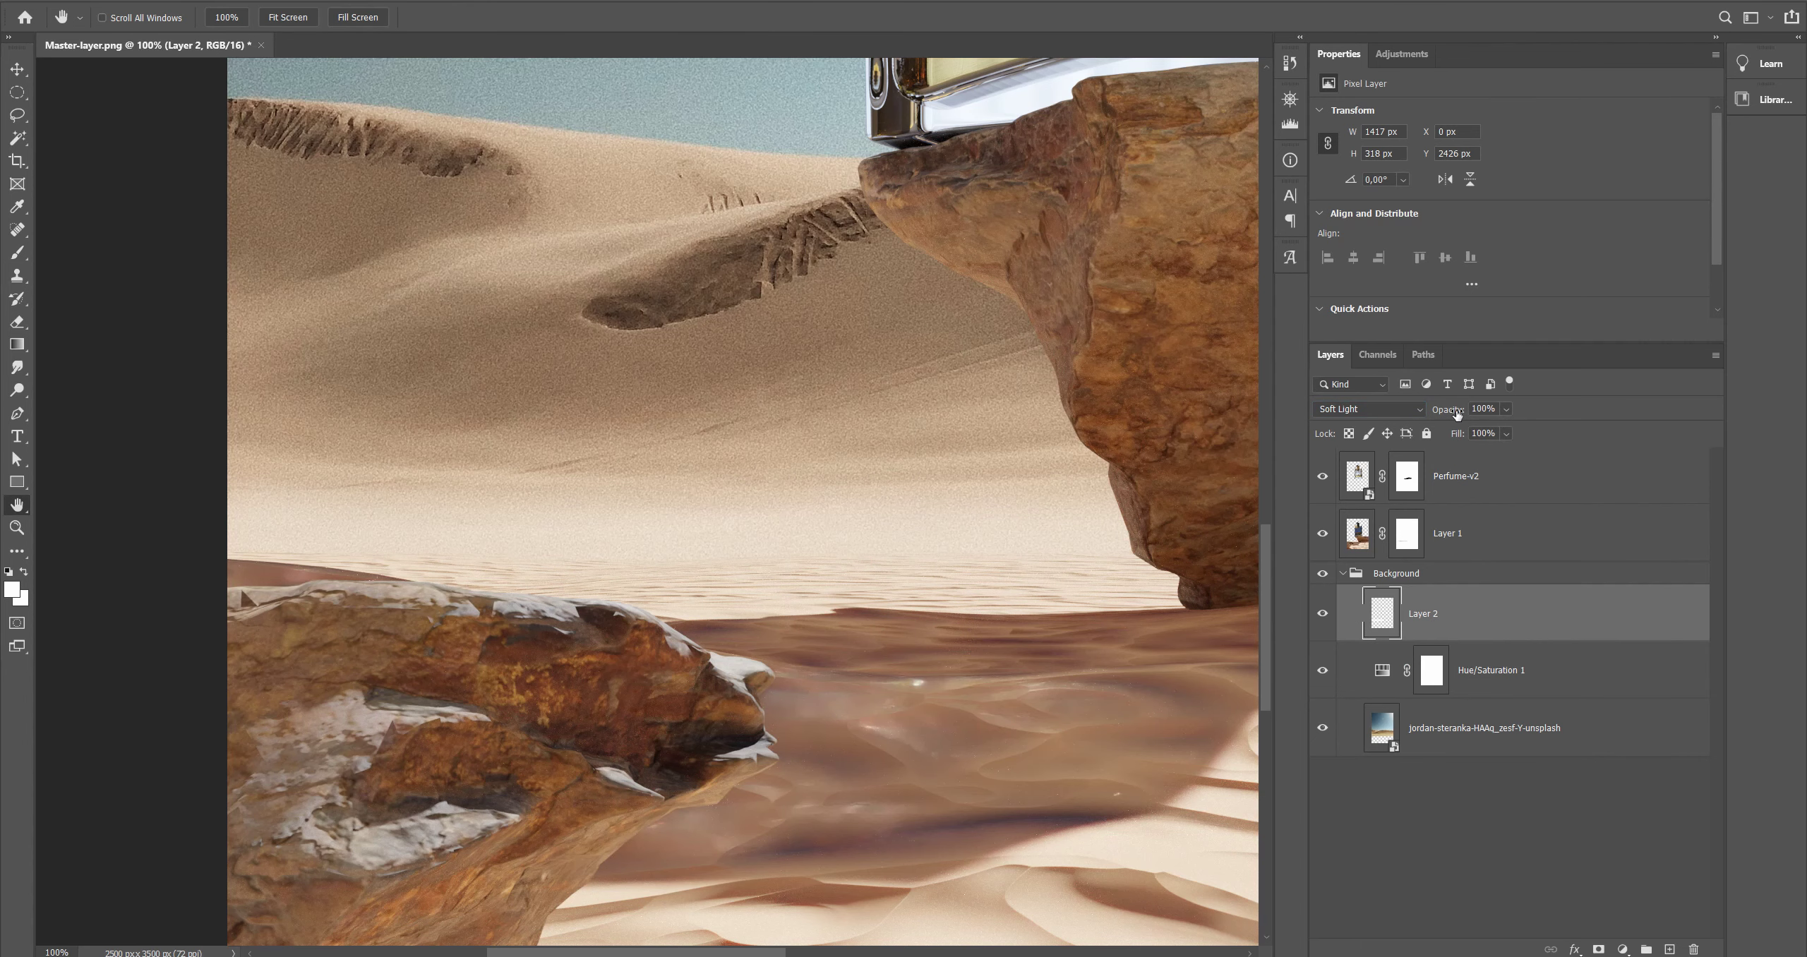
{"action": "mouse_move", "coordinate": [1457, 414]}
{"action": "left_mouse_down"}
{"action": "mouse_move", "coordinate": [1424, 419]}
{"action": "mouse_move", "coordinate": [1459, 415]}
{"action": "left_mouse_up"}
{"action": "key", "text": "ctrl+minus"}
{"action": "key", "text": "ctrl+minus"}
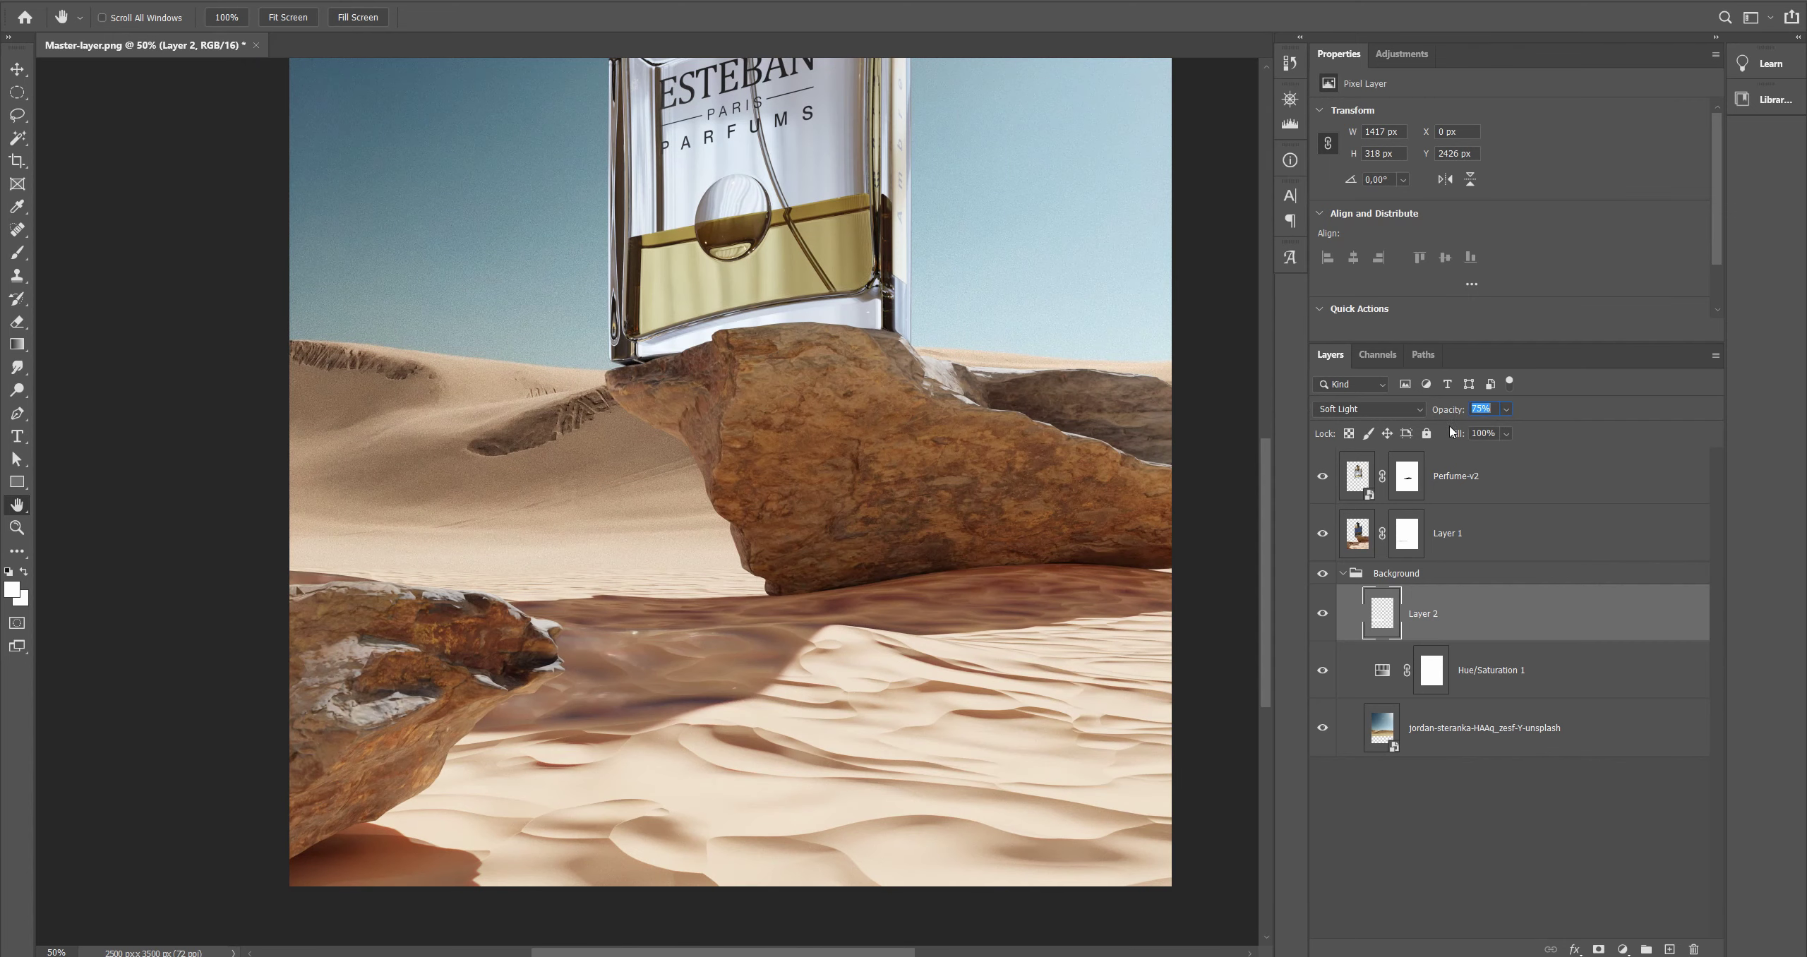
{"action": "left_click_drag", "start_coordinate": [932, 524], "coordinate": [978, 432]}
{"action": "key", "text": "ctrl+plus"}
{"action": "key", "text": "ctrl+minus"}
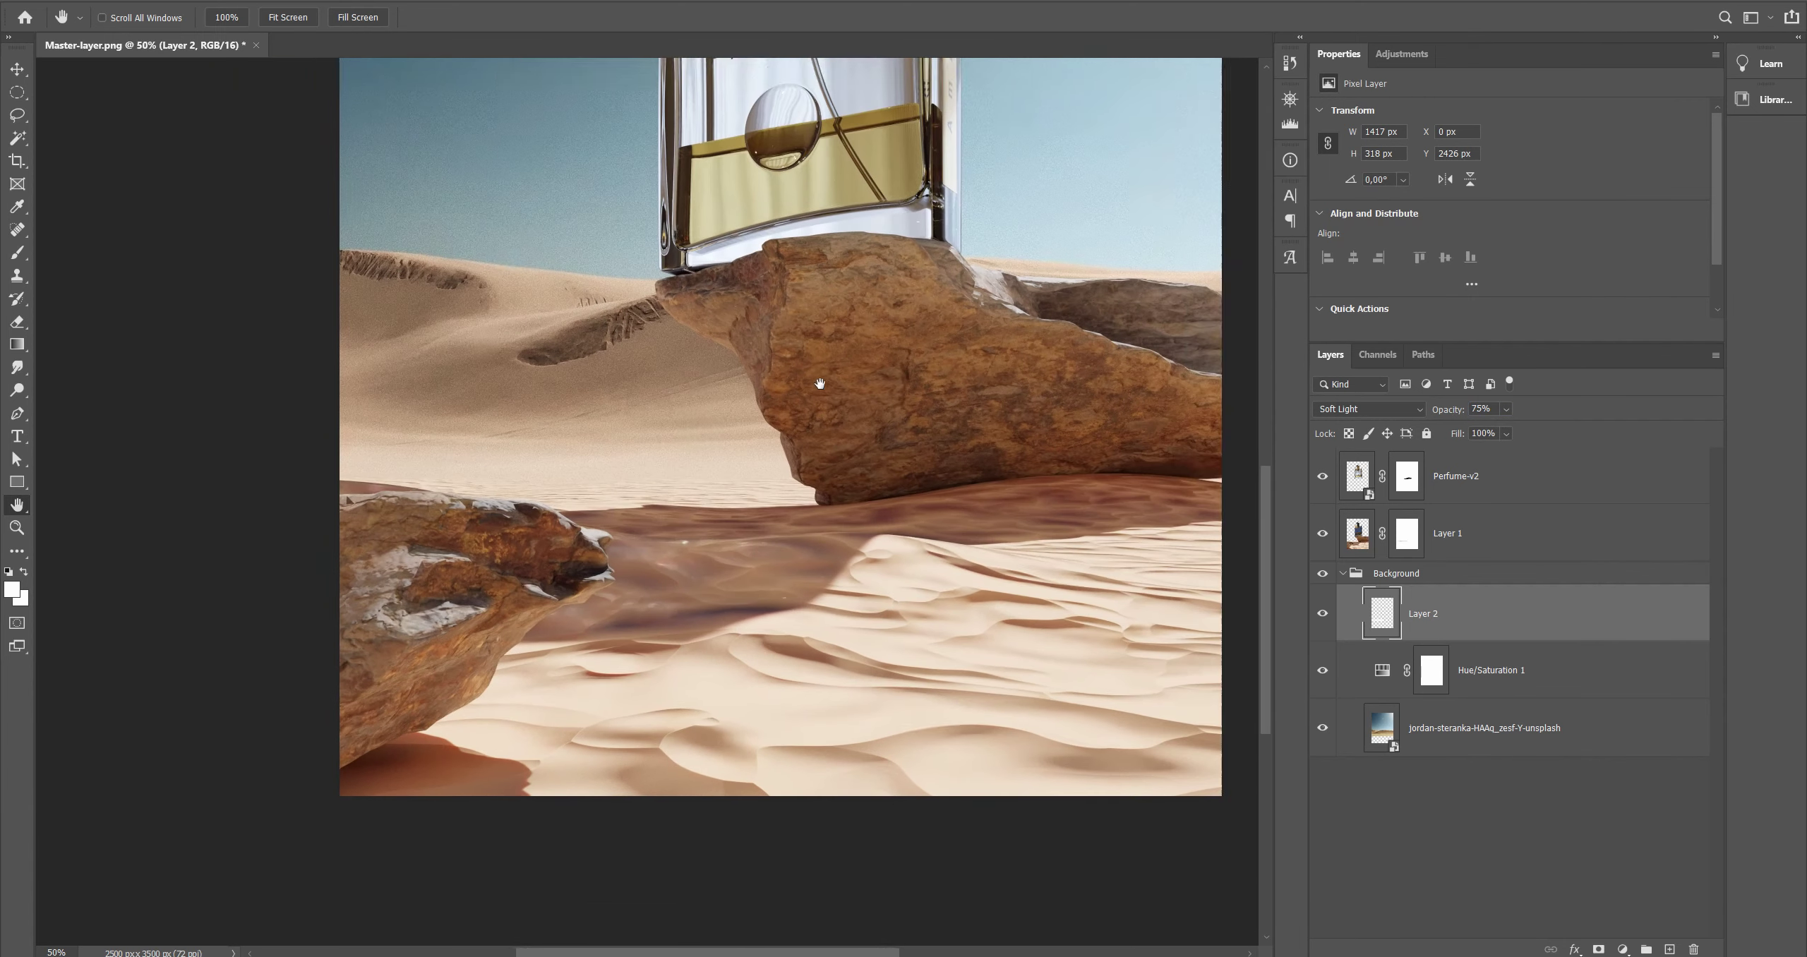
{"action": "left_click_drag", "start_coordinate": [820, 384], "coordinate": [795, 488]}
{"action": "key", "text": "ctrl+minus"}
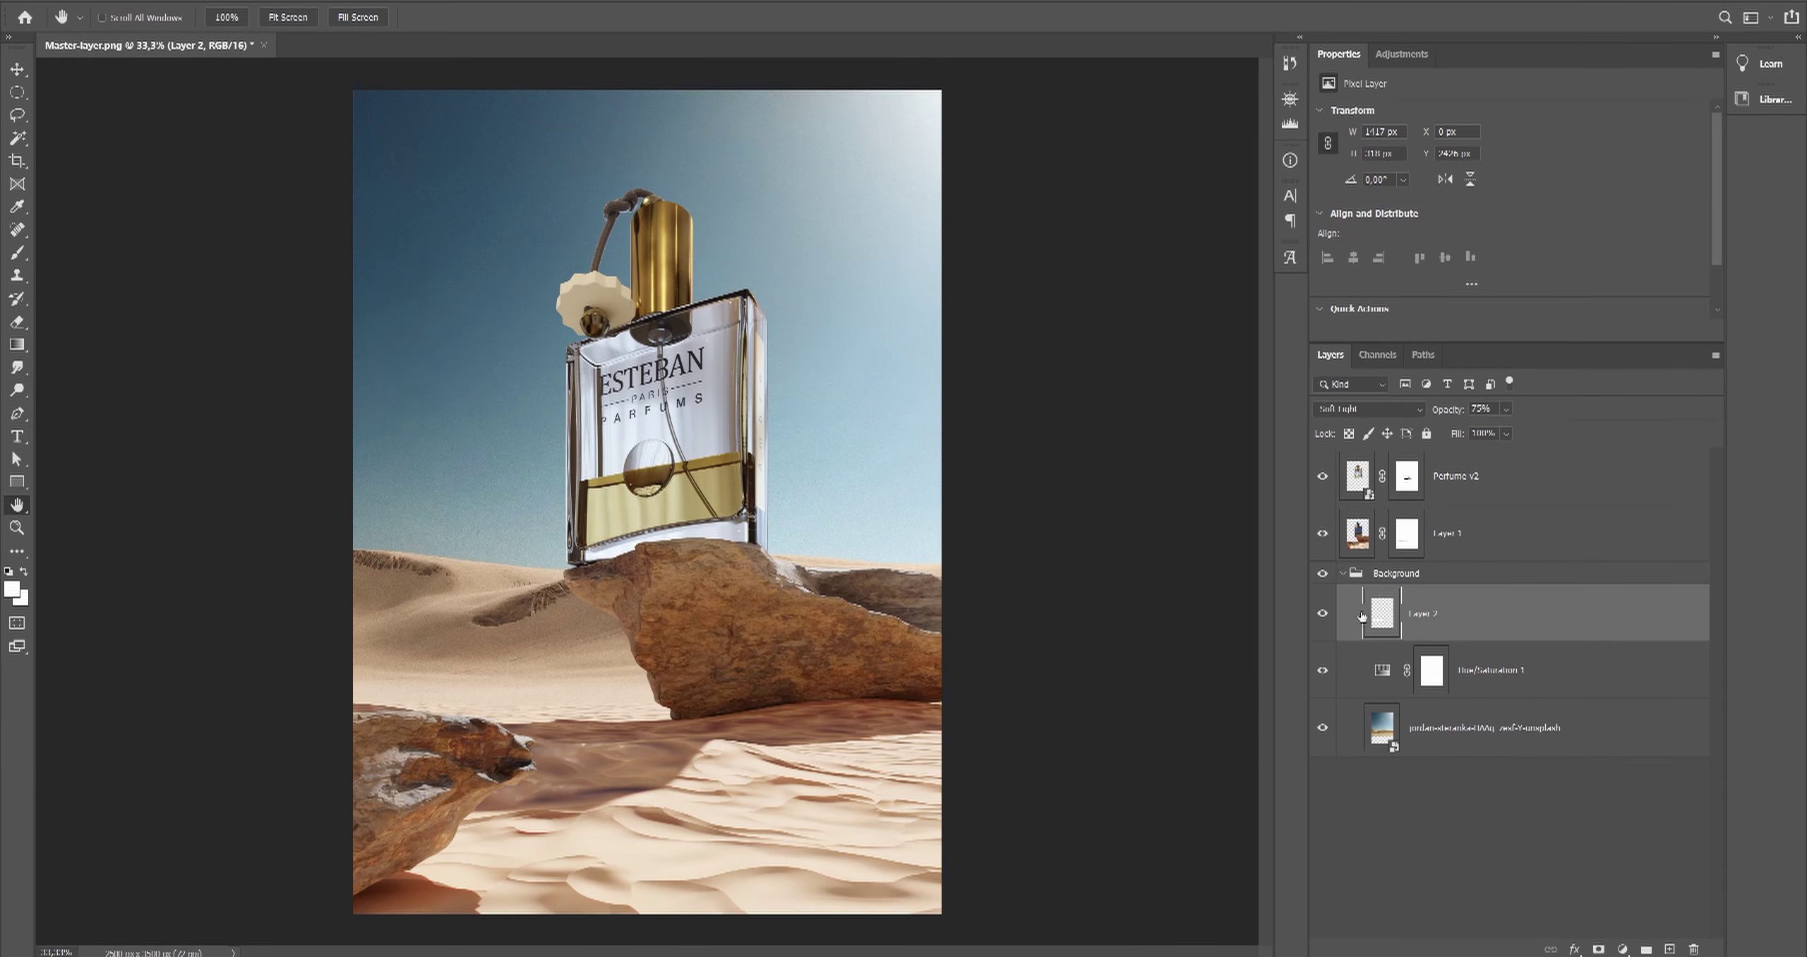
Step: Collapse the Background group and check what Layer 1 and Perfume-v2 contribute by toggling each layer's visibility
{"action": "left_click", "coordinate": [1344, 575]}
{"action": "left_click", "coordinate": [1355, 535]}
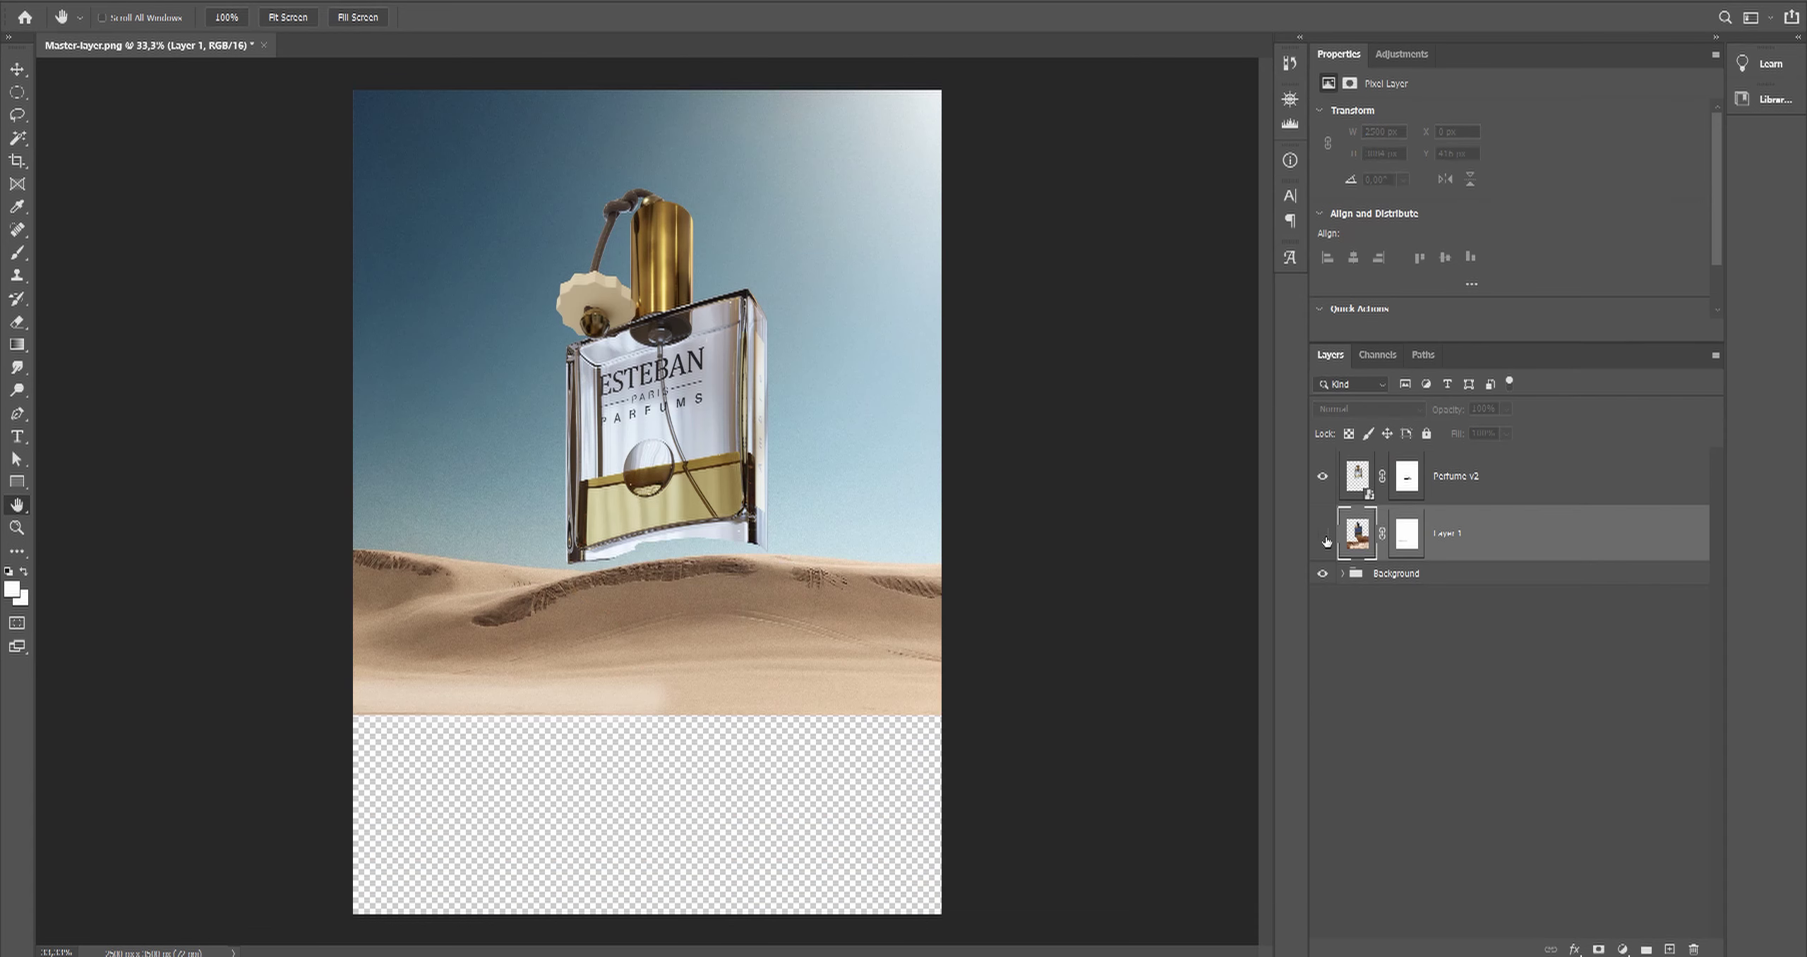
{"action": "left_click", "coordinate": [1357, 476]}
{"action": "left_click", "coordinate": [1322, 476]}
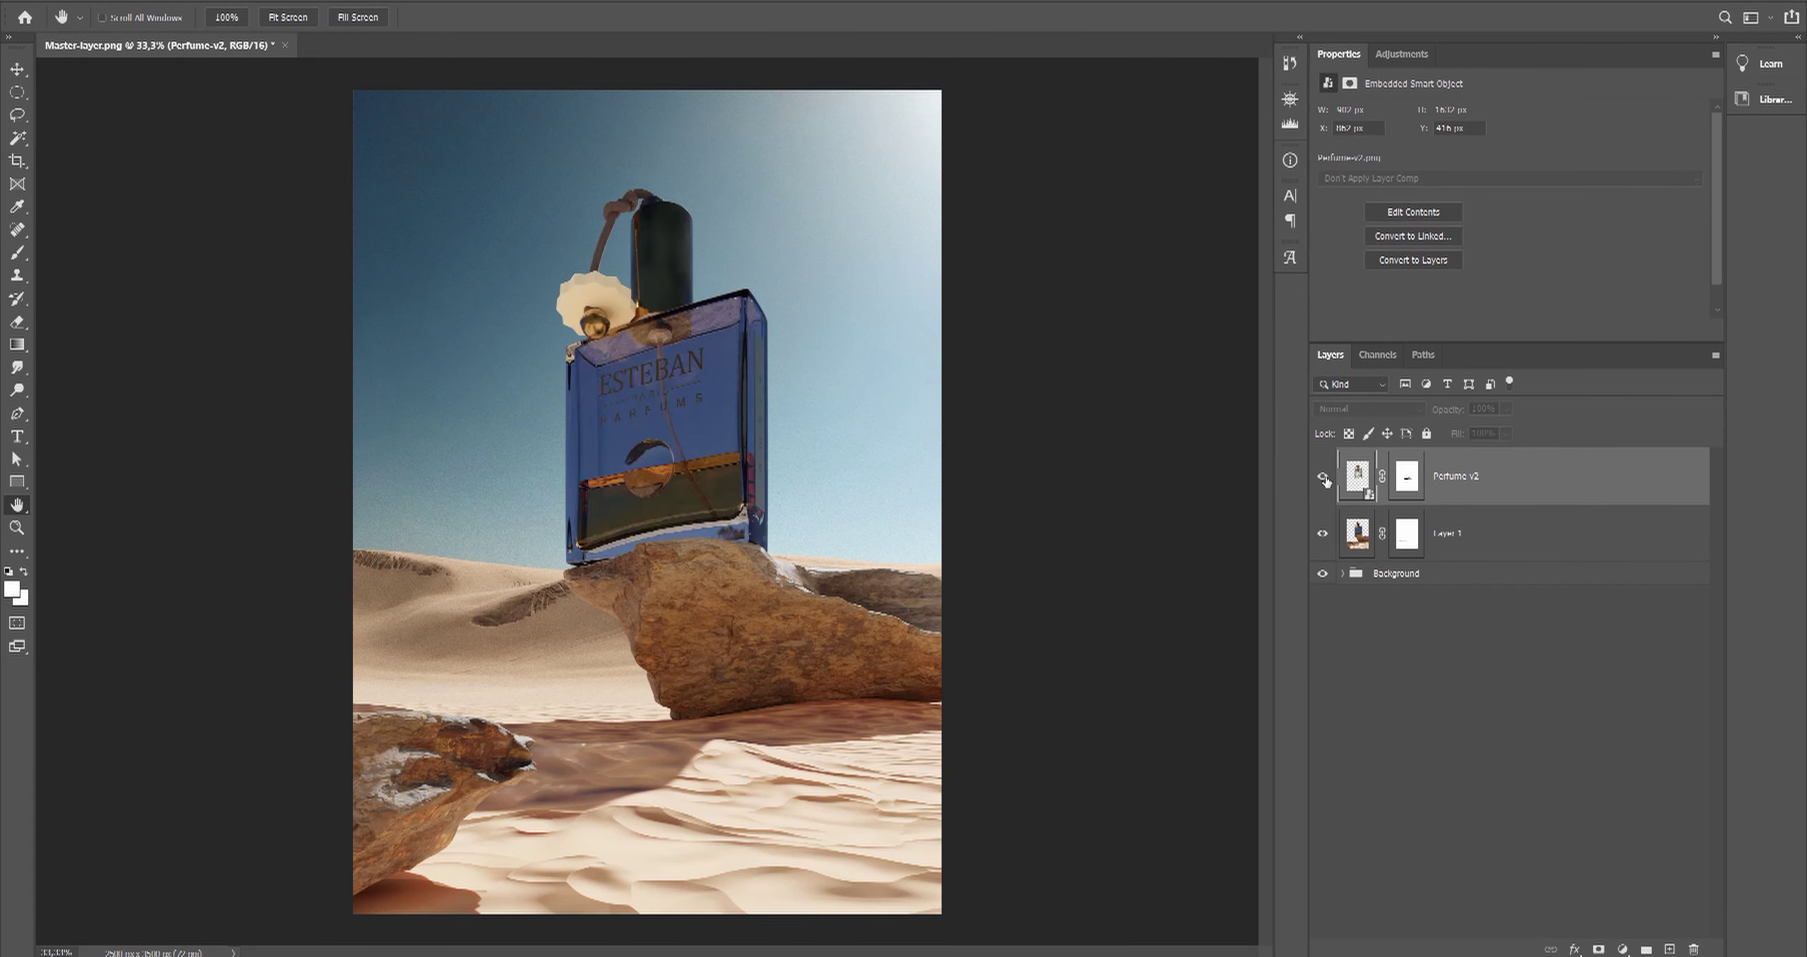
{"action": "left_click", "coordinate": [1323, 476]}
Step: Put the Perfume-v2 layer in a group named Perfume bottle, keeping the layer selected
{"action": "left_click", "coordinate": [718, 406], "text": "ctrl"}
{"action": "left_click", "coordinate": [718, 405], "text": "ctrl"}
{"action": "left_click", "coordinate": [718, 405], "text": "ctrl"}
{"action": "left_click_drag", "start_coordinate": [685, 440], "coordinate": [904, 450]}
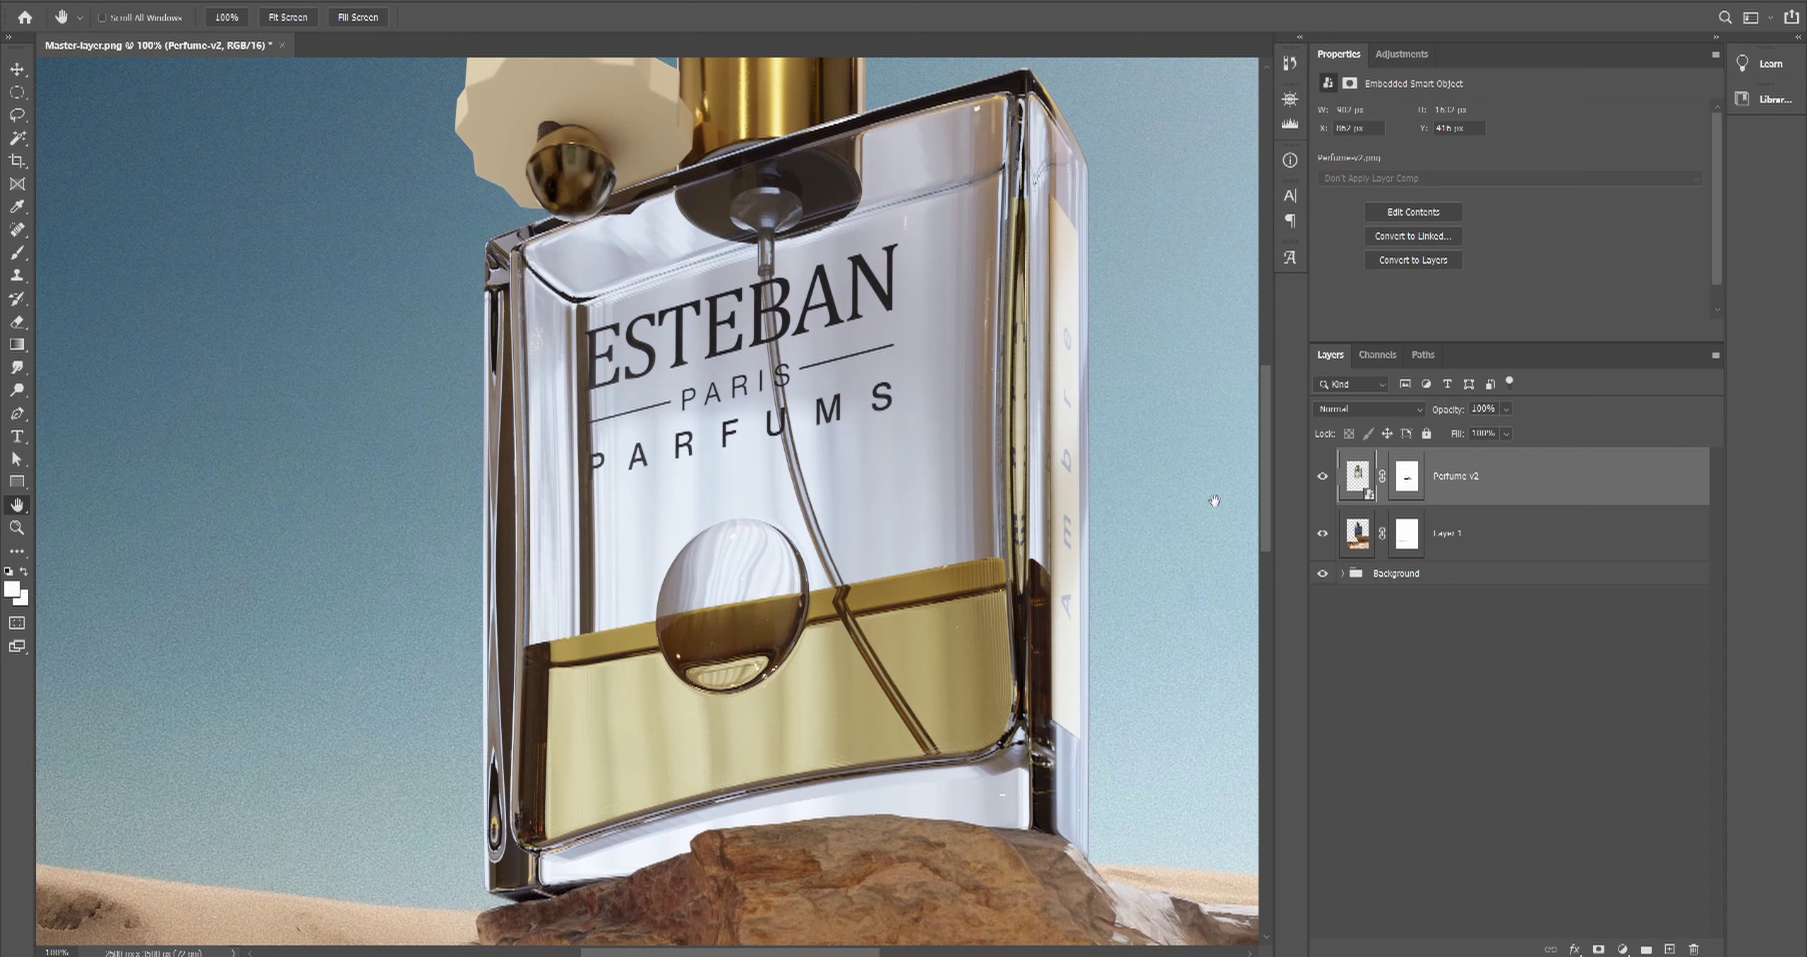
{"action": "key", "text": "ctrl+g"}
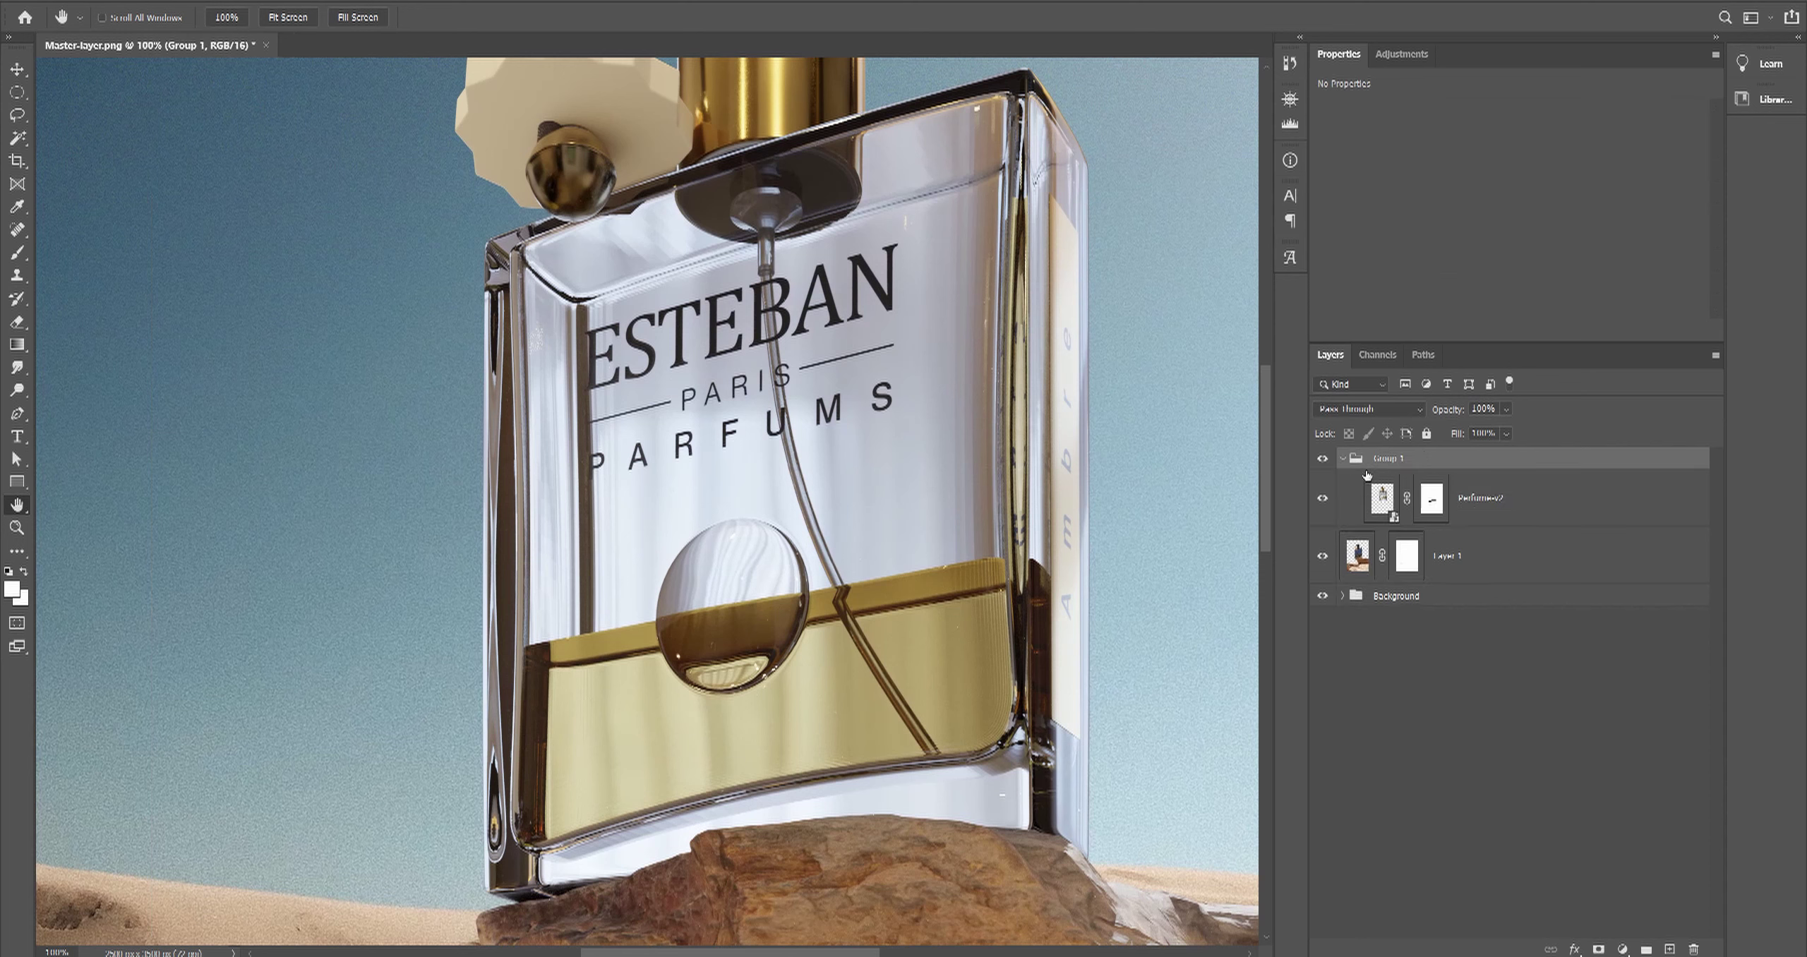
{"action": "double_click", "coordinate": [1388, 459]}
{"action": "type", "text": "Perfume bottle"}
{"action": "key", "text": "Return"}
{"action": "left_click", "coordinate": [1394, 496]}
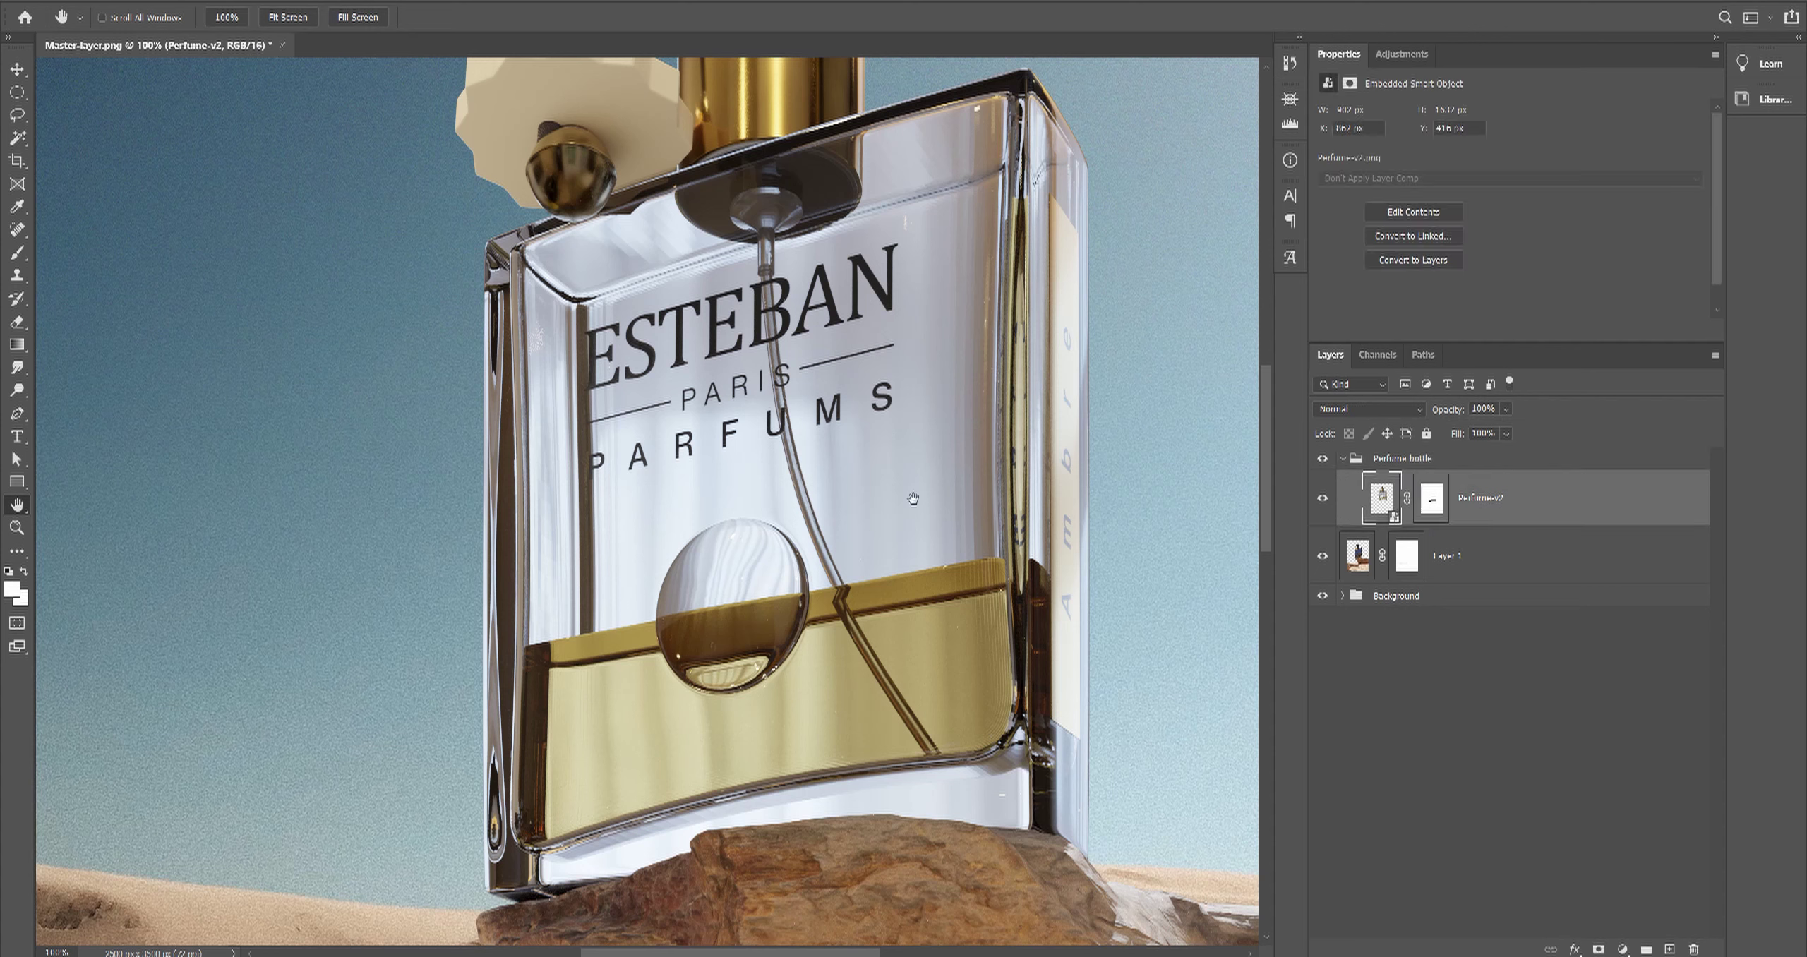
Step: Examine the bottle's colours closely, from the gold cap down to the yellow liquid and the base
{"action": "left_click_drag", "start_coordinate": [902, 368], "coordinate": [890, 522]}
{"action": "left_click_drag", "start_coordinate": [818, 381], "coordinate": [825, 549]}
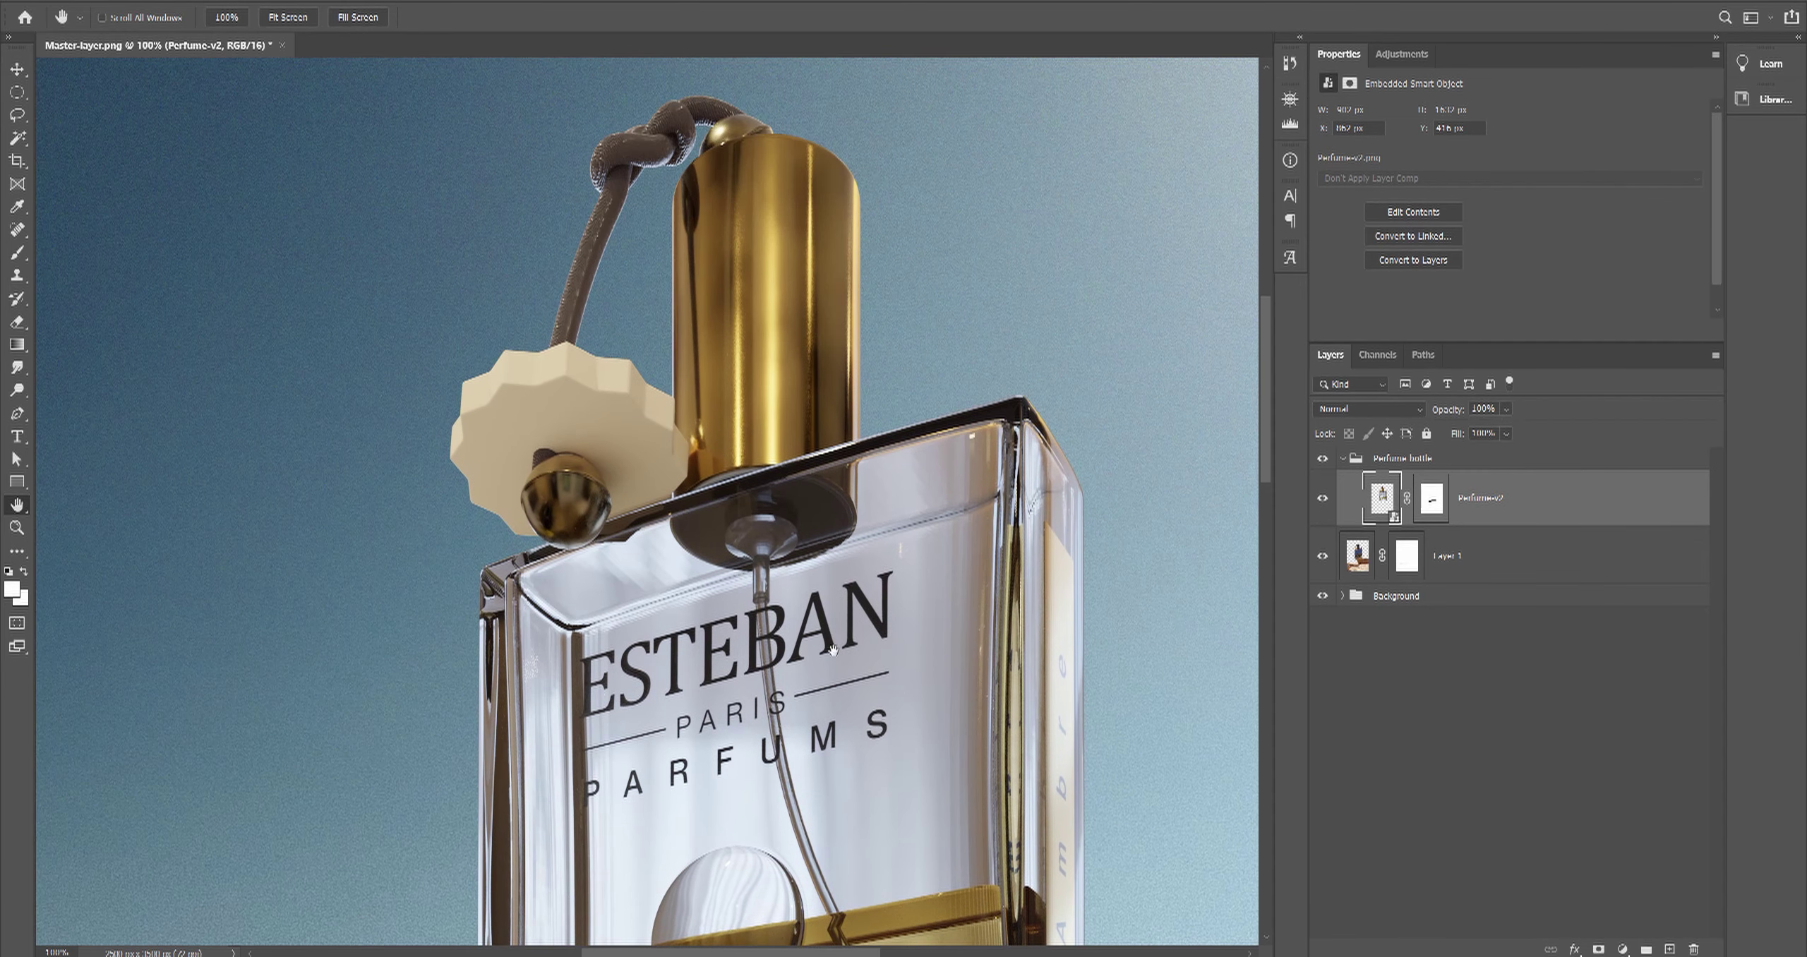
{"action": "left_click_drag", "start_coordinate": [836, 665], "coordinate": [843, 349]}
{"action": "left_click_drag", "start_coordinate": [864, 595], "coordinate": [842, 390]}
{"action": "scroll", "coordinate": [819, 522], "scroll_direction": "up", "scroll_amount": 1, "text": "alt"}
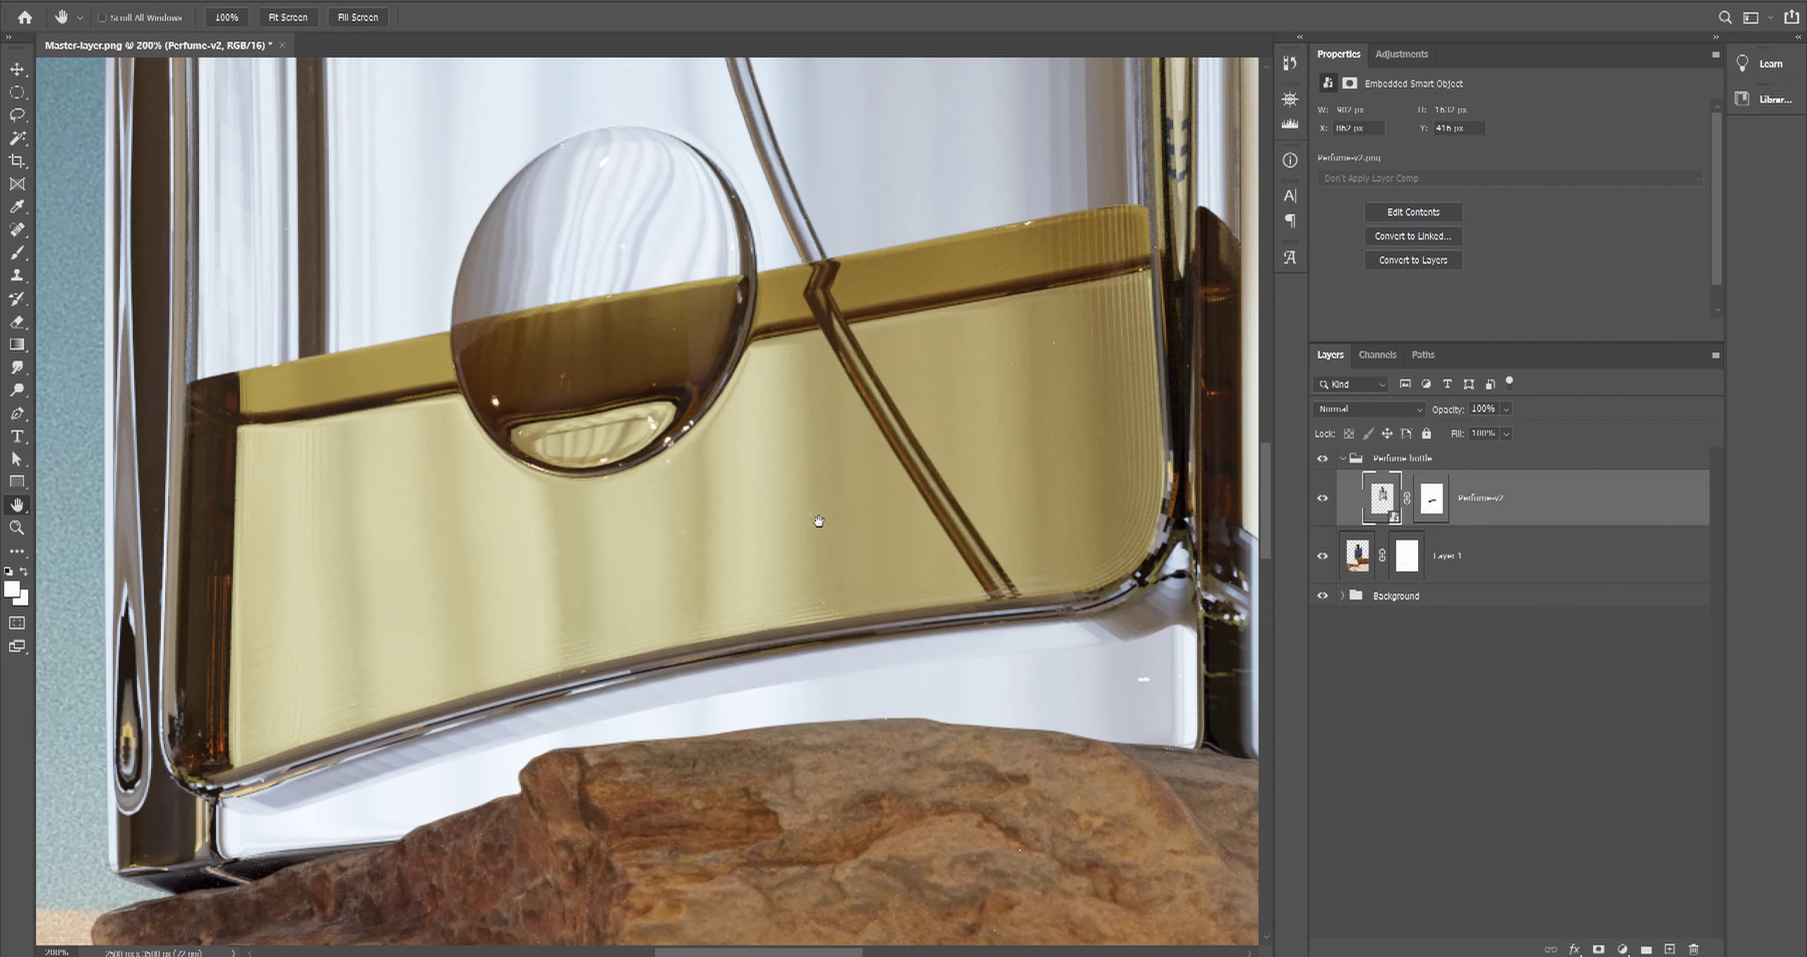
{"action": "scroll", "coordinate": [819, 526], "scroll_direction": "down", "scroll_amount": 1, "text": "alt"}
{"action": "scroll", "coordinate": [823, 522], "scroll_direction": "up", "scroll_amount": 1, "text": "alt"}
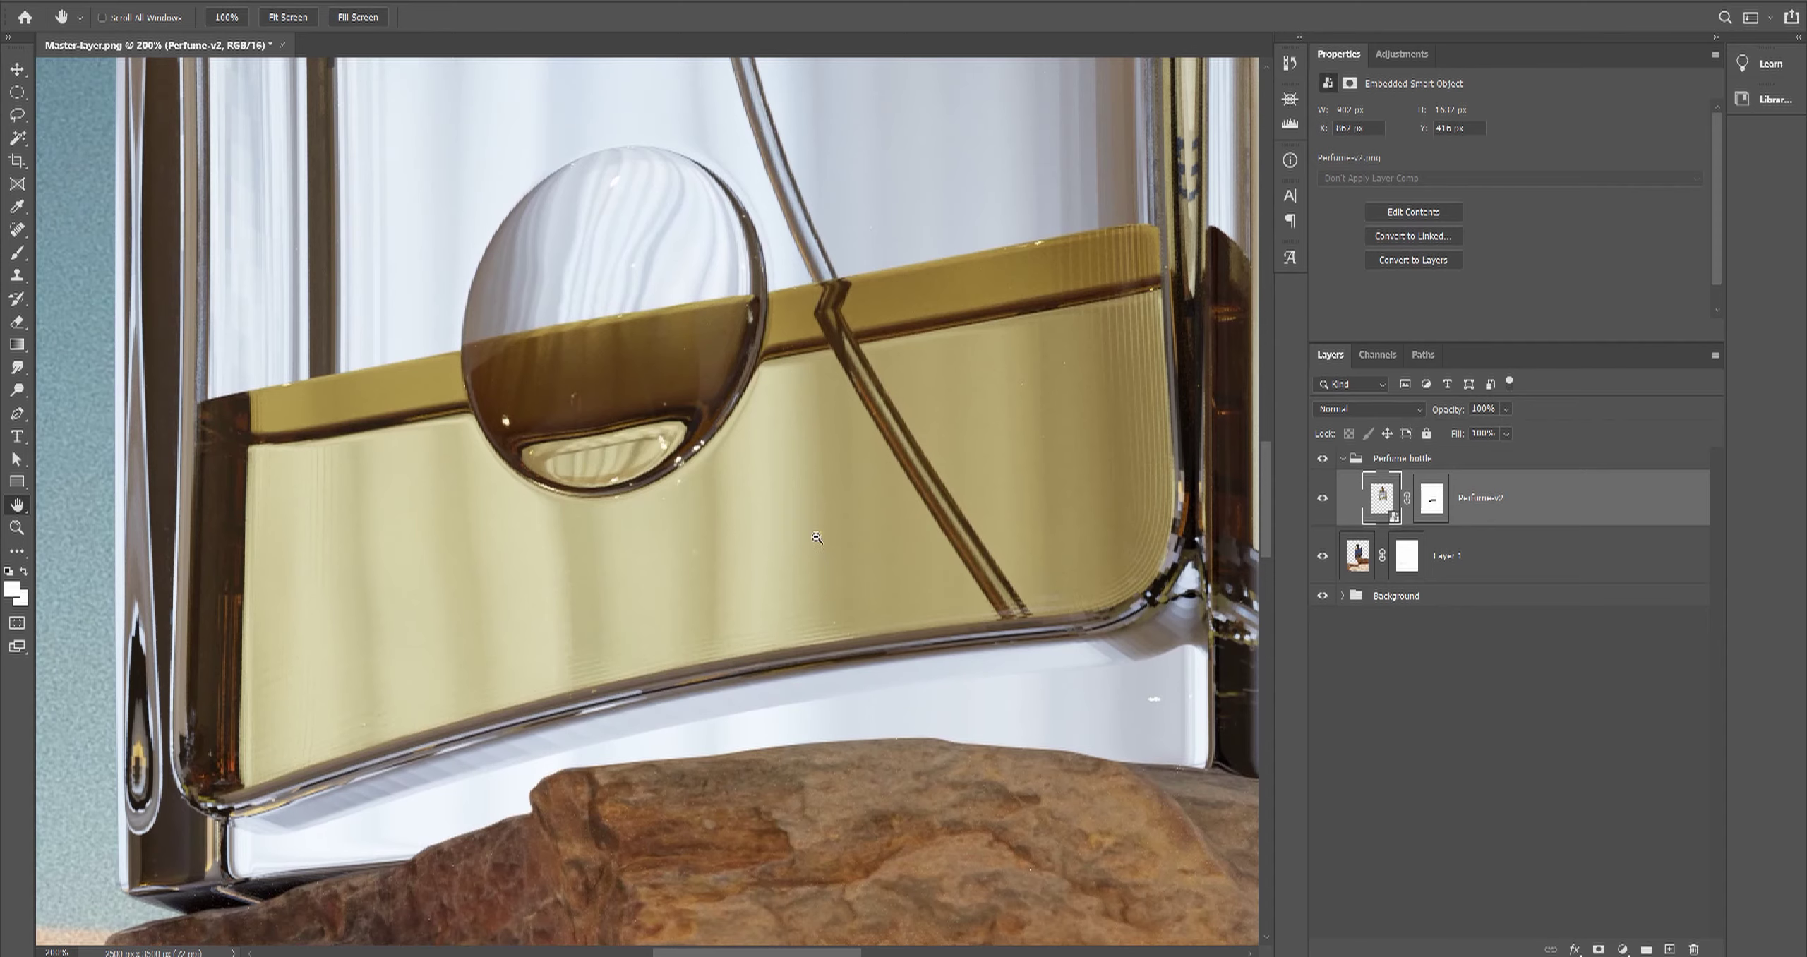
{"action": "scroll", "coordinate": [817, 538], "scroll_direction": "down", "scroll_amount": 1, "text": "alt"}
Step: Add a Hue/Saturation adjustment clipped to Perfume-v2, setting Yellows sampled from the liquid to hue -12, saturation +15 and lightness -7
{"action": "left_click", "coordinate": [1623, 948]}
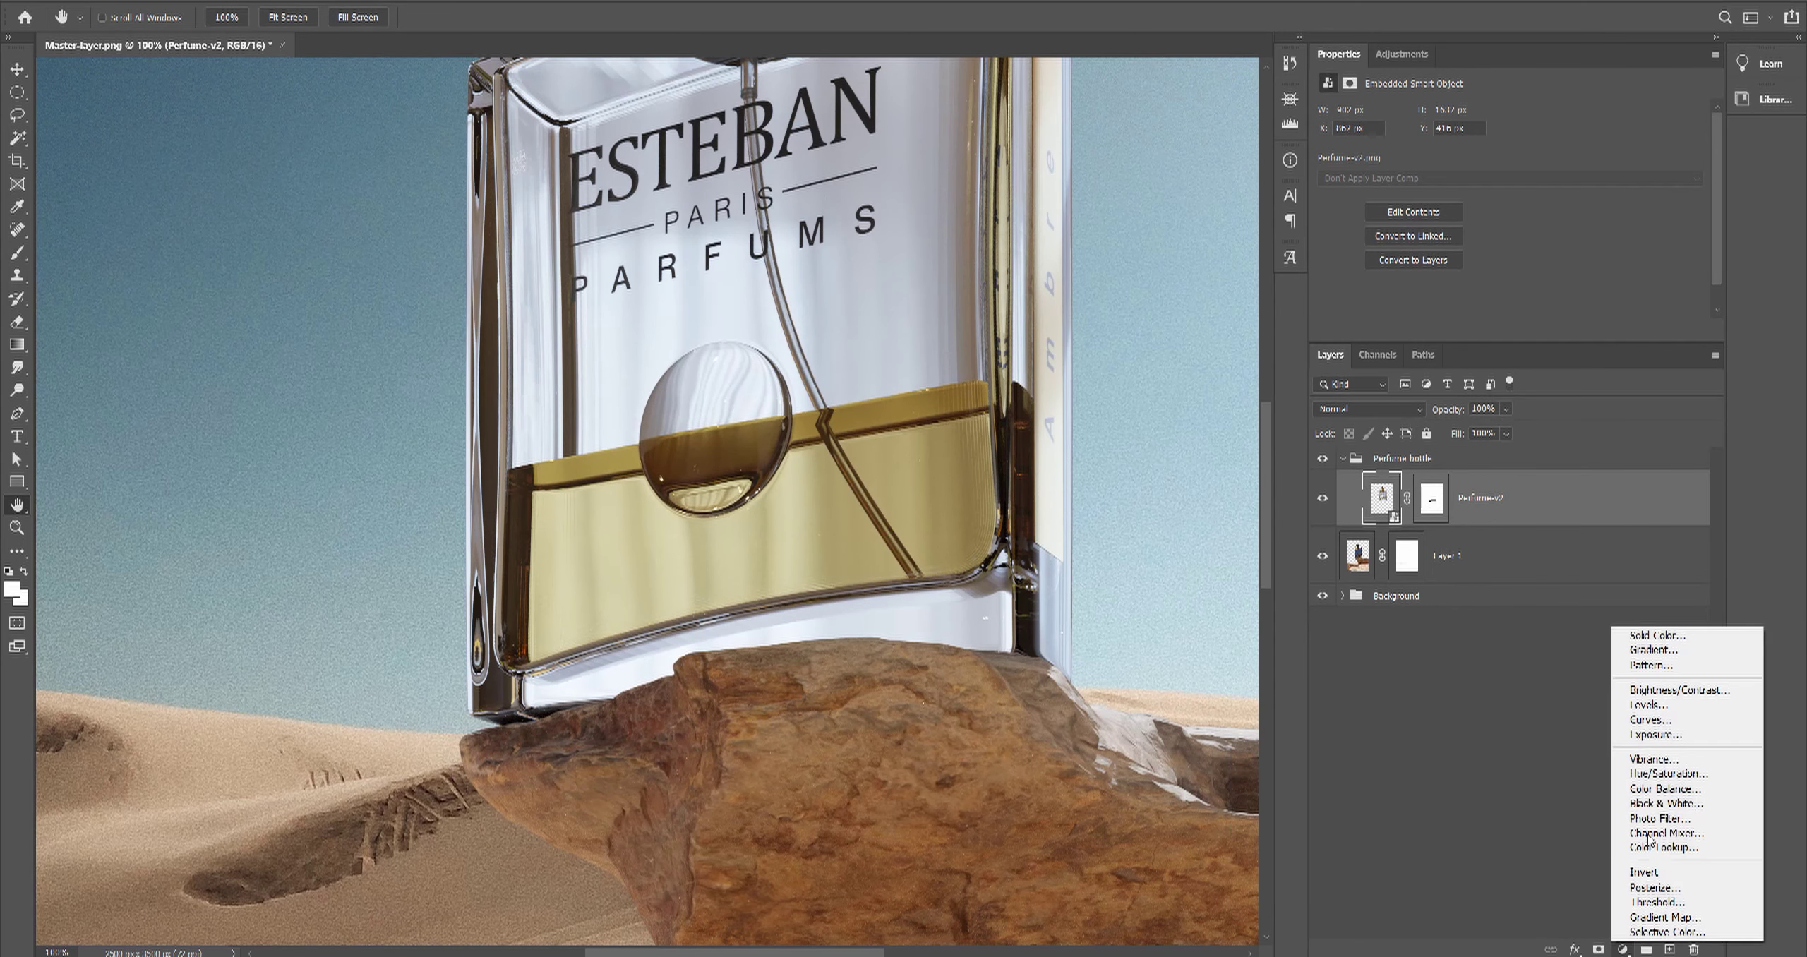
{"action": "left_click", "coordinate": [1652, 774]}
{"action": "left_click", "coordinate": [1329, 136]}
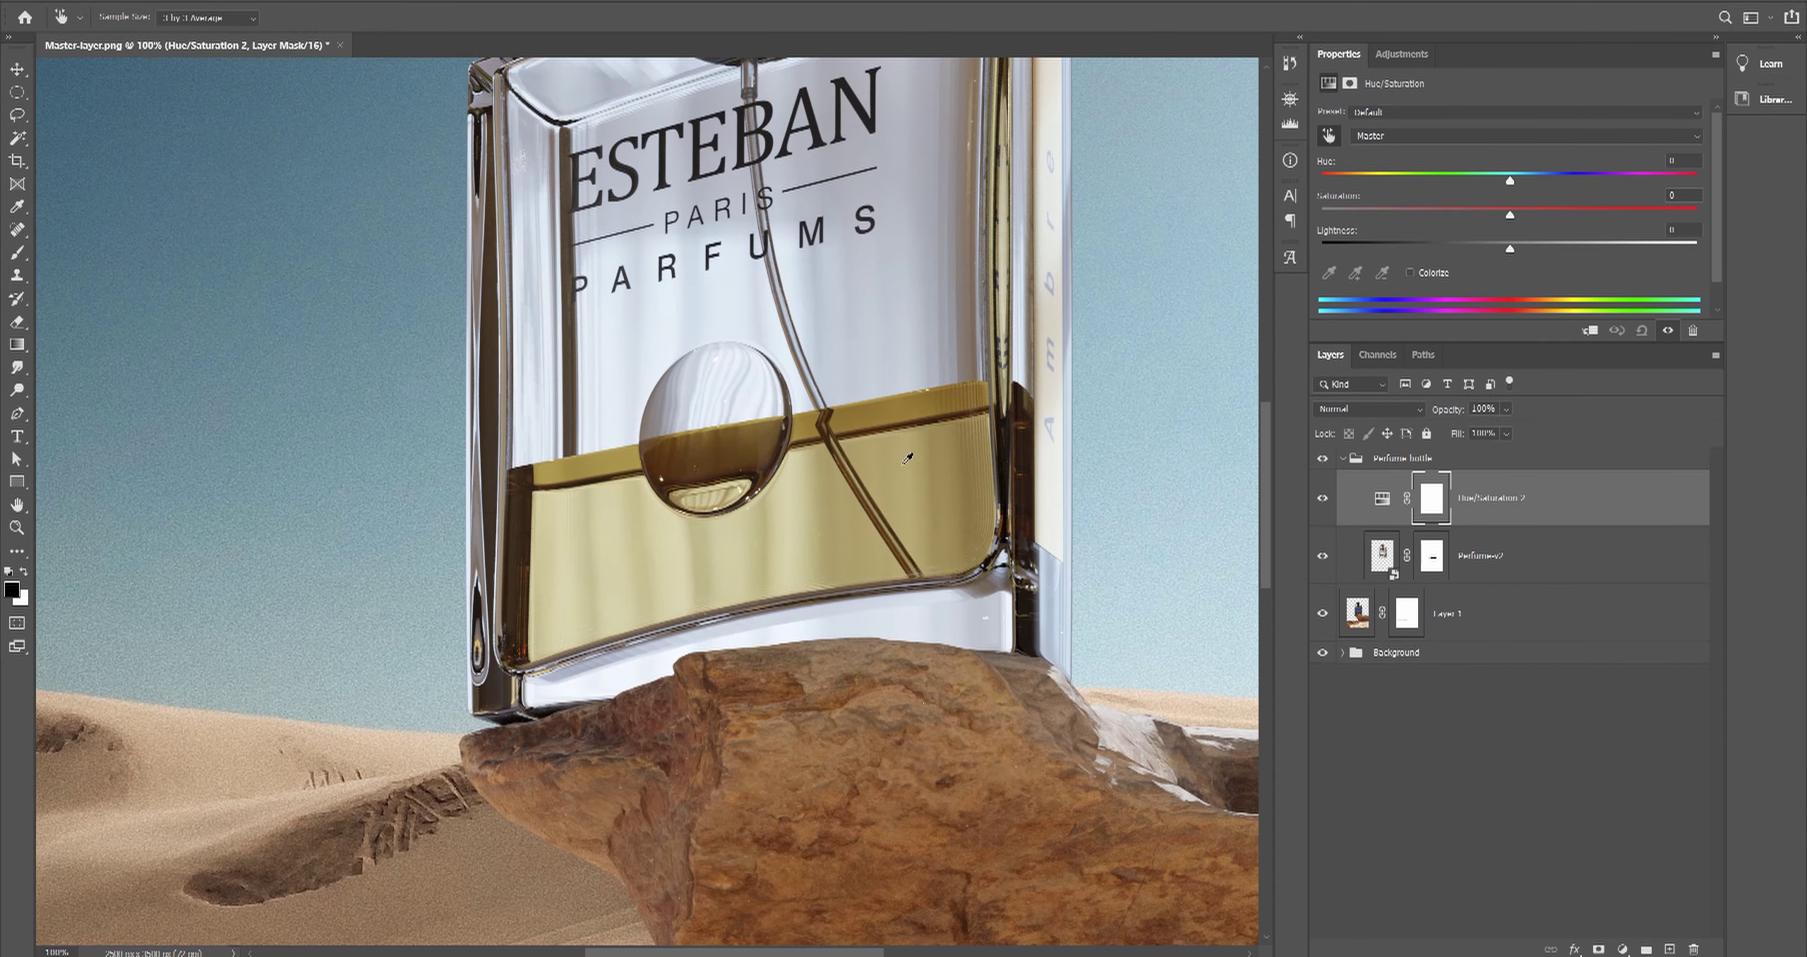
{"action": "left_click", "coordinate": [887, 487]}
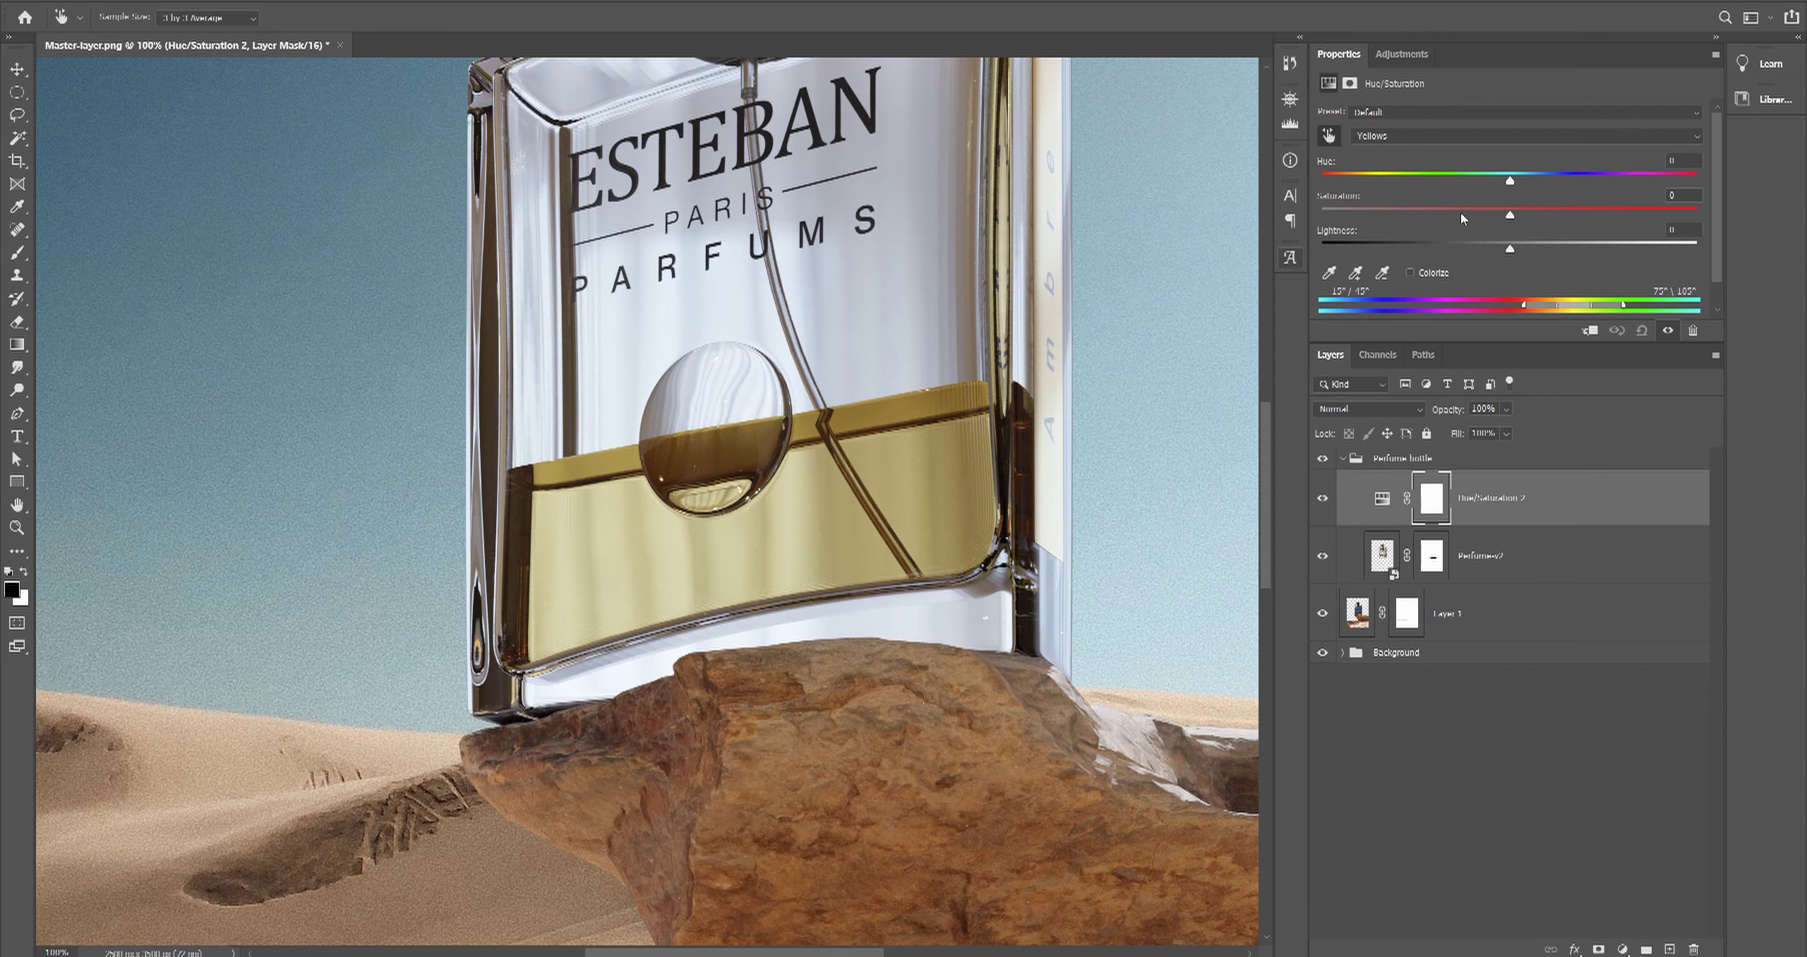
{"action": "left_click_drag", "start_coordinate": [1518, 218], "coordinate": [1538, 224]}
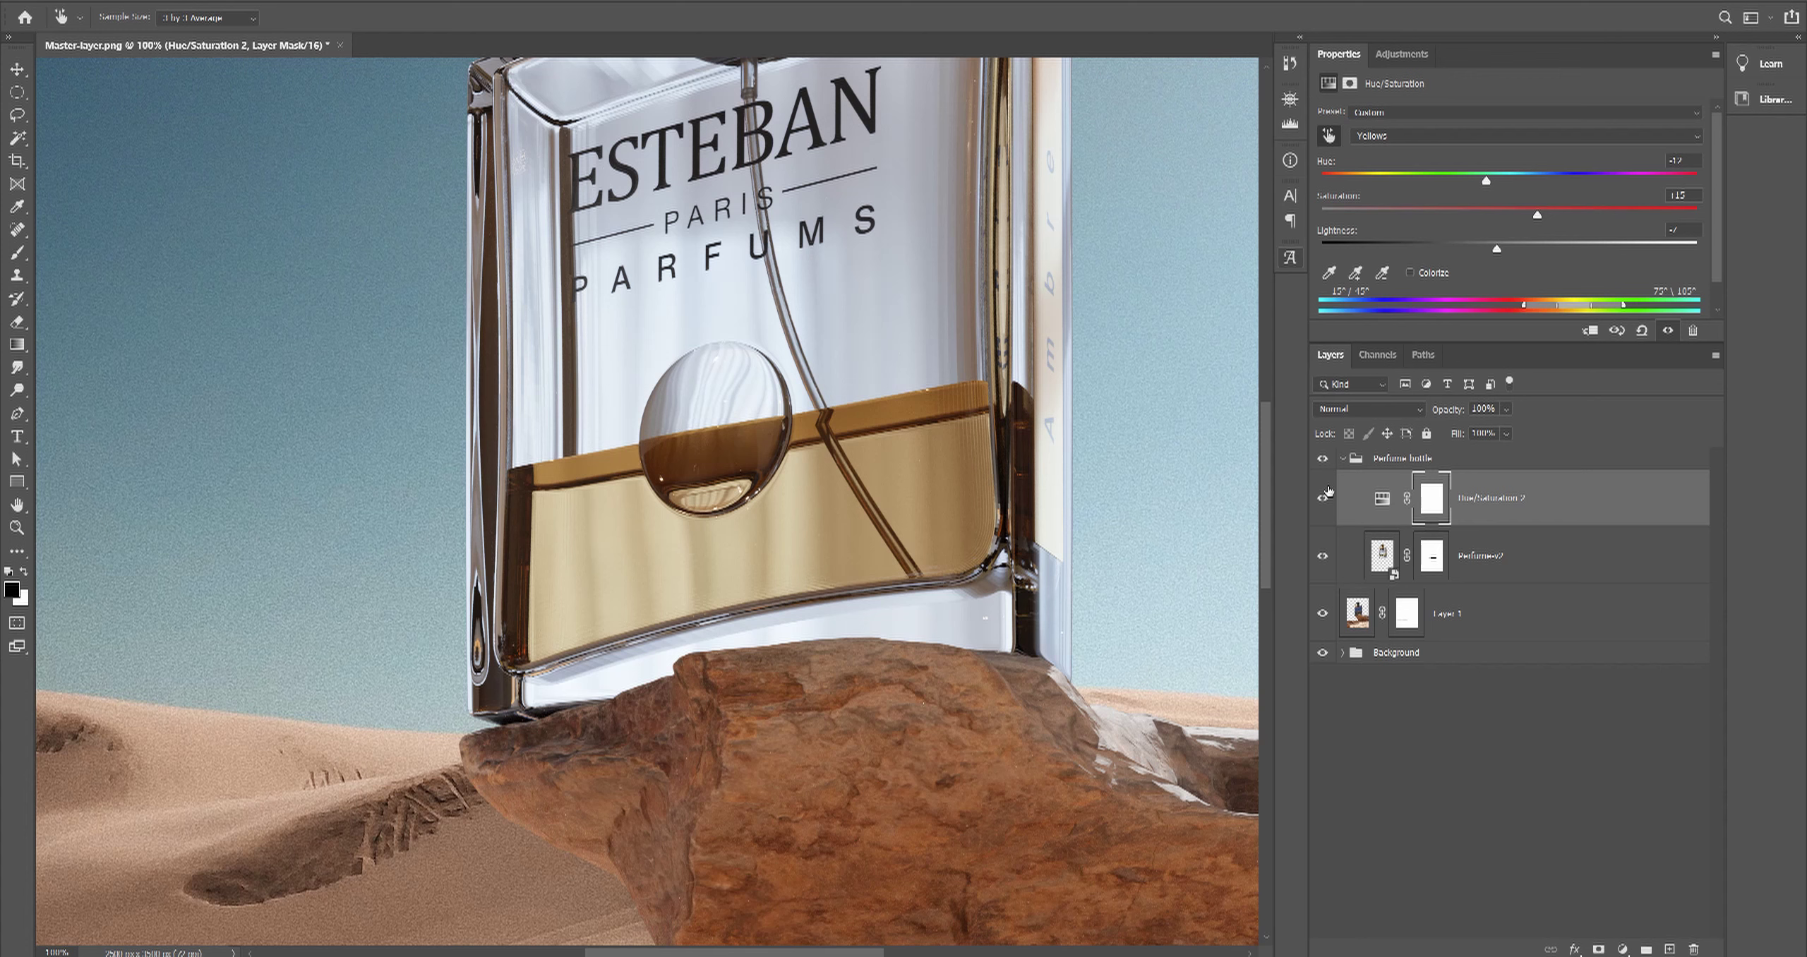
{"action": "key", "text": "ctrl+alt+g"}
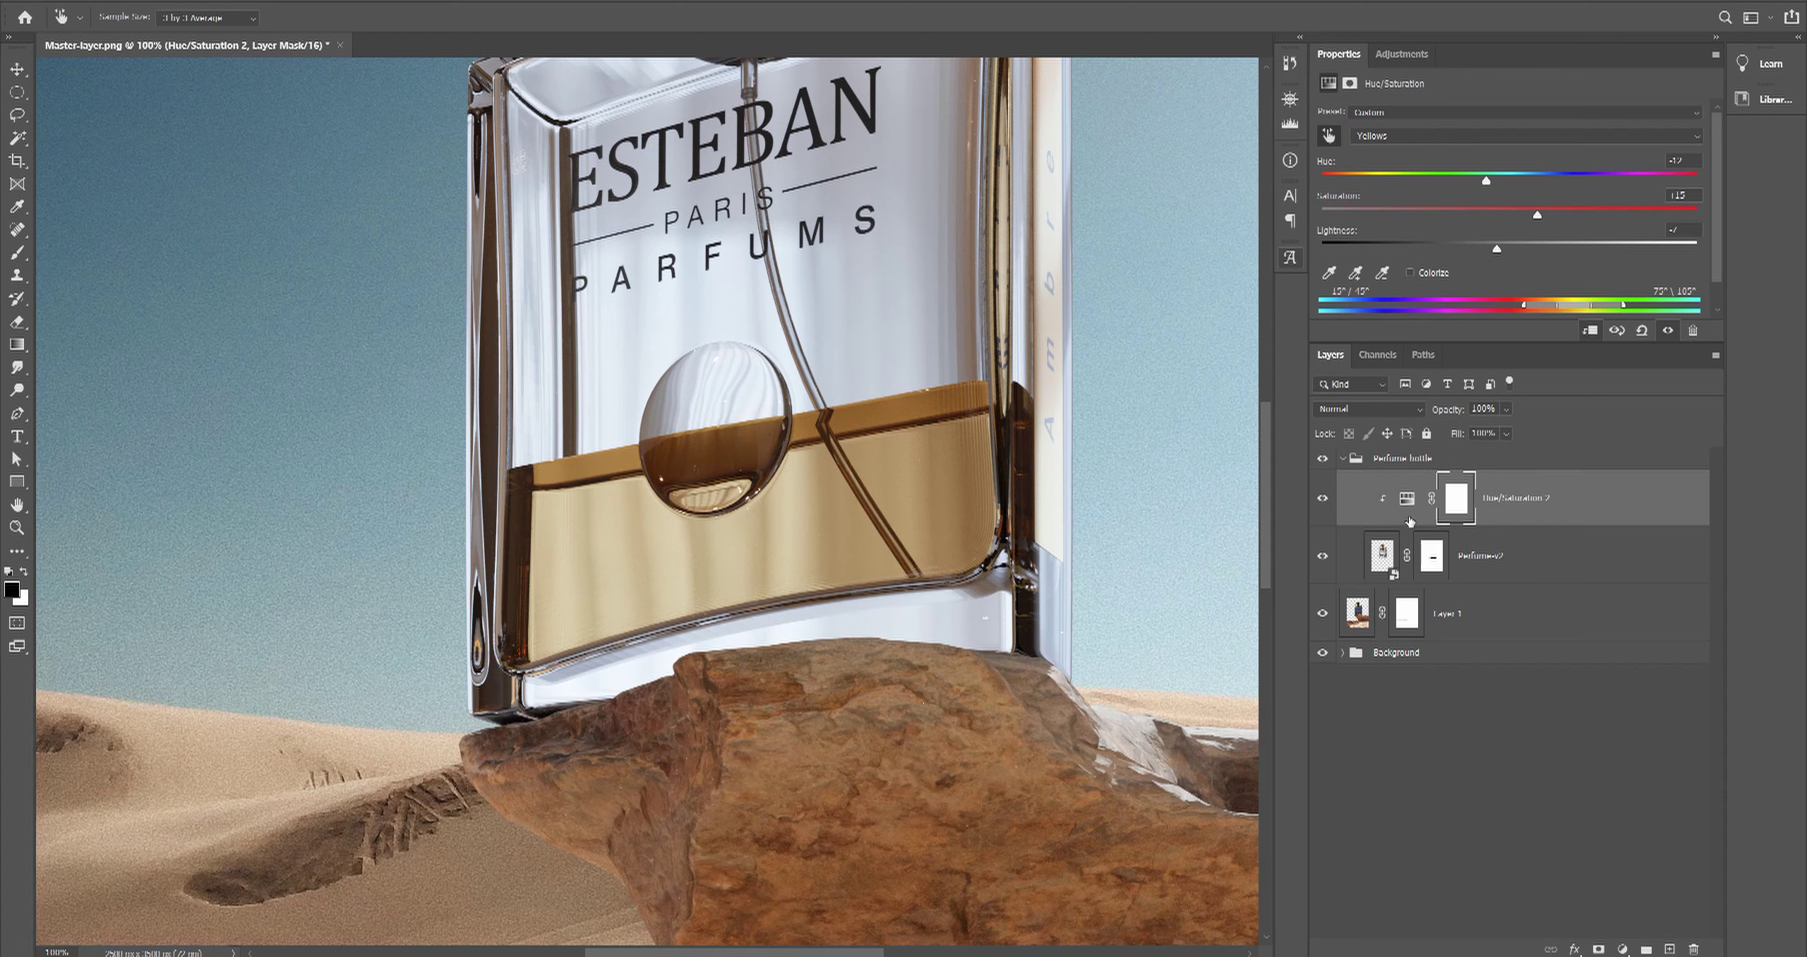
Step: Paint black over the gold cap and round tag on Hue/Saturation 2's mask with a 175 px brush to exclude them
{"action": "left_click", "coordinate": [1320, 503]}
{"action": "left_click", "coordinate": [1319, 505]}
{"action": "key", "text": "h"}
{"action": "scroll", "coordinate": [932, 488], "scroll_direction": "down", "scroll_amount": 2, "text": "alt"}
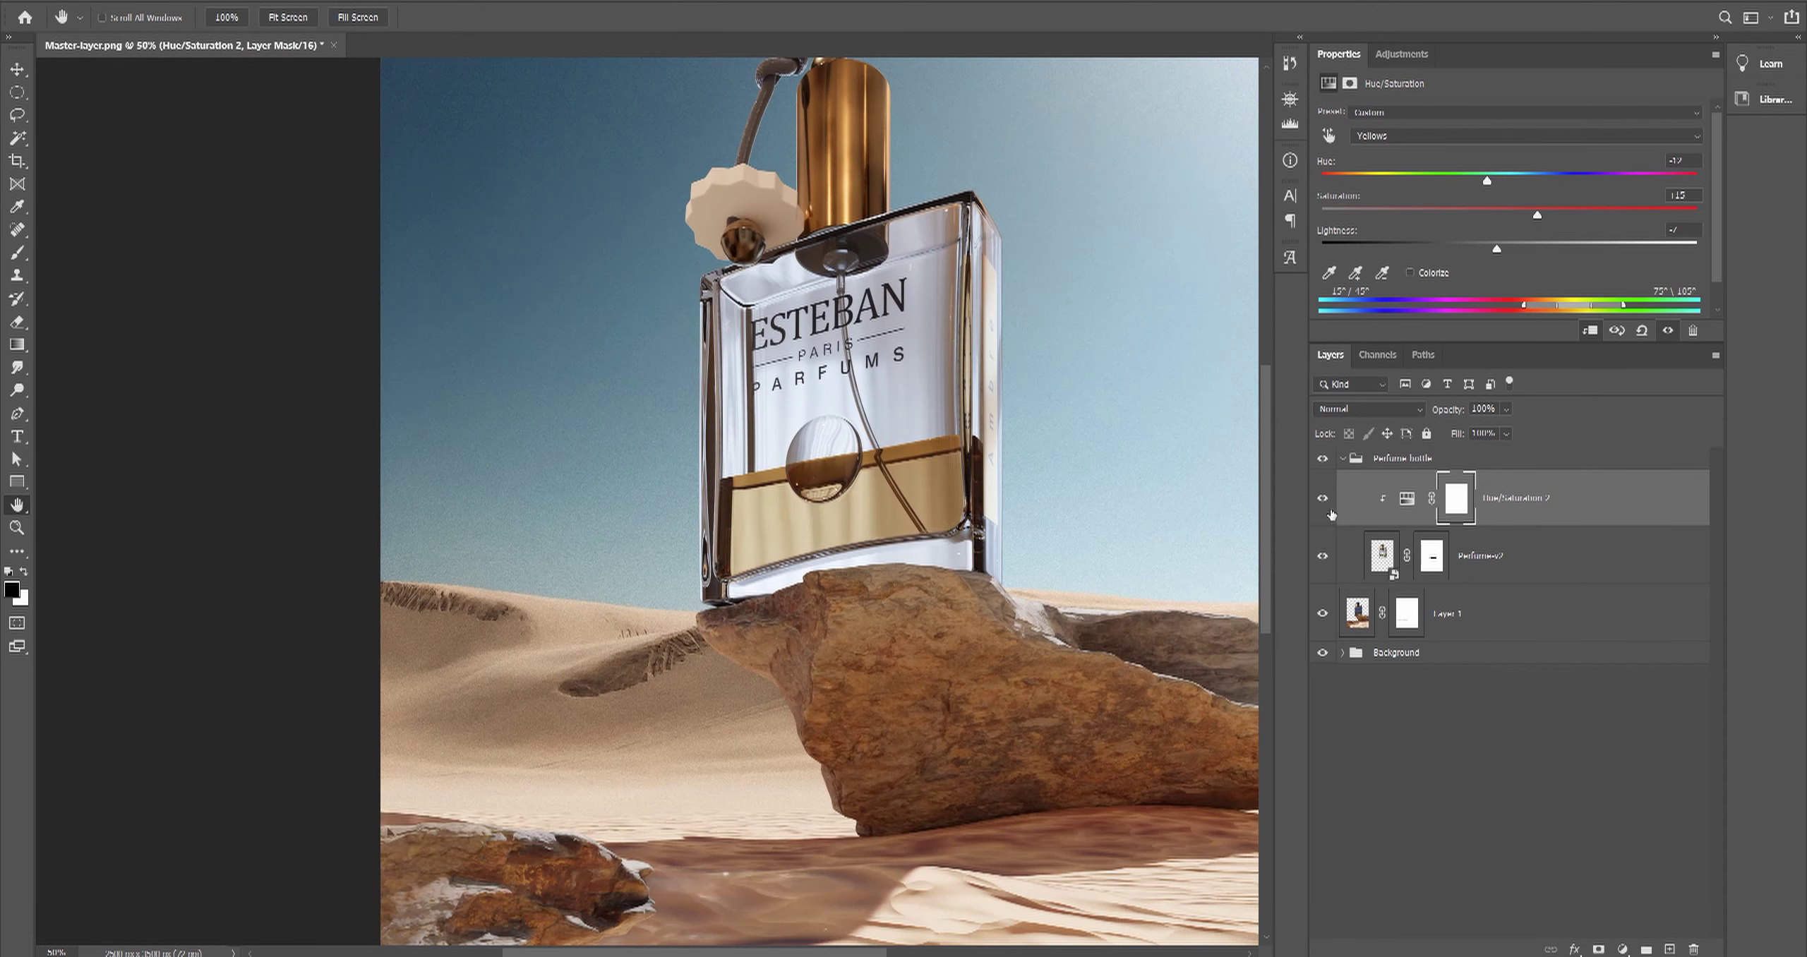
{"action": "scroll", "coordinate": [833, 372], "scroll_direction": "up", "scroll_amount": 2, "text": "alt"}
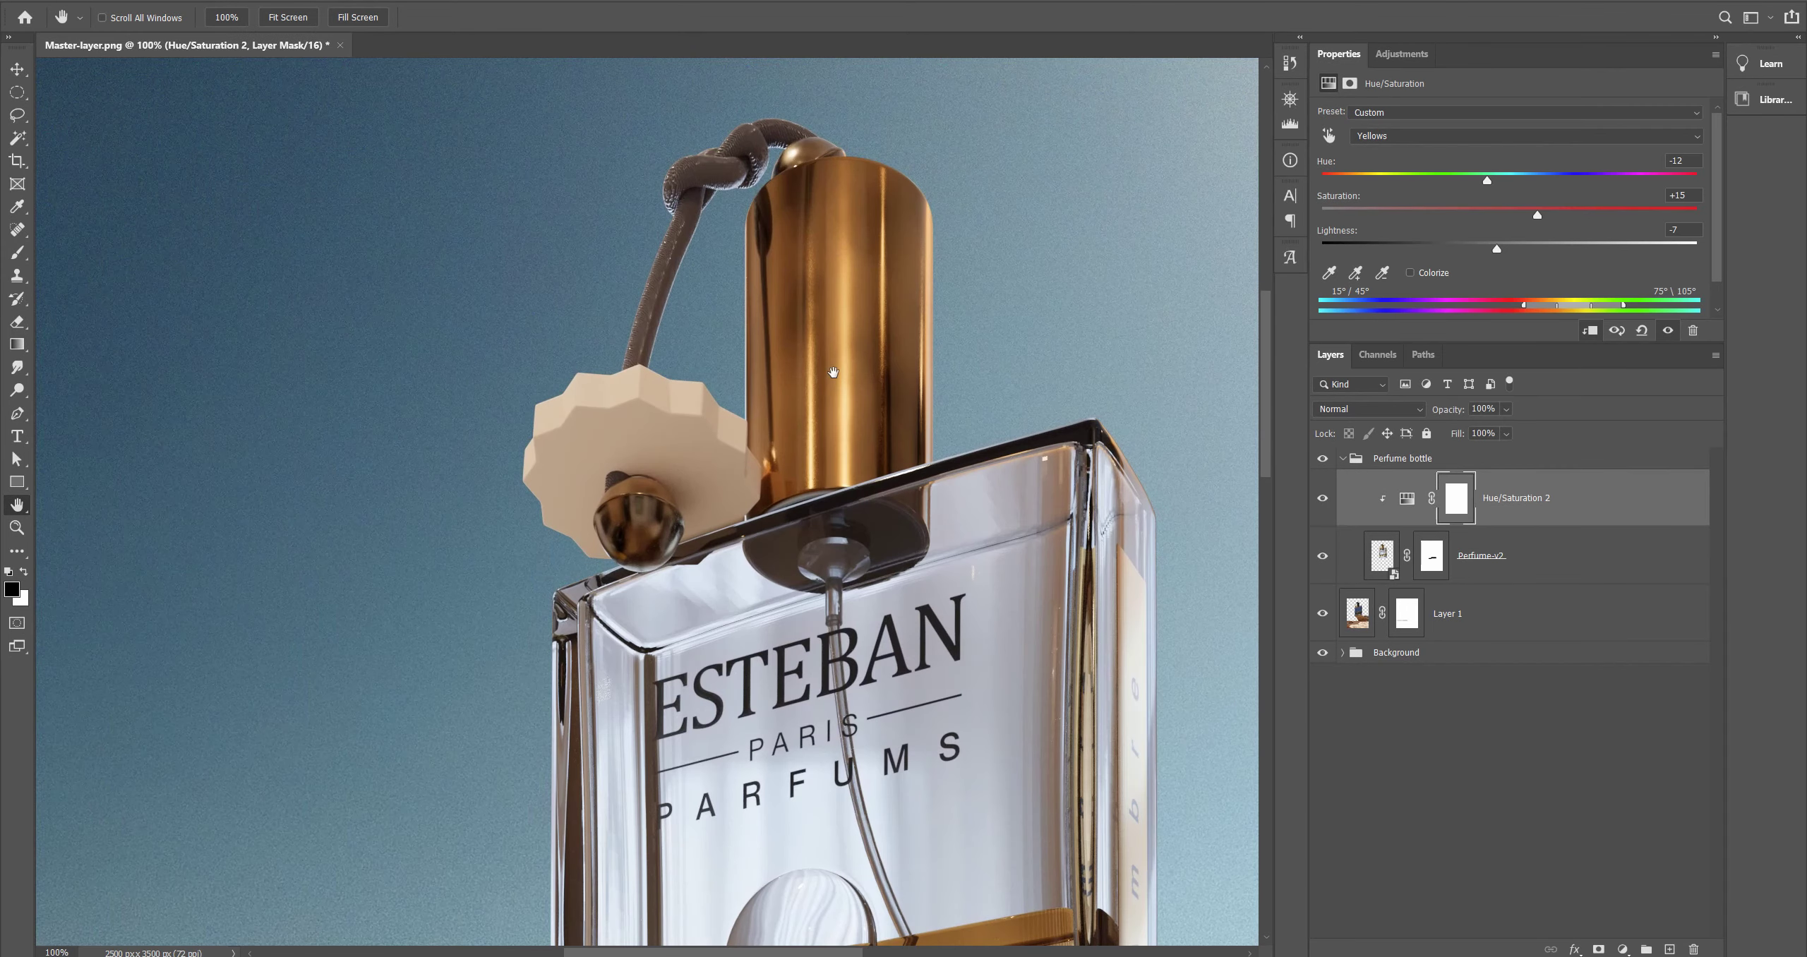
{"action": "key", "text": "b"}
{"action": "mouse_move", "coordinate": [839, 391]}
{"action": "left_mouse_down"}
{"action": "mouse_move", "coordinate": [851, 445]}
{"action": "mouse_move", "coordinate": [649, 512]}
{"action": "mouse_move", "coordinate": [826, 212]}
{"action": "left_mouse_up"}
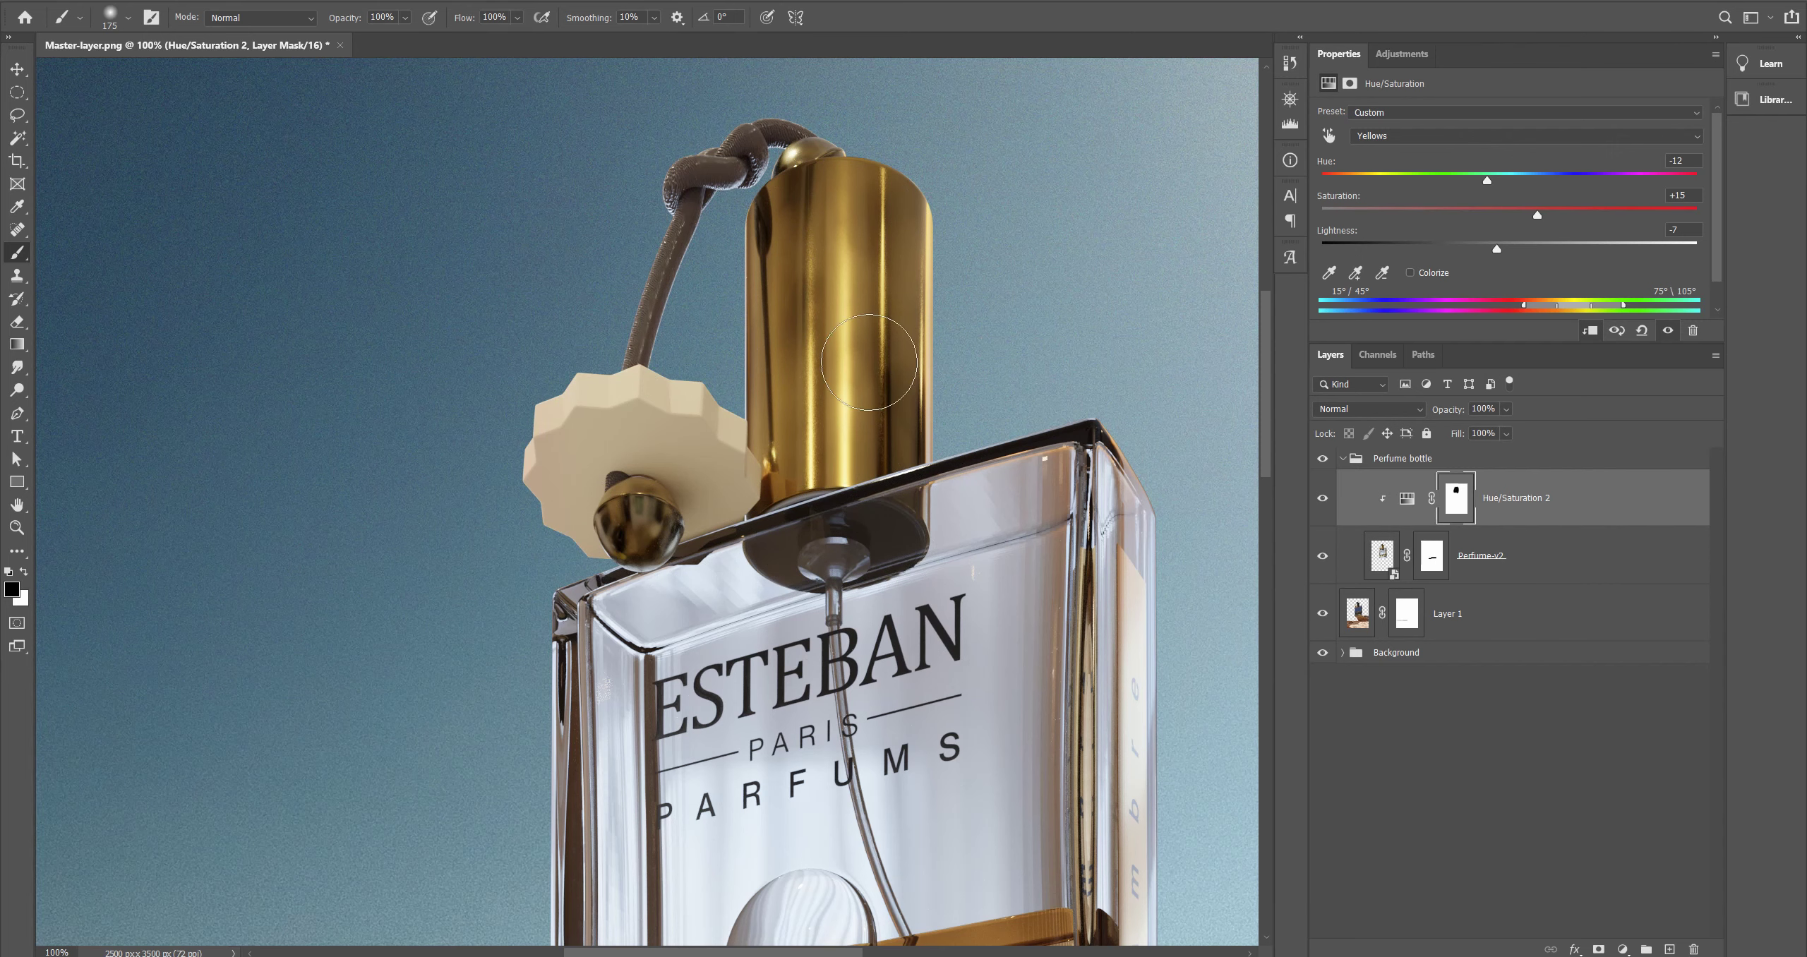
Step: Add a second Hue/Saturation adjustment clipped to the bottle, setting Blues sampled from the glass to hue -7, saturation -6 and lightness +20
{"action": "key", "text": "h"}
{"action": "left_click_drag", "start_coordinate": [918, 833], "coordinate": [857, 385]}
{"action": "left_click", "coordinate": [846, 381], "text": "ctrl"}
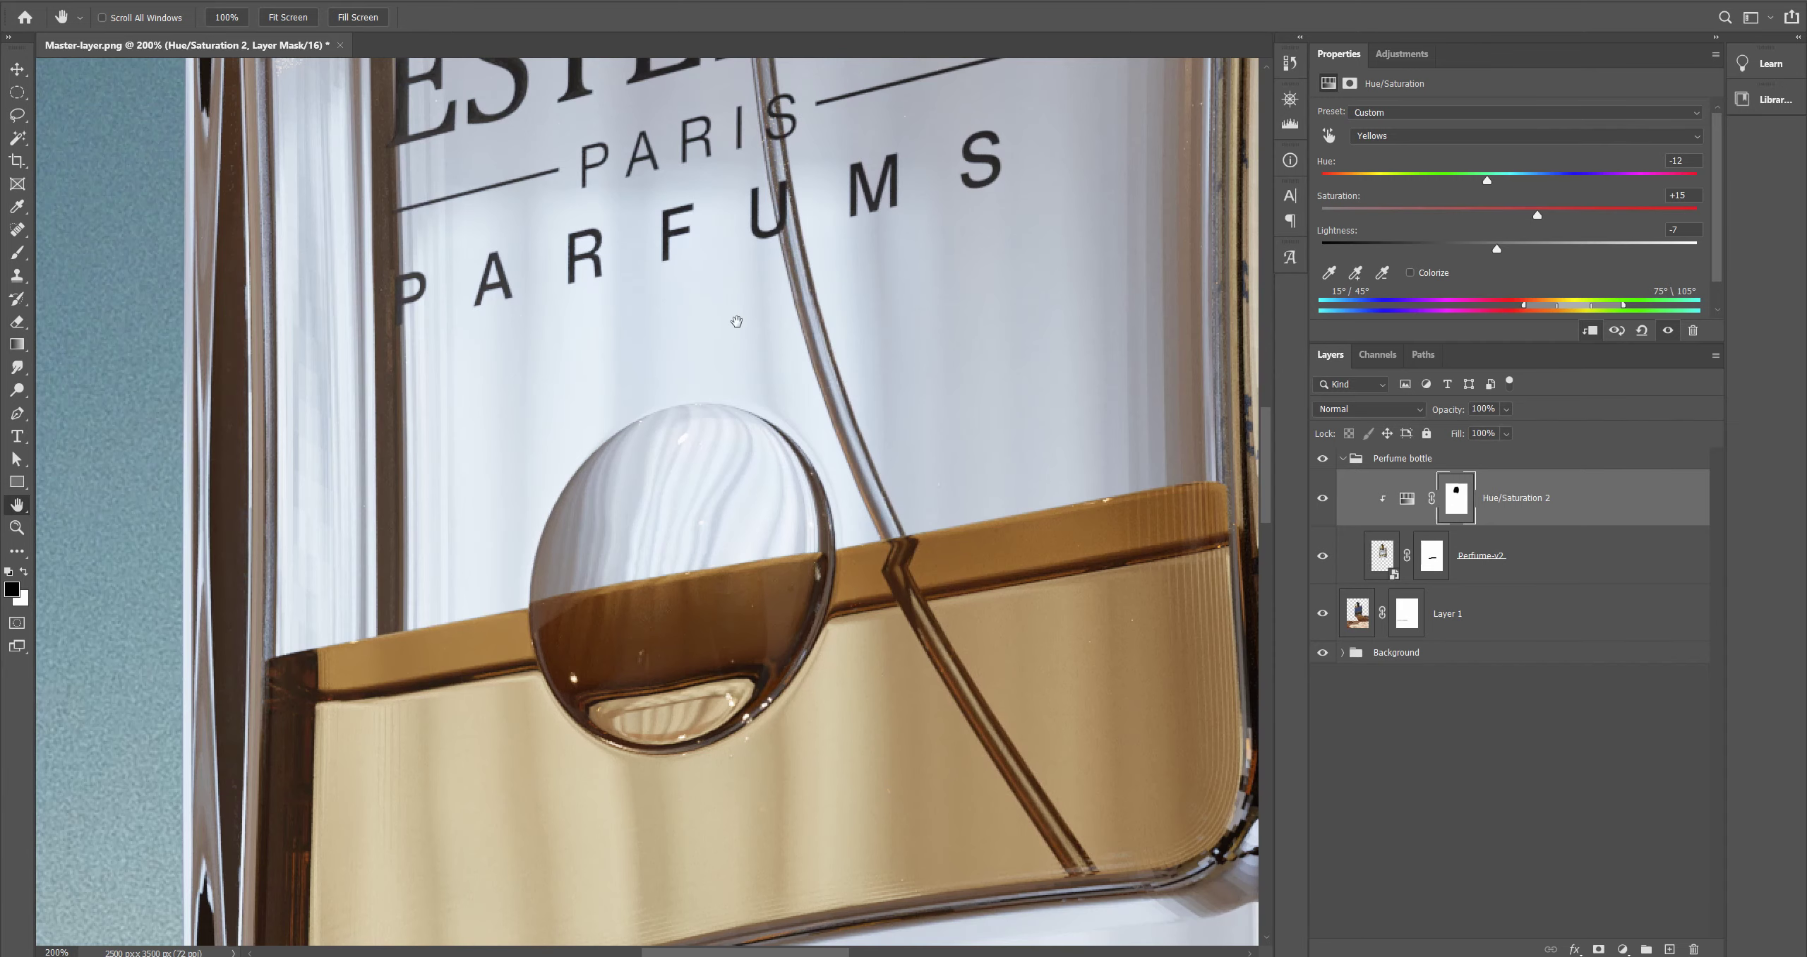
{"action": "key", "text": "ctrl+minus"}
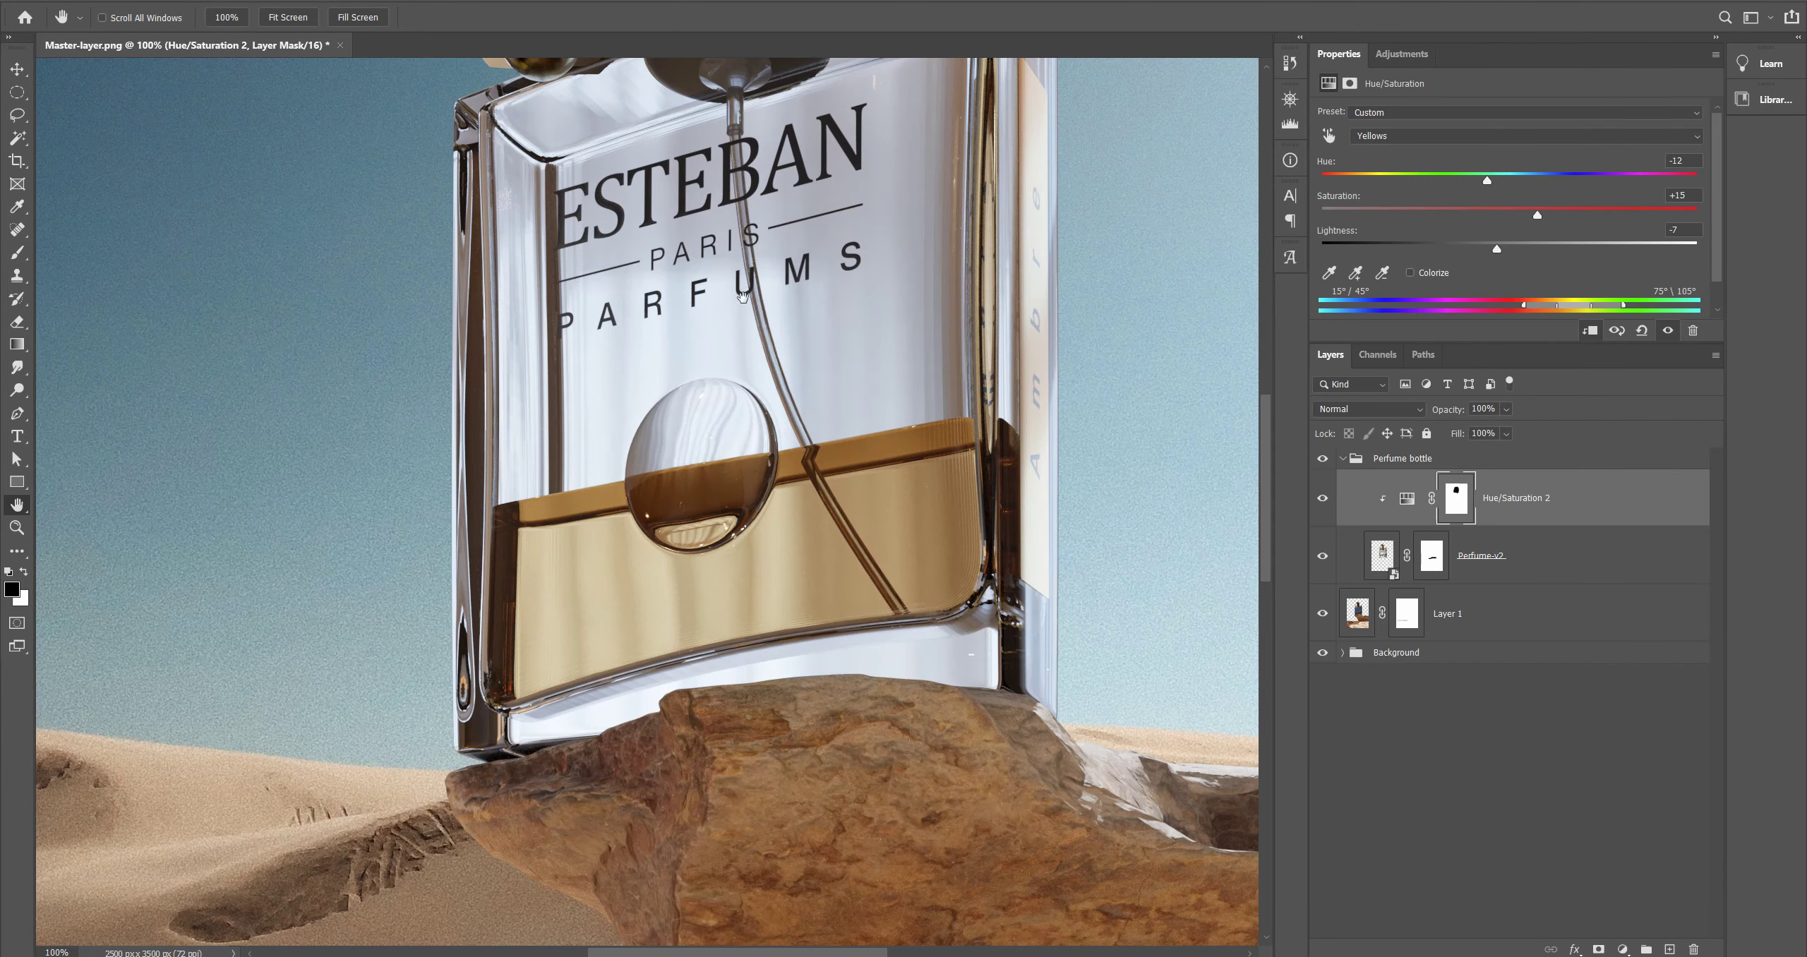
{"action": "left_click_drag", "start_coordinate": [716, 298], "coordinate": [714, 418]}
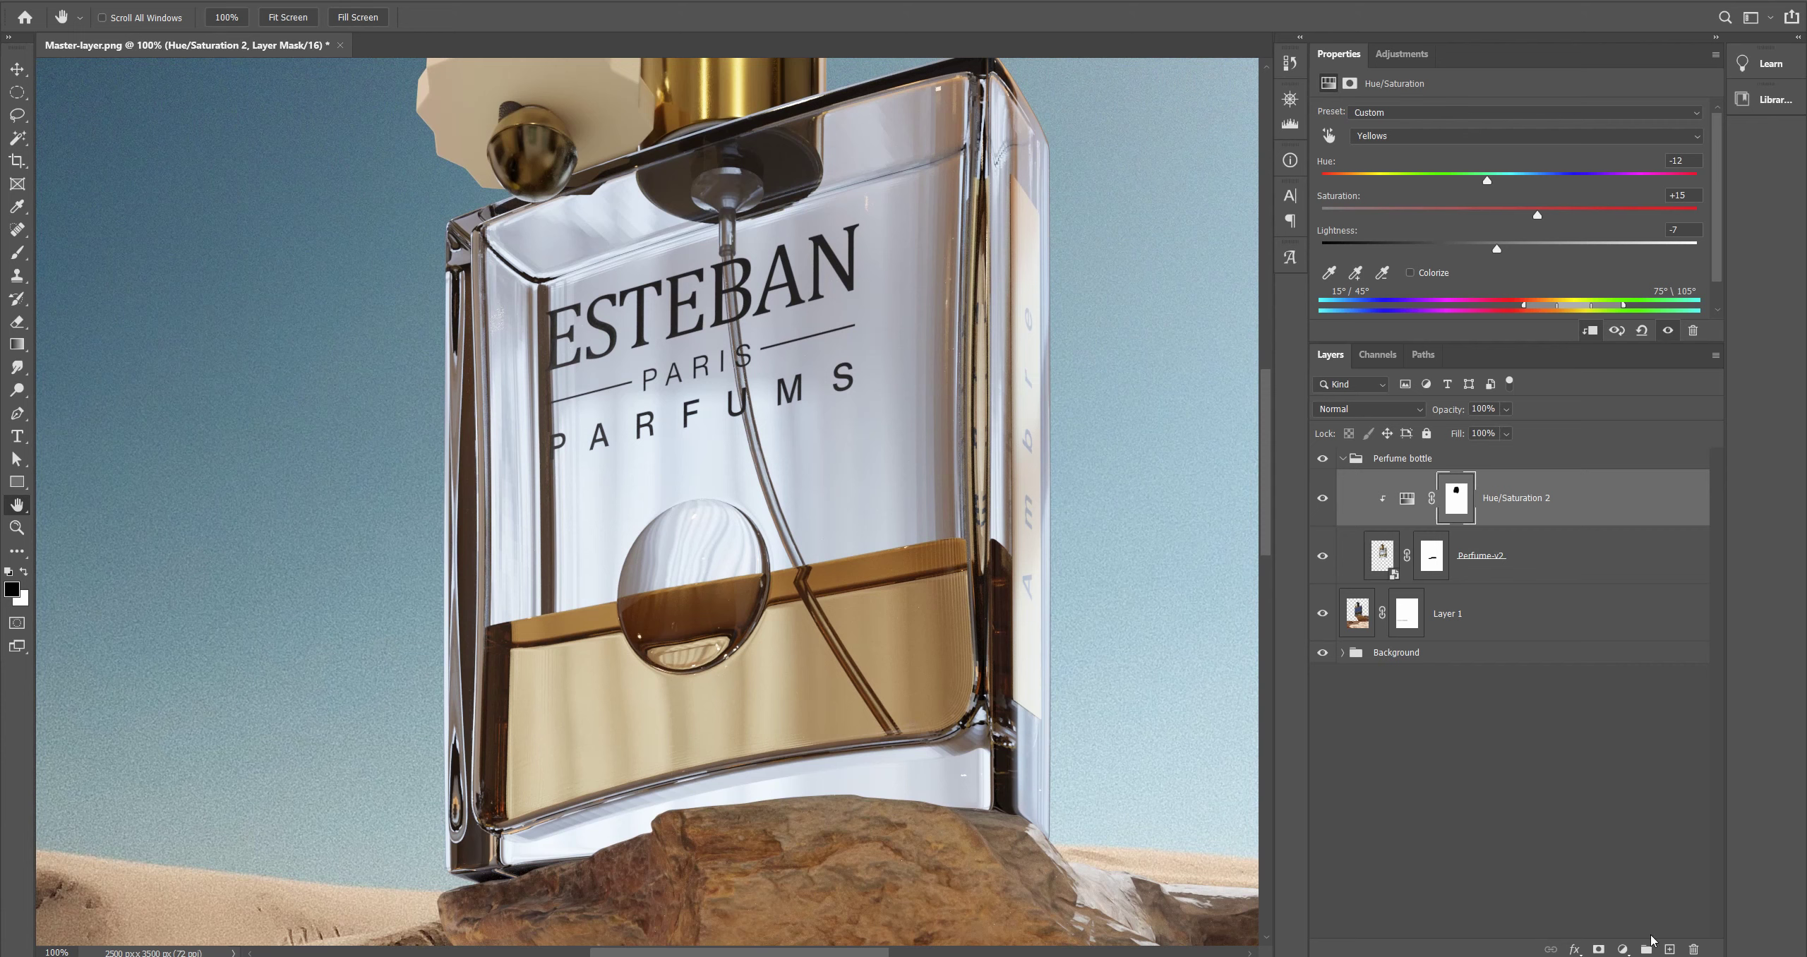
{"action": "left_click", "coordinate": [1623, 946]}
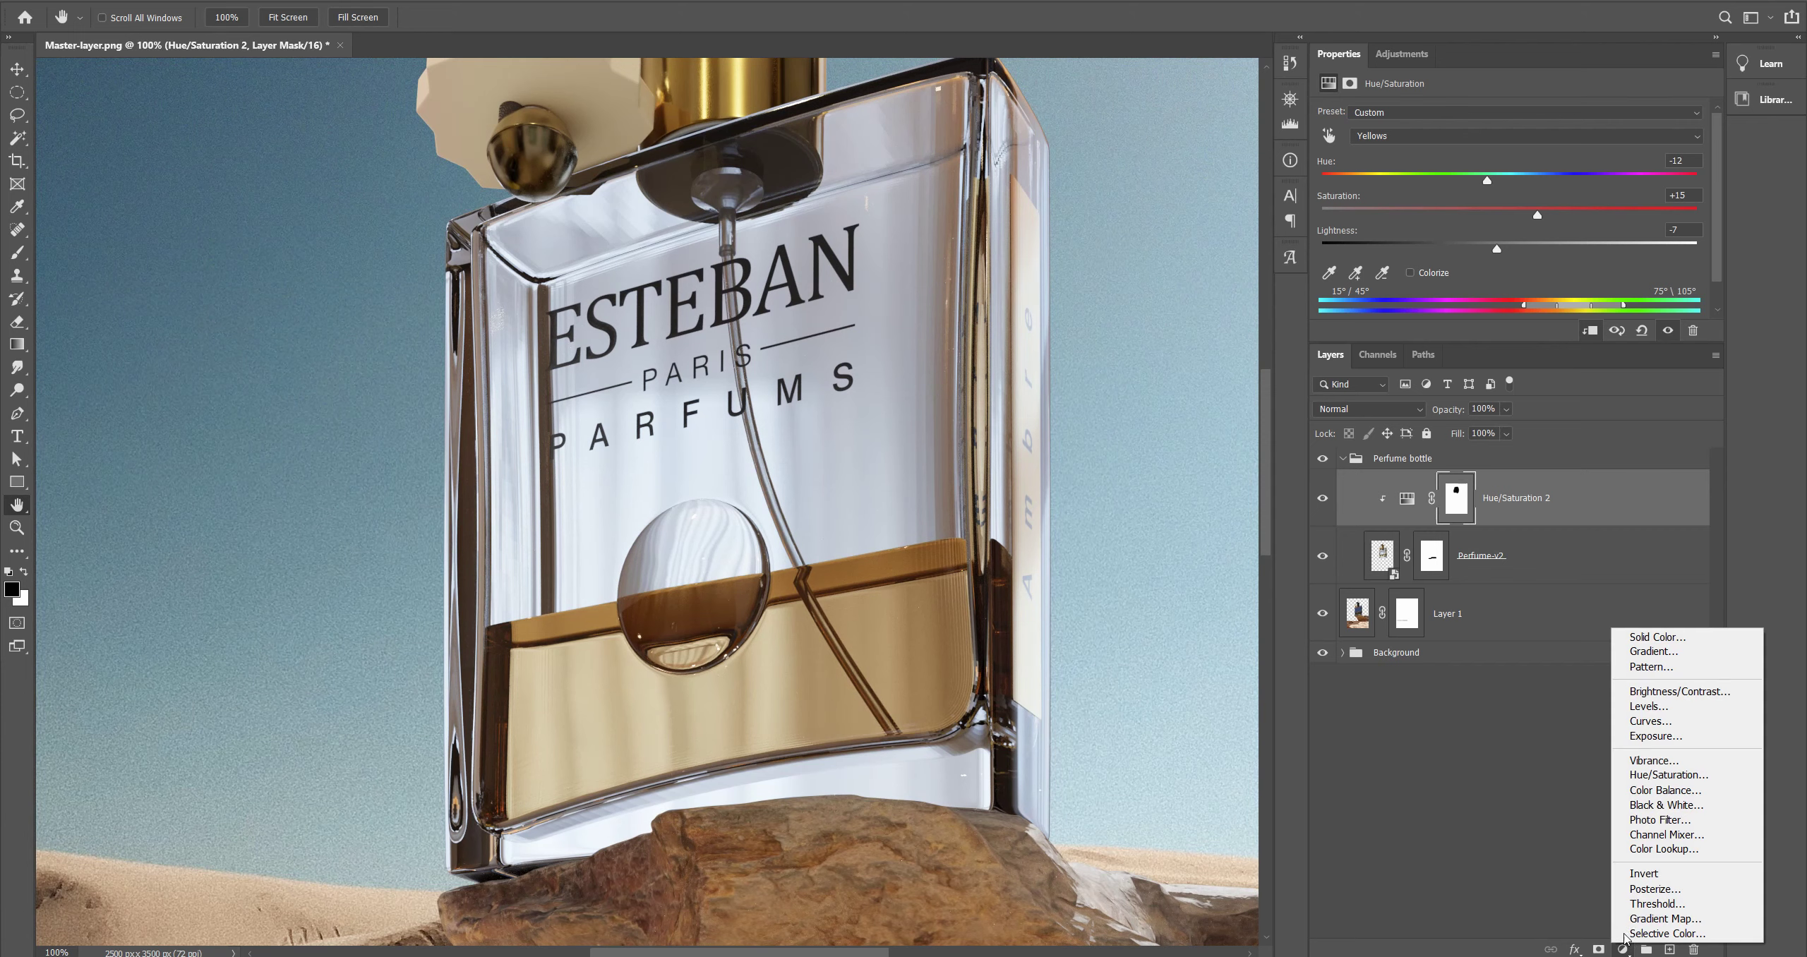
{"action": "left_click", "coordinate": [1669, 775]}
{"action": "left_click", "coordinate": [1328, 136]}
{"action": "left_click", "coordinate": [814, 417]}
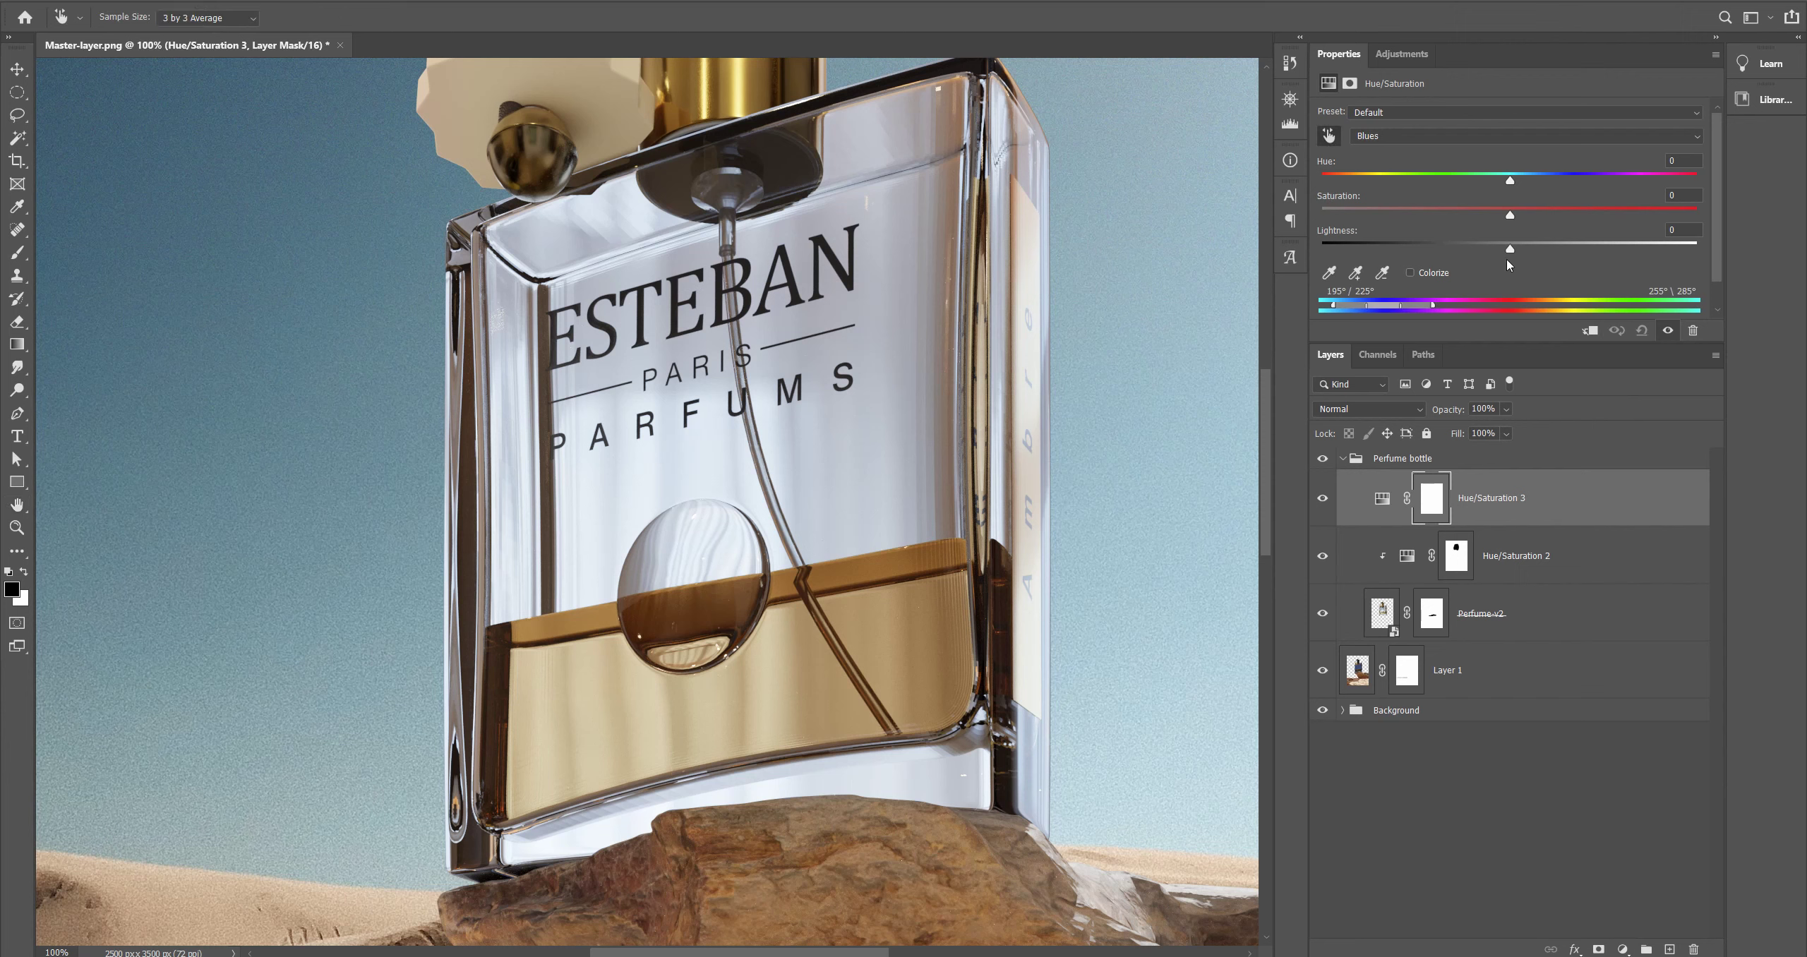
{"action": "left_click_drag", "start_coordinate": [1503, 218], "coordinate": [1548, 260]}
{"action": "key", "text": "h"}
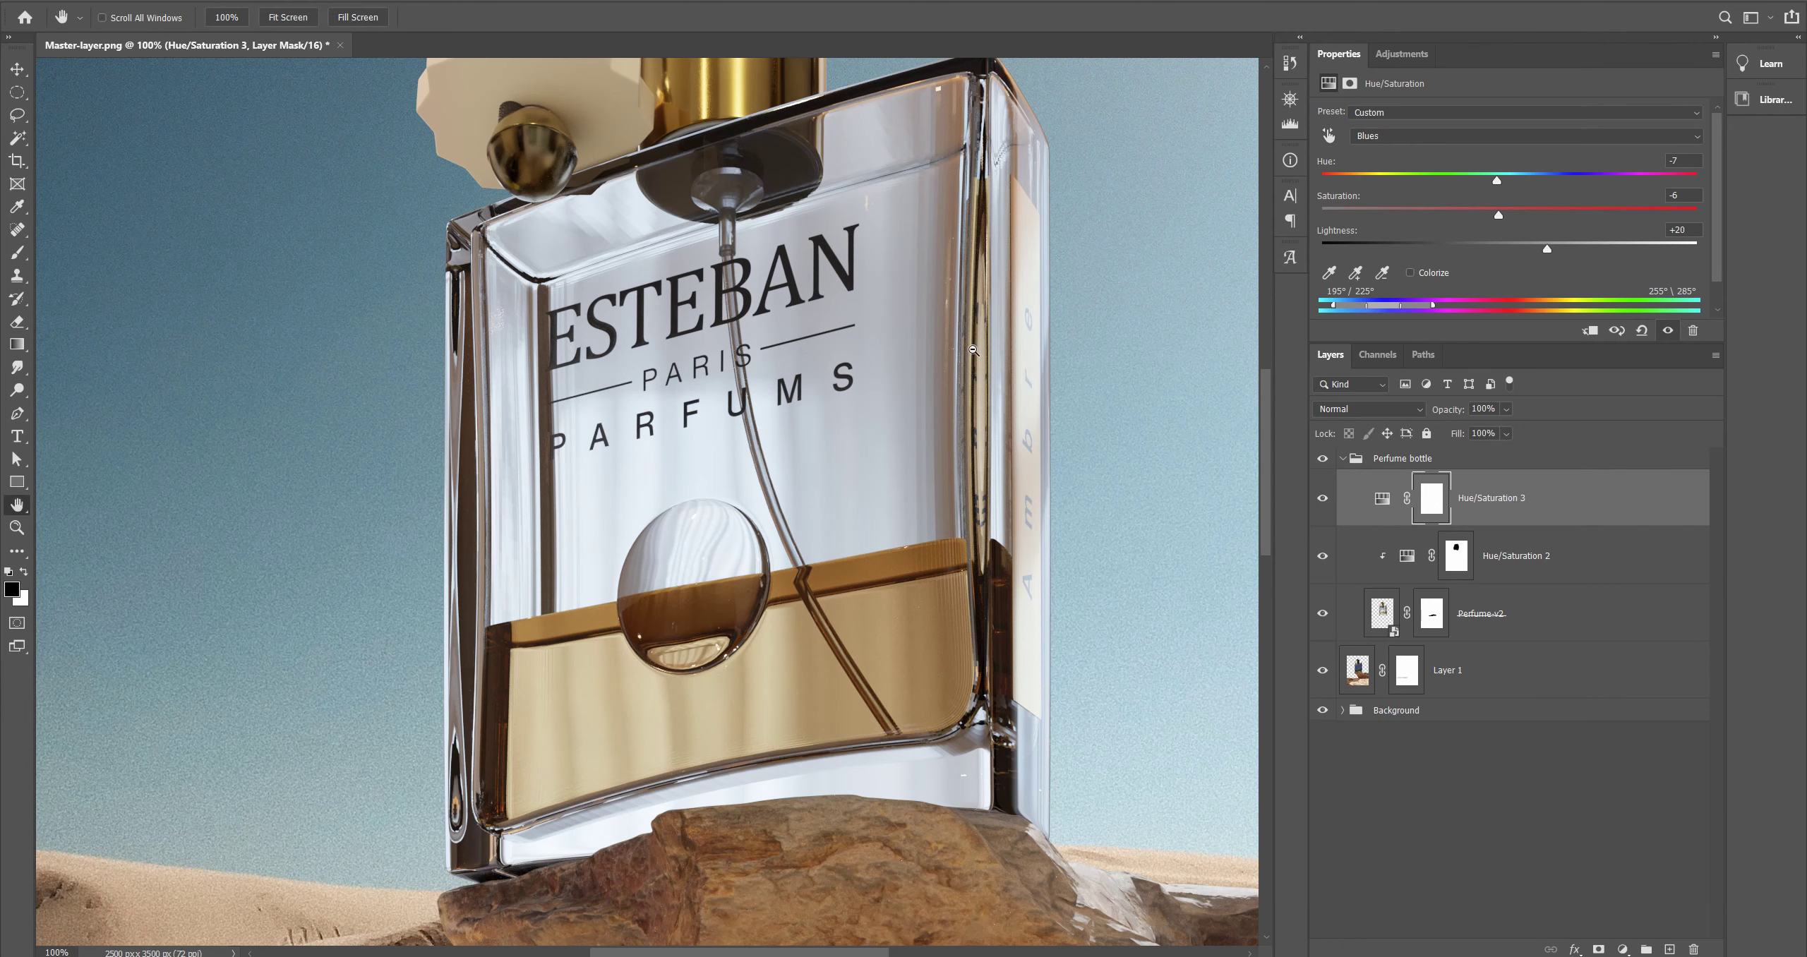
{"action": "key", "text": "ctrl+0"}
{"action": "key", "text": "ctrl+alt+g"}
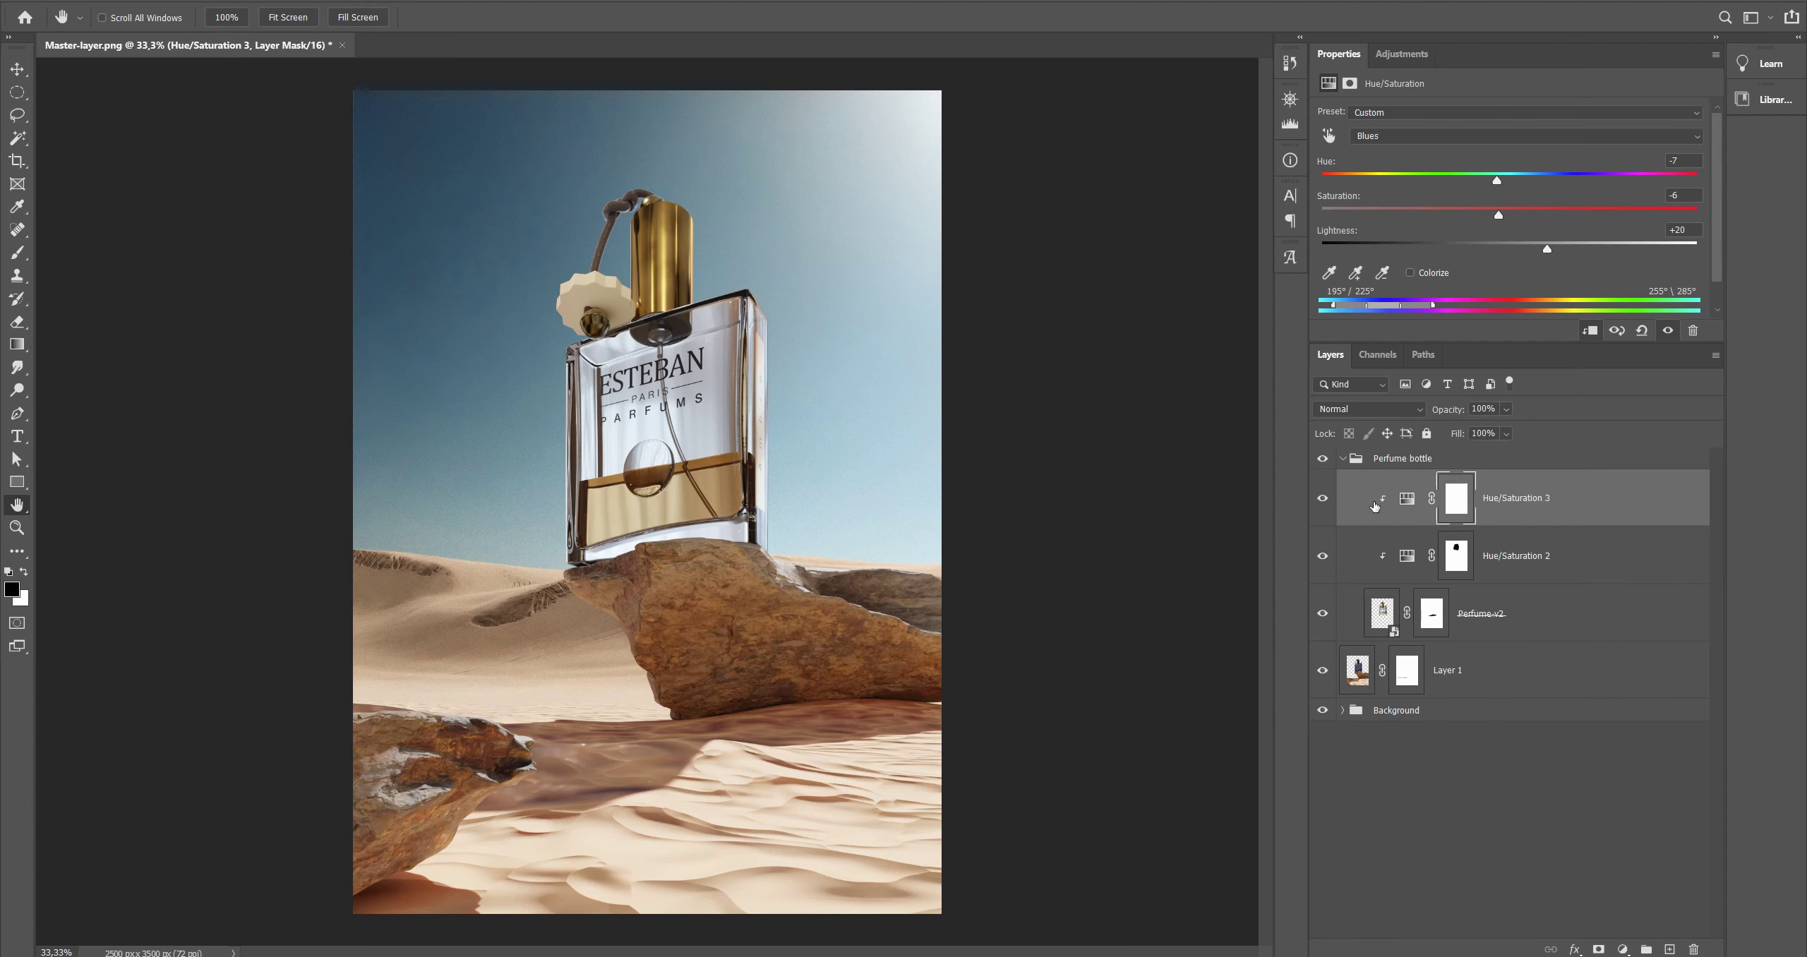
Step: Add a Curves adjustment clipped to the bottle, raising the highlights from input 161 to output 181 with an anchor point in the shadows
{"action": "key", "text": "ctrl+1"}
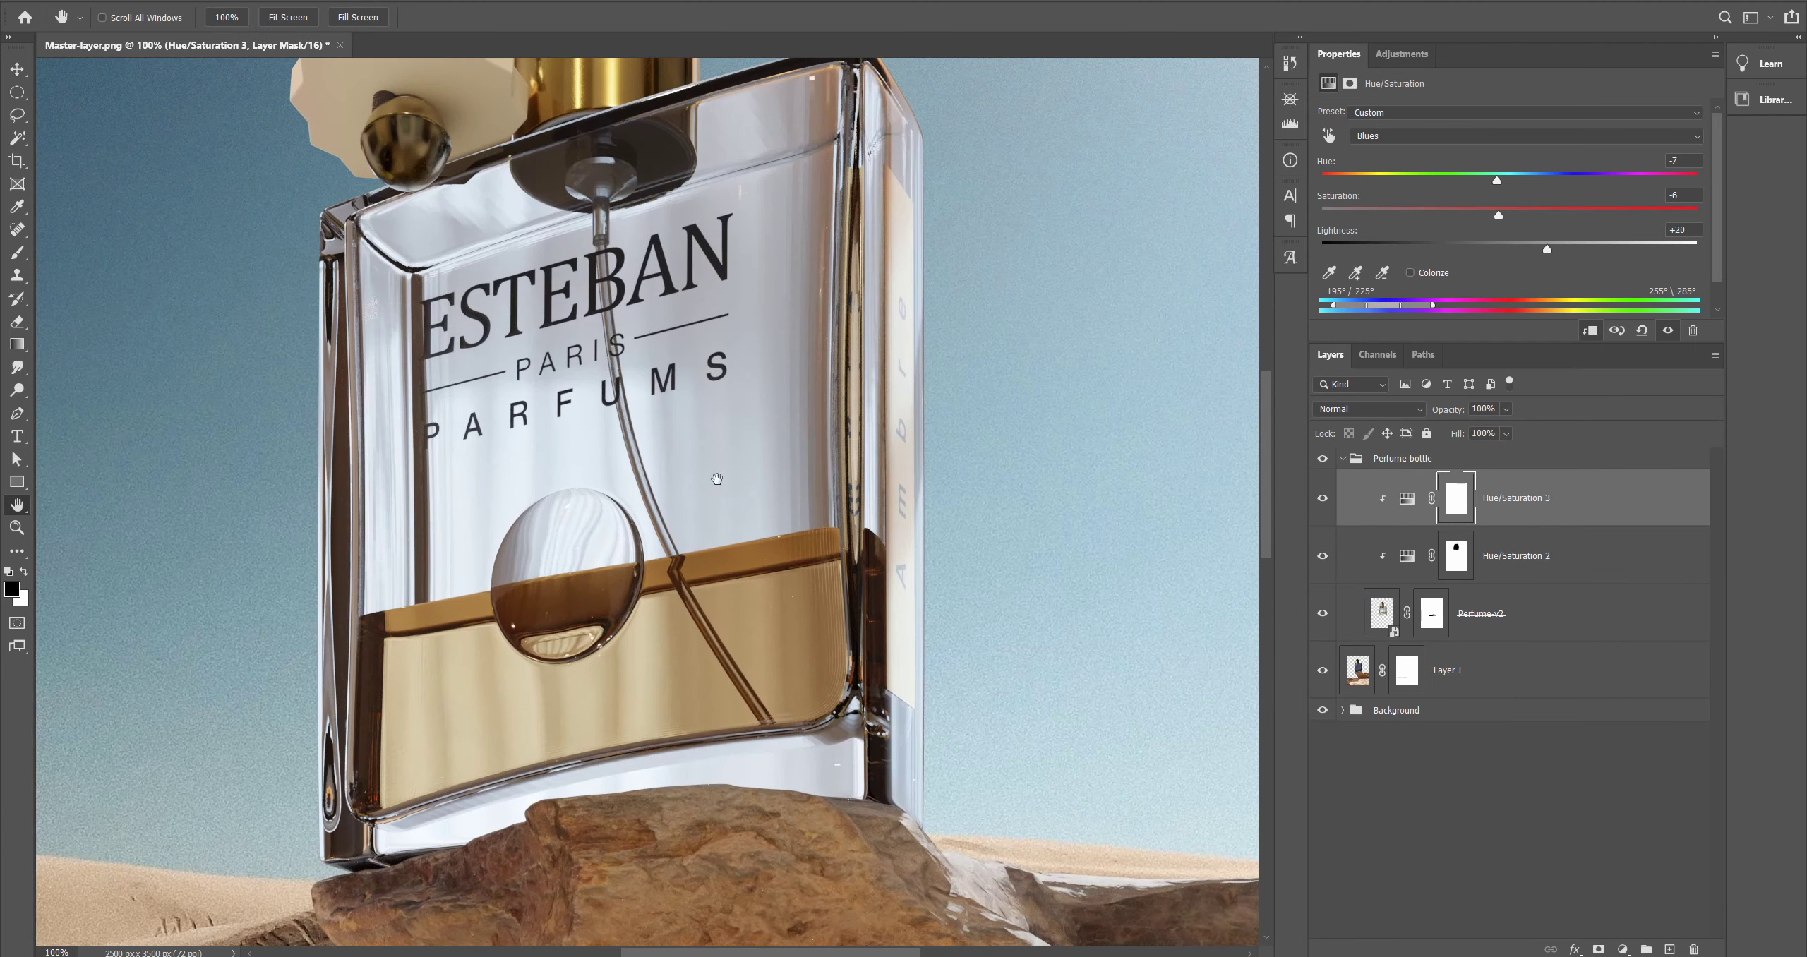
{"action": "left_click", "coordinate": [1622, 949]}
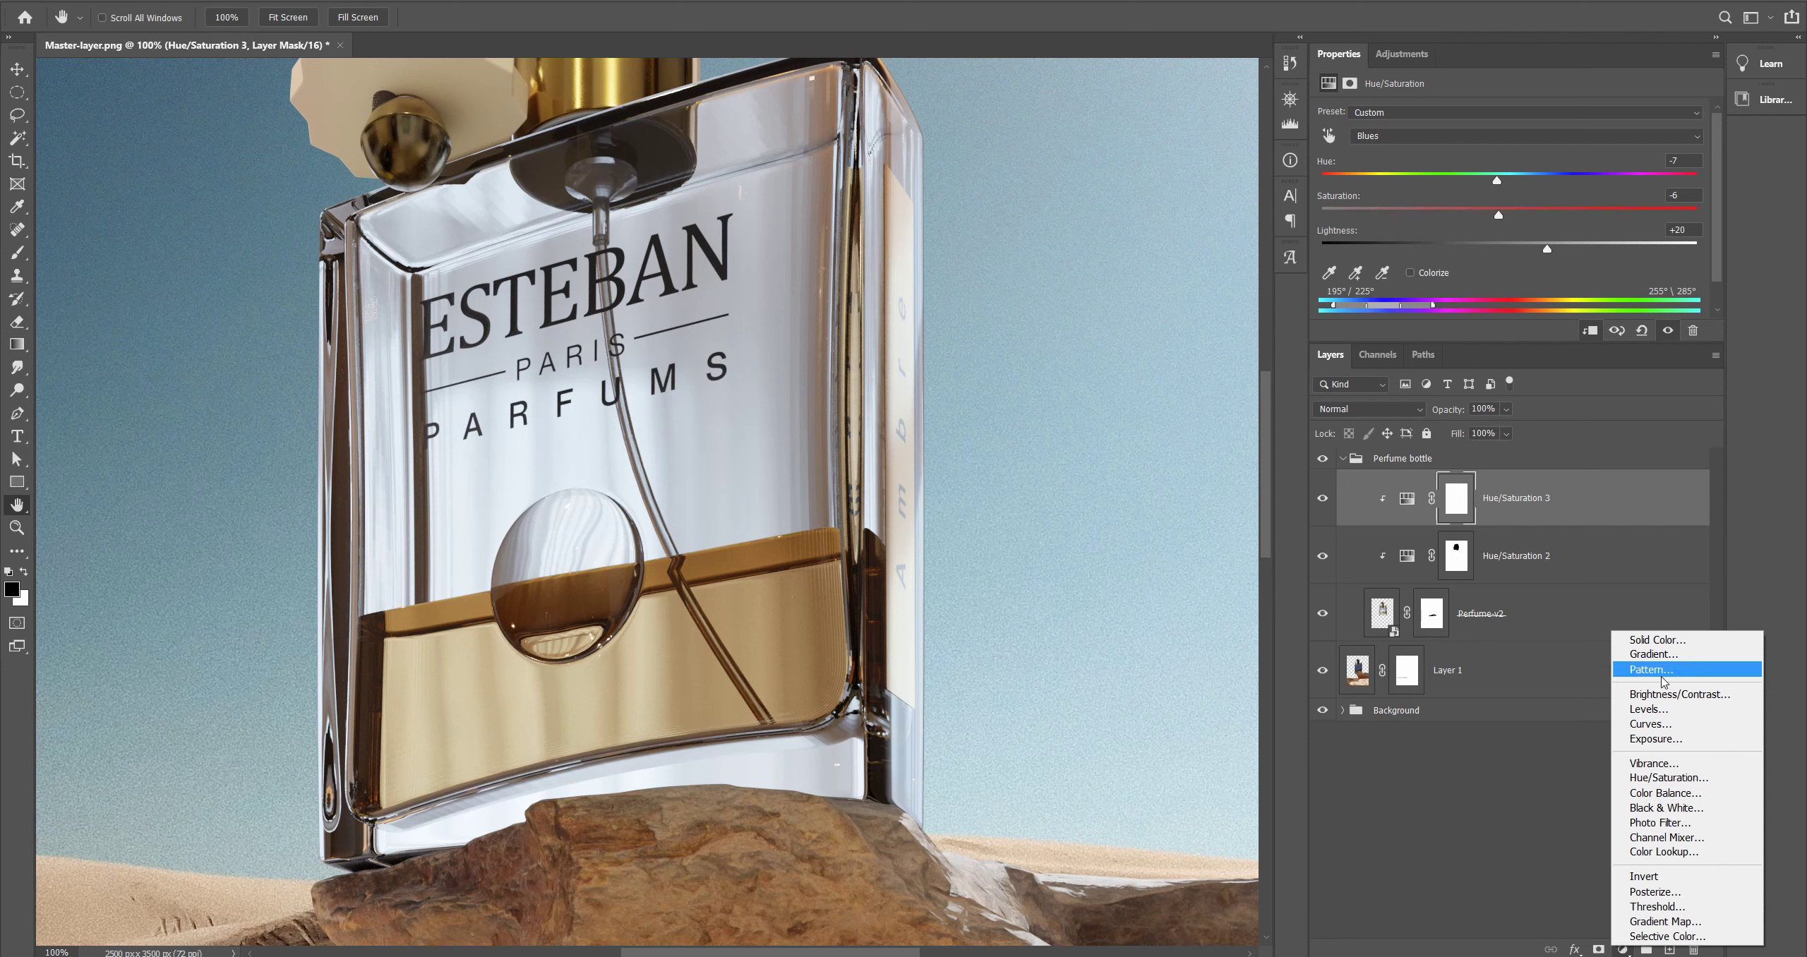
{"action": "left_click", "coordinate": [1660, 728]}
{"action": "left_click_drag", "start_coordinate": [1437, 343], "coordinate": [1434, 496]}
{"action": "left_click_drag", "start_coordinate": [1557, 251], "coordinate": [1560, 219]}
{"action": "left_click", "coordinate": [1479, 309]}
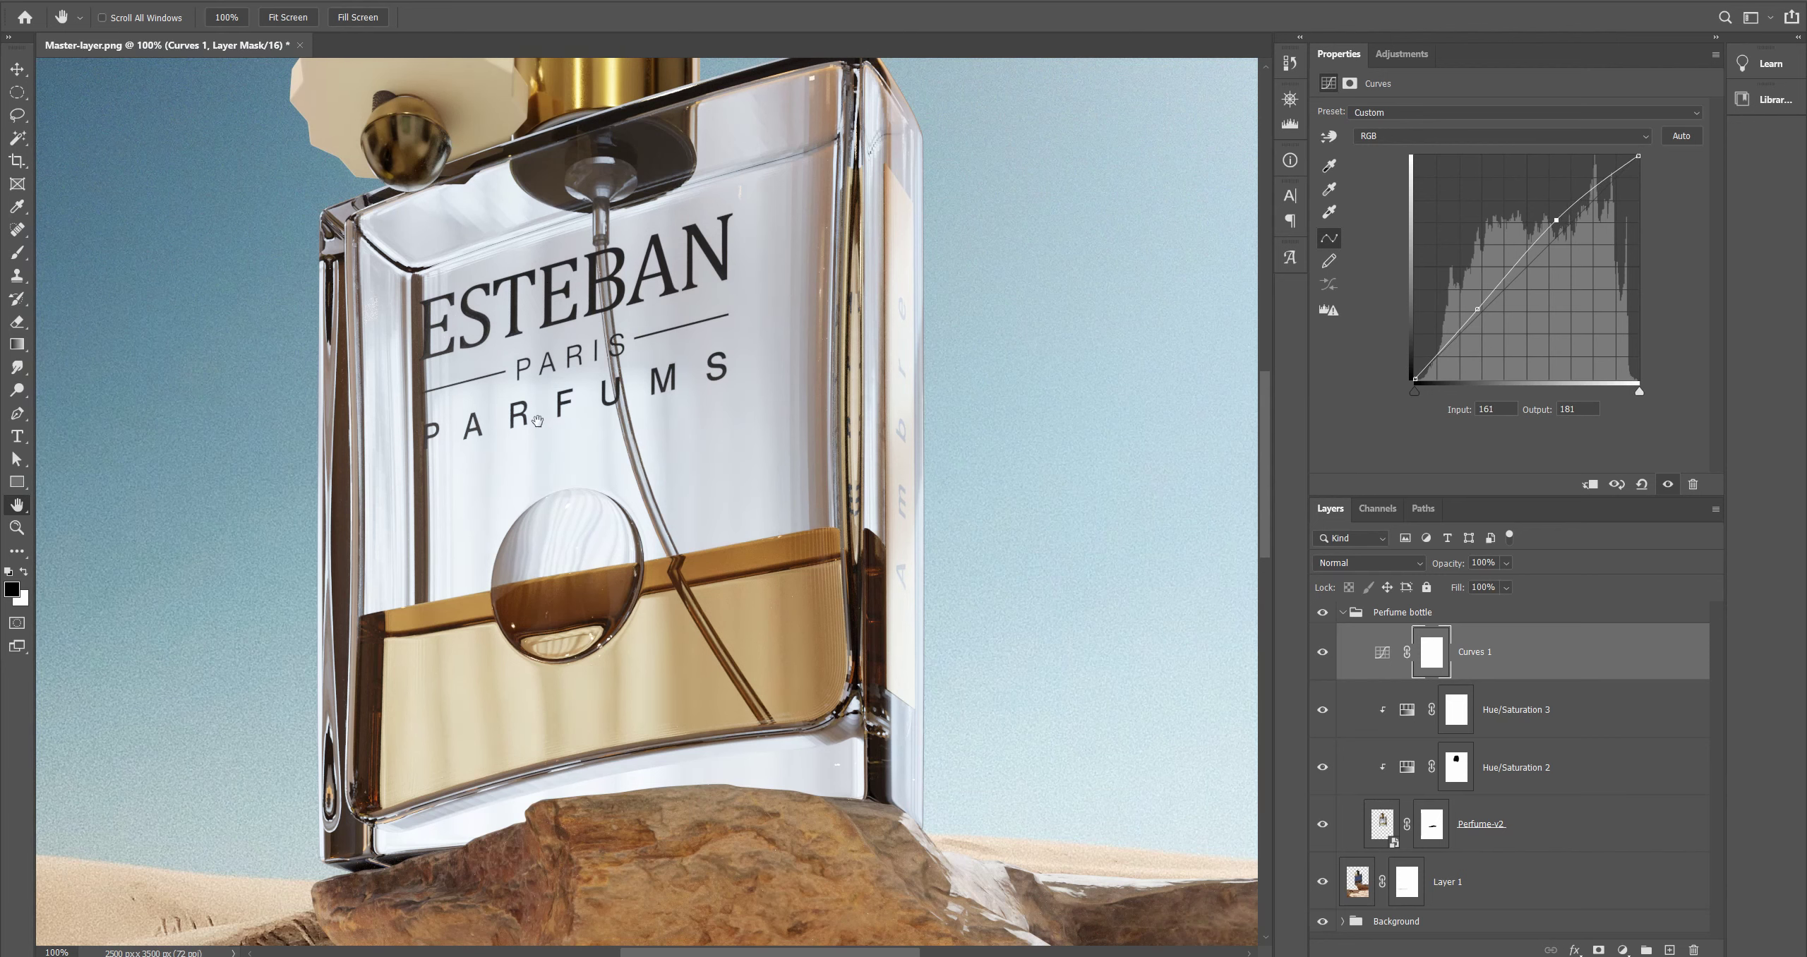
{"action": "left_click", "coordinate": [1383, 655], "text": "alt"}
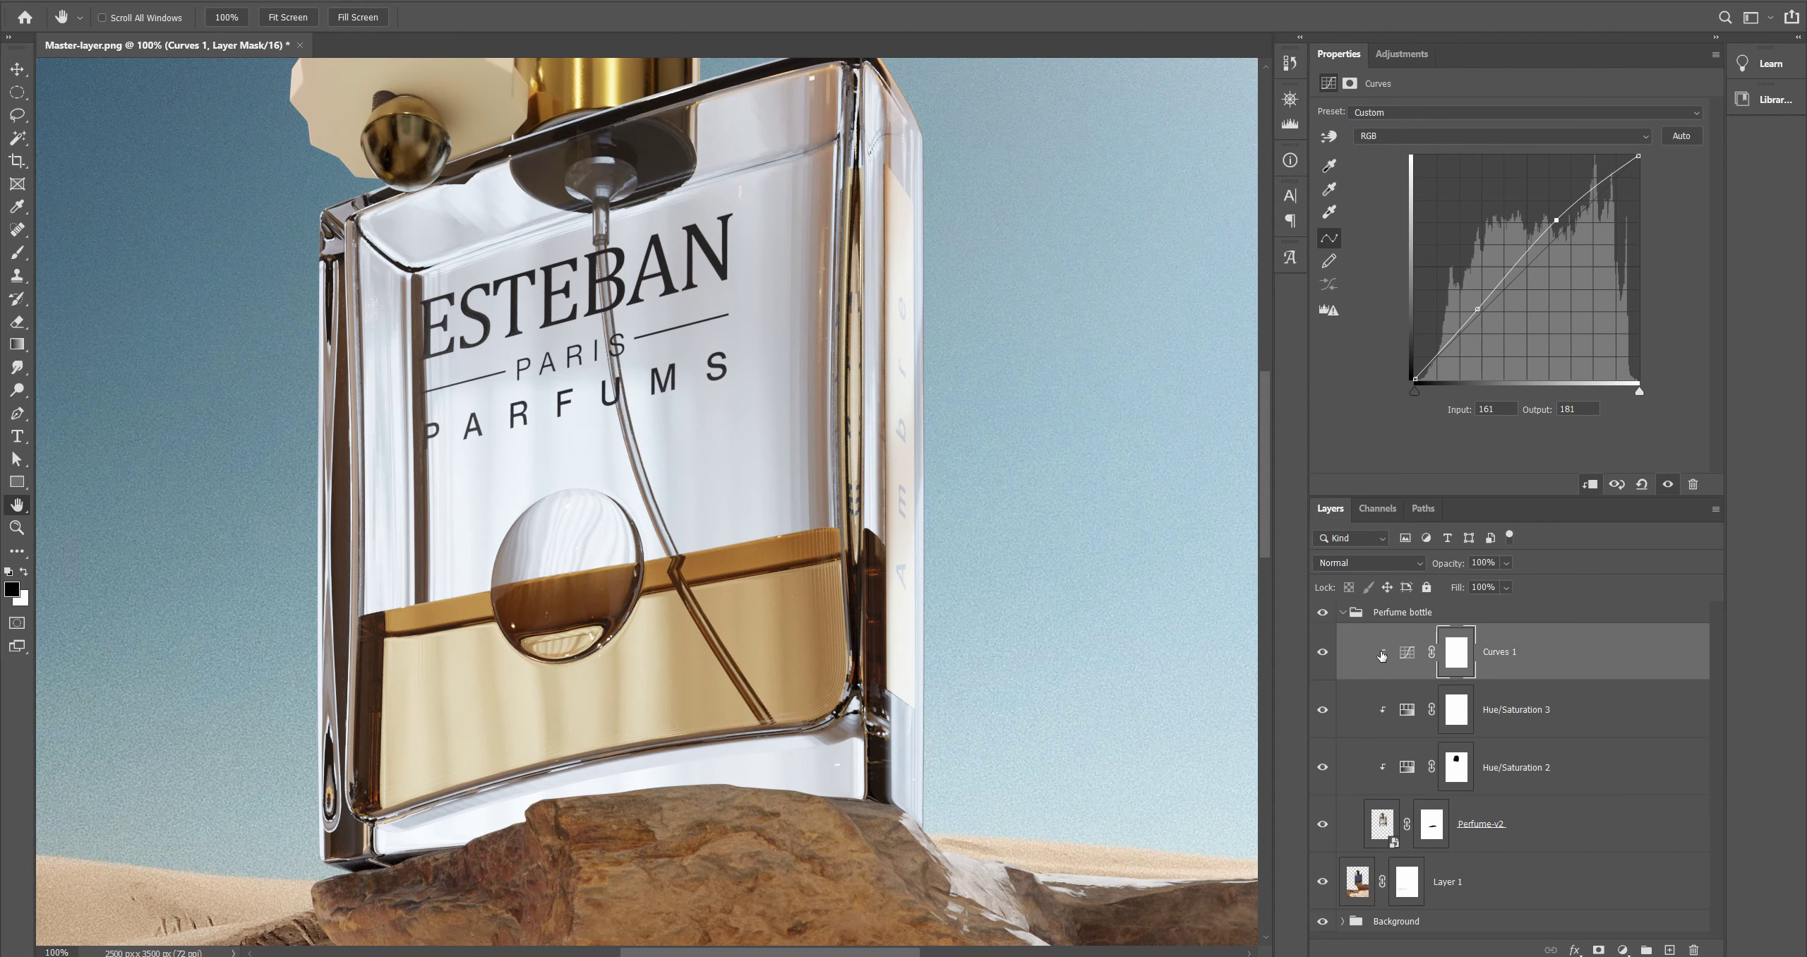
Step: Invert the Curves 1 mask to black and paint white over the central glass with a 300 px soft brush at 20% opacity
{"action": "key", "text": "ctrl+i"}
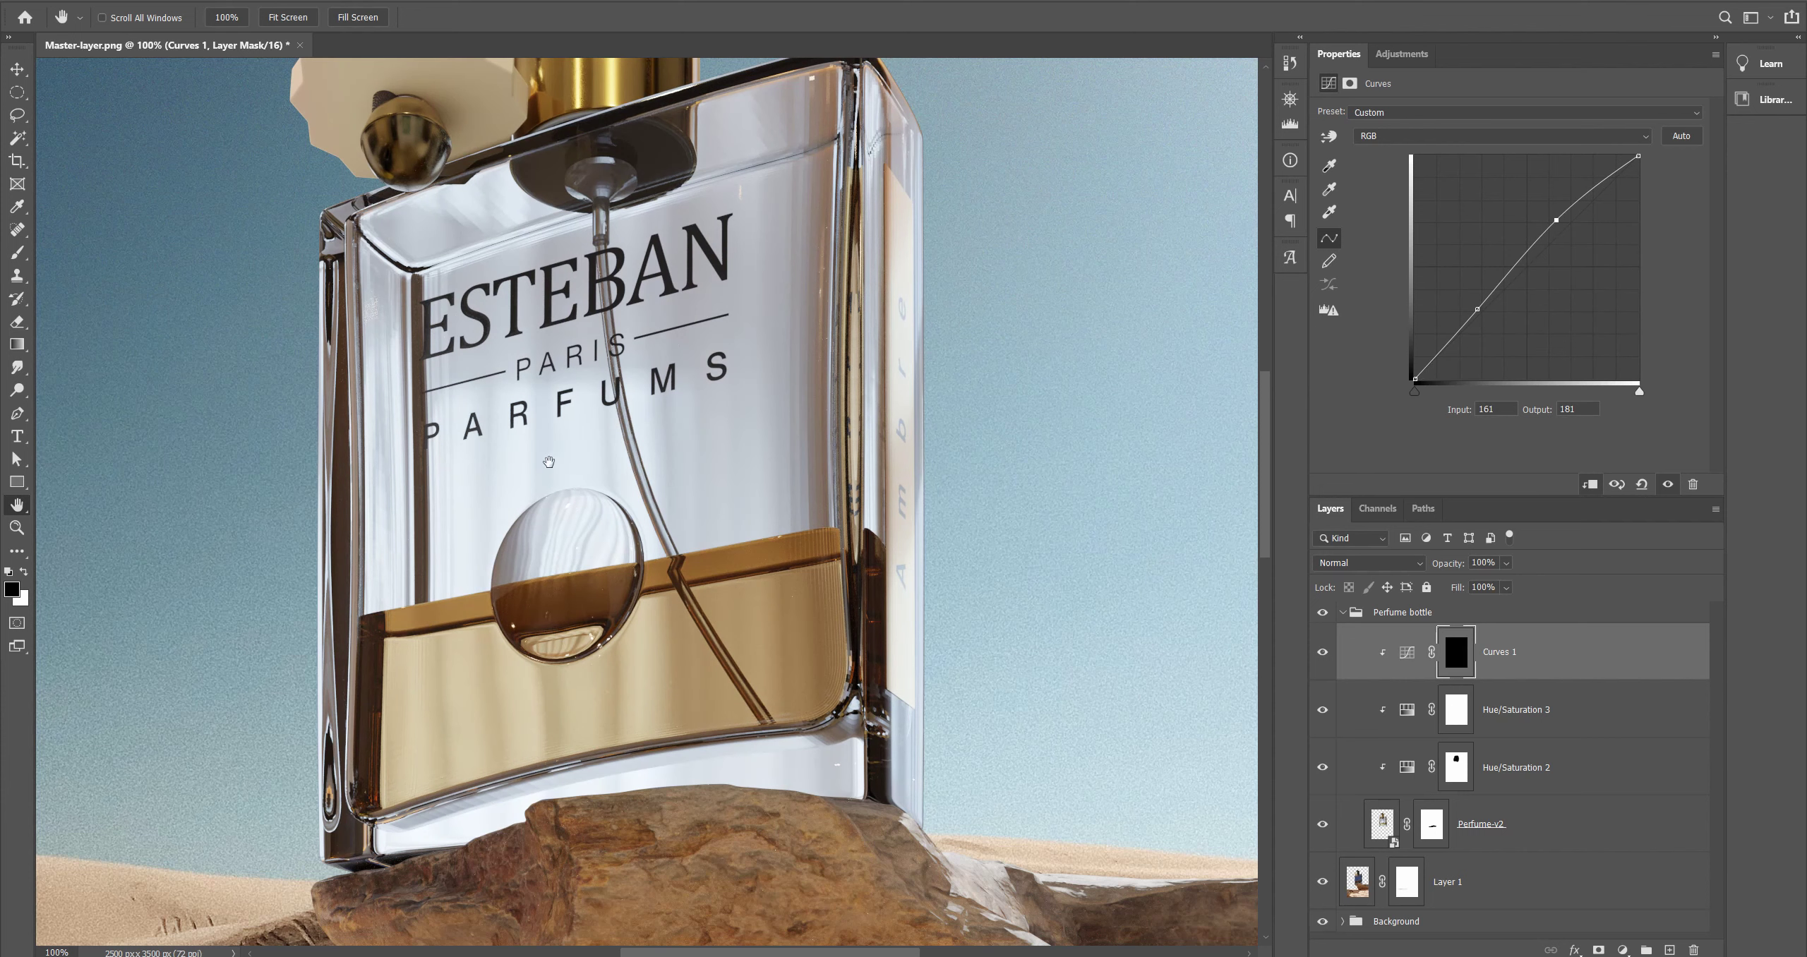
{"action": "key", "text": "b"}
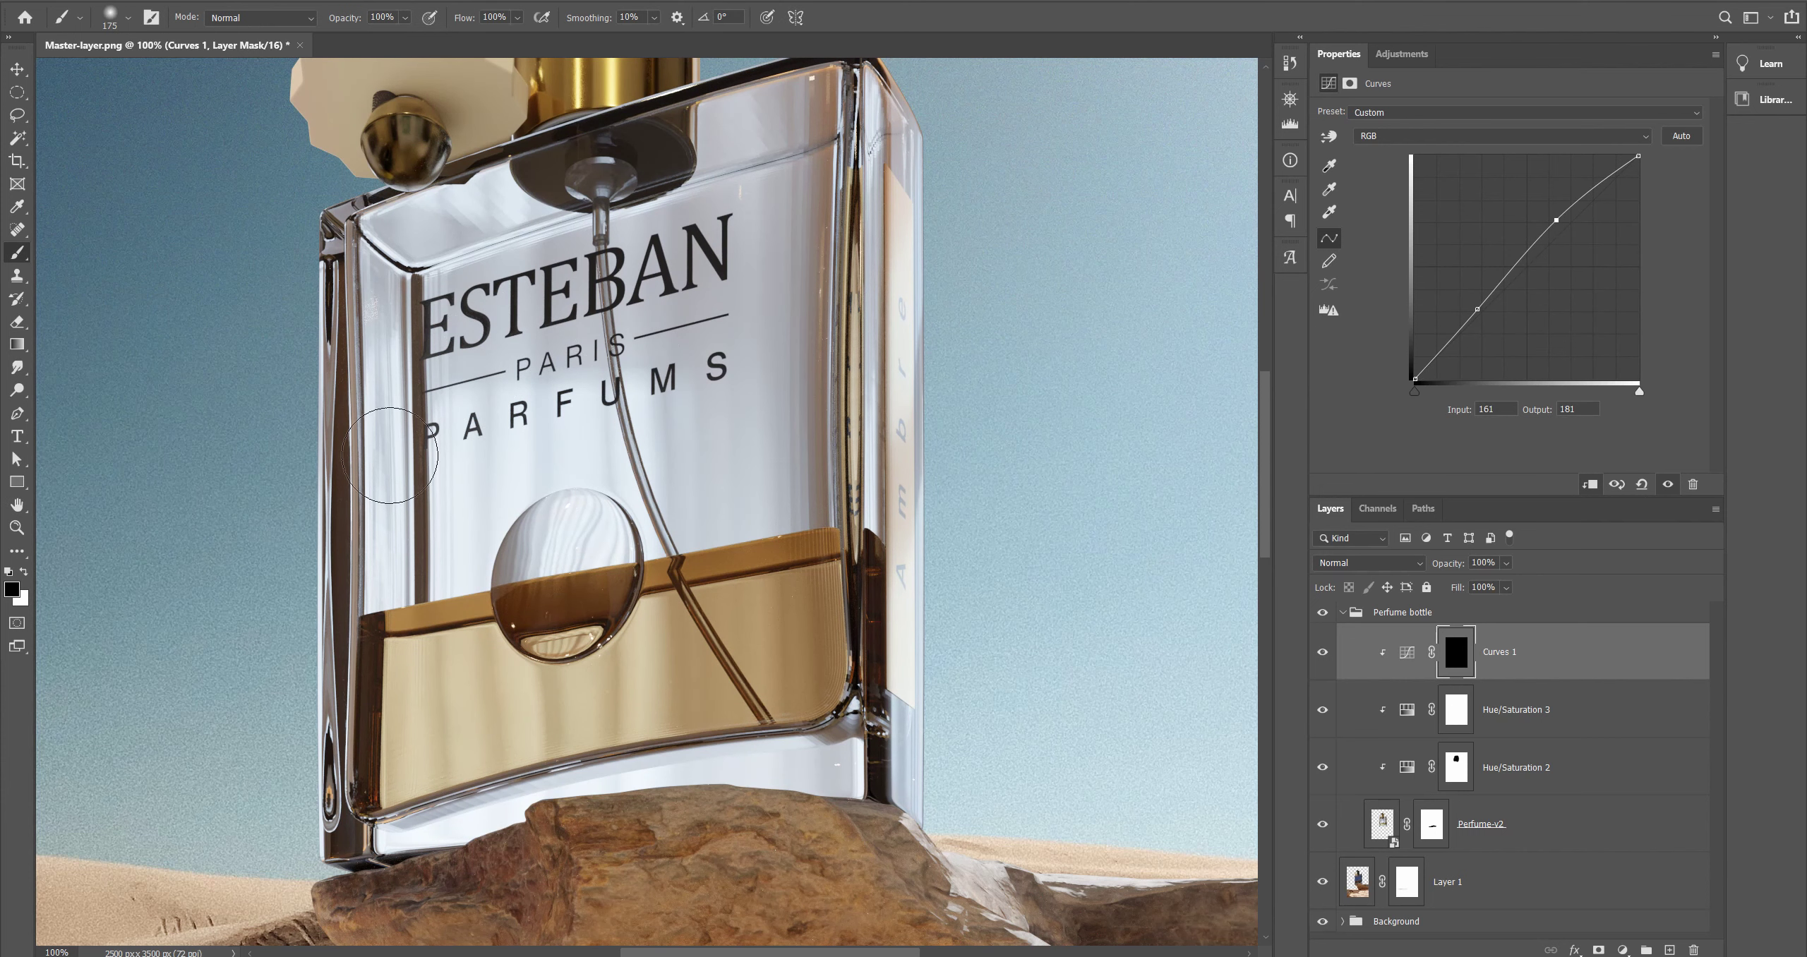
{"action": "key", "text": "x"}
{"action": "key", "text": "bracketright"}
{"action": "key", "text": "bracketright"}
{"action": "key", "text": "bracketright"}
{"action": "mouse_move", "coordinate": [558, 424]}
{"action": "left_mouse_down"}
{"action": "mouse_move", "coordinate": [561, 498]}
{"action": "mouse_move", "coordinate": [553, 420]}
{"action": "mouse_move", "coordinate": [576, 476]}
{"action": "mouse_move", "coordinate": [691, 354]}
{"action": "left_mouse_up"}
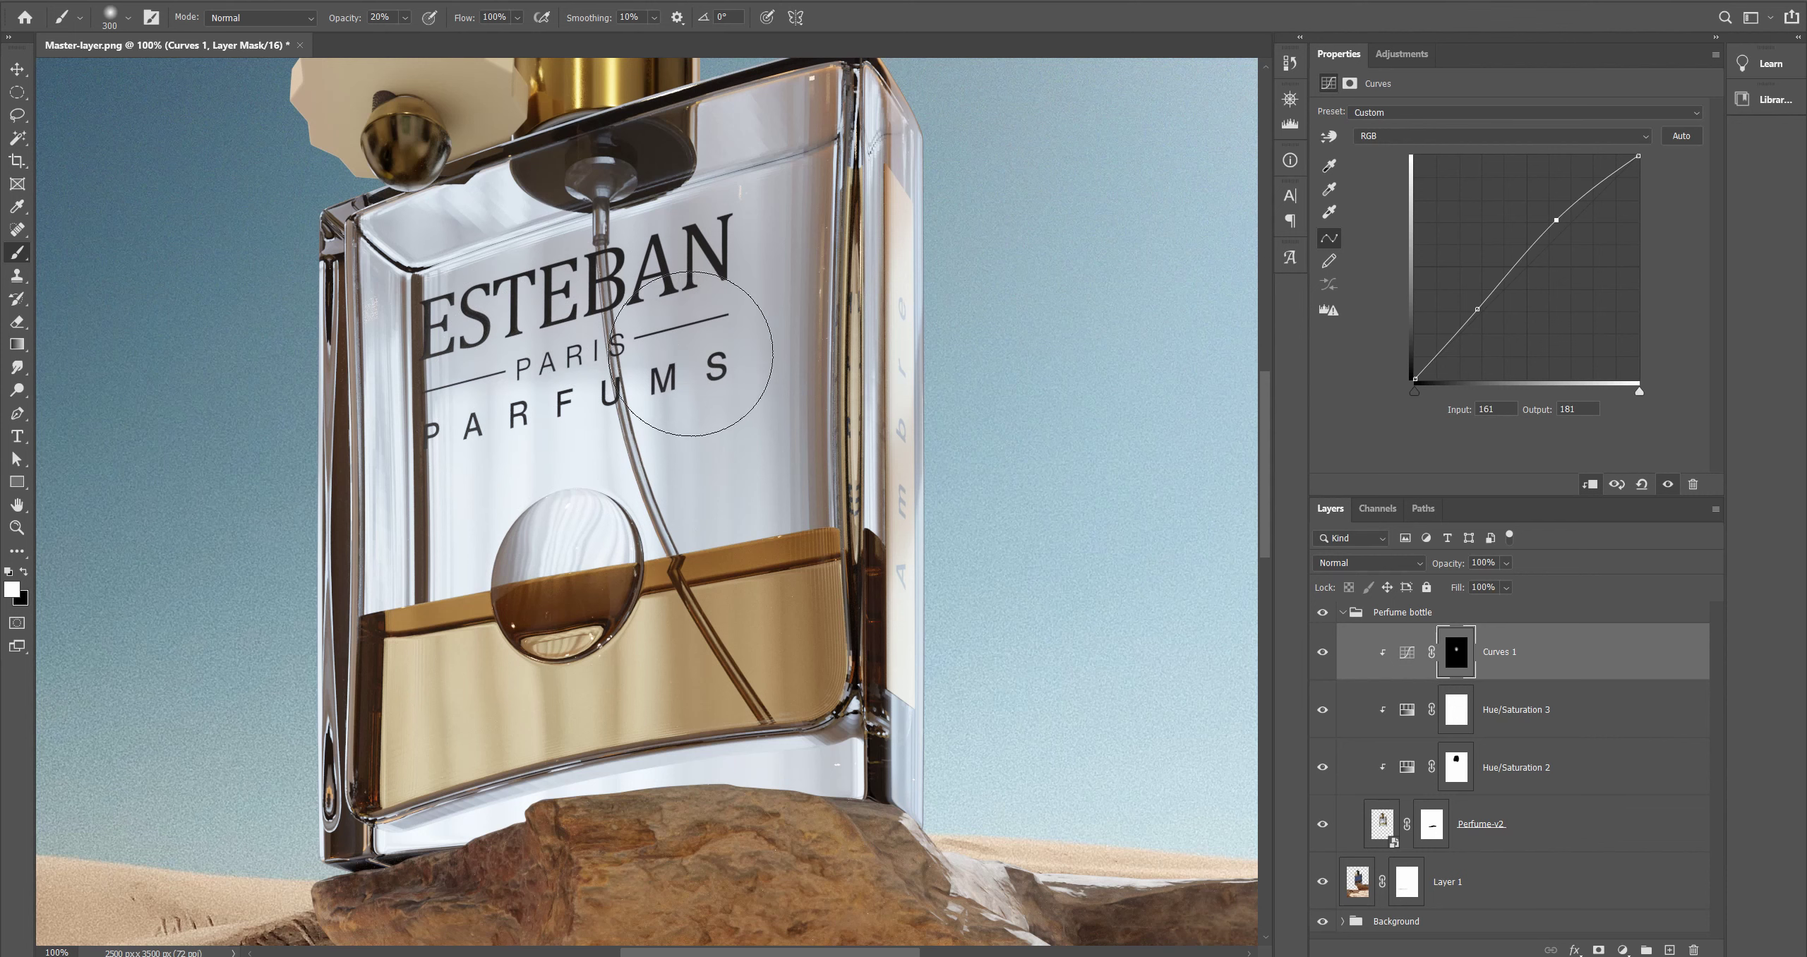
{"action": "right_click", "coordinate": [691, 353]}
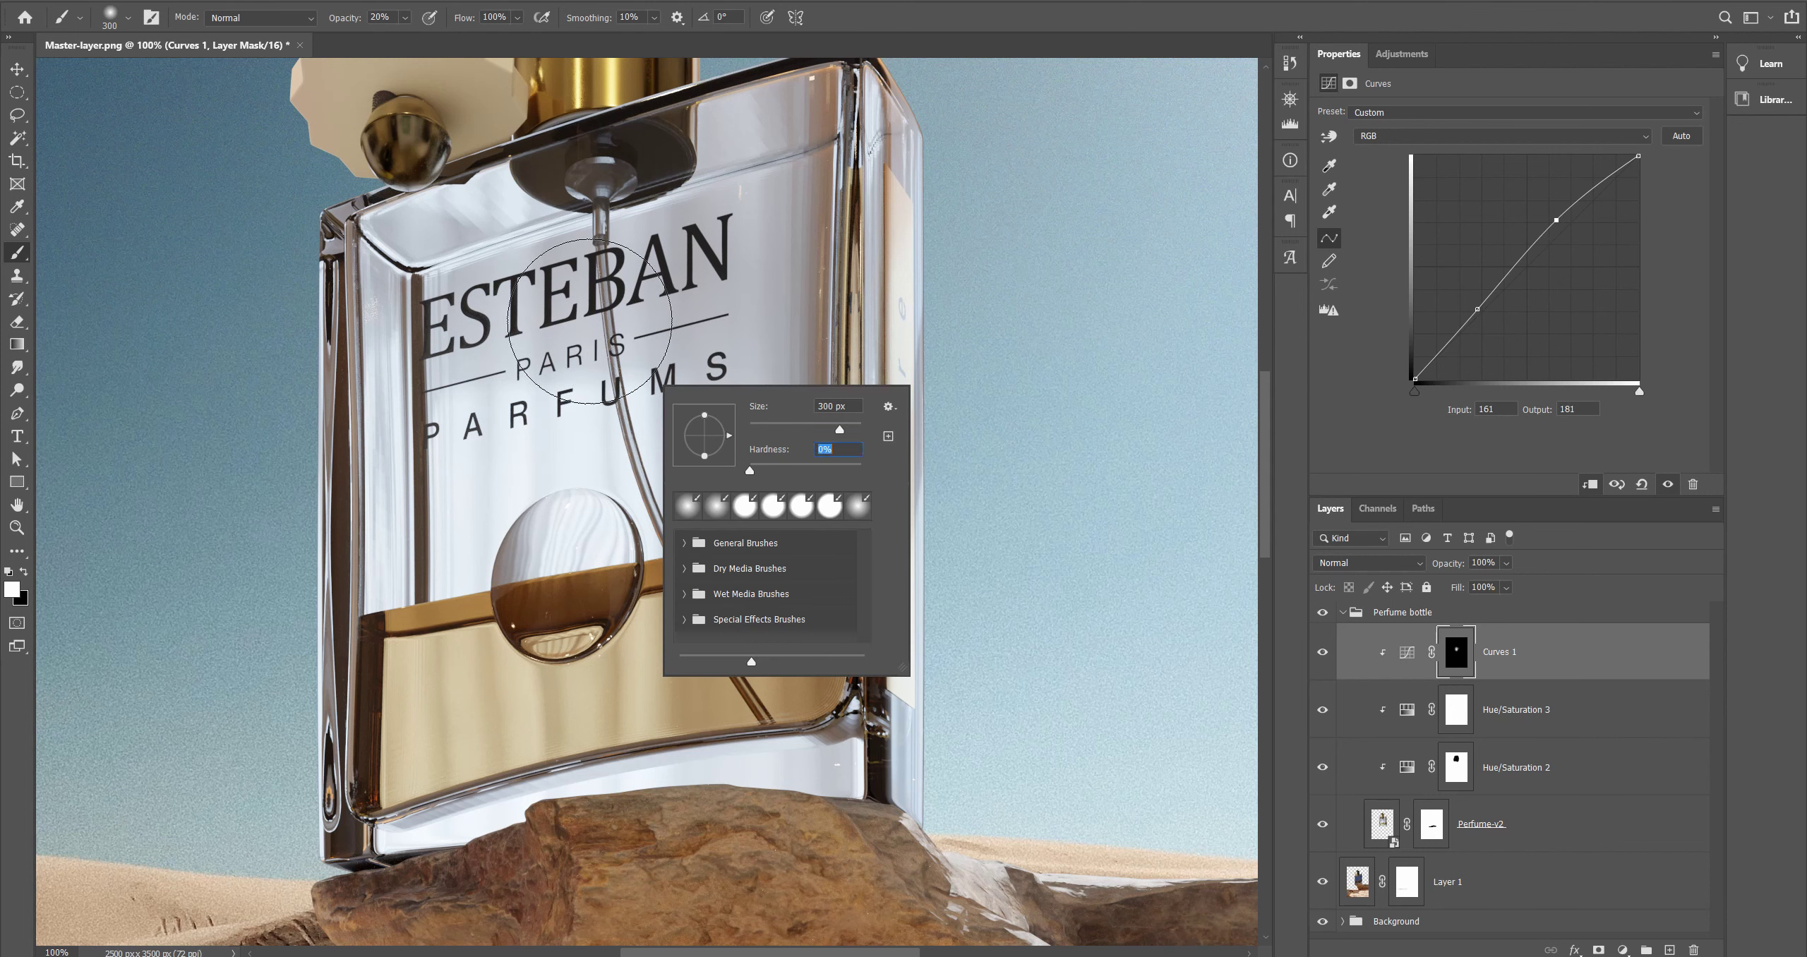
{"action": "left_click", "coordinate": [666, 332]}
{"action": "mouse_move", "coordinate": [716, 454]}
{"action": "left_mouse_down"}
{"action": "mouse_move", "coordinate": [646, 432]}
{"action": "mouse_move", "coordinate": [666, 404]}
{"action": "mouse_move", "coordinate": [565, 404]}
{"action": "mouse_move", "coordinate": [547, 497]}
{"action": "mouse_move", "coordinate": [576, 565]}
{"action": "mouse_move", "coordinate": [562, 561]}
{"action": "mouse_move", "coordinate": [706, 452]}
{"action": "mouse_move", "coordinate": [755, 310]}
{"action": "mouse_move", "coordinate": [738, 424]}
{"action": "mouse_move", "coordinate": [539, 431]}
{"action": "mouse_move", "coordinate": [564, 480]}
{"action": "mouse_move", "coordinate": [466, 452]}
{"action": "mouse_move", "coordinate": [459, 394]}
{"action": "mouse_move", "coordinate": [597, 415]}
{"action": "mouse_move", "coordinate": [678, 373]}
{"action": "mouse_move", "coordinate": [565, 283]}
{"action": "mouse_move", "coordinate": [480, 268]}
{"action": "mouse_move", "coordinate": [565, 346]}
{"action": "mouse_move", "coordinate": [696, 353]}
{"action": "mouse_move", "coordinate": [704, 493]}
{"action": "mouse_move", "coordinate": [746, 193]}
{"action": "mouse_move", "coordinate": [730, 249]}
{"action": "mouse_move", "coordinate": [635, 326]}
{"action": "left_mouse_up"}
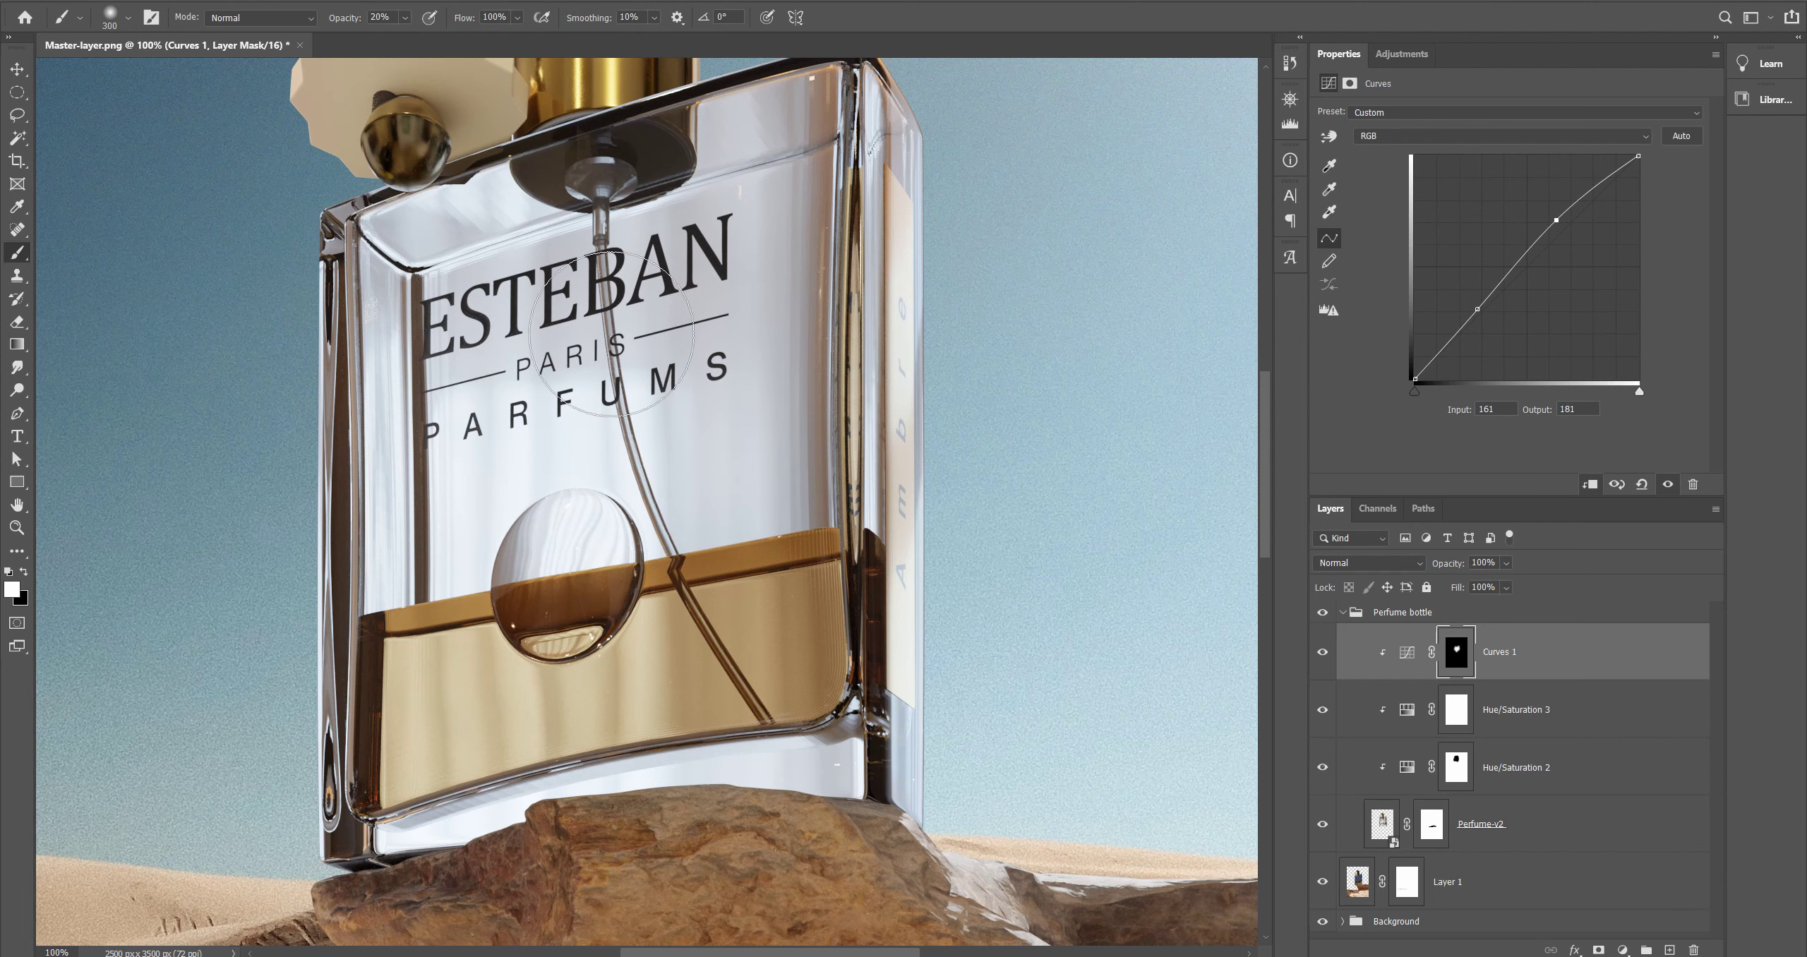
Step: Raise the Curves 1 highlight point to input 152, output 185, and compare the bottle with the adjustment off and on
{"action": "key", "text": "3"}
{"action": "left_click_drag", "start_coordinate": [1559, 221], "coordinate": [1549, 216]}
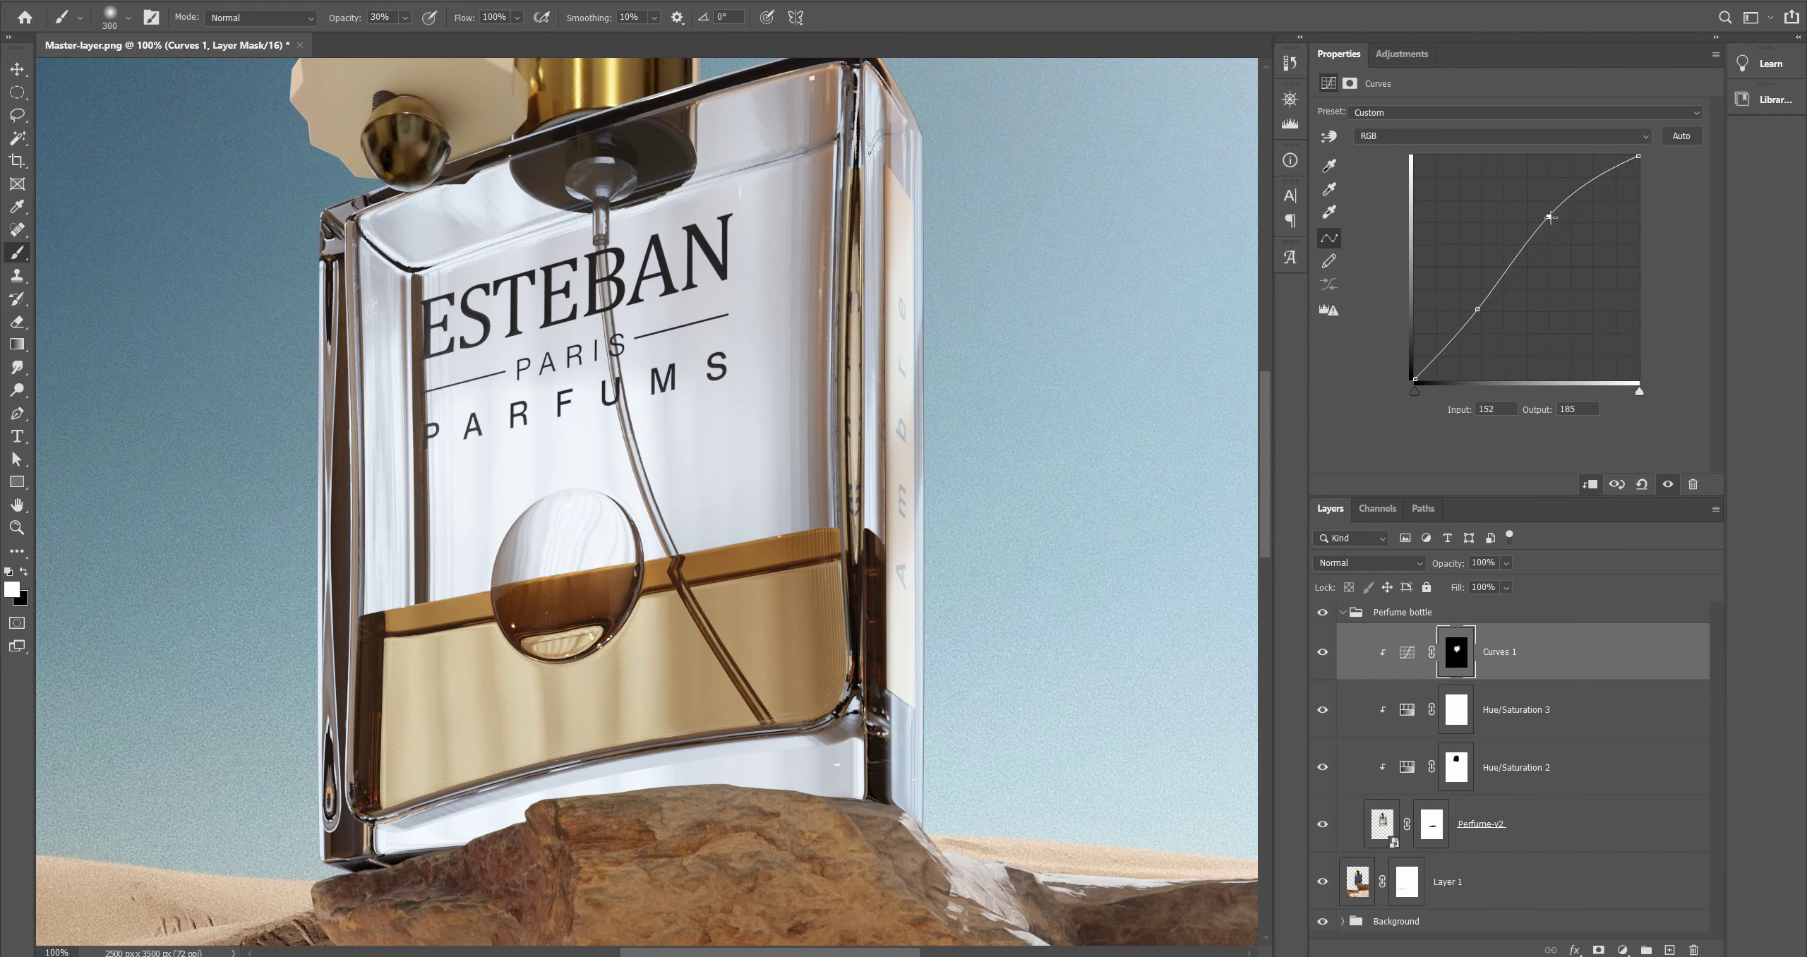
{"action": "key", "text": "space"}
{"action": "scroll", "coordinate": [820, 375], "scroll_direction": "down", "scroll_amount": 3, "text": "alt"}
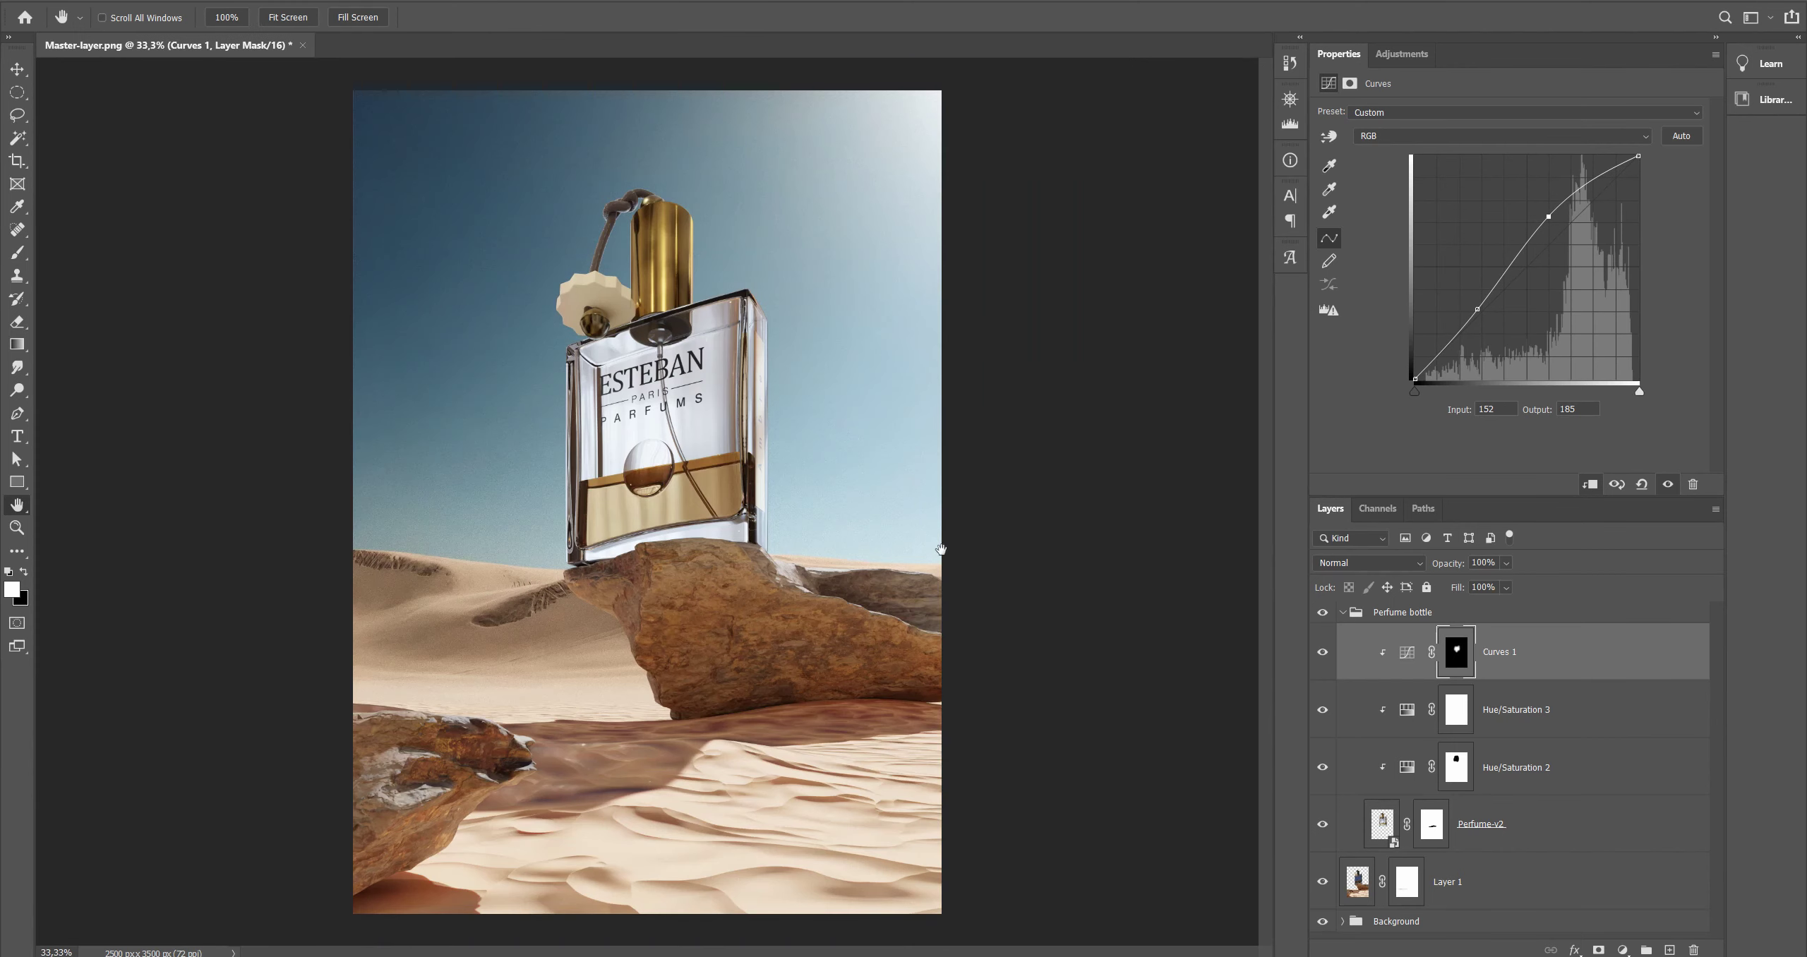
{"action": "left_click", "coordinate": [1322, 651]}
{"action": "left_click", "coordinate": [1323, 651]}
{"action": "left_click", "coordinate": [1322, 652]}
{"action": "left_click", "coordinate": [1323, 652]}
{"action": "left_click", "coordinate": [1322, 652]}
{"action": "left_click", "coordinate": [1323, 651]}
{"action": "left_click", "coordinate": [1322, 652]}
{"action": "left_click", "coordinate": [1323, 651]}
Step: Add another Curves adjustment clipped to the bottle, brightening the gold cap's midtones from input 124 to output 147
{"action": "scroll", "coordinate": [602, 385], "scroll_direction": "up", "scroll_amount": 2, "text": "alt"}
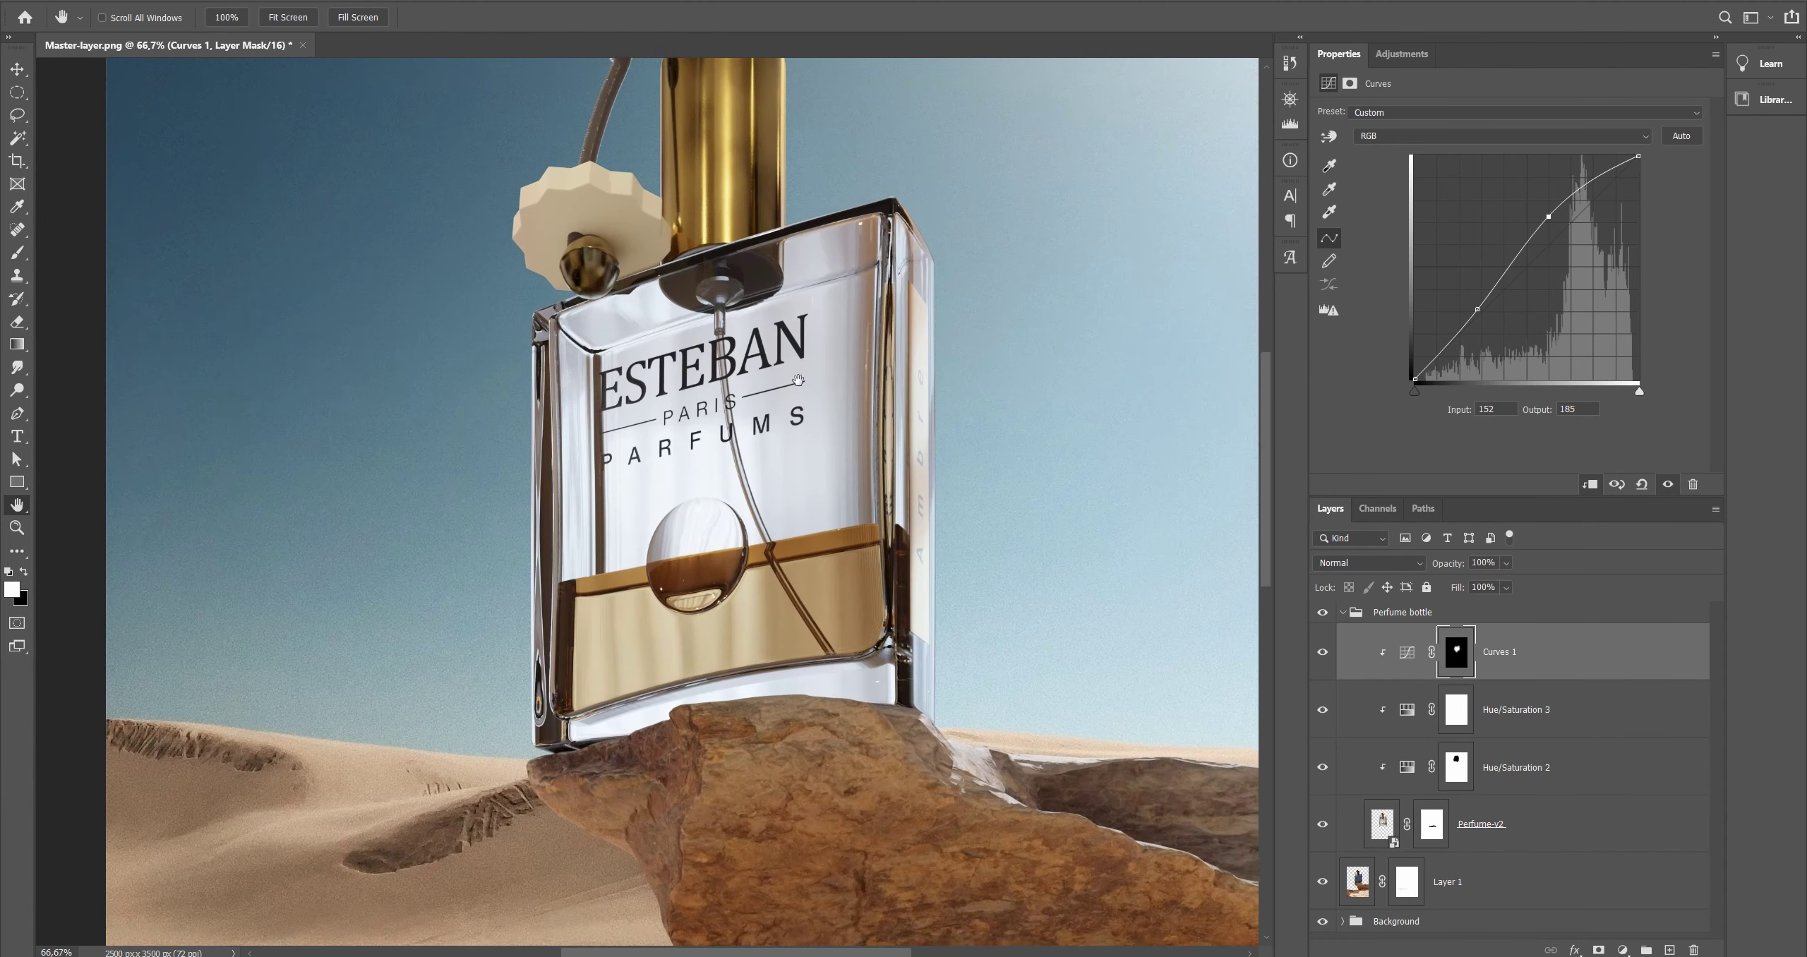
{"action": "scroll", "coordinate": [798, 382], "scroll_direction": "up", "scroll_amount": 3, "text": "alt"}
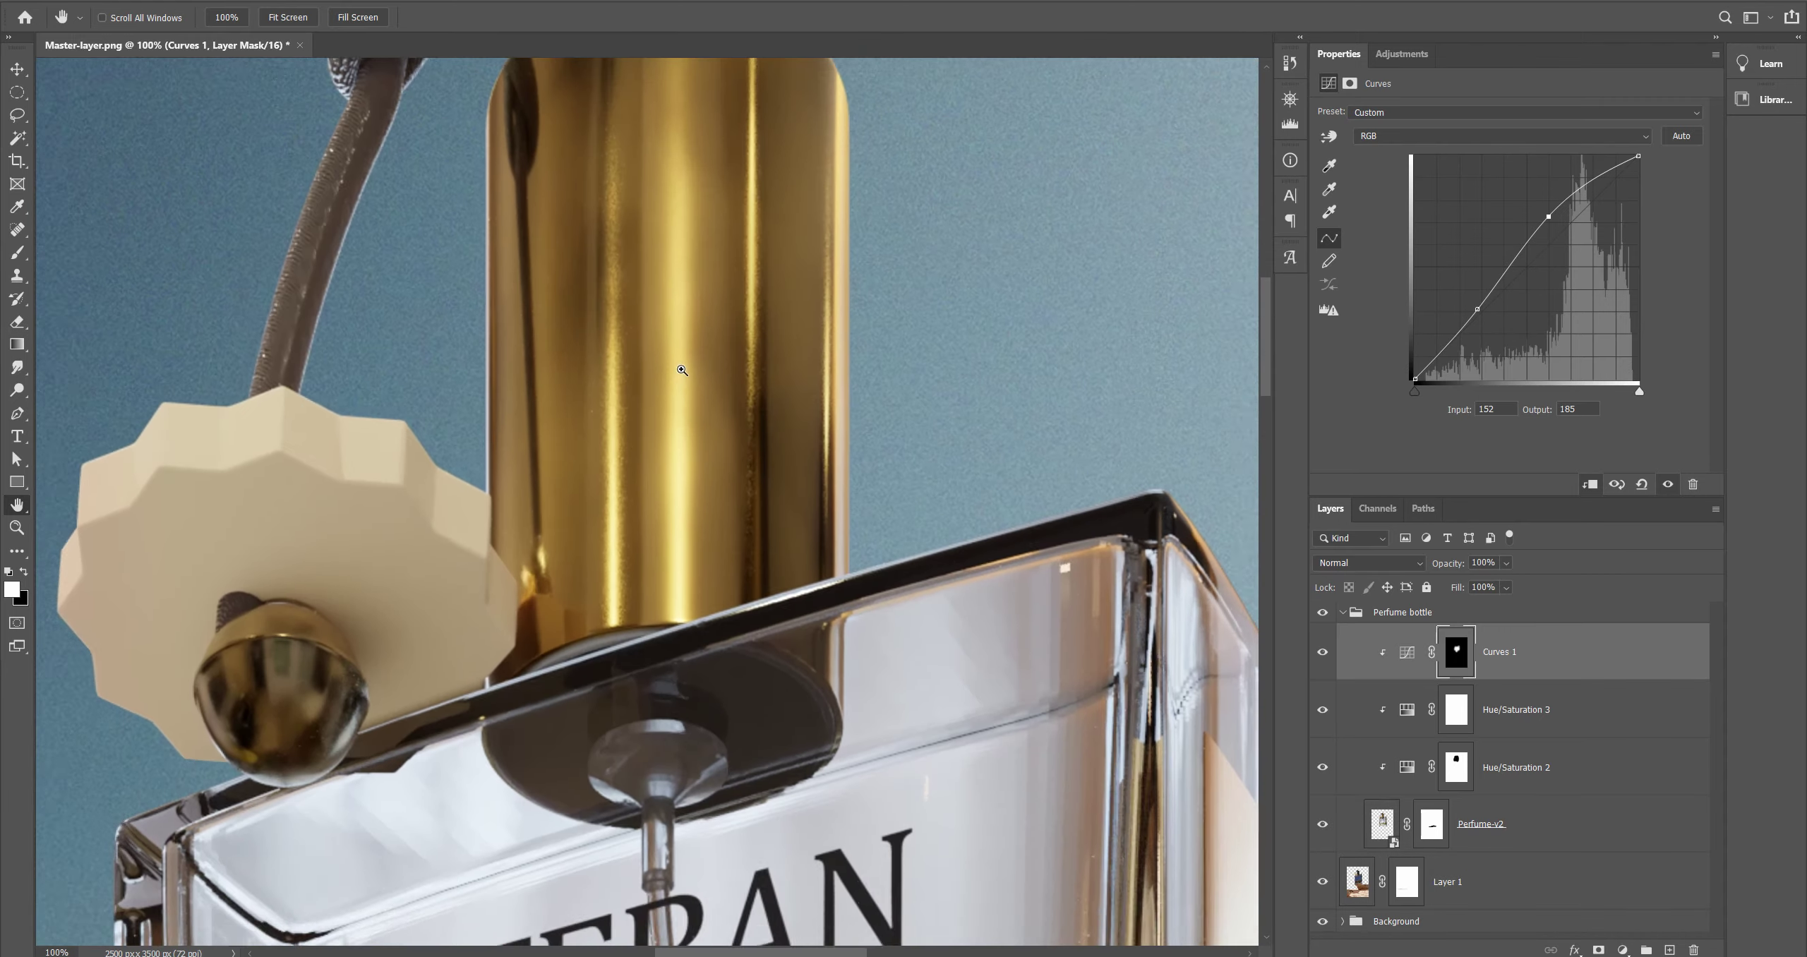
{"action": "left_click", "coordinate": [682, 370], "text": "ctrl"}
{"action": "left_click_drag", "start_coordinate": [684, 338], "coordinate": [679, 446]}
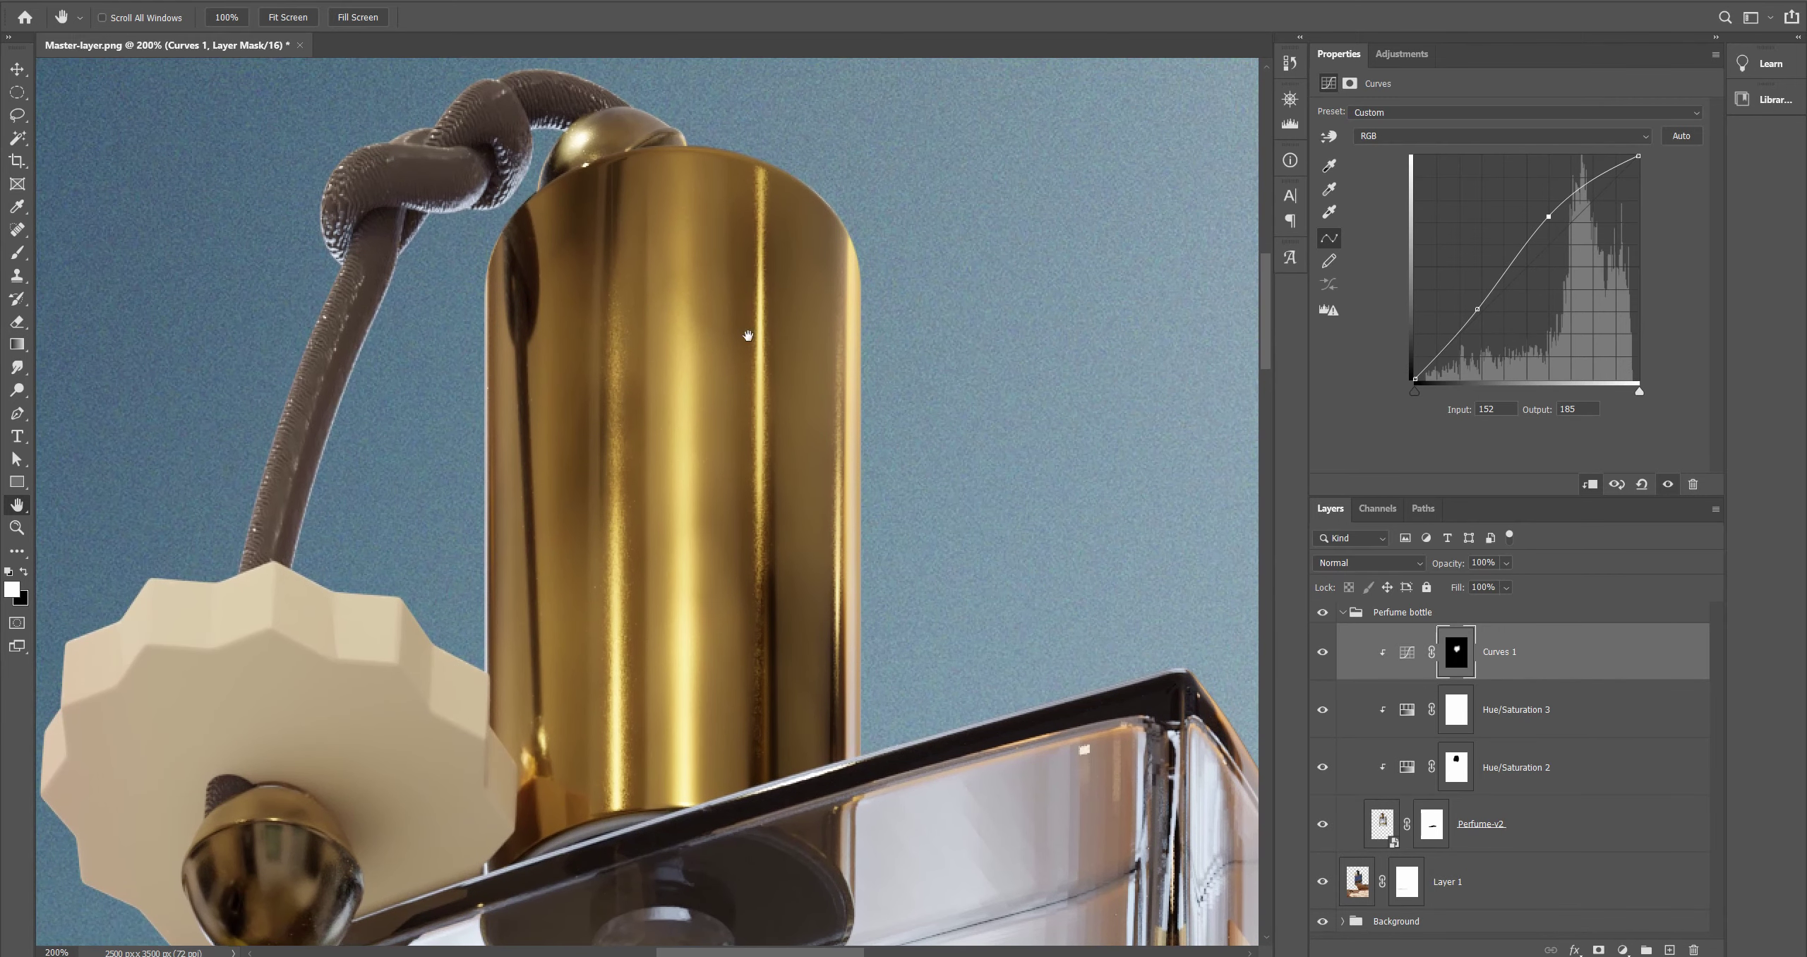
{"action": "mouse_move", "coordinate": [737, 515]}
{"action": "left_mouse_down"}
{"action": "mouse_move", "coordinate": [701, 384]}
{"action": "mouse_move", "coordinate": [719, 510]}
{"action": "left_mouse_up"}
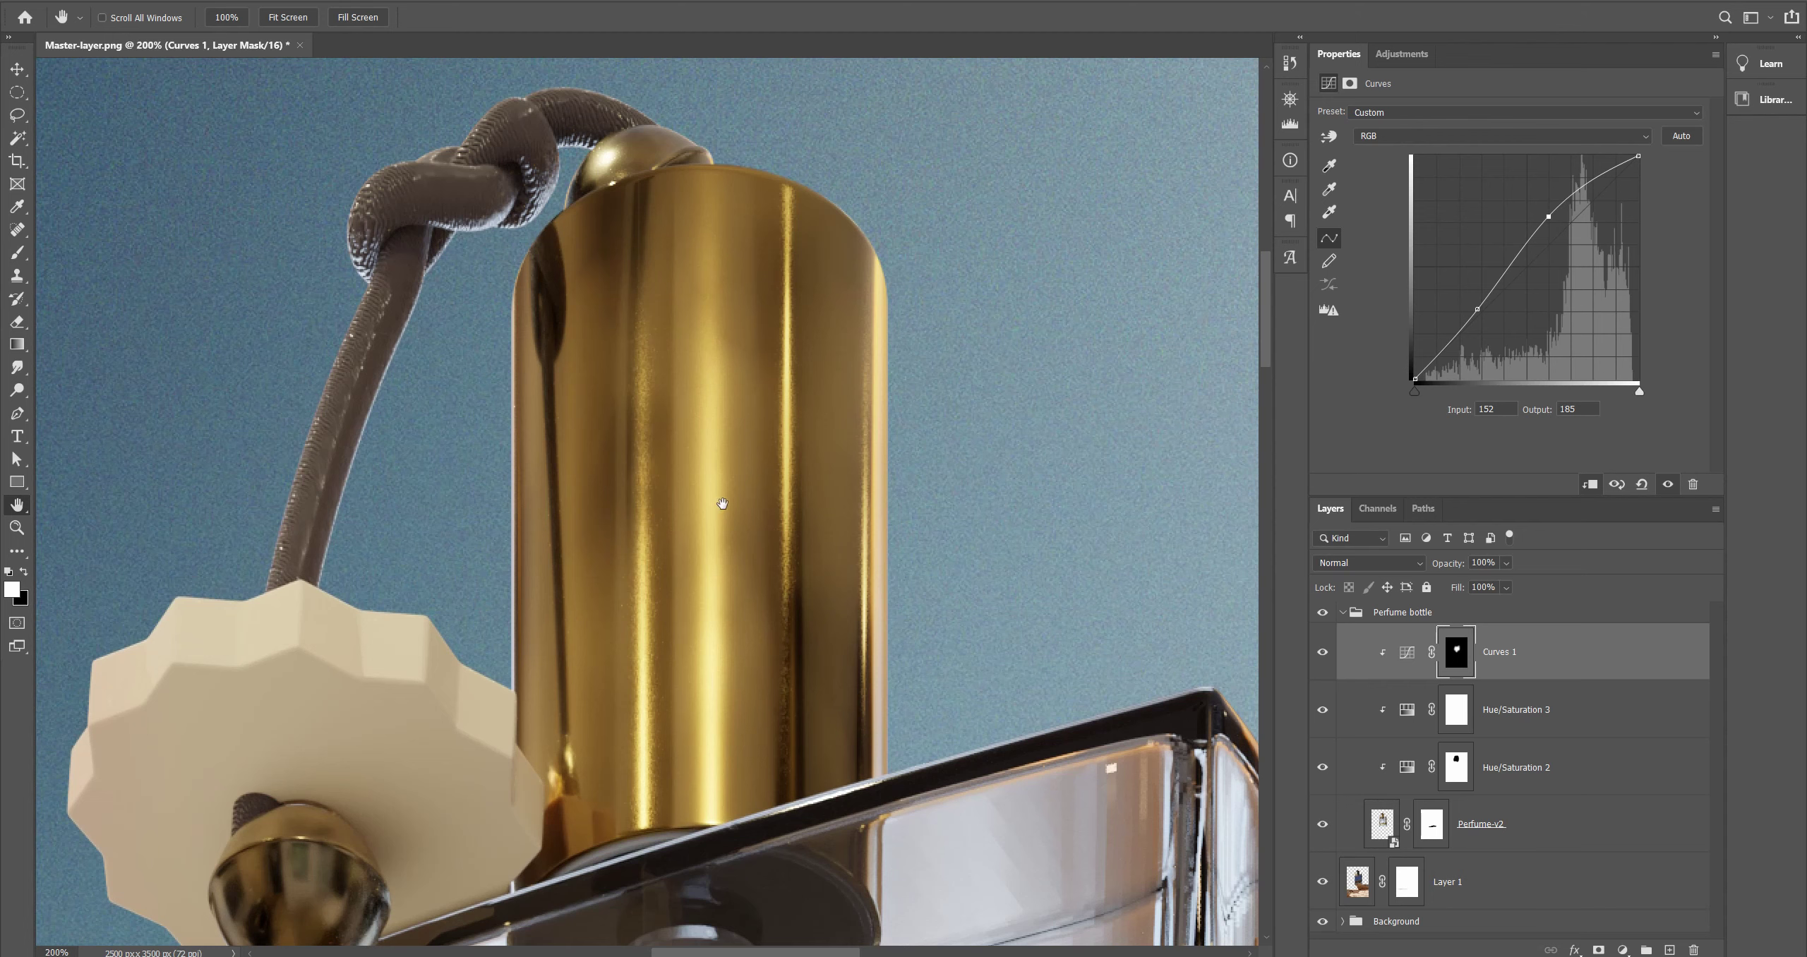
{"action": "left_click", "coordinate": [1623, 949]}
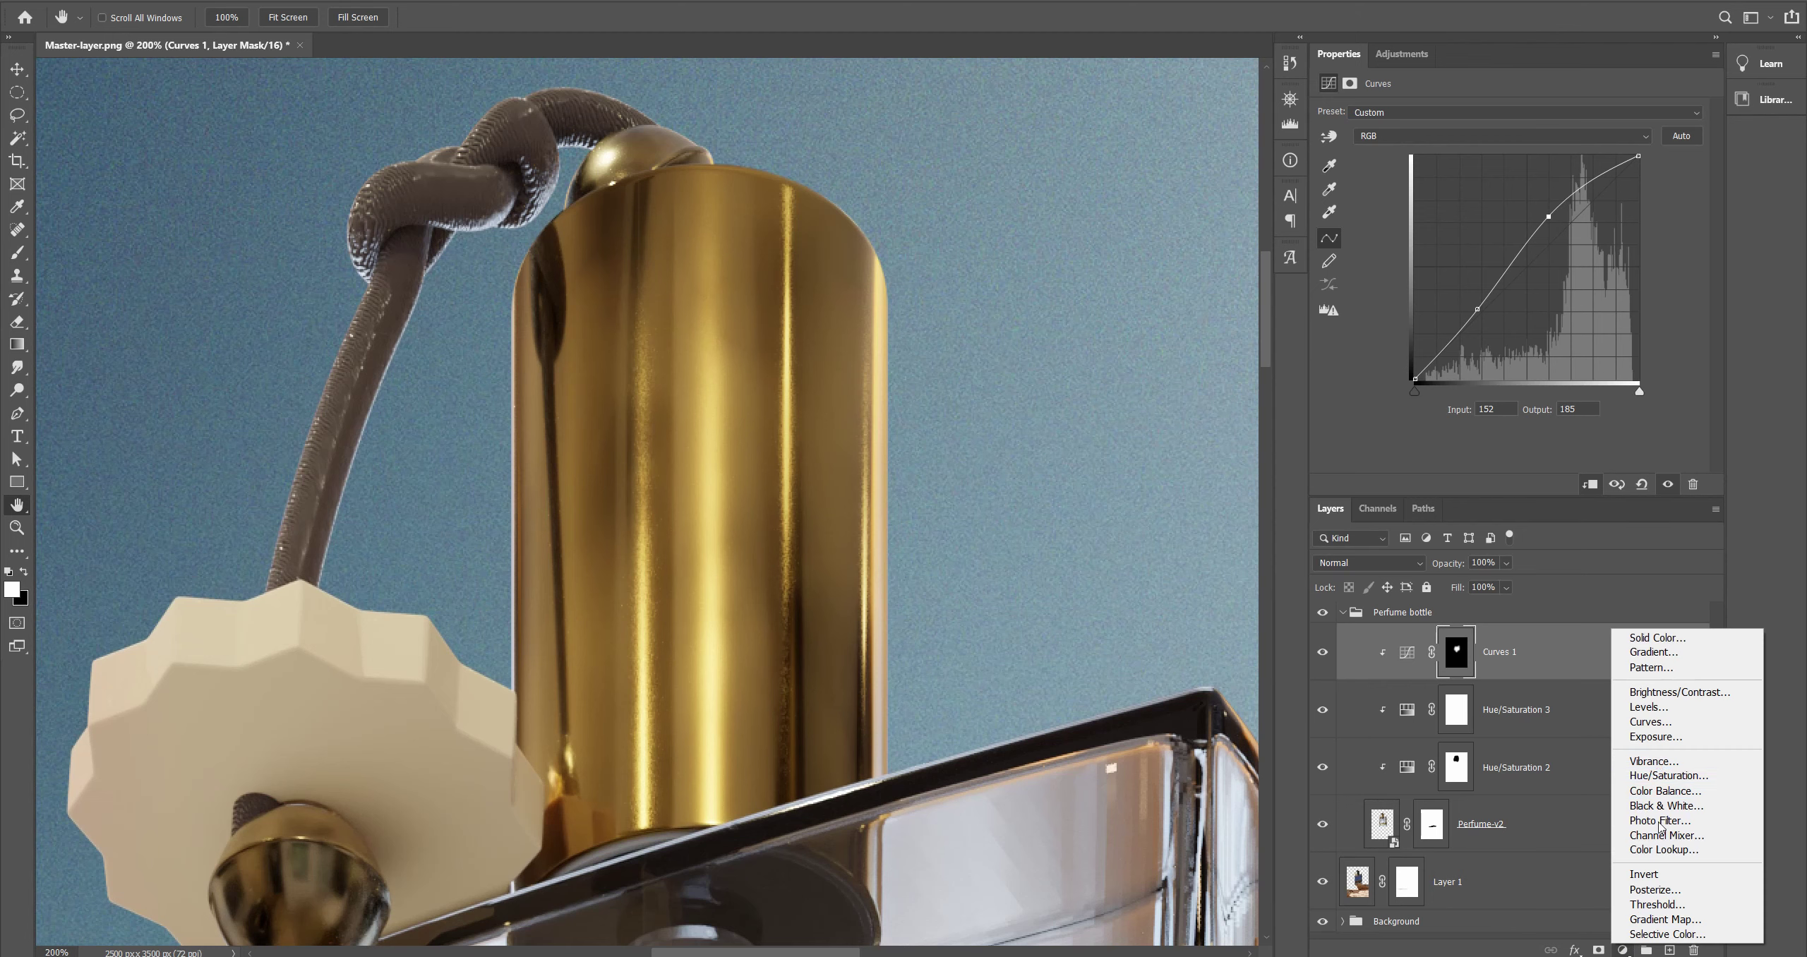
{"action": "left_click", "coordinate": [1648, 726]}
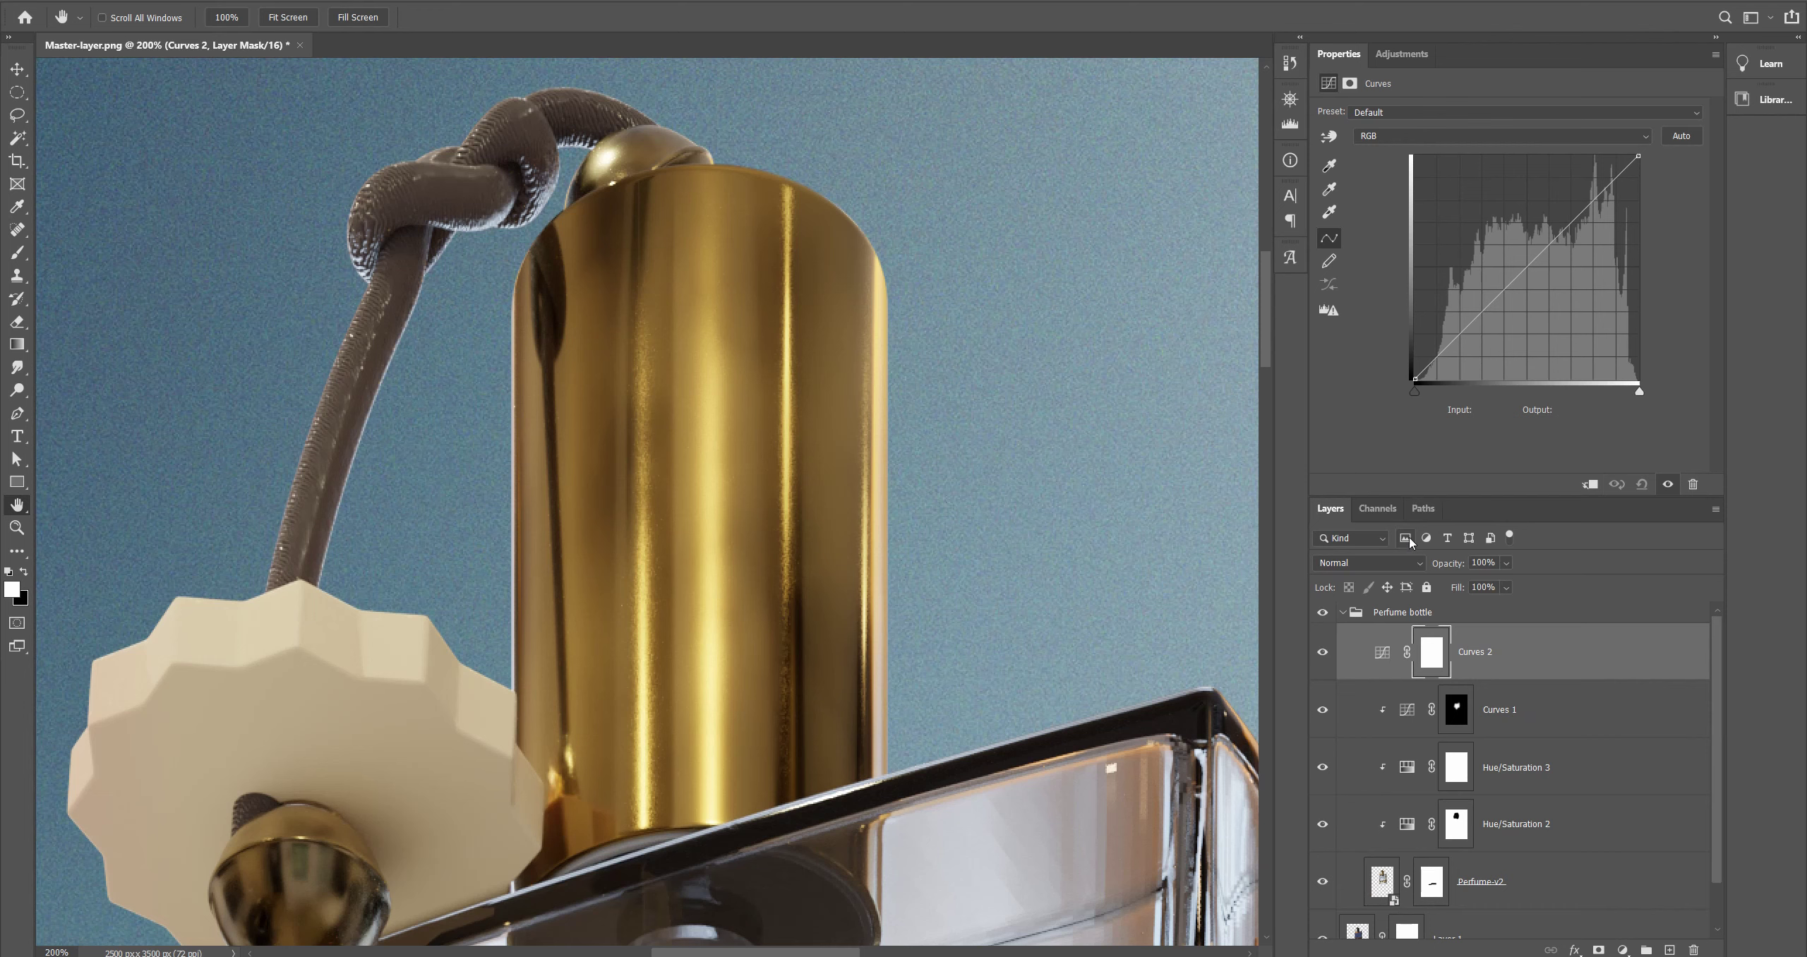
{"action": "key", "text": "ctrl+alt+g"}
{"action": "left_click", "coordinate": [1330, 137]}
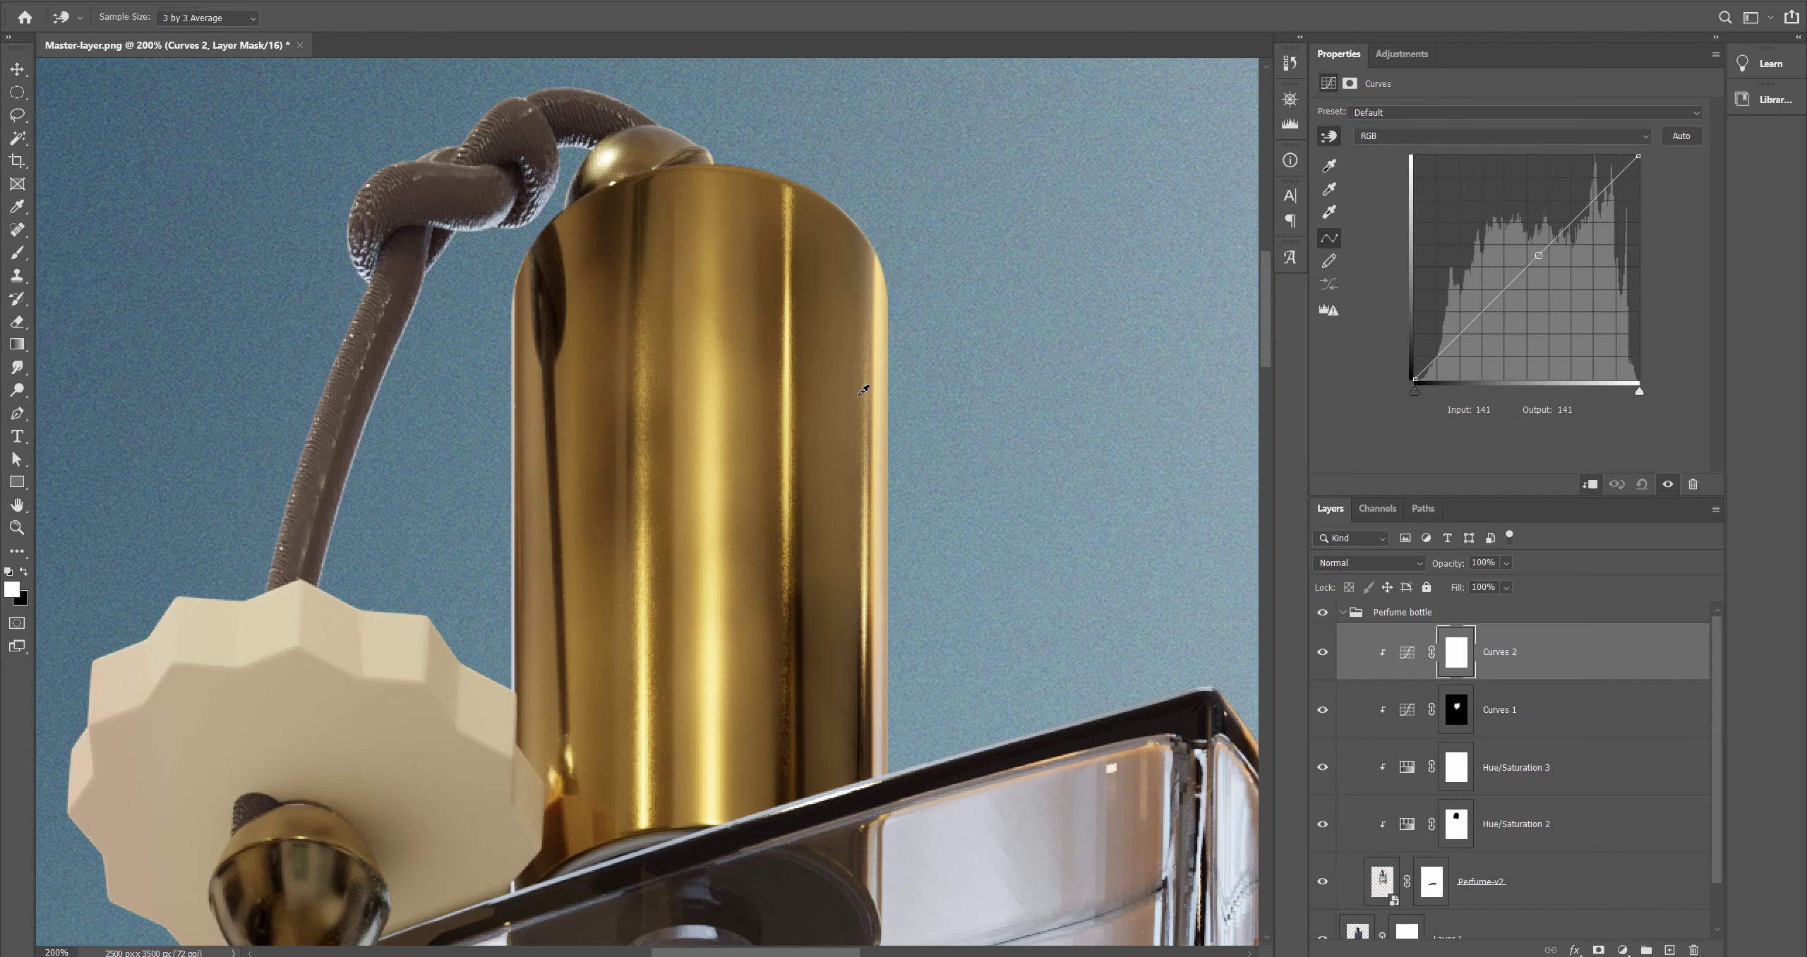
{"action": "left_click_drag", "start_coordinate": [746, 425], "coordinate": [745, 407]}
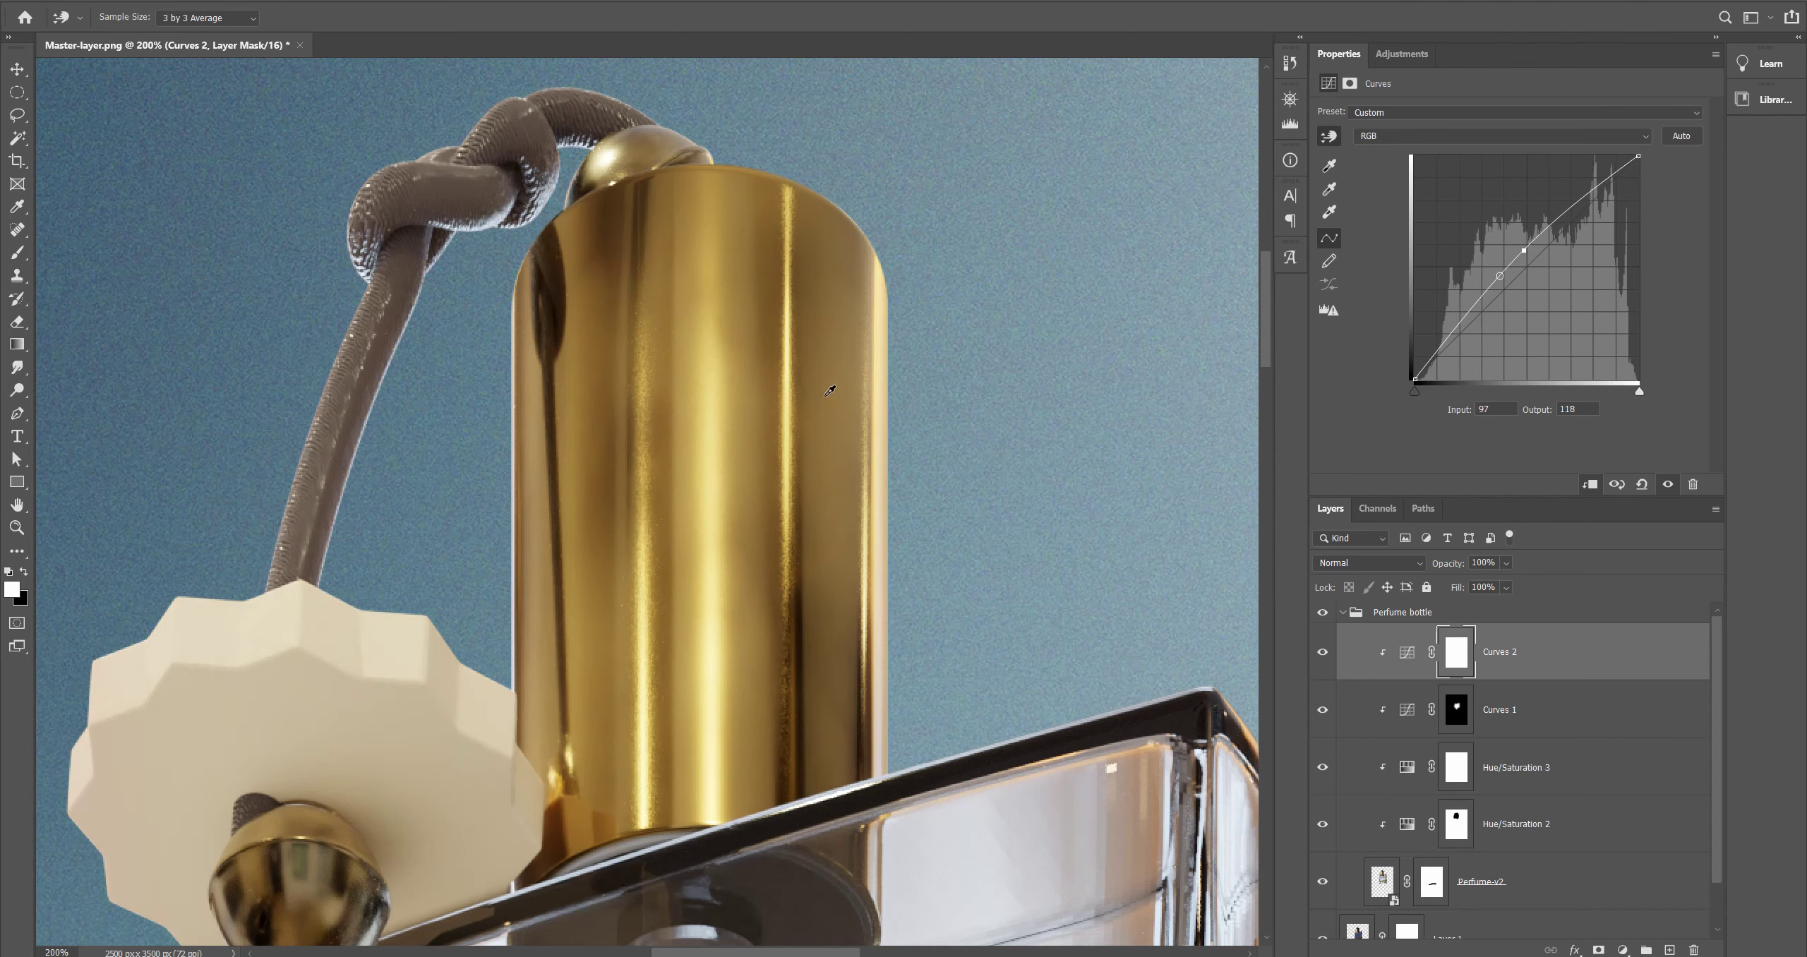
Step: Invert the Curves 2 mask to black and paint white along the gold cap's vertical bands with a soft brush at 30% opacity
{"action": "key", "text": "ctrl+i"}
{"action": "key", "text": "b"}
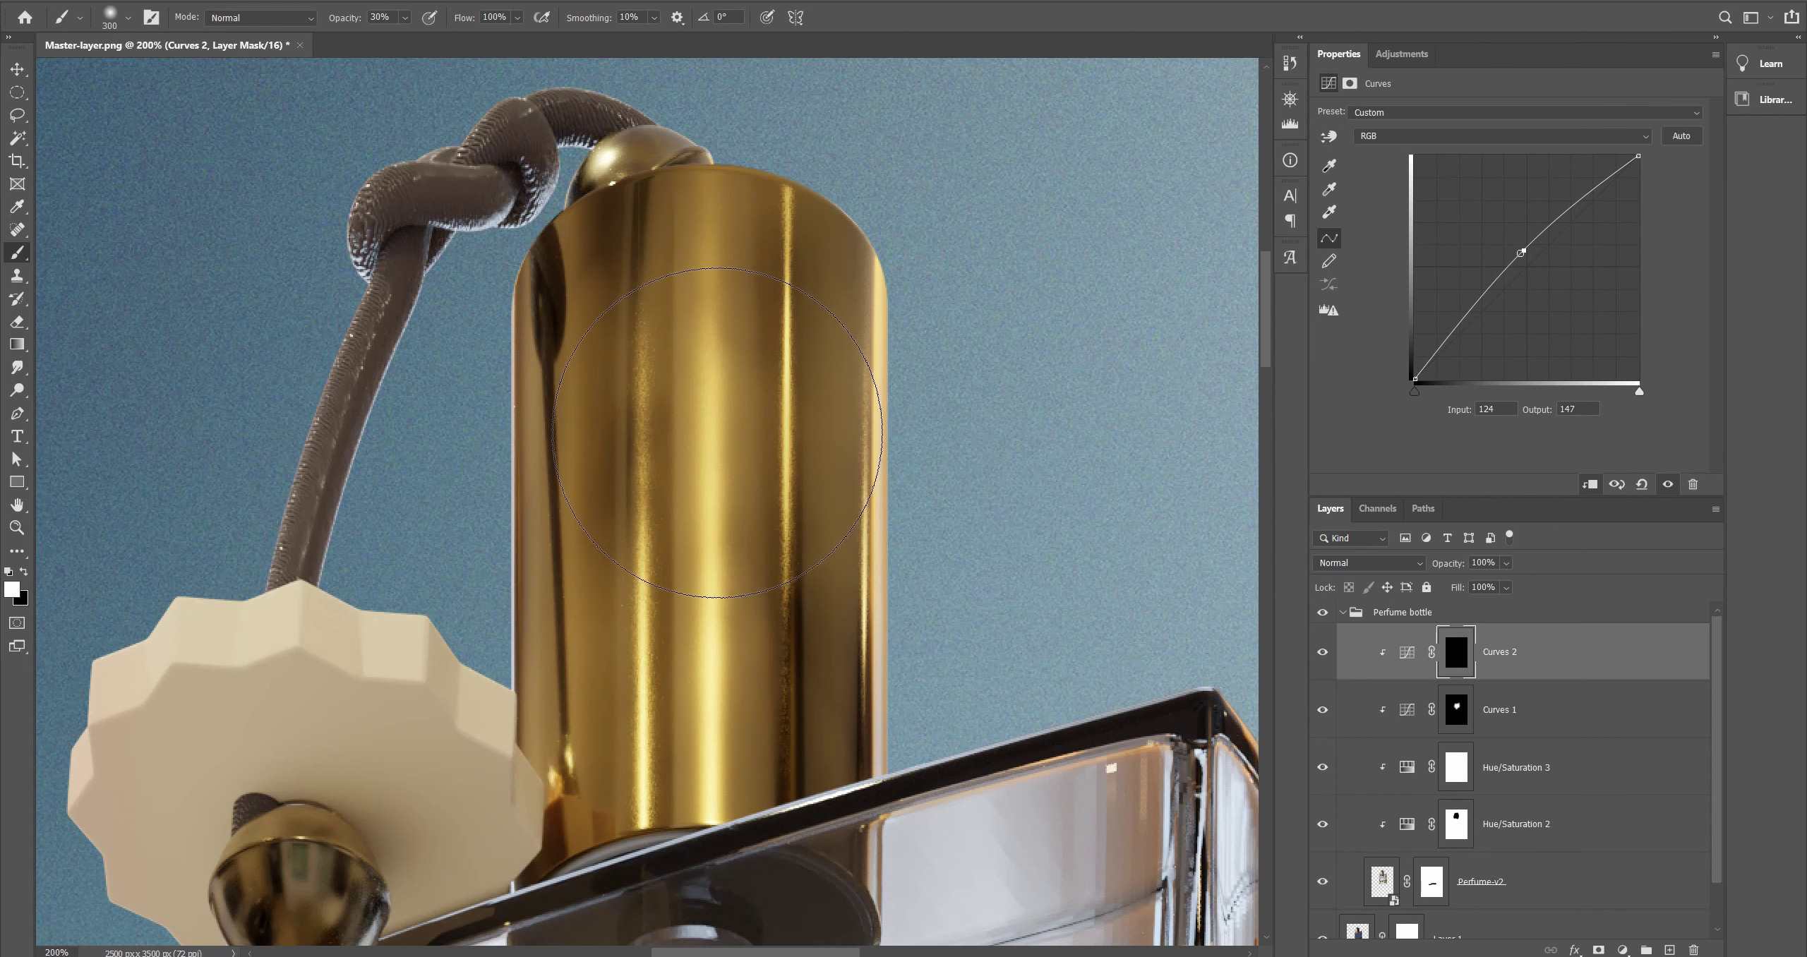
{"action": "mouse_move", "coordinate": [698, 332]}
{"action": "left_mouse_down"}
{"action": "mouse_move", "coordinate": [688, 763]}
{"action": "mouse_move", "coordinate": [726, 296]}
{"action": "left_mouse_up"}
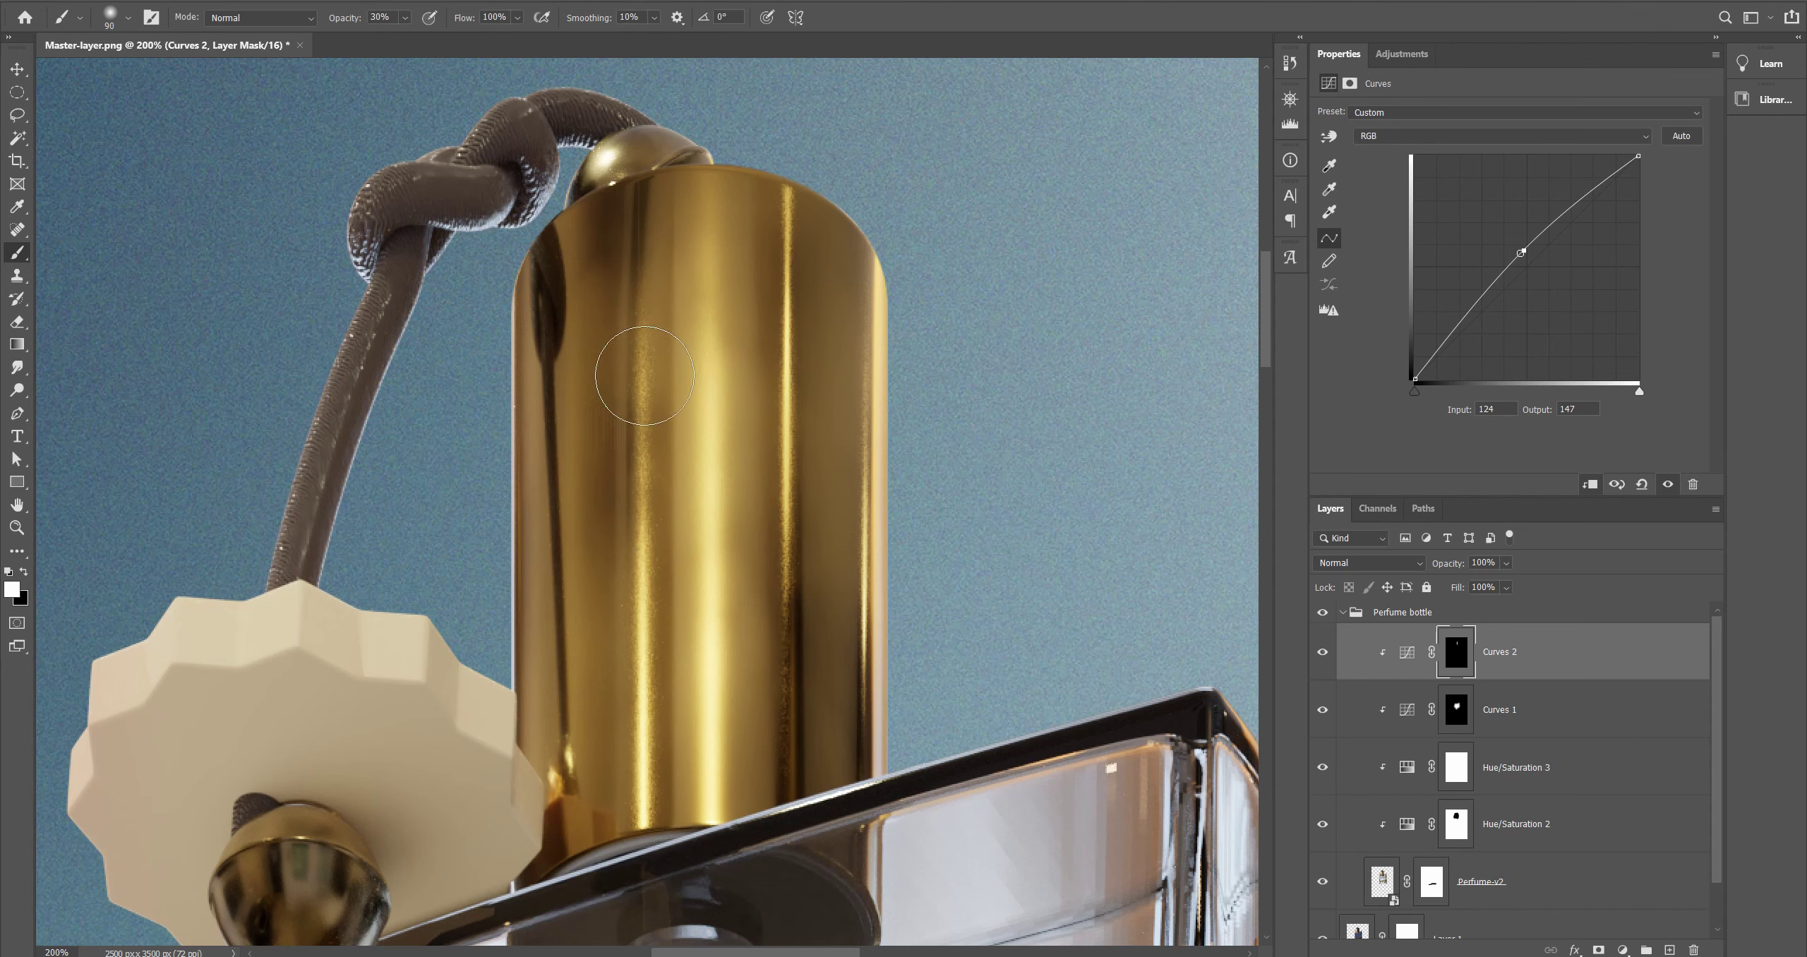
{"action": "mouse_move", "coordinate": [616, 310]}
{"action": "left_mouse_down"}
{"action": "mouse_move", "coordinate": [608, 677]}
{"action": "mouse_move", "coordinate": [587, 783]}
{"action": "left_mouse_up"}
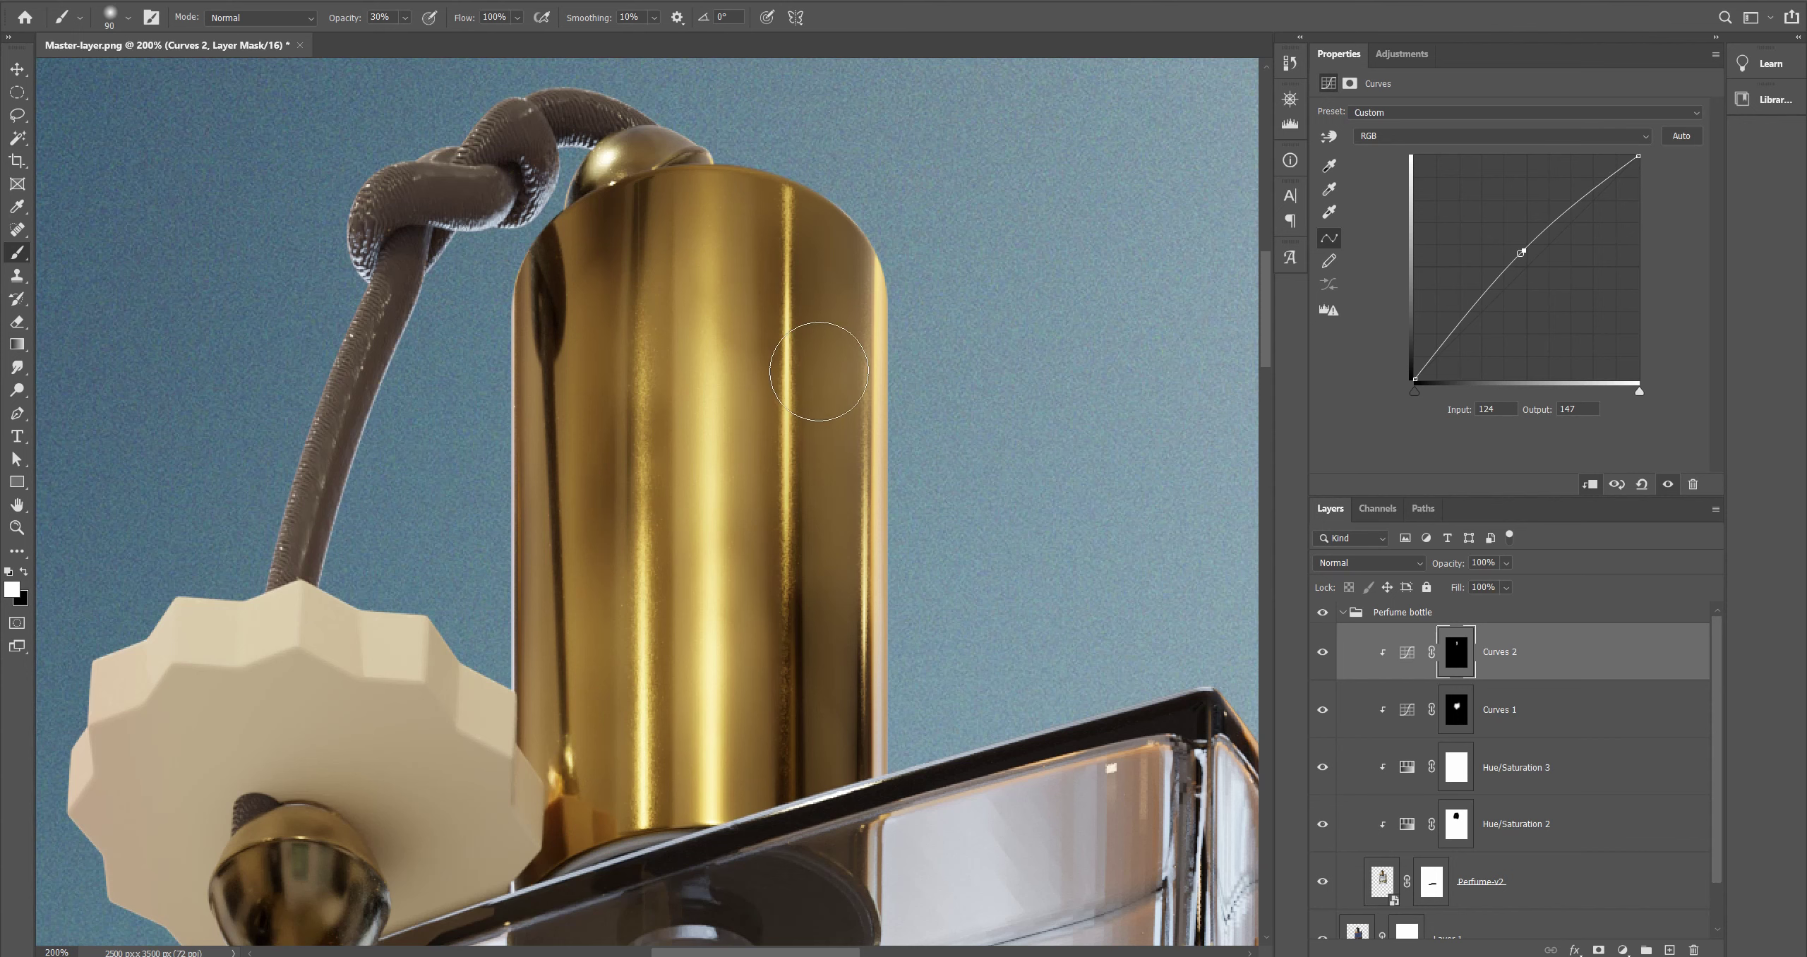
{"action": "left_click_drag", "start_coordinate": [821, 371], "coordinate": [816, 725]}
{"action": "right_click", "coordinate": [791, 311]}
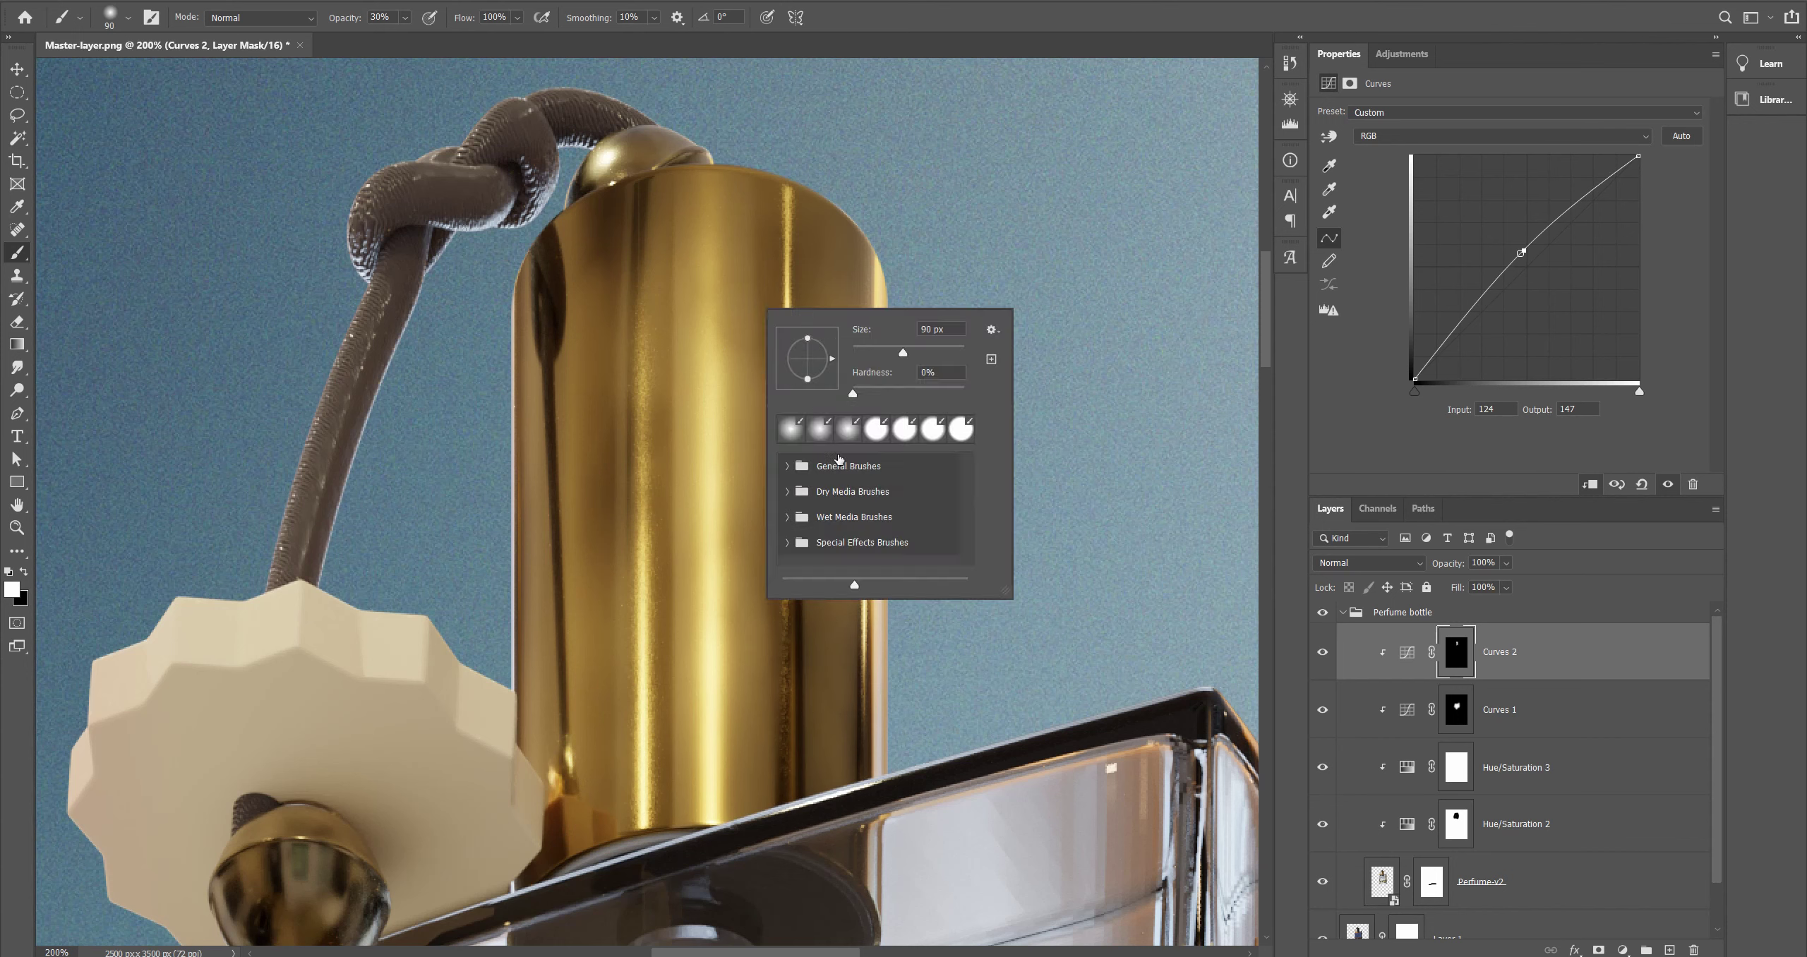
{"action": "key", "text": "Return"}
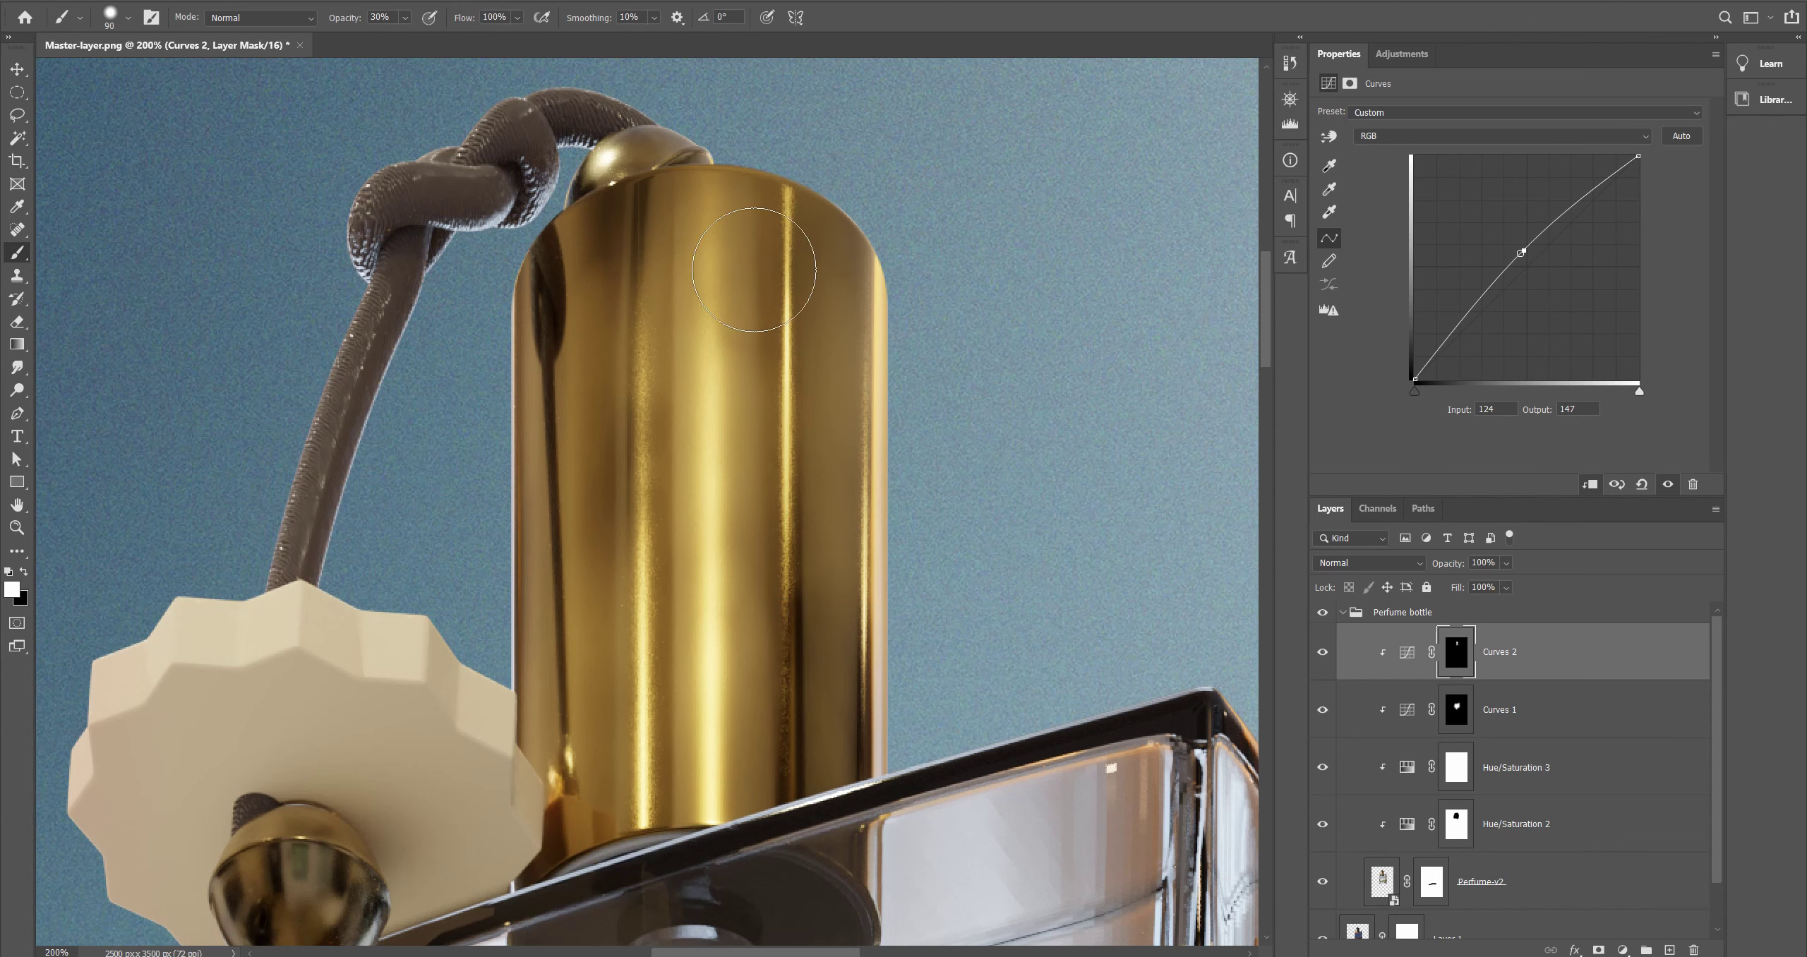
{"action": "mouse_move", "coordinate": [800, 591]}
{"action": "left_mouse_down"}
{"action": "mouse_move", "coordinate": [809, 371]}
{"action": "mouse_move", "coordinate": [706, 255]}
{"action": "mouse_move", "coordinate": [616, 287]}
{"action": "mouse_move", "coordinate": [641, 718]}
{"action": "mouse_move", "coordinate": [667, 339]}
{"action": "mouse_move", "coordinate": [647, 202]}
{"action": "mouse_move", "coordinate": [727, 396]}
{"action": "mouse_move", "coordinate": [798, 743]}
{"action": "mouse_move", "coordinate": [825, 521]}
{"action": "mouse_move", "coordinate": [763, 422]}
{"action": "mouse_move", "coordinate": [706, 261]}
{"action": "mouse_move", "coordinate": [718, 353]}
{"action": "mouse_move", "coordinate": [819, 424]}
{"action": "mouse_move", "coordinate": [821, 304]}
{"action": "left_mouse_up"}
{"action": "key", "text": "h"}
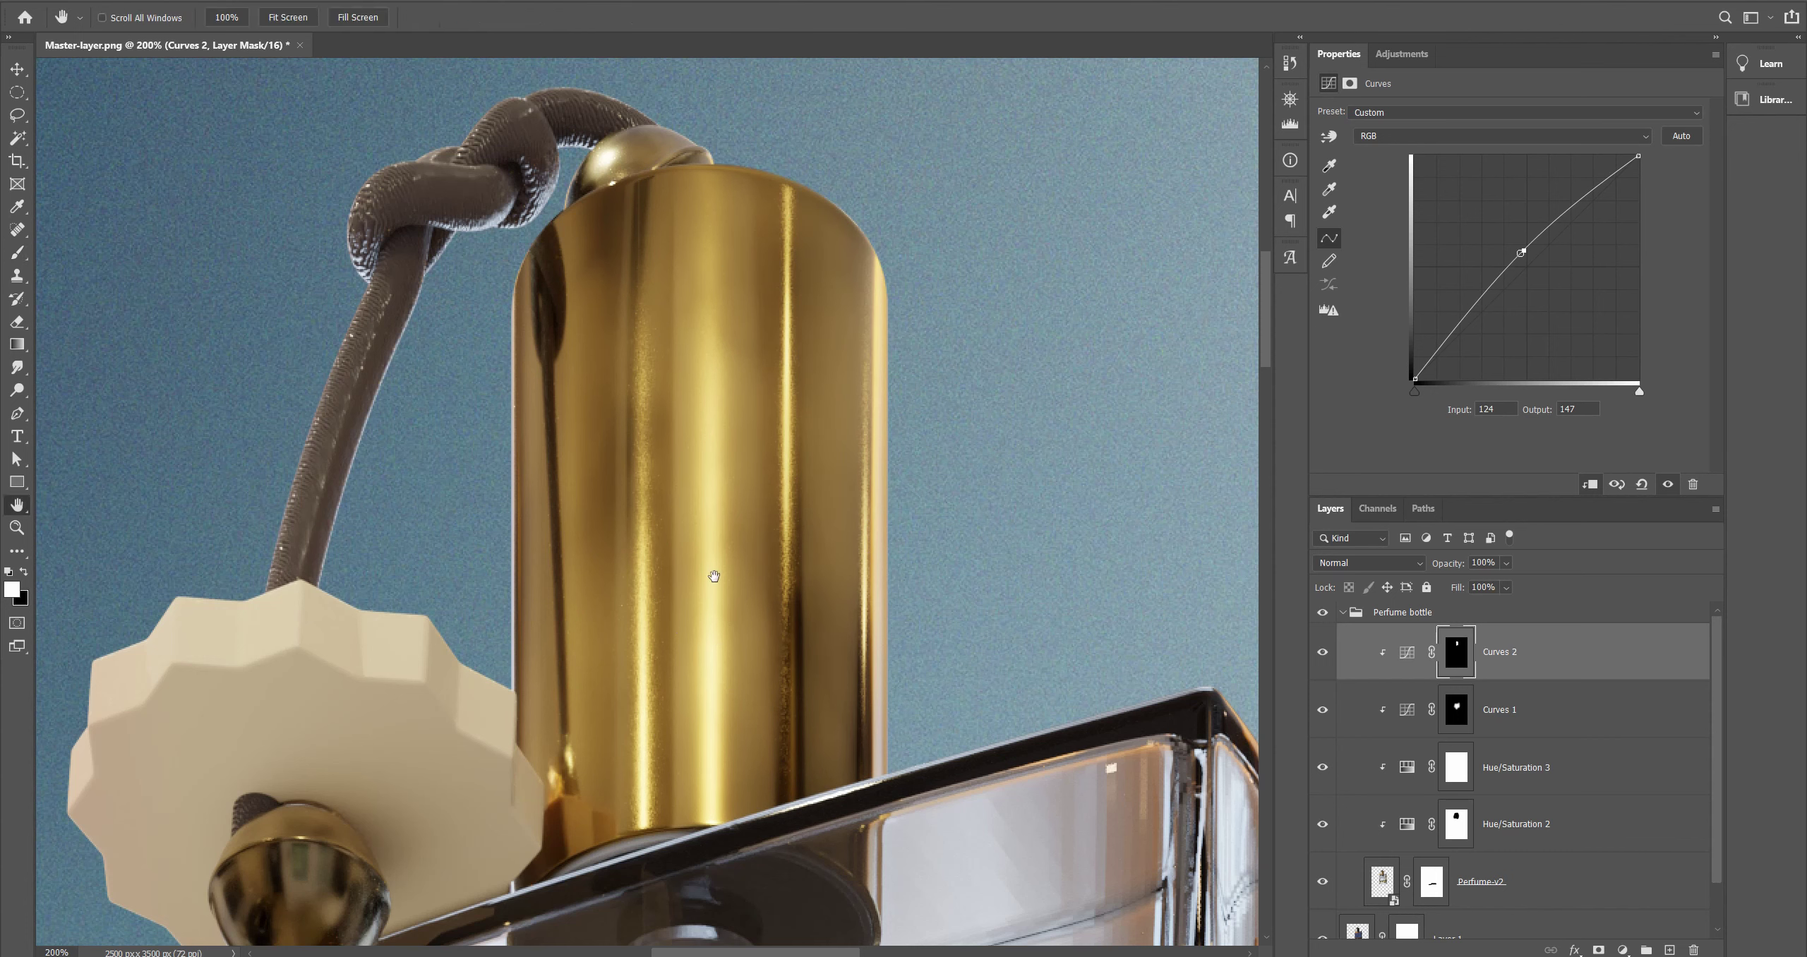
Step: Compare the gold cap with Curves 2 off and on, and review the bottle at a smaller zoom
{"action": "left_click", "coordinate": [1326, 664]}
{"action": "left_click", "coordinate": [1327, 664]}
{"action": "left_click", "coordinate": [1327, 665]}
{"action": "left_click", "coordinate": [1326, 665]}
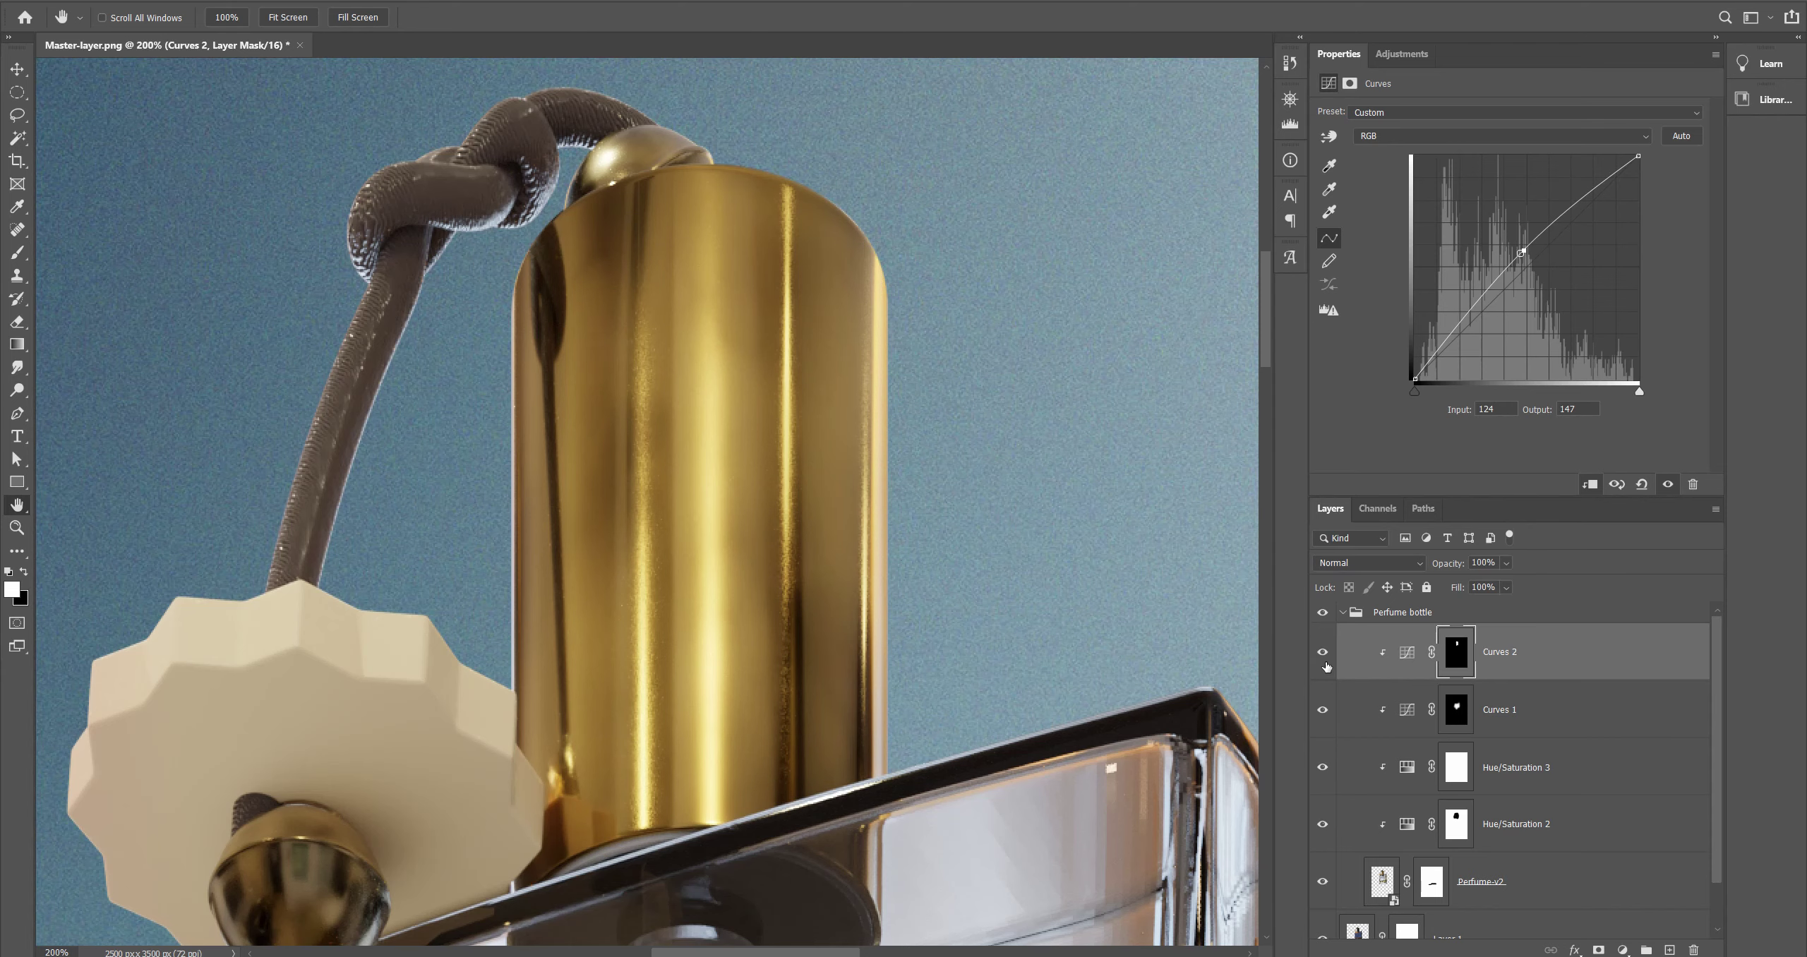
{"action": "left_click", "coordinate": [1326, 667]}
{"action": "left_click", "coordinate": [1327, 667]}
{"action": "scroll", "coordinate": [939, 584], "scroll_direction": "down", "scroll_amount": 3, "text": "alt"}
{"action": "left_click_drag", "start_coordinate": [937, 644], "coordinate": [820, 377]}
{"action": "left_click_drag", "start_coordinate": [807, 507], "coordinate": [770, 379]}
{"action": "key", "text": "ctrl+minus"}
{"action": "key", "text": "ctrl+minus"}
Step: Create a new empty layer above Curves 2 for retouching the bottle's liquid
{"action": "key", "text": "ctrl+plus"}
{"action": "key", "text": "ctrl+plus"}
{"action": "key", "text": "ctrl+plus"}
{"action": "key", "text": "ctrl+plus"}
{"action": "left_click_drag", "start_coordinate": [687, 543], "coordinate": [731, 658]}
{"action": "left_click", "coordinate": [731, 659], "text": "ctrl"}
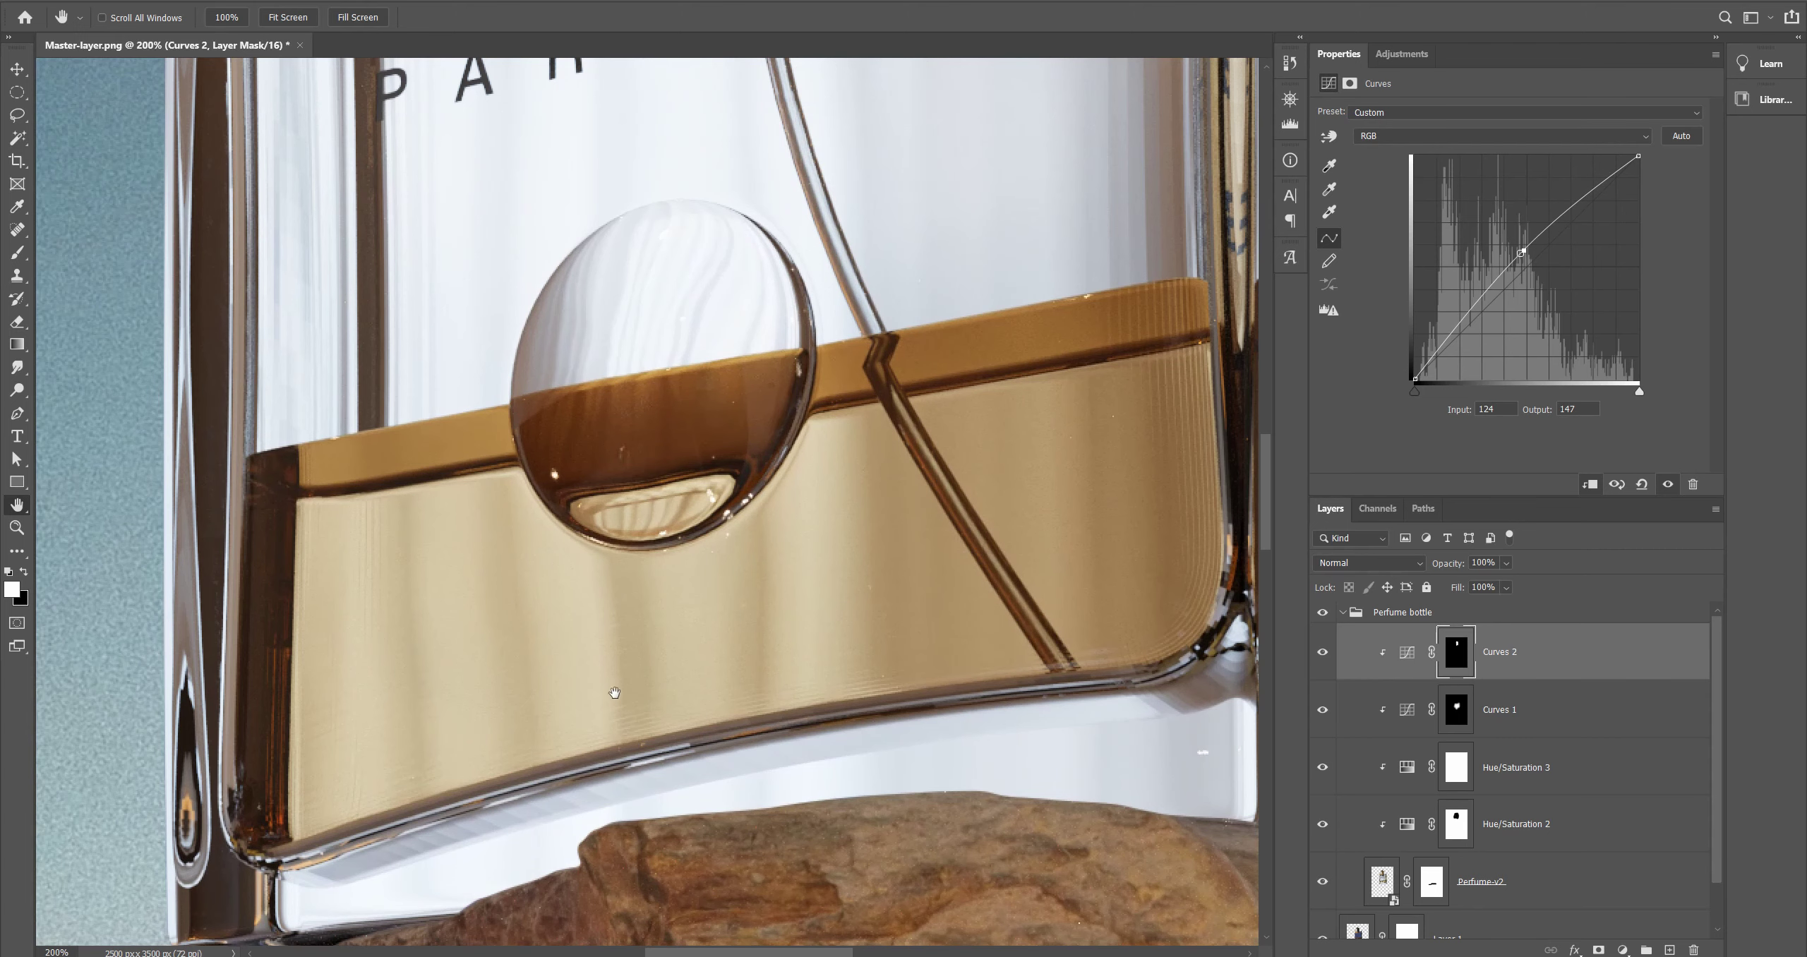
{"action": "left_click_drag", "start_coordinate": [484, 749], "coordinate": [536, 613]}
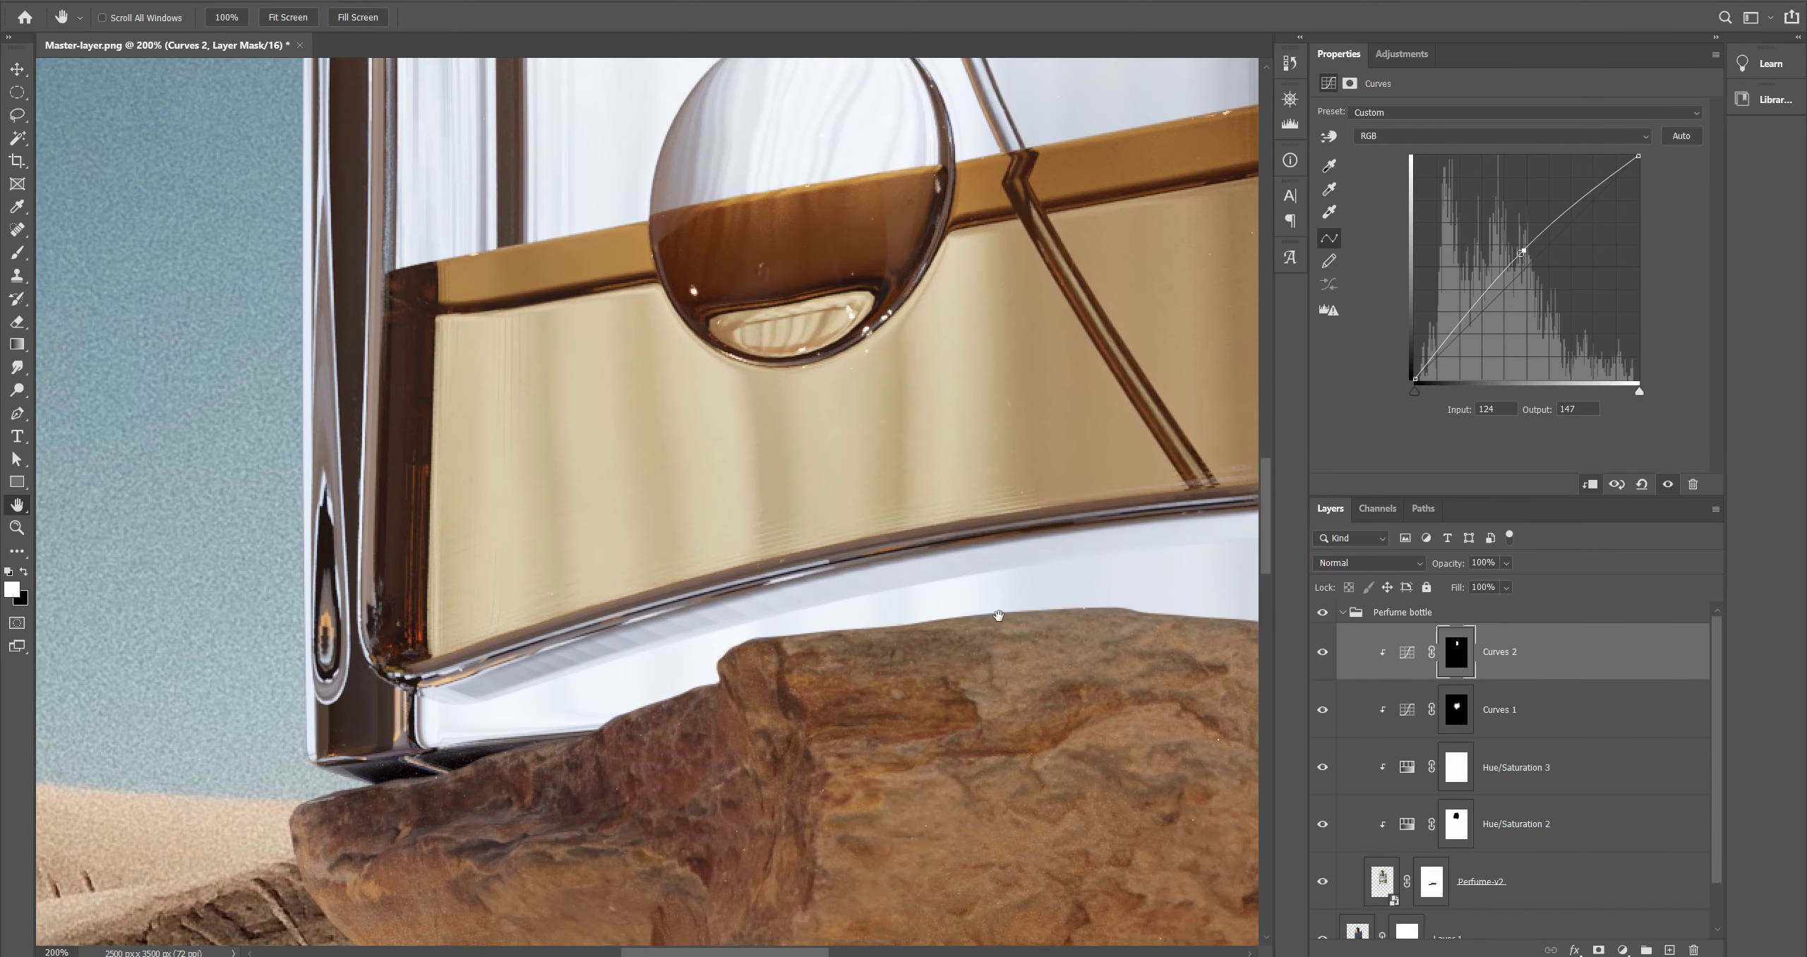
{"action": "key", "text": "ctrl+shift+n"}
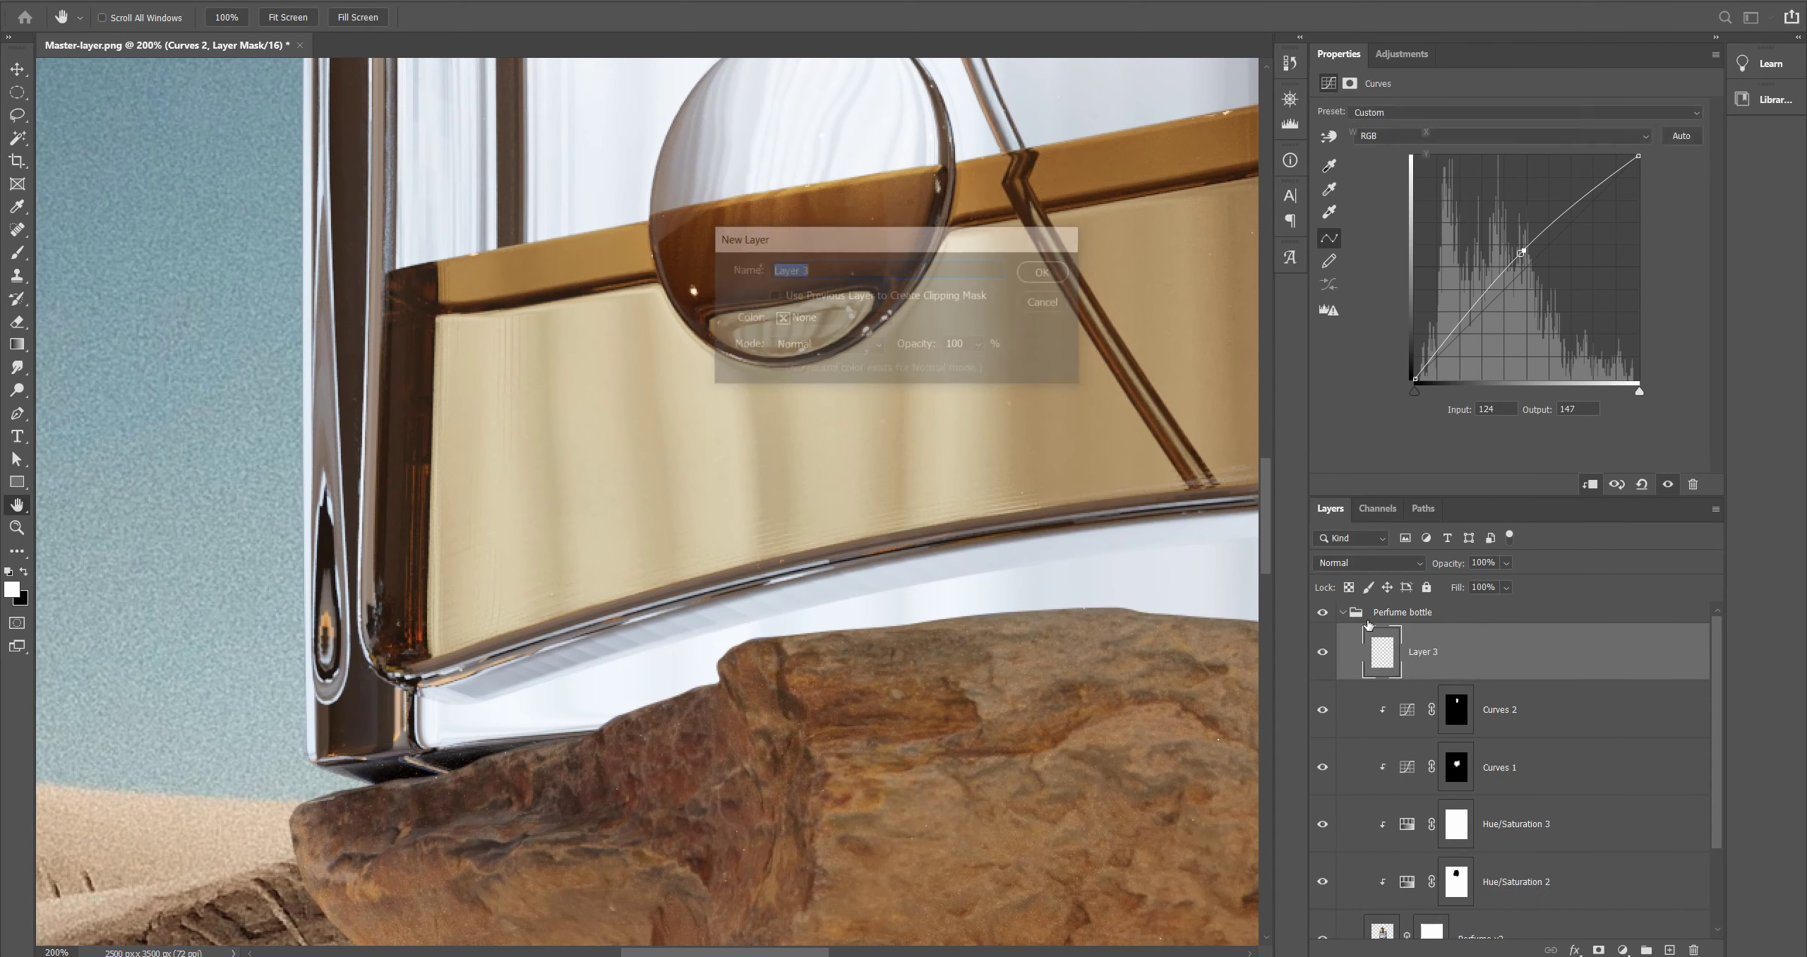
{"action": "key", "text": "Return"}
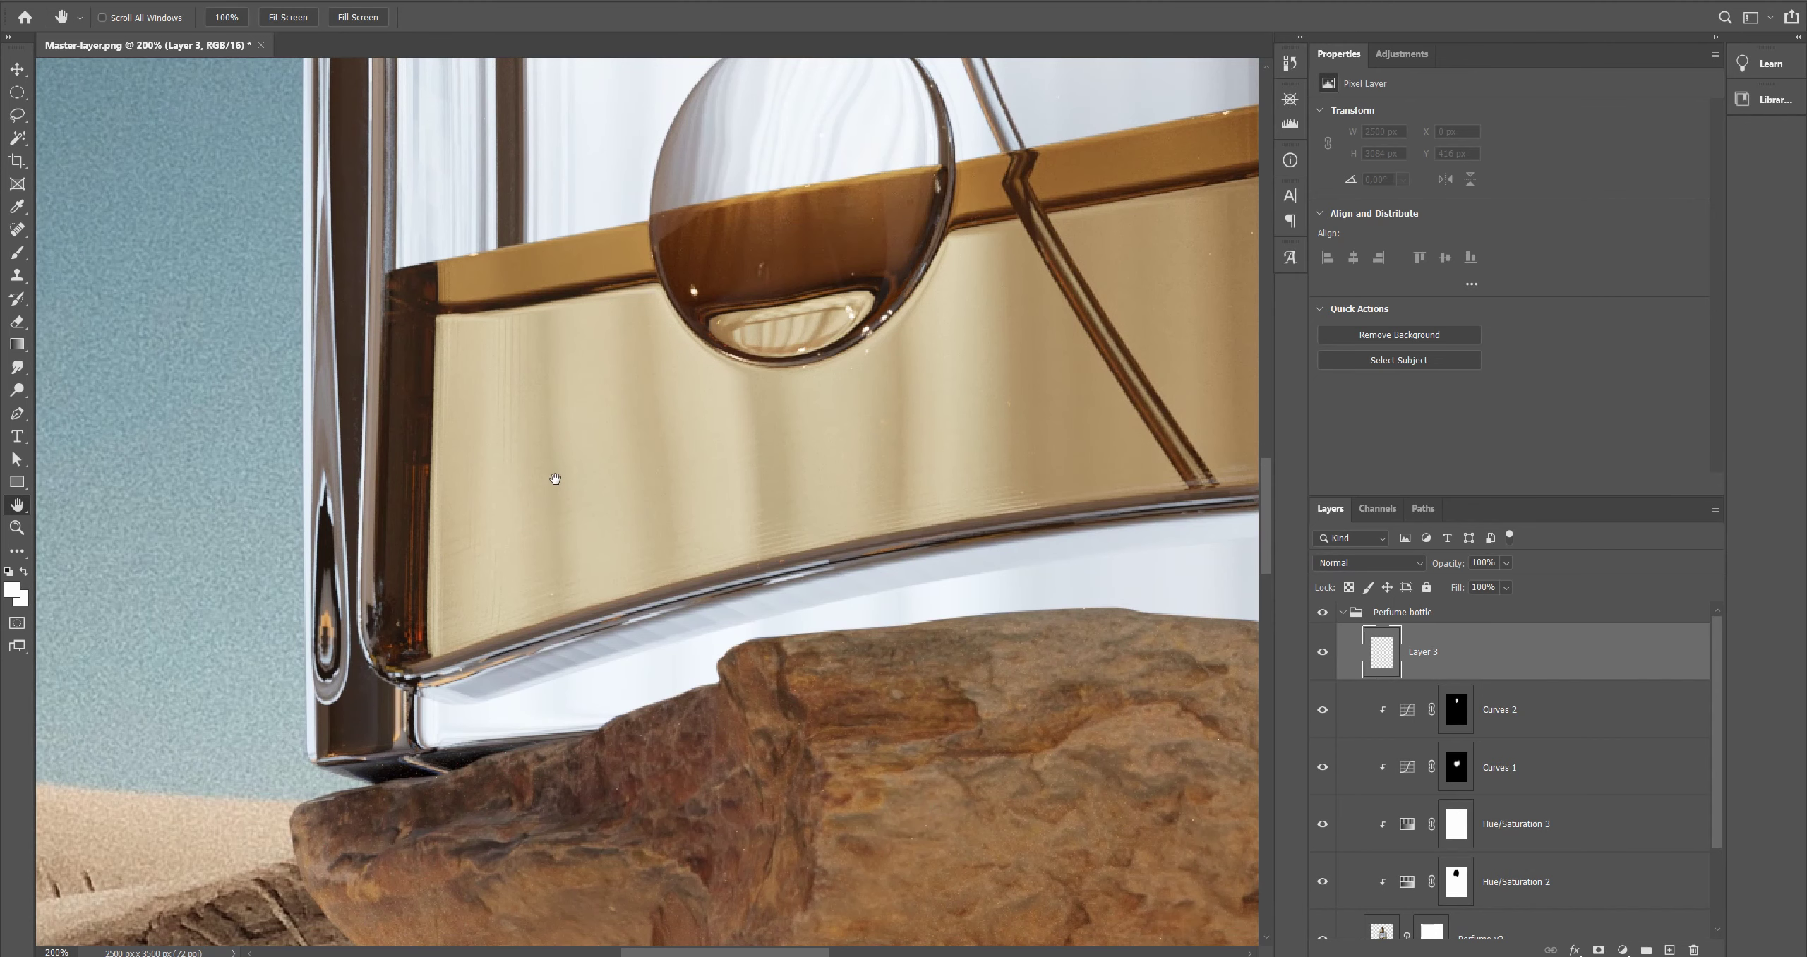
Step: Clone clean liquid over the vertical streaks in the left half of the liquid with 25 and 35 px Clone Stamp brushes
{"action": "left_click", "coordinate": [555, 479], "text": "ctrl"}
{"action": "key", "text": "s"}
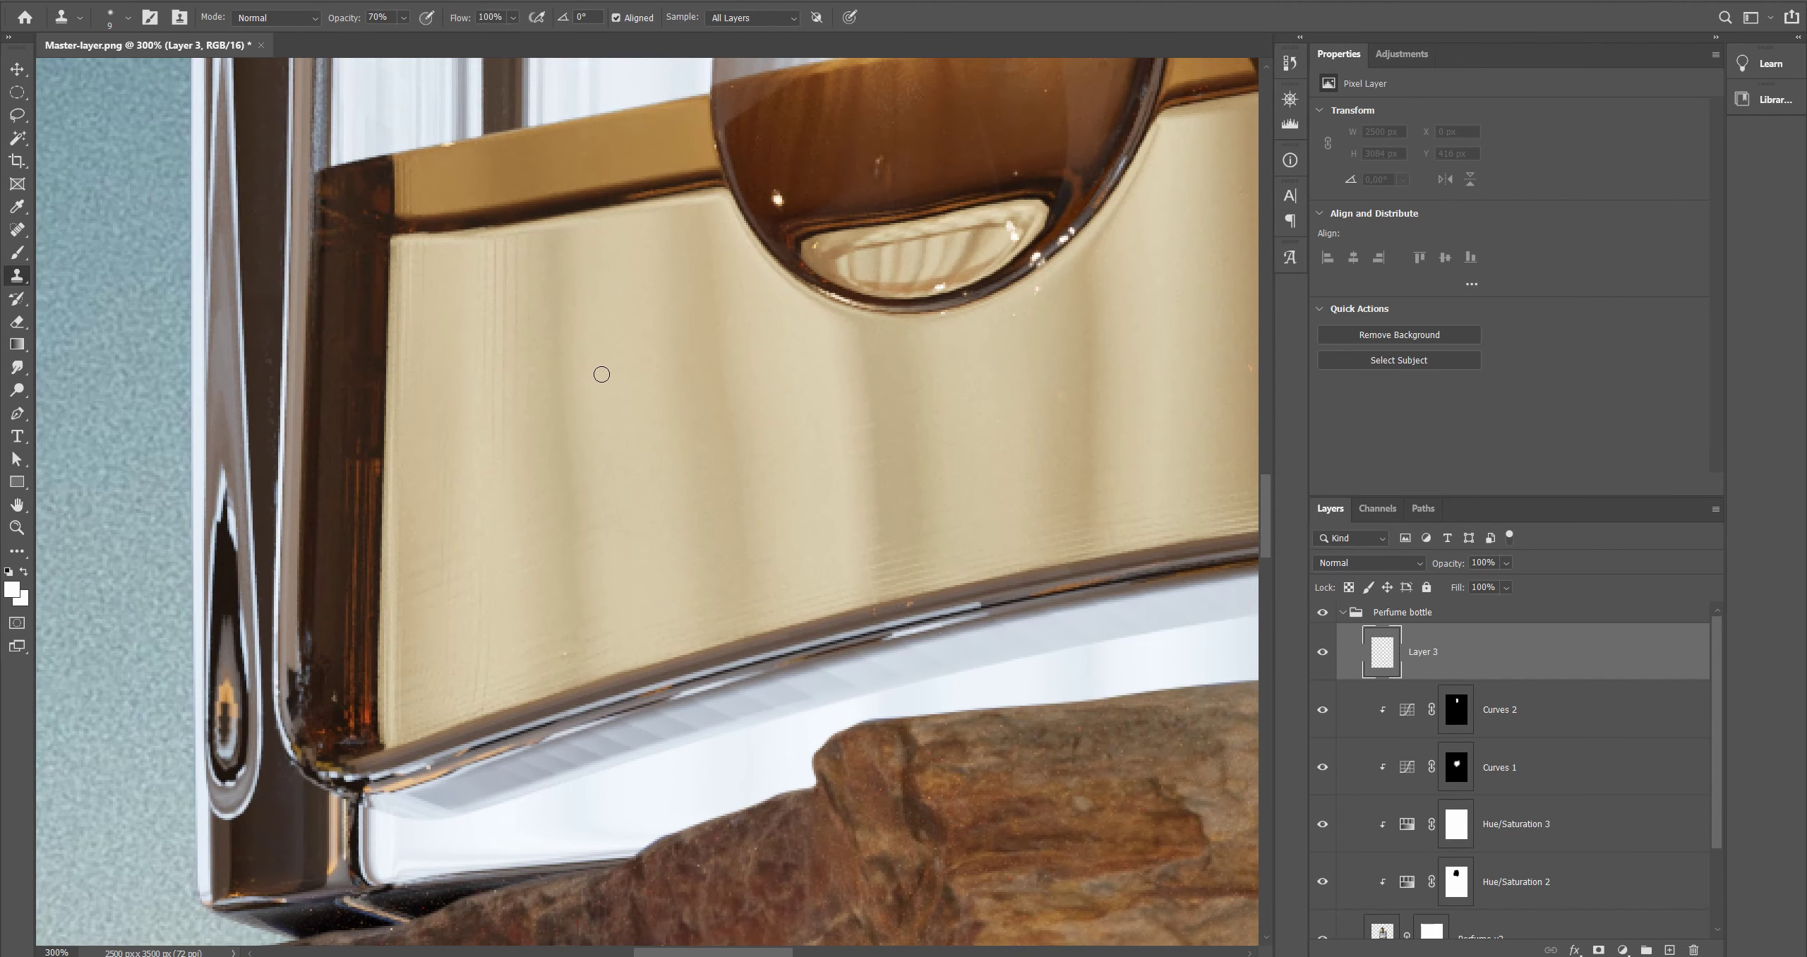
{"action": "key", "text": "bracketright"}
{"action": "key", "text": "bracketright"}
{"action": "key", "text": "bracketright"}
{"action": "key", "text": "bracketright"}
{"action": "left_click_drag", "start_coordinate": [556, 257], "coordinate": [561, 526]}
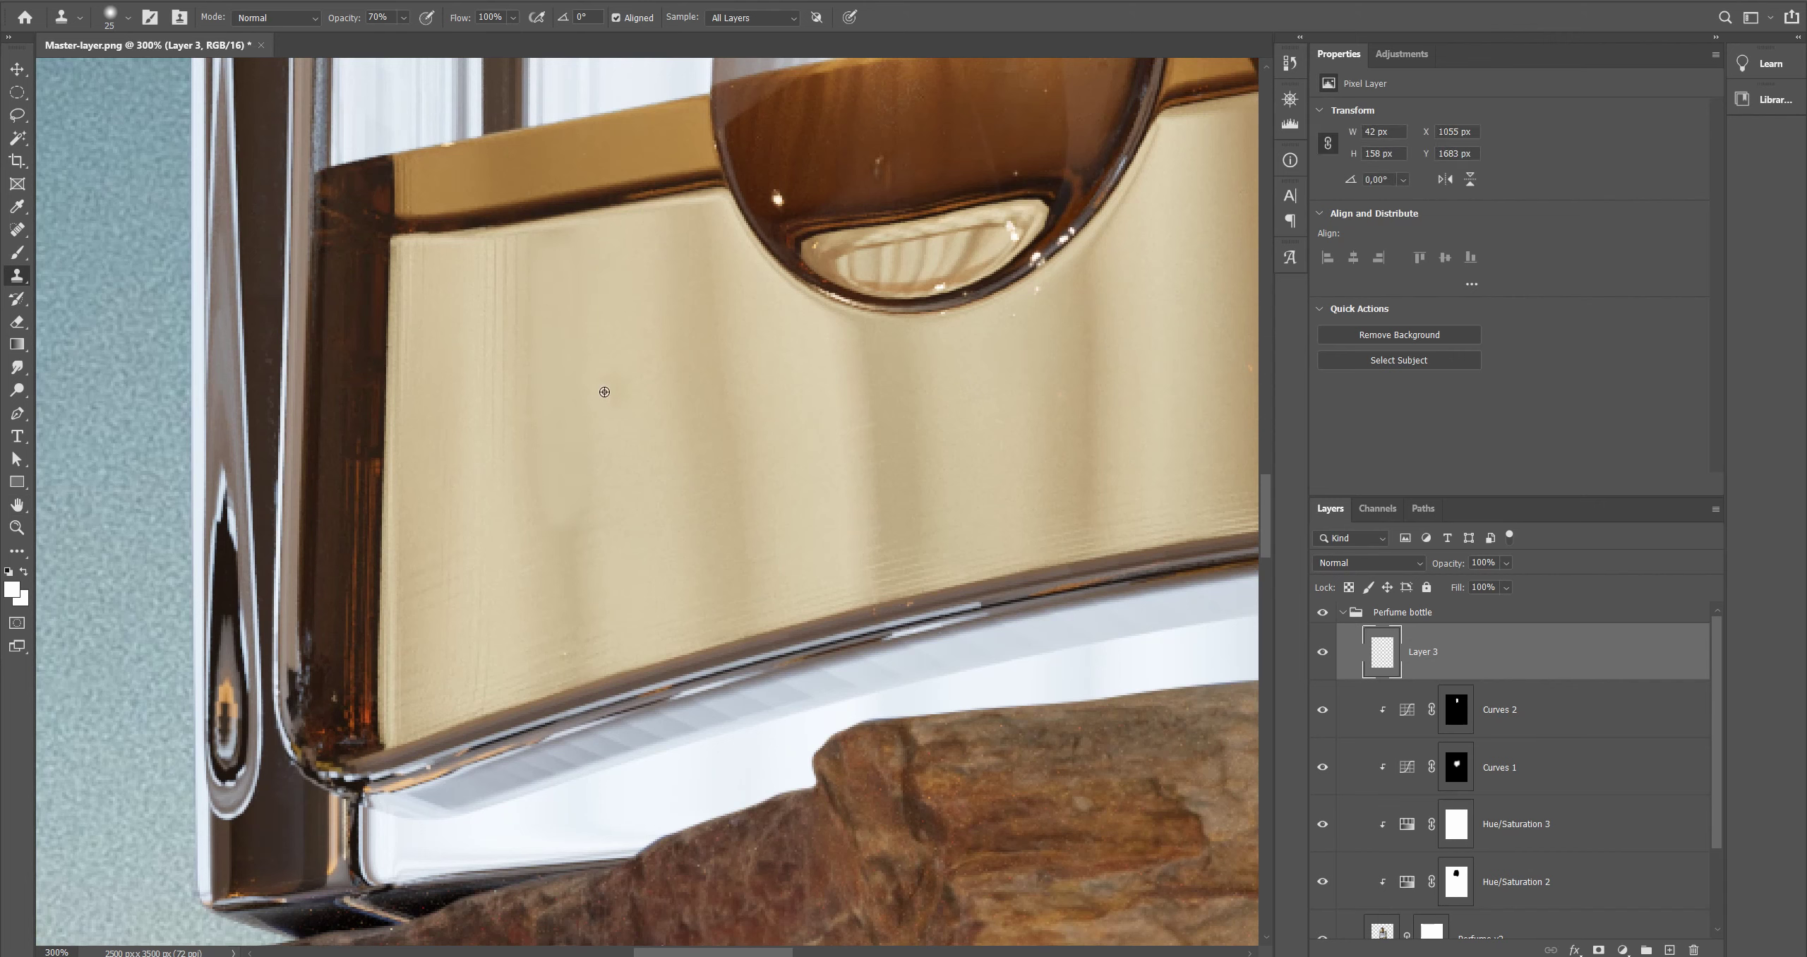
{"action": "key", "text": "bracketright"}
{"action": "key", "text": "bracketright"}
{"action": "mouse_move", "coordinate": [613, 389]}
{"action": "left_mouse_down"}
{"action": "mouse_move", "coordinate": [633, 391]}
{"action": "mouse_move", "coordinate": [598, 492]}
{"action": "mouse_move", "coordinate": [557, 480]}
{"action": "mouse_move", "coordinate": [615, 500]}
{"action": "mouse_move", "coordinate": [614, 465]}
{"action": "mouse_move", "coordinate": [590, 507]}
{"action": "left_mouse_up"}
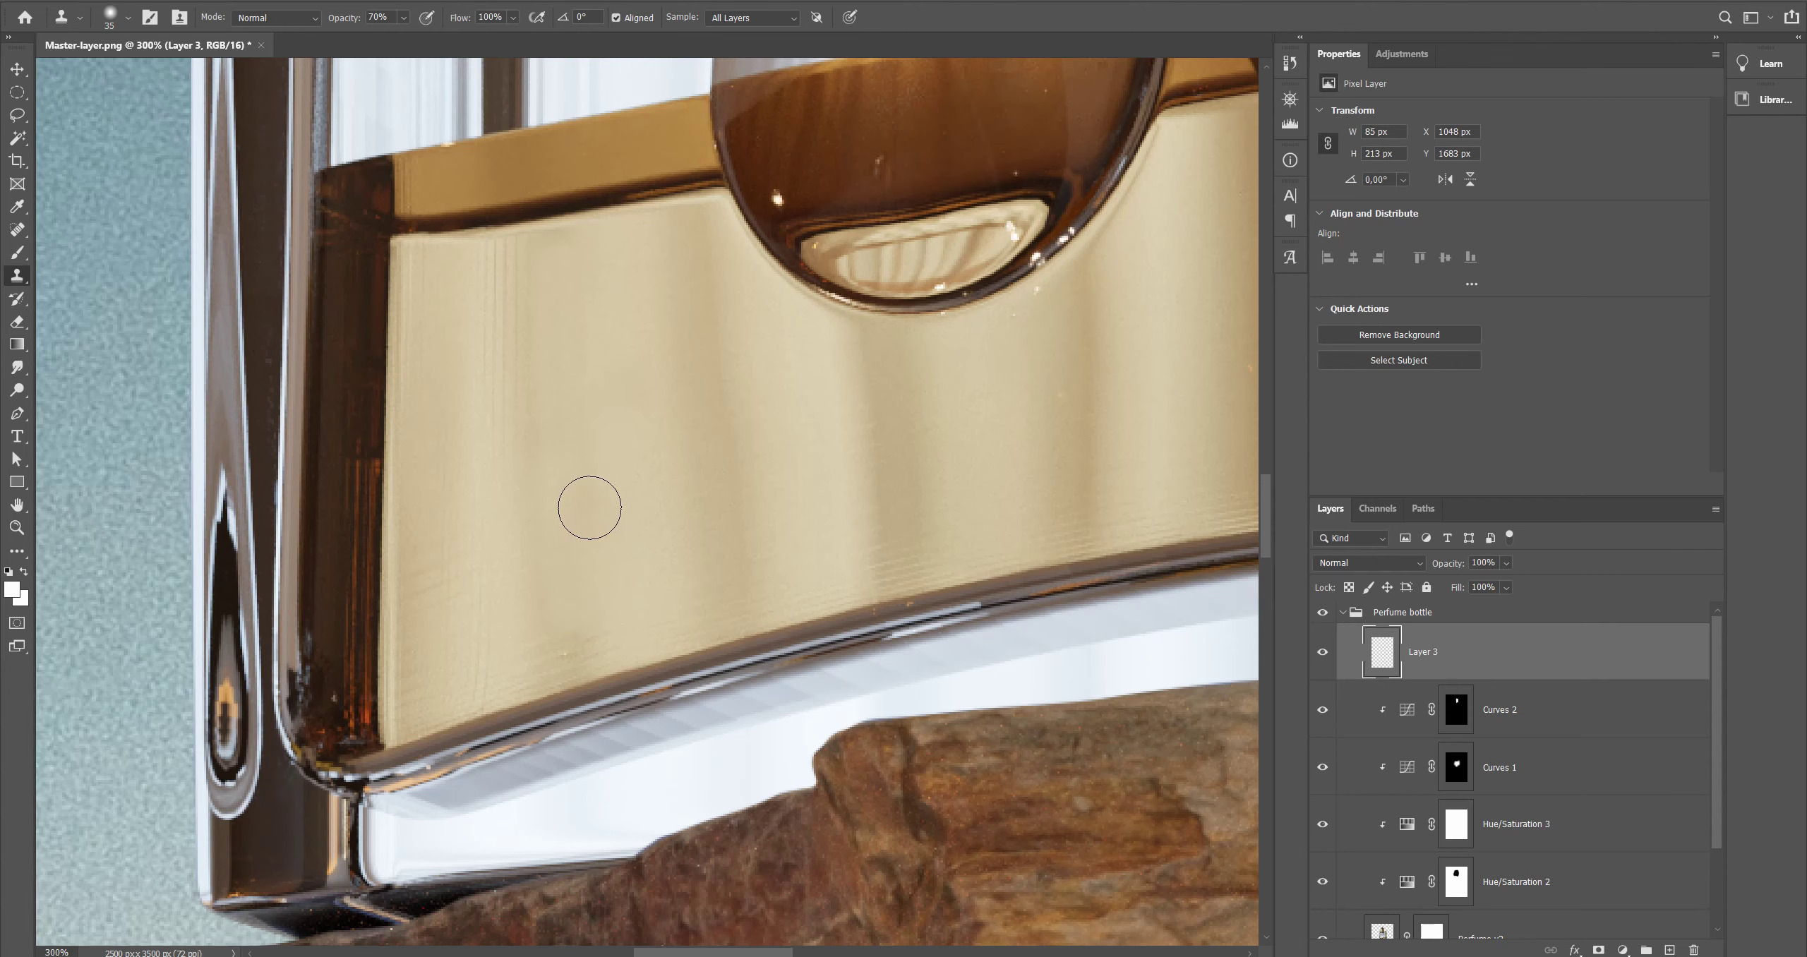
{"action": "left_click", "coordinate": [661, 439]}
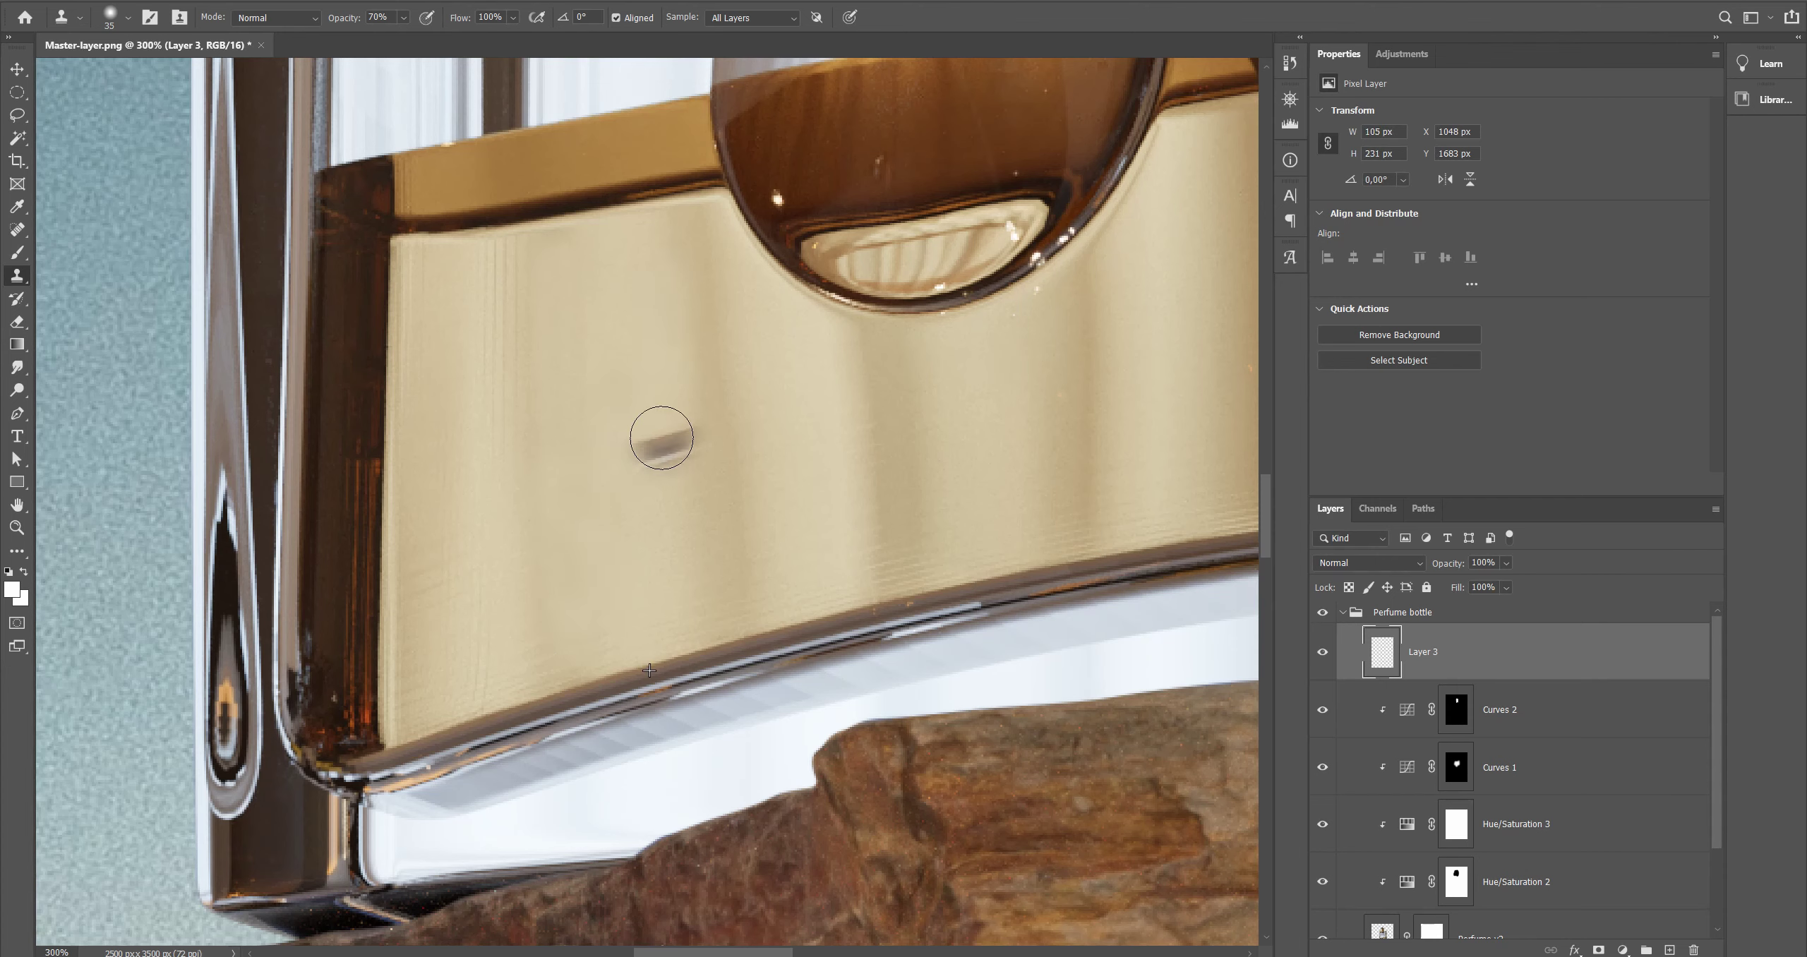
{"action": "key", "text": "ctrl+alt+z"}
Step: Clone away the darker vertical band in the liquid just left of and below the round disc, resampling clean liquid between strokes
{"action": "left_click_drag", "start_coordinate": [613, 461], "coordinate": [636, 455]}
{"action": "left_click", "coordinate": [651, 397], "text": "alt"}
{"action": "mouse_move", "coordinate": [683, 381]}
{"action": "left_mouse_down"}
{"action": "mouse_move", "coordinate": [685, 549]}
{"action": "mouse_move", "coordinate": [692, 475]}
{"action": "mouse_move", "coordinate": [660, 348]}
{"action": "left_mouse_up"}
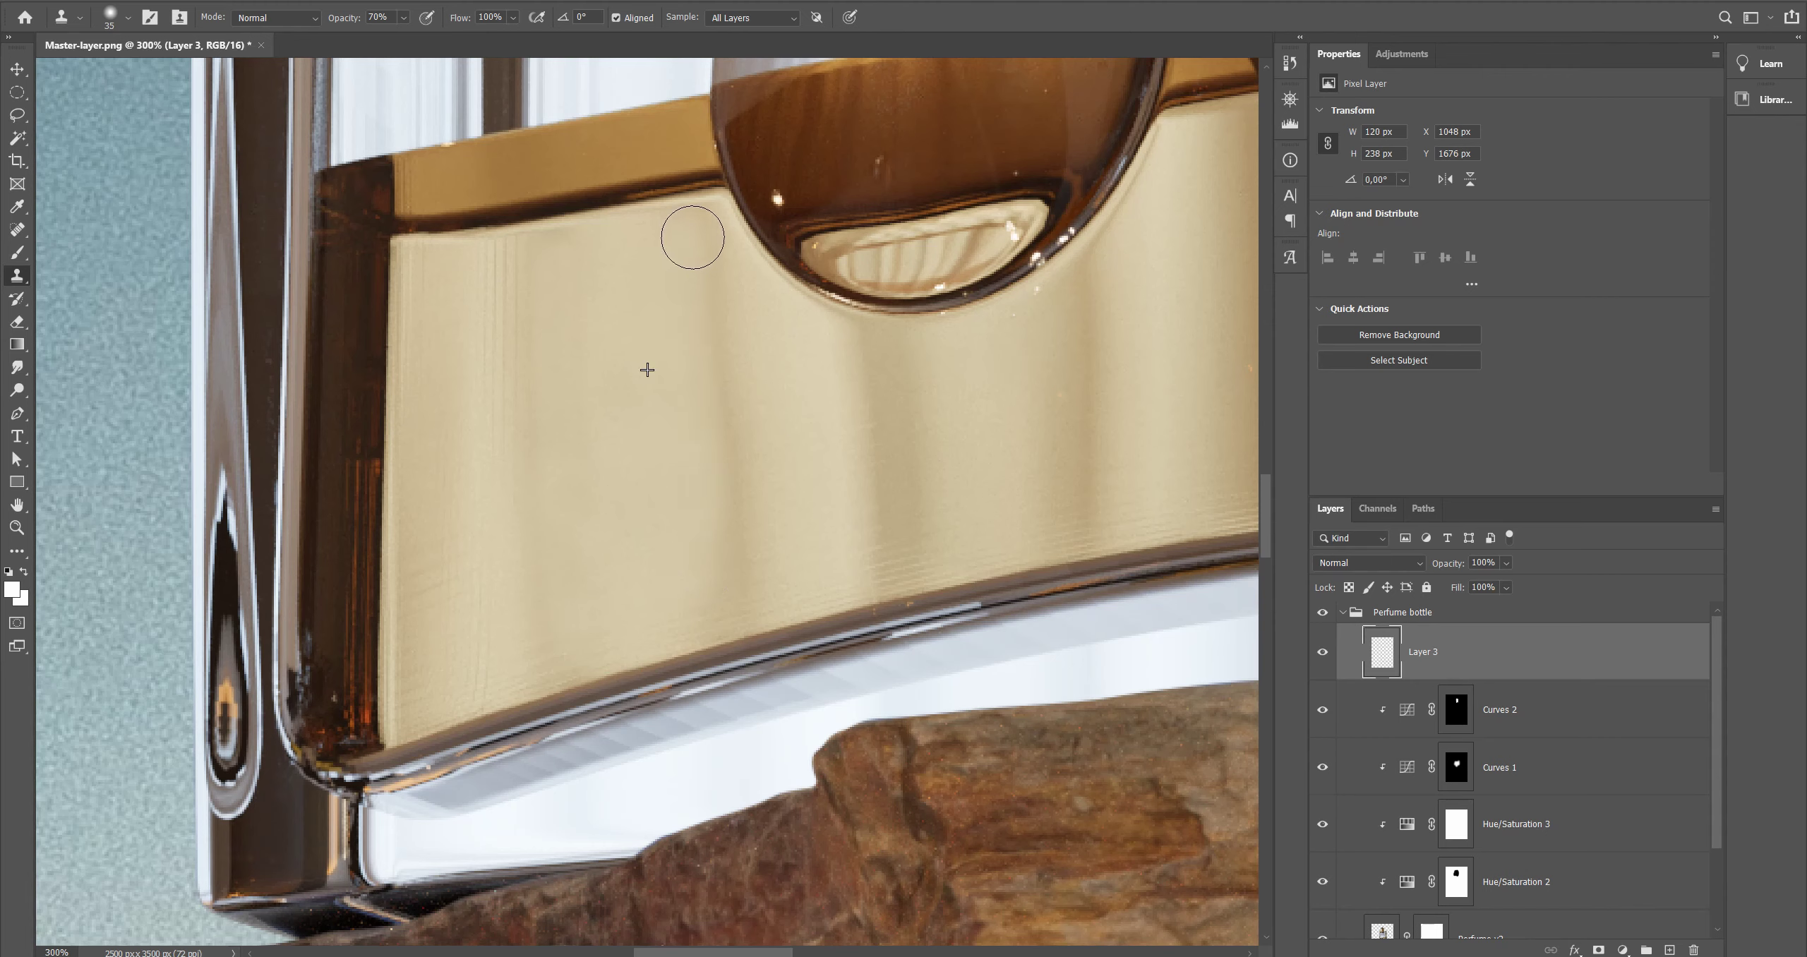
{"action": "left_click", "coordinate": [655, 290], "text": "alt"}
{"action": "left_click_drag", "start_coordinate": [710, 492], "coordinate": [720, 233]}
{"action": "left_click", "coordinate": [679, 391], "text": "alt"}
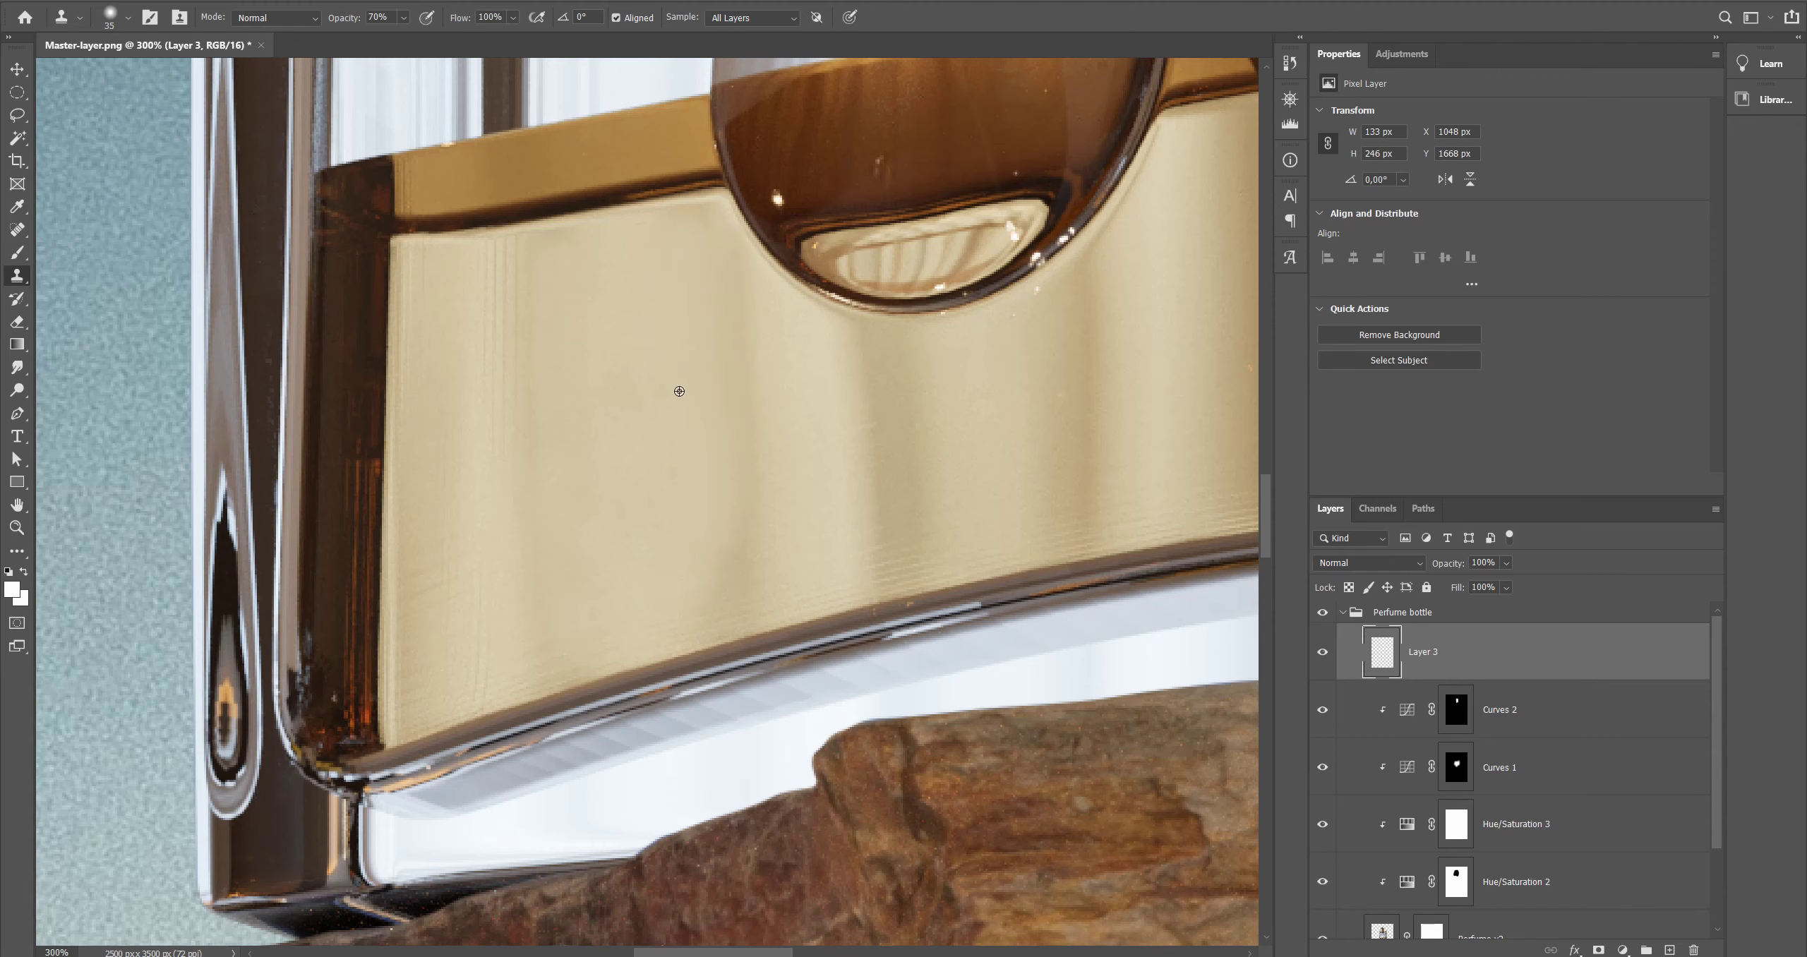
{"action": "left_click_drag", "start_coordinate": [742, 297], "coordinate": [738, 420]}
{"action": "left_click", "coordinate": [670, 449], "text": "alt"}
{"action": "mouse_move", "coordinate": [741, 493]}
{"action": "left_mouse_down"}
{"action": "mouse_move", "coordinate": [734, 565]}
{"action": "mouse_move", "coordinate": [671, 586]}
{"action": "left_mouse_up"}
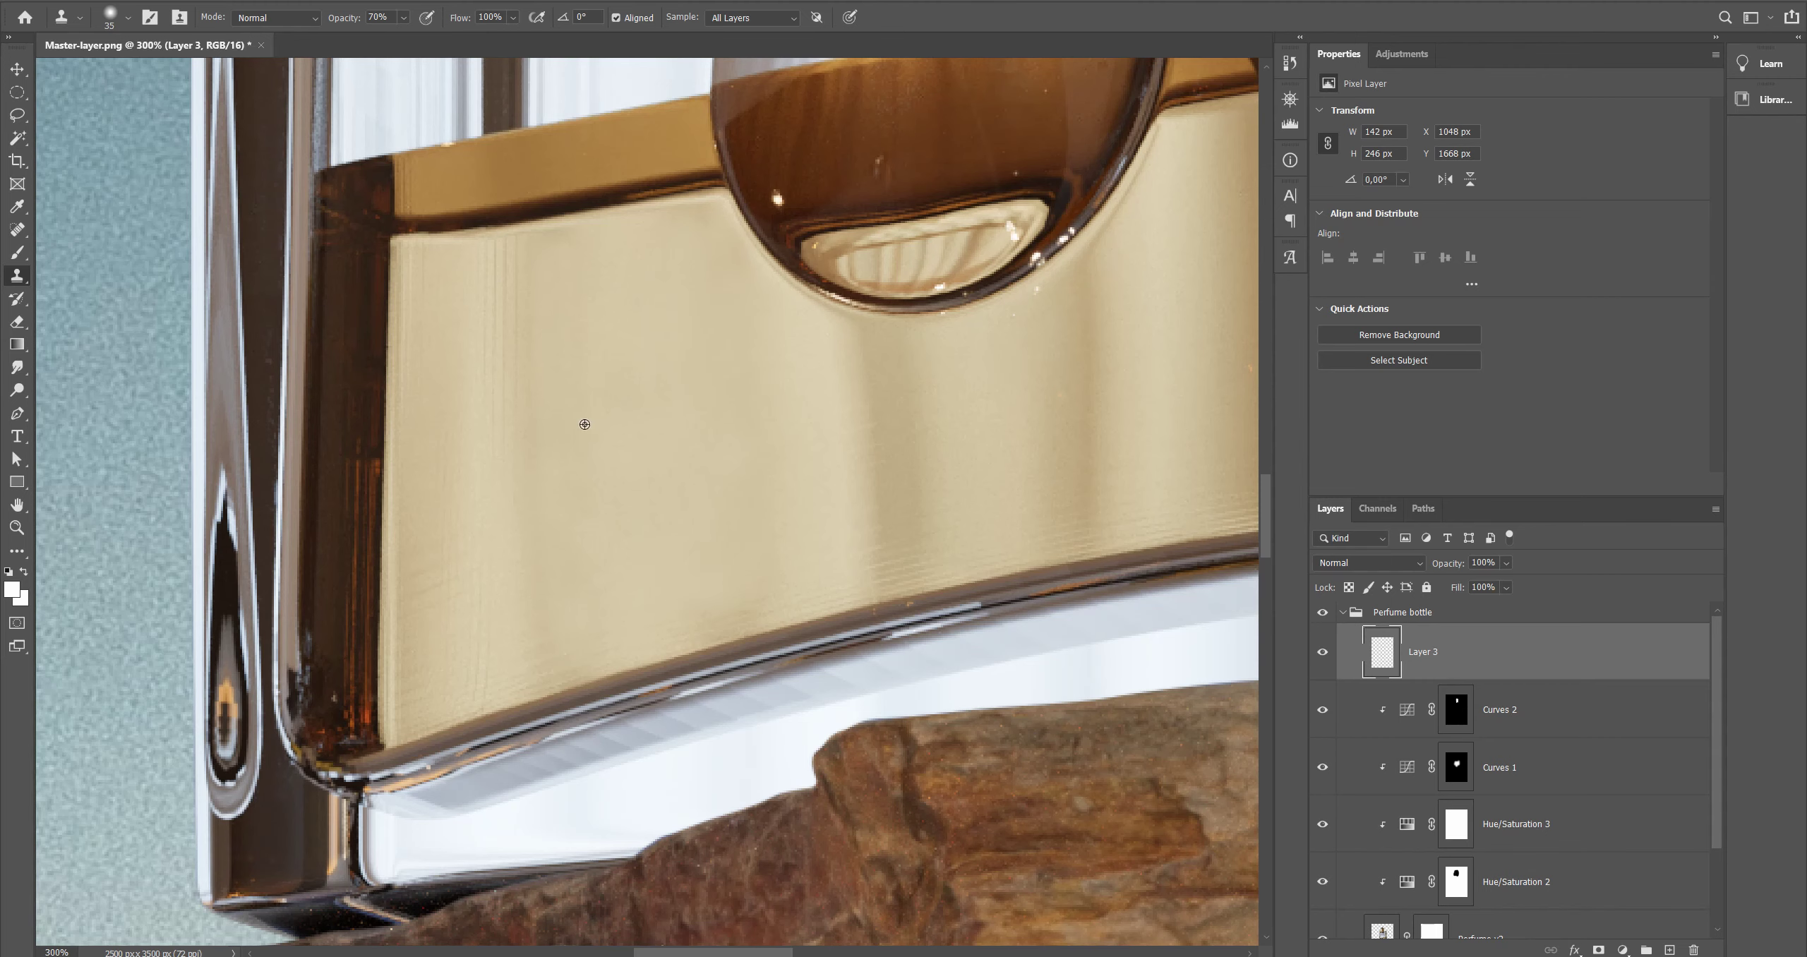
Step: Smooth the patchy tones and remaining streaks between the liquid's left part and the disc with repeated Clone Stamp strokes
{"action": "left_click_drag", "start_coordinate": [615, 383], "coordinate": [577, 387]}
{"action": "left_click", "coordinate": [614, 316], "text": "alt"}
{"action": "mouse_move", "coordinate": [594, 260]}
{"action": "left_mouse_down"}
{"action": "mouse_move", "coordinate": [545, 262]}
{"action": "mouse_move", "coordinate": [575, 451]}
{"action": "mouse_move", "coordinate": [533, 509]}
{"action": "mouse_move", "coordinate": [543, 581]}
{"action": "mouse_move", "coordinate": [597, 615]}
{"action": "mouse_move", "coordinate": [542, 637]}
{"action": "mouse_move", "coordinate": [666, 586]}
{"action": "mouse_move", "coordinate": [786, 569]}
{"action": "mouse_move", "coordinate": [670, 521]}
{"action": "left_mouse_up"}
{"action": "left_click", "coordinate": [577, 304], "text": "alt"}
{"action": "left_click", "coordinate": [602, 415], "text": "alt"}
{"action": "left_click", "coordinate": [590, 539], "text": "alt"}
{"action": "left_click", "coordinate": [576, 347], "text": "alt"}
{"action": "mouse_move", "coordinate": [534, 269]}
{"action": "left_mouse_down"}
{"action": "mouse_move", "coordinate": [520, 359]}
{"action": "mouse_move", "coordinate": [514, 339]}
{"action": "left_mouse_up"}
{"action": "left_click", "coordinate": [601, 327], "text": "alt"}
{"action": "mouse_move", "coordinate": [490, 509]}
{"action": "left_mouse_down"}
{"action": "mouse_move", "coordinate": [510, 543]}
{"action": "mouse_move", "coordinate": [605, 557]}
{"action": "left_mouse_up"}
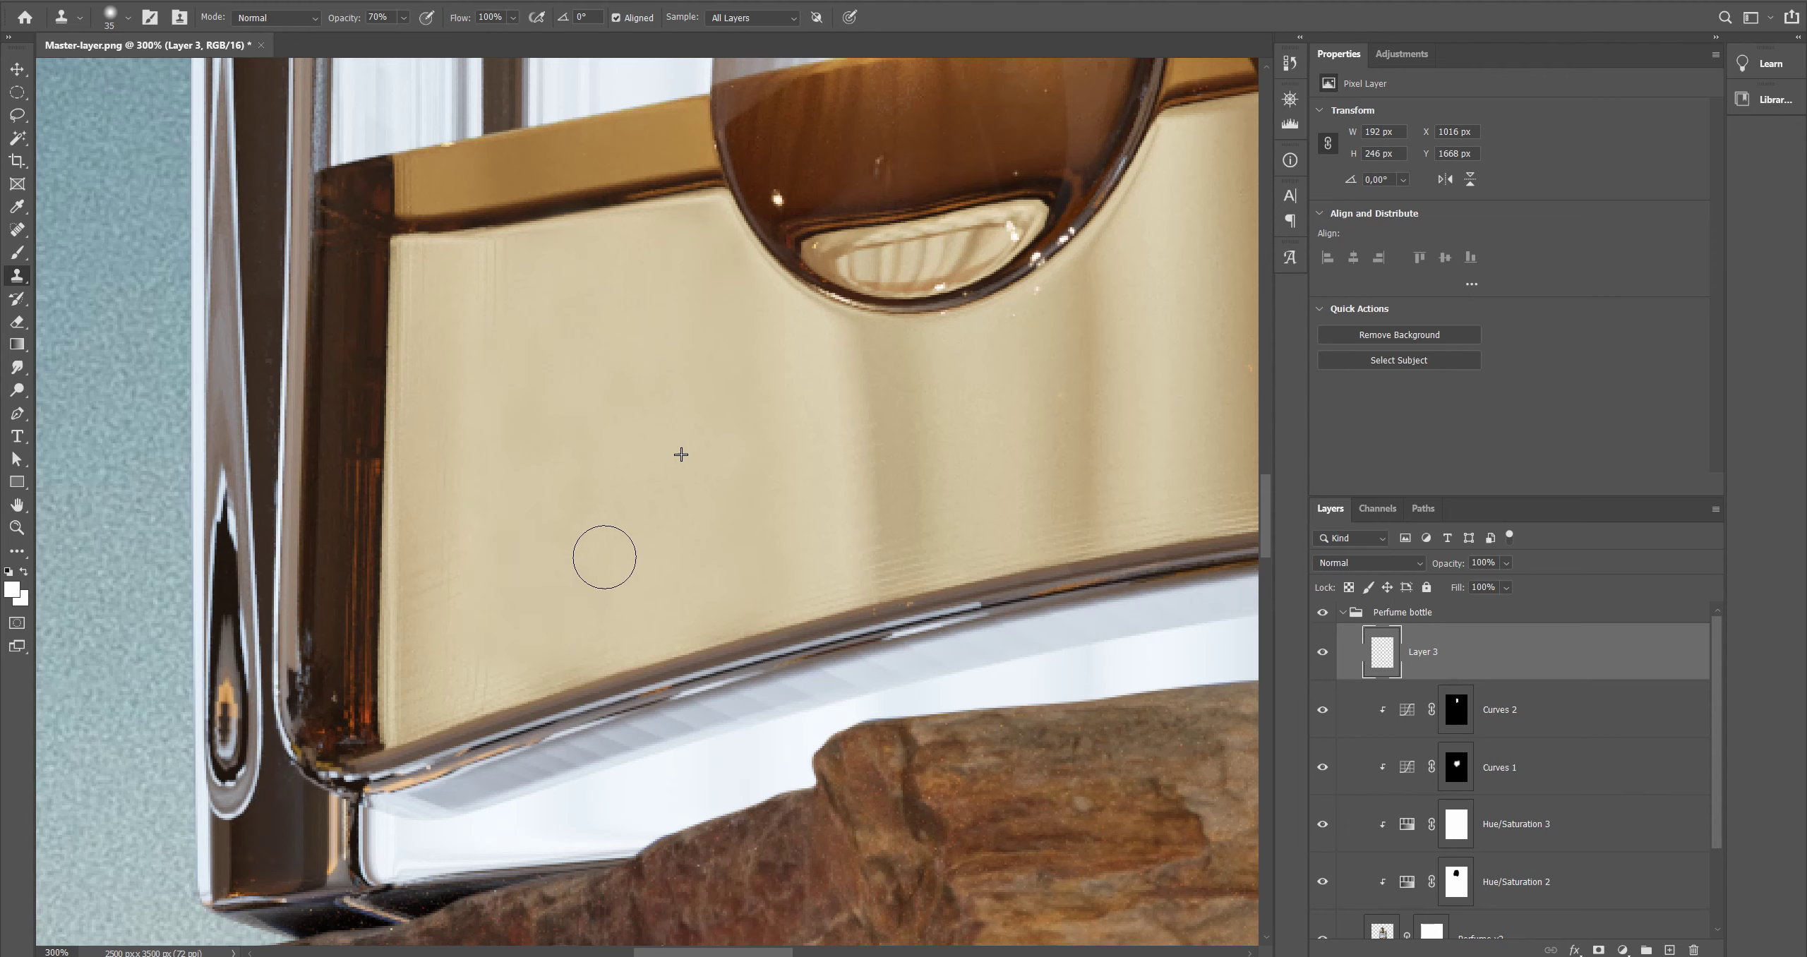
Step: Clone clean liquid over the streaks along the liquid's left edge, from the top line down to the lower corner, resampling between strokes
{"action": "left_click", "coordinate": [564, 593], "text": "alt"}
{"action": "left_click_drag", "start_coordinate": [481, 624], "coordinate": [501, 497]}
{"action": "left_click", "coordinate": [540, 312], "text": "alt"}
{"action": "mouse_move", "coordinate": [528, 267]}
{"action": "left_mouse_down"}
{"action": "mouse_move", "coordinate": [473, 321]}
{"action": "mouse_move", "coordinate": [451, 296]}
{"action": "left_mouse_up"}
{"action": "left_click", "coordinate": [588, 354], "text": "alt"}
{"action": "left_click_drag", "start_coordinate": [460, 370], "coordinate": [438, 458]}
{"action": "left_click", "coordinate": [504, 492], "text": "alt"}
{"action": "mouse_move", "coordinate": [424, 537]}
{"action": "left_mouse_down"}
{"action": "mouse_move", "coordinate": [459, 621]}
{"action": "mouse_move", "coordinate": [443, 680]}
{"action": "left_mouse_up"}
{"action": "left_click", "coordinate": [487, 516], "text": "alt"}
{"action": "left_click", "coordinate": [561, 593], "text": "alt"}
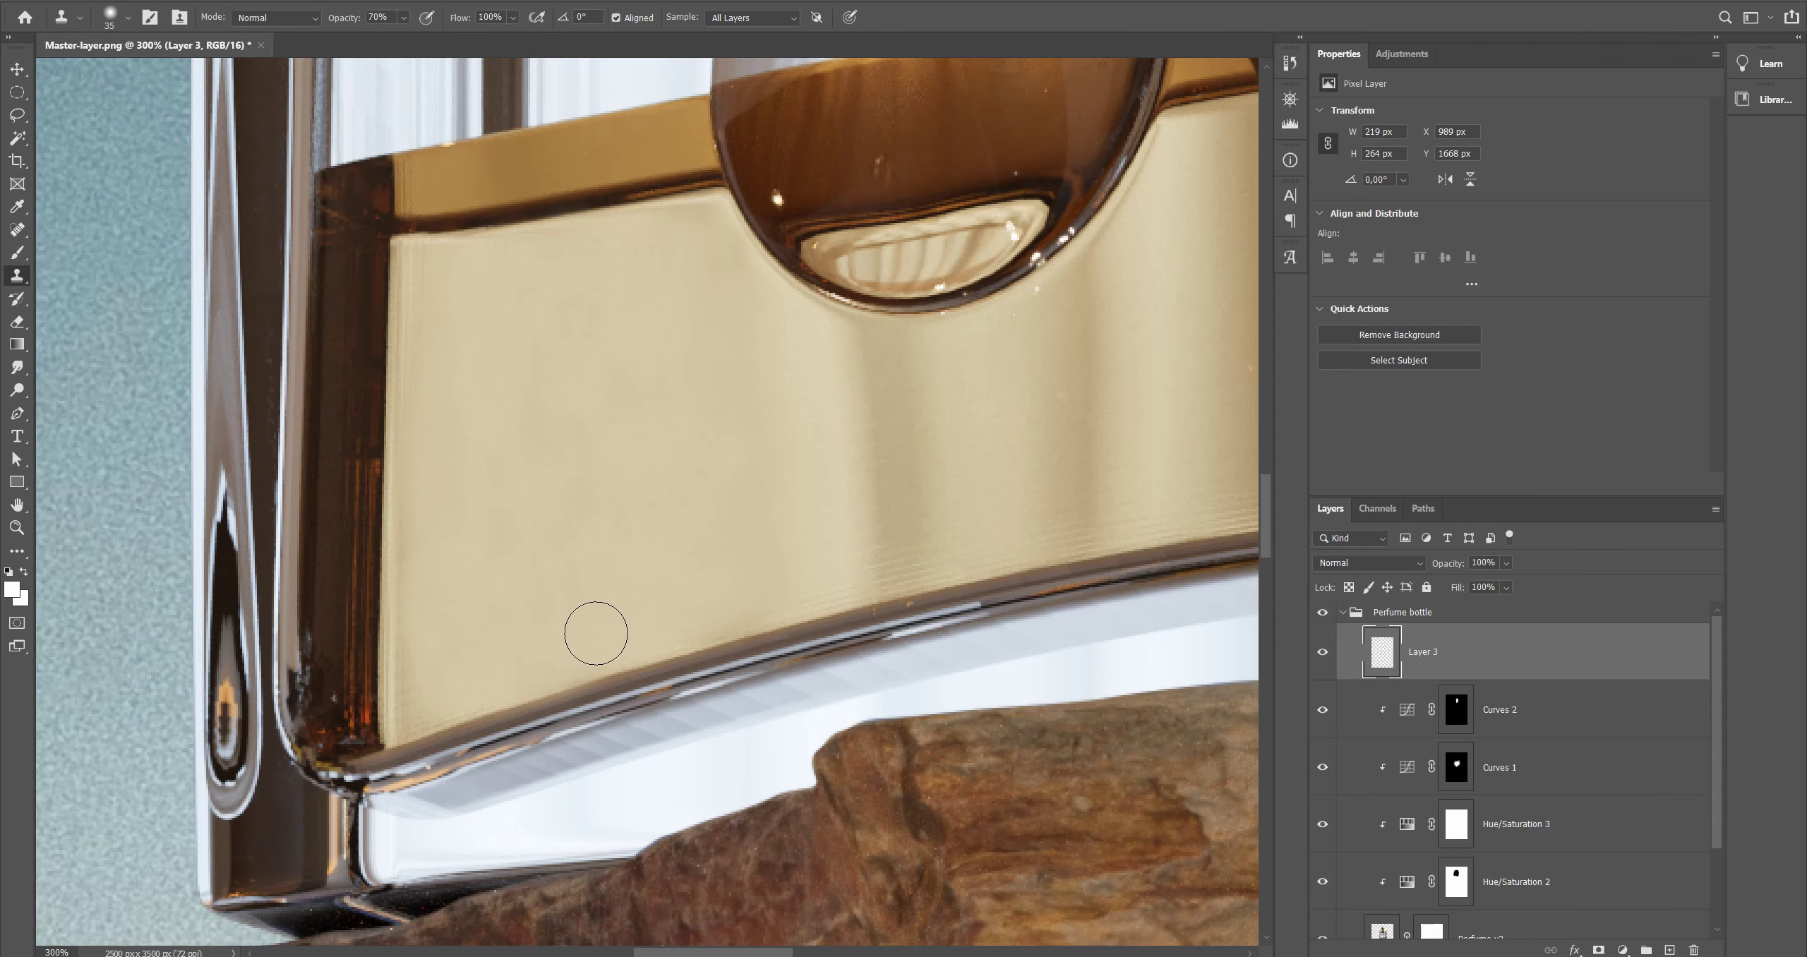
{"action": "left_click_drag", "start_coordinate": [597, 630], "coordinate": [427, 684]}
Step: Clone away the darker vertical band and fine ridges in the liquid directly below the round disc
{"action": "left_click", "coordinate": [794, 547], "text": "alt"}
{"action": "mouse_move", "coordinate": [862, 482]}
{"action": "left_mouse_down"}
{"action": "mouse_move", "coordinate": [843, 375]}
{"action": "mouse_move", "coordinate": [899, 535]}
{"action": "left_mouse_up"}
{"action": "mouse_move", "coordinate": [856, 472]}
{"action": "left_mouse_down"}
{"action": "mouse_move", "coordinate": [696, 408]}
{"action": "mouse_move", "coordinate": [464, 378]}
{"action": "left_mouse_up"}
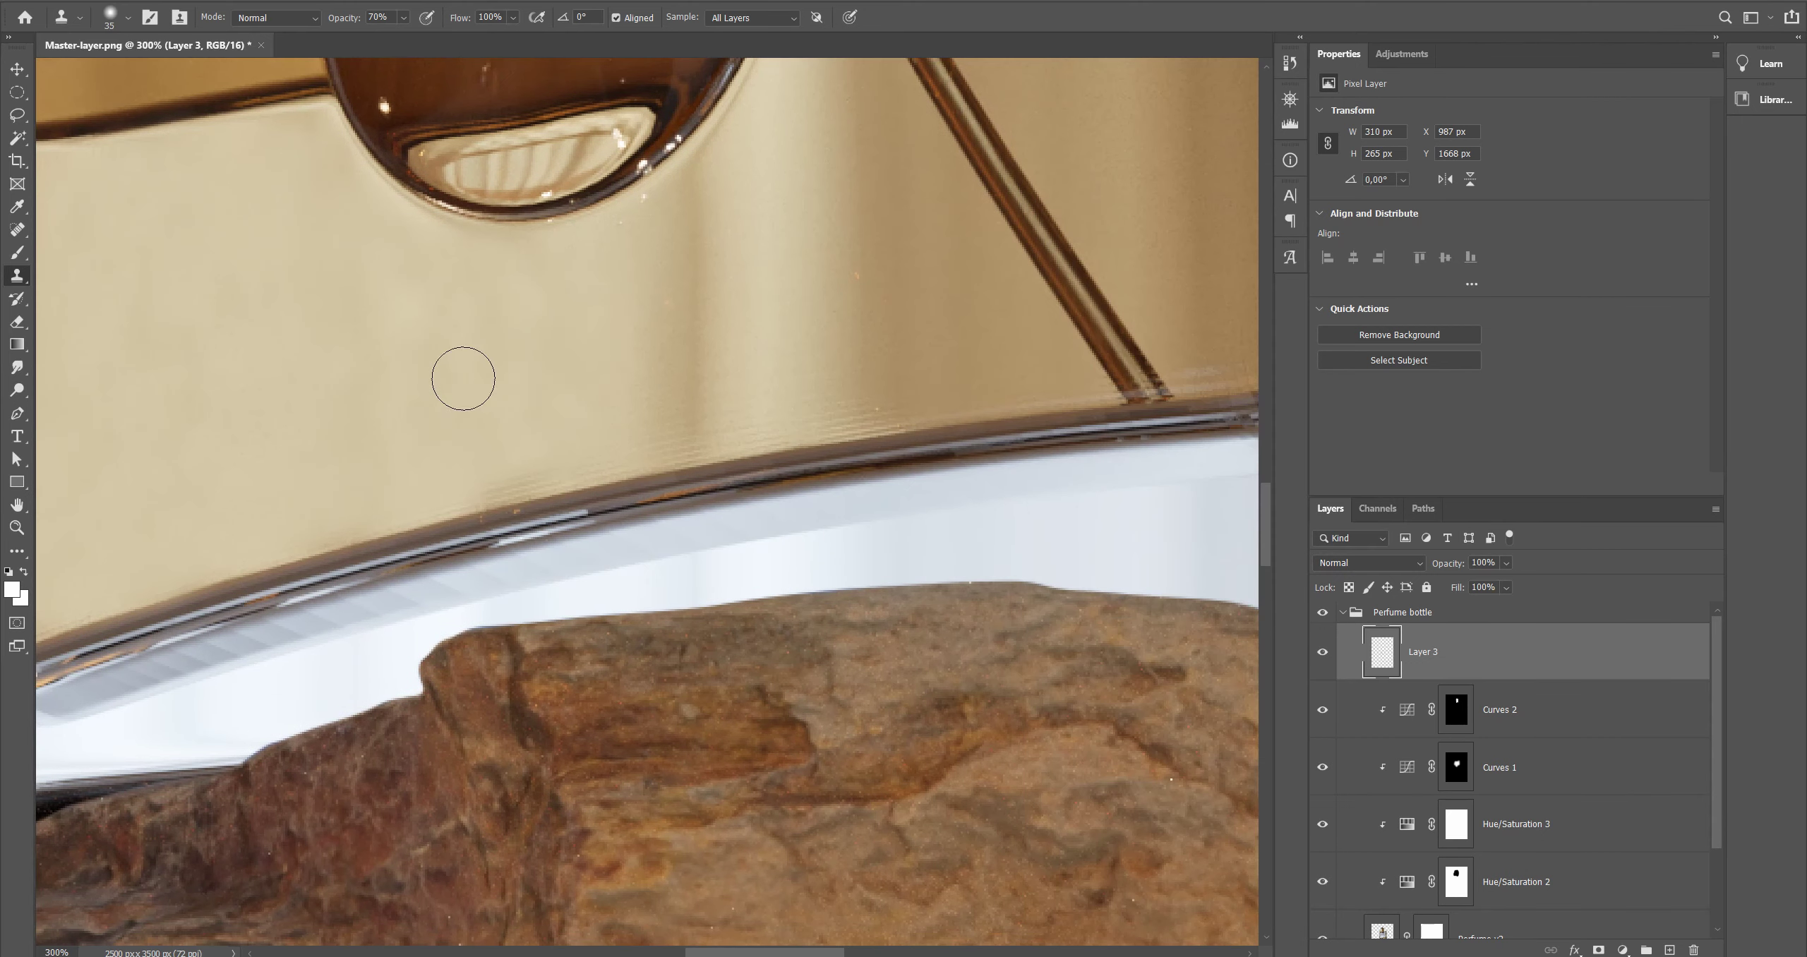
{"action": "left_click", "coordinate": [620, 344], "text": "alt"}
{"action": "left_click_drag", "start_coordinate": [660, 397], "coordinate": [685, 262]}
{"action": "left_click_drag", "start_coordinate": [519, 487], "coordinate": [552, 471]}
{"action": "mouse_move", "coordinate": [779, 302]}
{"action": "left_mouse_down"}
{"action": "mouse_move", "coordinate": [624, 408]}
{"action": "mouse_move", "coordinate": [334, 408]}
{"action": "left_mouse_up"}
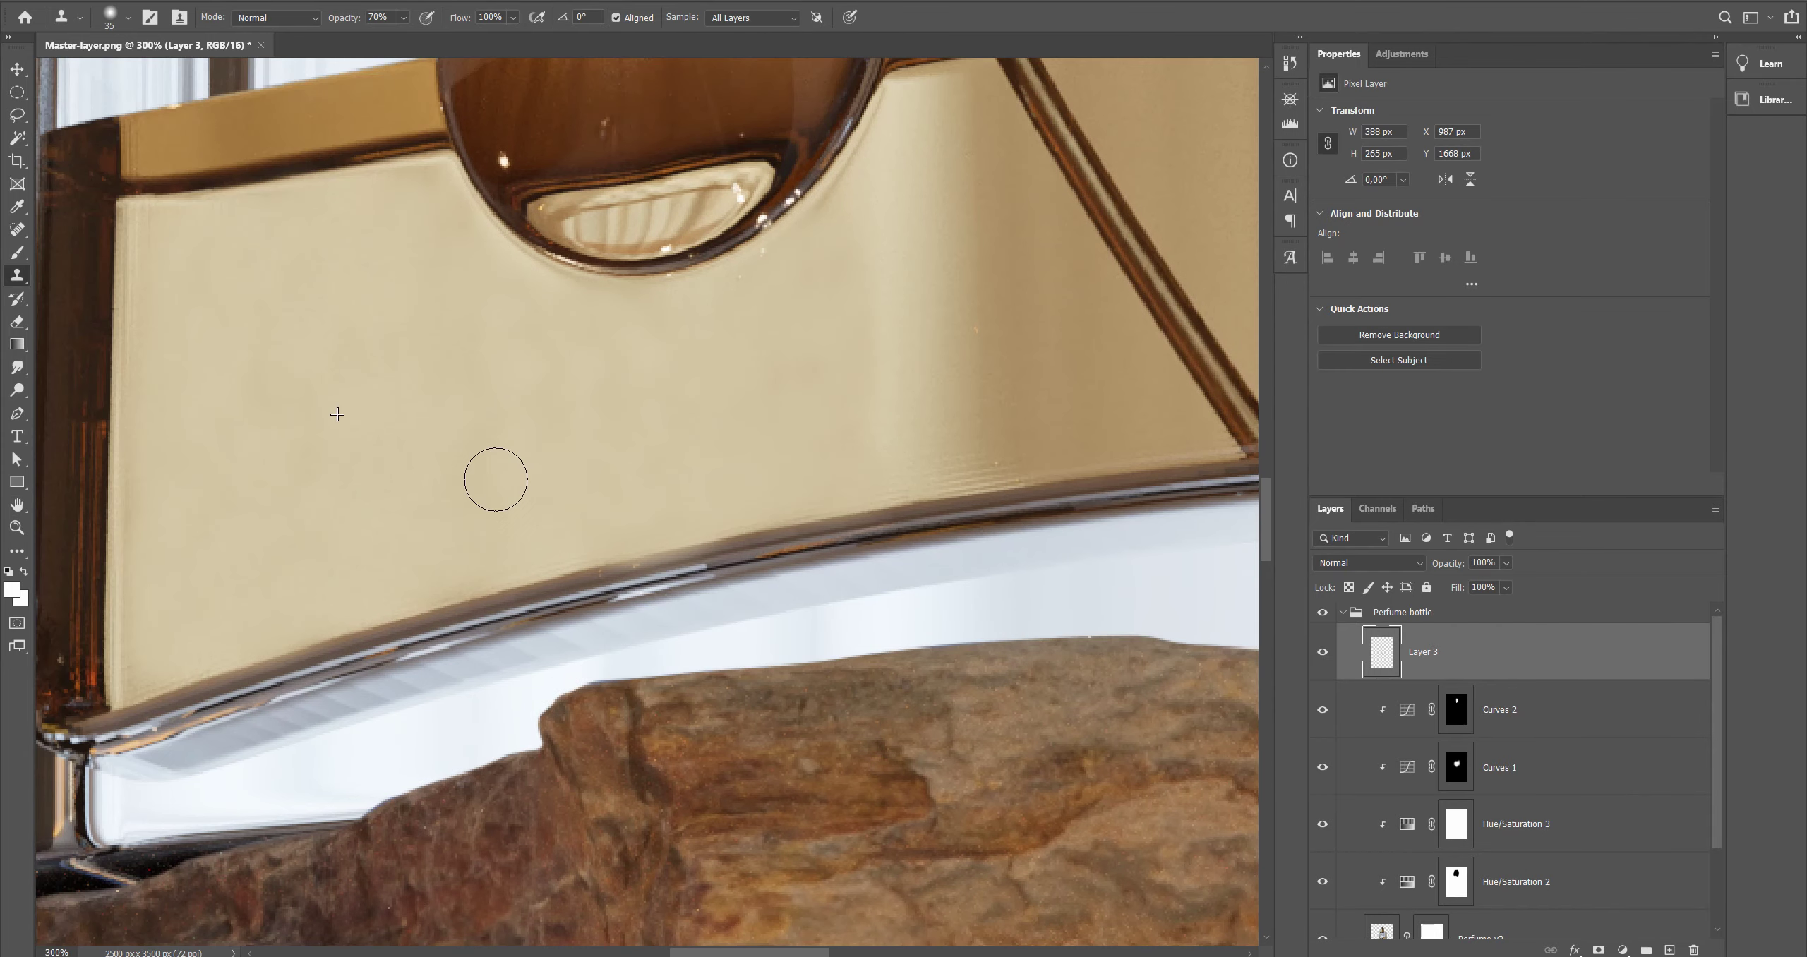
Step: Even out the remaining tonal patches across the liquid left of and beneath the disc with the Clone Stamp, undoing one unwanted stroke
{"action": "left_click", "coordinate": [552, 420], "text": "alt"}
{"action": "mouse_move", "coordinate": [621, 374]}
{"action": "left_mouse_down"}
{"action": "mouse_move", "coordinate": [601, 336]}
{"action": "mouse_move", "coordinate": [449, 379]}
{"action": "left_mouse_up"}
{"action": "left_click", "coordinate": [399, 464], "text": "alt"}
{"action": "mouse_move", "coordinate": [245, 510]}
{"action": "left_mouse_down"}
{"action": "mouse_move", "coordinate": [466, 480]}
{"action": "mouse_move", "coordinate": [397, 264]}
{"action": "left_mouse_up"}
{"action": "left_click", "coordinate": [733, 335], "text": "alt"}
{"action": "left_click_drag", "start_coordinate": [847, 382], "coordinate": [512, 491]}
{"action": "left_click_drag", "start_coordinate": [529, 515], "coordinate": [479, 472]}
{"action": "left_click_drag", "start_coordinate": [638, 374], "coordinate": [638, 427]}
{"action": "key", "text": "ctrl+z"}
{"action": "mouse_move", "coordinate": [498, 583]}
{"action": "left_mouse_down"}
{"action": "mouse_move", "coordinate": [521, 498]}
{"action": "mouse_move", "coordinate": [650, 464]}
{"action": "left_mouse_up"}
Step: Create a new empty layer above Layer 3 for painting over the liquid
{"action": "key", "text": "h"}
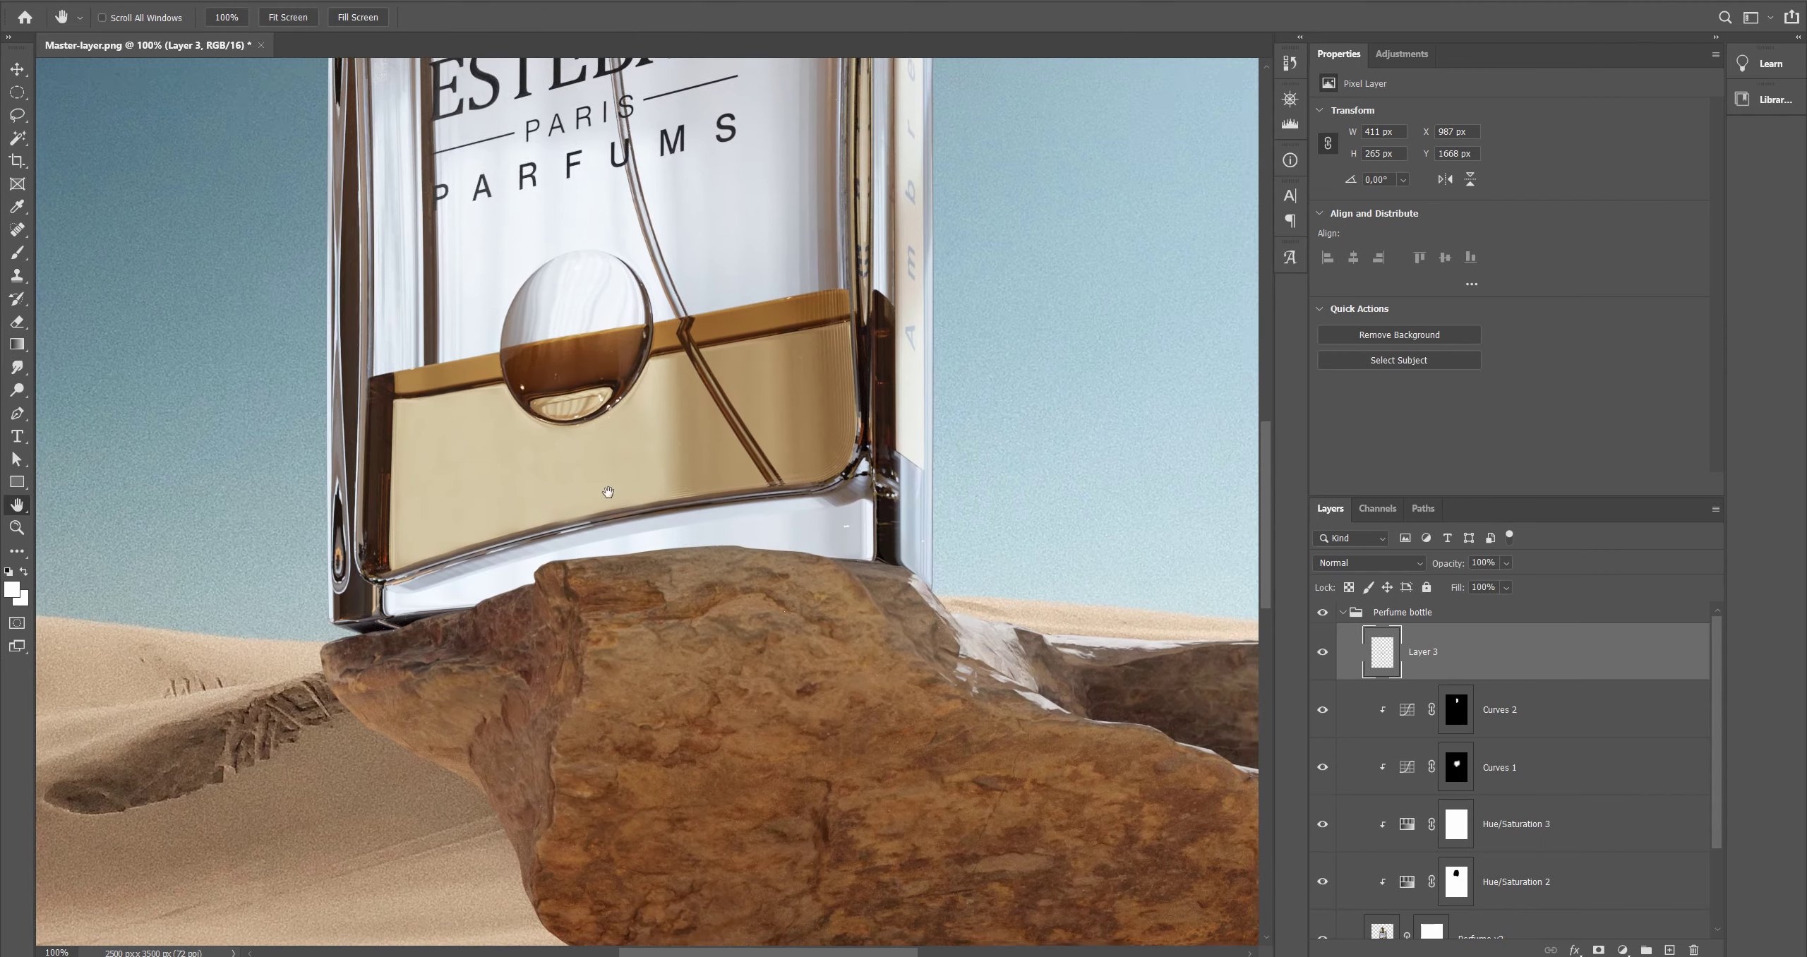
{"action": "left_click_drag", "start_coordinate": [766, 399], "coordinate": [718, 444]}
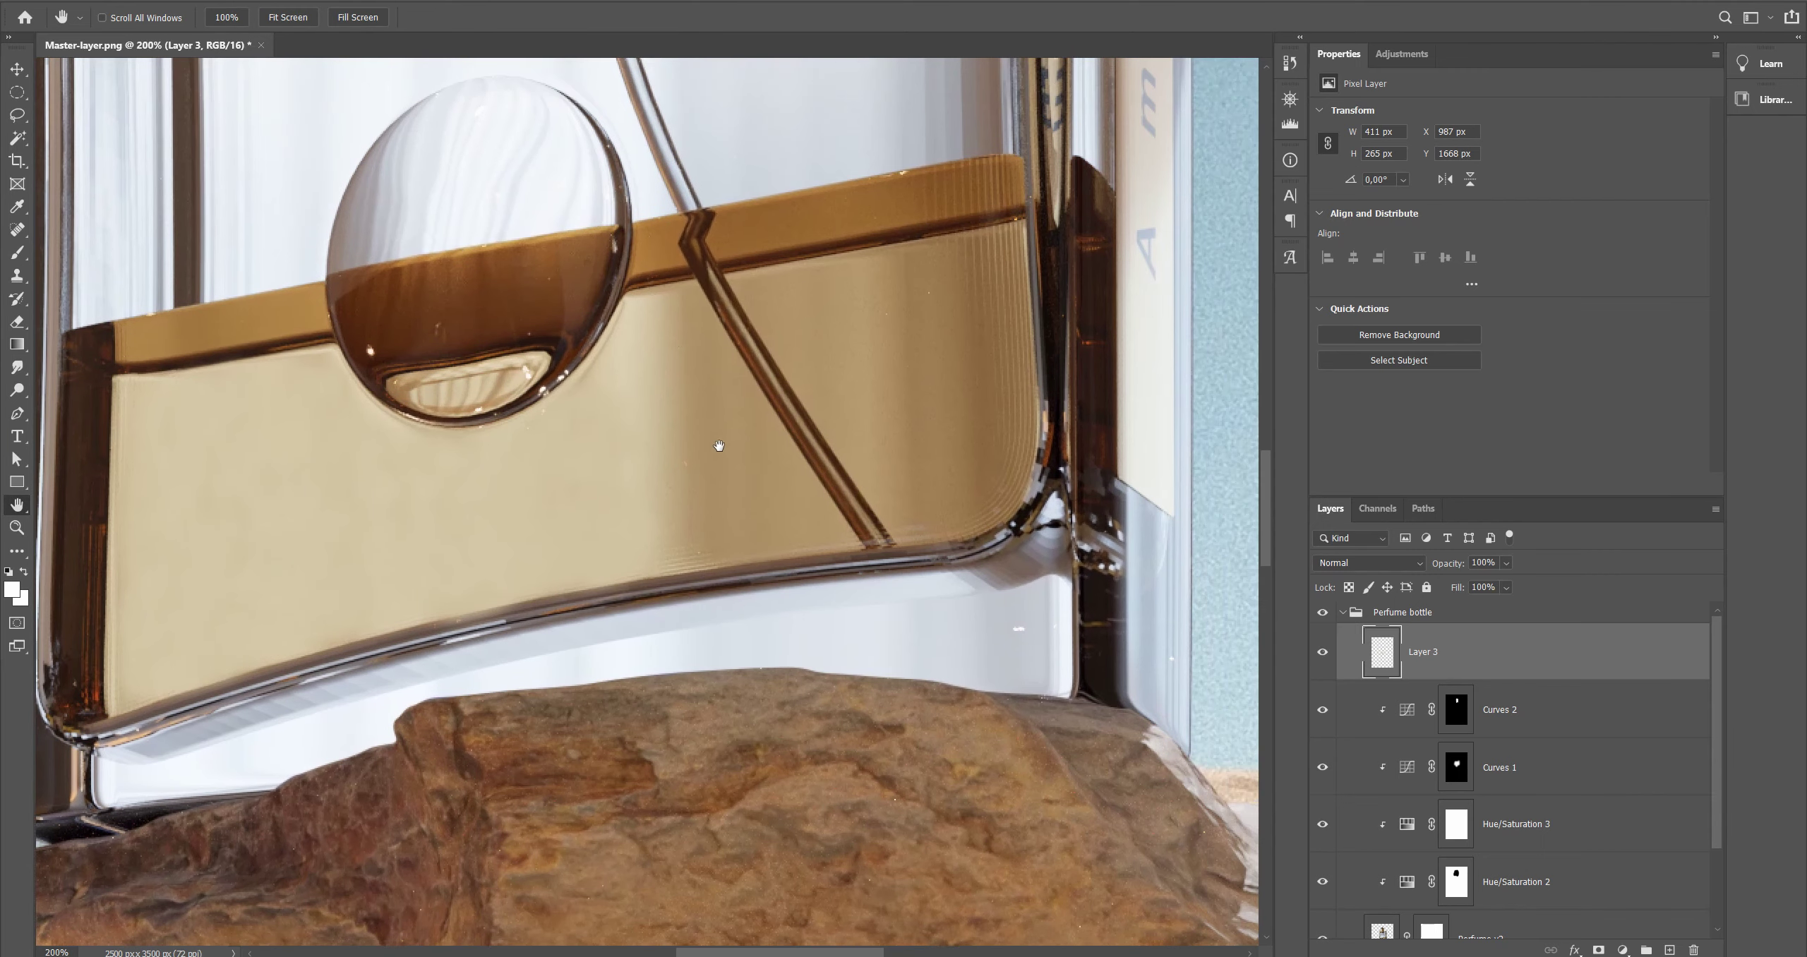
{"action": "scroll", "coordinate": [714, 442], "scroll_direction": "up", "scroll_amount": 2}
{"action": "key", "text": "ctrl+shift+n"}
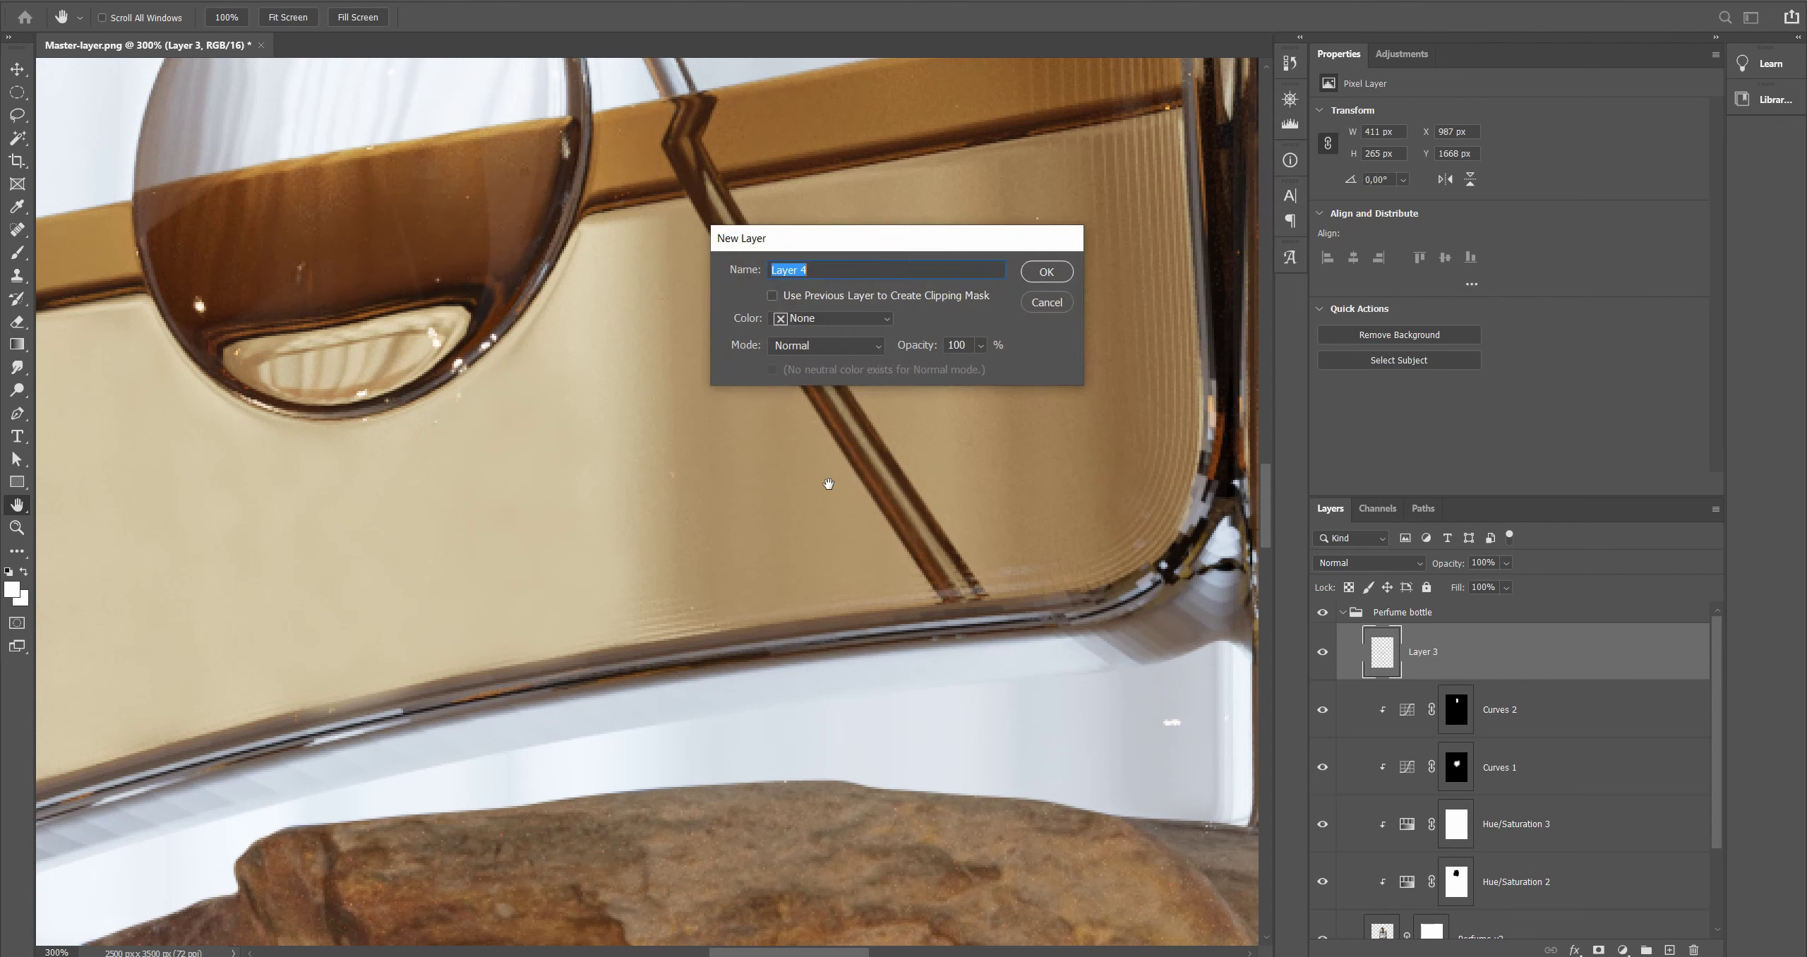
{"action": "key", "text": "Return"}
Step: Outline the liquid between the disc and the dip tube with a pen path and convert it to a selection with 0.2 px feather
{"action": "key", "text": "p"}
{"action": "left_click", "coordinate": [460, 673]}
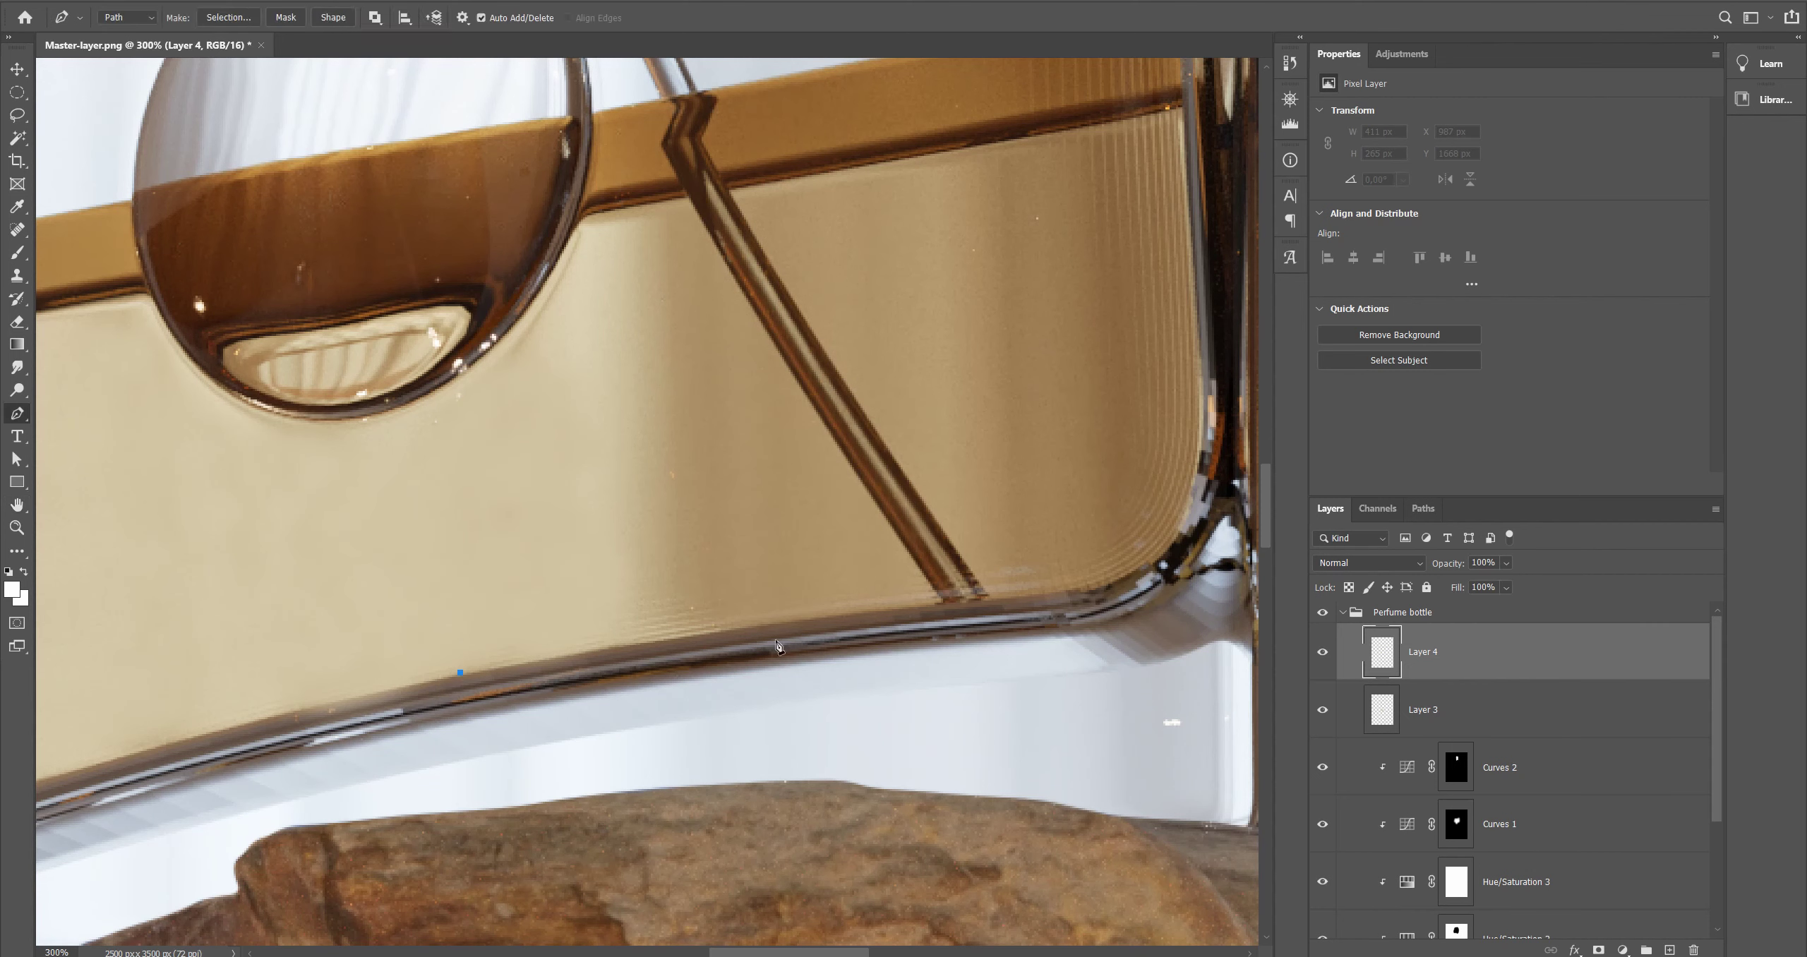
{"action": "left_click", "coordinate": [844, 614]}
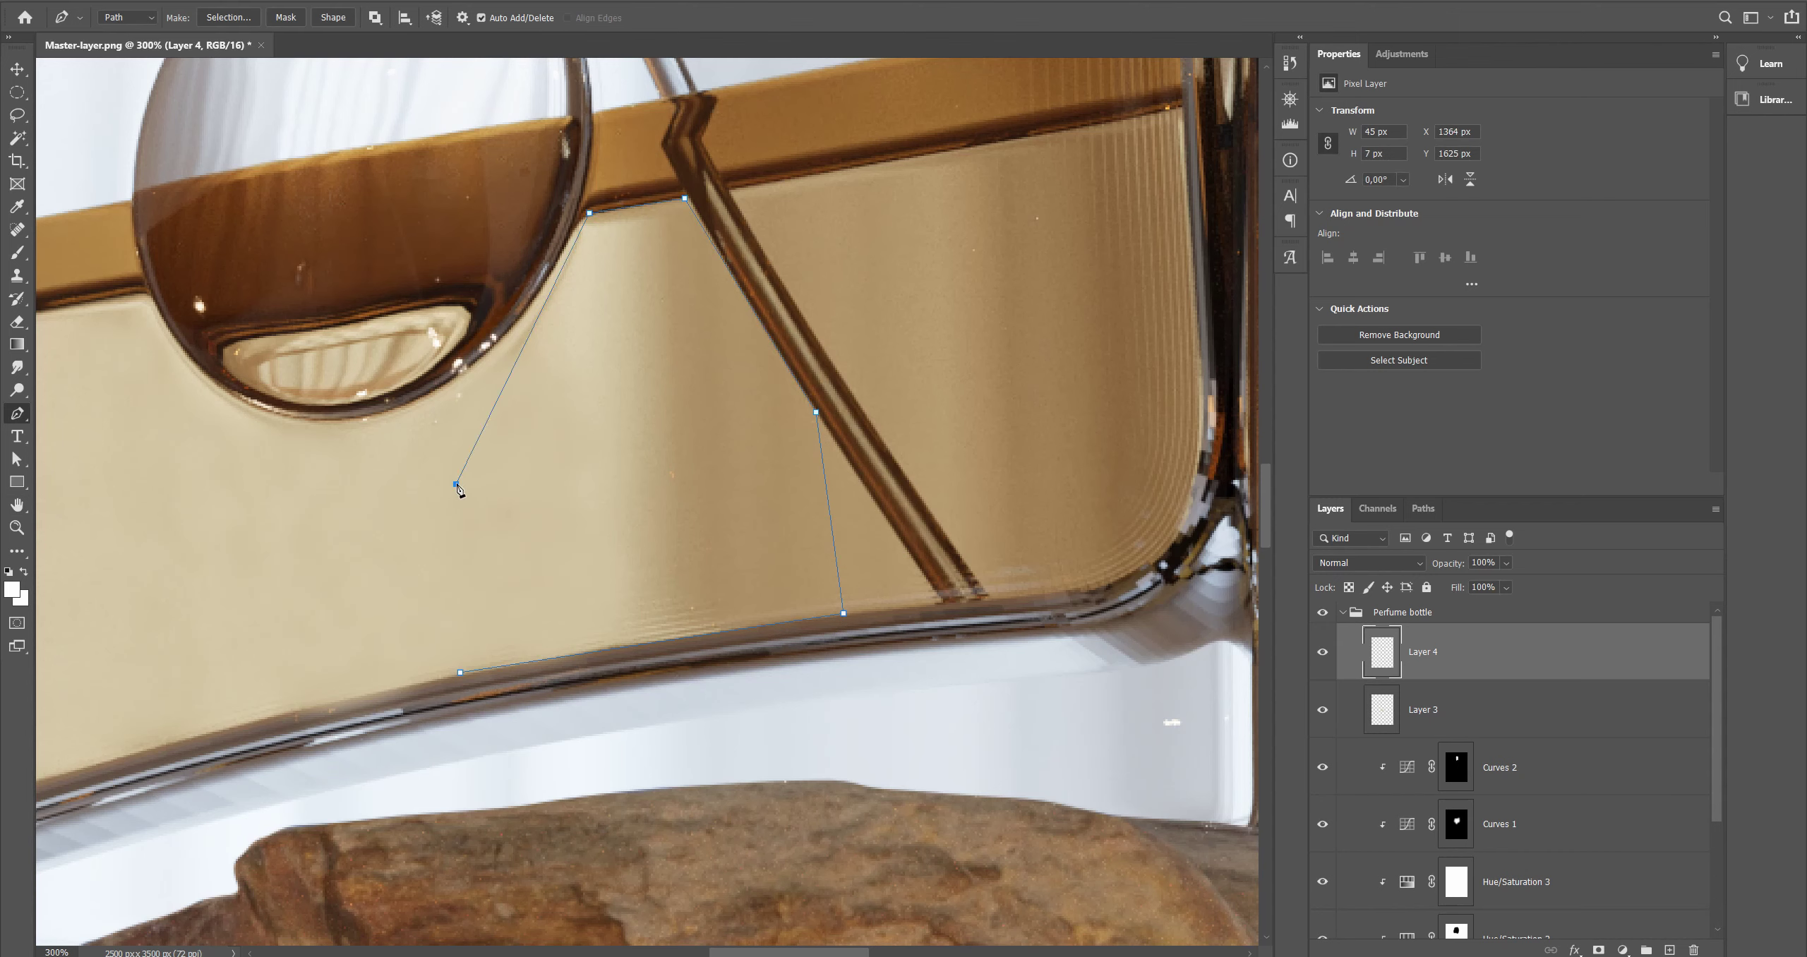
{"action": "right_click", "coordinate": [555, 569]}
{"action": "left_click", "coordinate": [653, 616]}
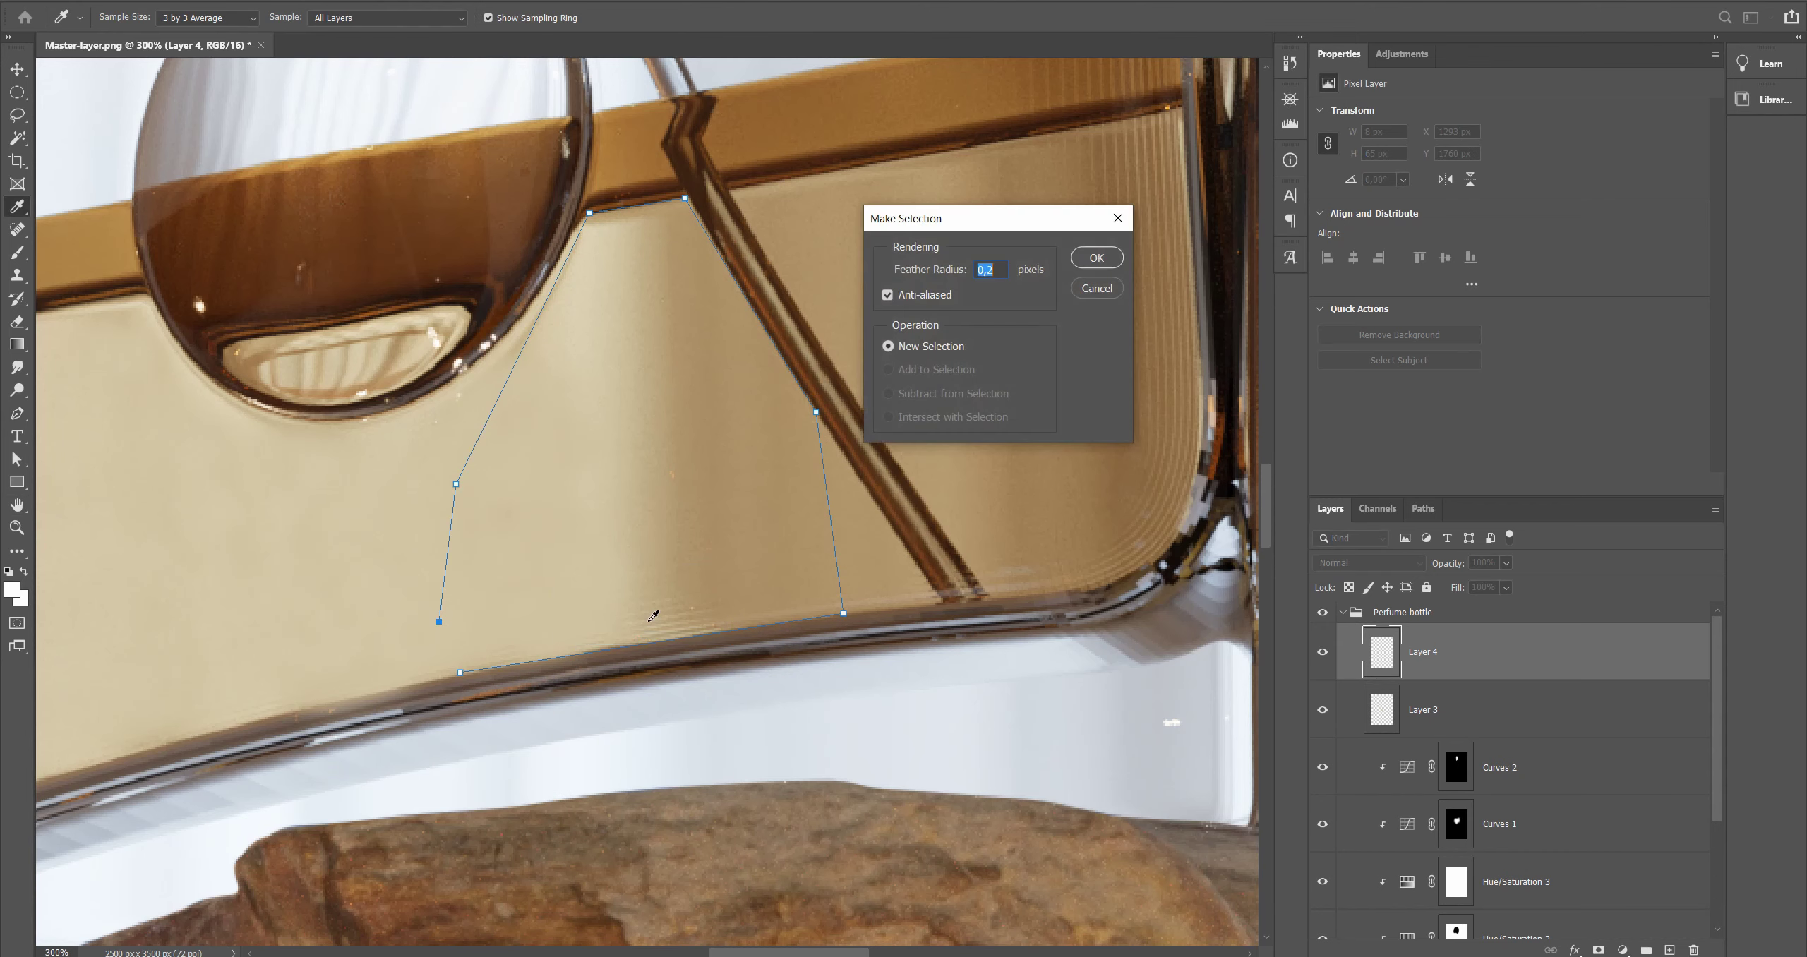
{"action": "key", "text": "Return"}
Step: Paint sampled liquid colours at 20% opacity over the streaks inside the selection, blending them into a smooth gradient, and deselect
{"action": "key", "text": "b"}
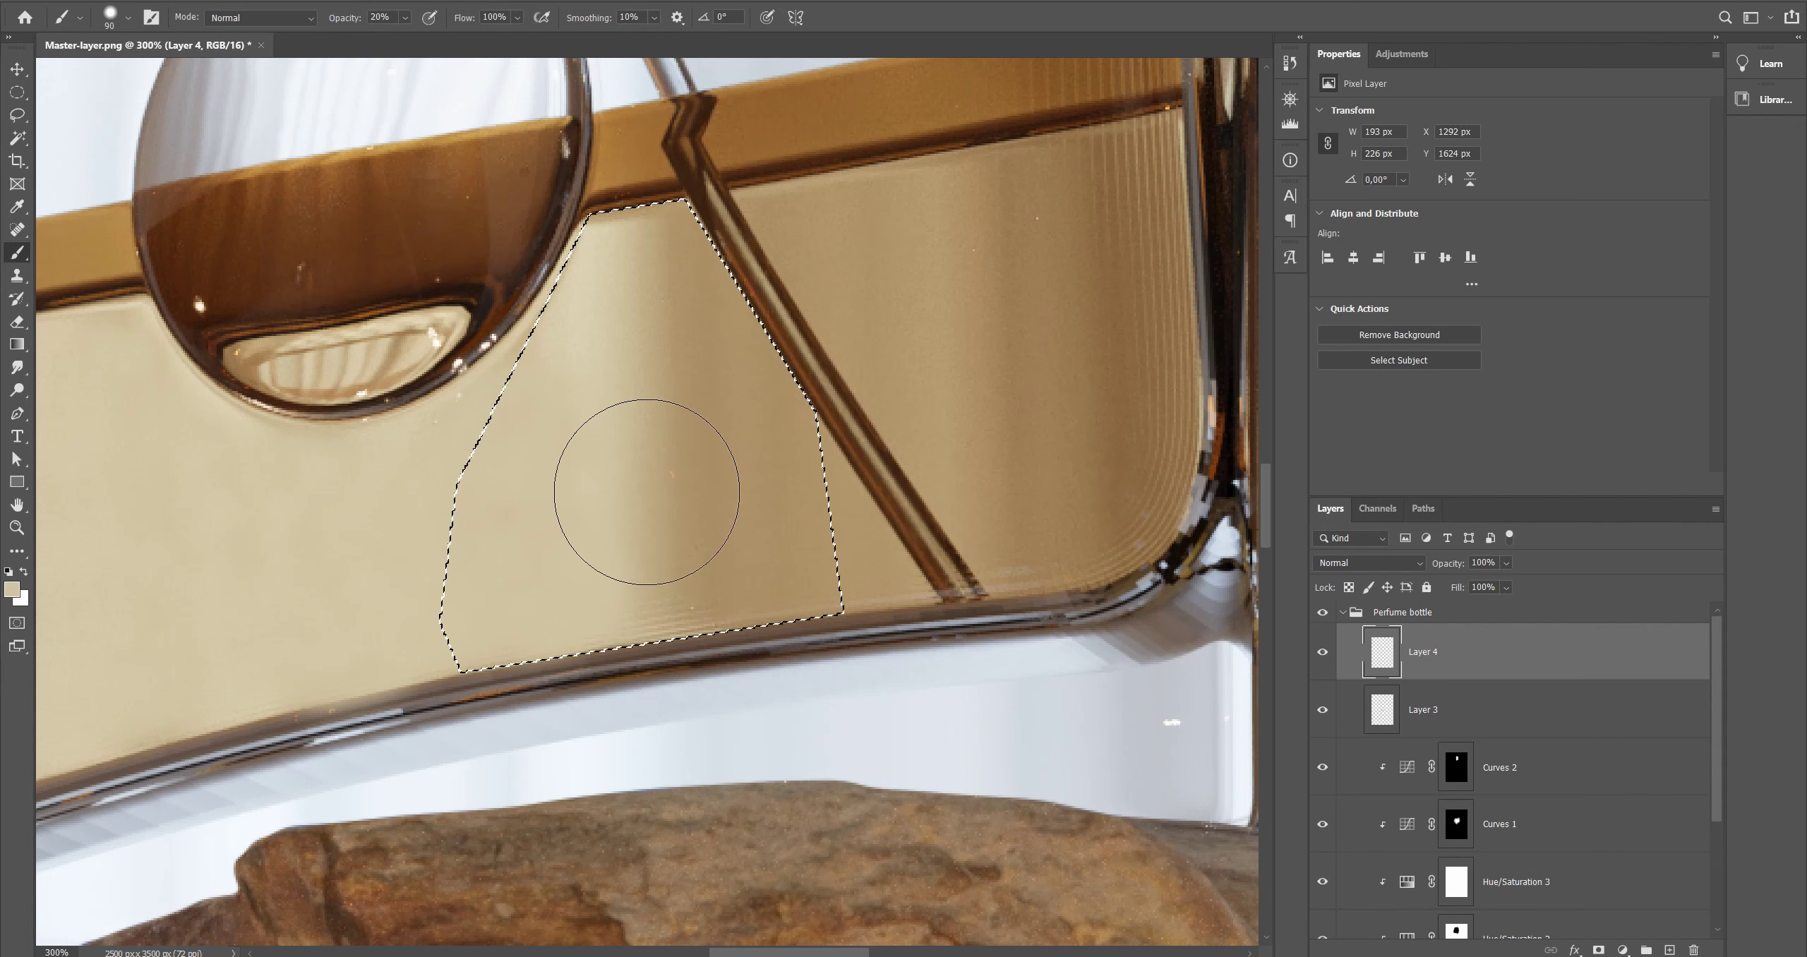
{"action": "right_click", "coordinate": [647, 493]}
{"action": "left_click", "coordinate": [1370, 649]}
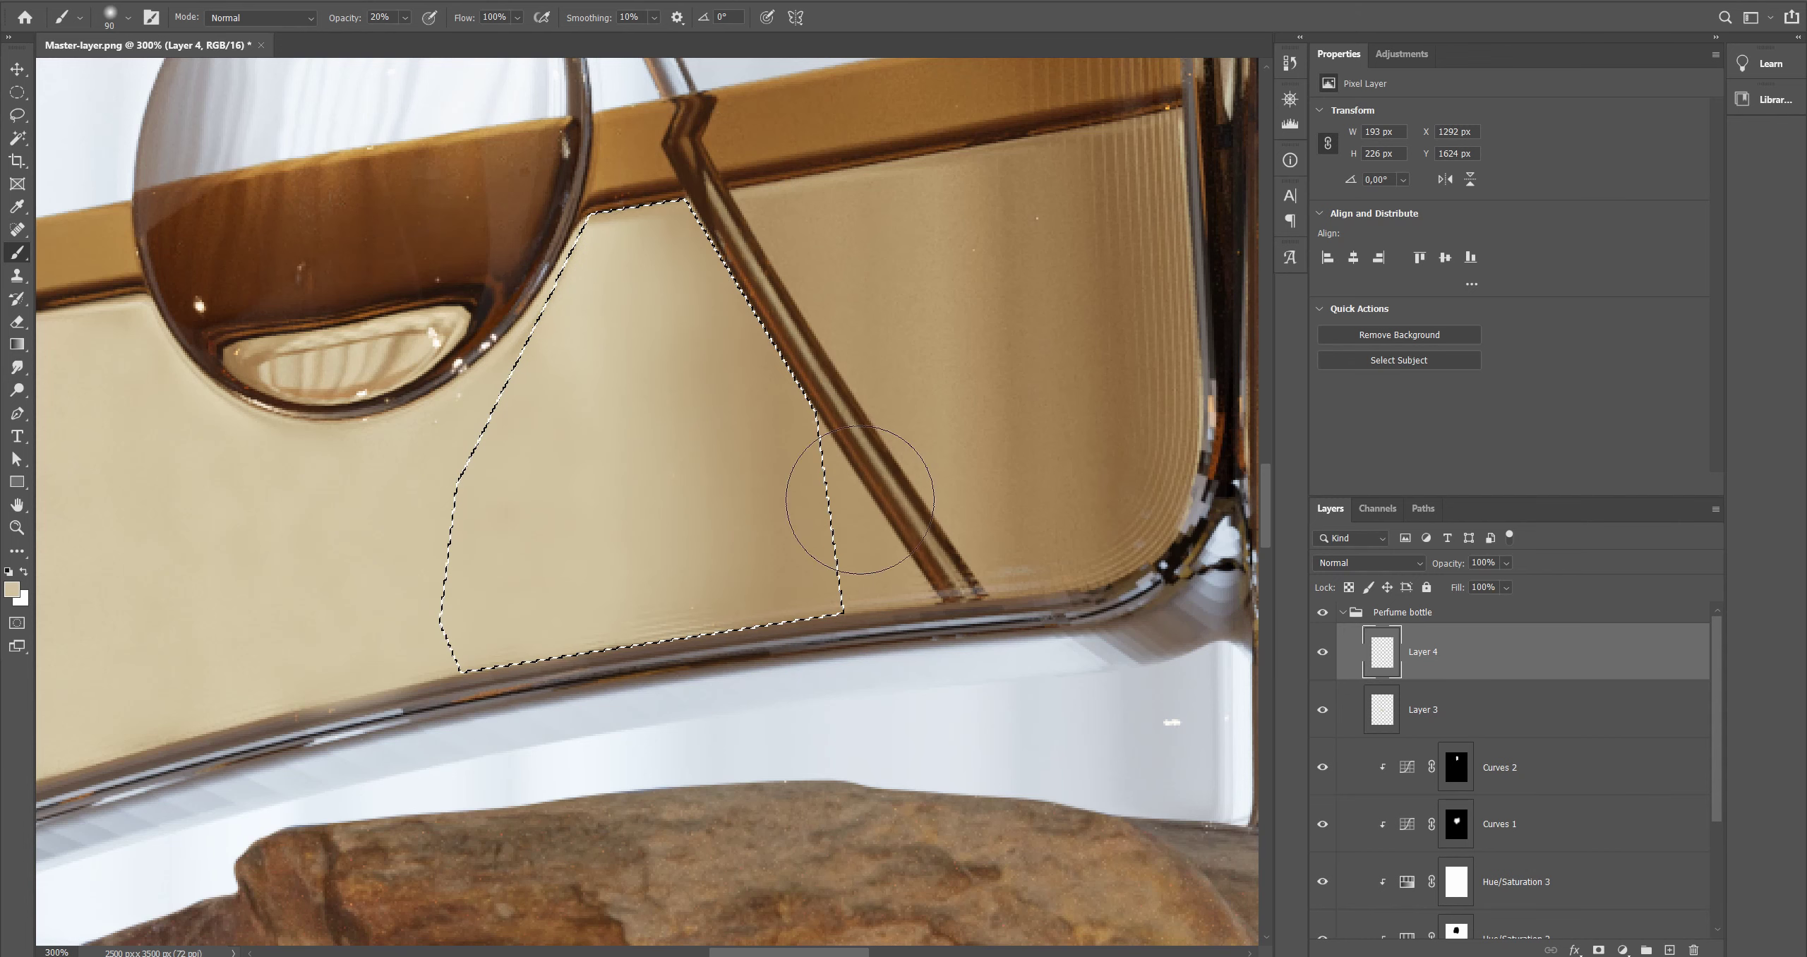
{"action": "key", "text": "ctrl+d"}
Step: Try to clone away the vertical ridges near the liquid's right edge on Layer 3 with a 20 px Clone Stamp brush
{"action": "key", "text": "h"}
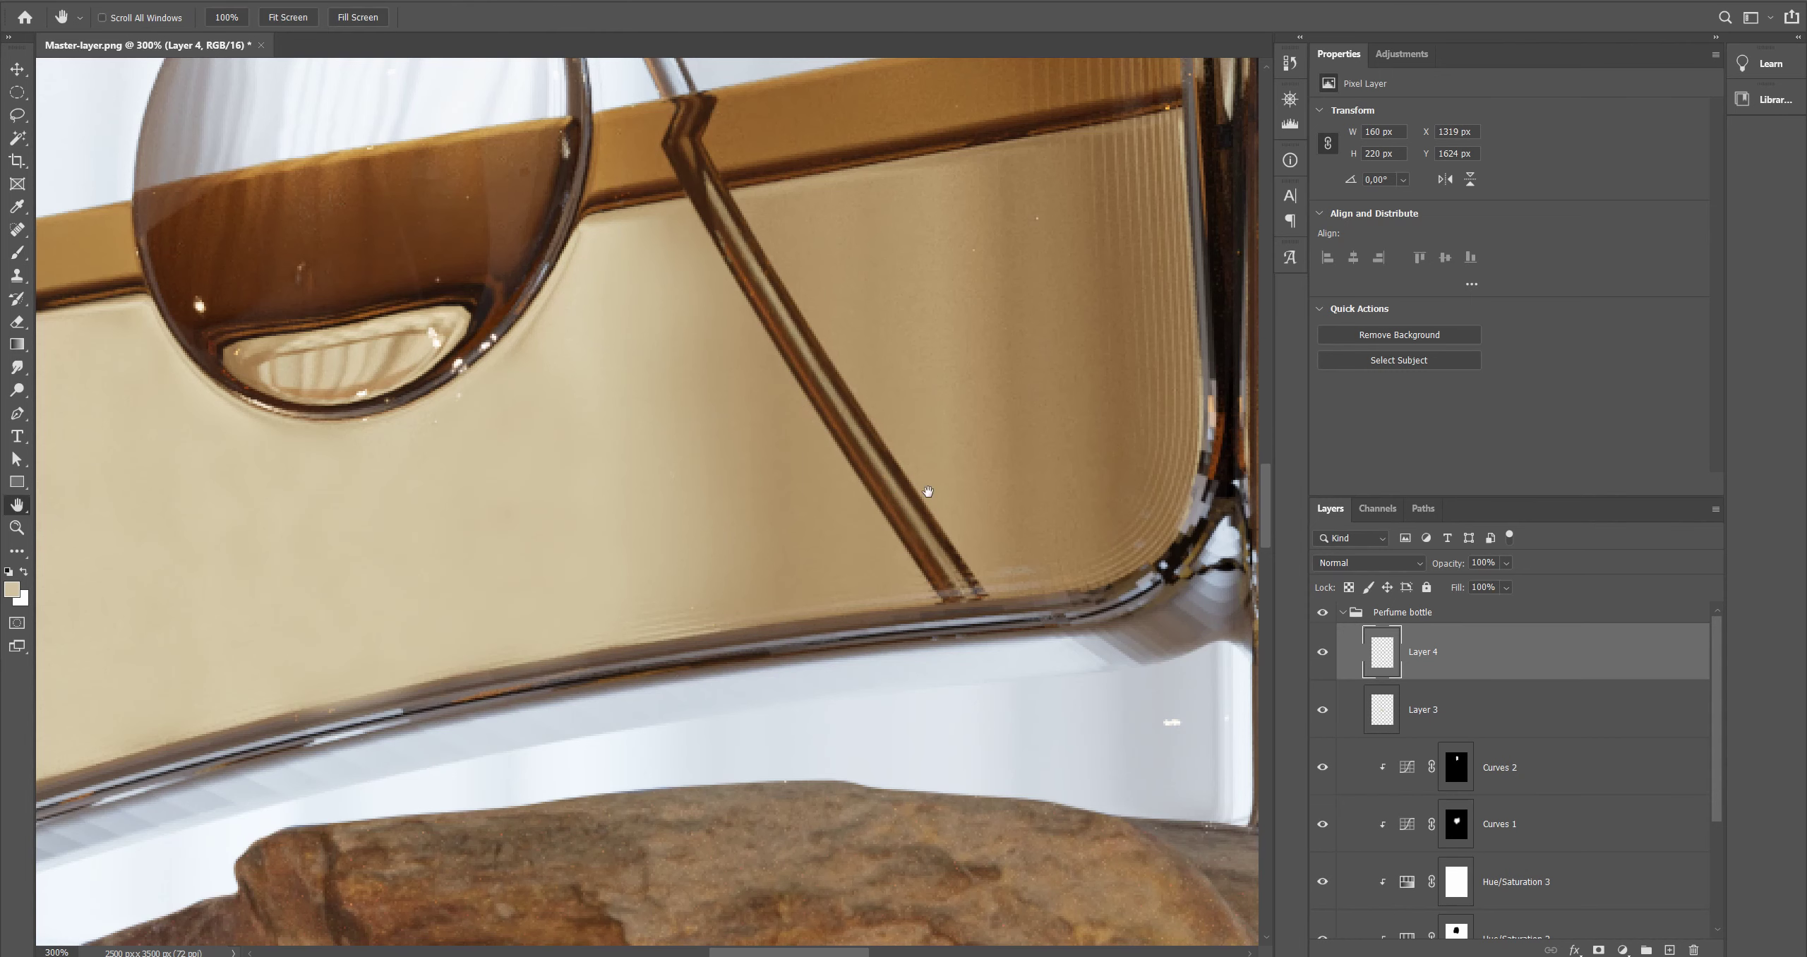
{"action": "left_click_drag", "start_coordinate": [1056, 317], "coordinate": [708, 442]}
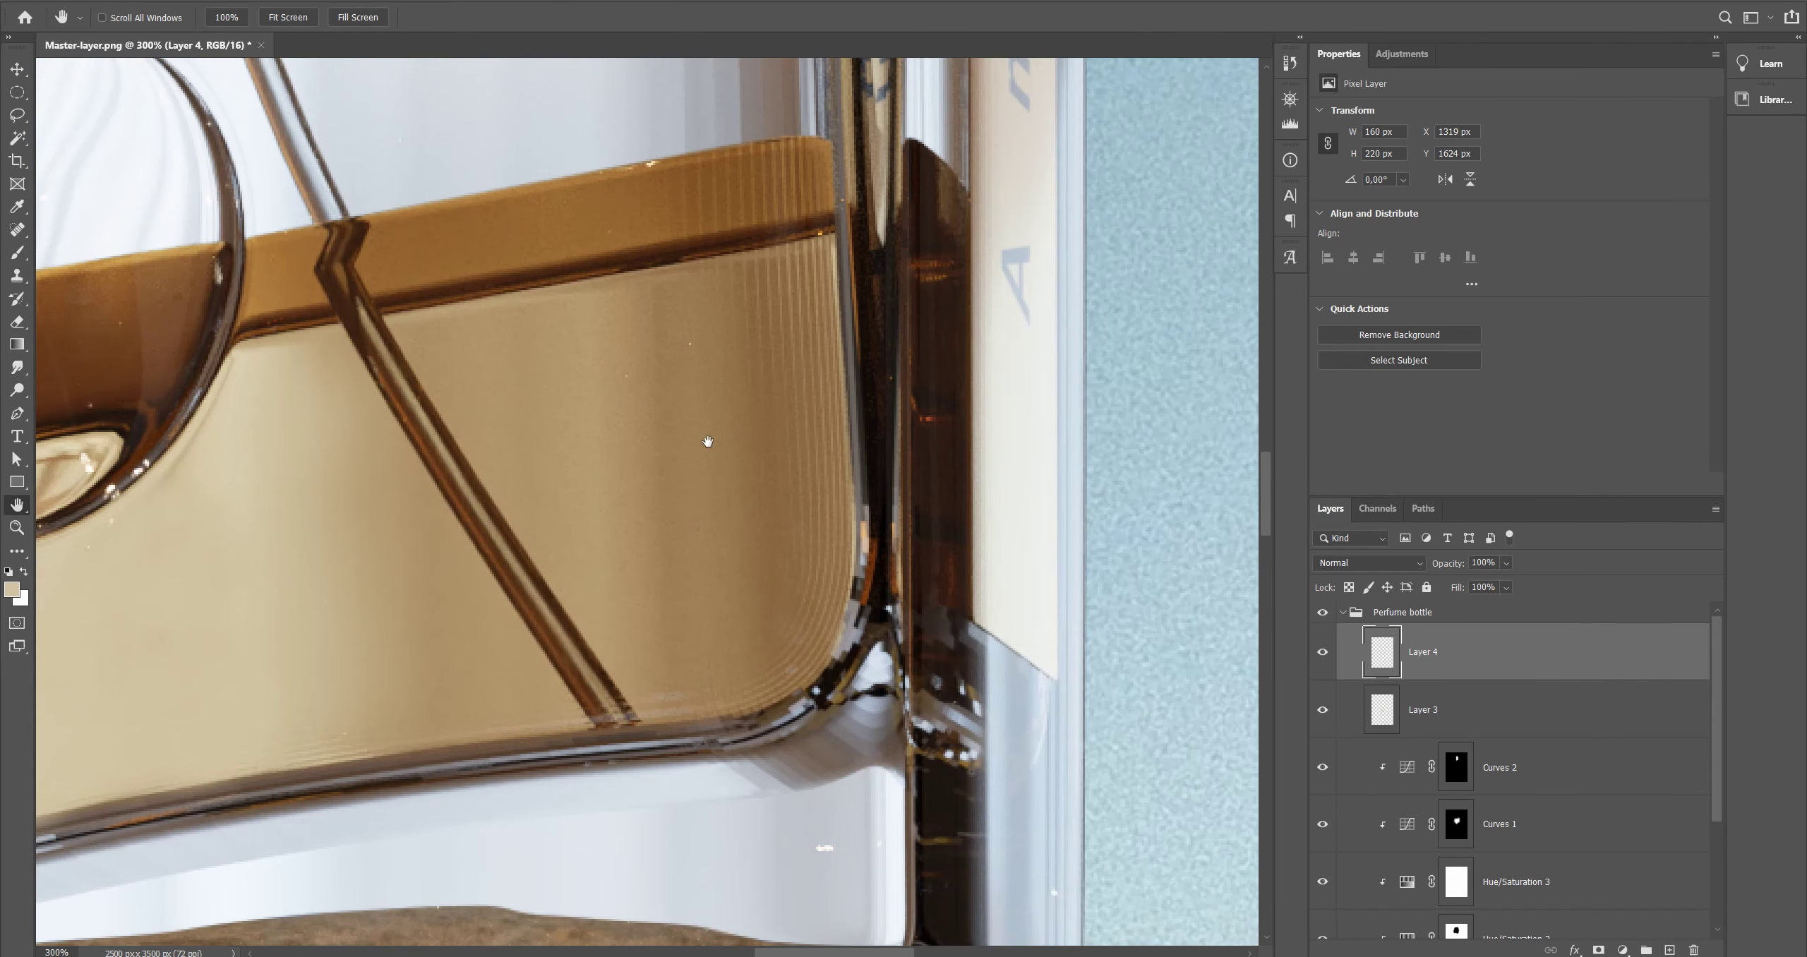
{"action": "left_click", "coordinate": [1393, 711]}
{"action": "key", "text": "s"}
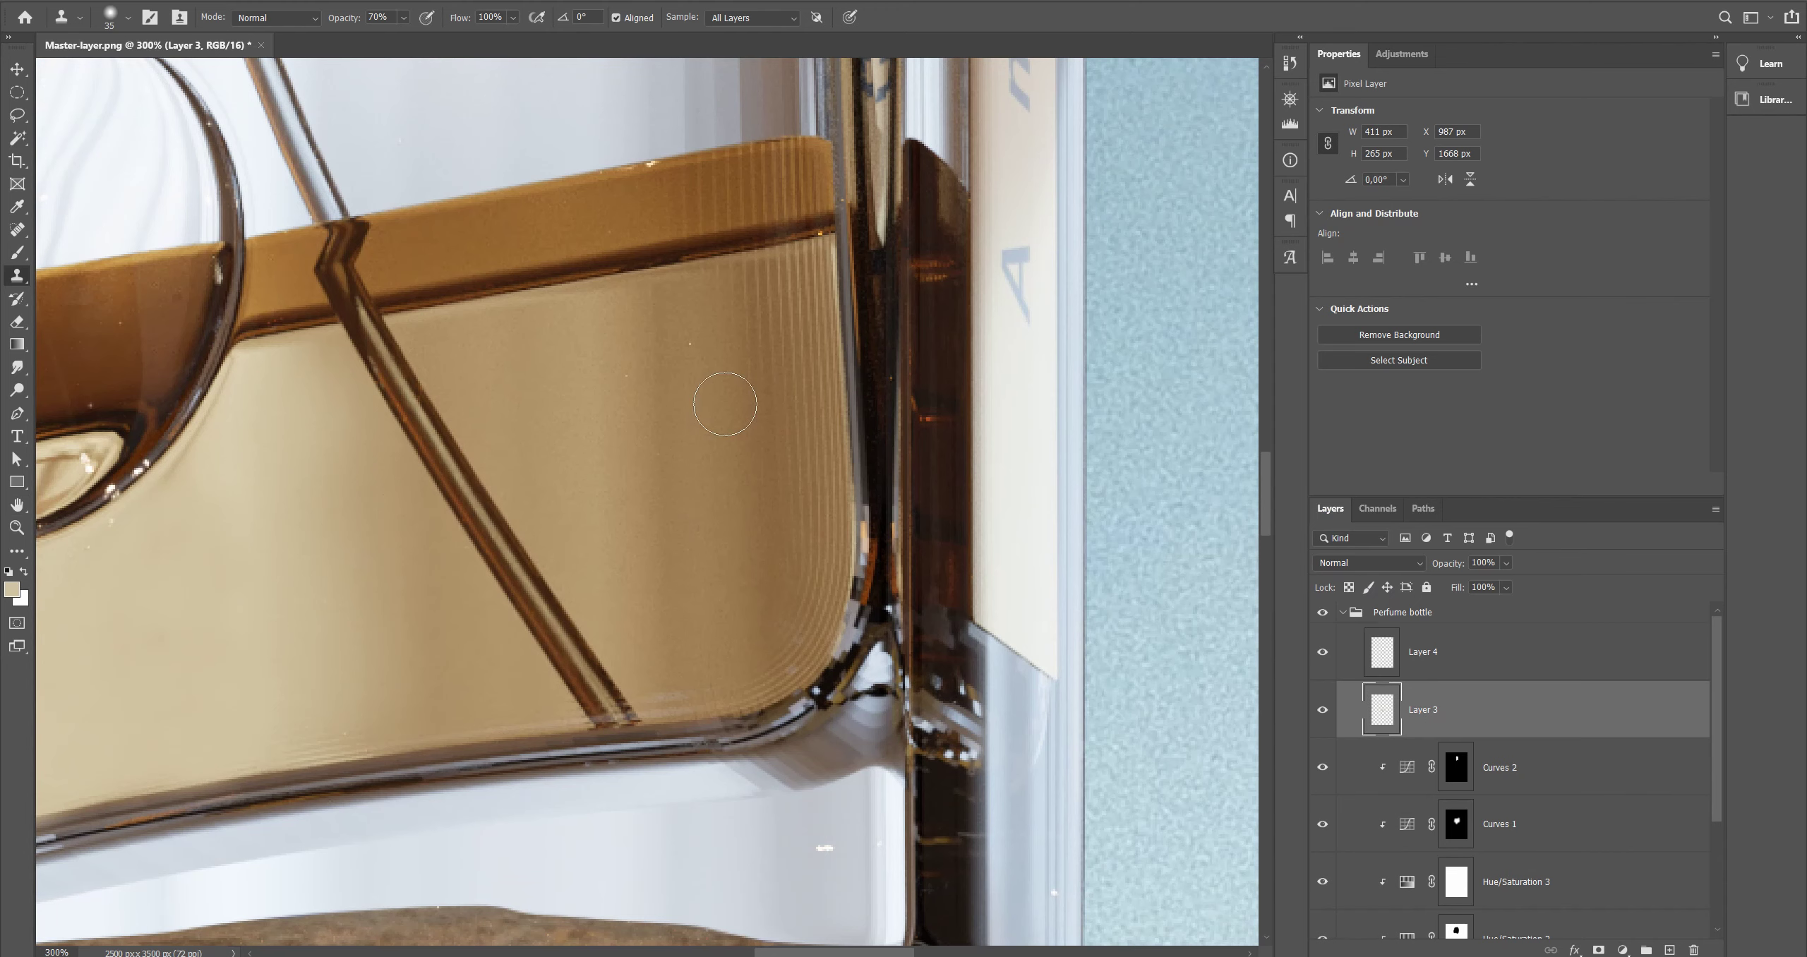
{"action": "key", "text": "bracketleft"}
{"action": "left_click", "coordinate": [708, 404], "text": "alt"}
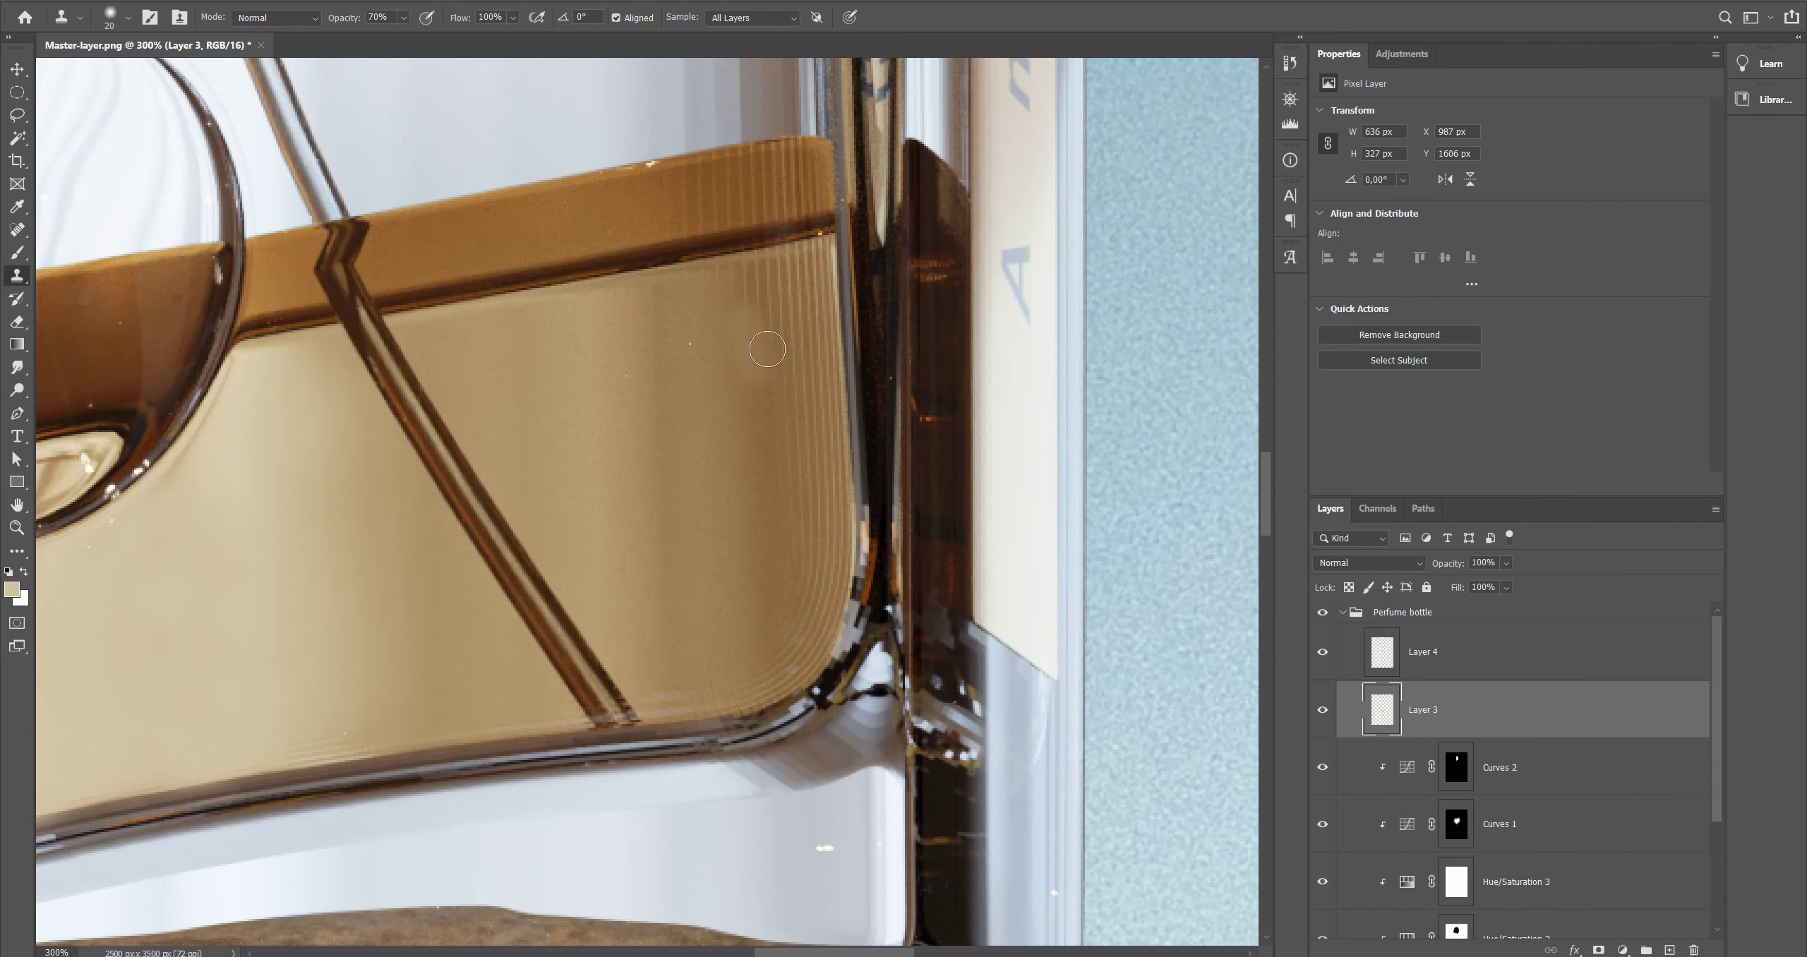
{"action": "left_click_drag", "start_coordinate": [768, 395], "coordinate": [769, 460]}
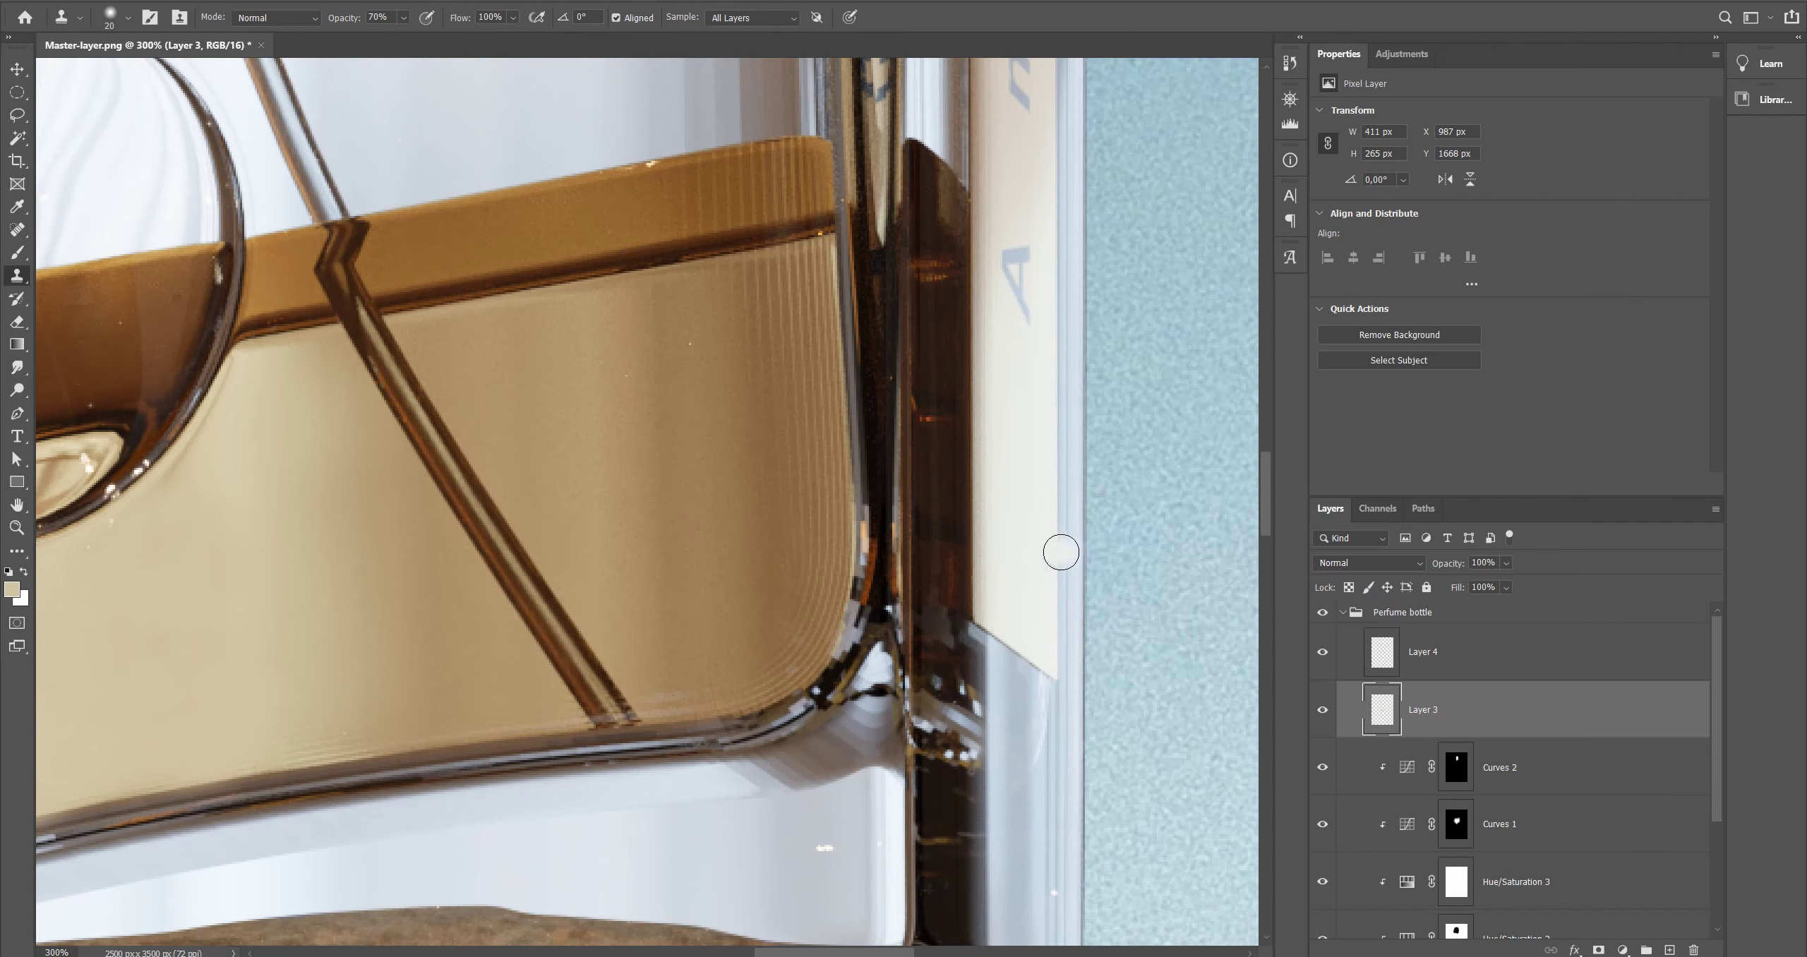
Step: On Layer 4, outline the ridged liquid right of the dip tube with a pen path and convert it to a selection
{"action": "left_click", "coordinate": [1386, 662]}
{"action": "key", "text": "p"}
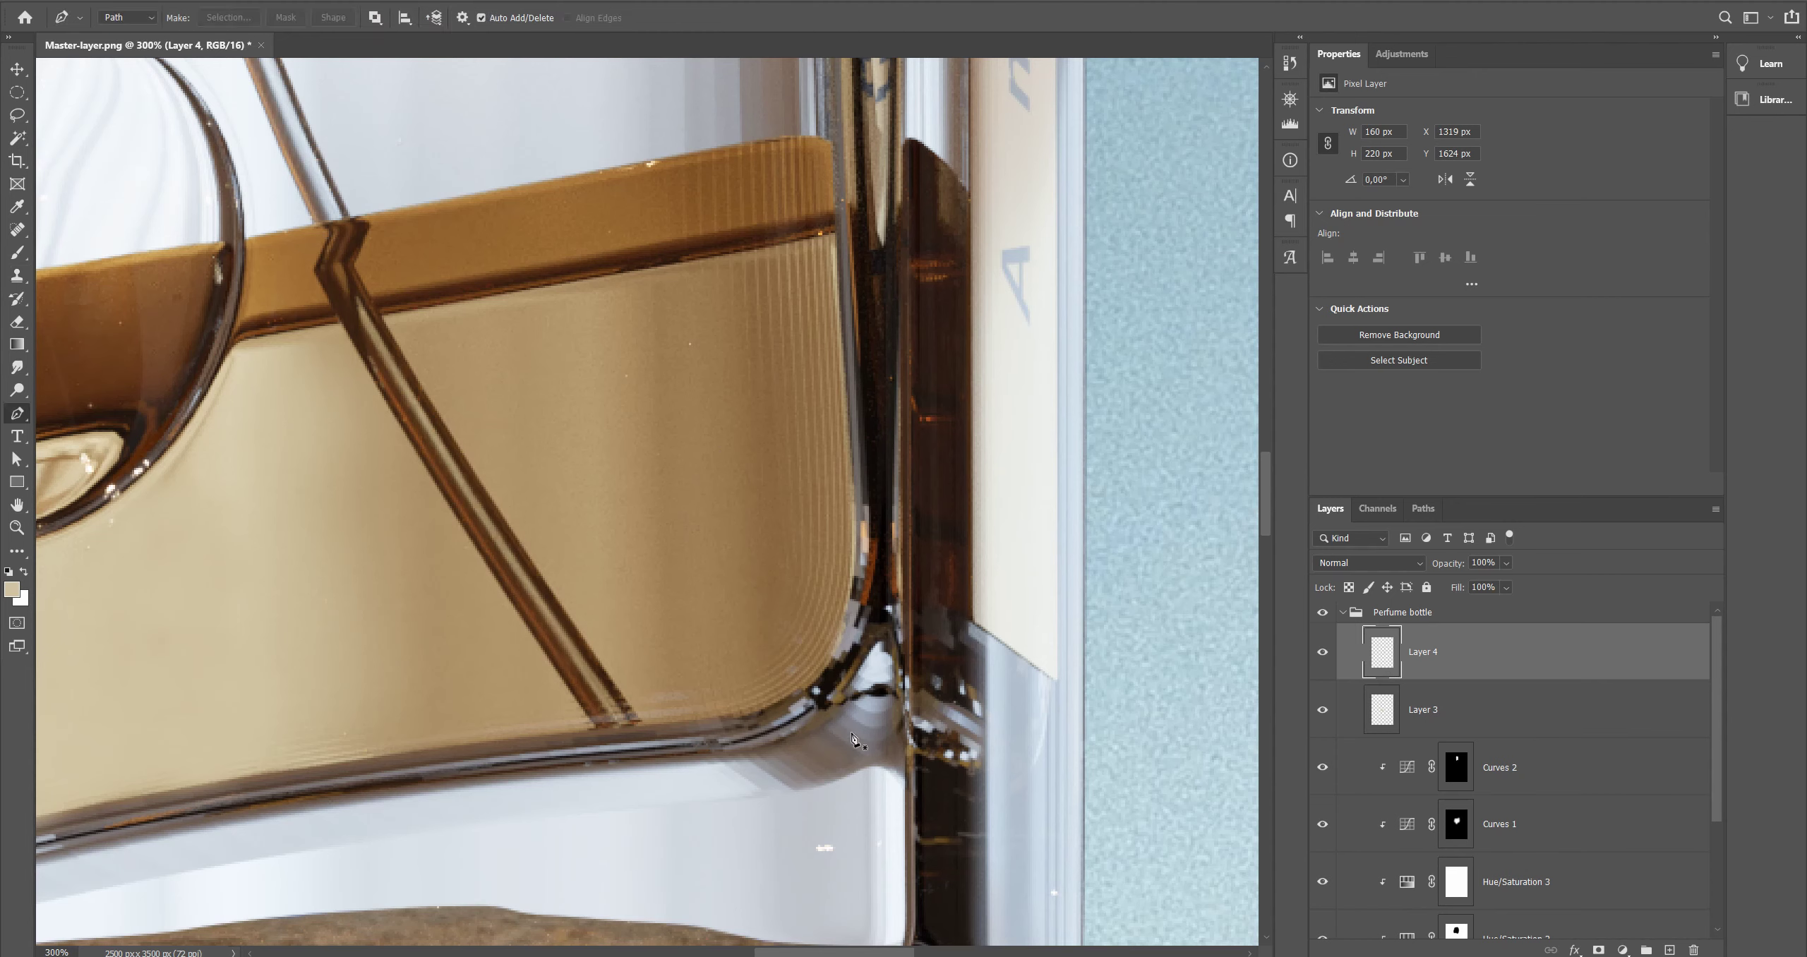
{"action": "left_click", "coordinate": [663, 721]}
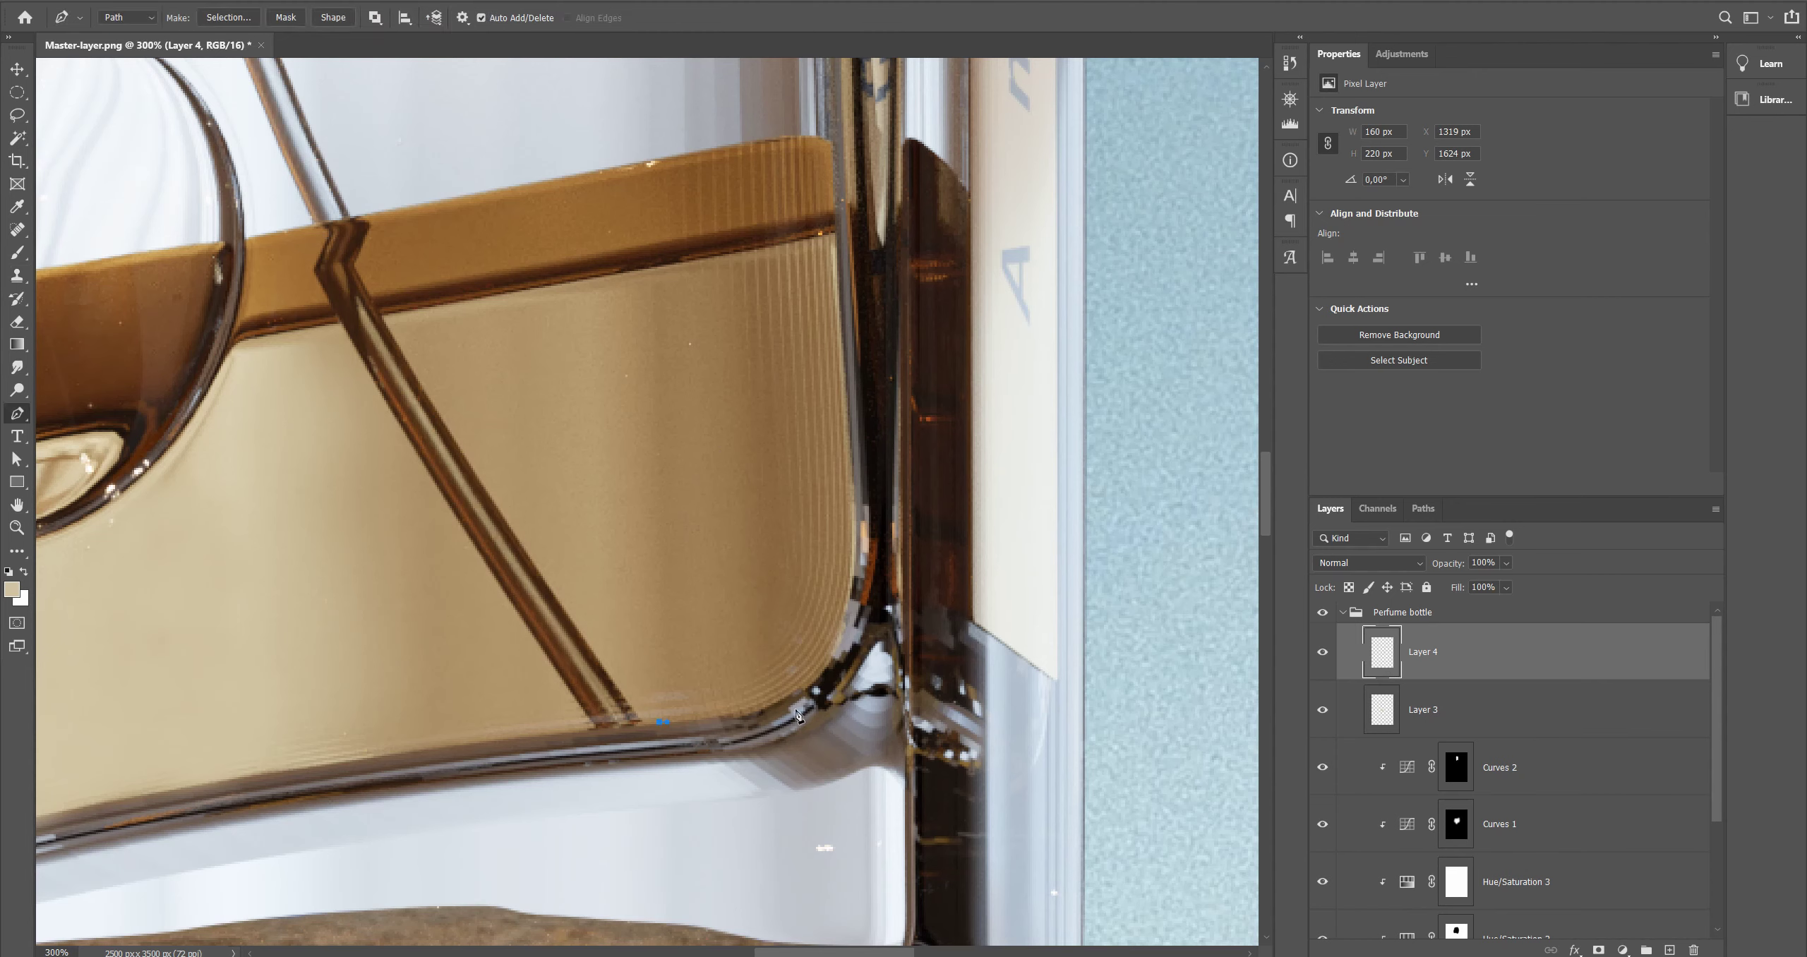
{"action": "left_click", "coordinate": [823, 668]}
{"action": "right_click", "coordinate": [672, 633]}
{"action": "left_click", "coordinate": [713, 311]}
{"action": "key", "text": "Return"}
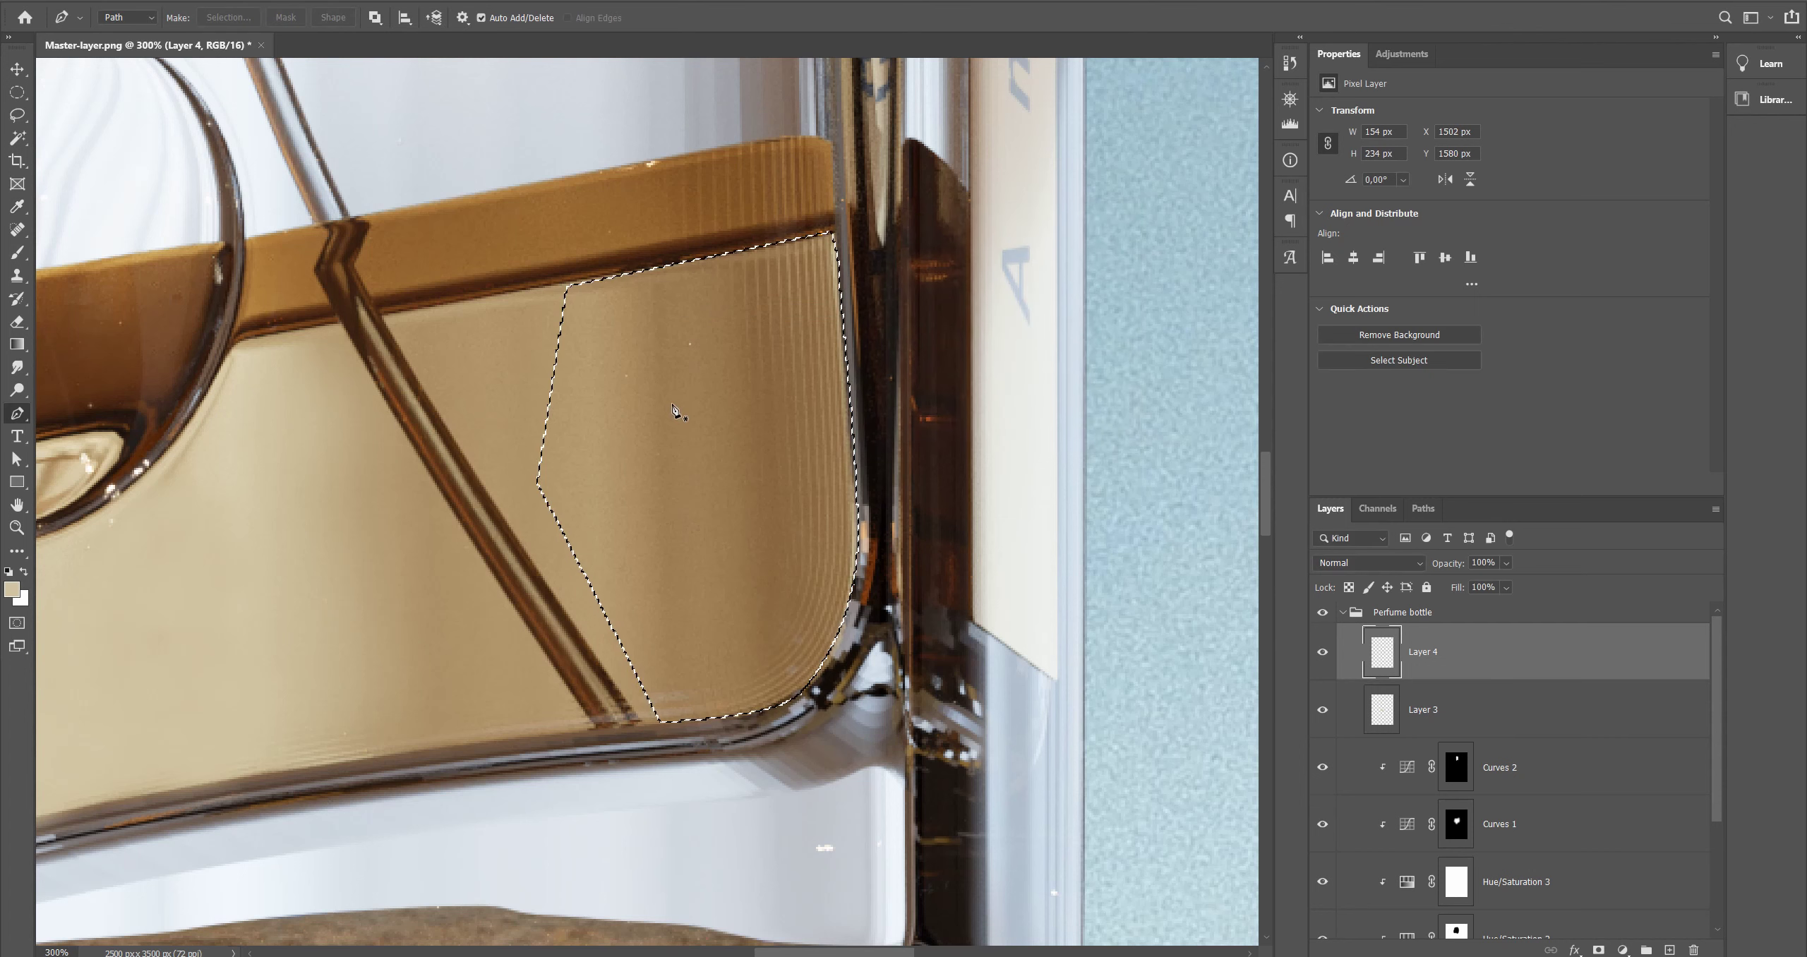
Step: Paint sampled brown liquid tones at 20% opacity over the ridges and bands in the selected right part, and deselect
{"action": "key", "text": "b"}
{"action": "left_click", "coordinate": [683, 585], "text": "alt"}
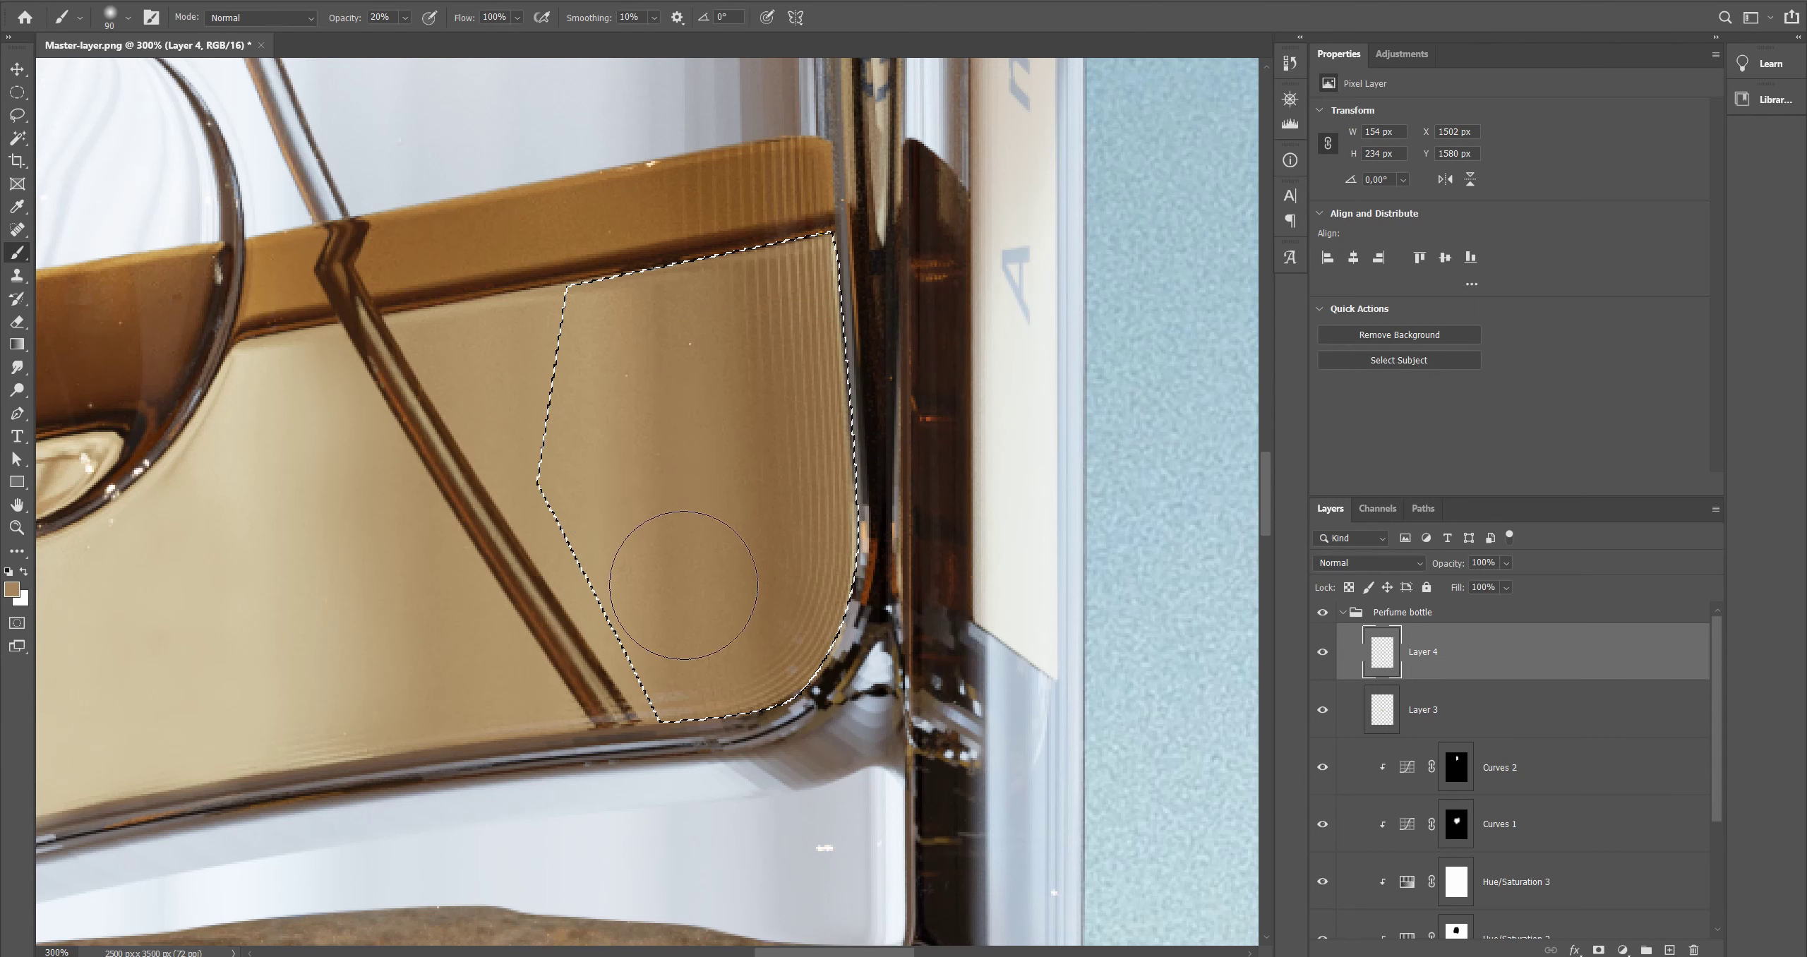
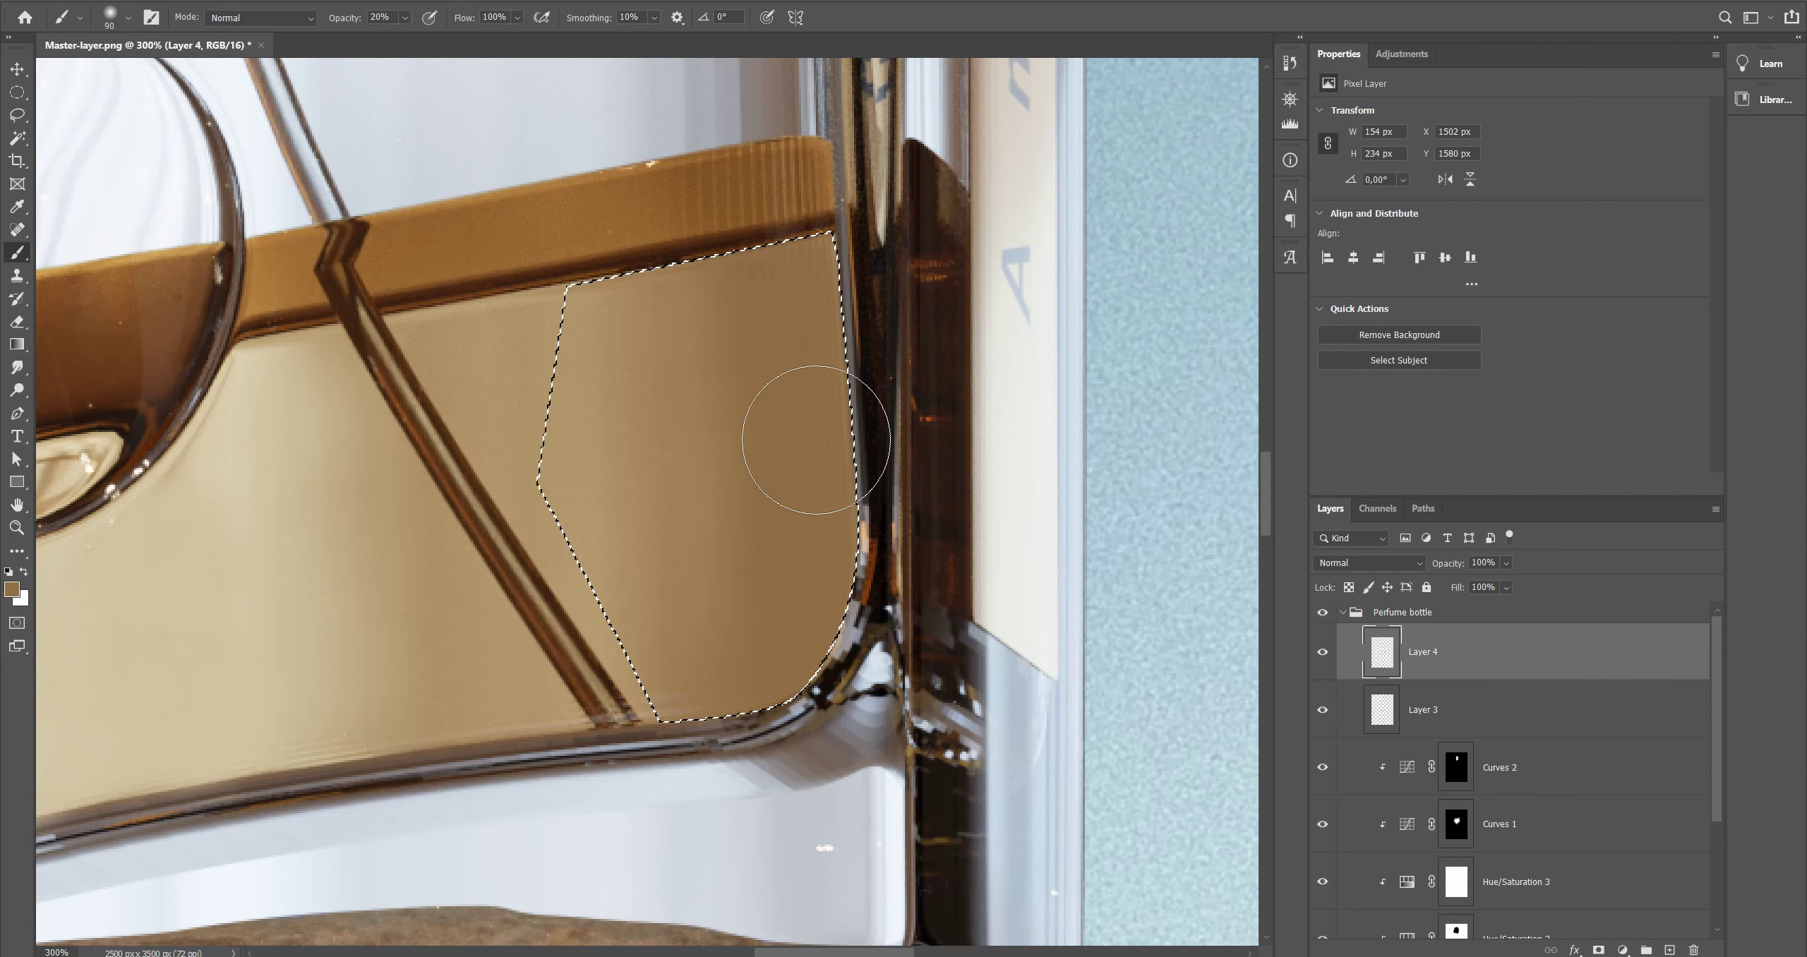
{"action": "key", "text": "ctrl+d"}
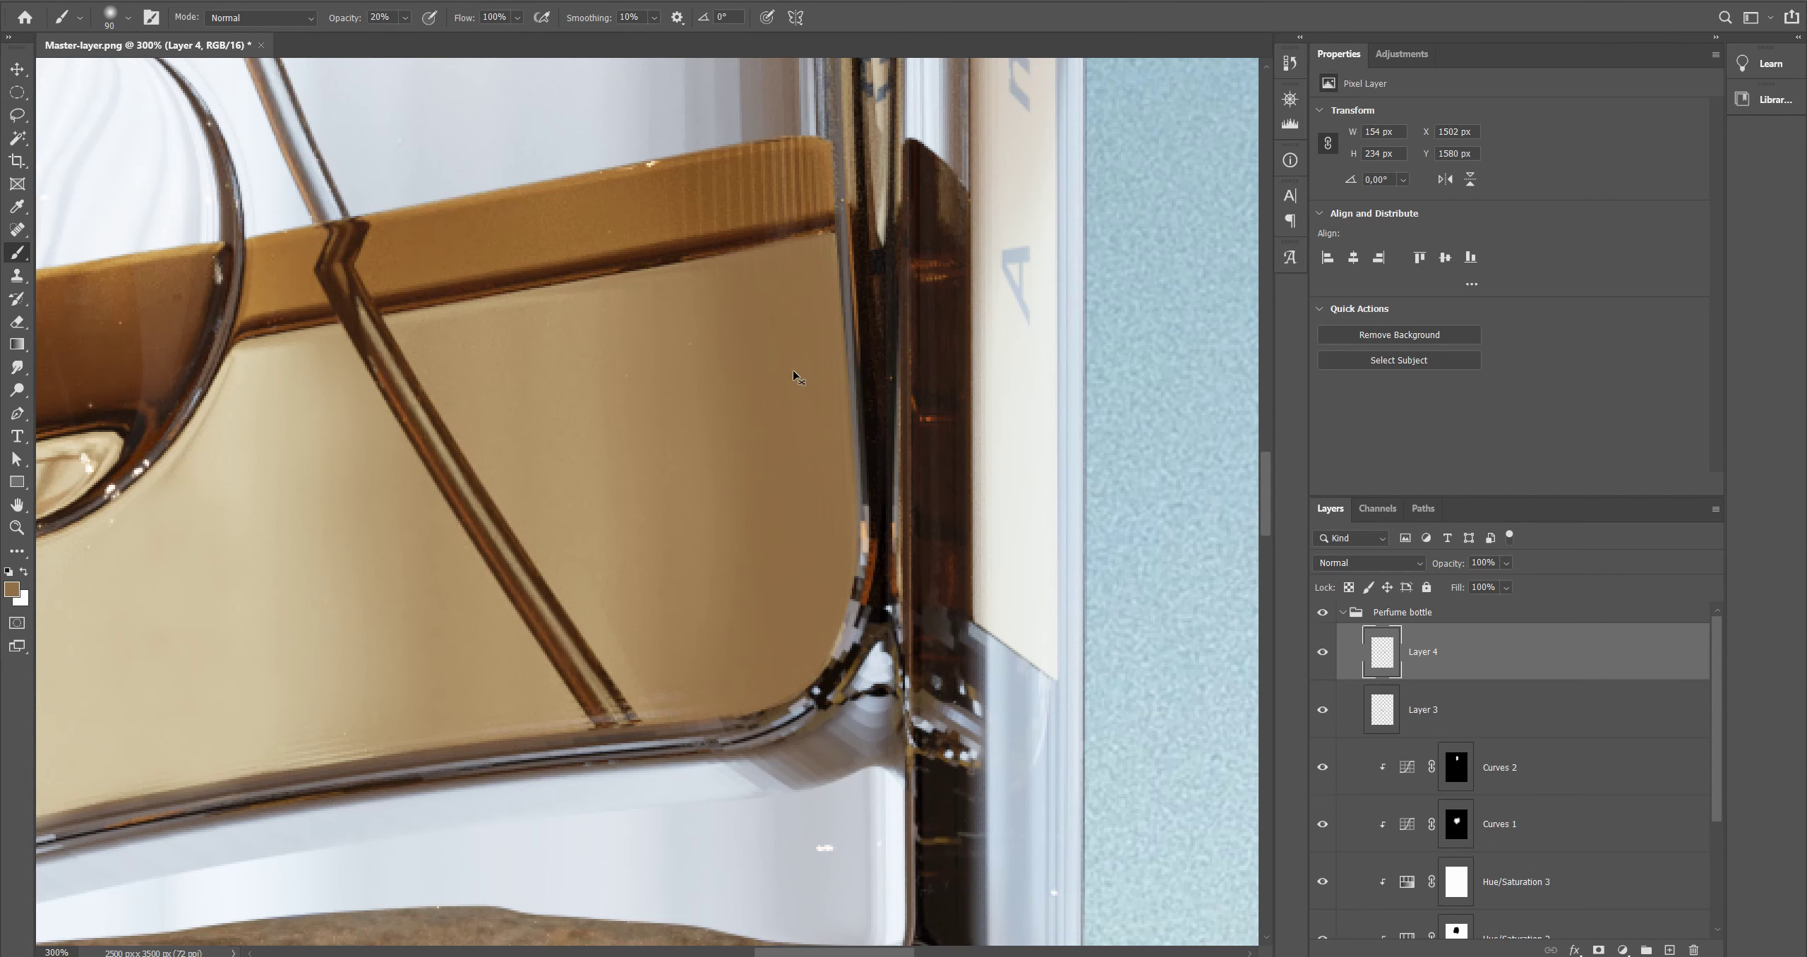
{"action": "key", "text": "h"}
{"action": "scroll", "coordinate": [806, 531], "scroll_direction": "down", "scroll_amount": 2, "text": "alt"}
{"action": "scroll", "coordinate": [807, 529], "scroll_direction": "up", "scroll_amount": 3, "text": "alt"}
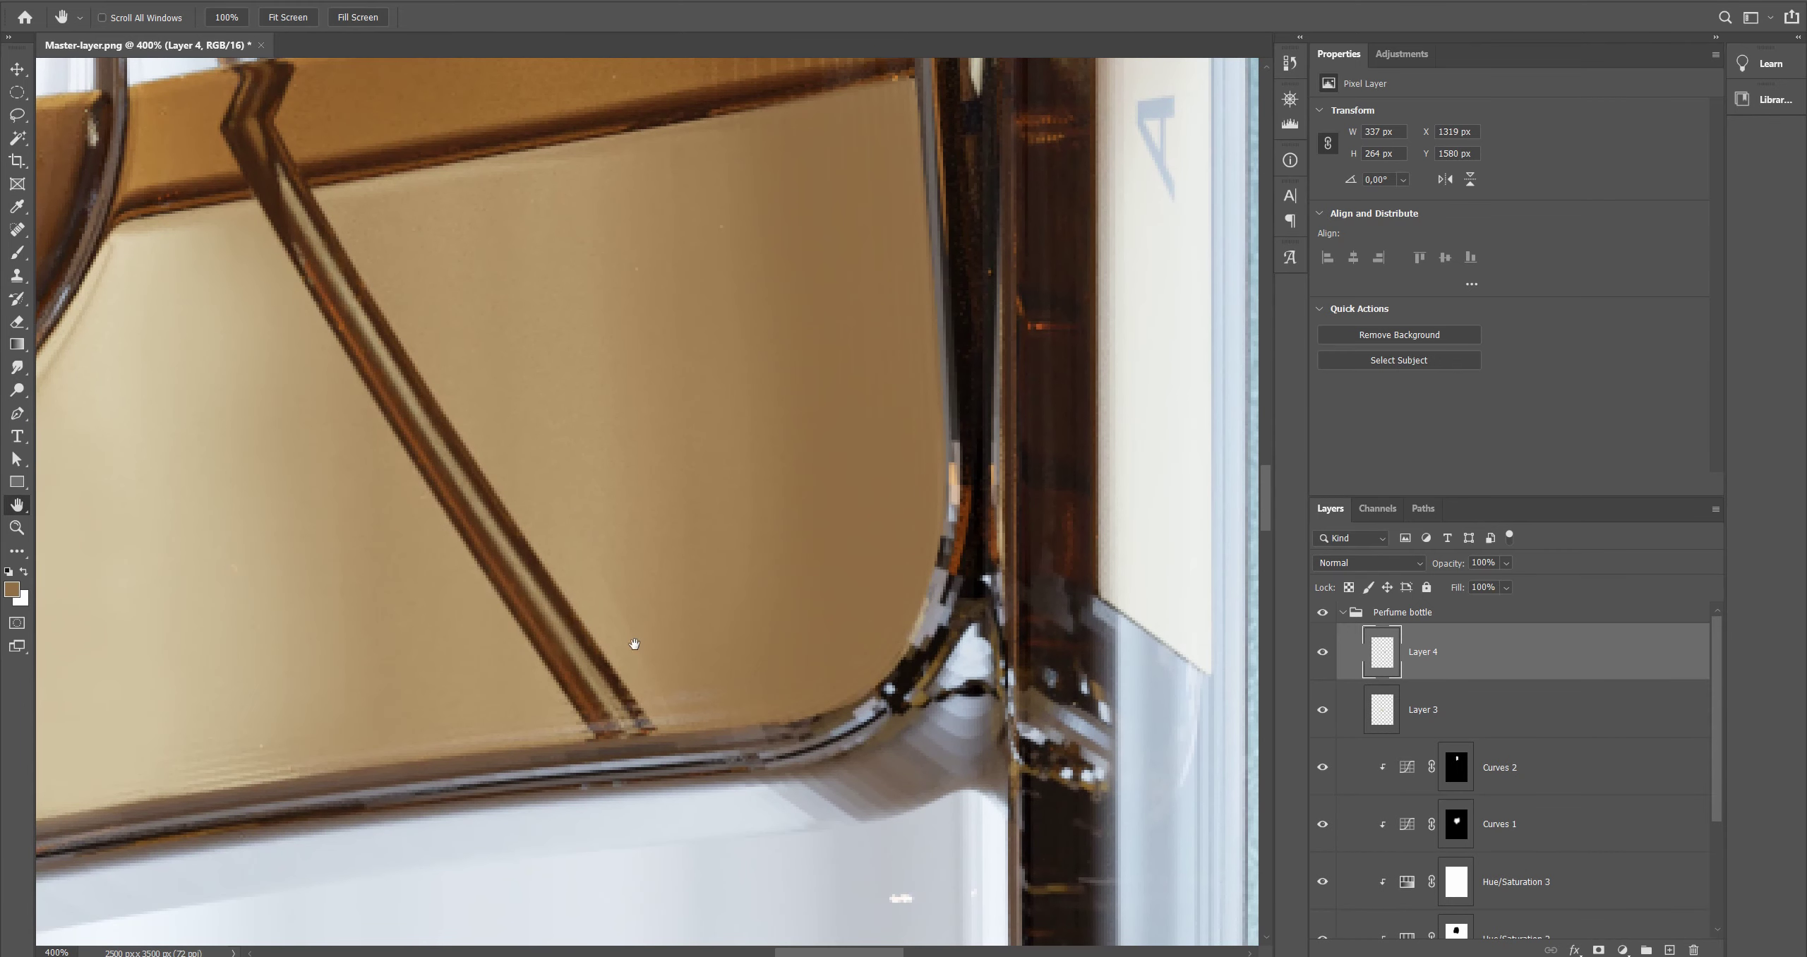
{"action": "left_click_drag", "start_coordinate": [634, 644], "coordinate": [678, 529]}
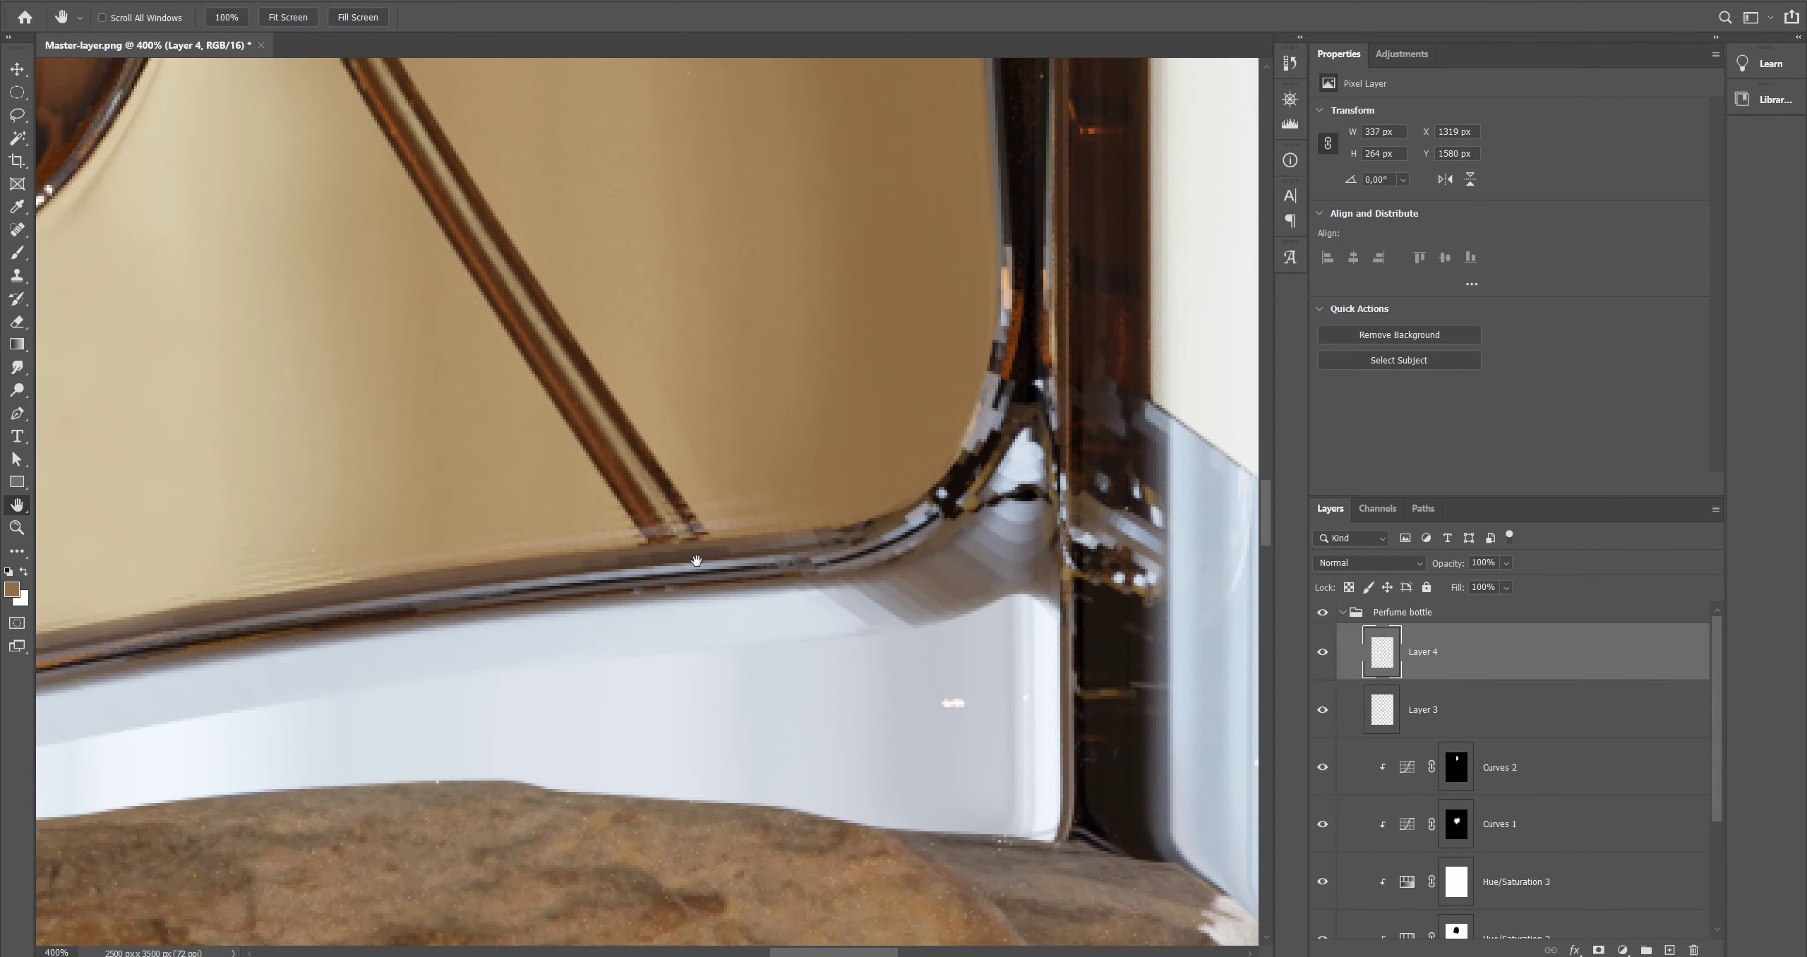
{"action": "left_click", "coordinate": [18, 368]}
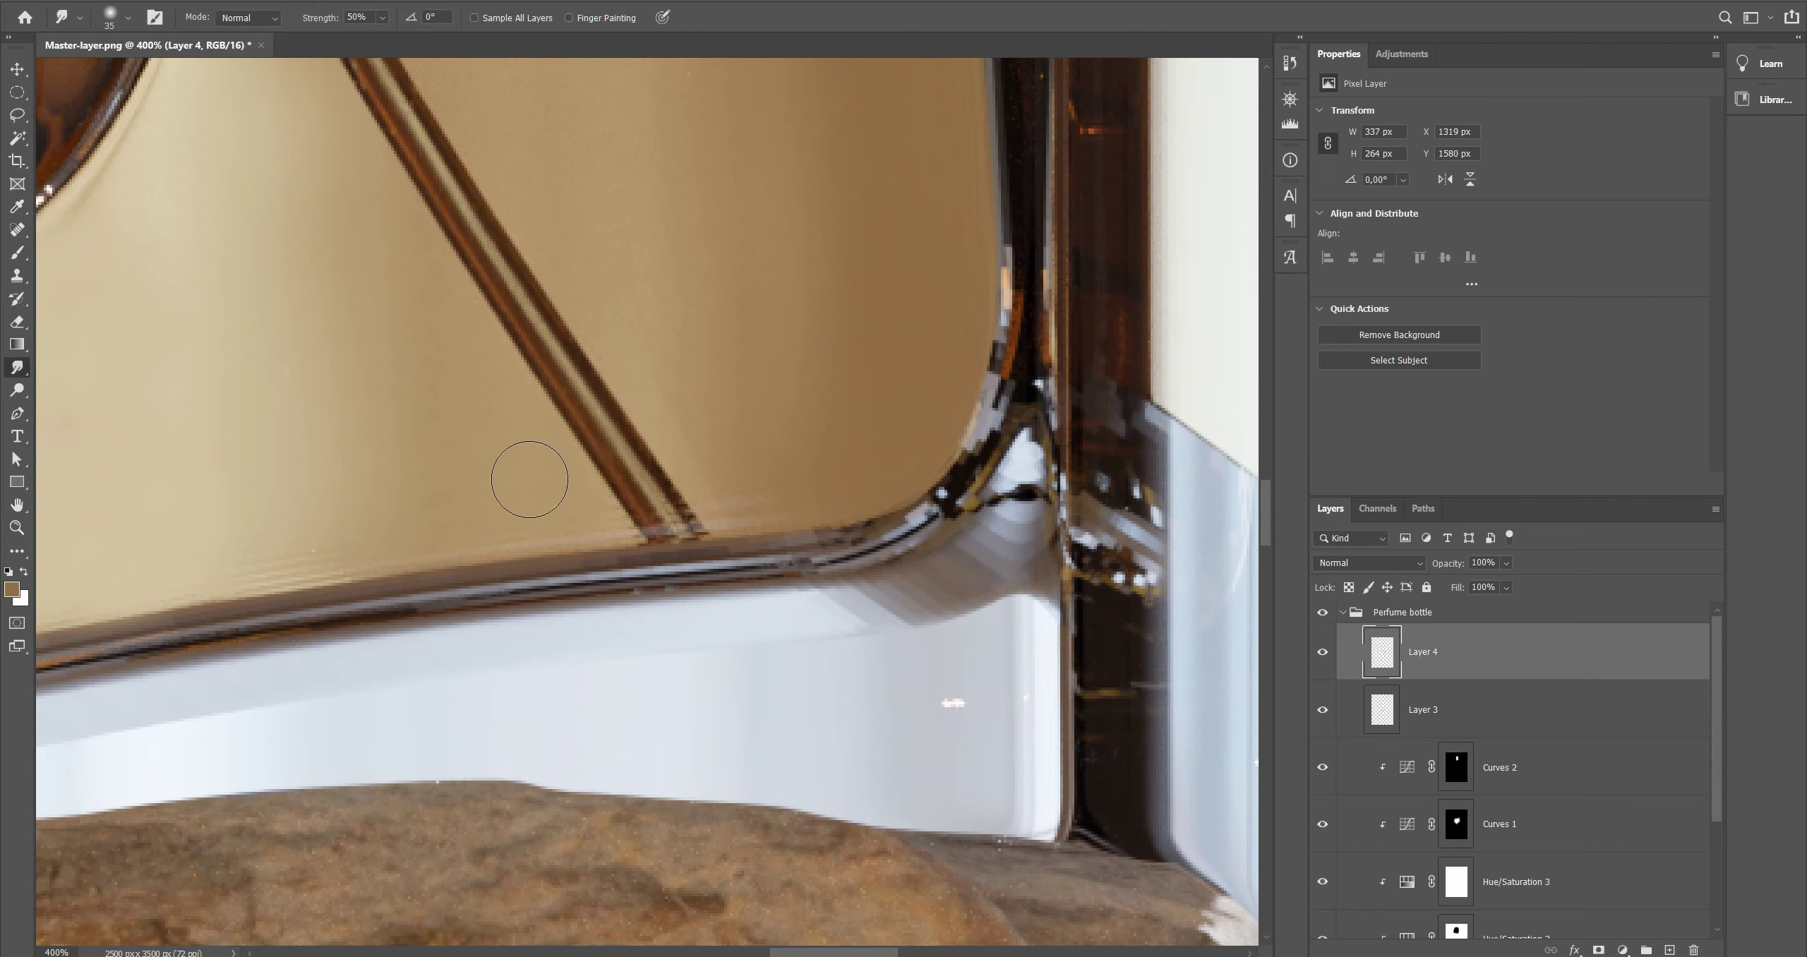
{"action": "right_click", "coordinate": [16, 369]}
{"action": "left_click", "coordinate": [62, 403]}
{"action": "mouse_move", "coordinate": [723, 482]}
{"action": "left_mouse_down"}
{"action": "mouse_move", "coordinate": [665, 391]}
{"action": "mouse_move", "coordinate": [726, 484]}
{"action": "mouse_move", "coordinate": [681, 396]}
{"action": "mouse_move", "coordinate": [706, 484]}
{"action": "left_mouse_up"}
{"action": "left_click", "coordinate": [756, 363], "text": "alt"}
{"action": "scroll", "coordinate": [756, 364], "scroll_direction": "down", "scroll_amount": 8, "text": "alt"}
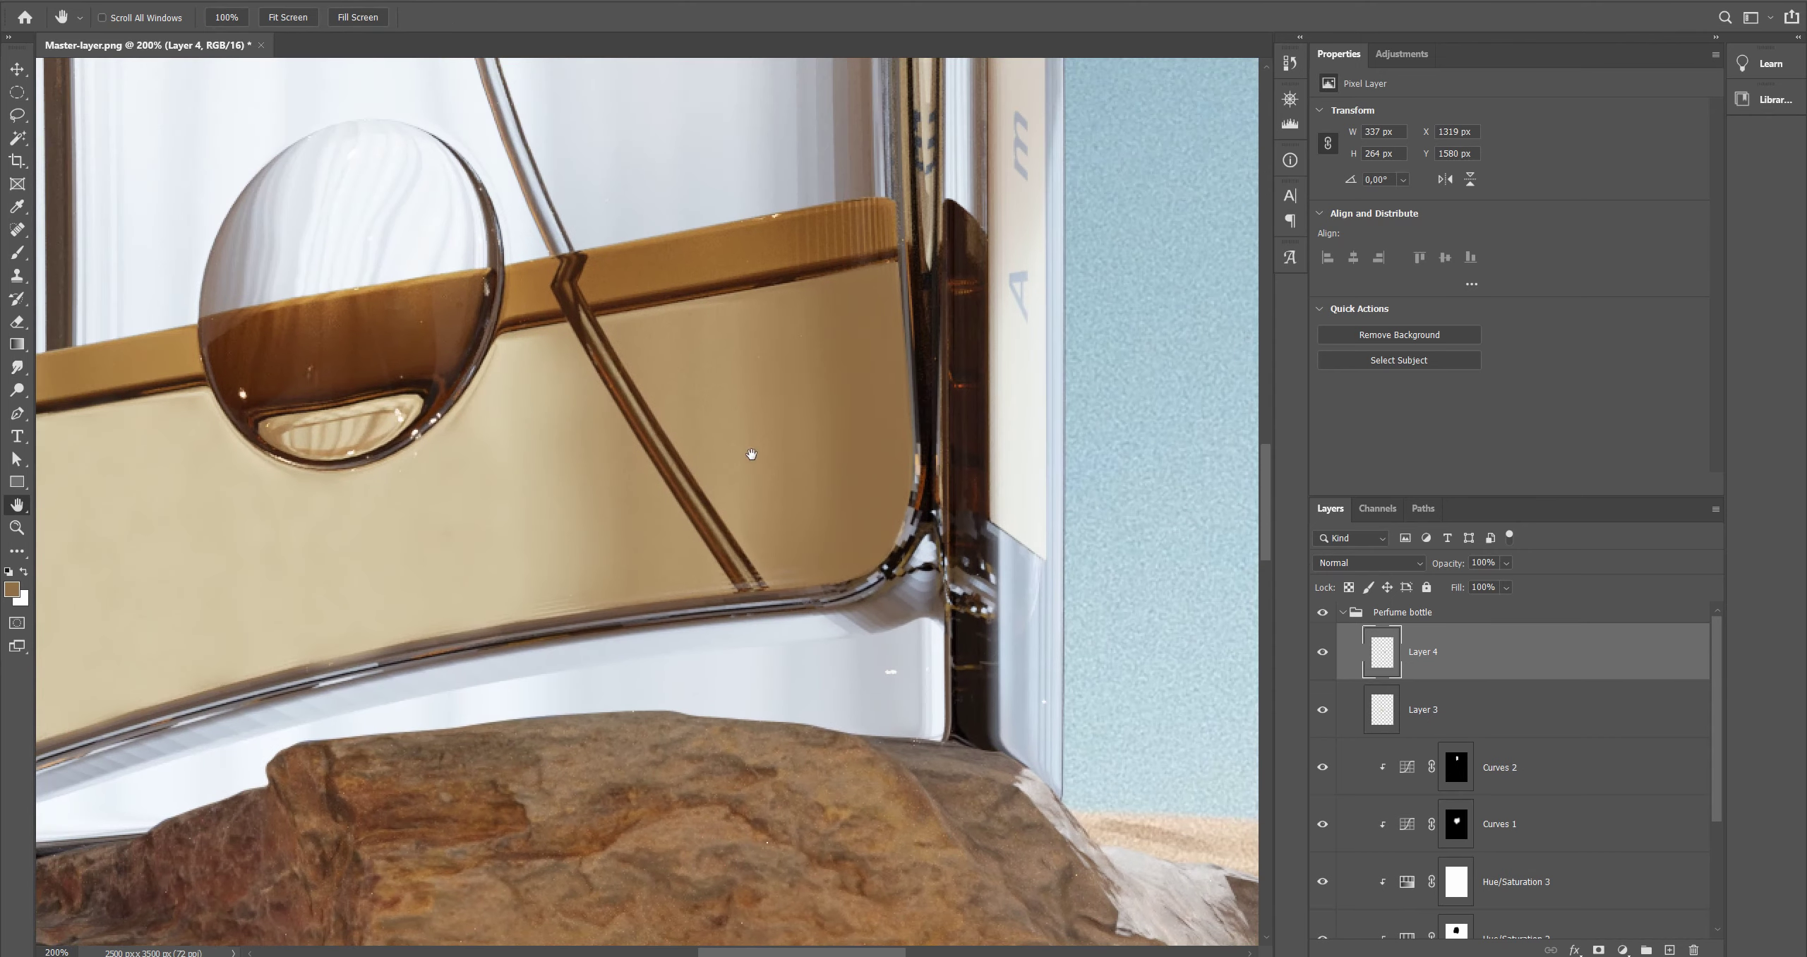
Step: Create a new empty layer above Layer 4 for retouching the clear glass above the liquid
{"action": "scroll", "coordinate": [779, 541], "scroll_direction": "up", "scroll_amount": 5, "text": "alt"}
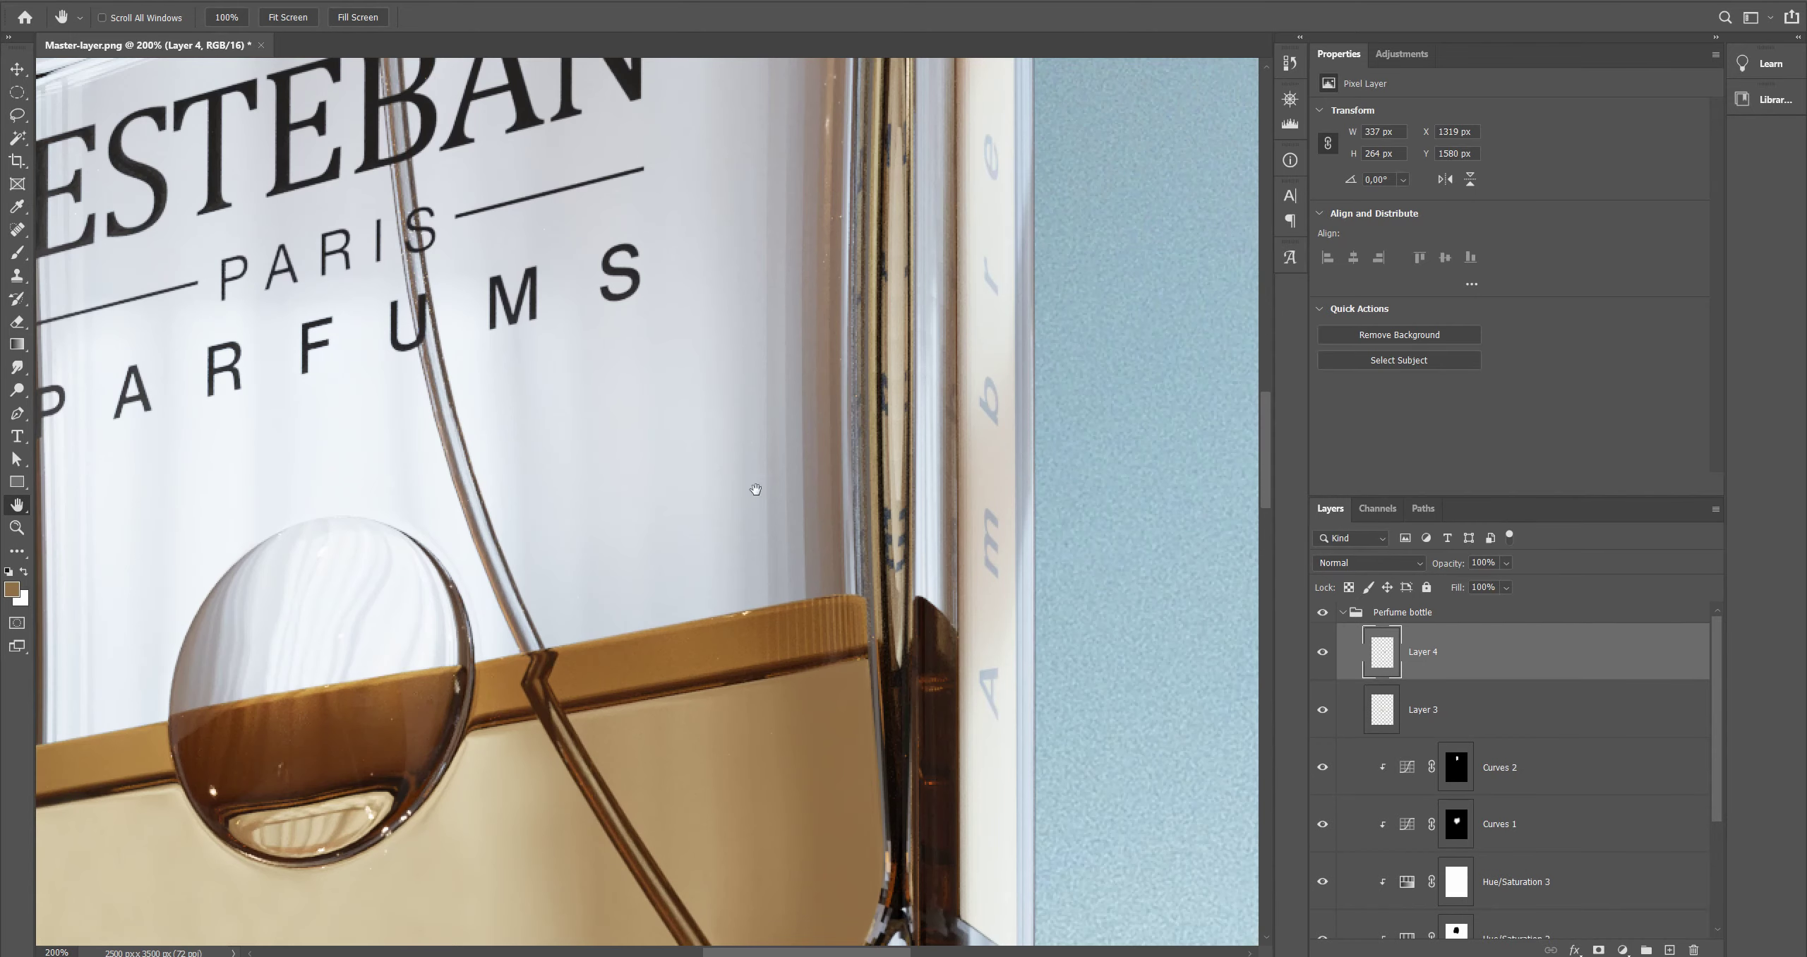
{"action": "left_click_drag", "start_coordinate": [770, 383], "coordinate": [785, 501]}
{"action": "key", "text": "ctrl+shift+n"}
{"action": "key", "text": "Return"}
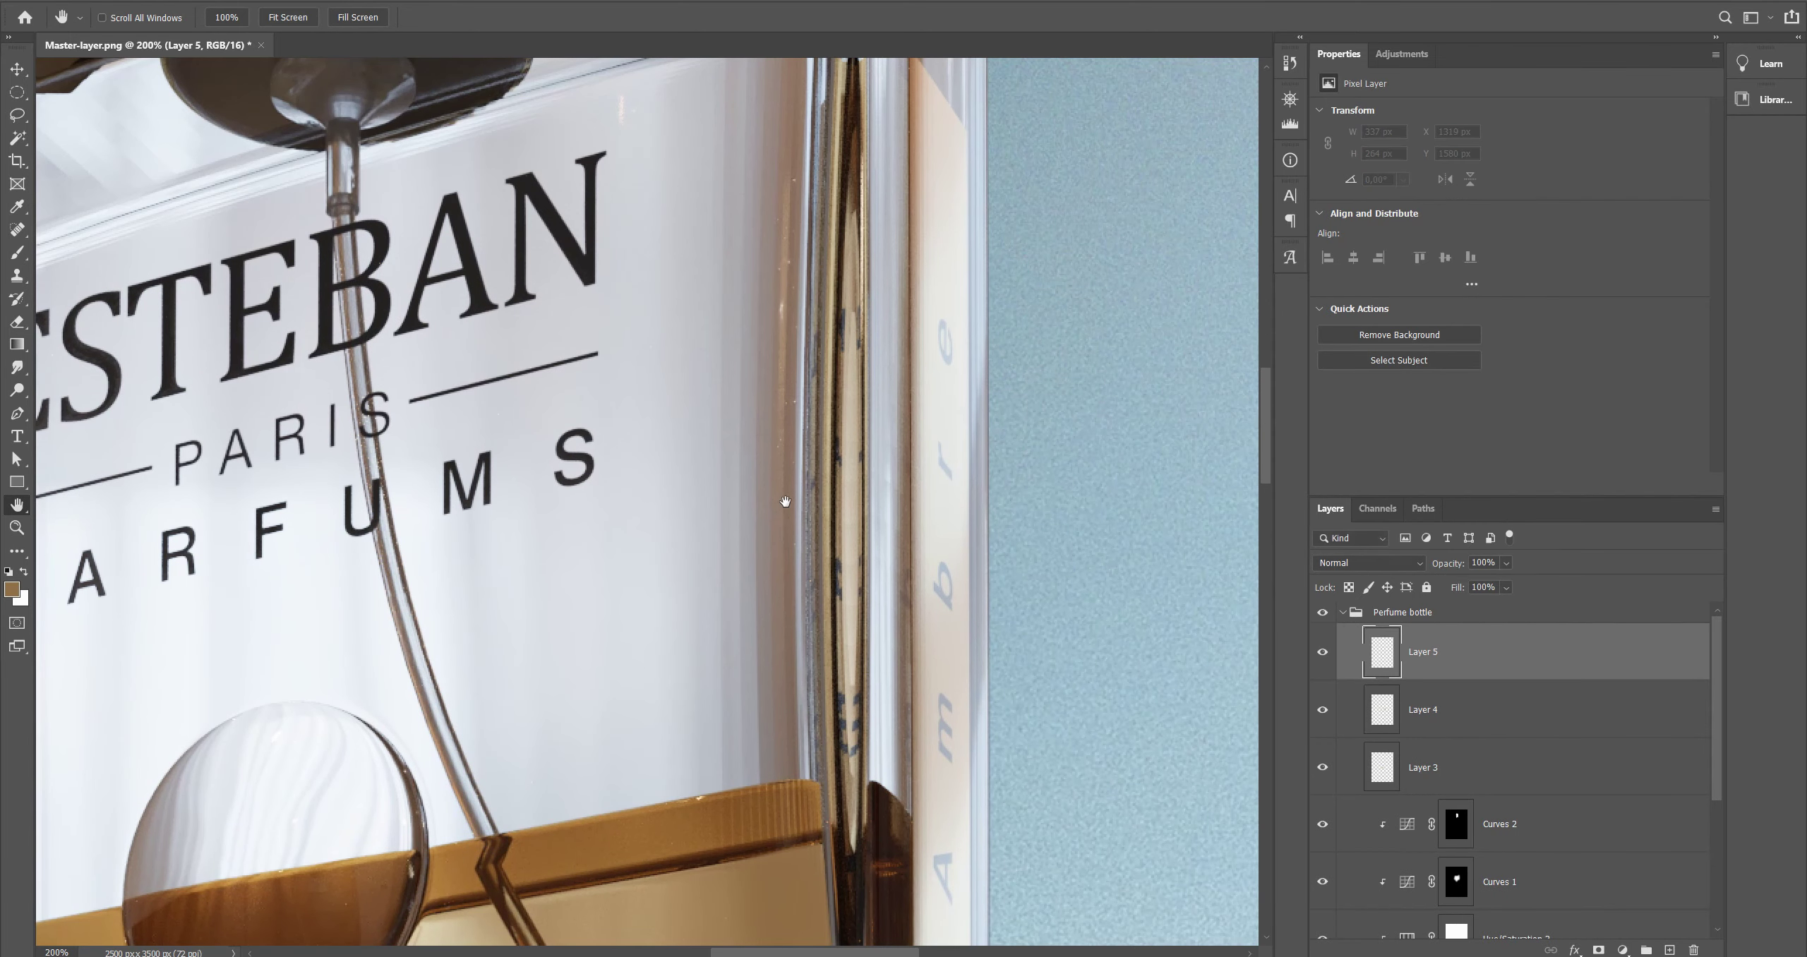
Step: Outline the clear glass area between the lettering and the bottle's right edge with a pen path and convert it to a 0.2 px feathered selection
{"action": "key", "text": "p"}
{"action": "left_click", "coordinate": [601, 812]}
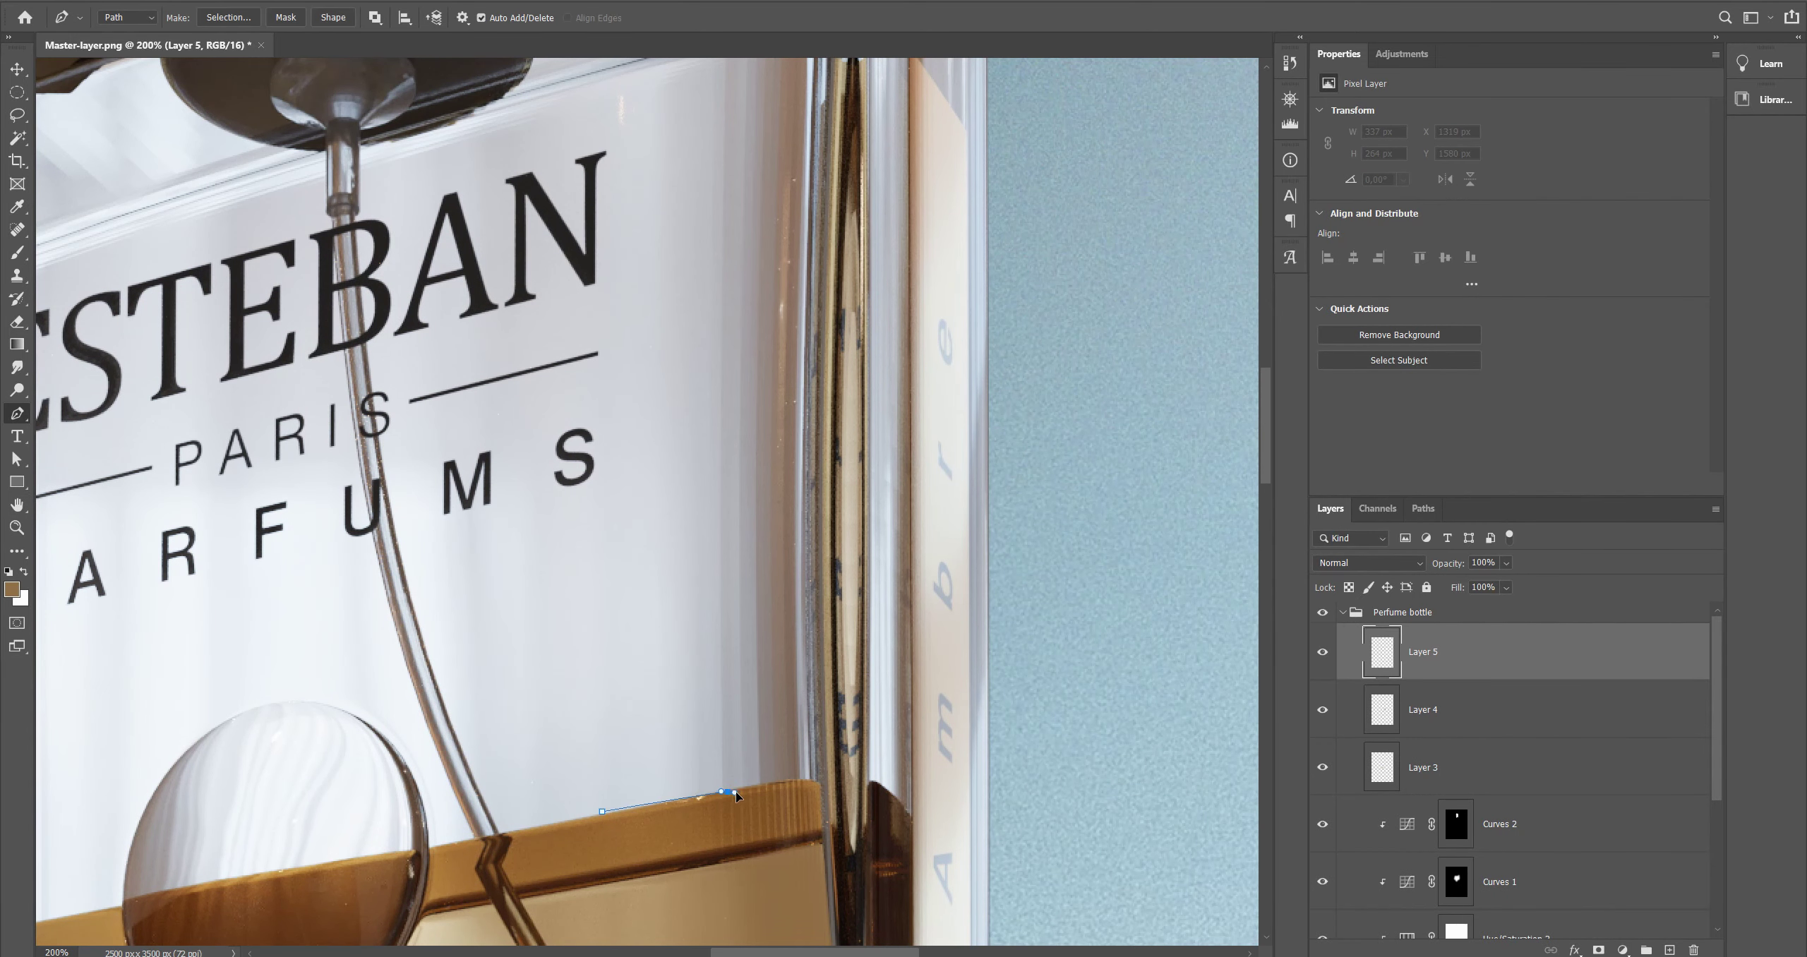
{"action": "left_click_drag", "start_coordinate": [826, 480], "coordinate": [826, 559]}
{"action": "left_click_drag", "start_coordinate": [798, 415], "coordinate": [801, 353]}
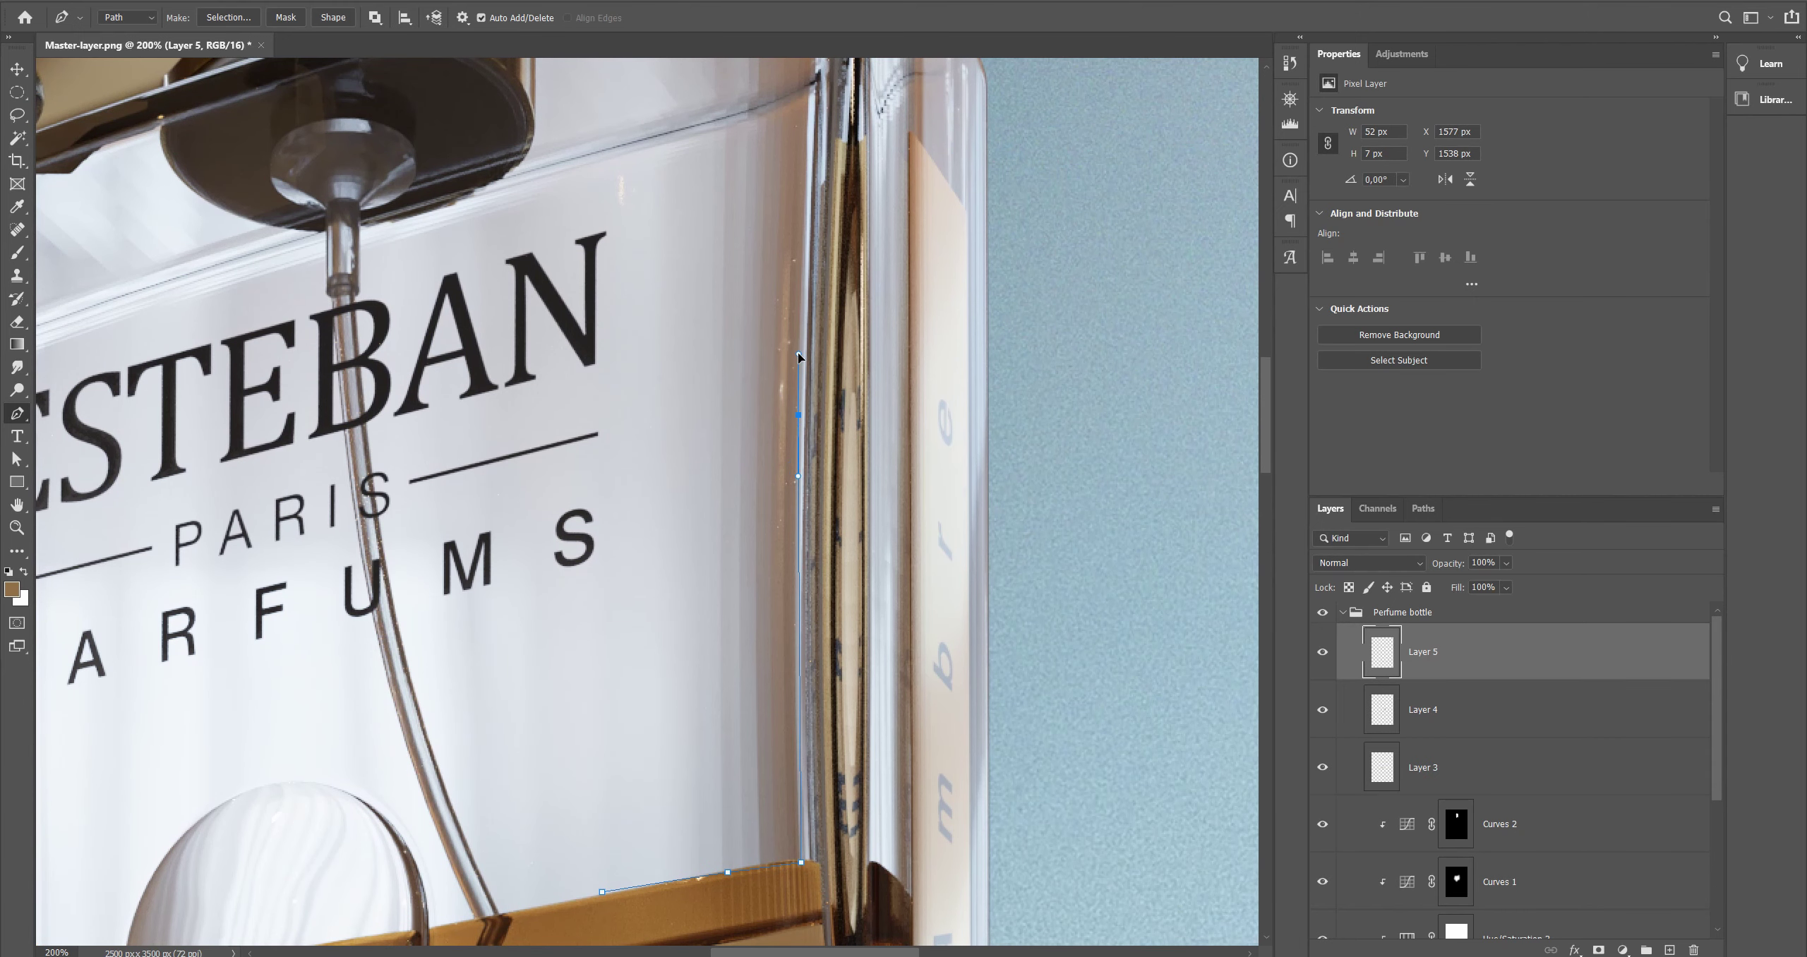
{"action": "left_click_drag", "start_coordinate": [817, 129], "coordinate": [819, 303]}
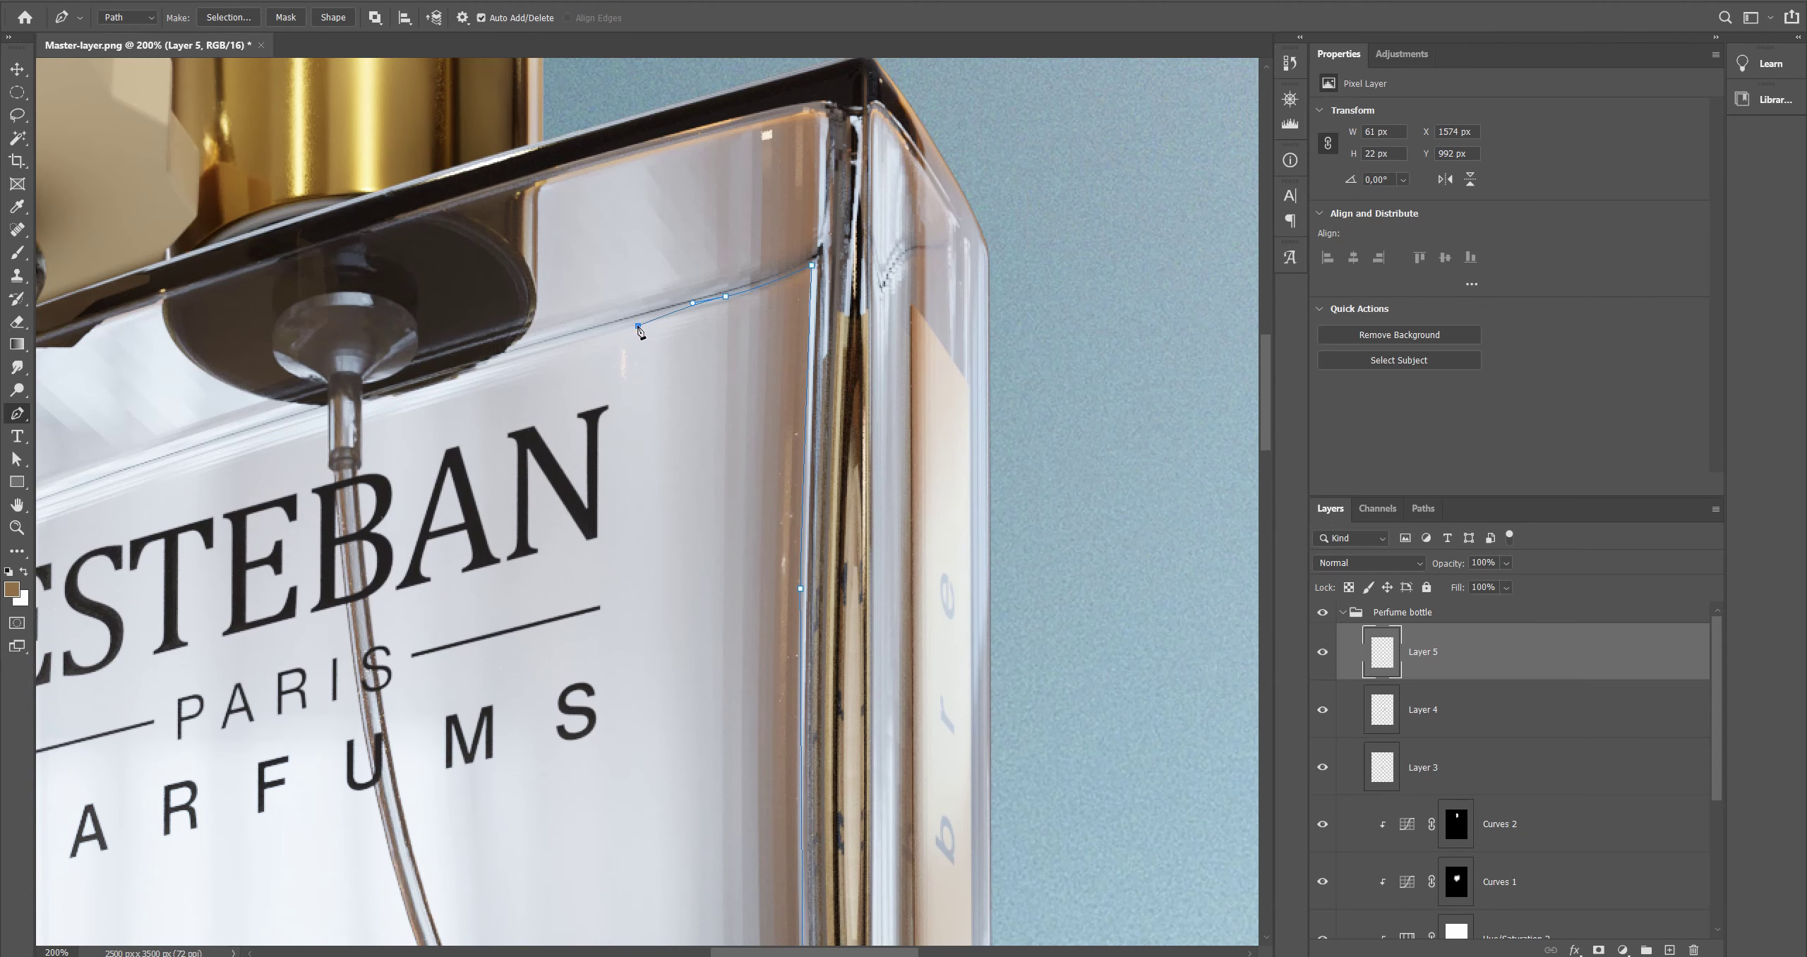
{"action": "left_click", "coordinate": [624, 534]}
{"action": "left_click_drag", "start_coordinate": [634, 634], "coordinate": [661, 341]}
{"action": "left_click", "coordinate": [625, 673]}
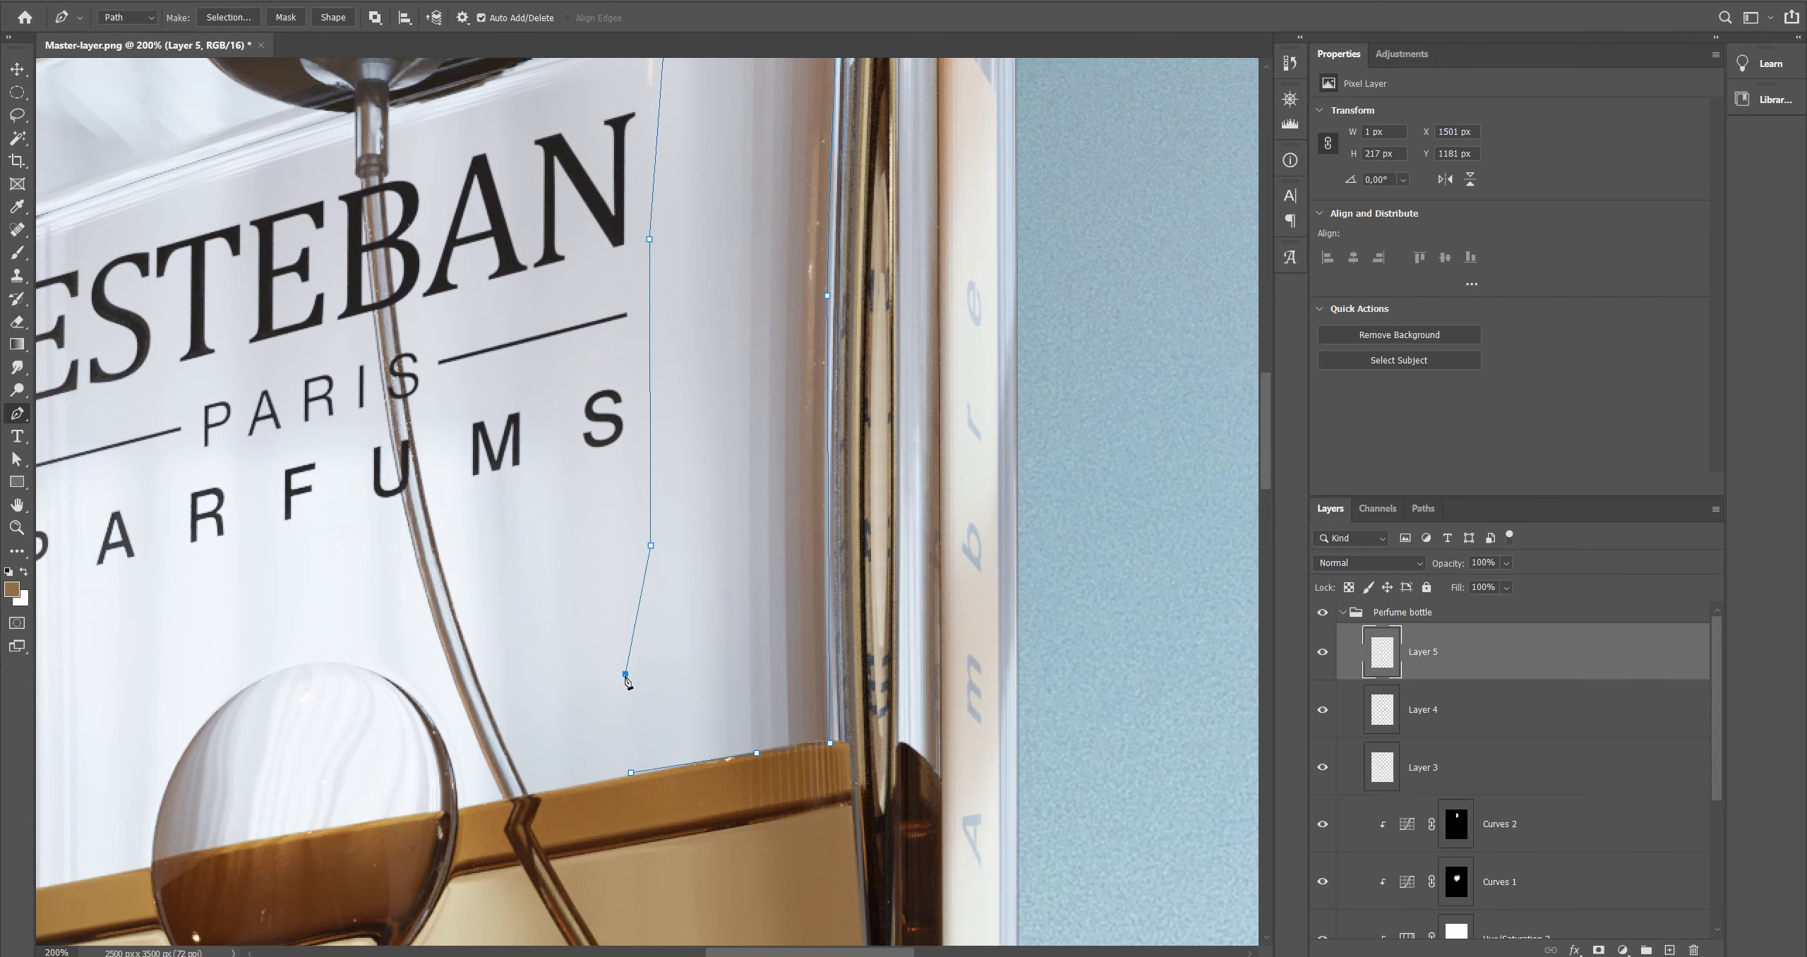
{"action": "right_click", "coordinate": [634, 721]}
{"action": "left_click", "coordinate": [699, 404]}
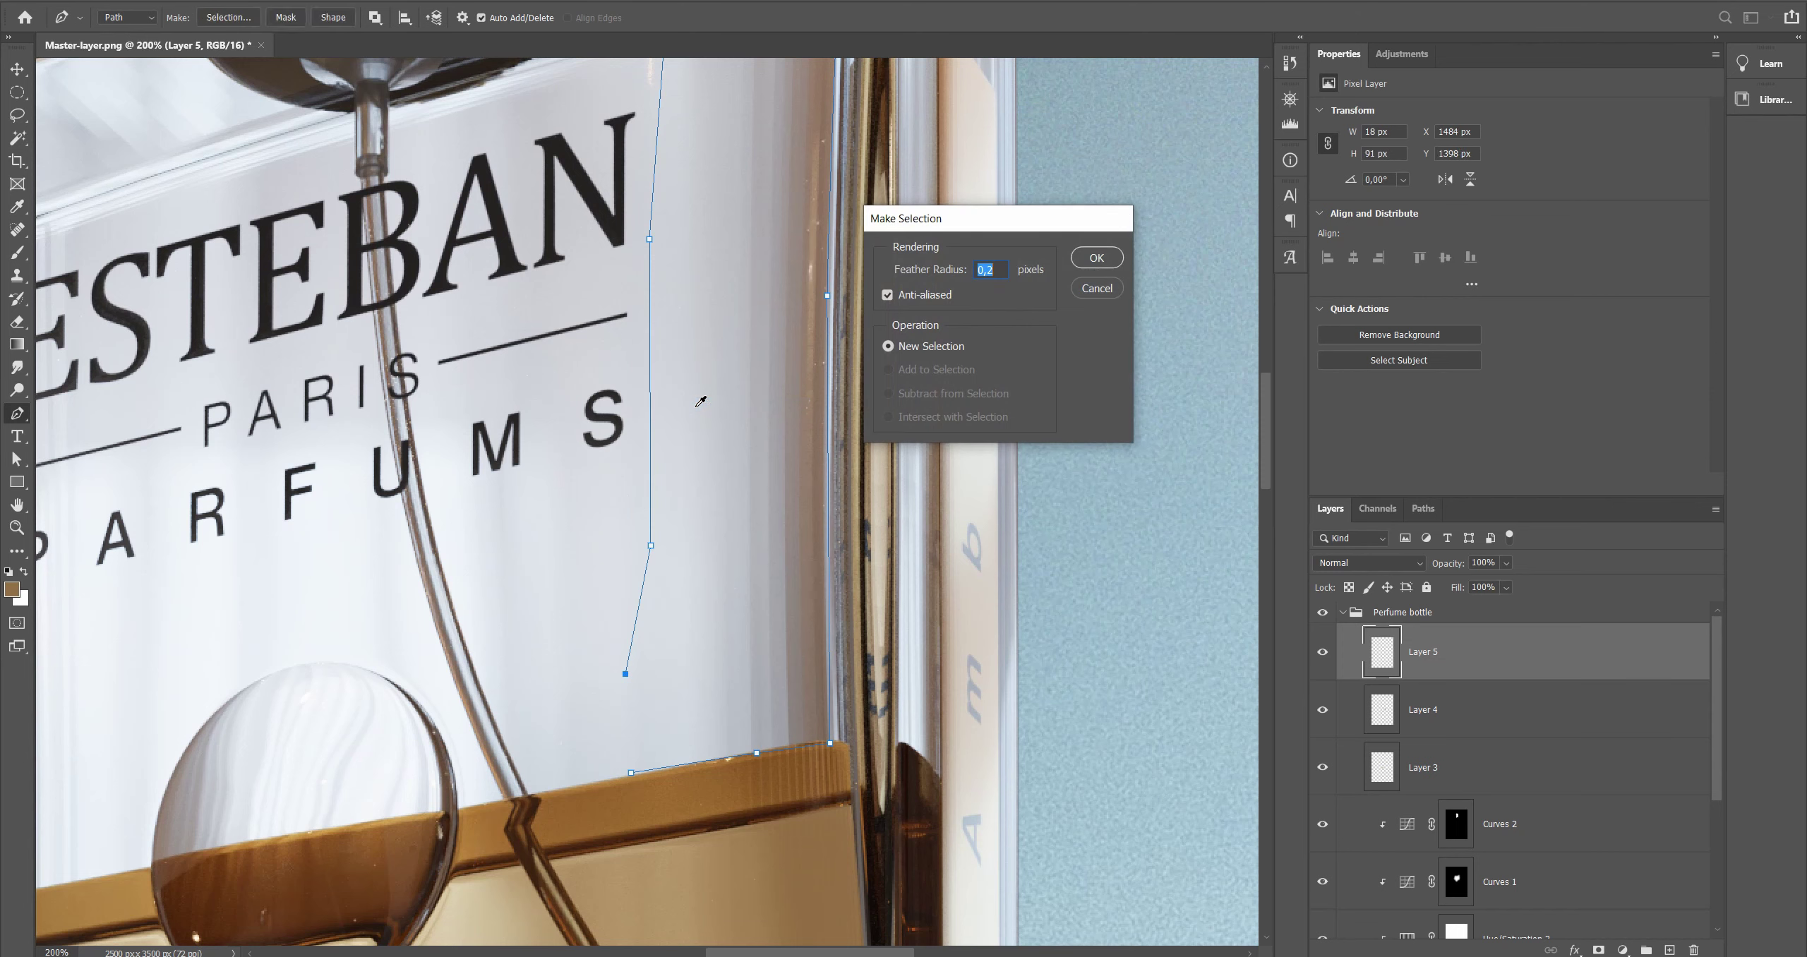
{"action": "key", "text": "Return"}
Step: Paint sampled light gray tones at 20% opacity over the streaks in the selected clear glass on Layer 5, and deselect
{"action": "key", "text": "b"}
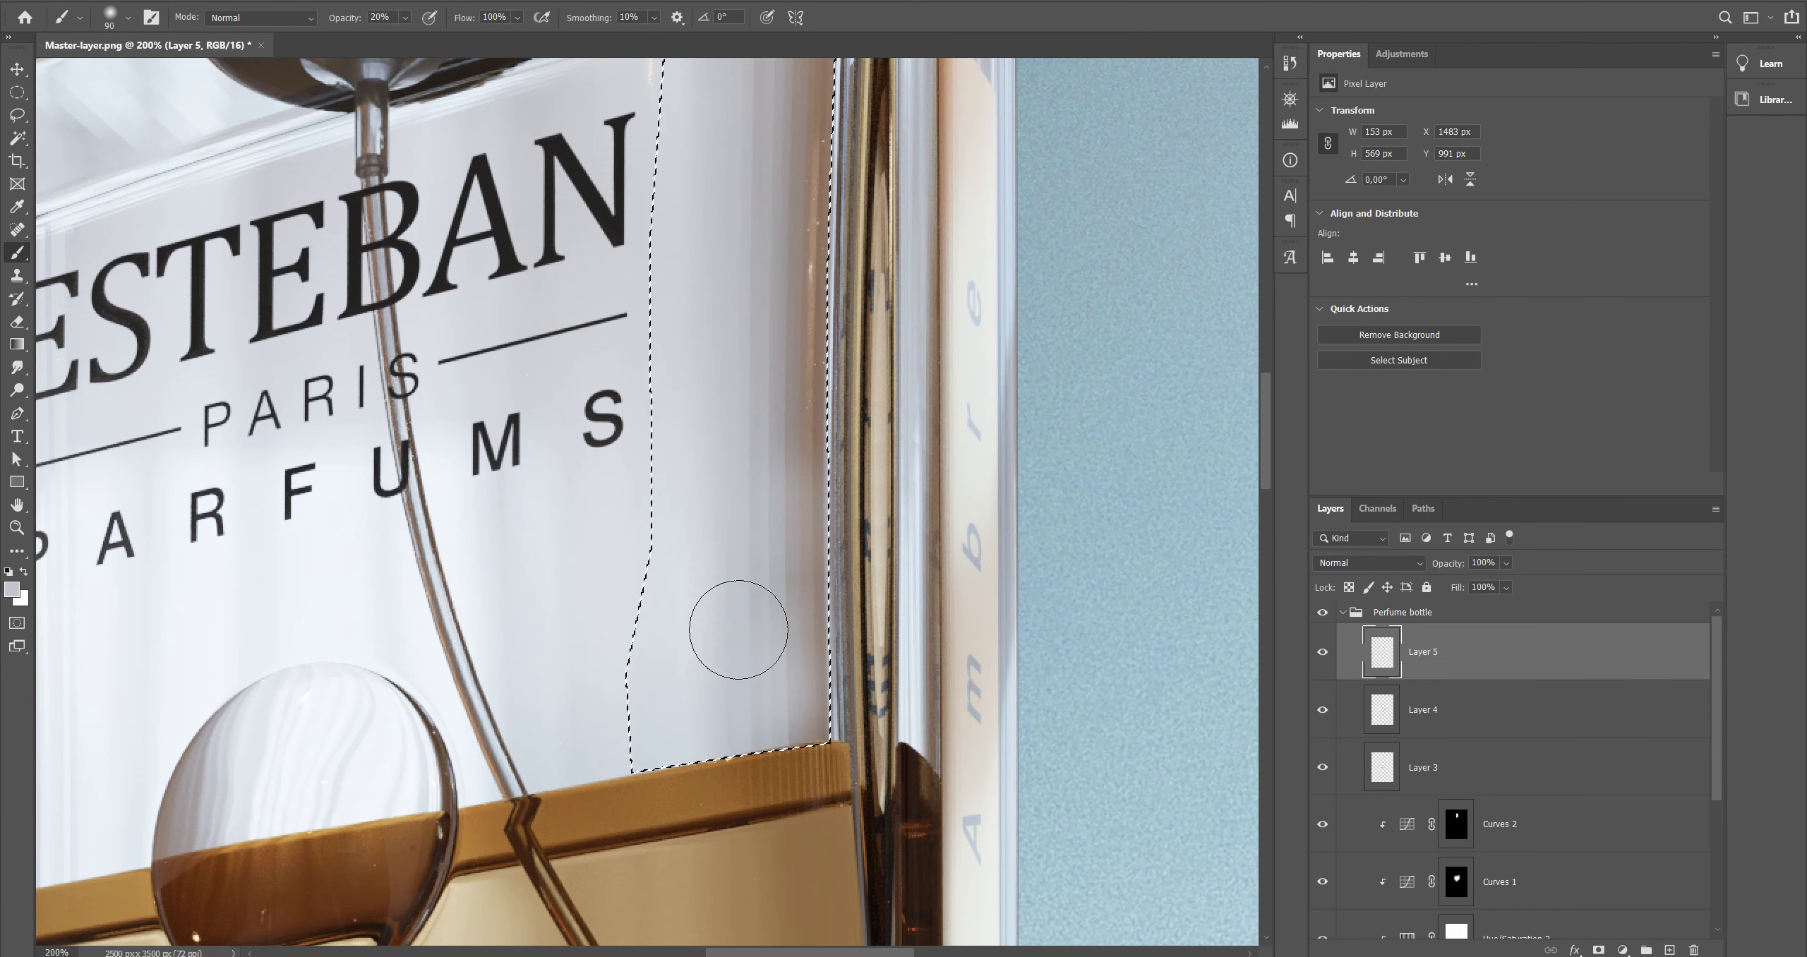
{"action": "mouse_move", "coordinate": [753, 443]}
{"action": "left_mouse_down"}
{"action": "mouse_move", "coordinate": [795, 666]}
{"action": "mouse_move", "coordinate": [739, 718]}
{"action": "mouse_move", "coordinate": [755, 424]}
{"action": "mouse_move", "coordinate": [808, 372]}
{"action": "mouse_move", "coordinate": [795, 600]}
{"action": "left_mouse_up"}
{"action": "key", "text": "ctrl+d"}
{"action": "key", "text": "ctrl+shift+d"}
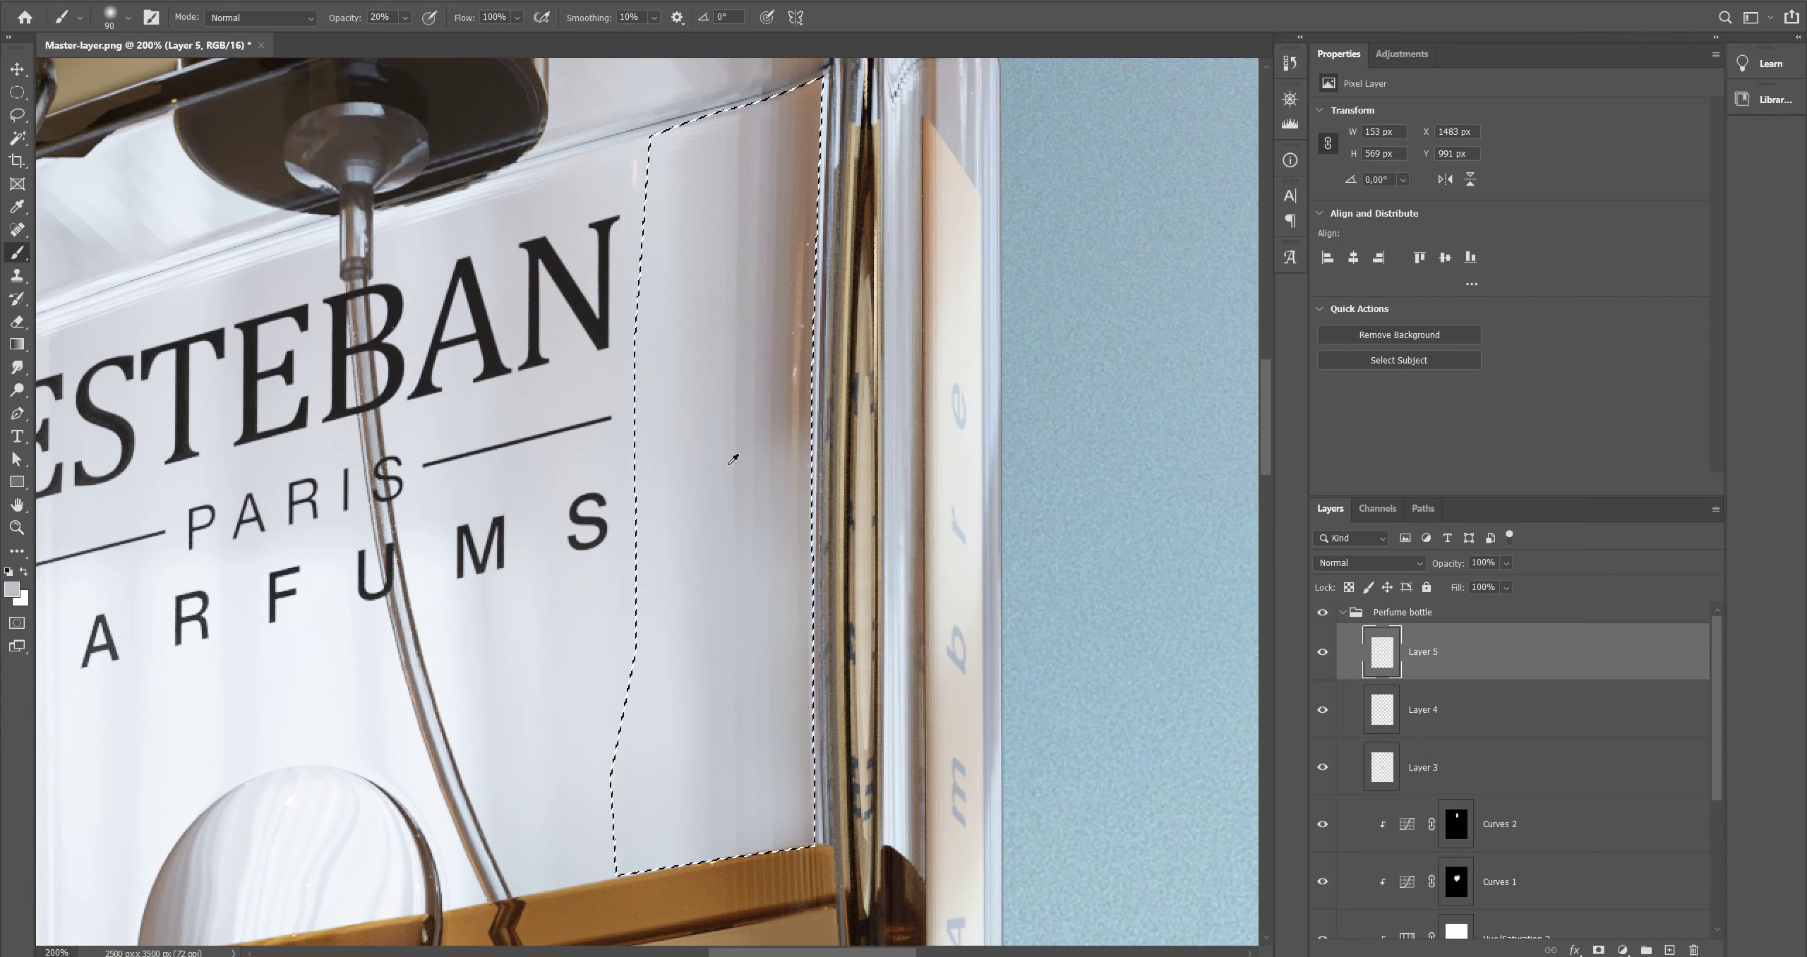
{"action": "left_click_drag", "start_coordinate": [802, 374], "coordinate": [805, 483]}
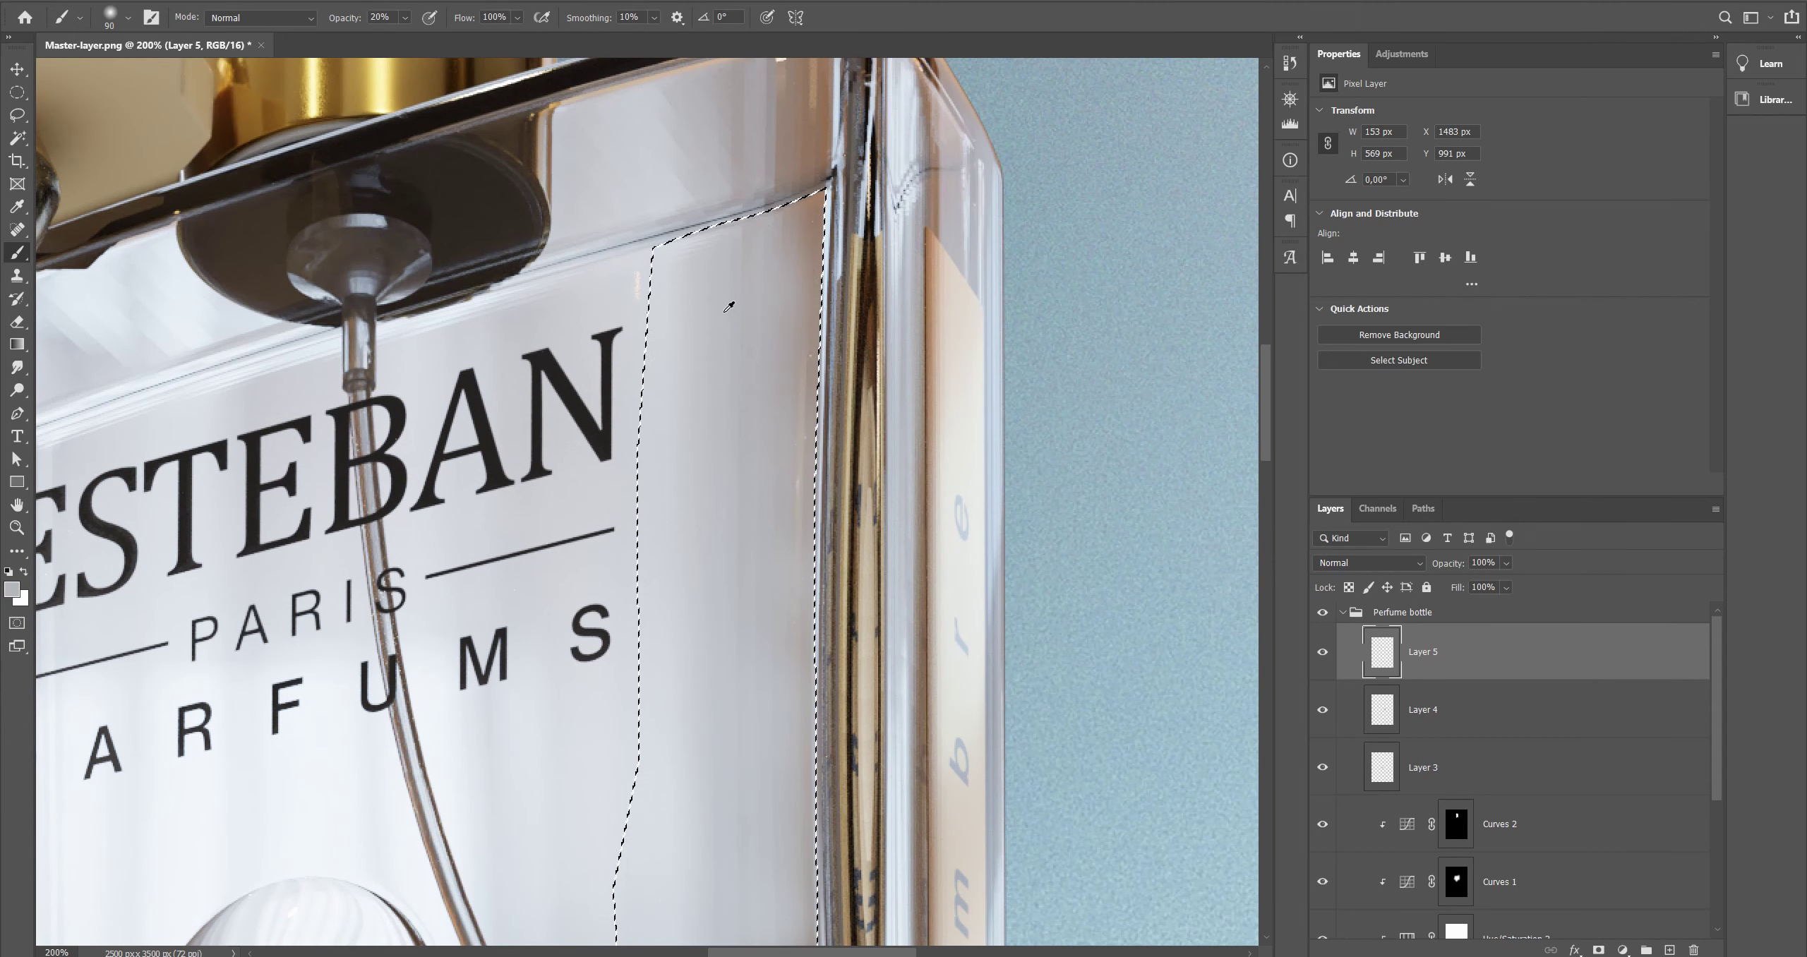
{"action": "scroll", "coordinate": [767, 719], "scroll_direction": "down", "scroll_amount": 3}
{"action": "key", "text": "ctrl+d"}
Step: Soften the remaining streaks in the clear glass around the lettering on Layer 5 with the brush at 10% opacity
{"action": "key", "text": "h"}
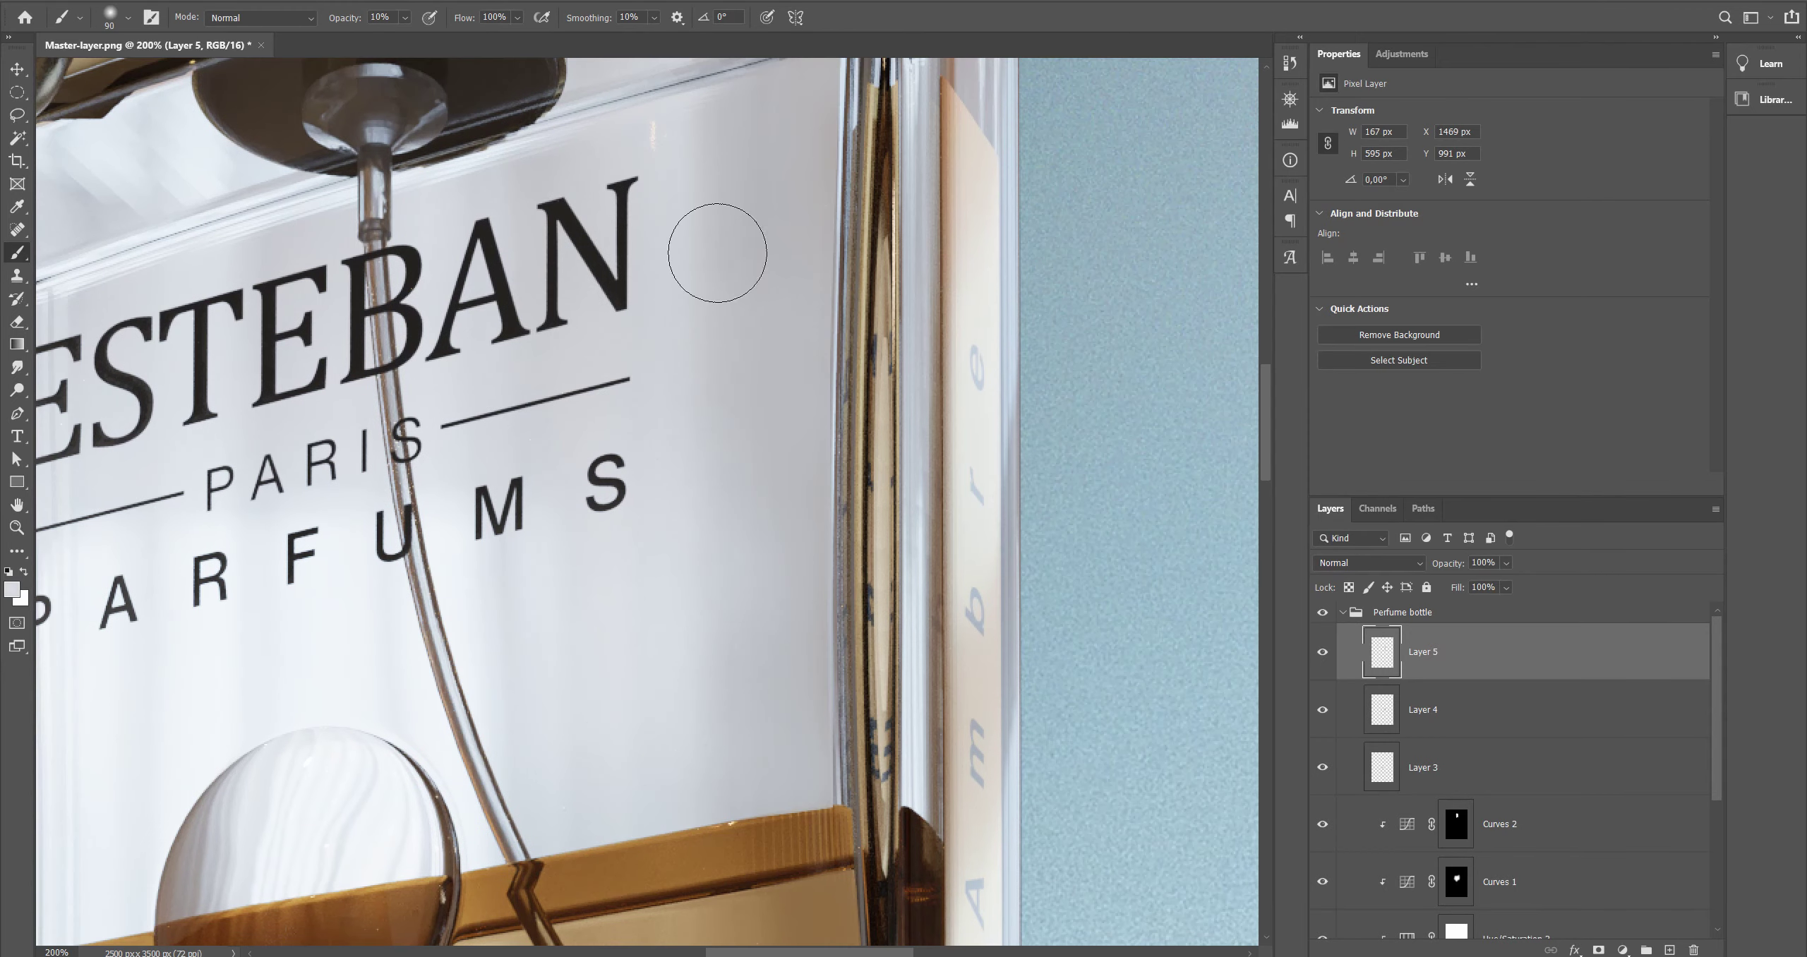
{"action": "left_click_drag", "start_coordinate": [730, 423], "coordinate": [740, 545]}
{"action": "scroll", "coordinate": [751, 807], "scroll_direction": "up", "scroll_amount": 1, "text": "alt"}
{"action": "left_click_drag", "start_coordinate": [565, 776], "coordinate": [706, 459]}
{"action": "scroll", "coordinate": [837, 488], "scroll_direction": "down", "scroll_amount": 3, "text": "alt"}
{"action": "scroll", "coordinate": [893, 586], "scroll_direction": "down", "scroll_amount": 2, "text": "alt"}
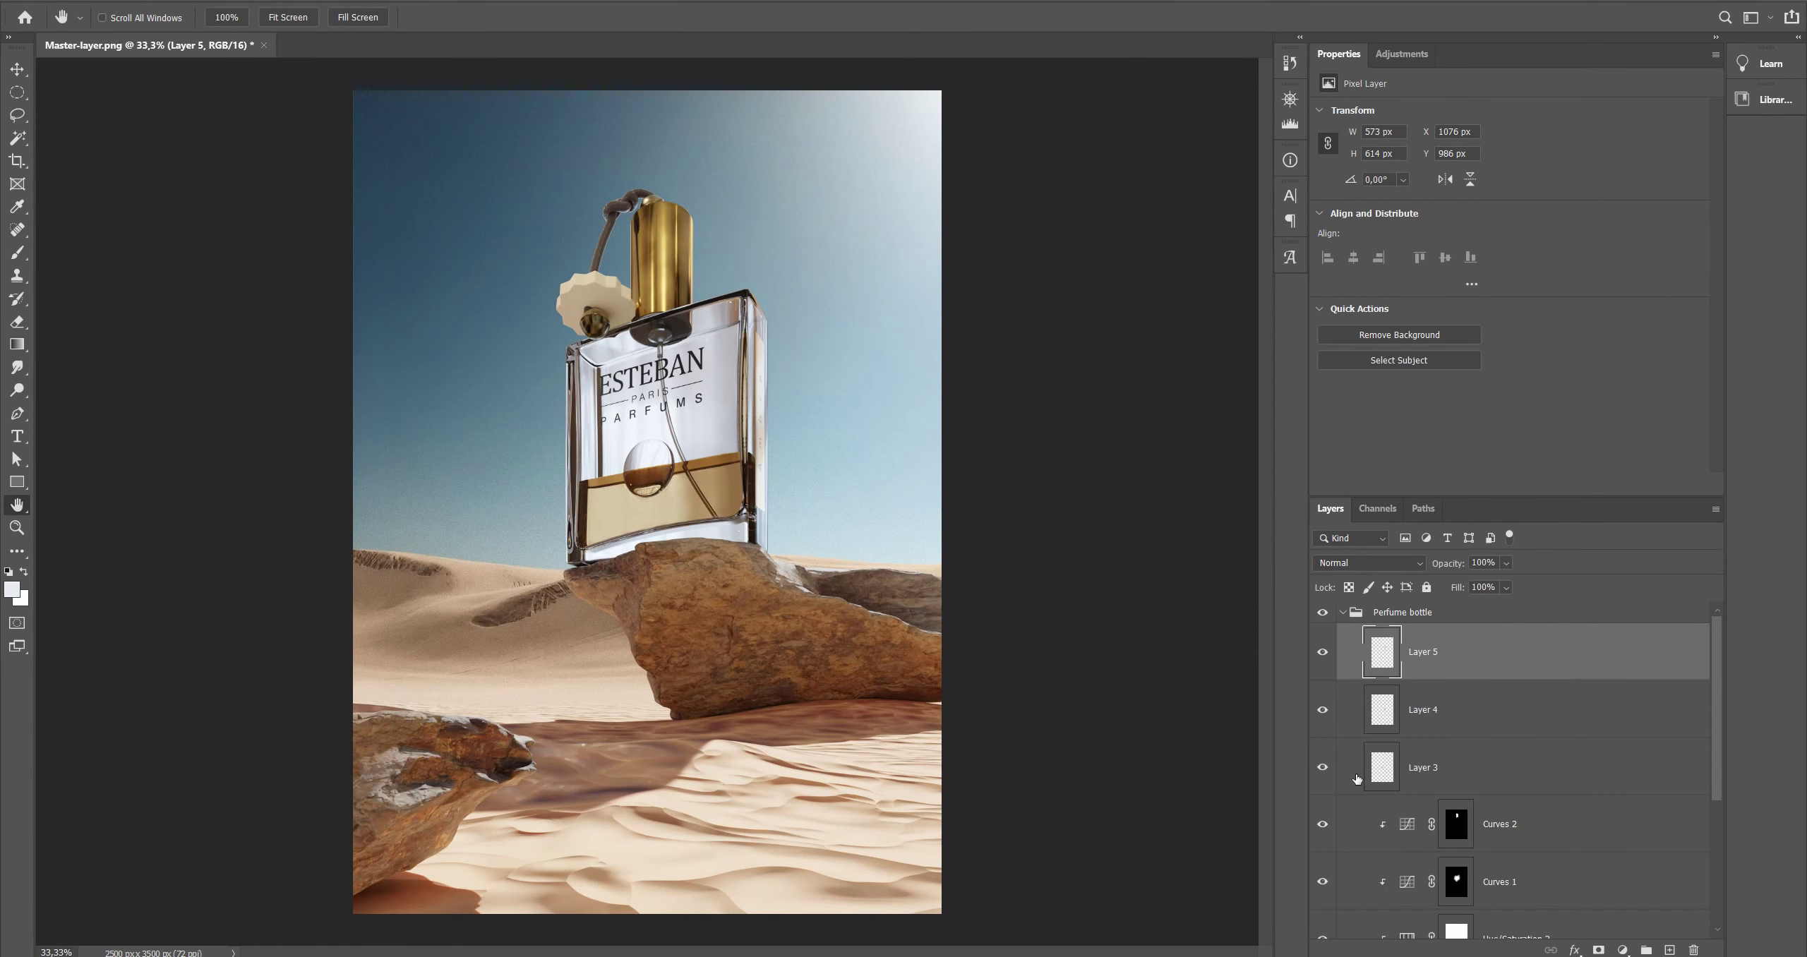
Step: Add a Hue/Saturation adjustment layer directly above the desert photo in the Background group
{"action": "scroll", "coordinate": [1442, 883], "scroll_direction": "down", "scroll_amount": 3}
{"action": "left_click", "coordinate": [1343, 928]}
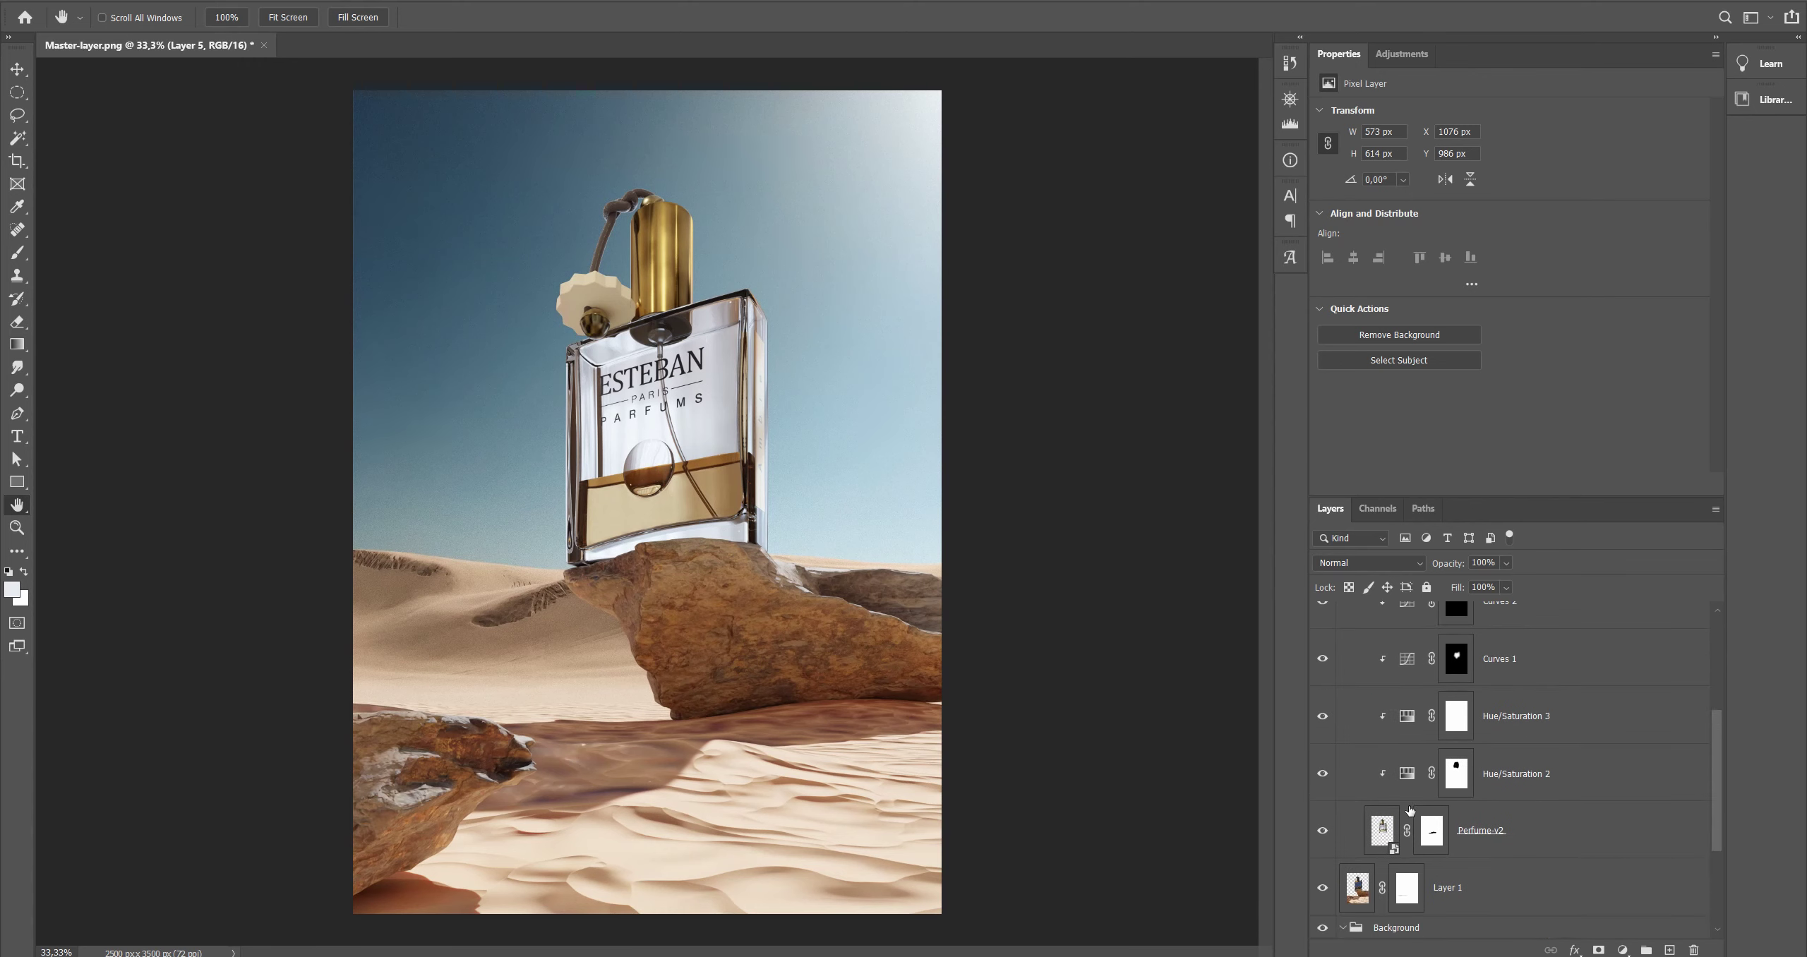
{"action": "scroll", "coordinate": [1435, 902], "scroll_direction": "down", "scroll_amount": 3}
{"action": "left_click", "coordinate": [1400, 913]}
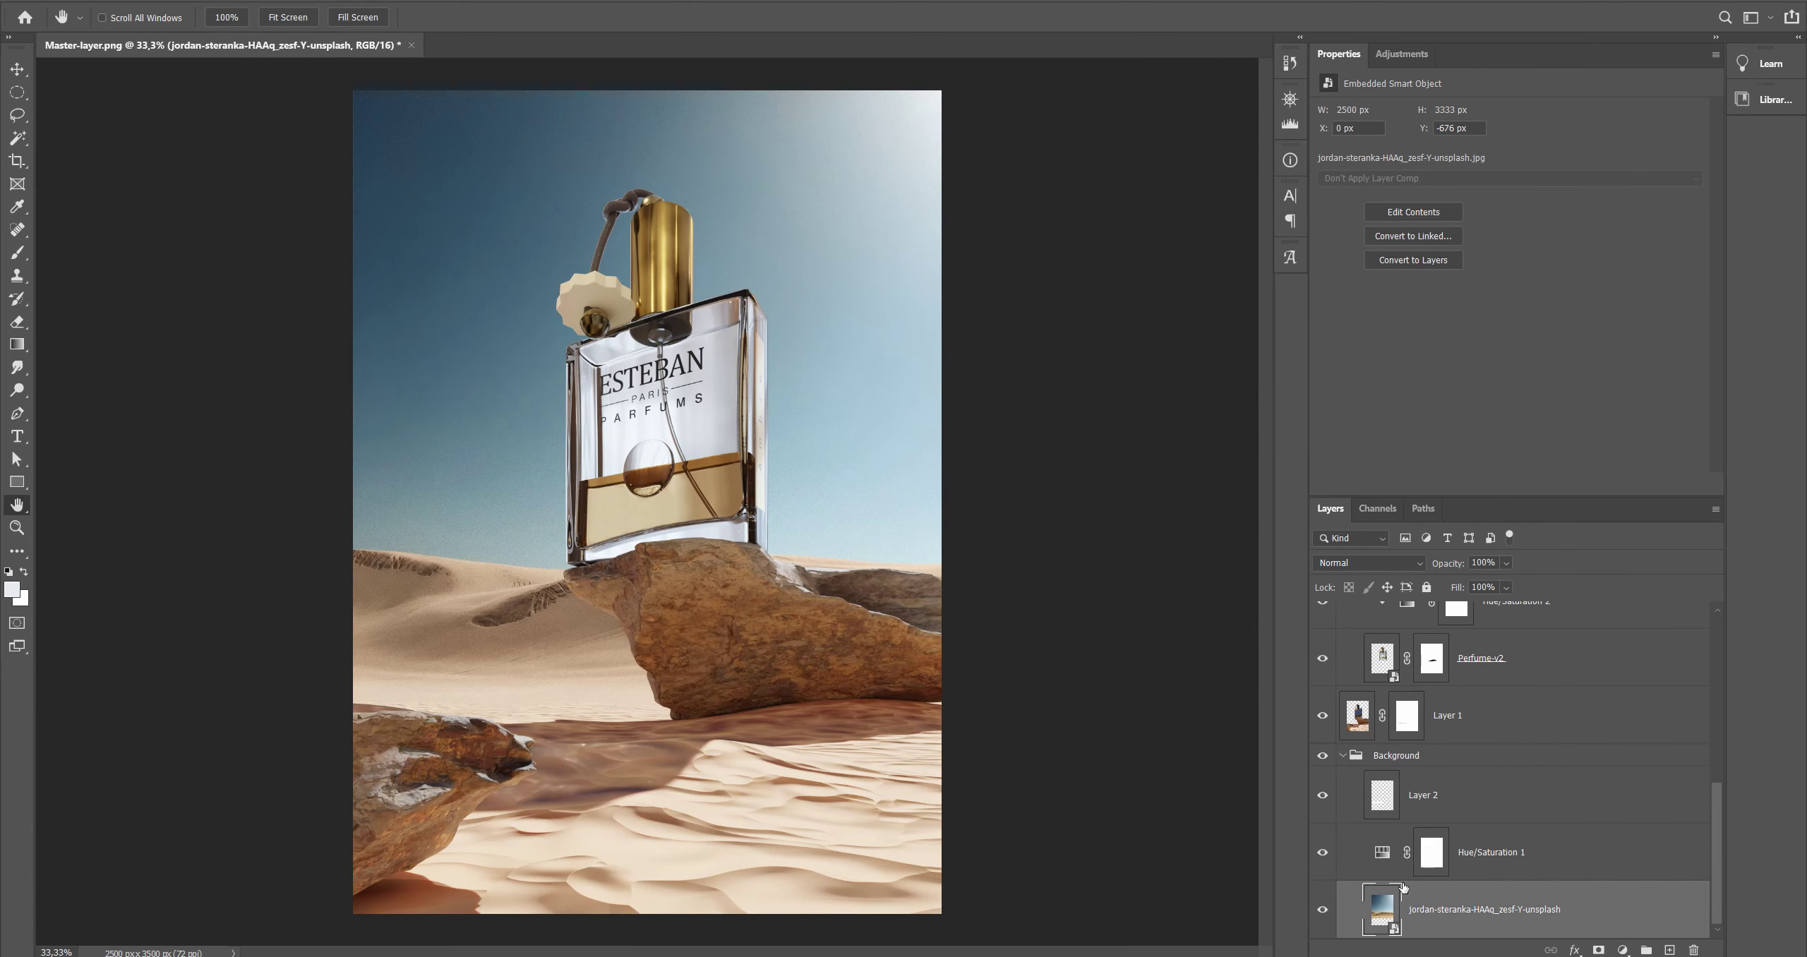
{"action": "left_click", "coordinate": [1382, 795]}
{"action": "left_click", "coordinate": [1373, 907]}
{"action": "left_click", "coordinate": [1622, 951]}
{"action": "left_click", "coordinate": [1659, 783]}
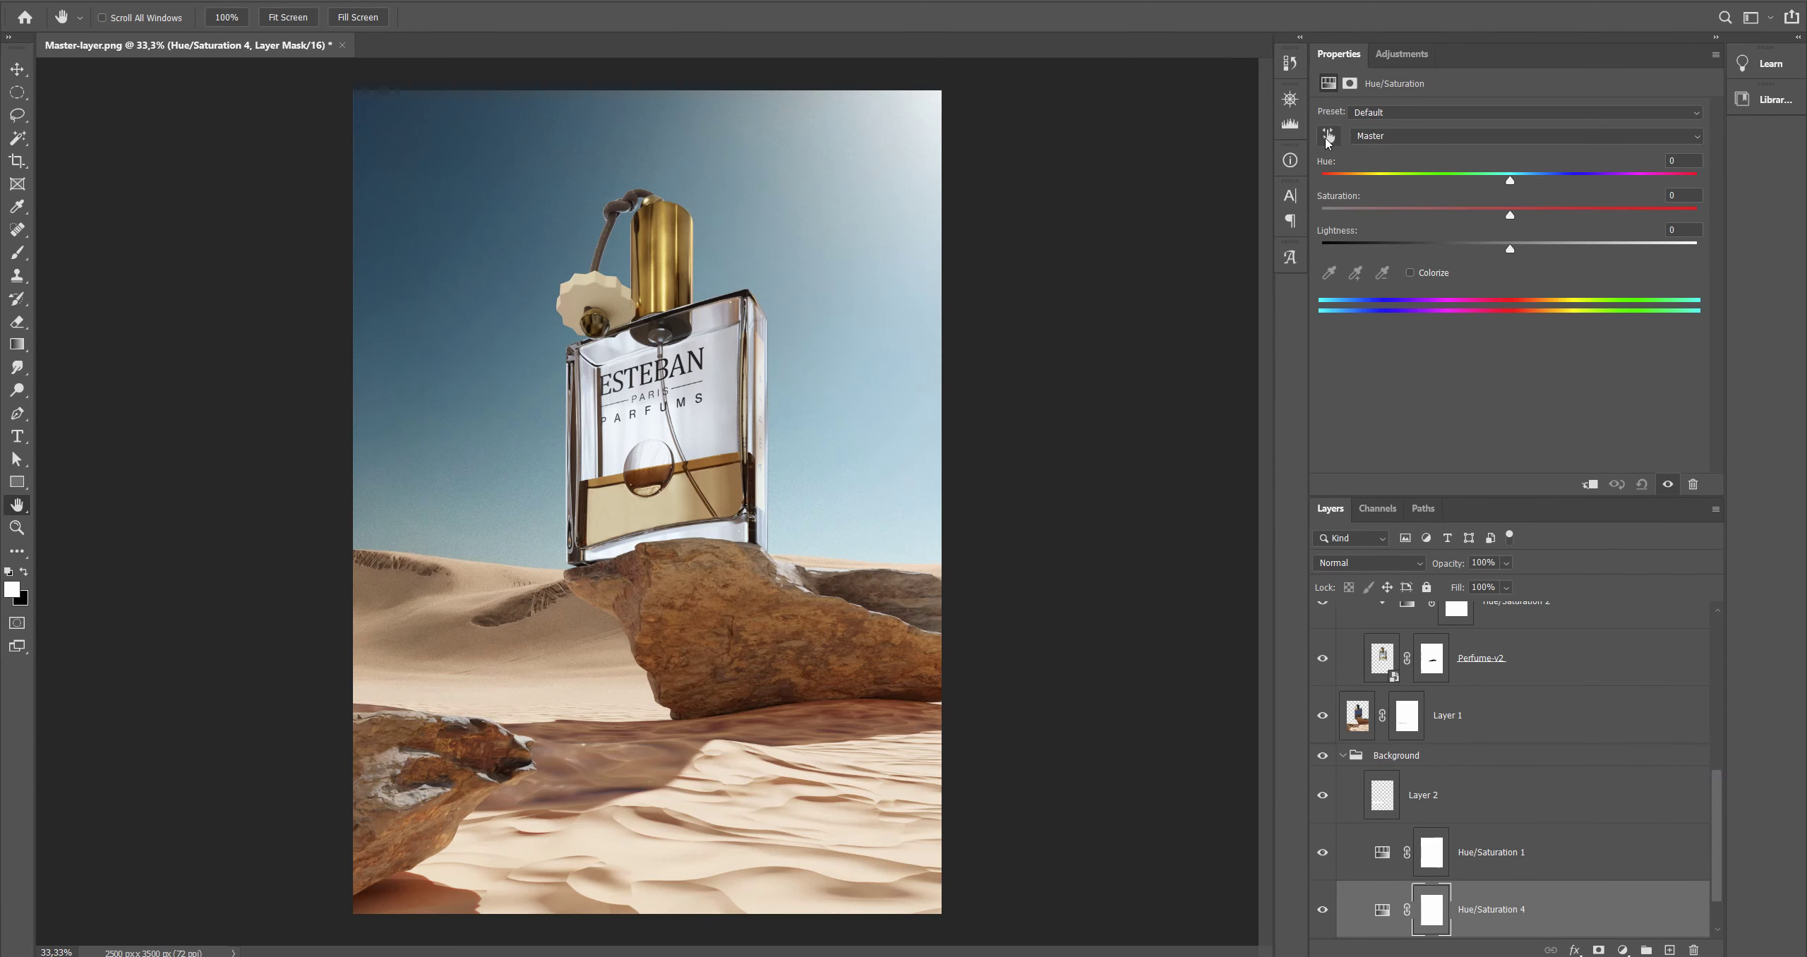
Step: Target the sky's Cyans in the new Hue/Saturation adjustment and set saturation to -16 and lightness to +25
{"action": "left_click", "coordinate": [1327, 139]}
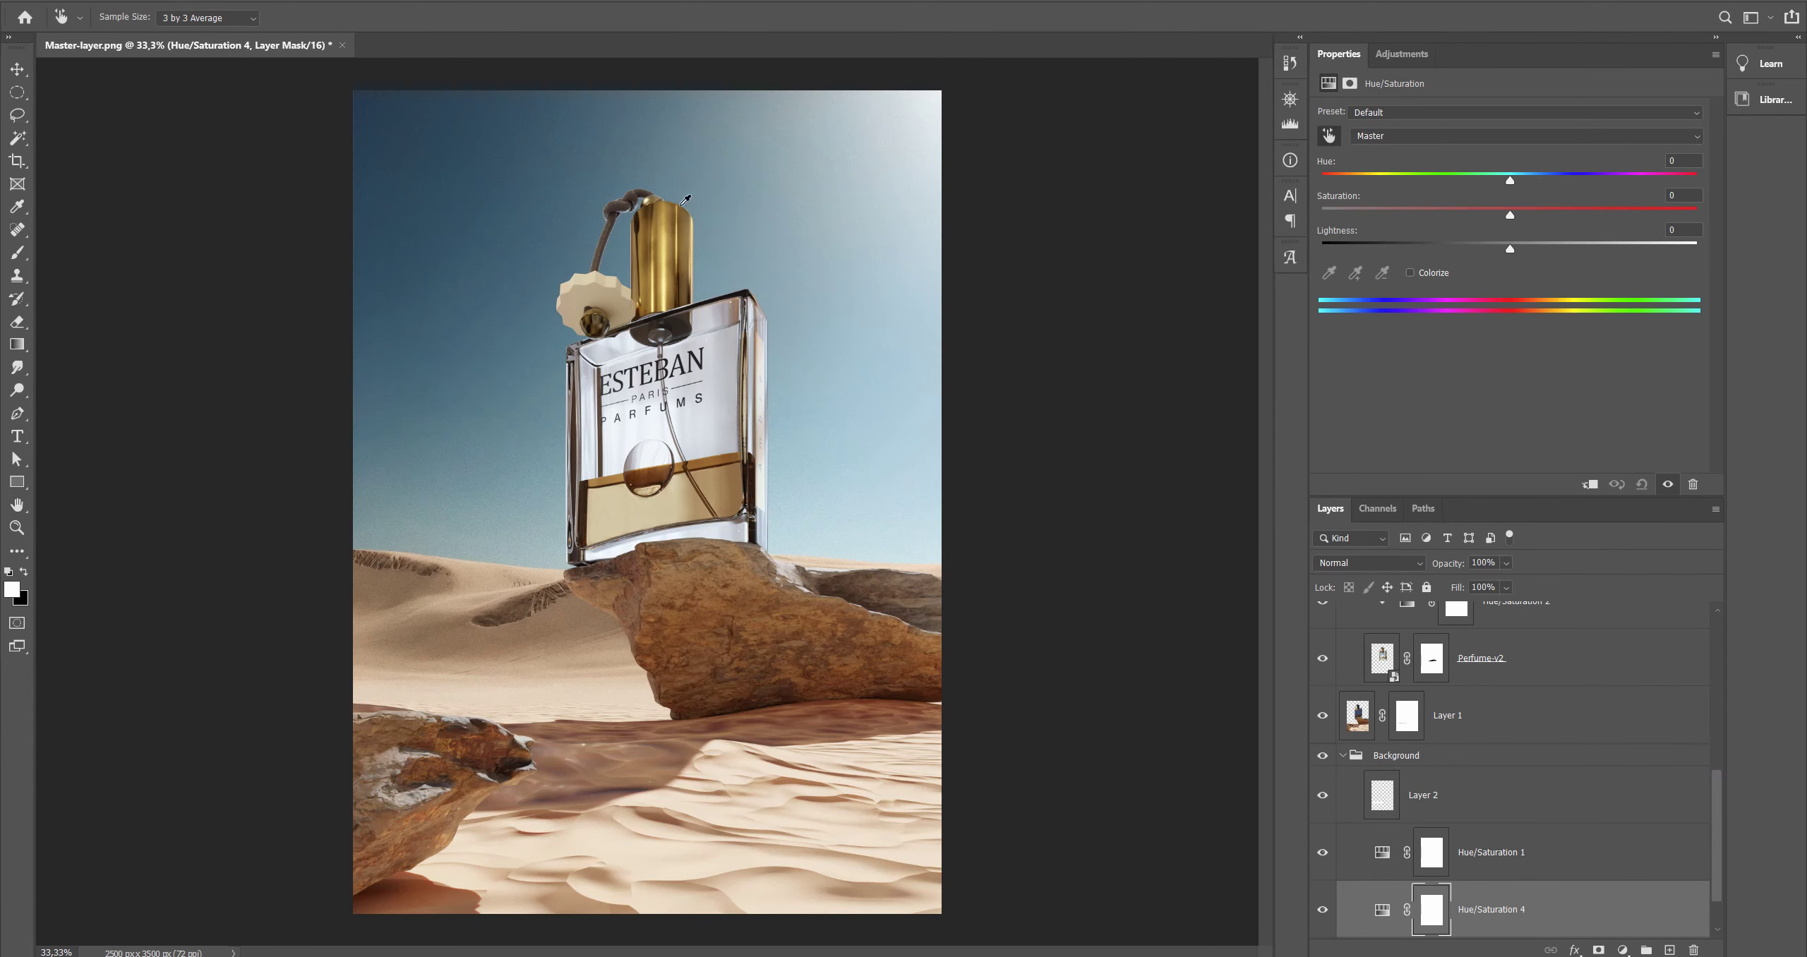
{"action": "left_click", "coordinate": [405, 164]}
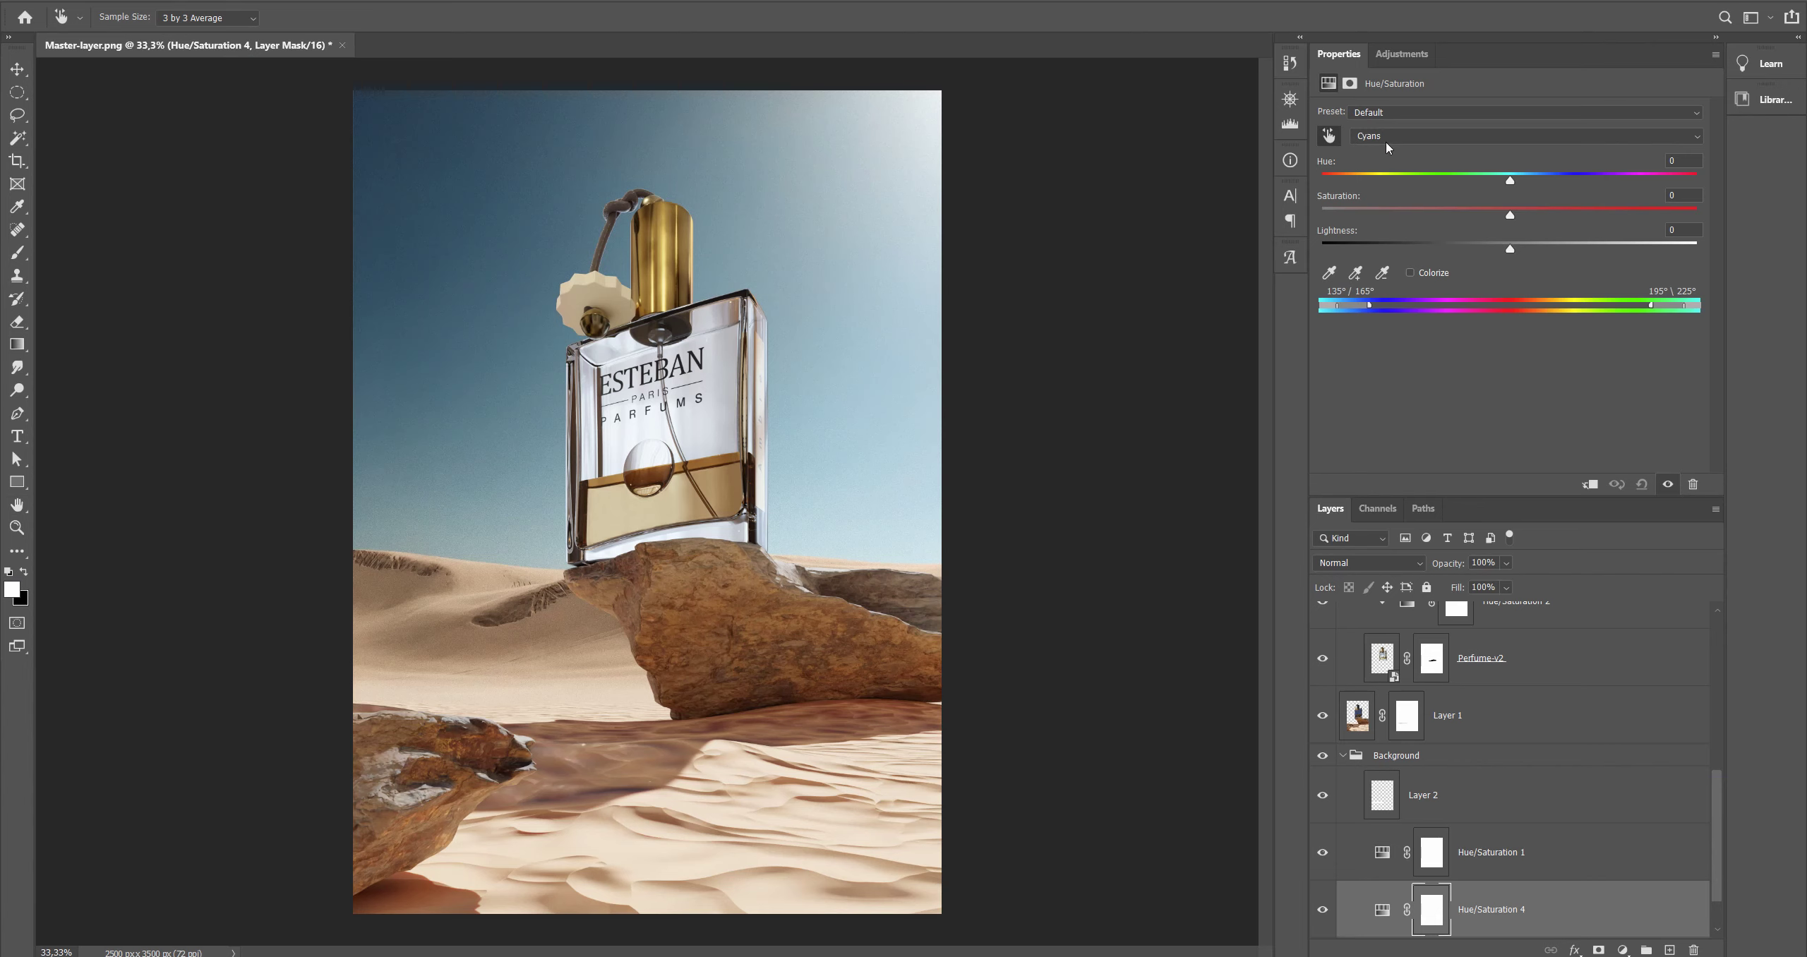
{"action": "left_click_drag", "start_coordinate": [1513, 217], "coordinate": [1488, 219]}
{"action": "left_click_drag", "start_coordinate": [1519, 265], "coordinate": [1559, 302]}
{"action": "left_click_drag", "start_coordinate": [1468, 231], "coordinate": [1530, 232]}
{"action": "key", "text": "h"}
Step: Add a clipped Color Balance adjustment above Curves 2 with midtones at -23 cyan/red and +8 yellow/blue
{"action": "key", "text": "ctrl+1"}
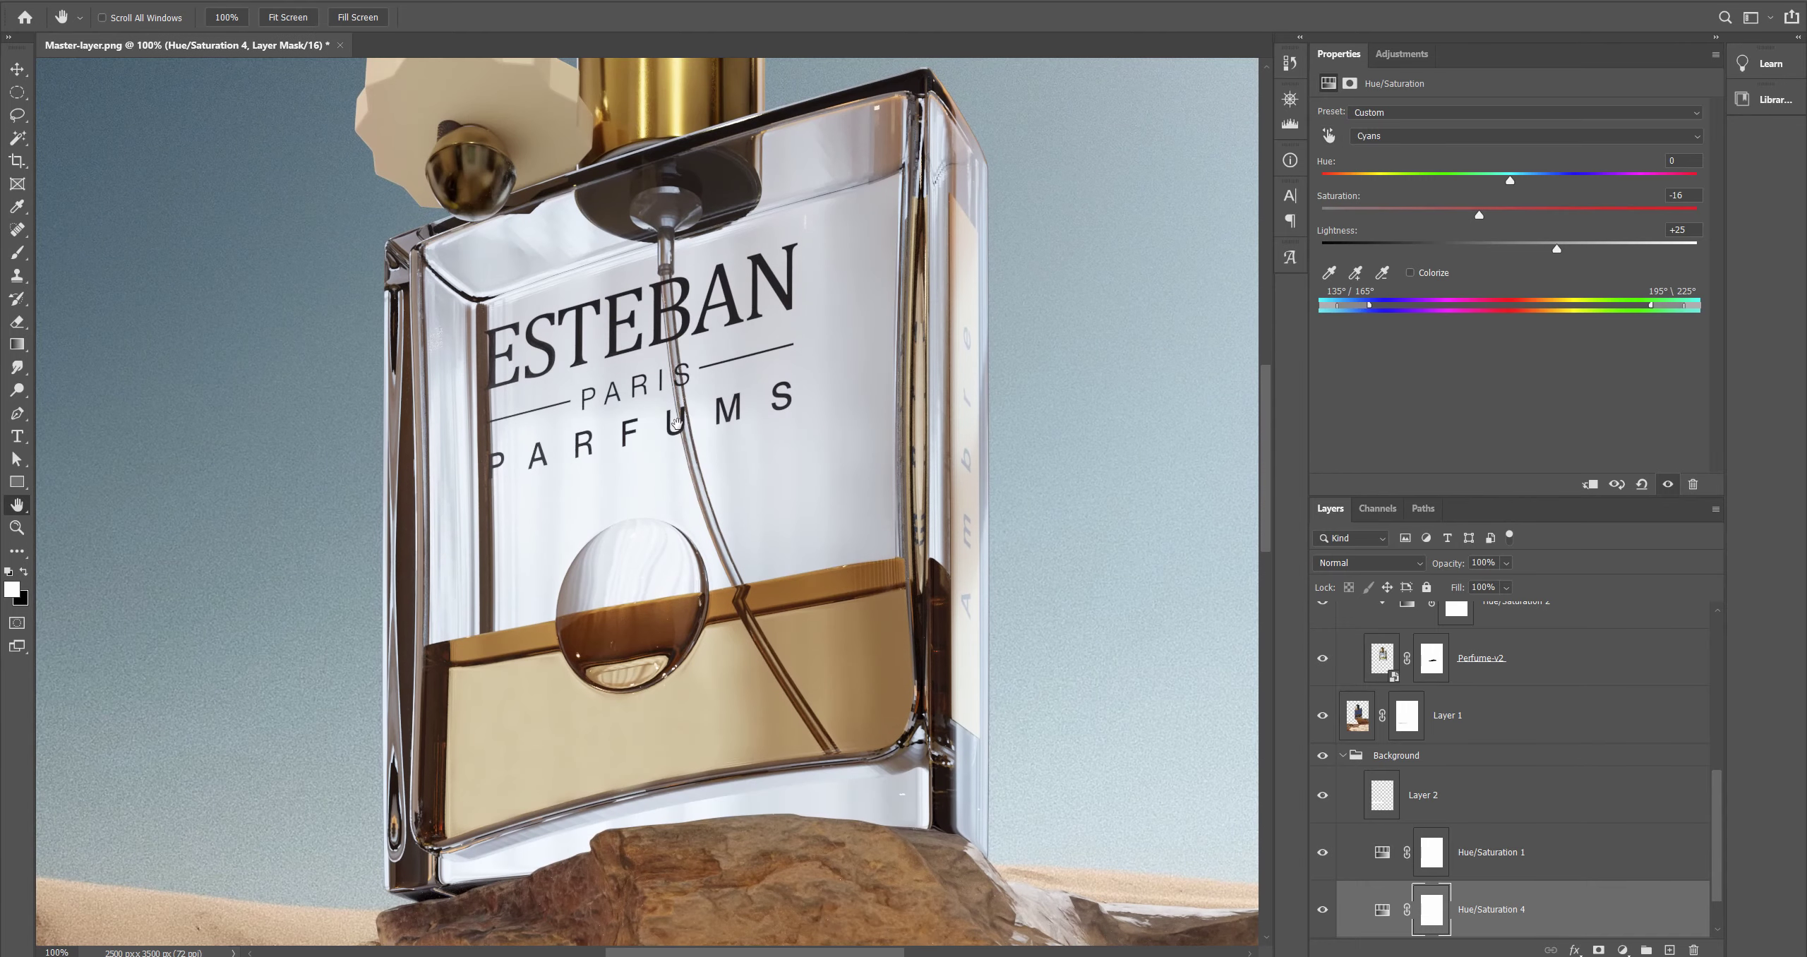
{"action": "scroll", "coordinate": [1532, 683], "scroll_direction": "up", "scroll_amount": 5}
{"action": "left_click", "coordinate": [1423, 823]}
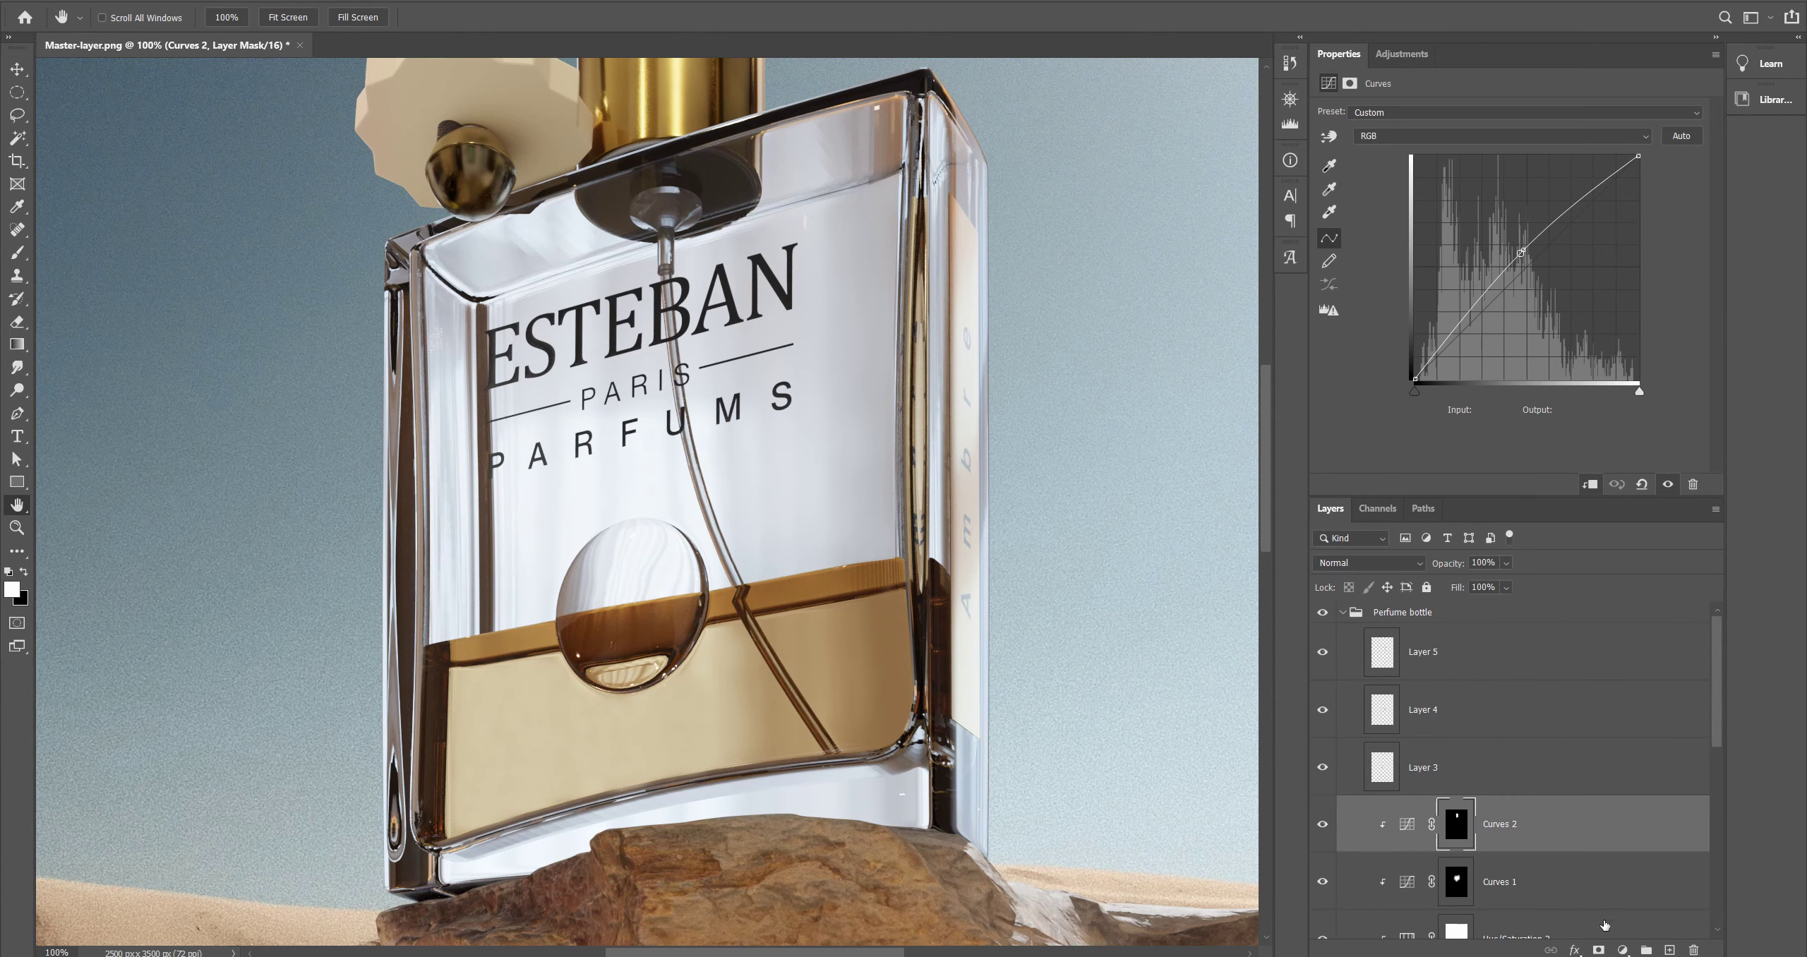
{"action": "left_click", "coordinate": [1622, 950]}
{"action": "left_click", "coordinate": [1672, 793]}
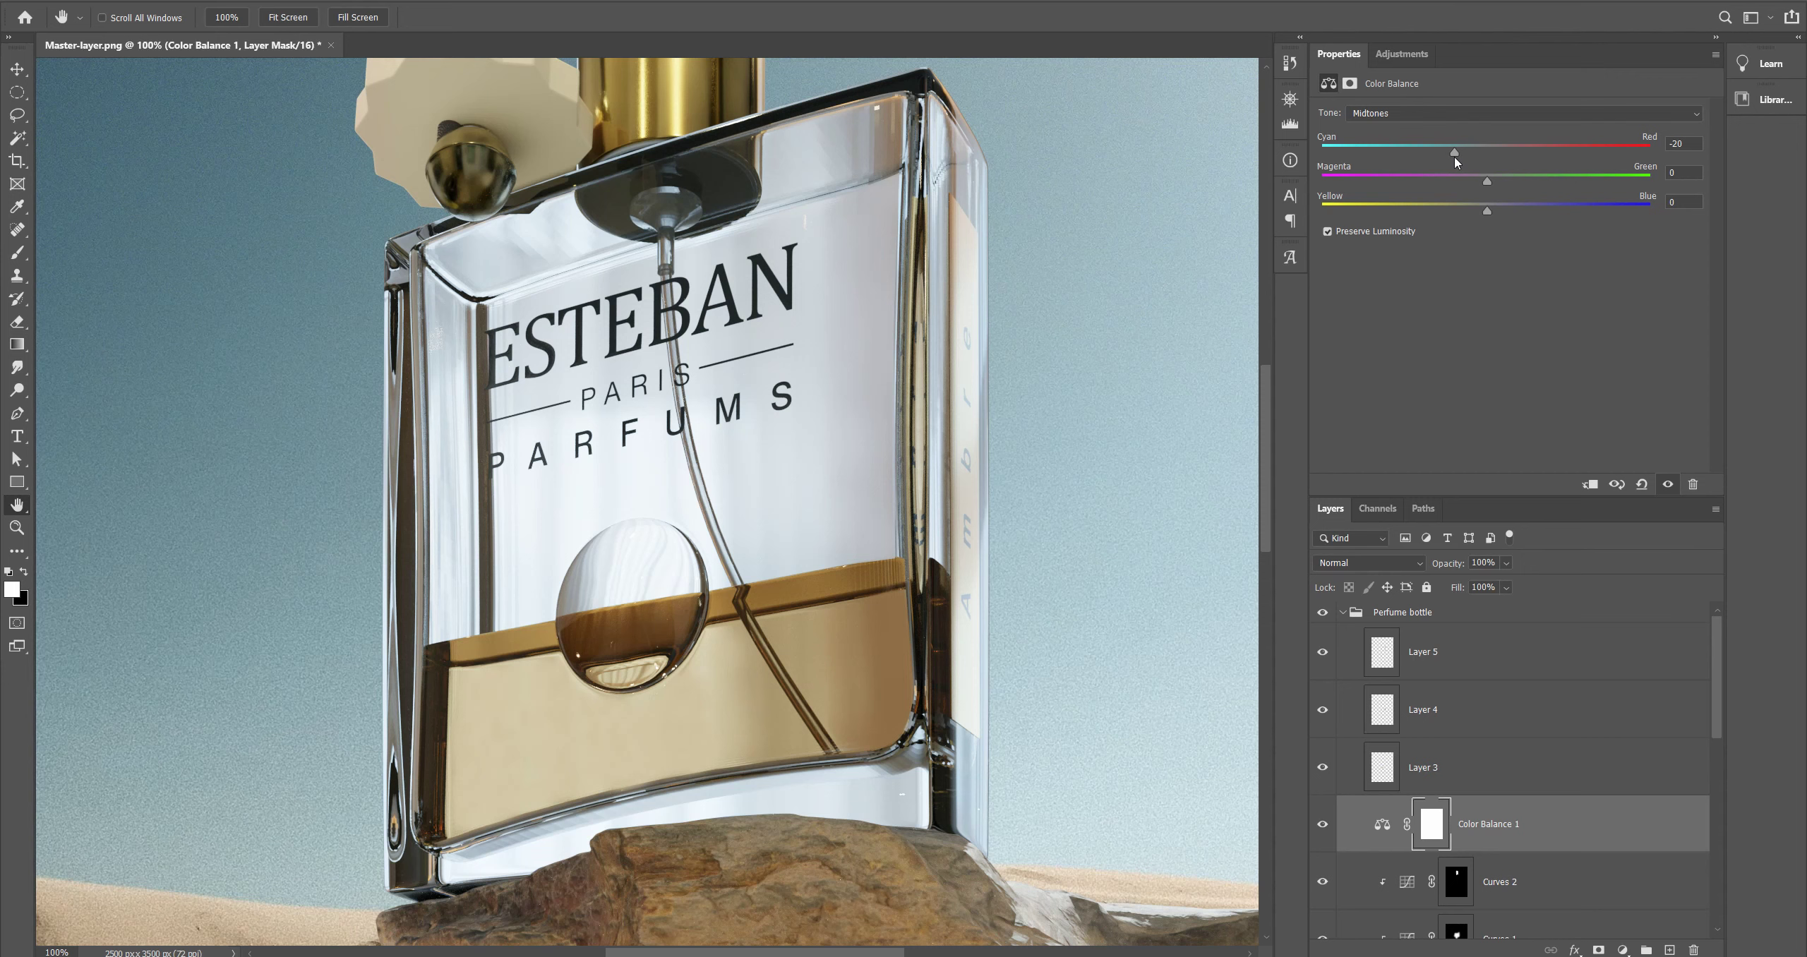
{"action": "key", "text": "ctrl+alt+g"}
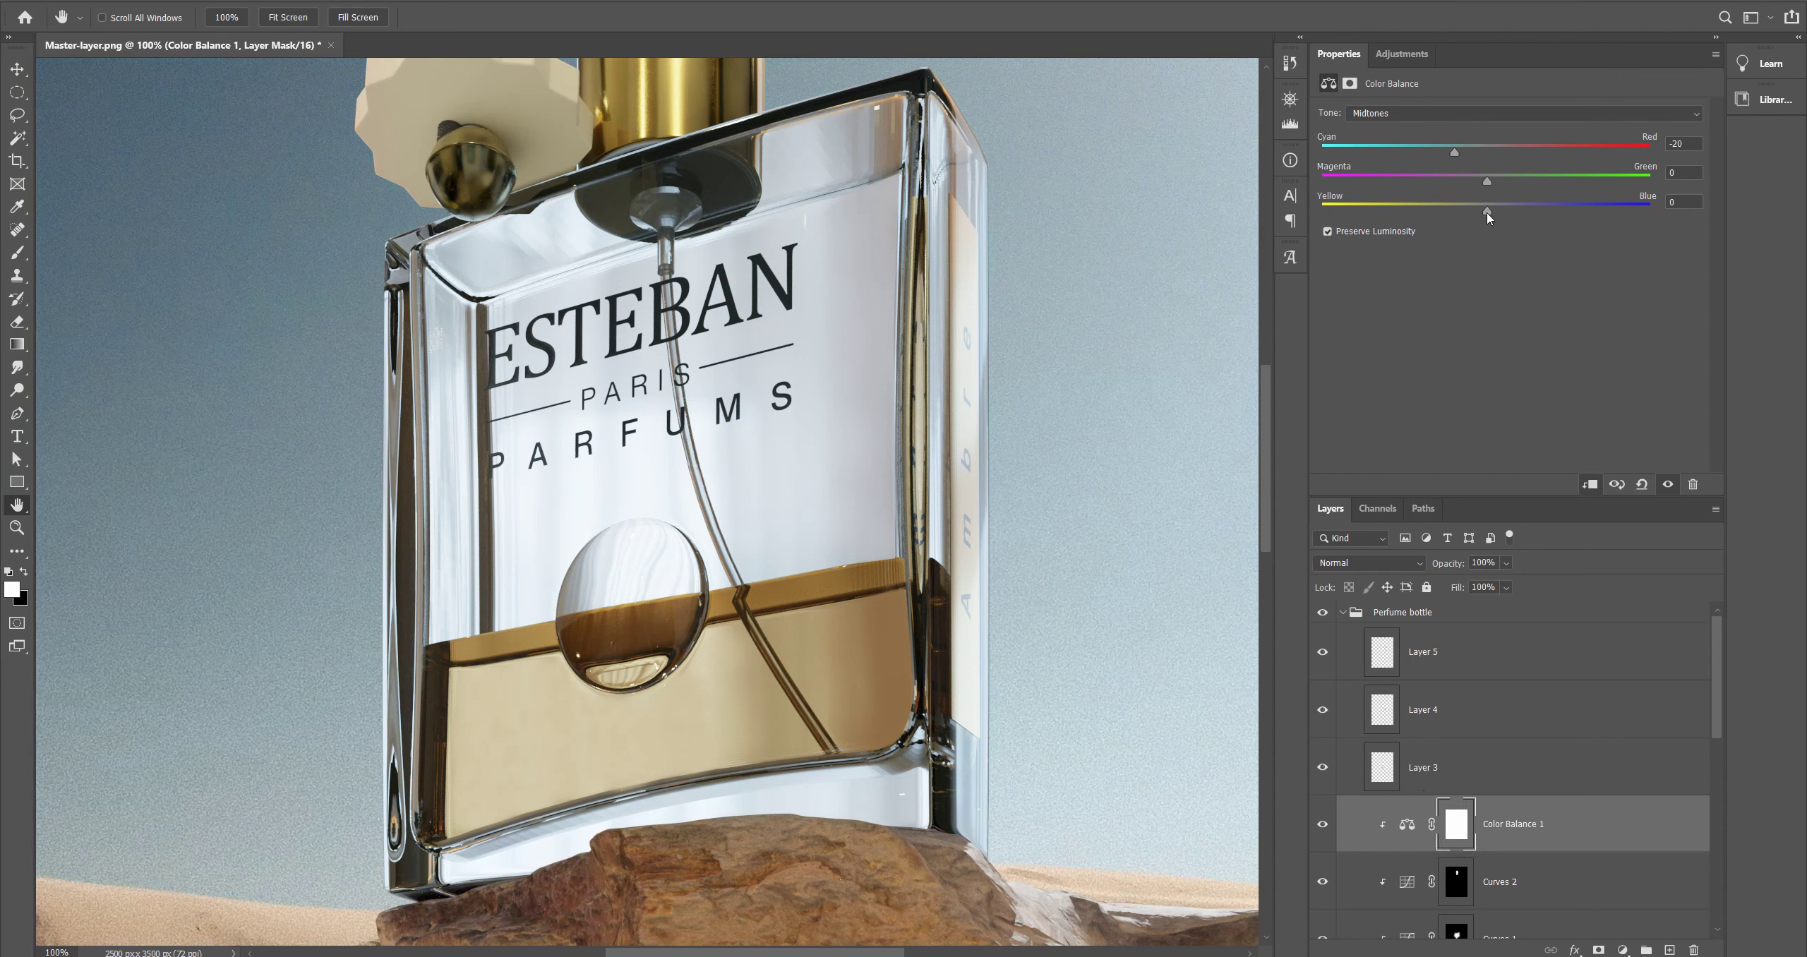
{"action": "left_click_drag", "start_coordinate": [1487, 212], "coordinate": [1500, 212]}
{"action": "left_click_drag", "start_coordinate": [1455, 152], "coordinate": [1446, 153]}
{"action": "scroll", "coordinate": [1017, 627], "scroll_direction": "down", "scroll_amount": 2, "text": "alt"}
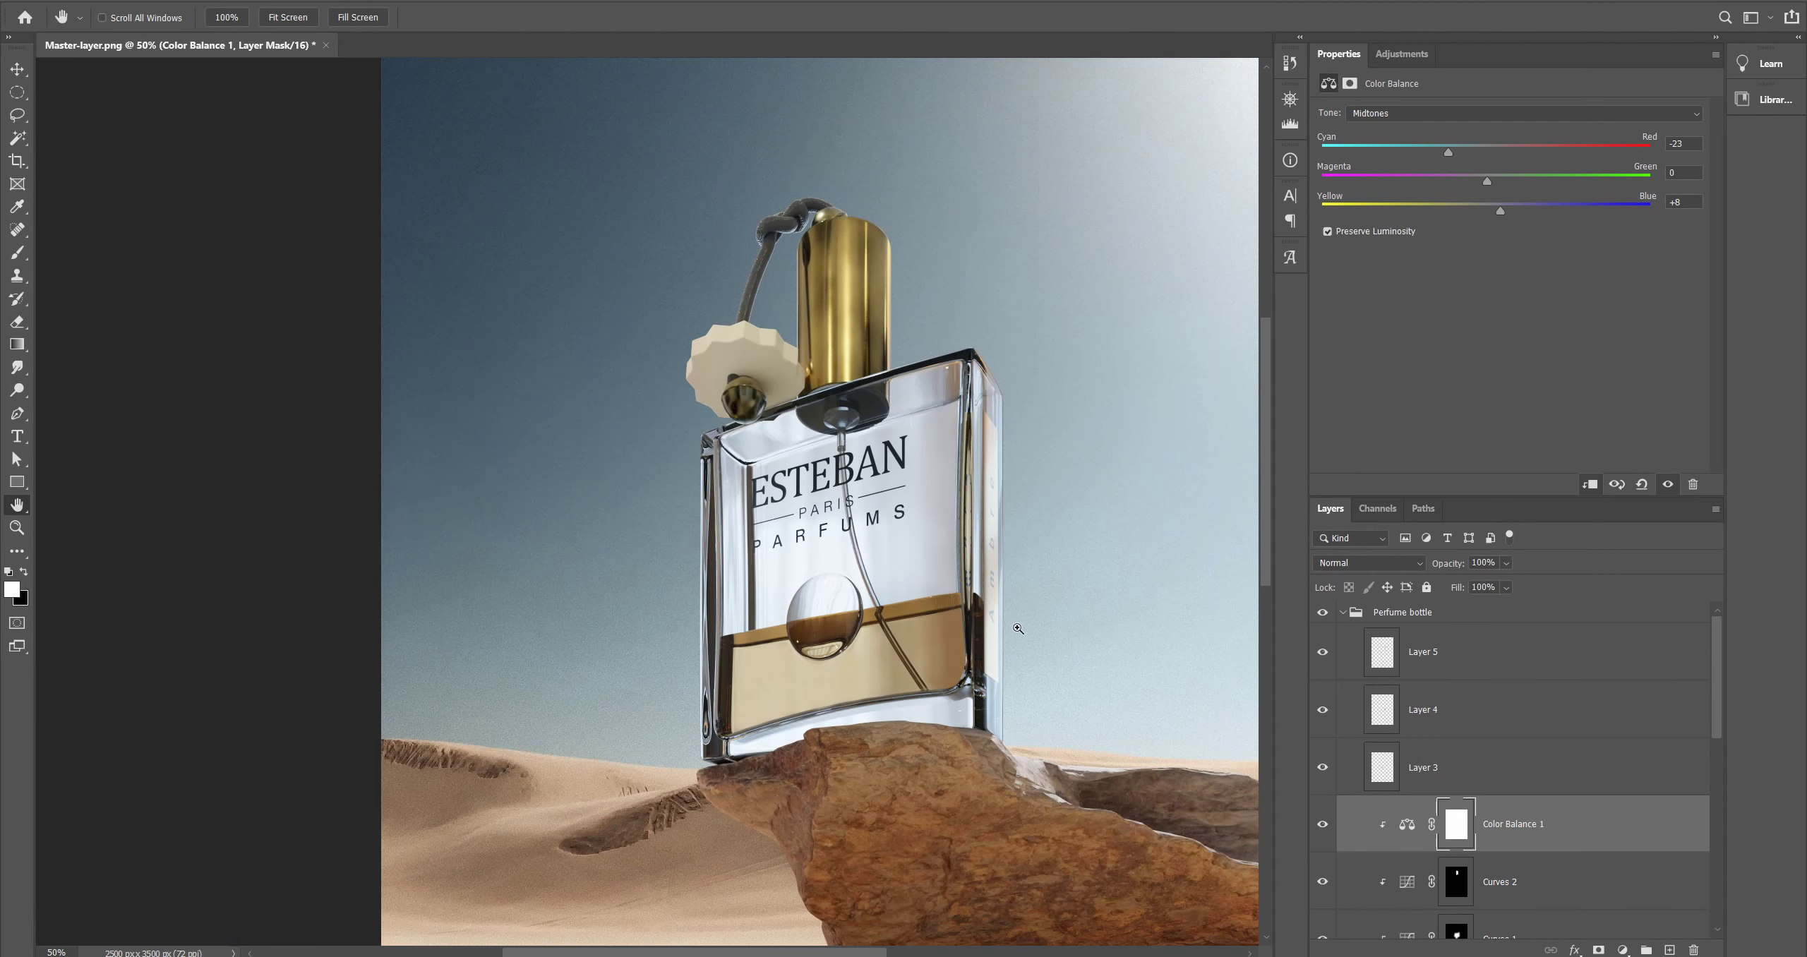
Step: Invert the Color Balance 1 mask and paint the correction back over the bottle's clear glass with a soft white brush
{"action": "key", "text": "ctrl+i"}
{"action": "scroll", "coordinate": [844, 519], "scroll_direction": "up", "scroll_amount": 2, "text": "alt"}
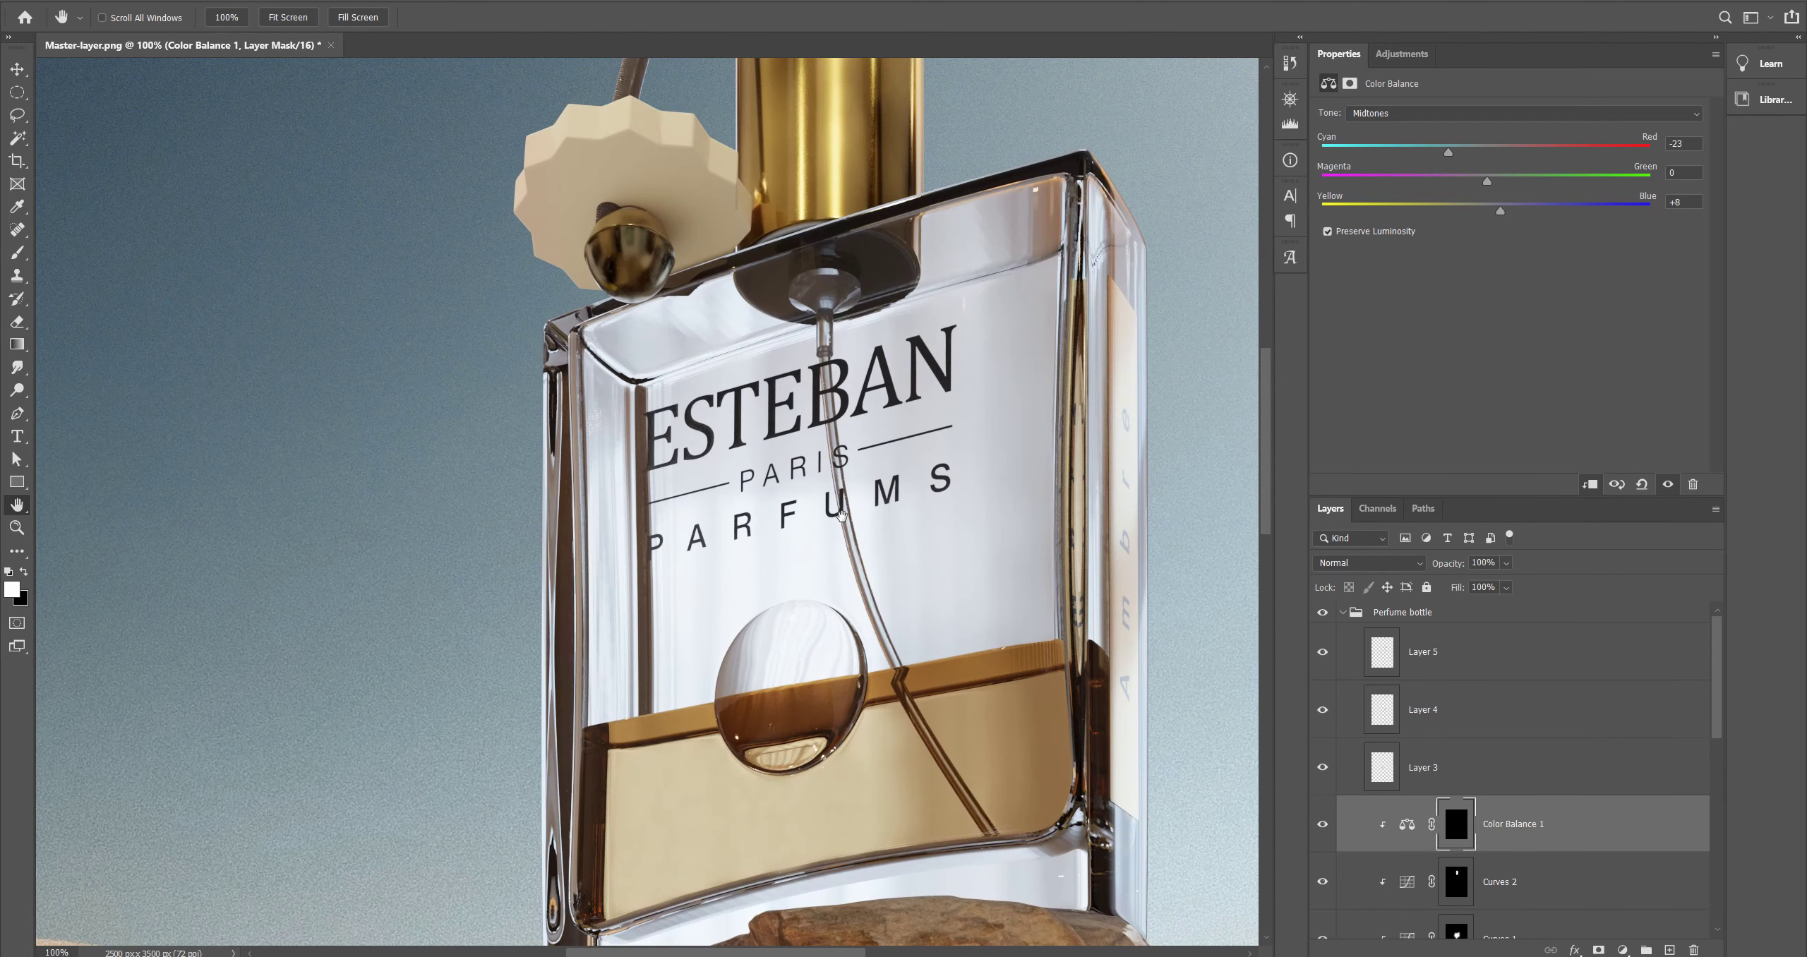
{"action": "key", "text": "b"}
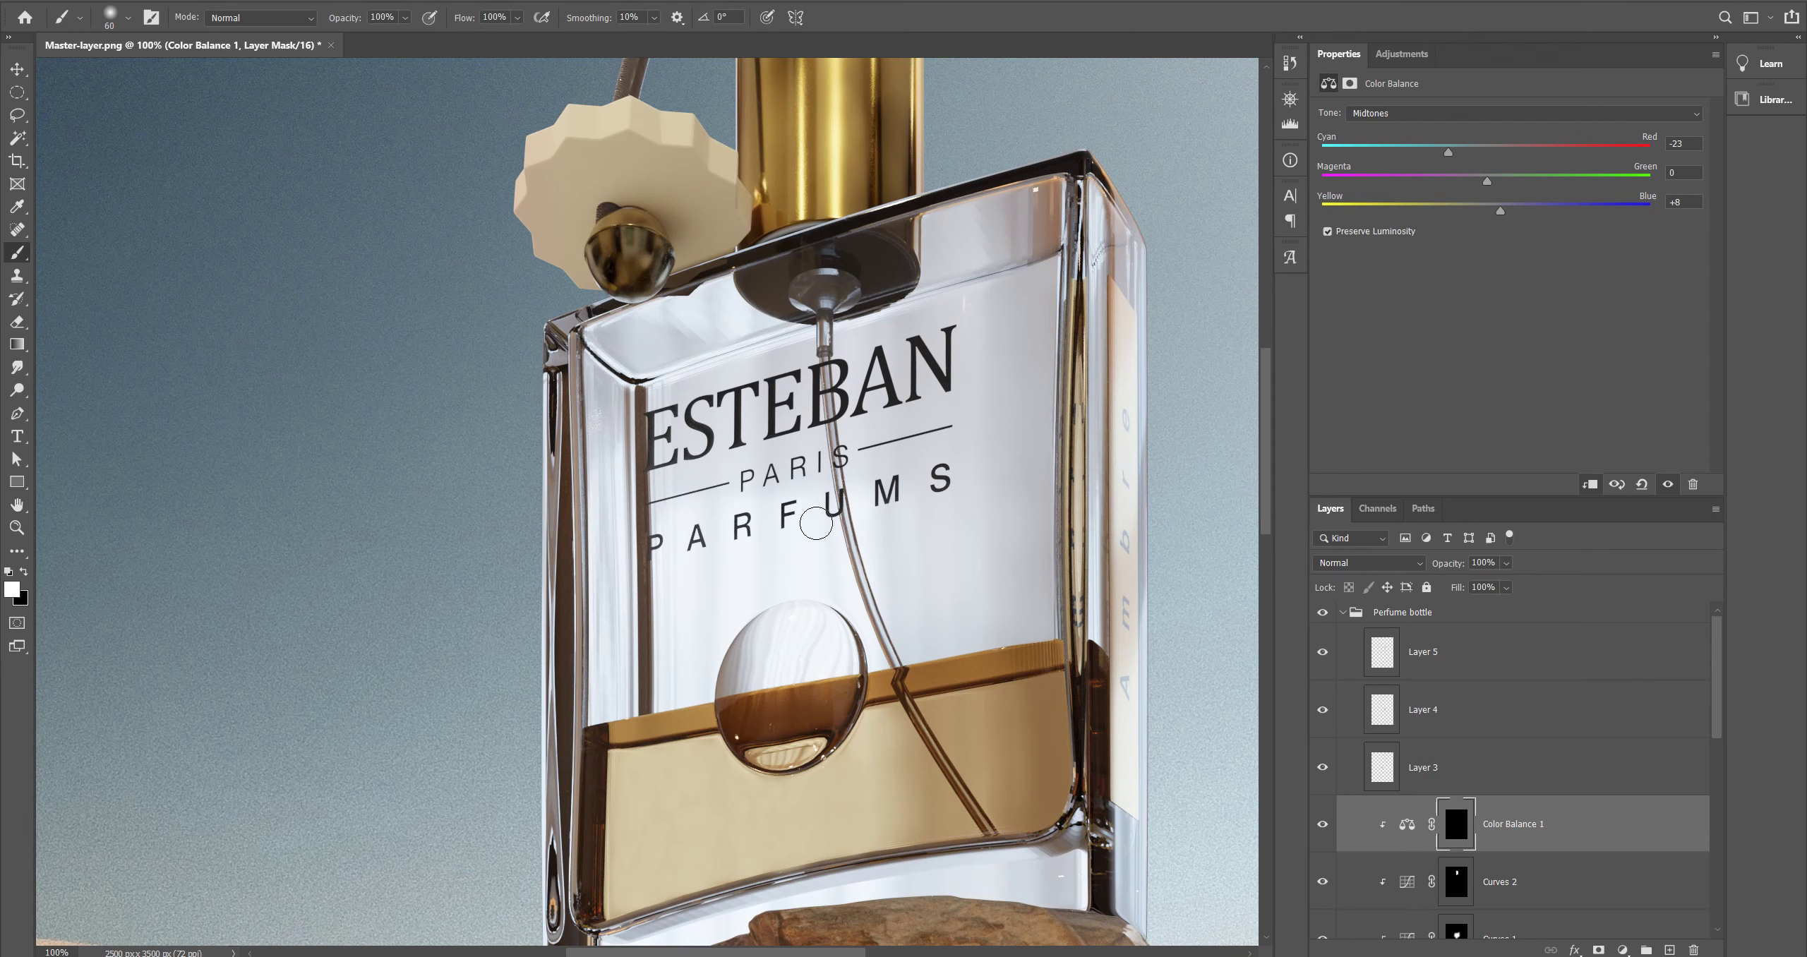
{"action": "key", "text": "bracketright"}
{"action": "key", "text": "bracketright"}
{"action": "key", "text": "bracketright"}
{"action": "key", "text": "bracketright"}
{"action": "key", "text": "bracketright"}
{"action": "key", "text": "bracketright"}
{"action": "key", "text": "bracketright"}
{"action": "key", "text": "bracketright"}
{"action": "key", "text": "bracketright"}
{"action": "key", "text": "bracketright"}
{"action": "mouse_move", "coordinate": [819, 575]}
{"action": "left_mouse_down"}
{"action": "mouse_move", "coordinate": [650, 622]}
{"action": "mouse_move", "coordinate": [587, 465]}
{"action": "mouse_move", "coordinate": [763, 336]}
{"action": "mouse_move", "coordinate": [1031, 239]}
{"action": "mouse_move", "coordinate": [833, 586]}
{"action": "mouse_move", "coordinate": [748, 635]}
{"action": "mouse_move", "coordinate": [655, 621]}
{"action": "left_mouse_up"}
{"action": "key", "text": "bracketleft"}
{"action": "key", "text": "bracketleft"}
{"action": "key", "text": "bracketleft"}
{"action": "key", "text": "bracketleft"}
{"action": "key", "text": "bracketleft"}
{"action": "scroll", "coordinate": [494, 671], "scroll_direction": "down", "scroll_amount": 3}
{"action": "scroll", "coordinate": [376, 716], "scroll_direction": "right", "scroll_amount": 3}
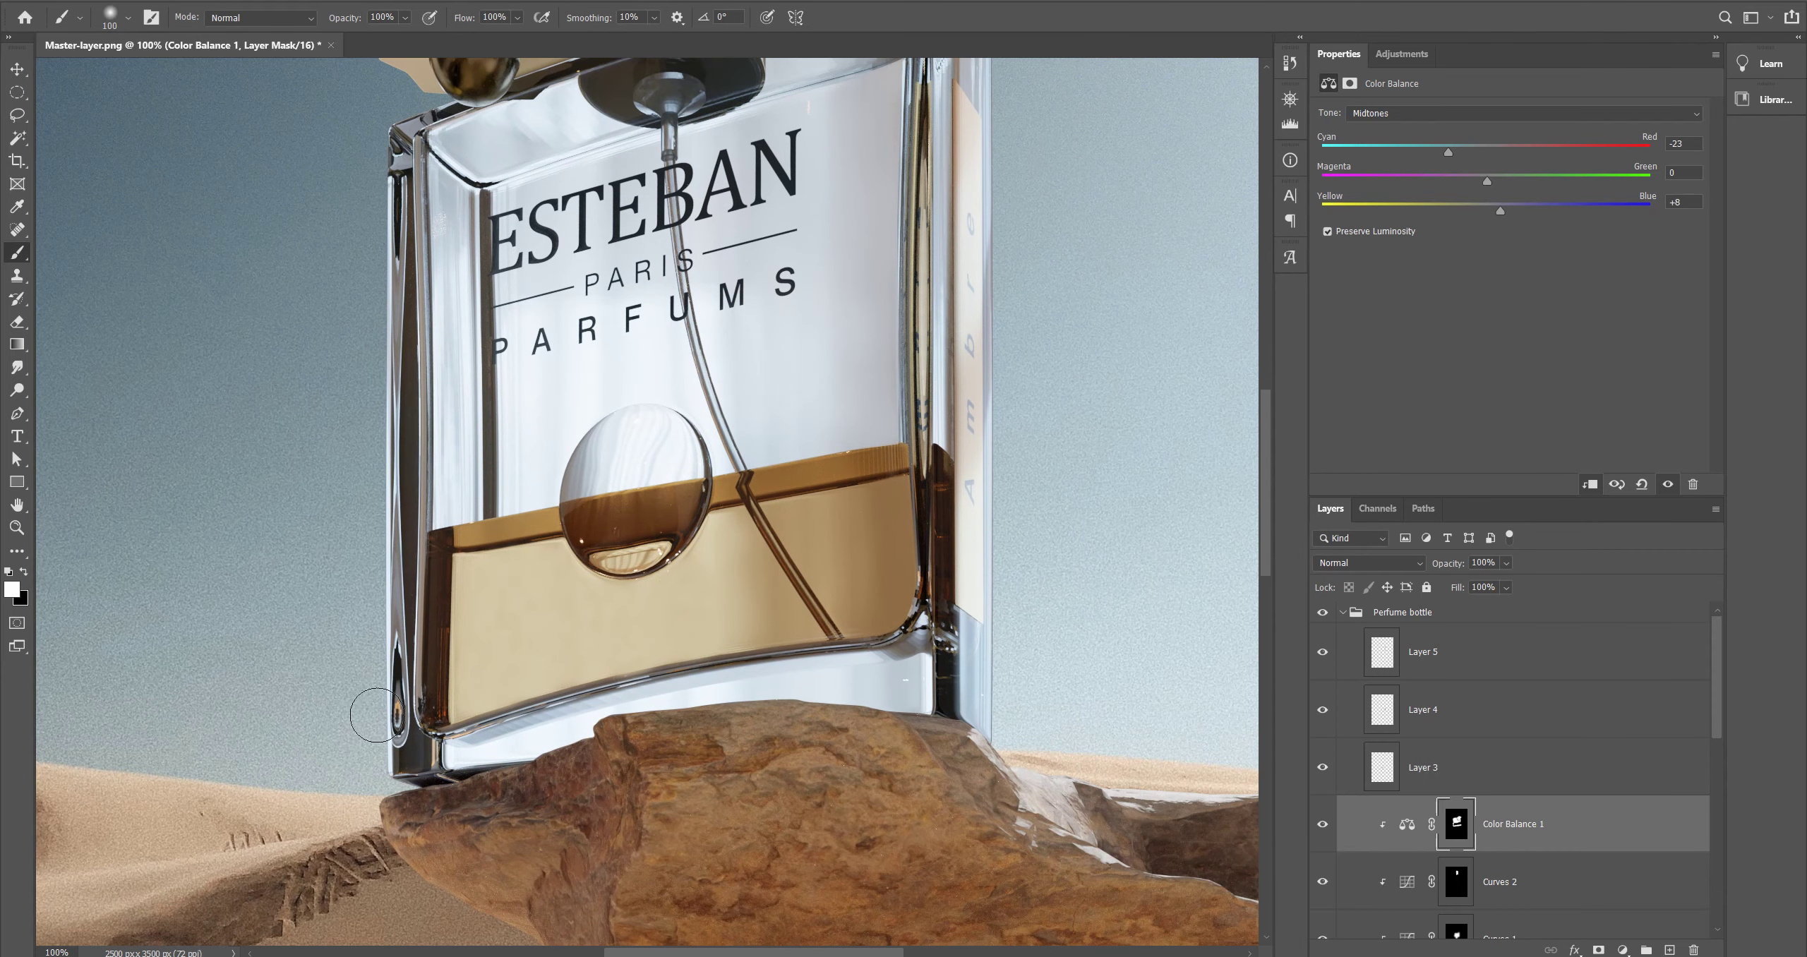
{"action": "scroll", "coordinate": [391, 291], "scroll_direction": "up", "scroll_amount": 3}
{"action": "scroll", "coordinate": [391, 291], "scroll_direction": "right", "scroll_amount": 1}
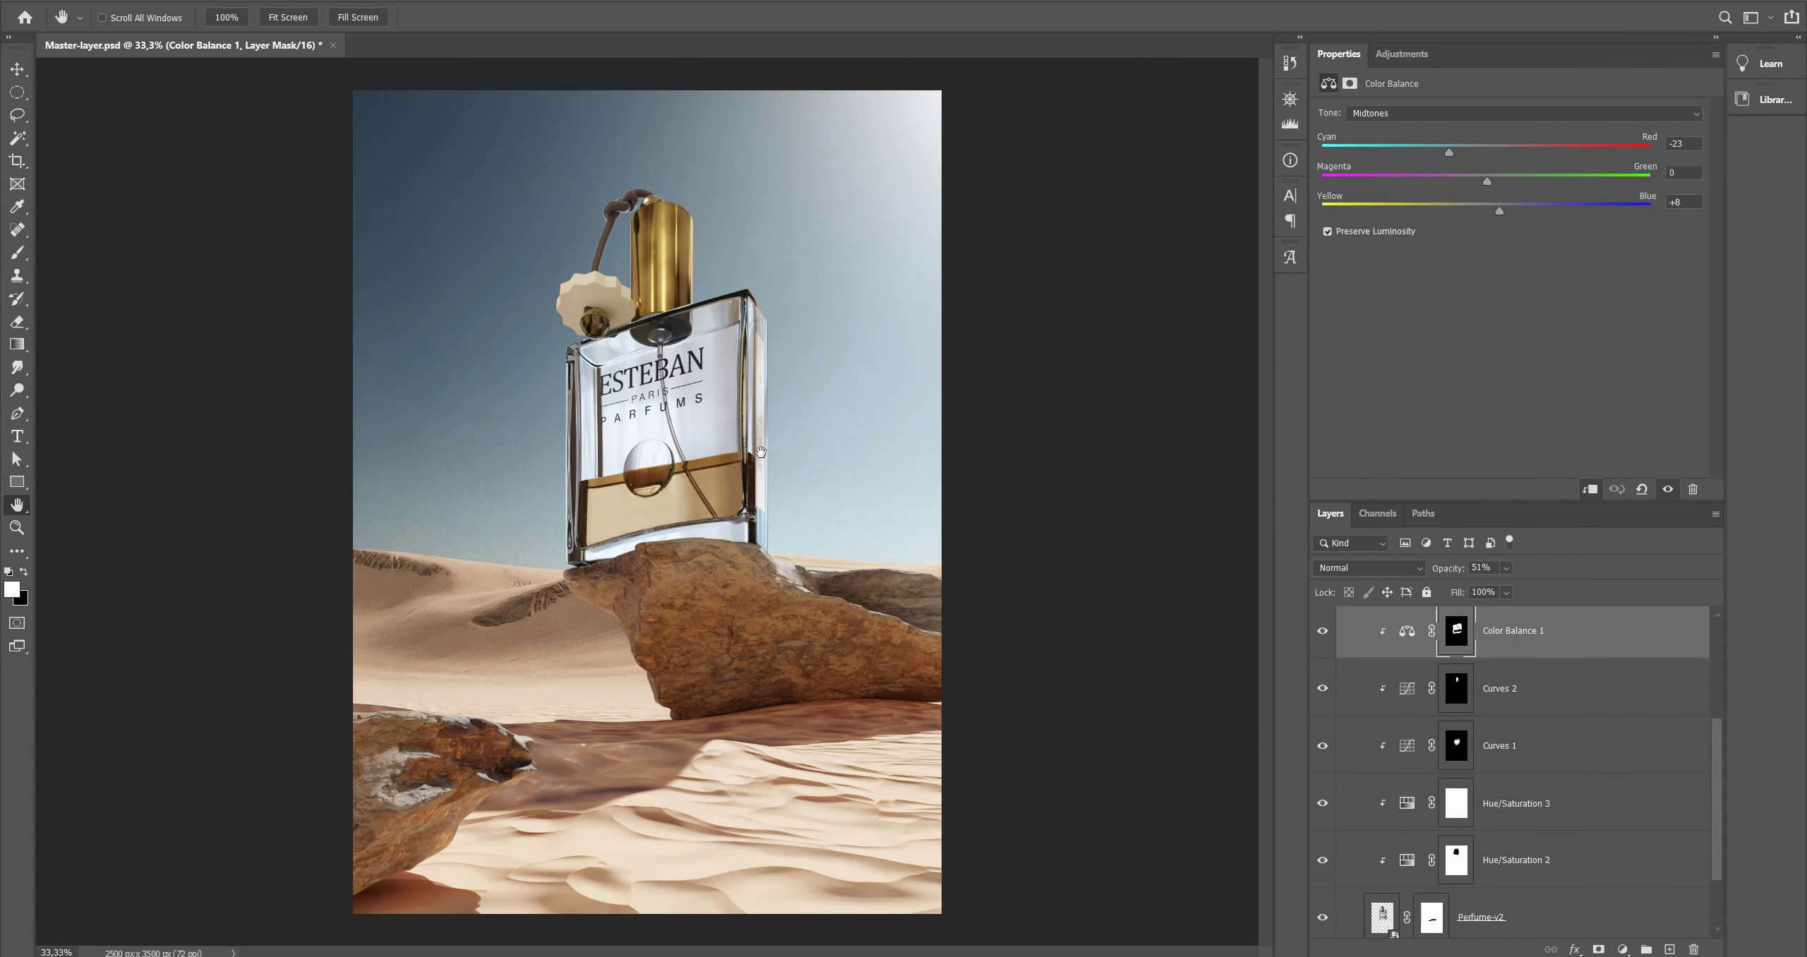
Step: Group Layer 1 and the Perfume bottle group together above the Background group
{"action": "mouse_move", "coordinate": [658, 563]}
{"action": "left_mouse_down", "text": "ctrl"}
{"action": "mouse_move", "coordinate": [645, 600]}
{"action": "mouse_move", "coordinate": [710, 549]}
{"action": "mouse_move", "coordinate": [640, 589]}
{"action": "left_mouse_up", "text": "ctrl"}
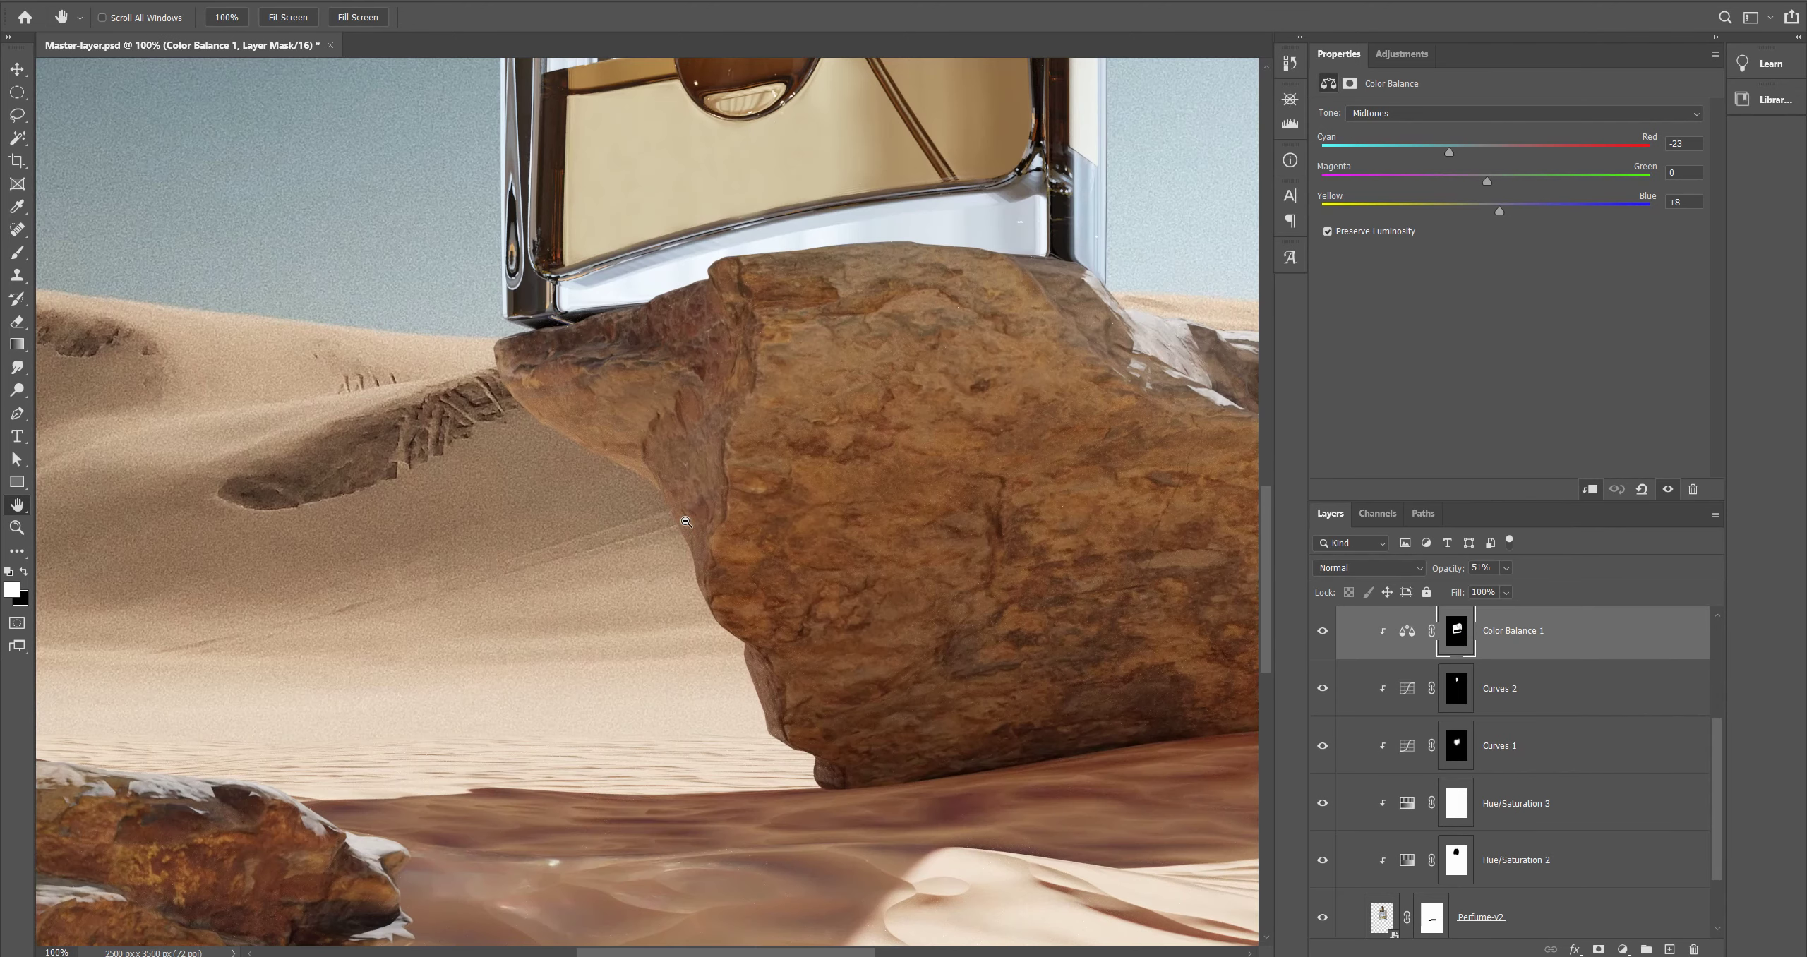
{"action": "left_click", "coordinate": [682, 523], "text": "alt"}
{"action": "left_click_drag", "start_coordinate": [834, 323], "coordinate": [767, 529]}
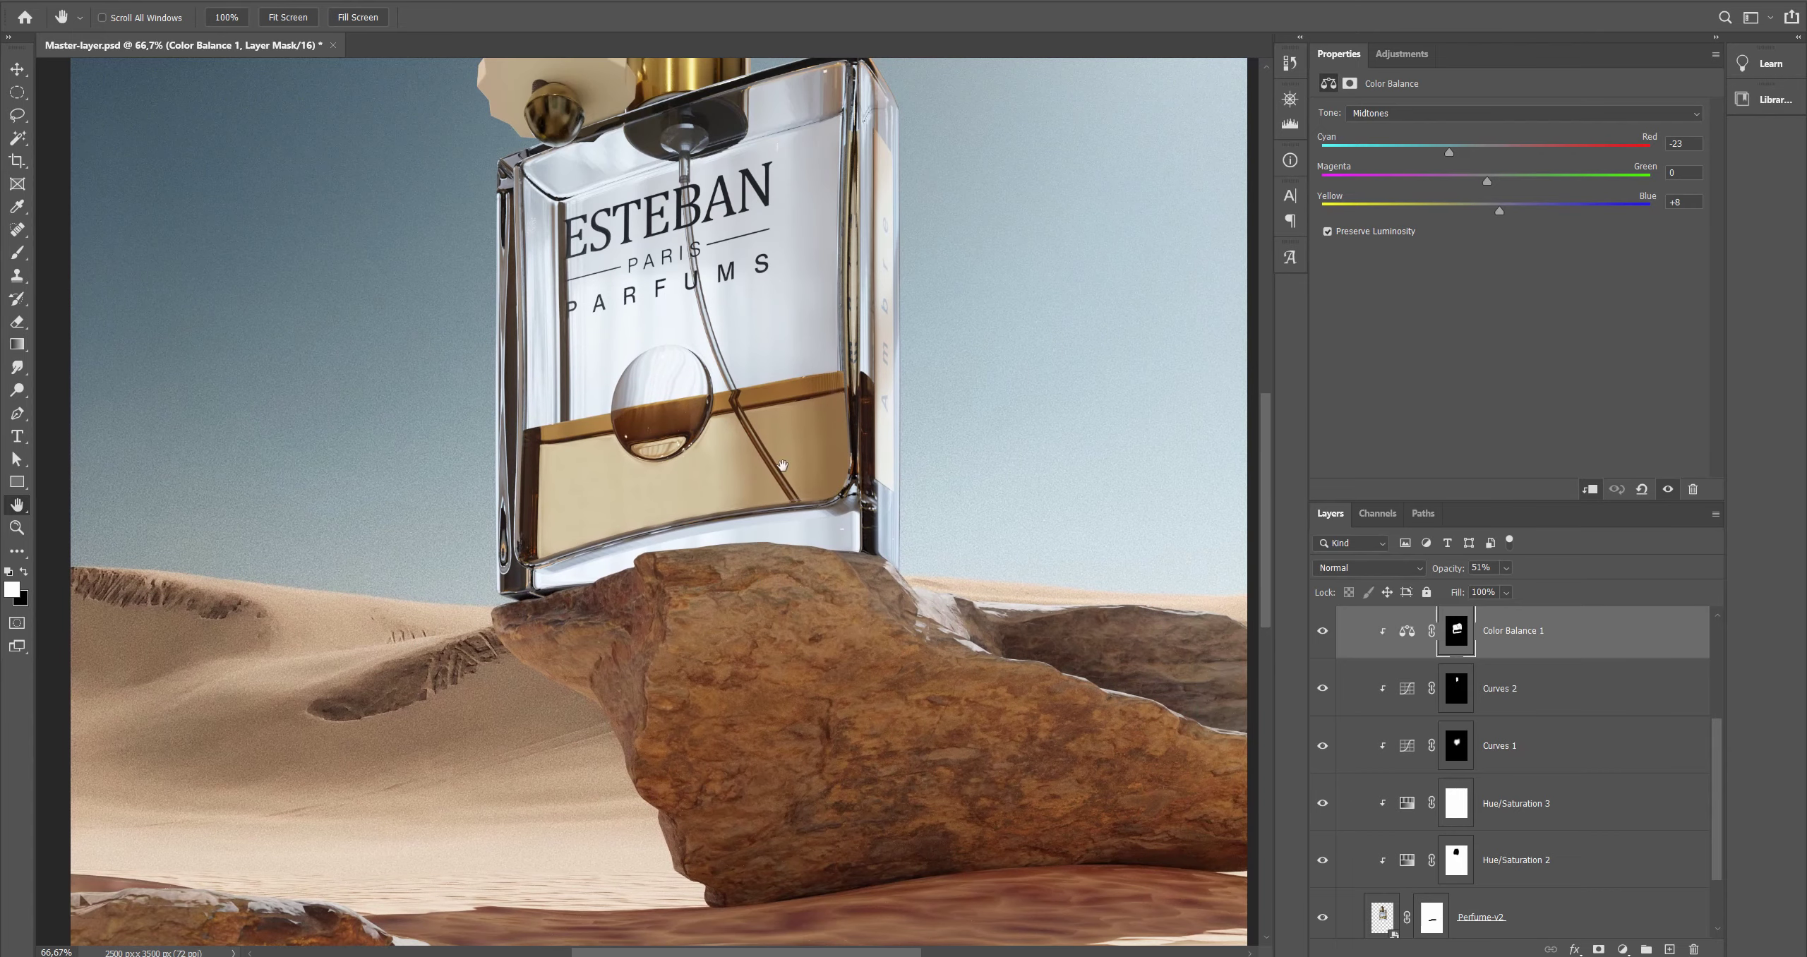
{"action": "scroll", "coordinate": [1521, 778], "scroll_direction": "down", "scroll_amount": 1}
{"action": "scroll", "coordinate": [1520, 779], "scroll_direction": "down", "scroll_amount": 1}
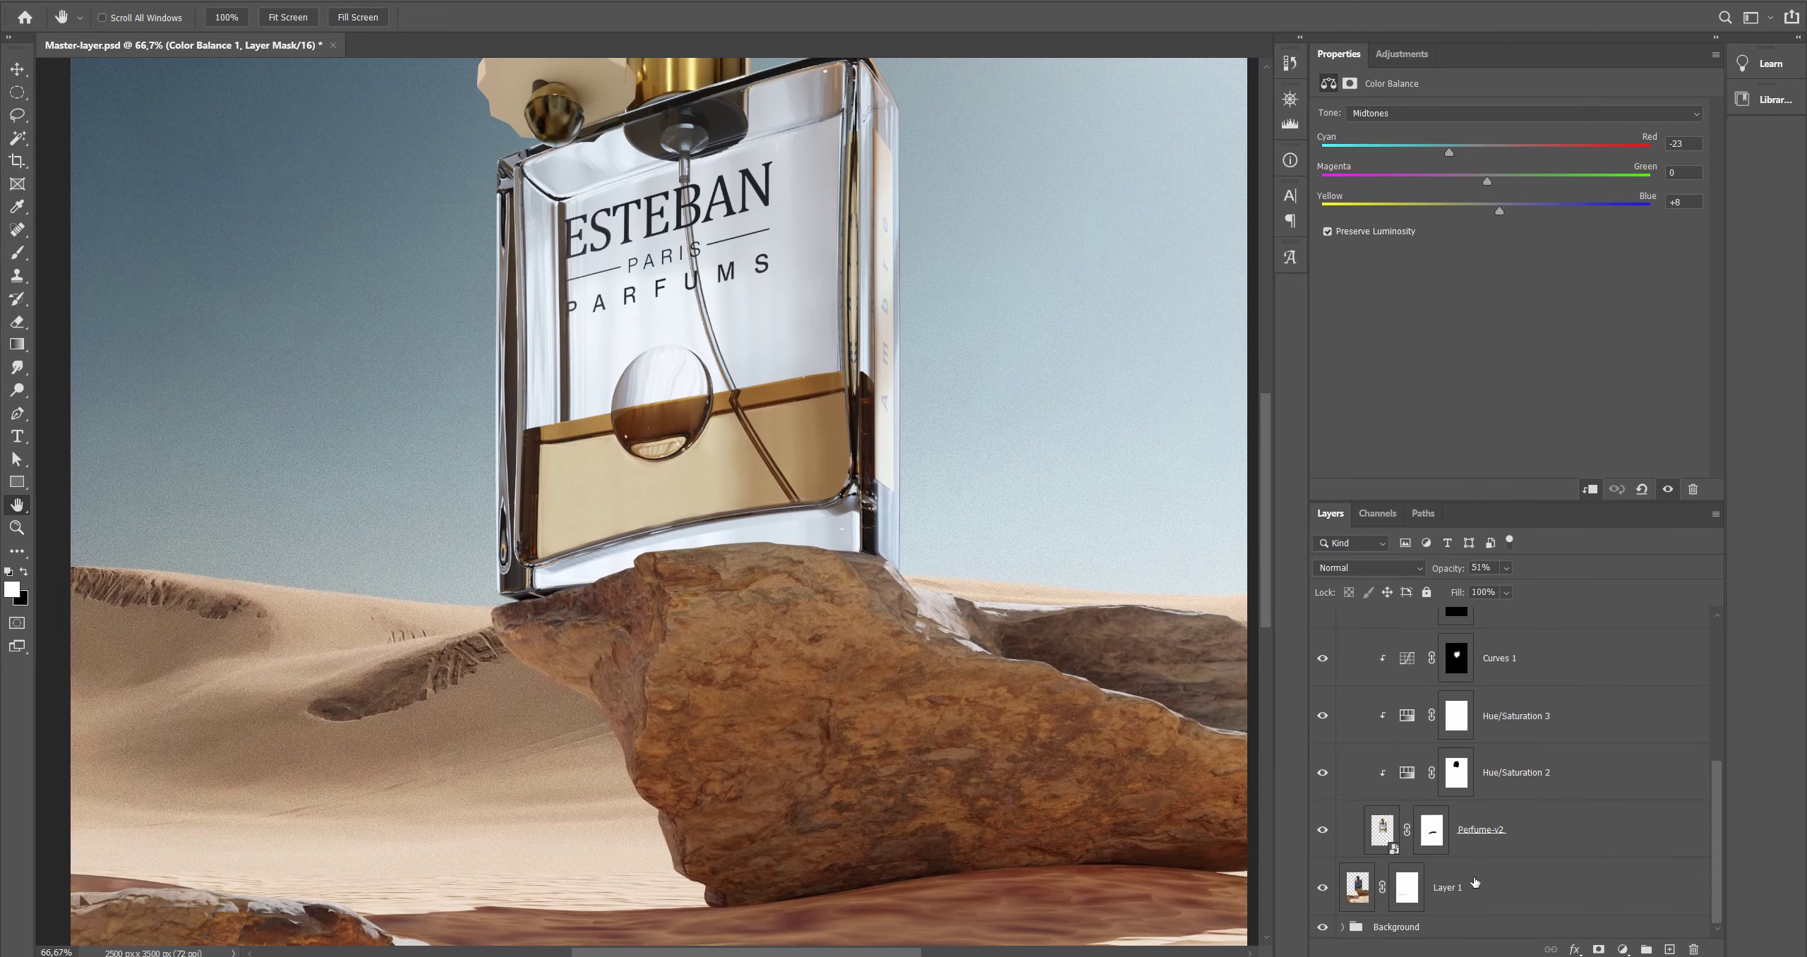
{"action": "left_click", "coordinate": [1350, 891]}
{"action": "scroll", "coordinate": [1505, 861], "scroll_direction": "up", "scroll_amount": 5}
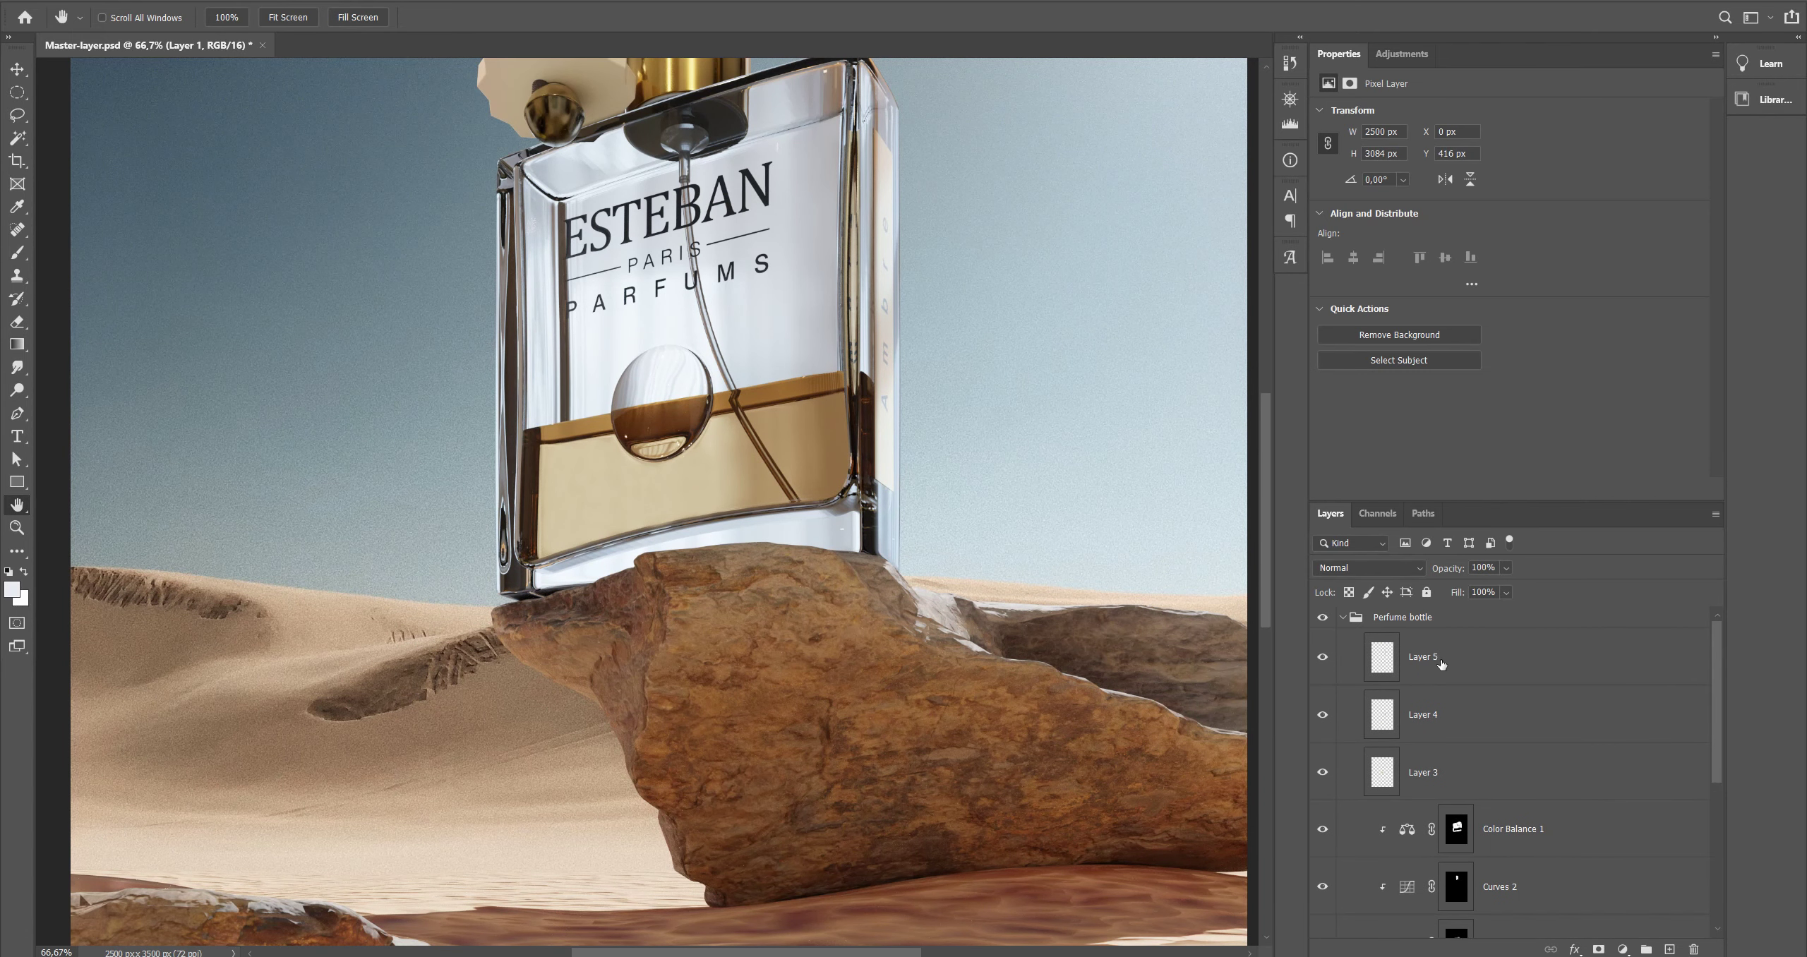
{"action": "left_click", "coordinate": [1426, 619]}
{"action": "key", "text": "ctrl+g"}
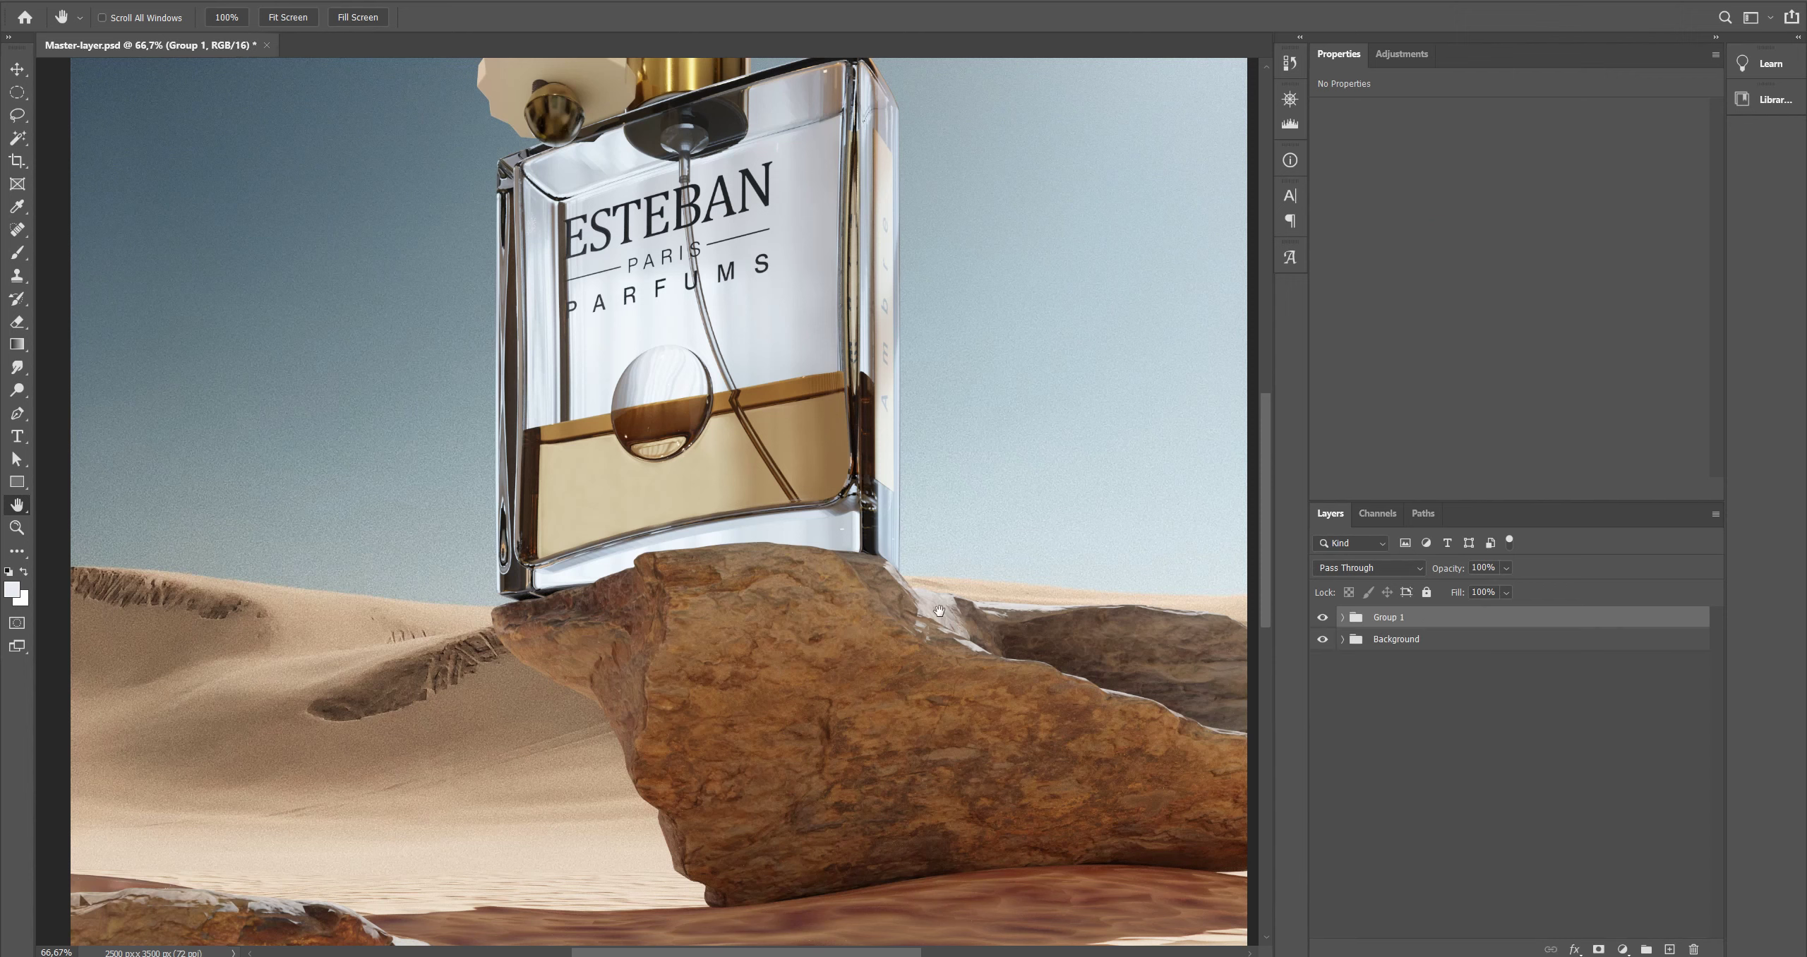
Step: Create a Soft Light layer filled with 50% gray above Group 1 and clip it to that group
{"action": "key", "text": "ctrl+shift+n"}
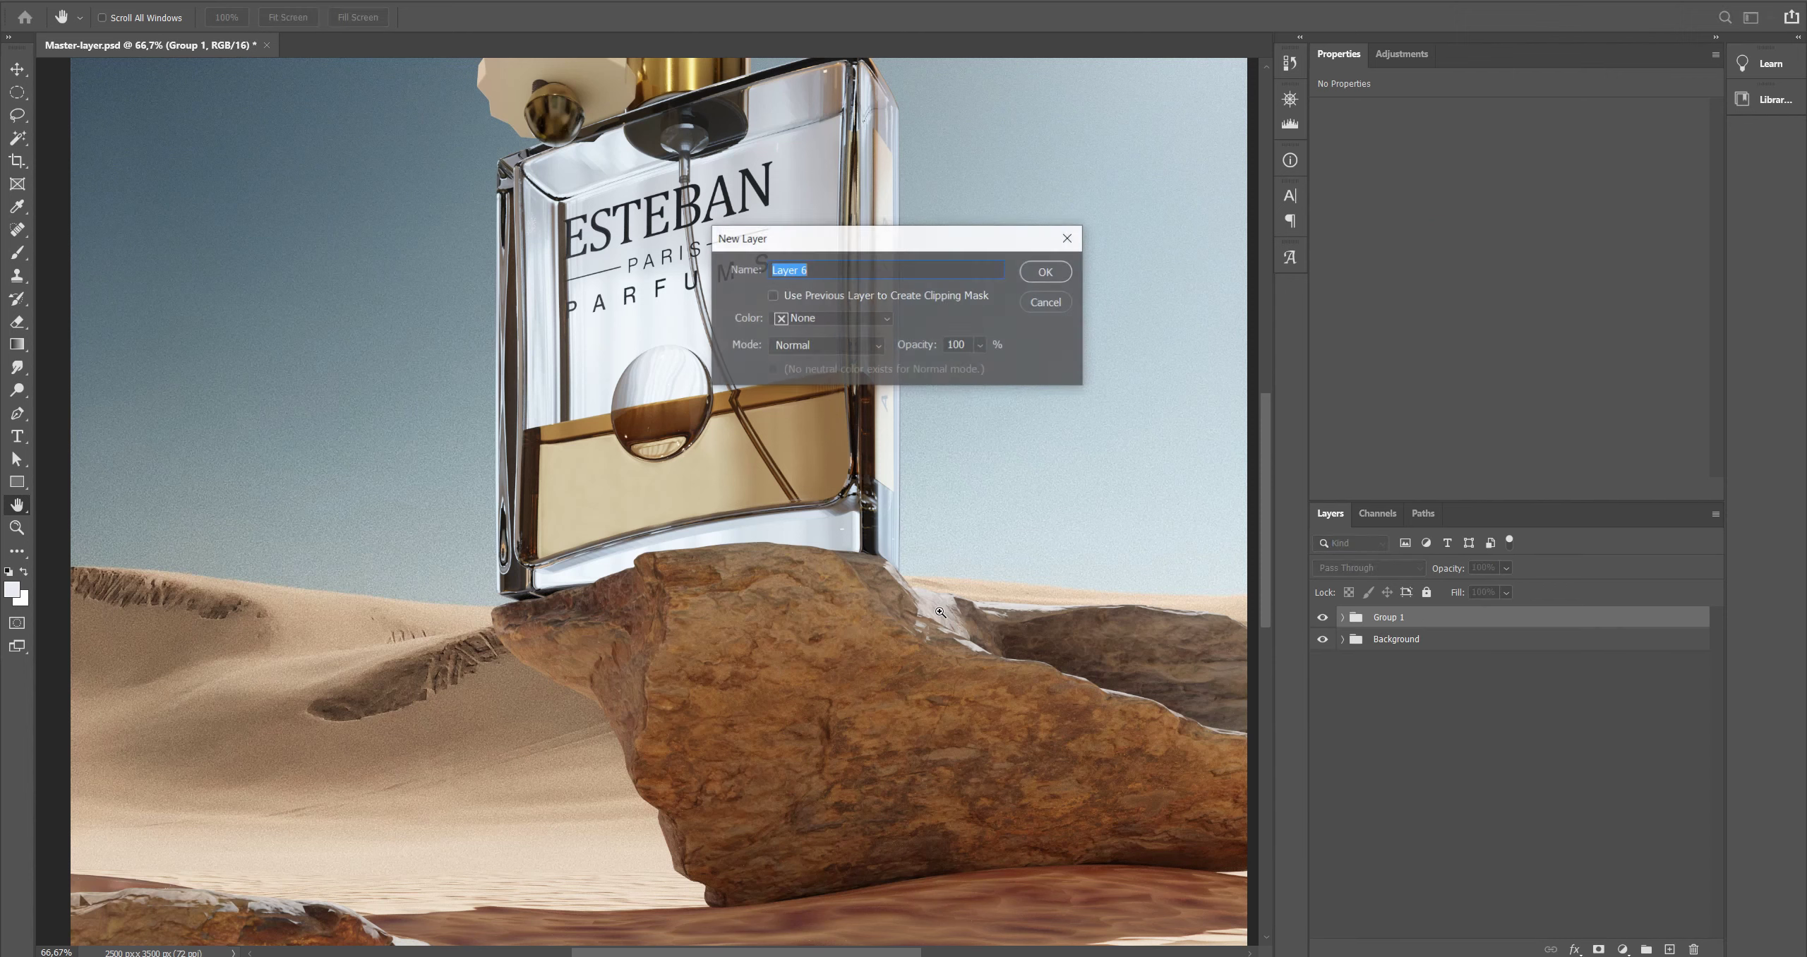
{"action": "left_click", "coordinate": [804, 347]}
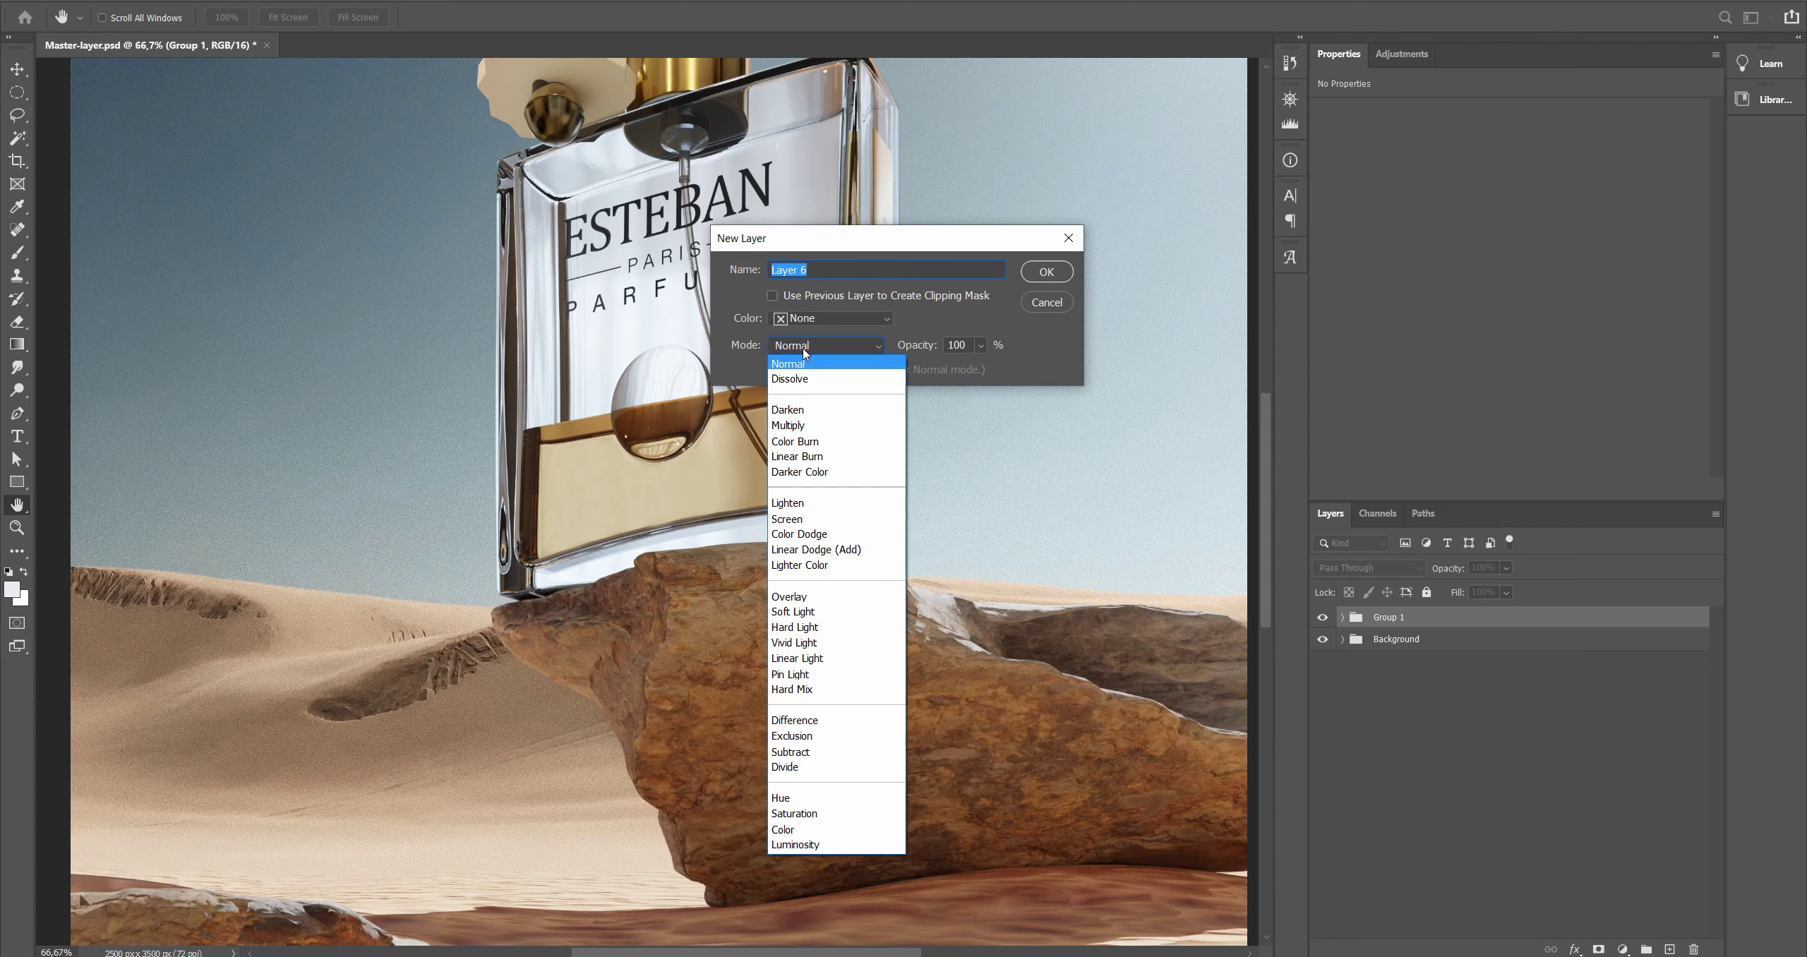
{"action": "left_click", "coordinate": [822, 621]}
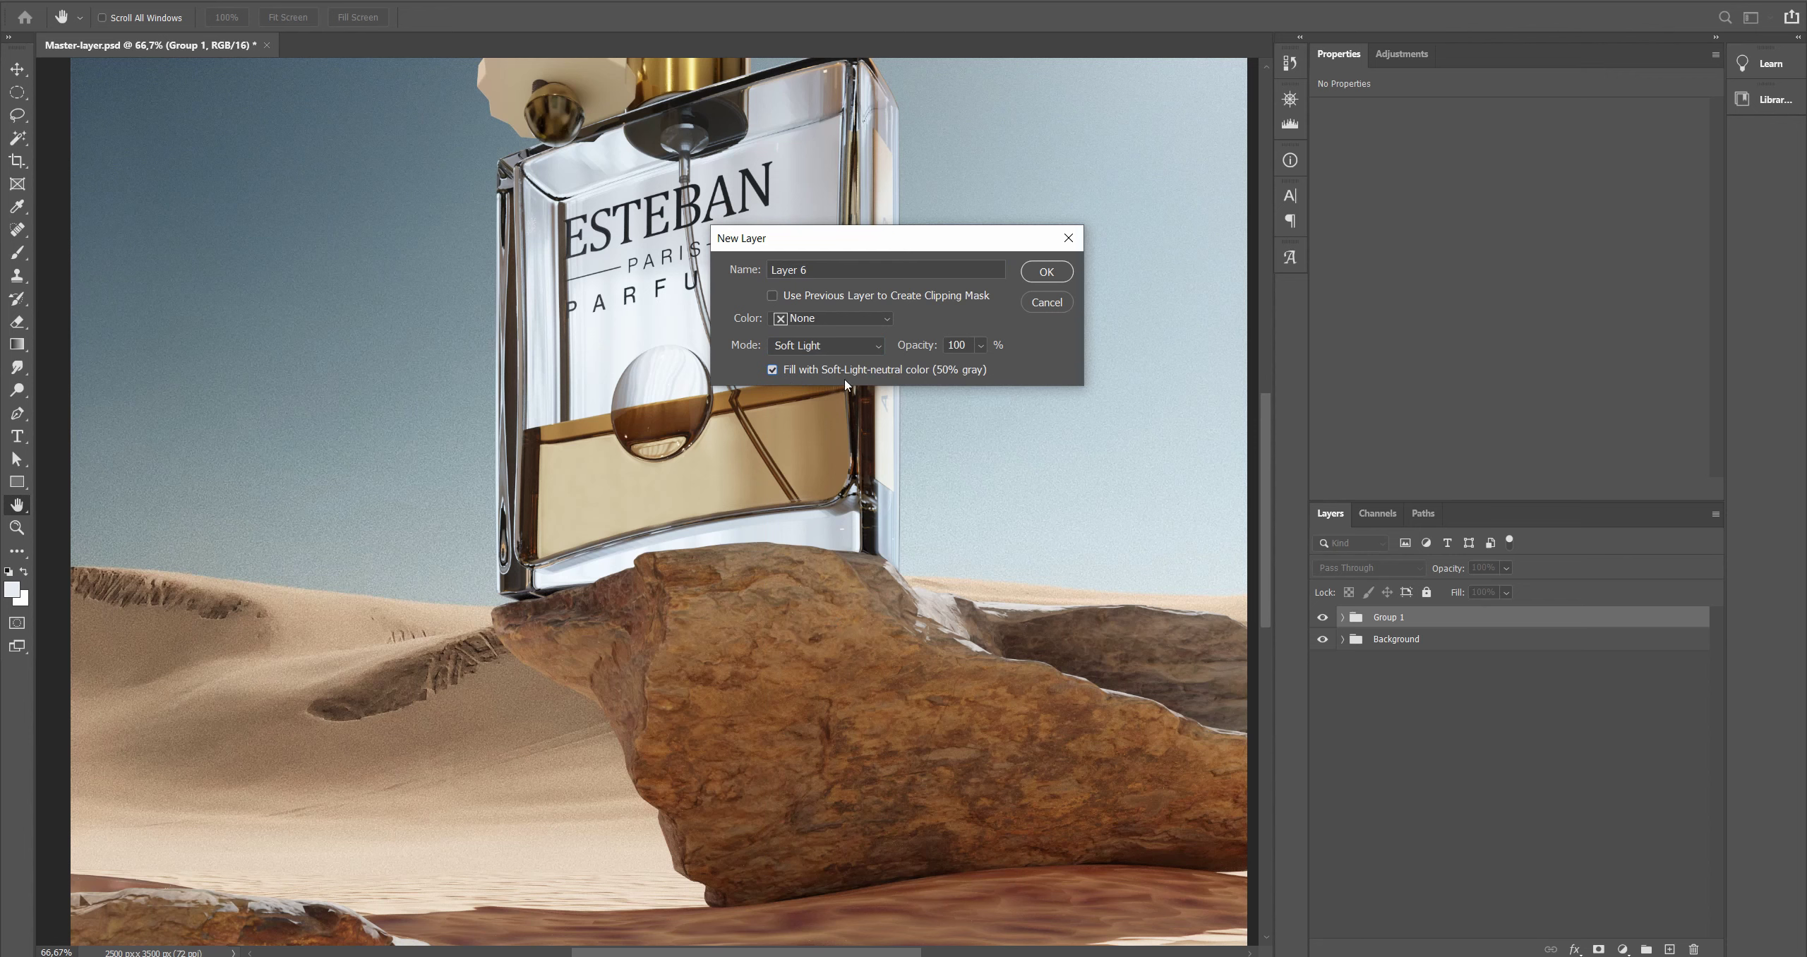
{"action": "left_click_drag", "start_coordinate": [919, 252], "coordinate": [877, 281]}
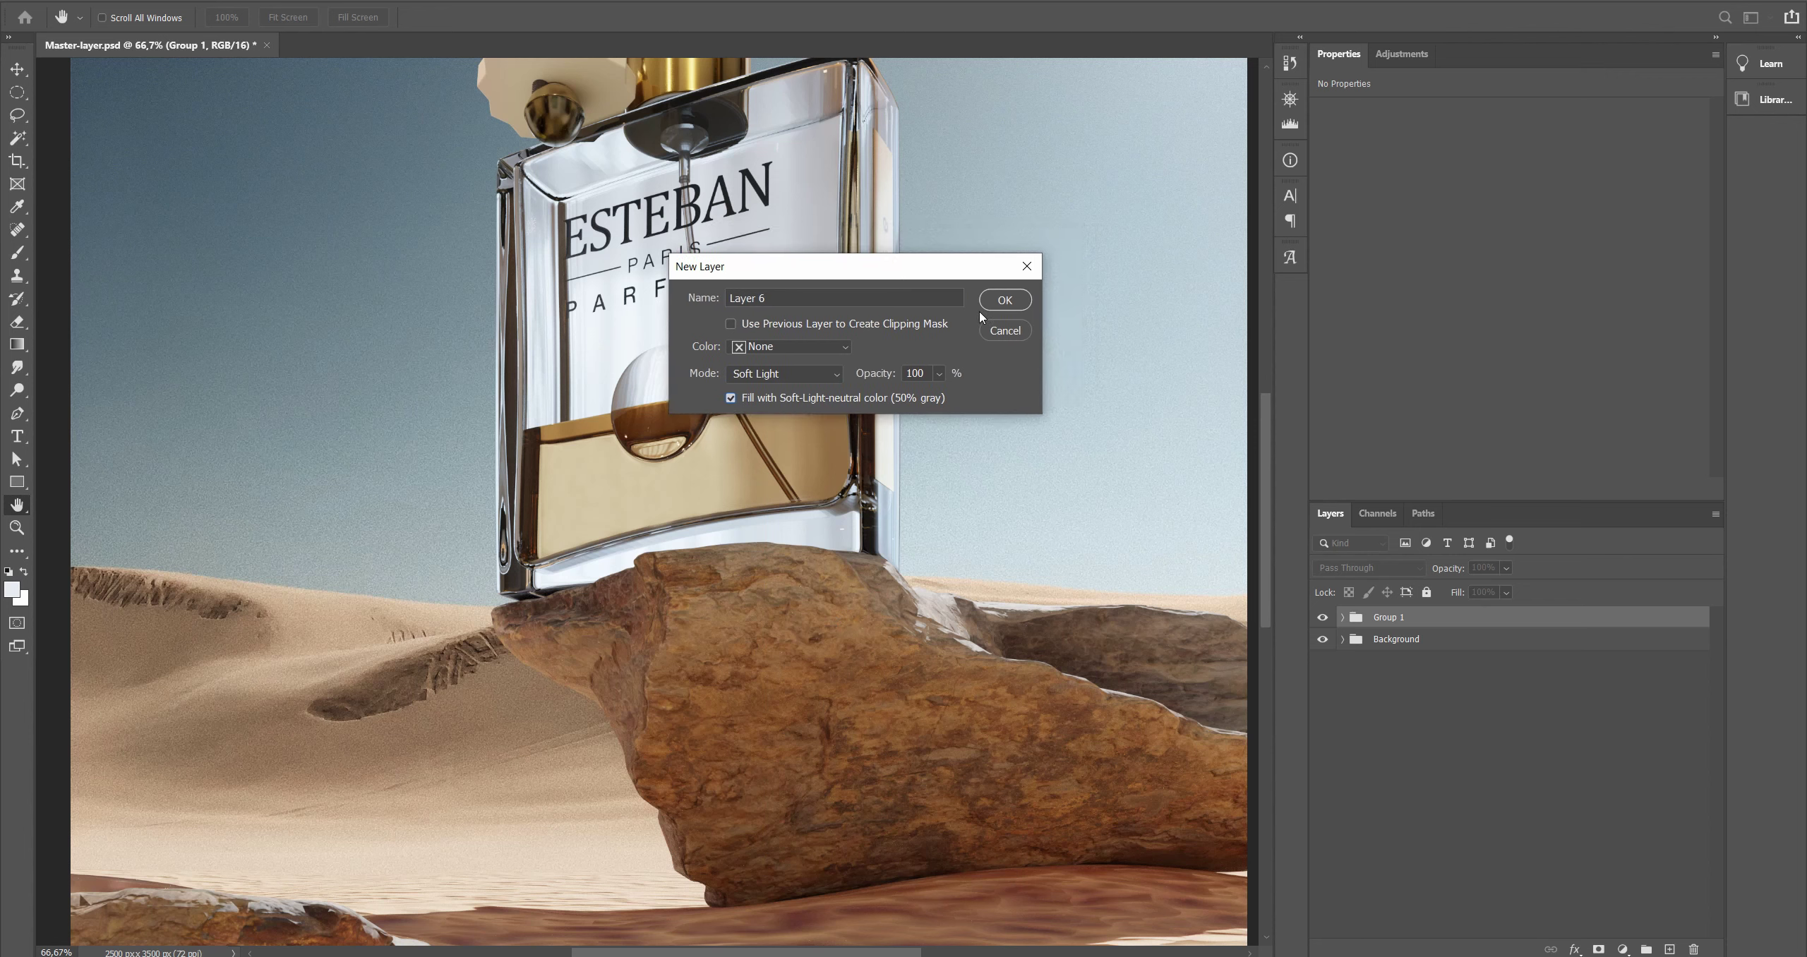
{"action": "left_click", "coordinate": [992, 302]}
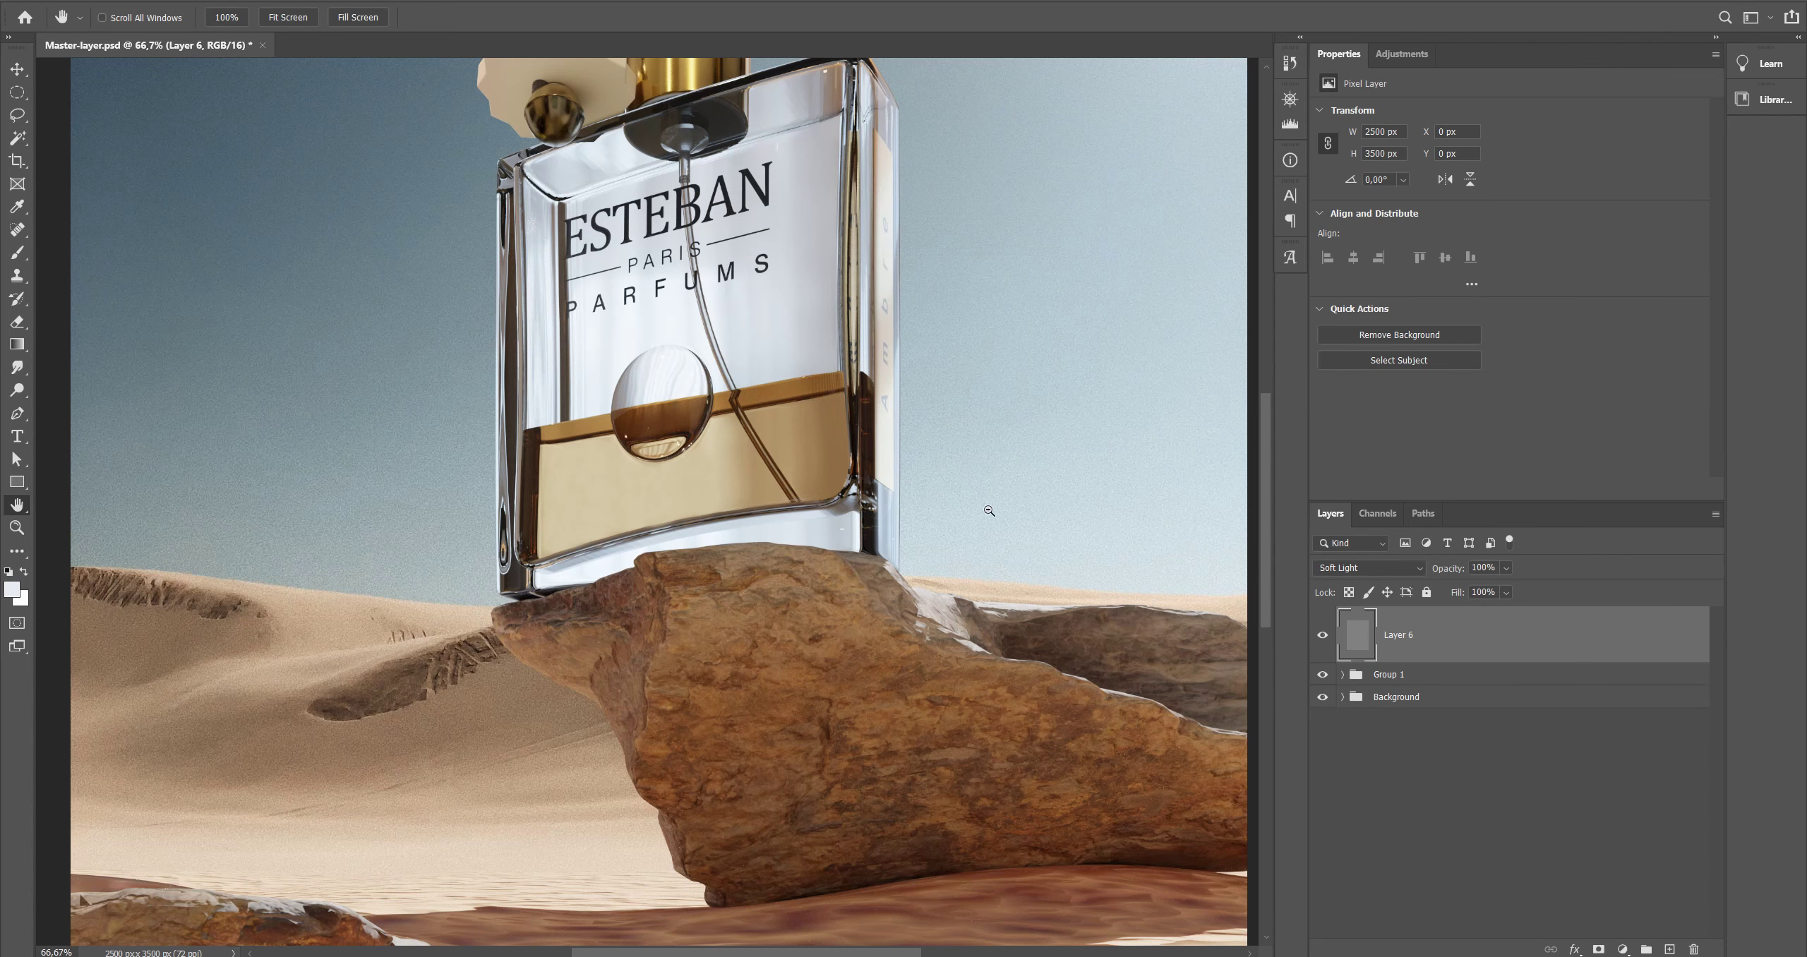
{"action": "key", "text": "ctrl+alt+g"}
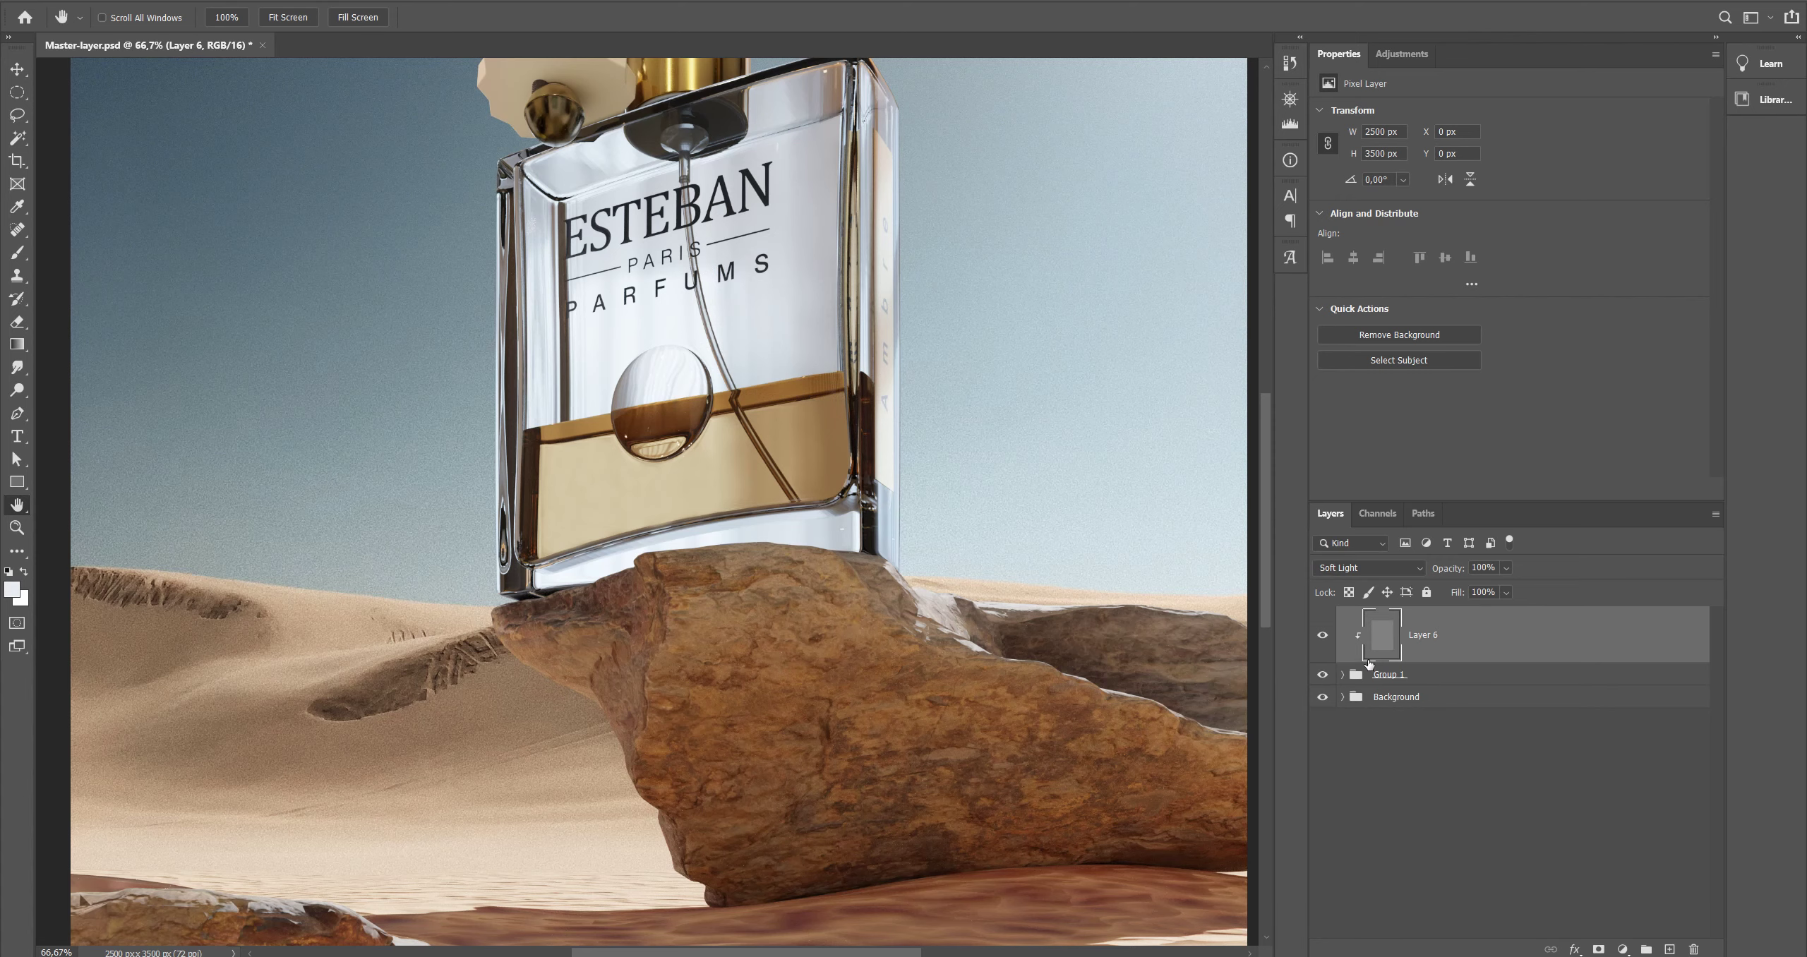
Step: Apply monochromatic Add Noise with uniform distribution to Layer 6, and check the grain on the rock and sand
{"action": "scroll", "coordinate": [749, 600], "scroll_direction": "up", "scroll_amount": 6, "text": "alt"}
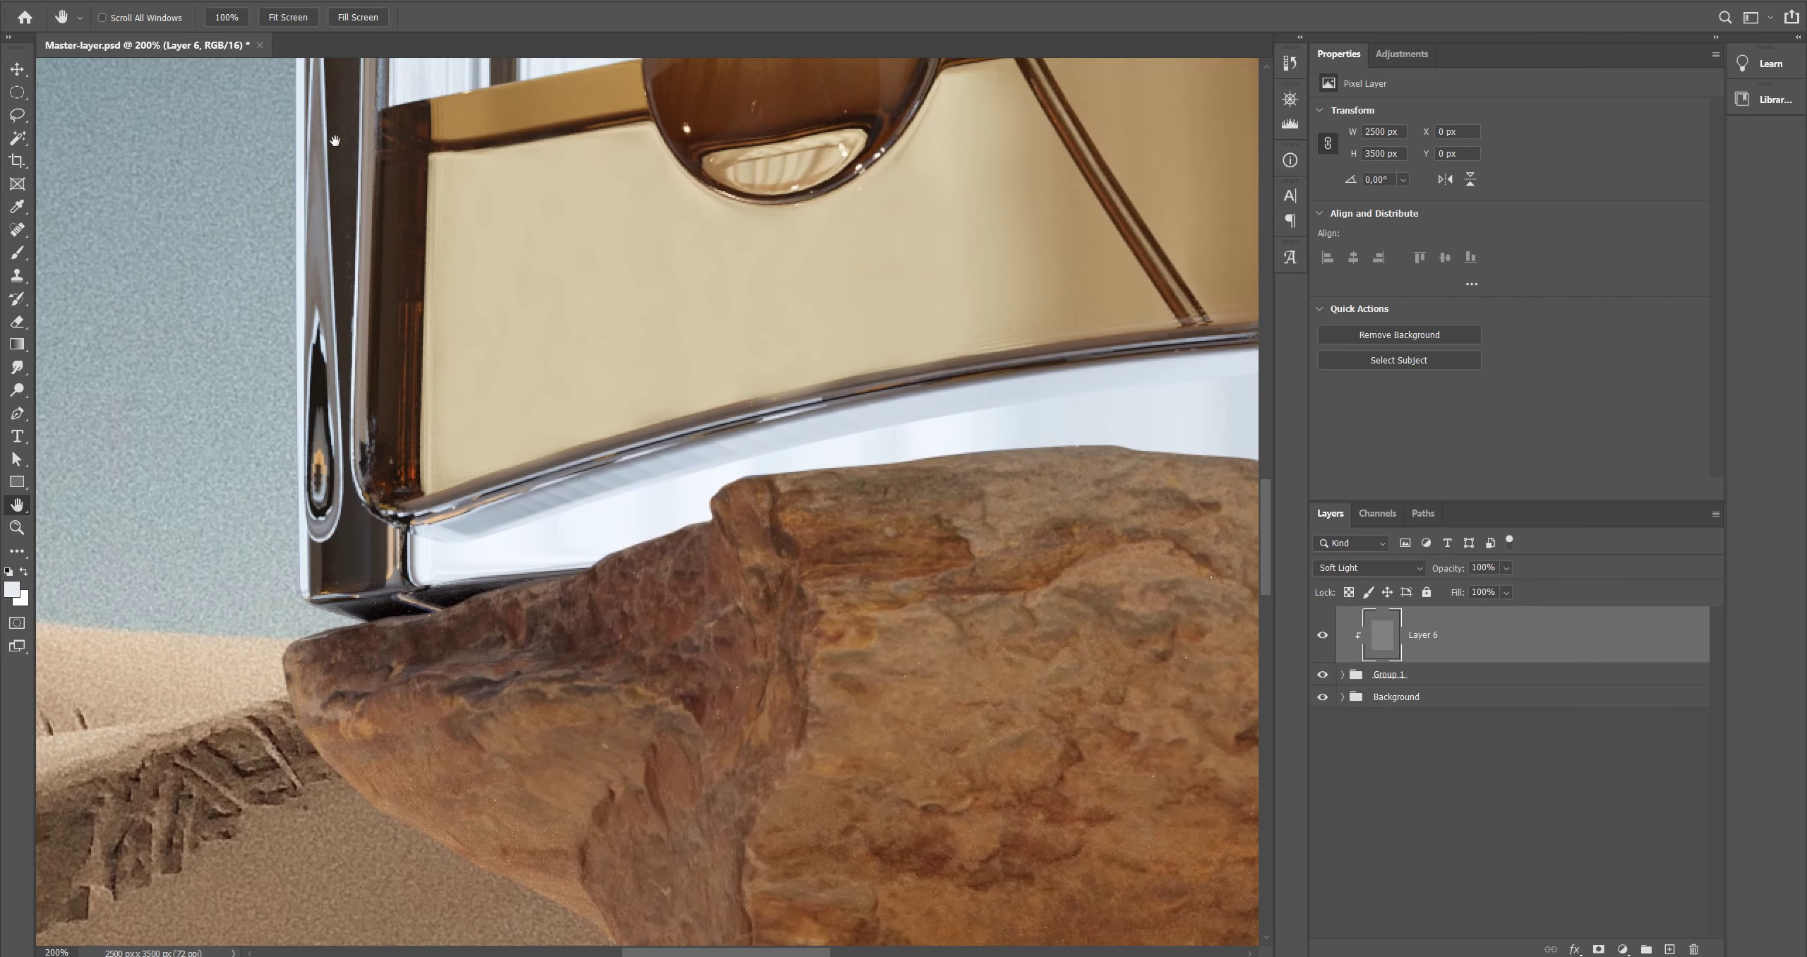
{"action": "key", "text": "alt+t"}
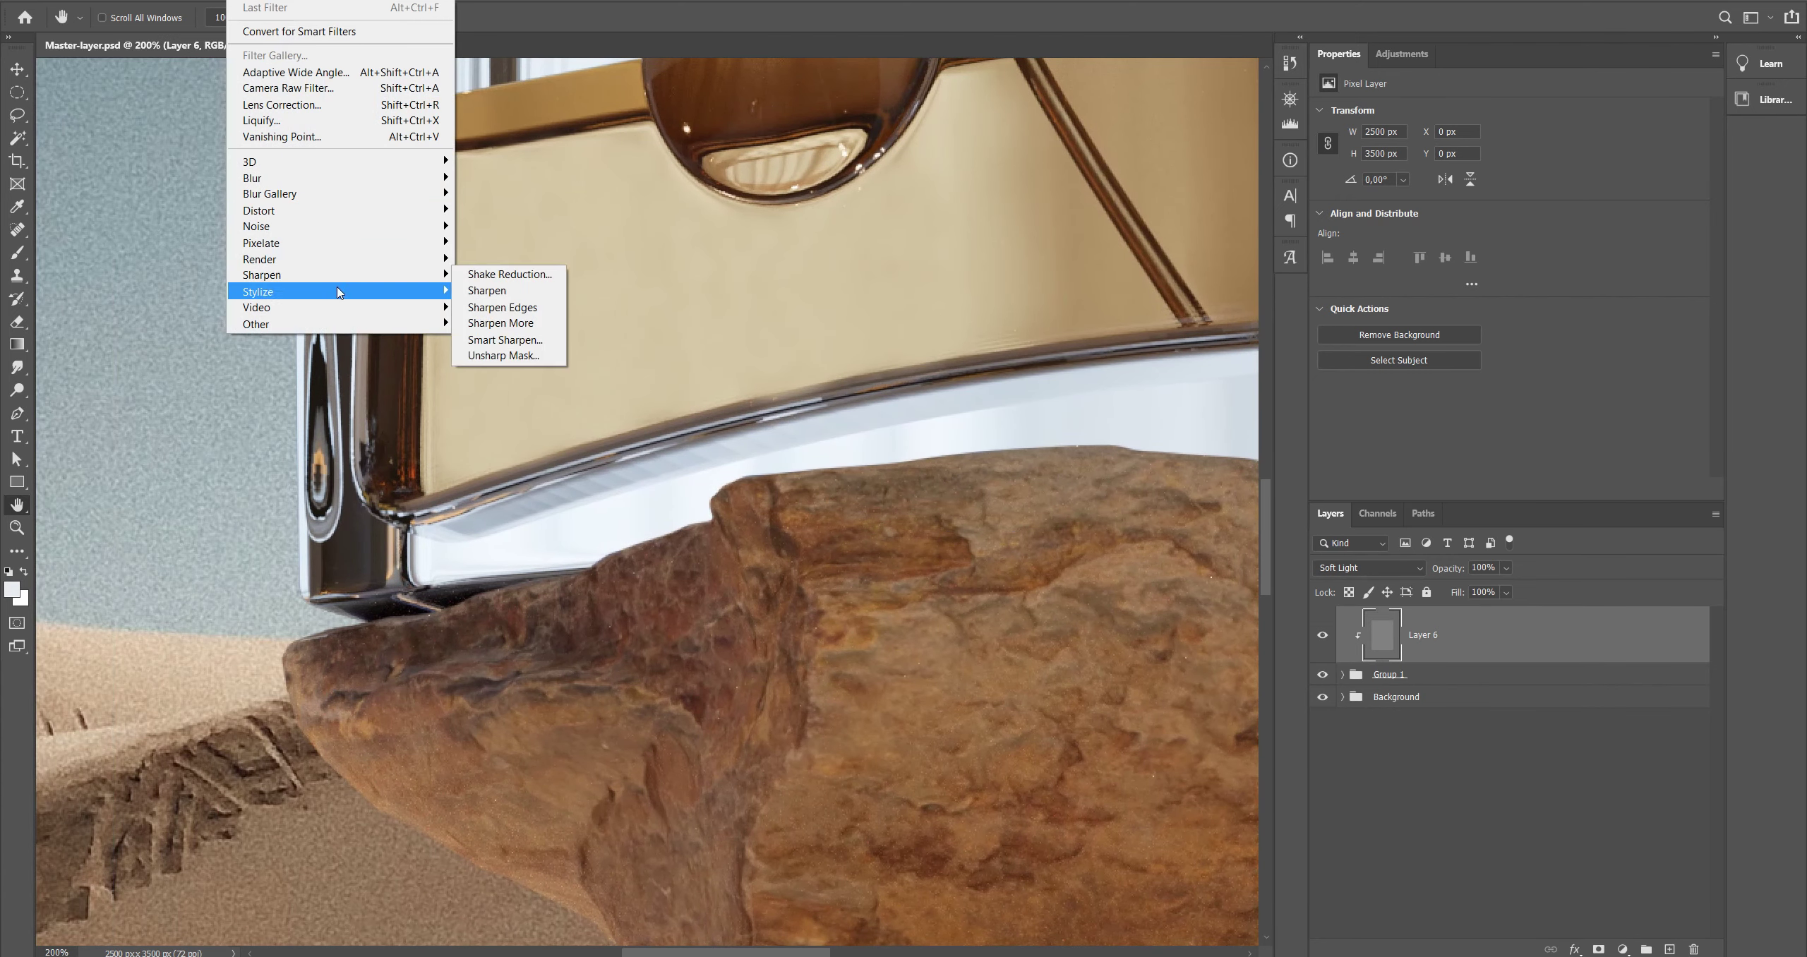
{"action": "mouse_move", "coordinate": [396, 226]}
{"action": "left_click", "coordinate": [470, 227]}
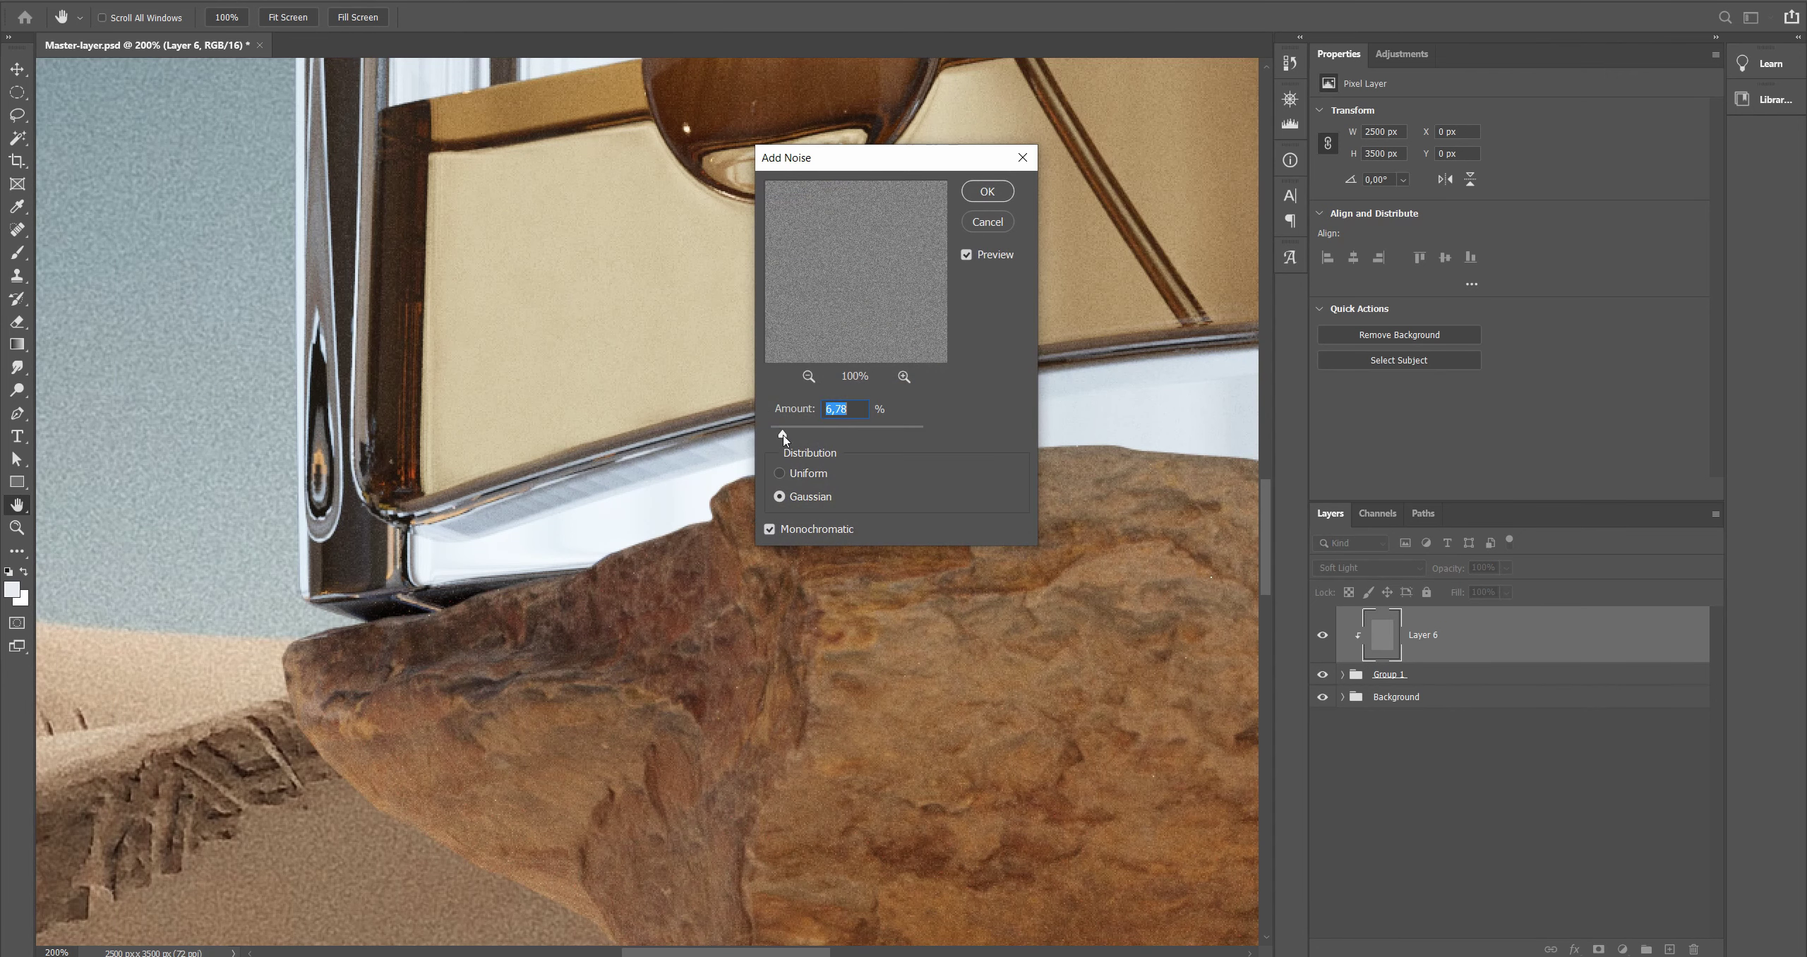
{"action": "left_click_drag", "start_coordinate": [785, 435], "coordinate": [798, 440]}
{"action": "left_click", "coordinate": [793, 475]}
{"action": "left_click", "coordinate": [987, 191]}
{"action": "scroll", "coordinate": [817, 405], "scroll_direction": "down", "scroll_amount": 10}
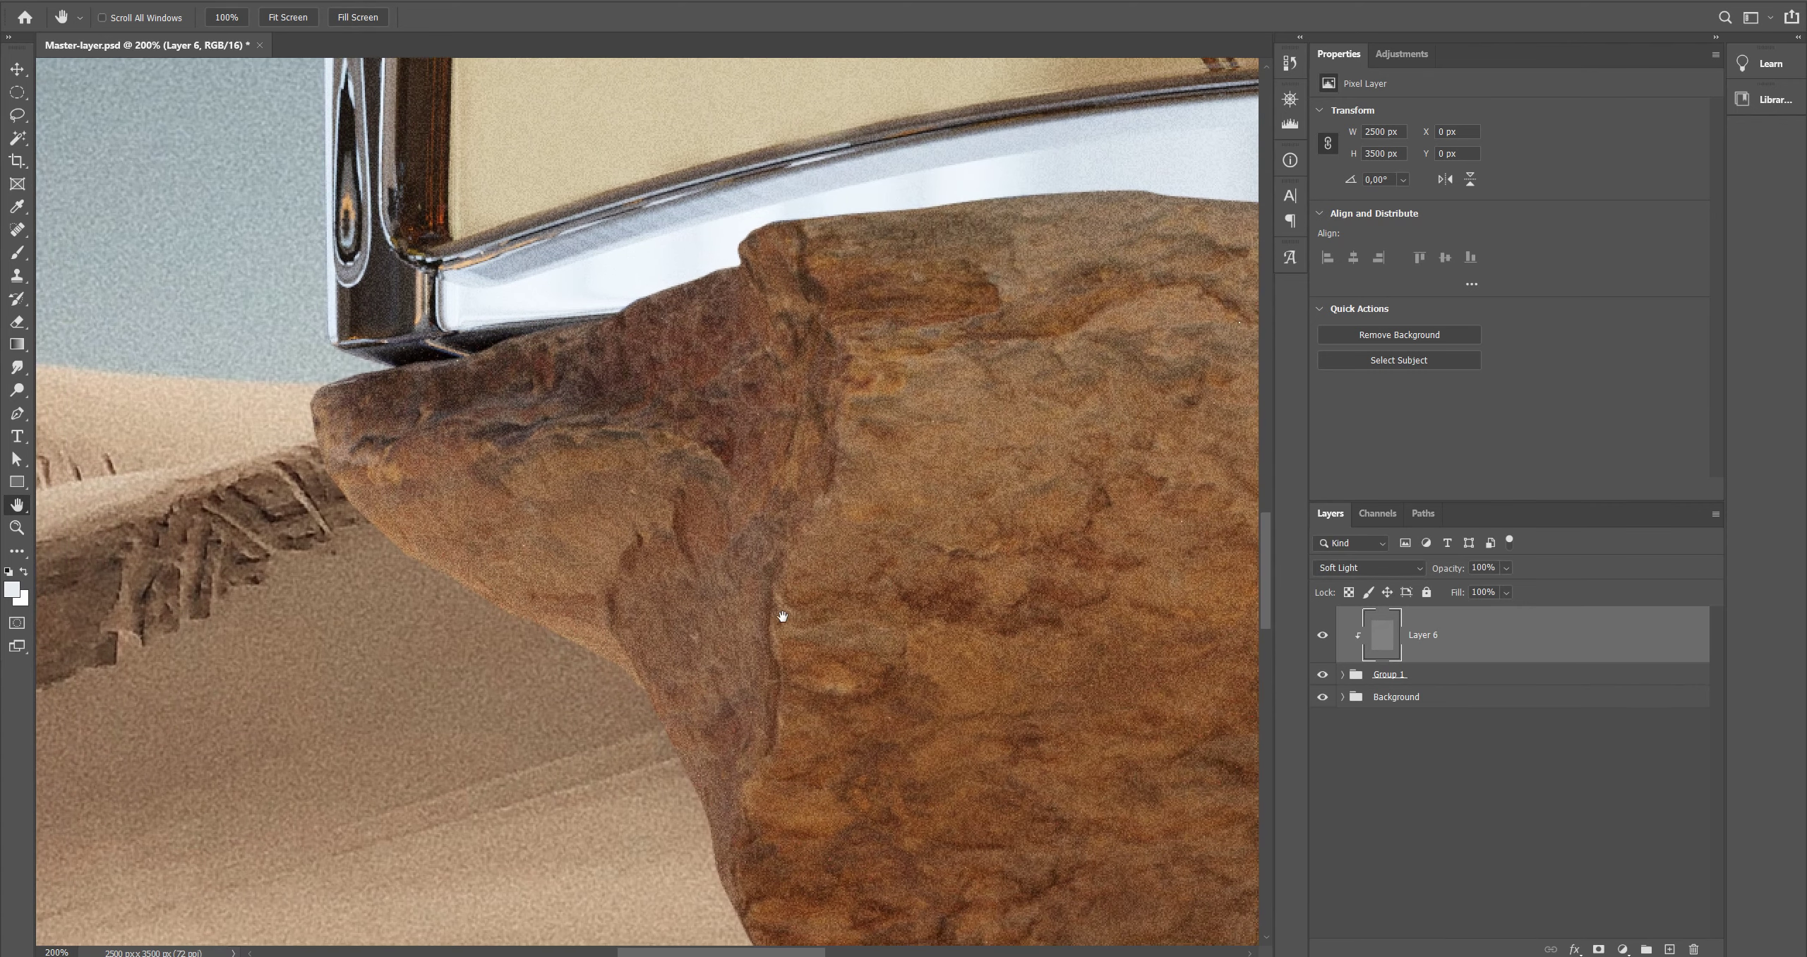
{"action": "scroll", "coordinate": [826, 424], "scroll_direction": "down", "scroll_amount": 5}
{"action": "scroll", "coordinate": [791, 403], "scroll_direction": "left", "scroll_amount": 3}
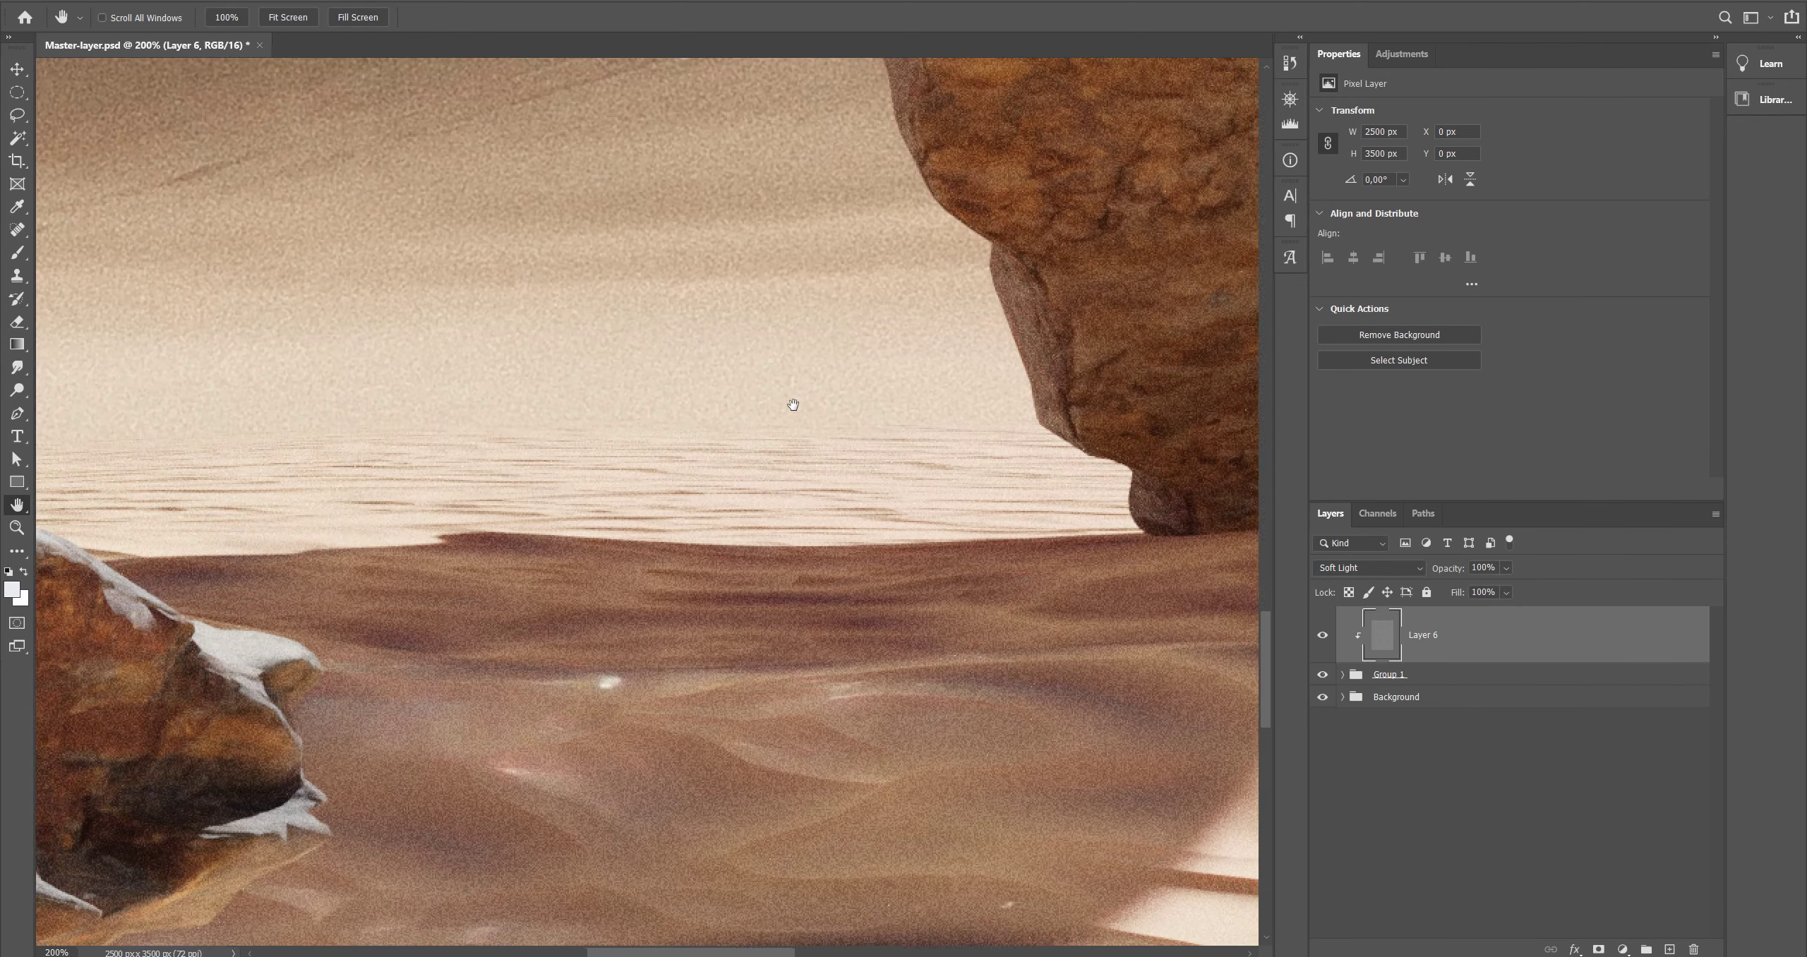
Step: Examine the grain match at close range on the foreground rock, sky, dunes, glass and gold cap, and in the full composition
{"action": "scroll", "coordinate": [579, 479], "scroll_direction": "left", "scroll_amount": 5}
{"action": "scroll", "coordinate": [579, 479], "scroll_direction": "down", "scroll_amount": 2}
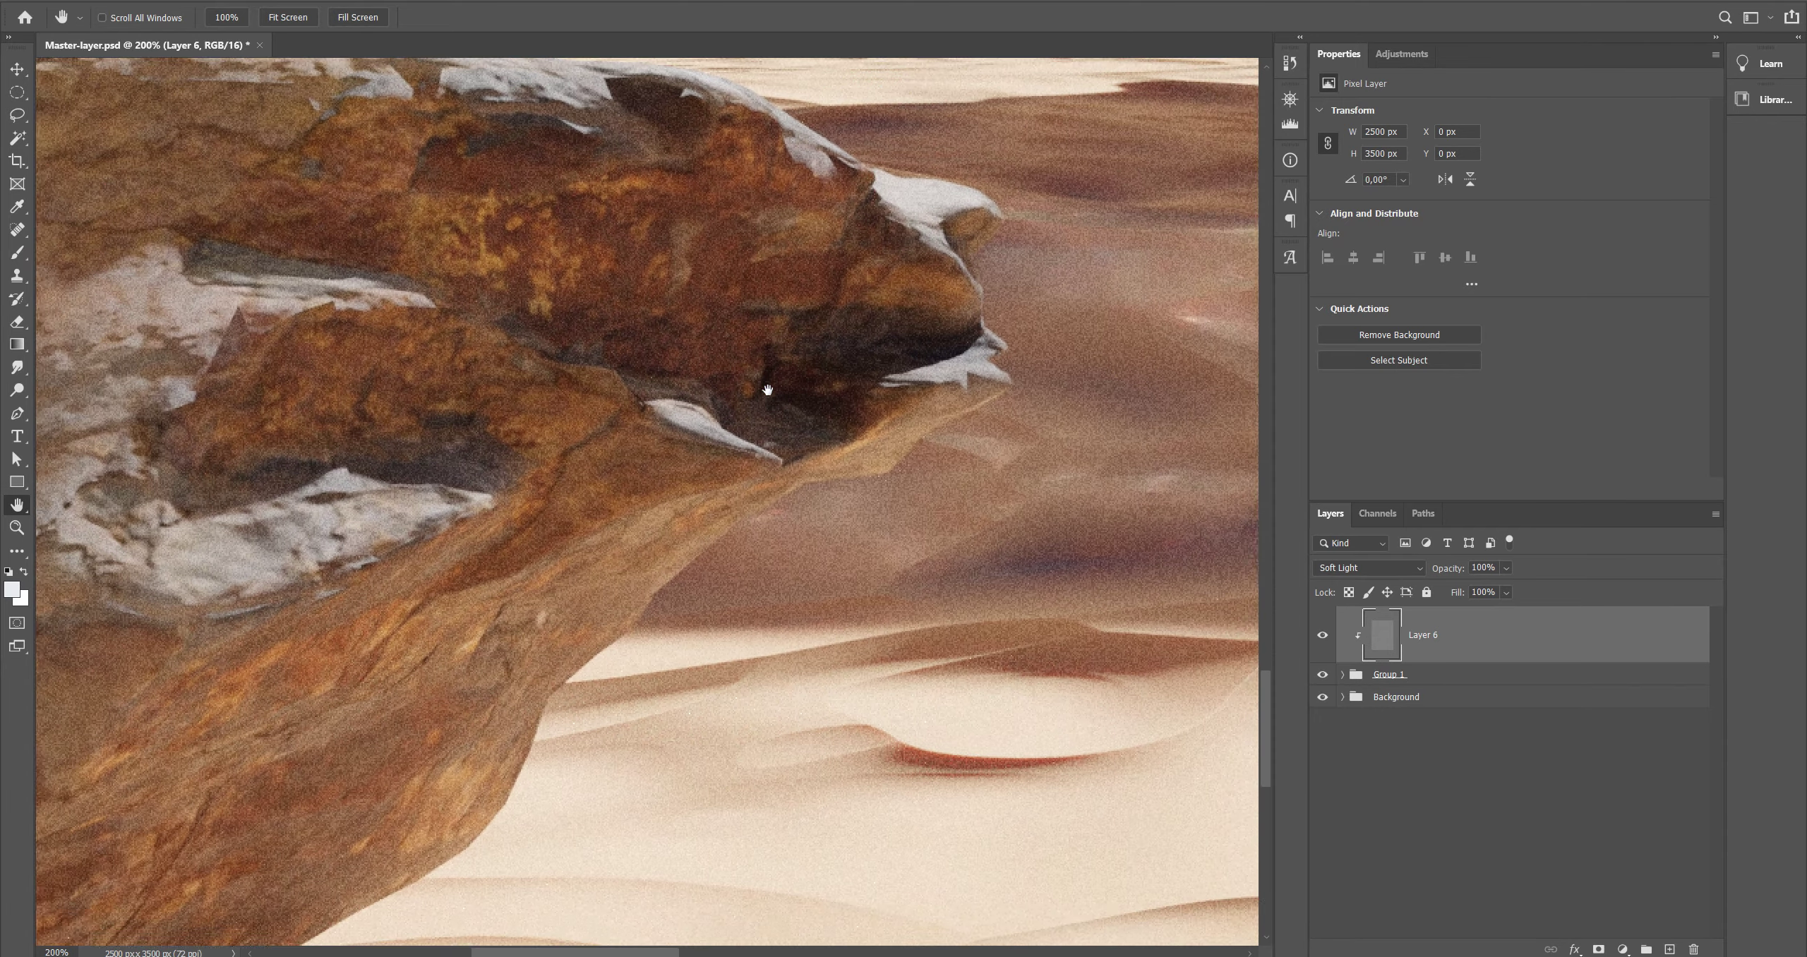
{"action": "scroll", "coordinate": [833, 534], "scroll_direction": "up", "scroll_amount": 15}
{"action": "scroll", "coordinate": [760, 514], "scroll_direction": "right", "scroll_amount": 2}
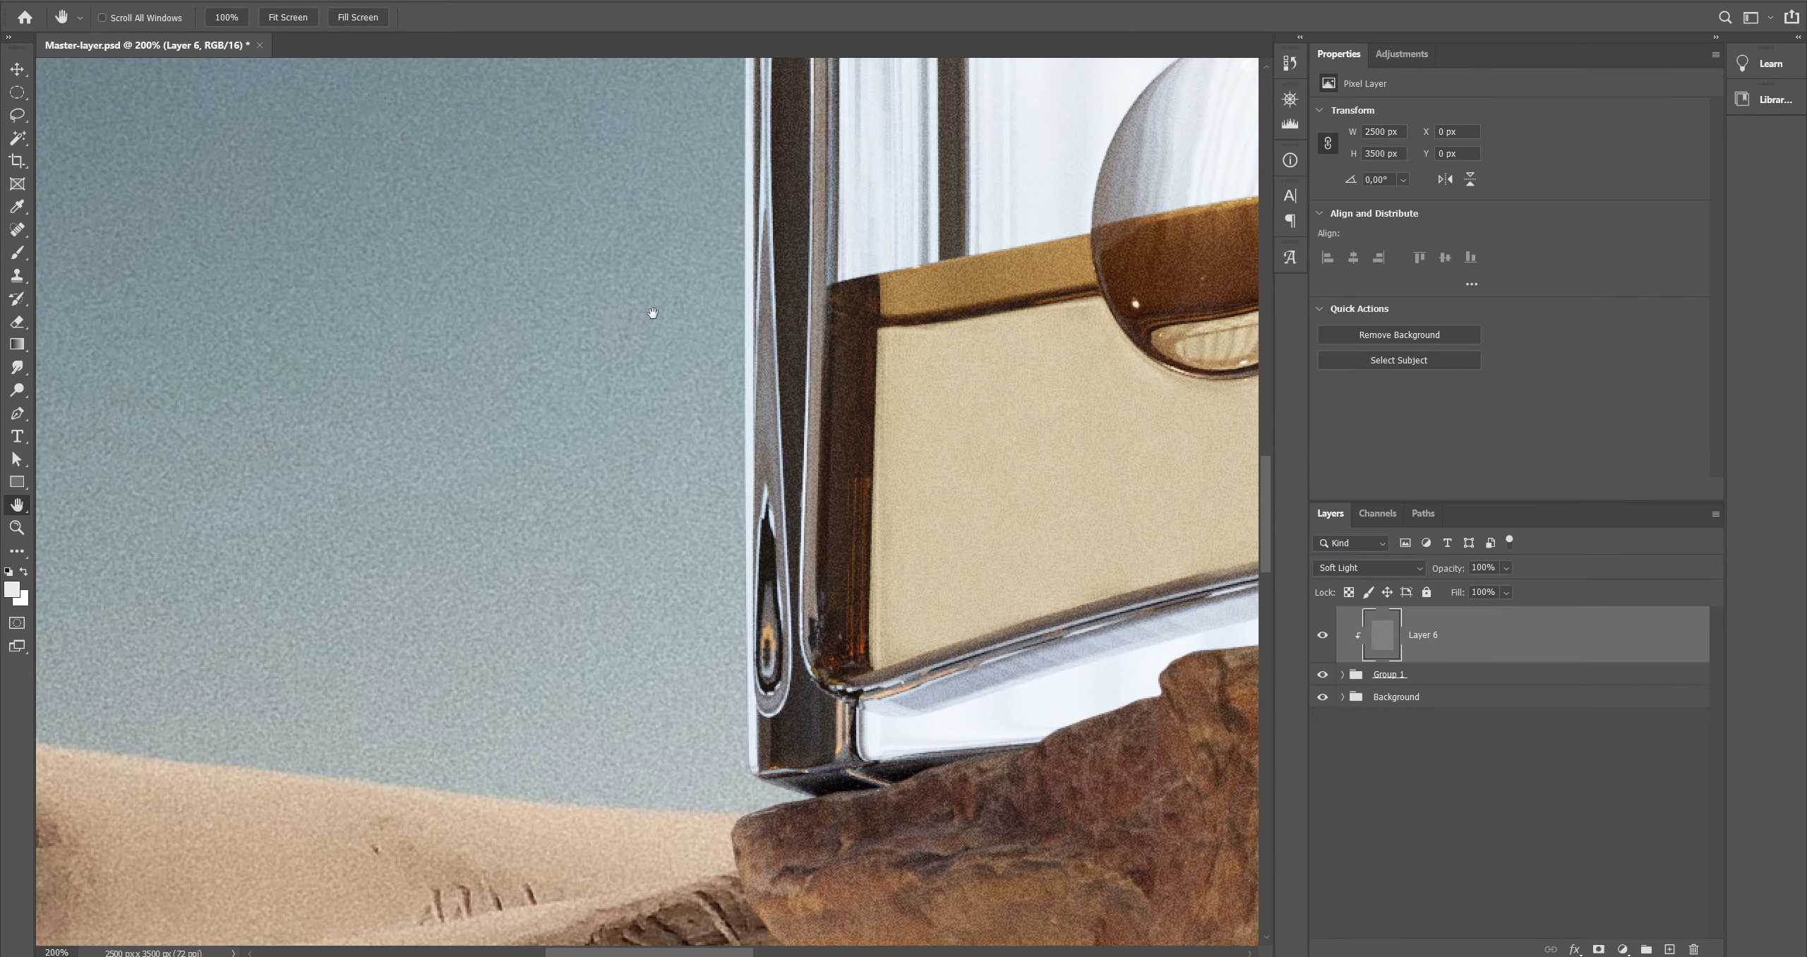
{"action": "left_click_drag", "start_coordinate": [463, 533], "coordinate": [674, 411]}
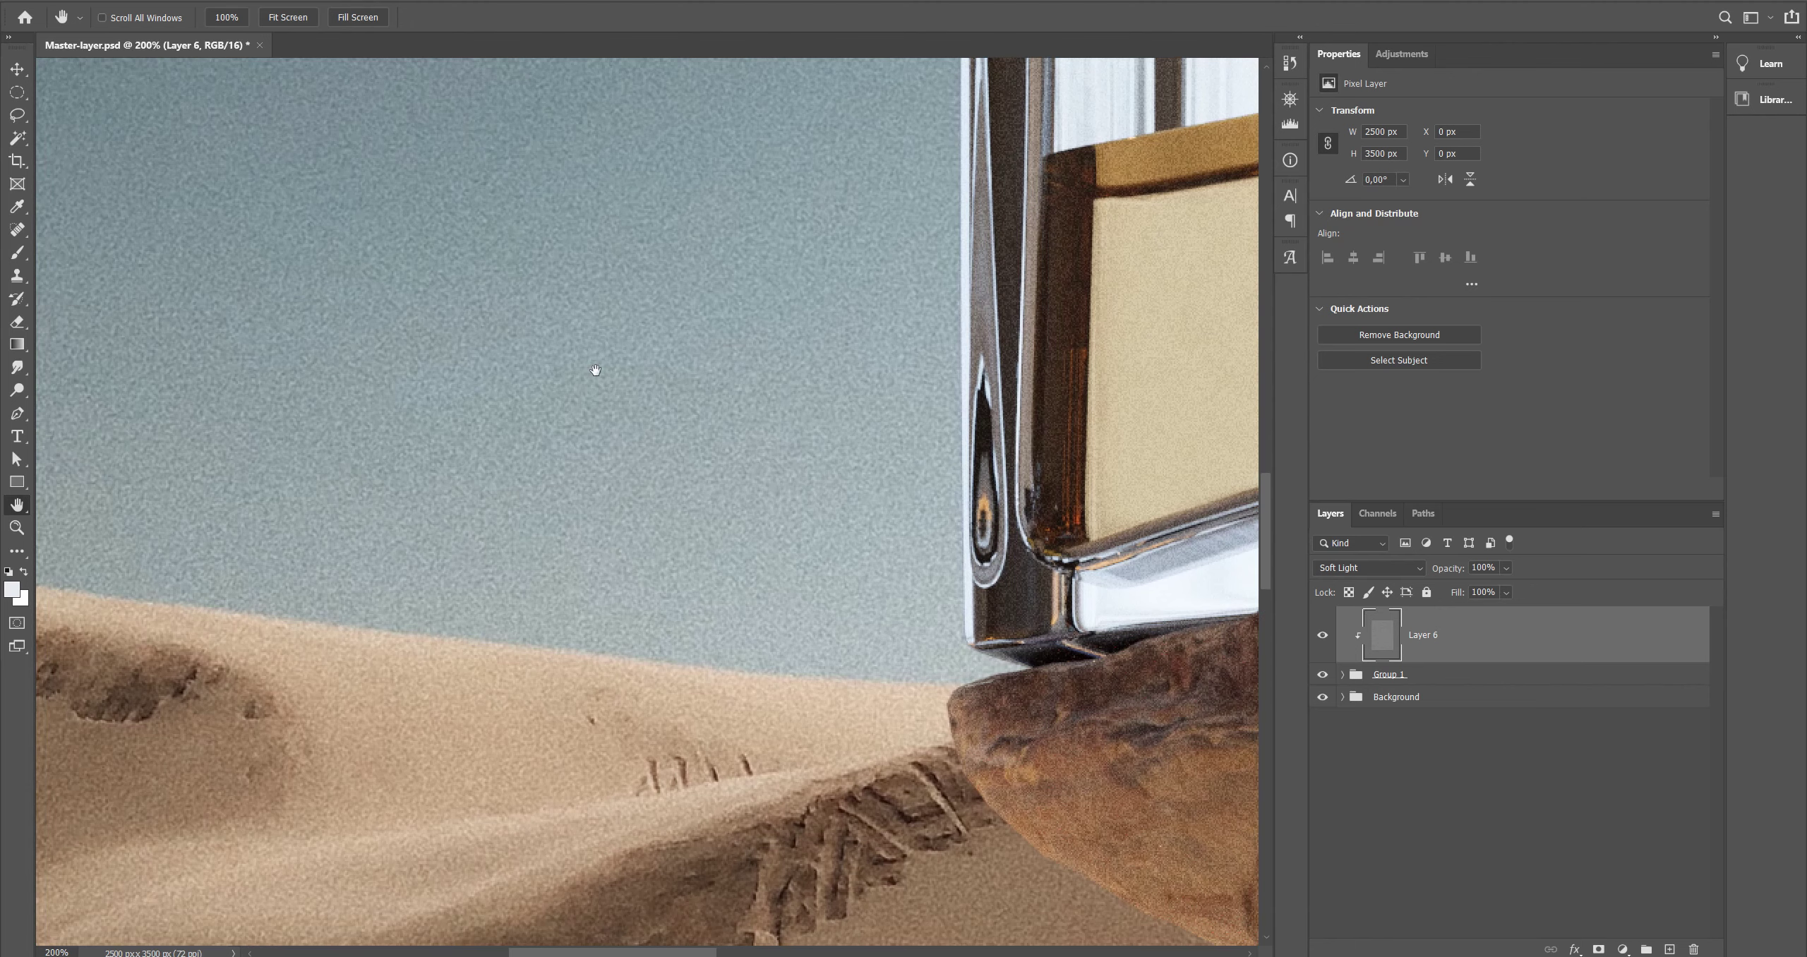
{"action": "scroll", "coordinate": [603, 413], "scroll_direction": "down", "scroll_amount": 1, "text": "alt"}
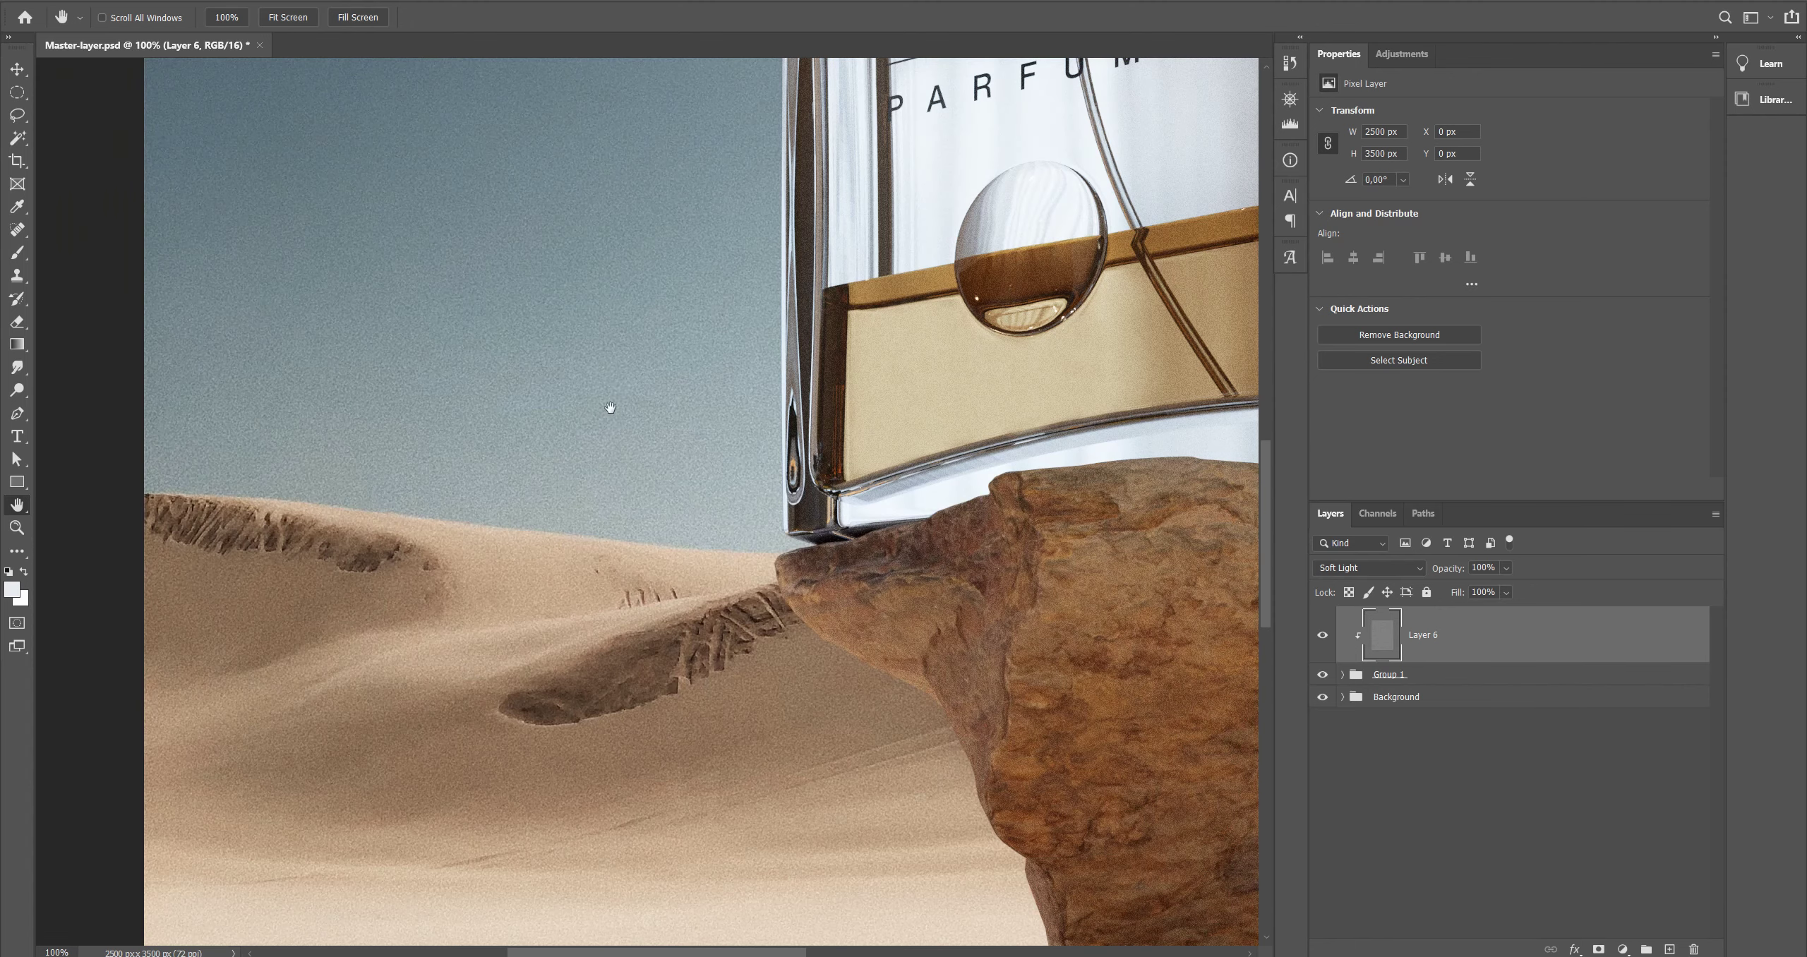
{"action": "scroll", "coordinate": [604, 395], "scroll_direction": "down", "scroll_amount": 1, "text": "alt"}
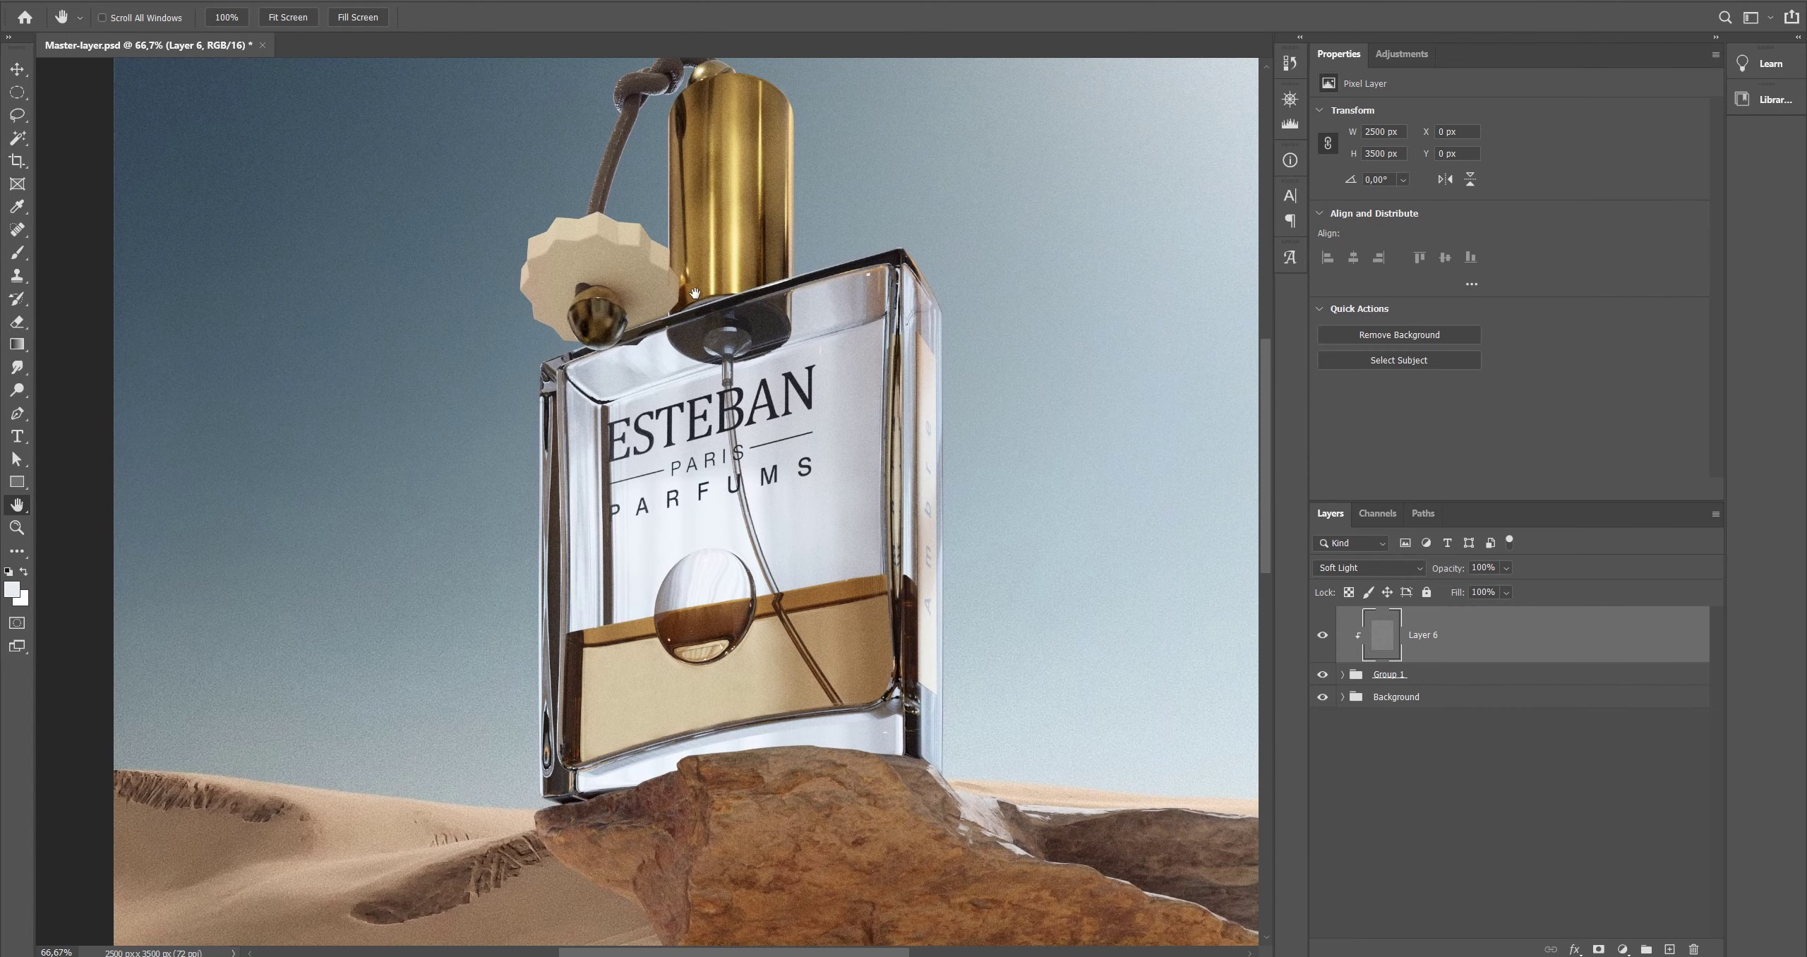
{"action": "scroll", "coordinate": [665, 454], "scroll_direction": "up", "scroll_amount": 1, "text": "alt"}
{"action": "scroll", "coordinate": [671, 466], "scroll_direction": "up", "scroll_amount": 1, "text": "alt"}
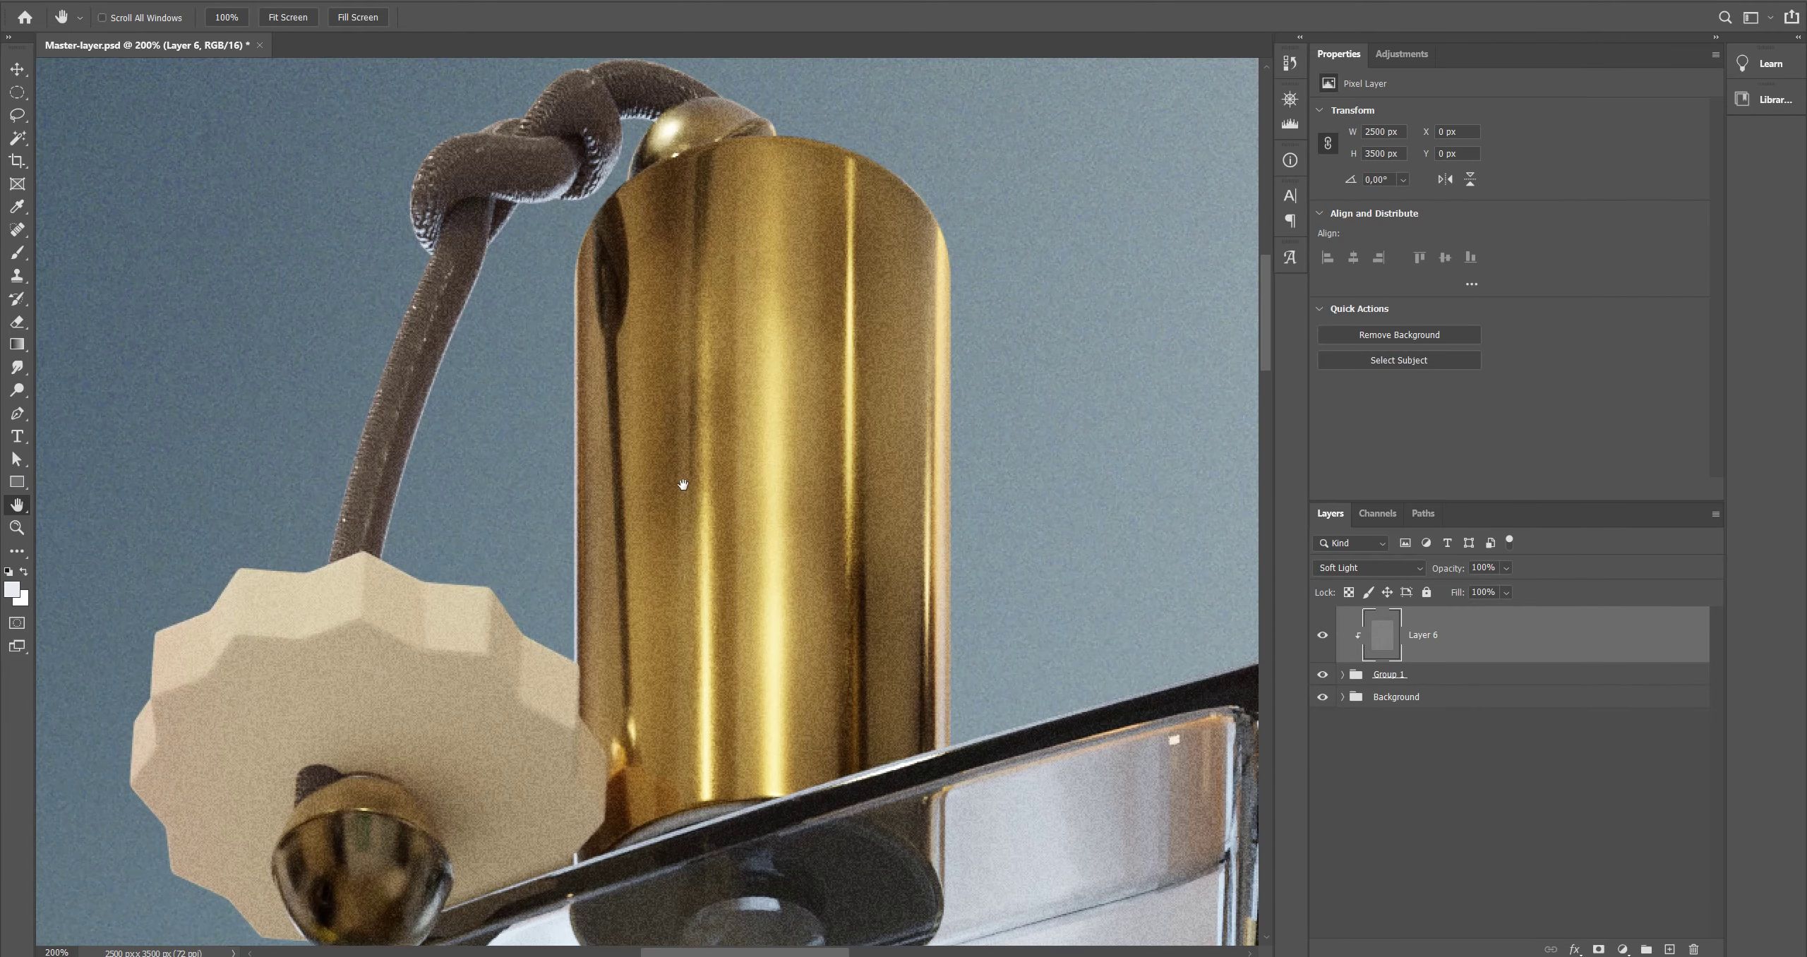
{"action": "scroll", "coordinate": [678, 488], "scroll_direction": "down", "scroll_amount": 1, "text": "alt"}
{"action": "scroll", "coordinate": [683, 486], "scroll_direction": "up", "scroll_amount": 1, "text": "alt"}
{"action": "scroll", "coordinate": [646, 415], "scroll_direction": "down", "scroll_amount": 1, "text": "alt"}
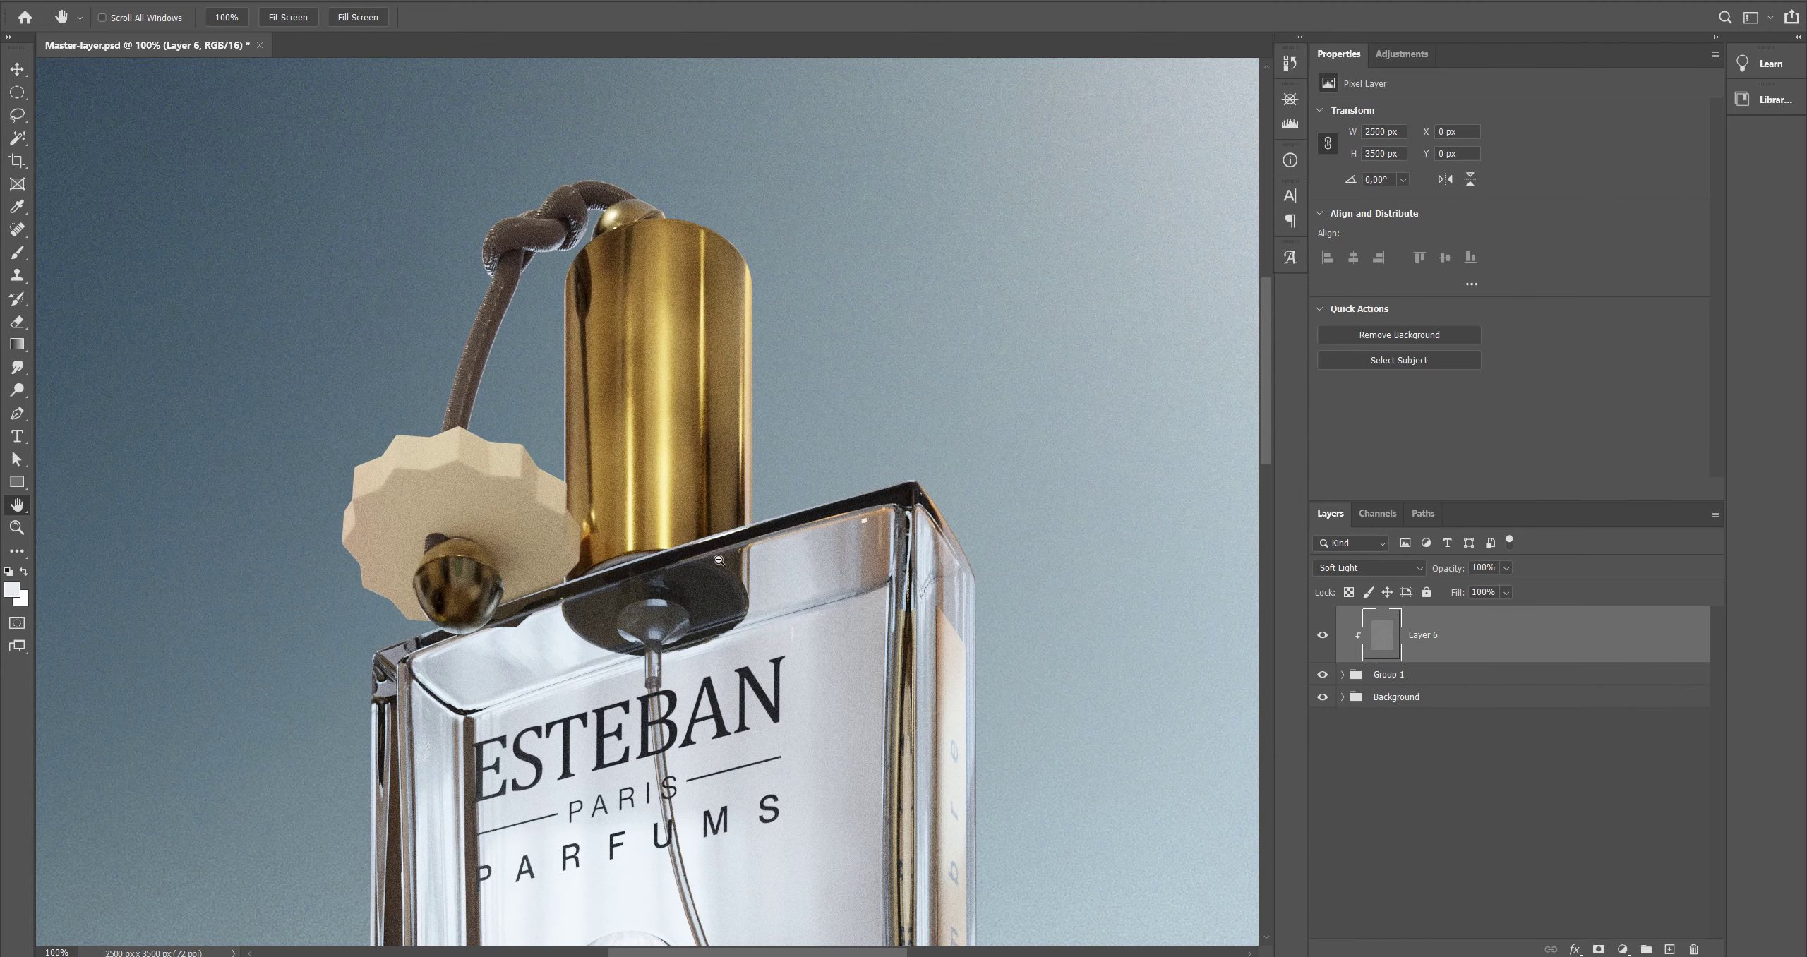
{"action": "scroll", "coordinate": [720, 560], "scroll_direction": "down", "scroll_amount": 2, "text": "alt"}
{"action": "scroll", "coordinate": [793, 403], "scroll_direction": "down", "scroll_amount": 1, "text": "alt"}
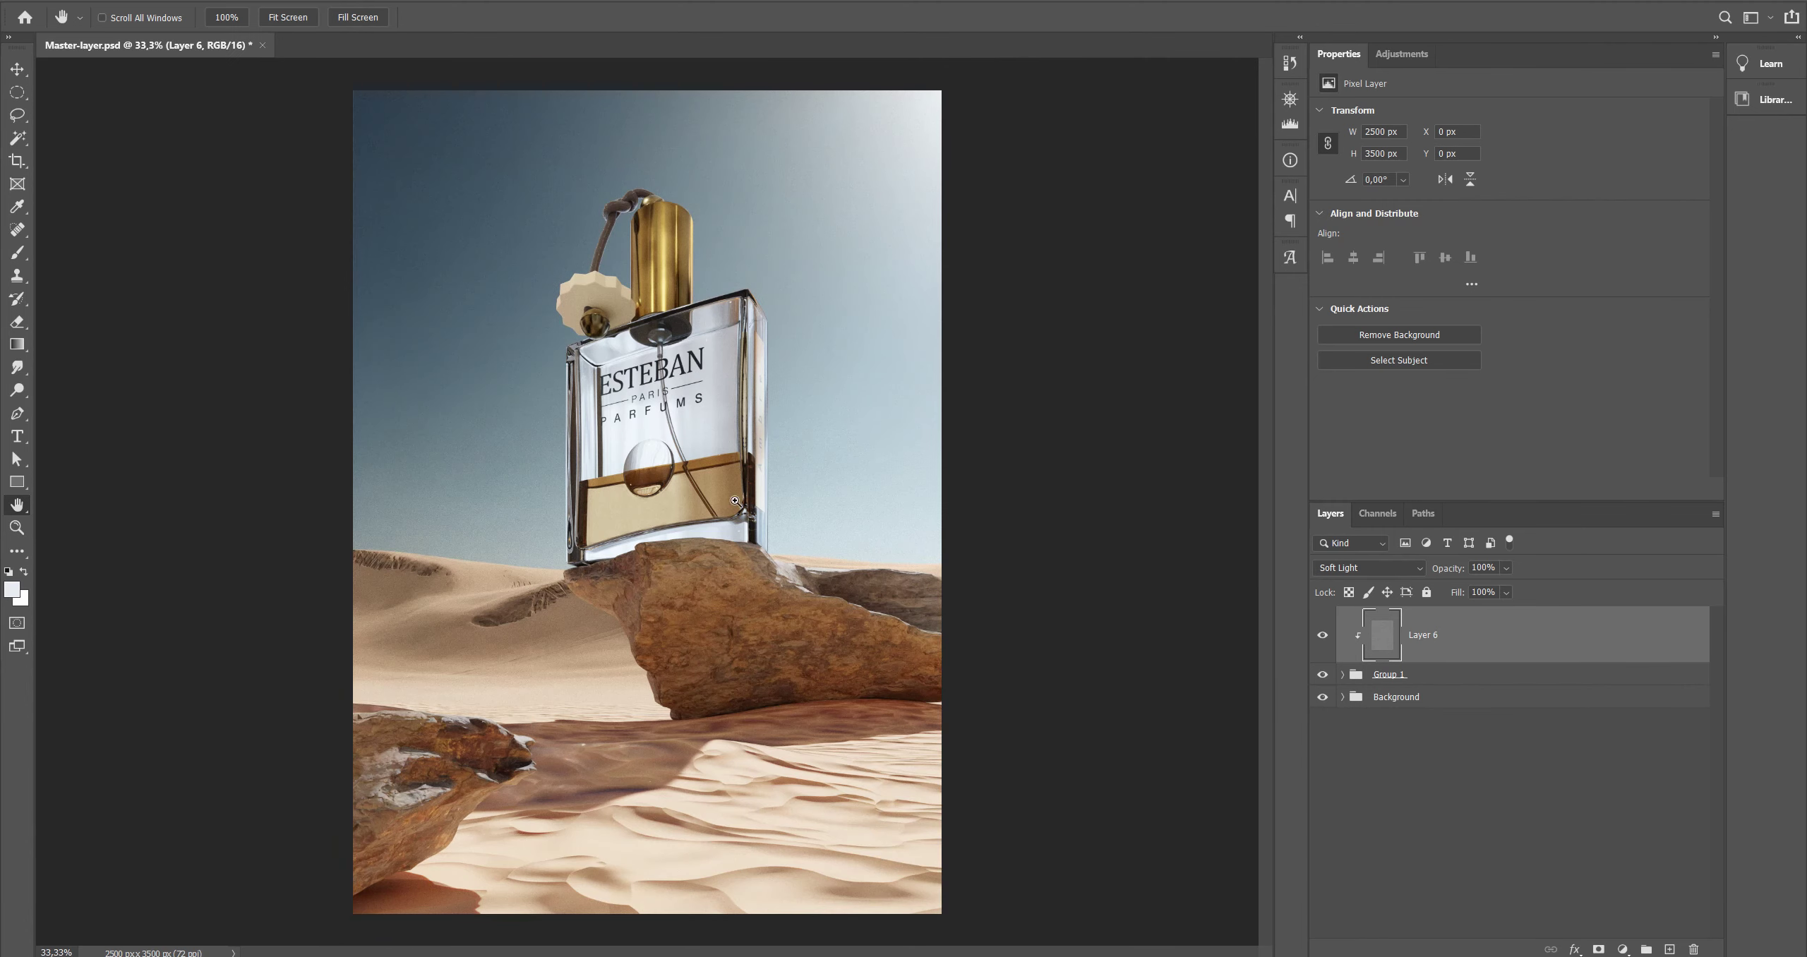